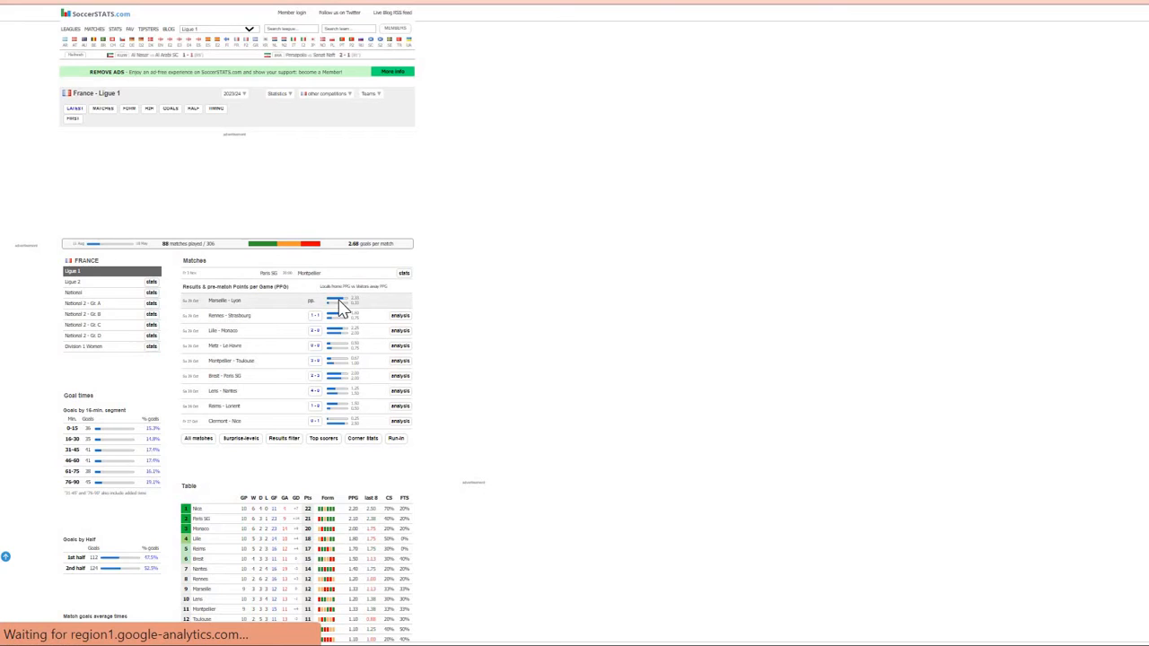
Step: Open the Ligue 1 goals scored/conceded page from SoccerSTATS' Statistics menu
scroll(340, 301, "left", 2)
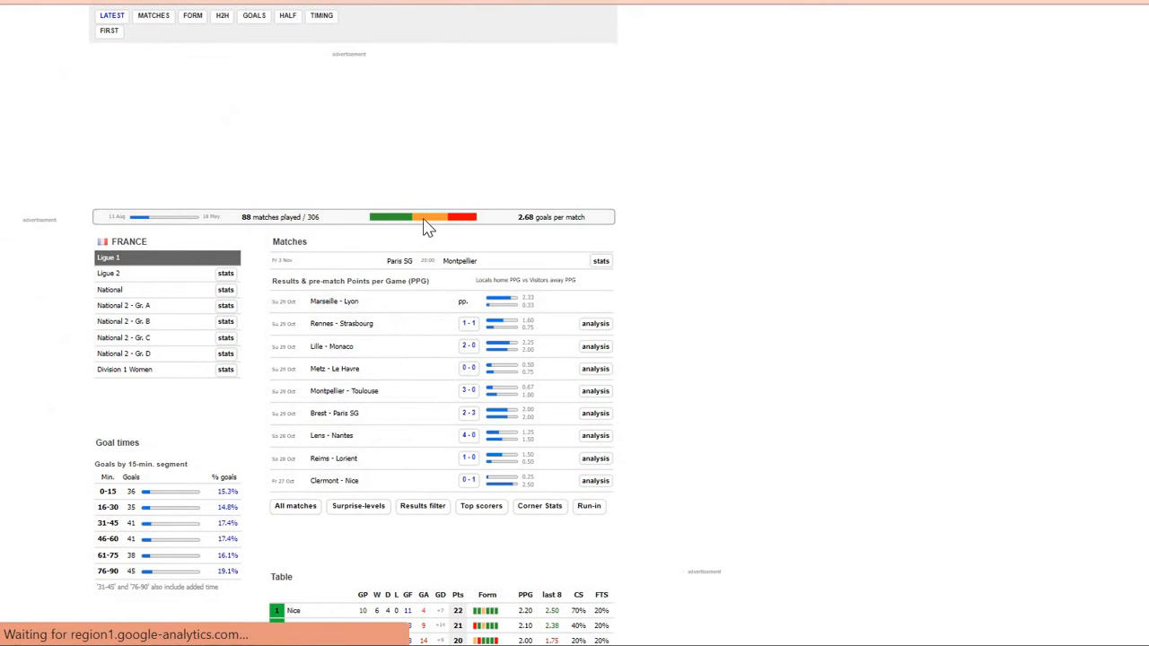
scroll(429, 225, "up", 2)
left_click(424, 138)
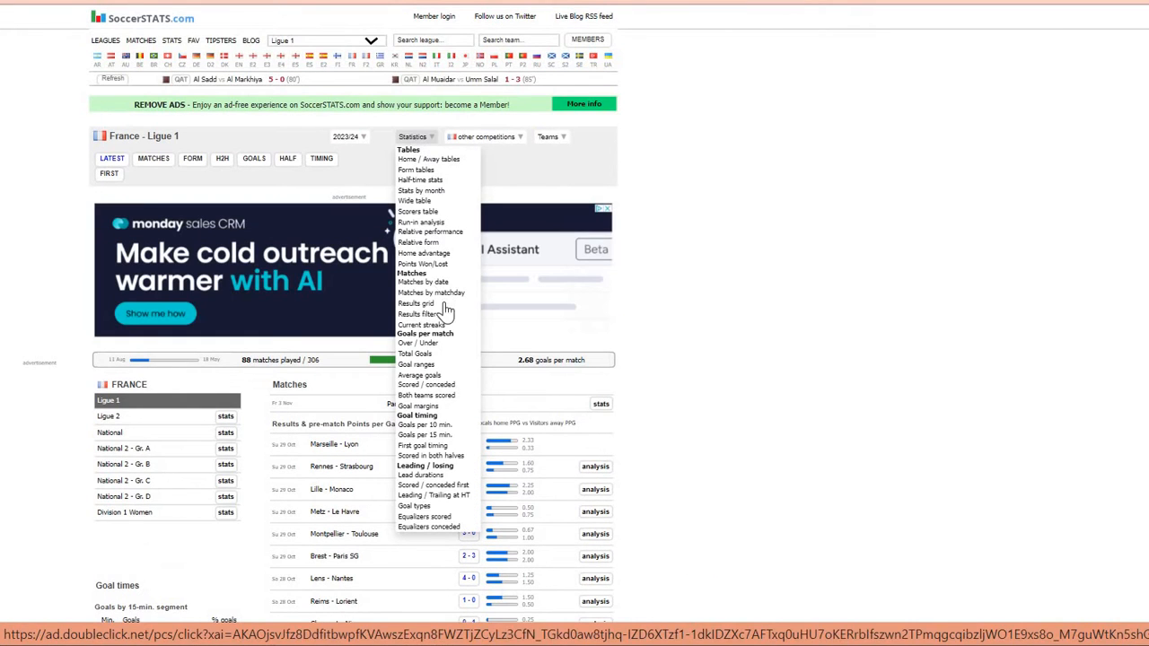
left_click(440, 389)
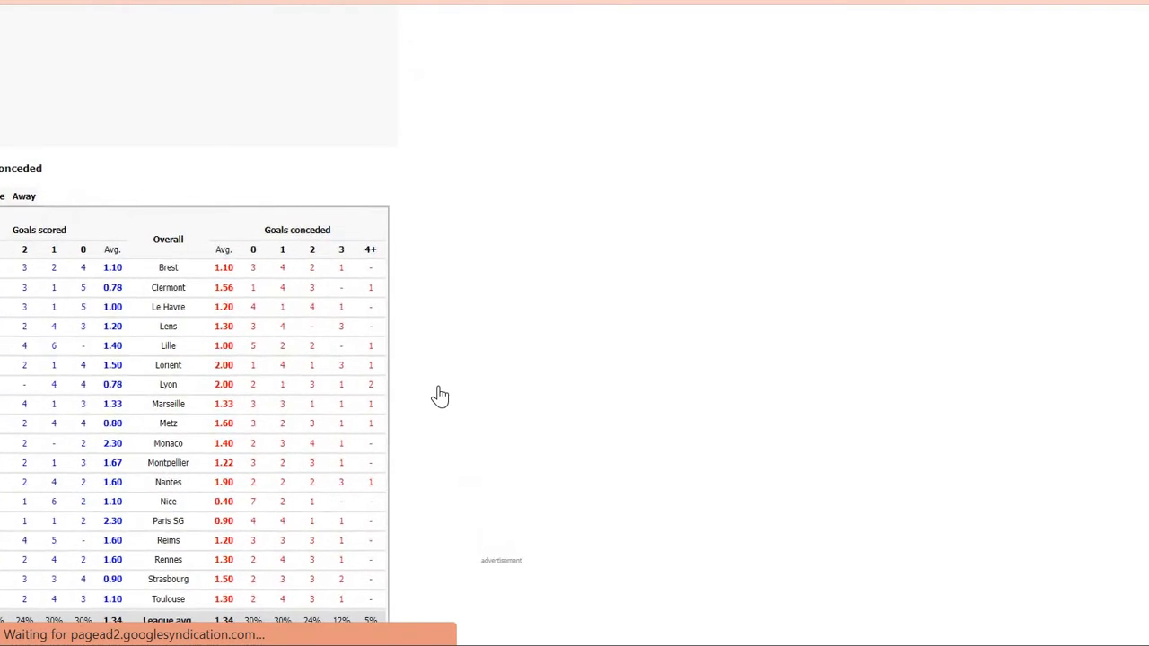
Step: Toggle the table between Home and Away, ending on Home with the 1.14 conceded average
scroll(305, 195, "down", 1)
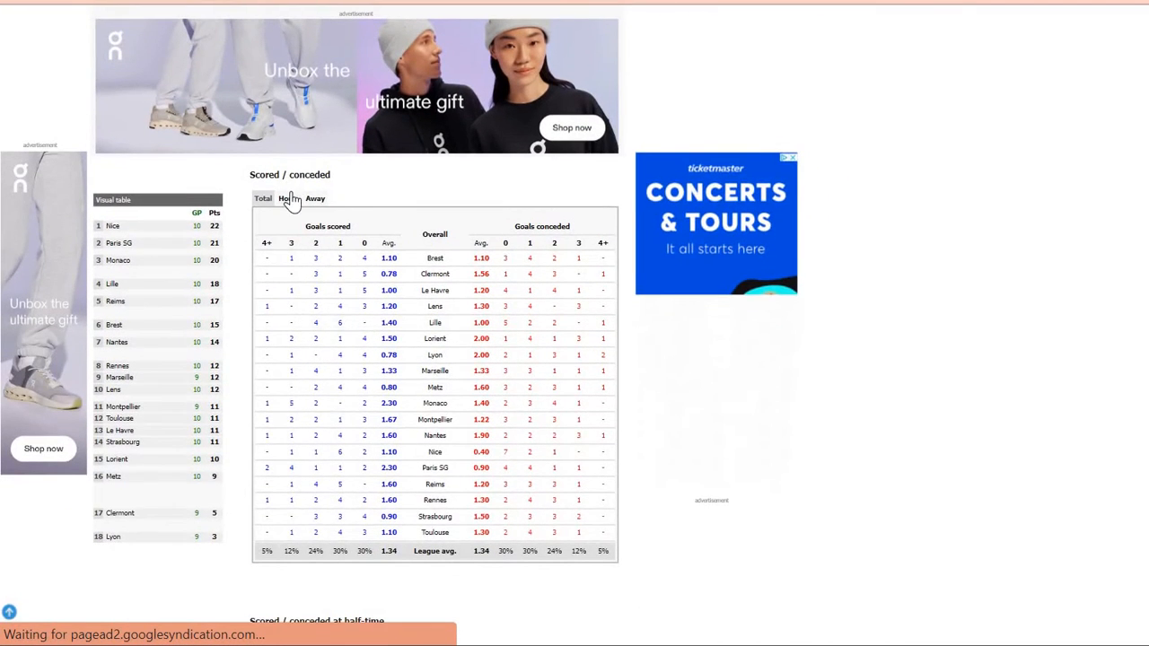
left_click(289, 198)
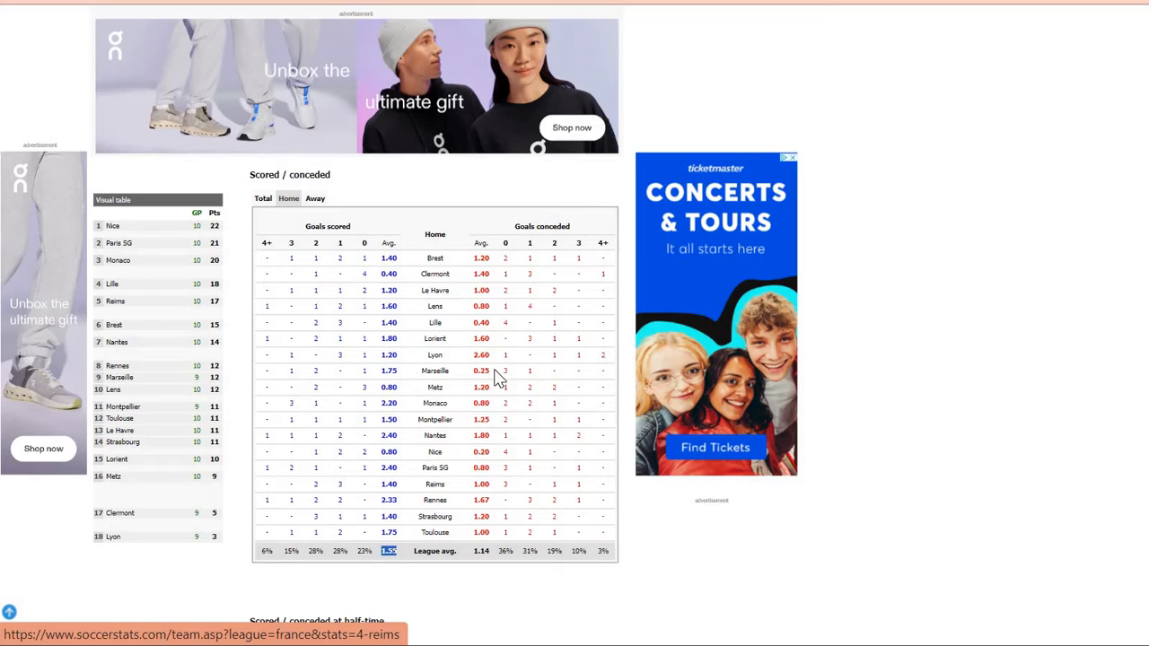
double_click(489, 558)
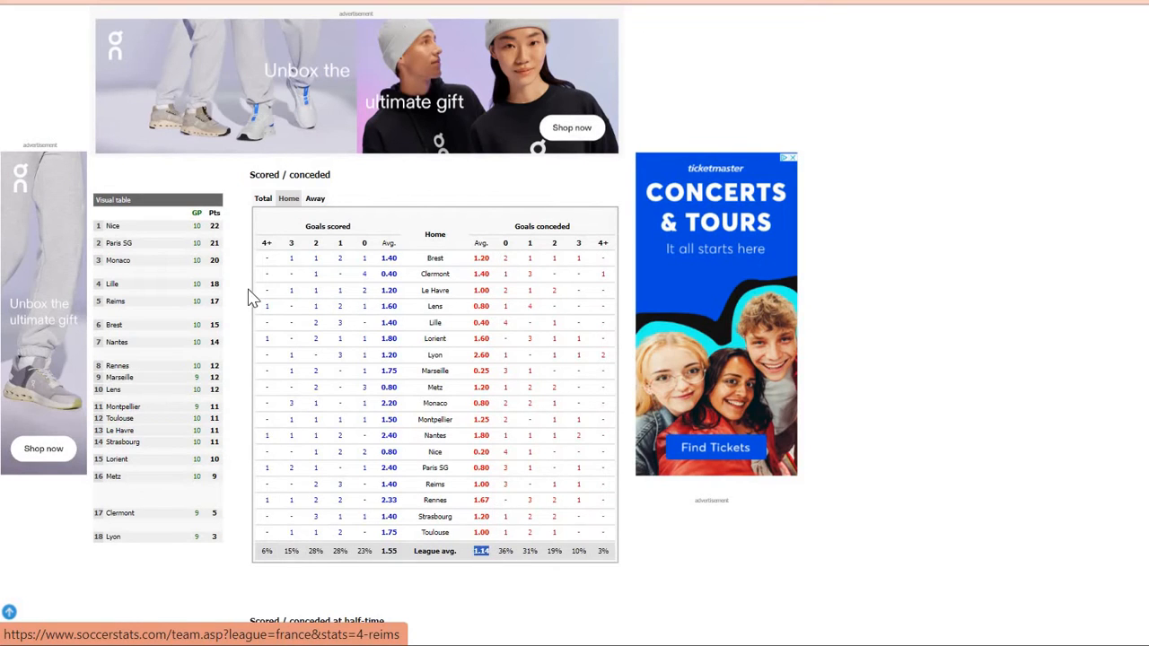
left_click(315, 201)
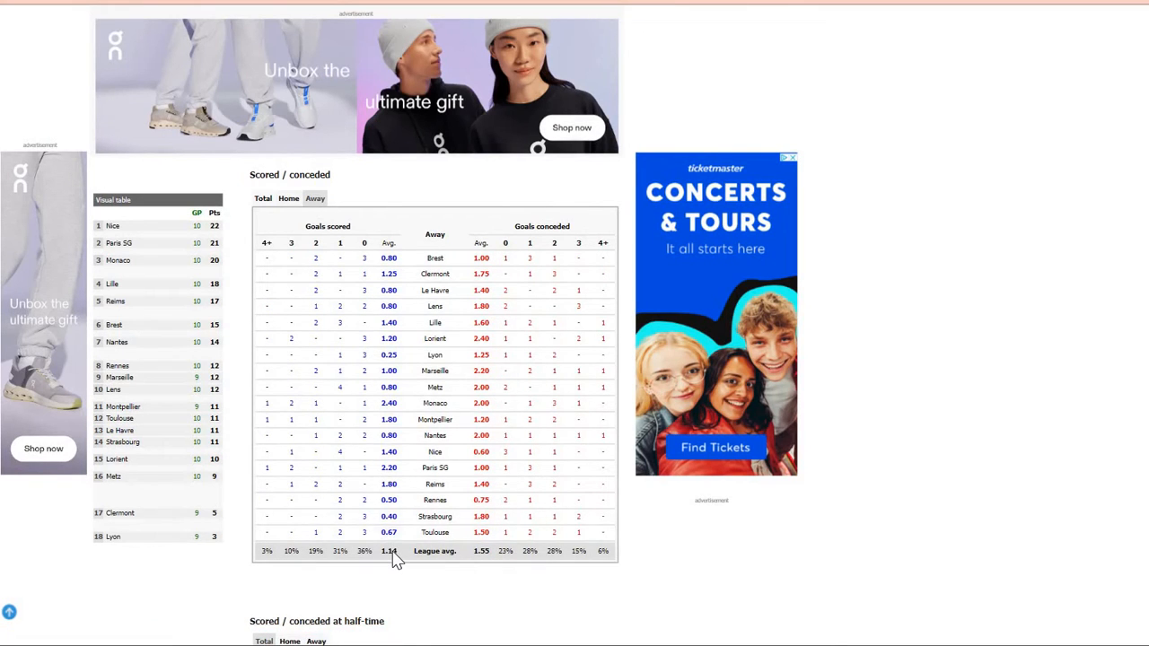
left_click(289, 198)
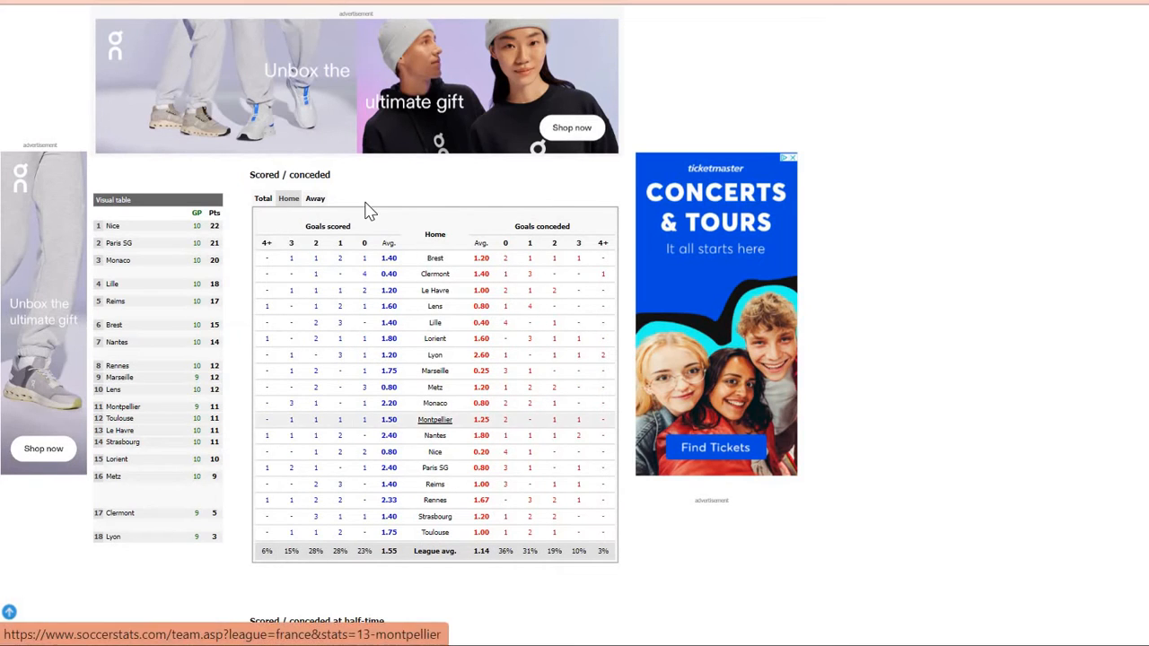
left_click(316, 201)
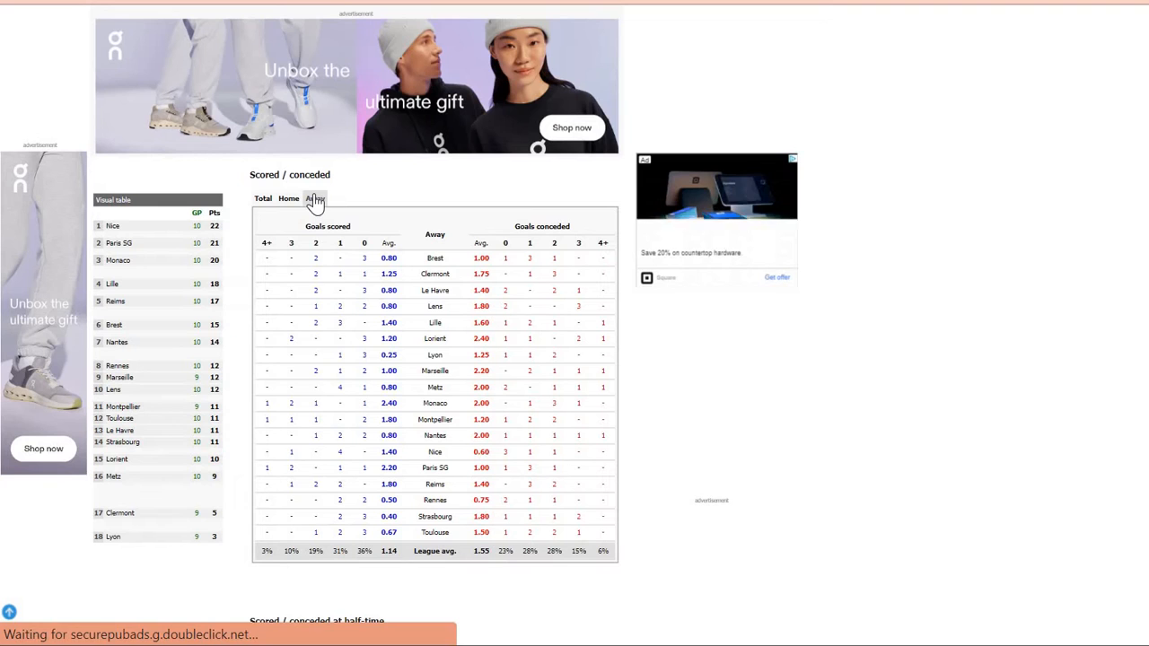
left_click(290, 200)
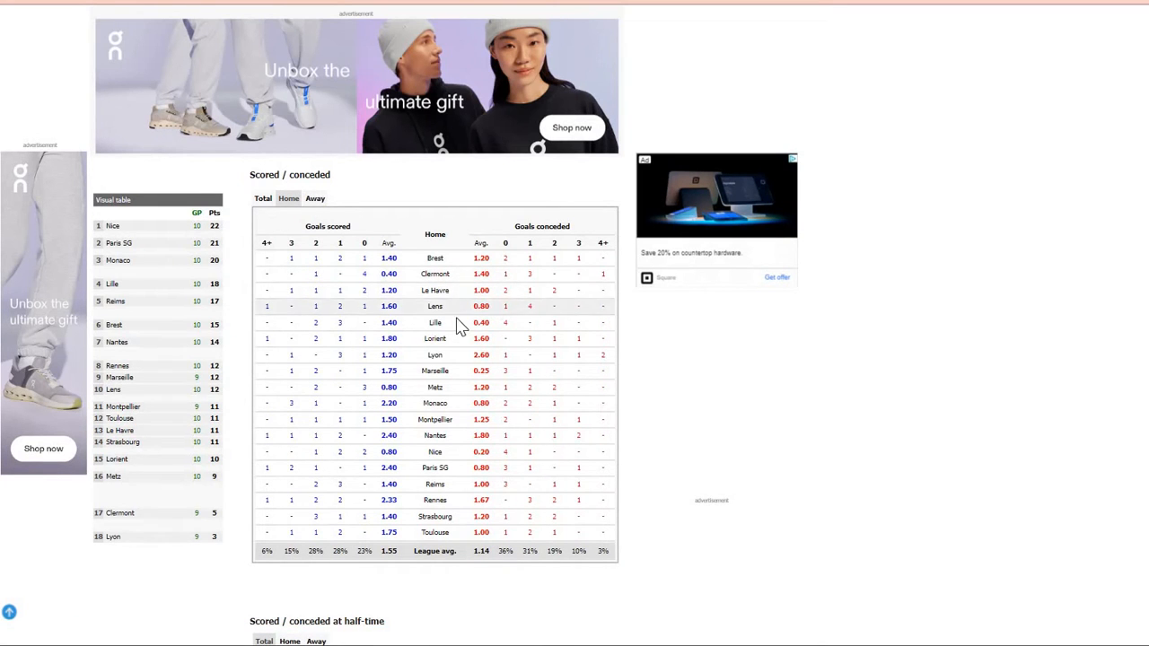
scroll(457, 326, "down", 1)
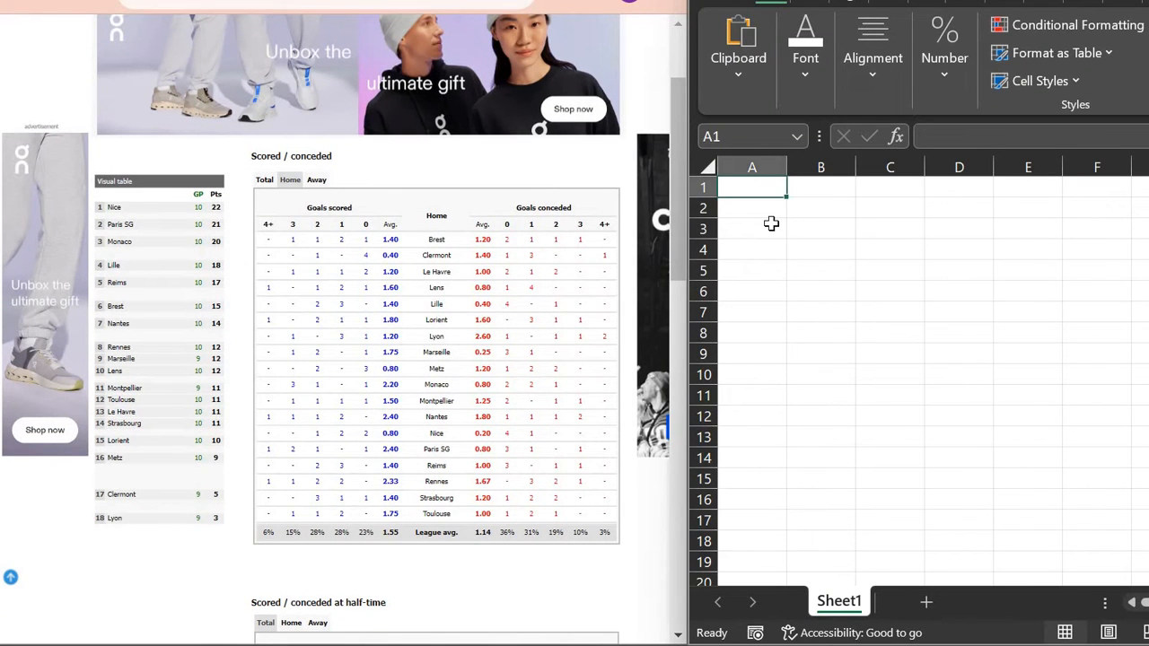
Step: Enter the team names PSG in A1 and Montpellier in B1
type("PSG")
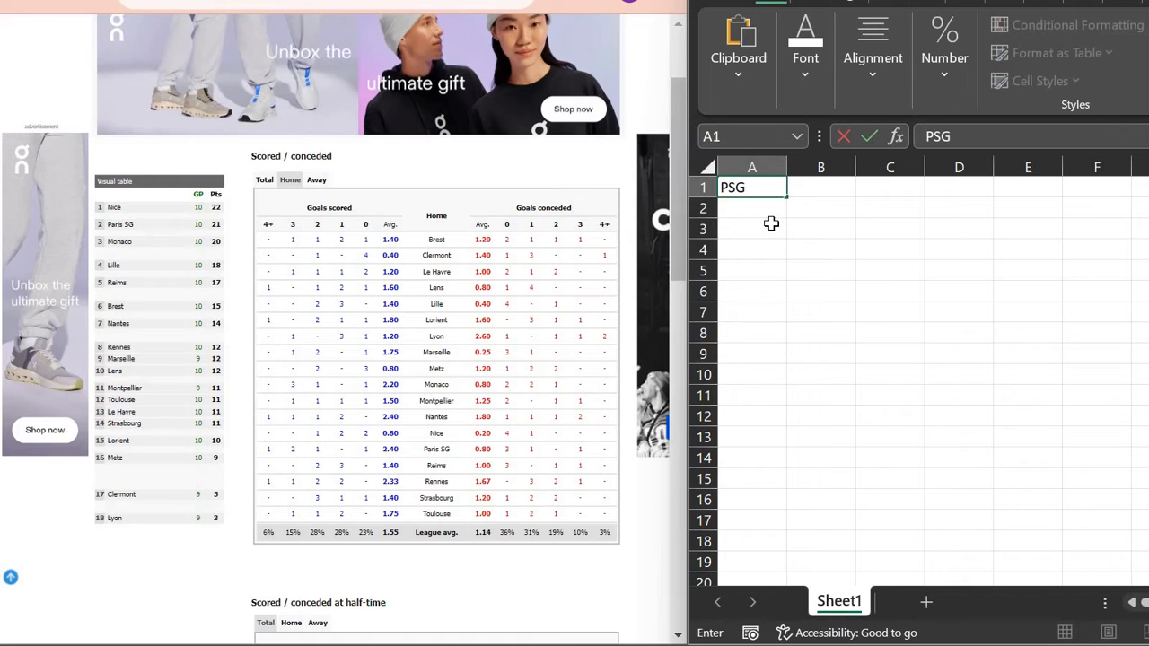
key("Tab")
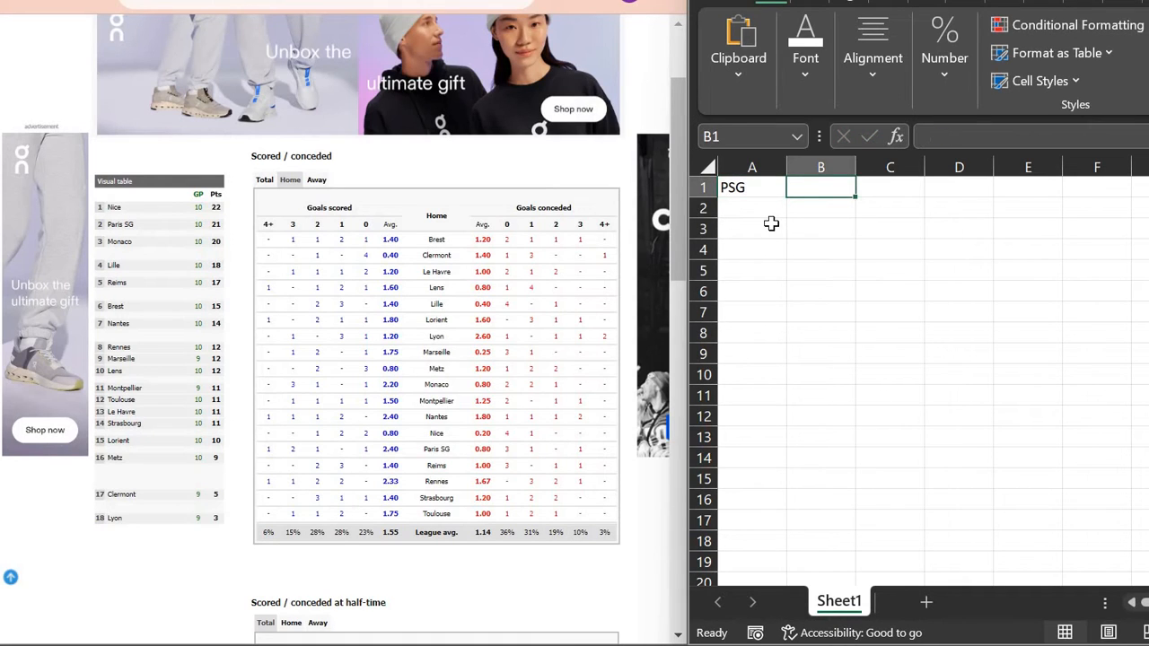
type("Mon")
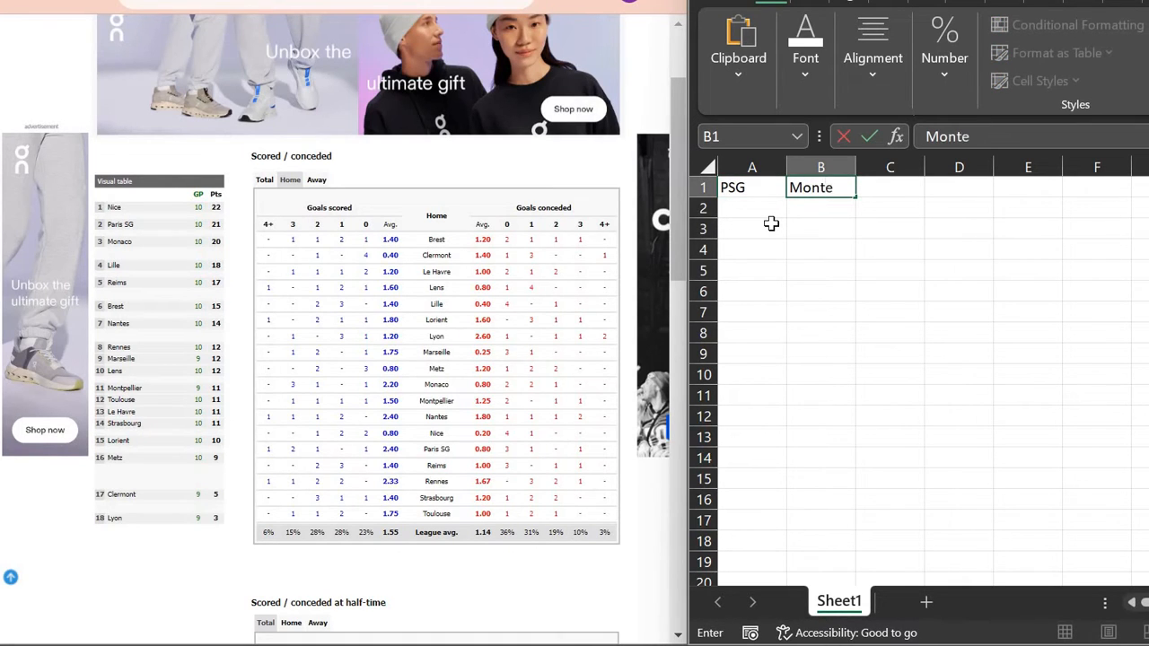
type("tpellie")
key("ctrl+Return")
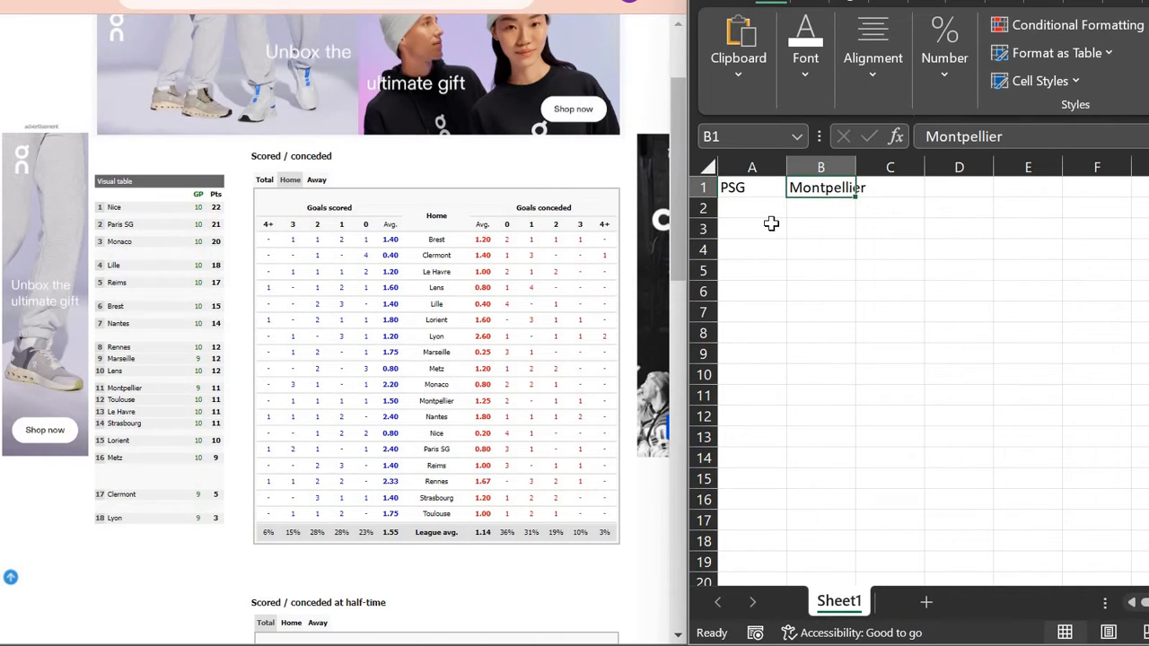
Step: Add headers Avg HS L, Avg AS L, Avg HC L and Avg AC L across A3:D3
key("Down")
key("Left")
key("Down")
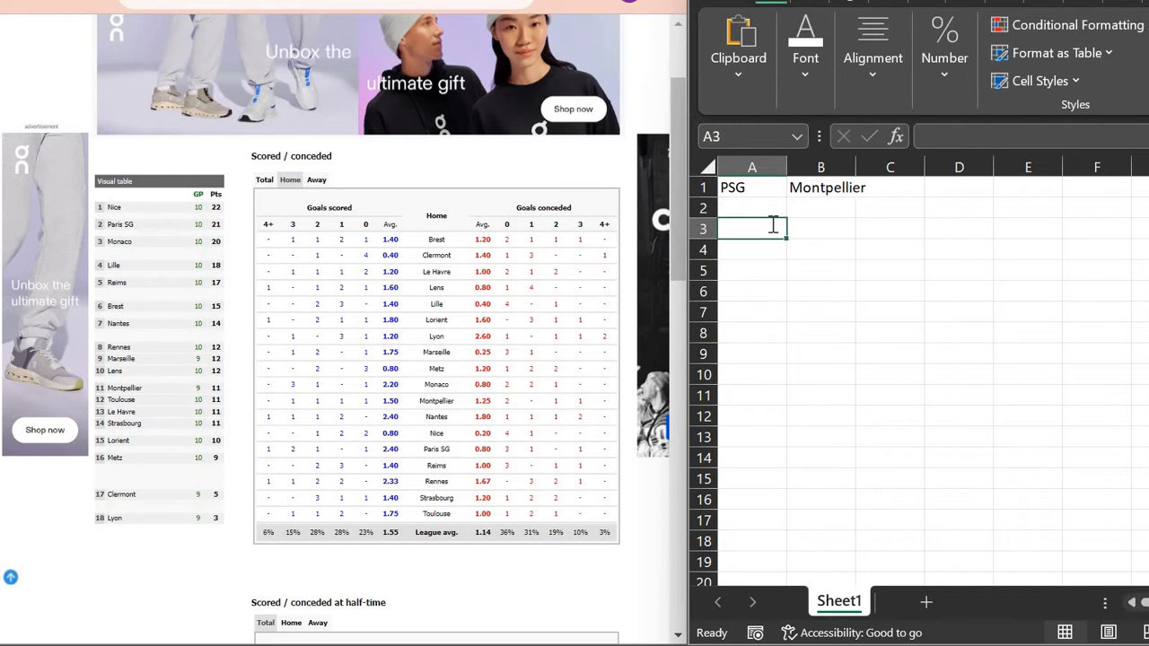
type("Avg HS L")
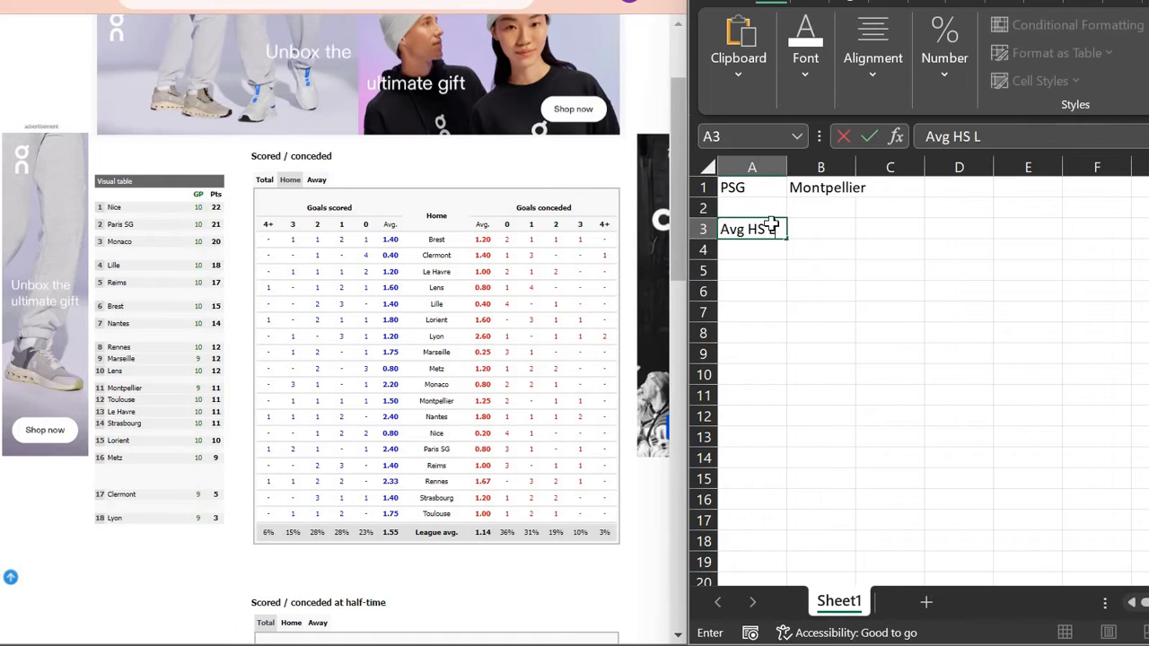
key("Tab")
type("Avg")
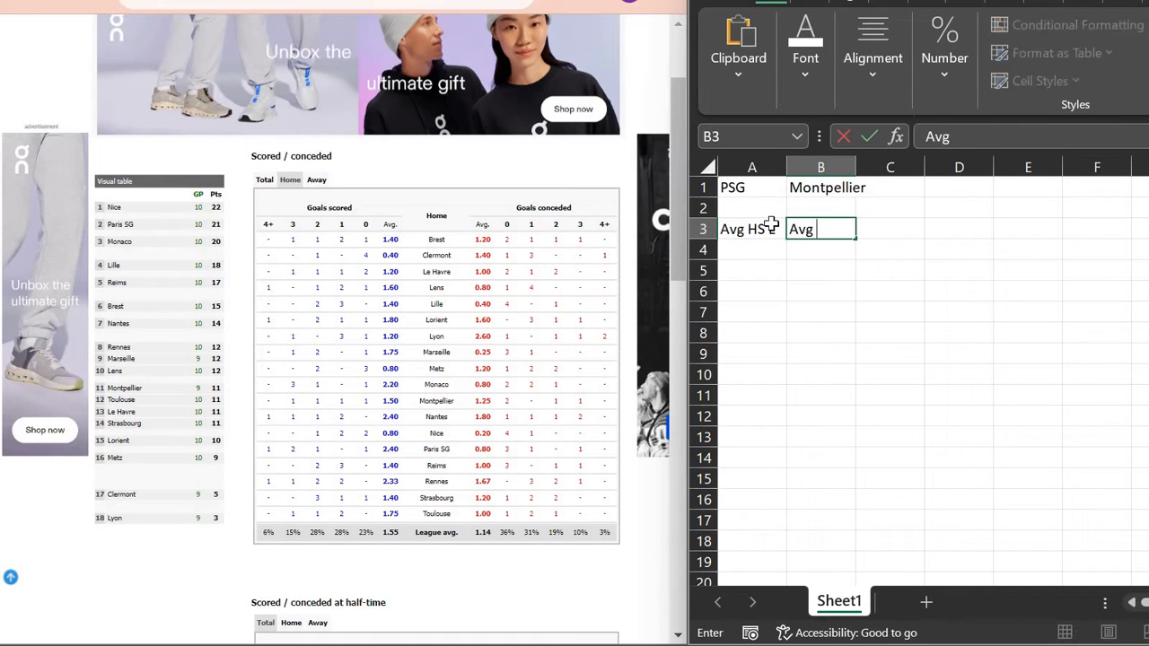
key("Tab")
type("Avg")
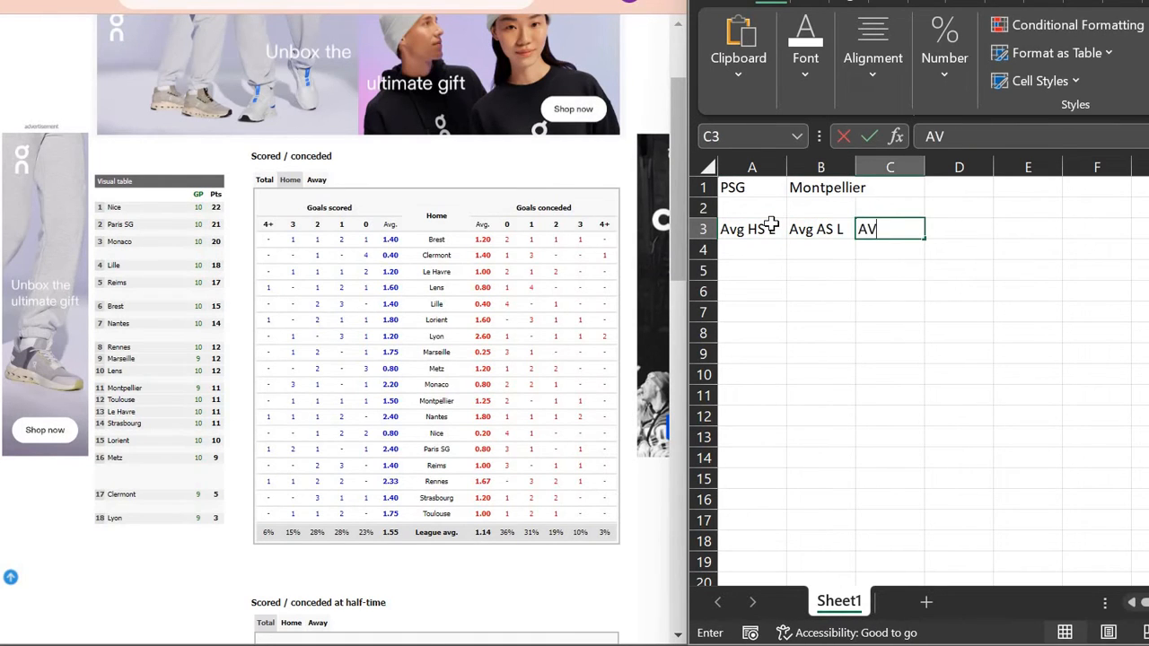
type(" HC ")
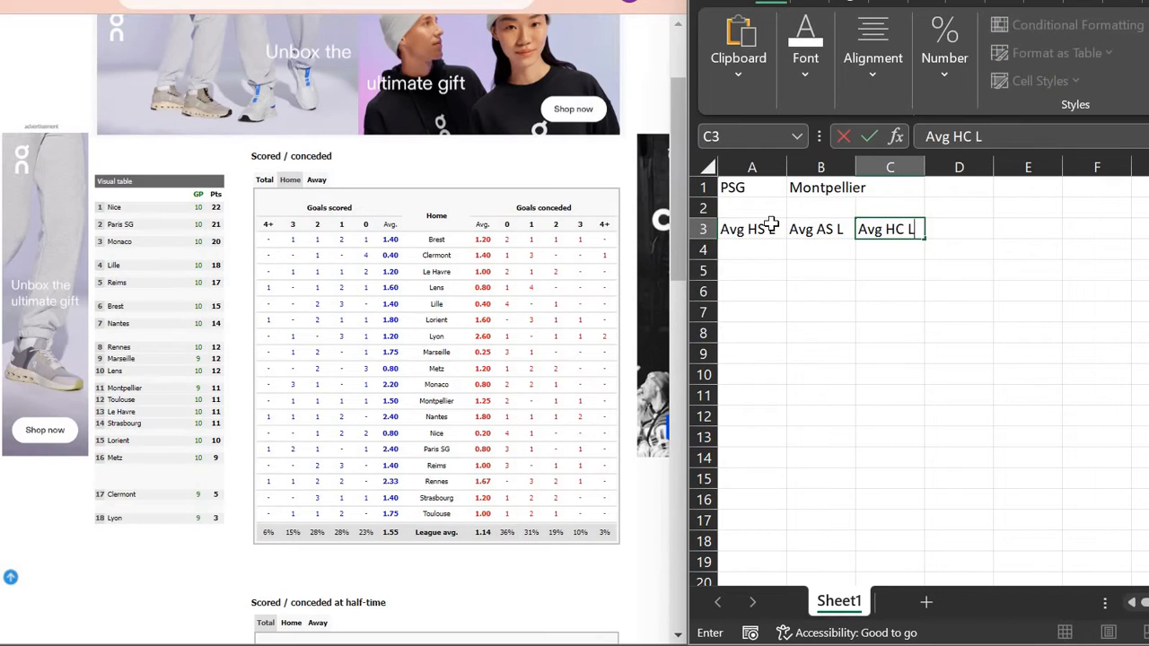
type("L")
key("Tab")
type("AV")
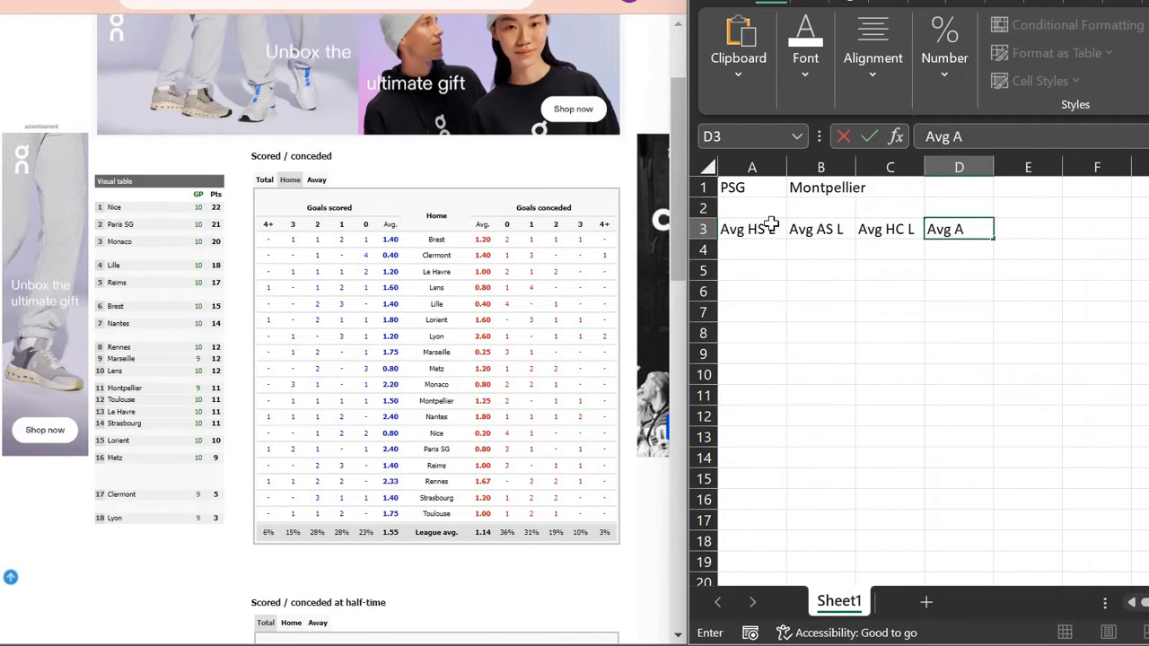
key("Return")
key("Left")
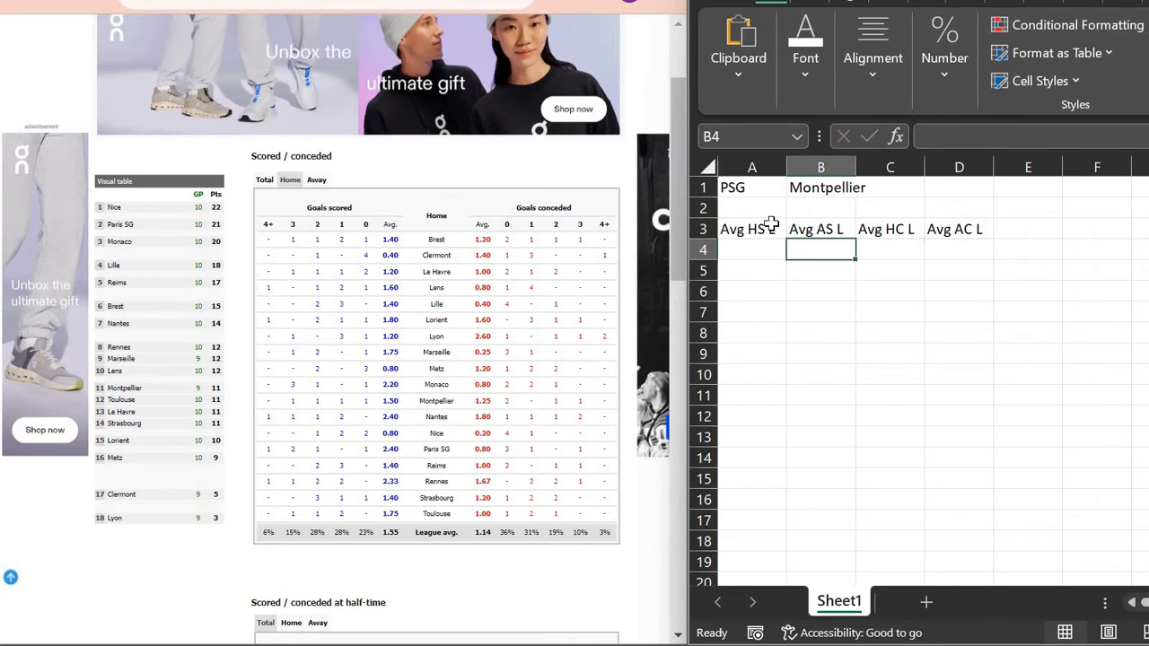
Step: Link C4 to B4 with =B4 and D4 to A4 with =A4
type("=")
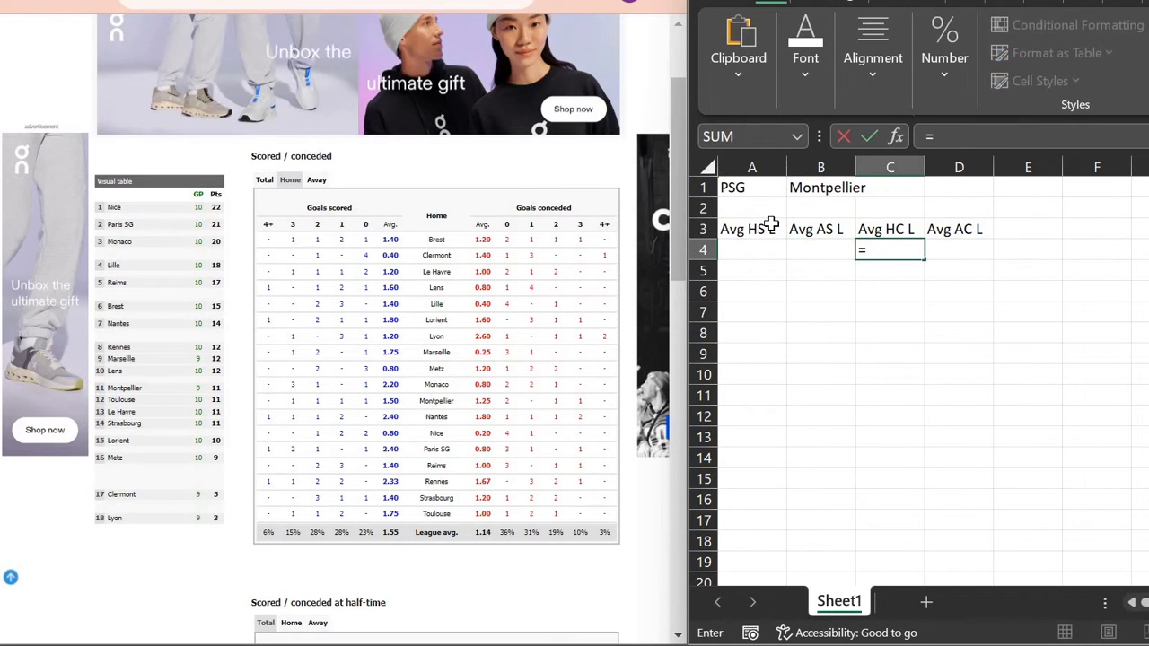
key("Left")
key("Return")
key("Right")
key("Up")
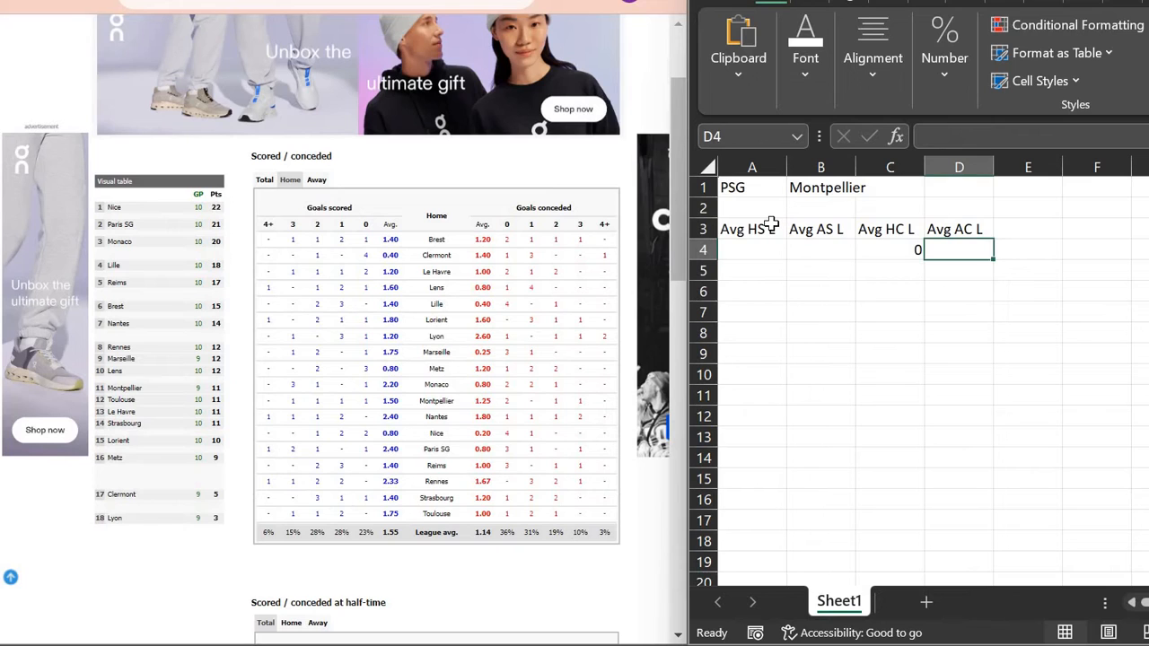
type("=")
key("Left")
key("Left")
key("Left")
key("Return")
key("Up")
key("Left")
key("Left")
key("Left")
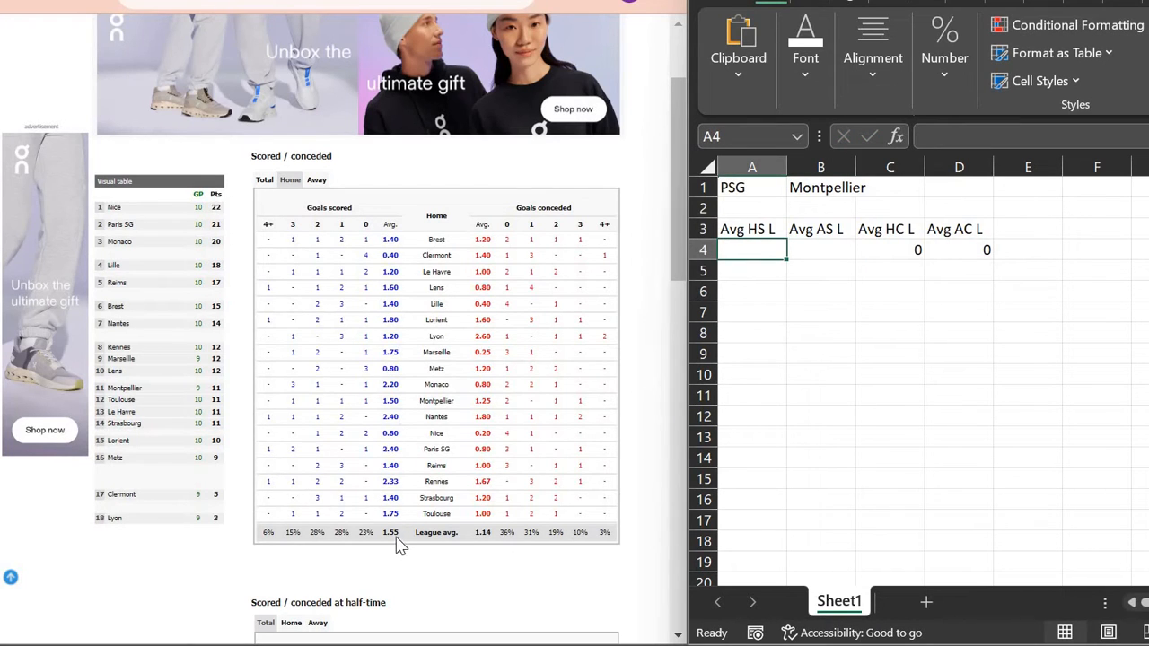
Step: Enter the league averages 1.55 in A4 and 1.14 in B4
type("1.55")
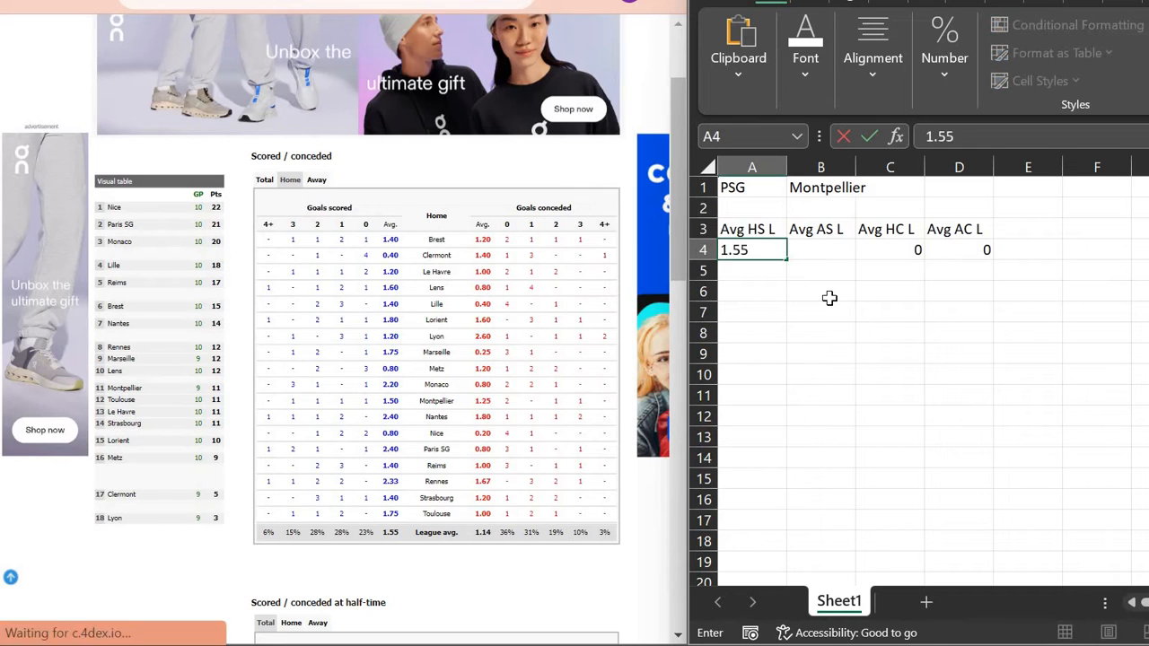
key("Tab")
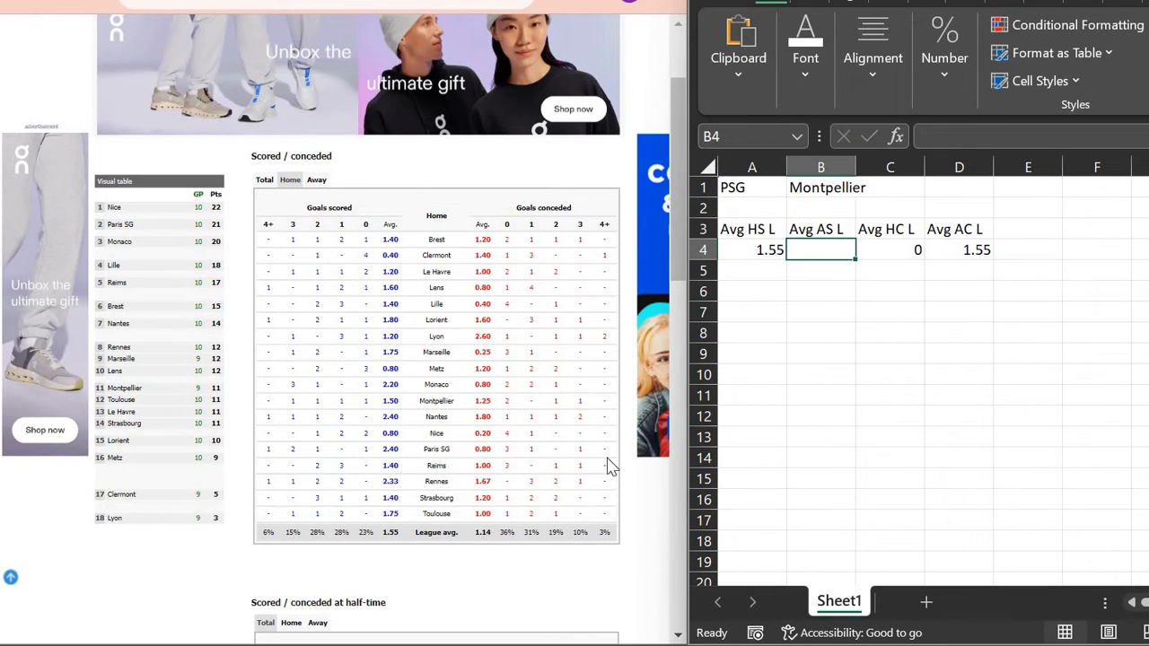
type("1.14")
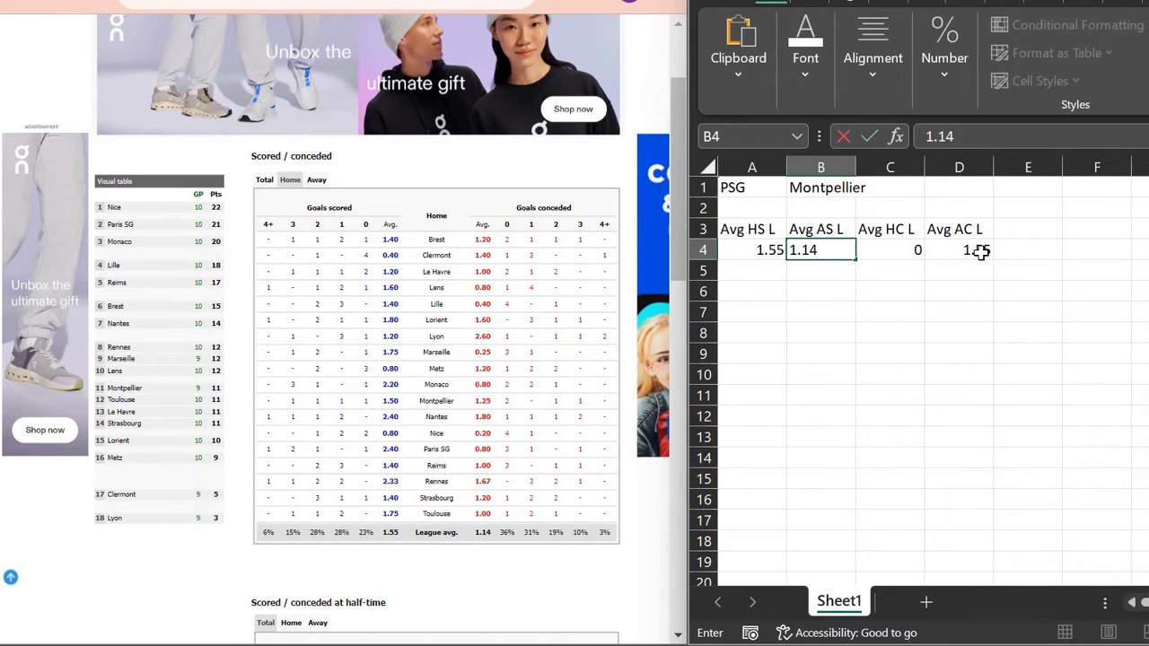
key("Return")
key("Down")
key("Left")
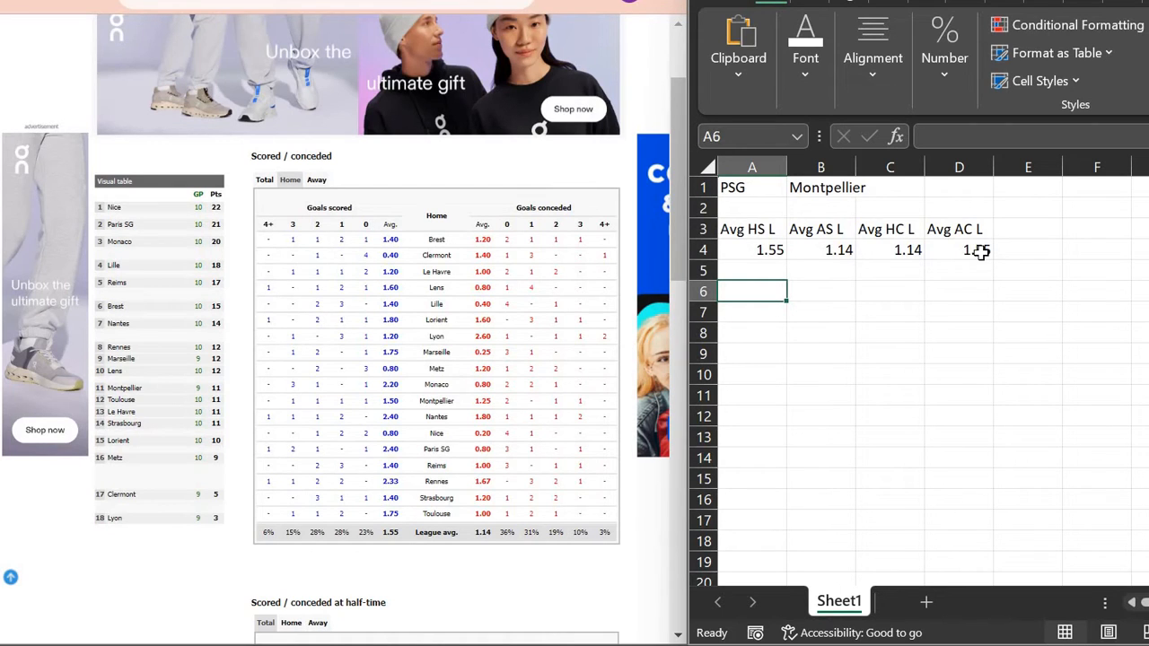
Step: Build the PSG HS label in A6 with =CONCAT(A1," HS")
type("=CONCAT")
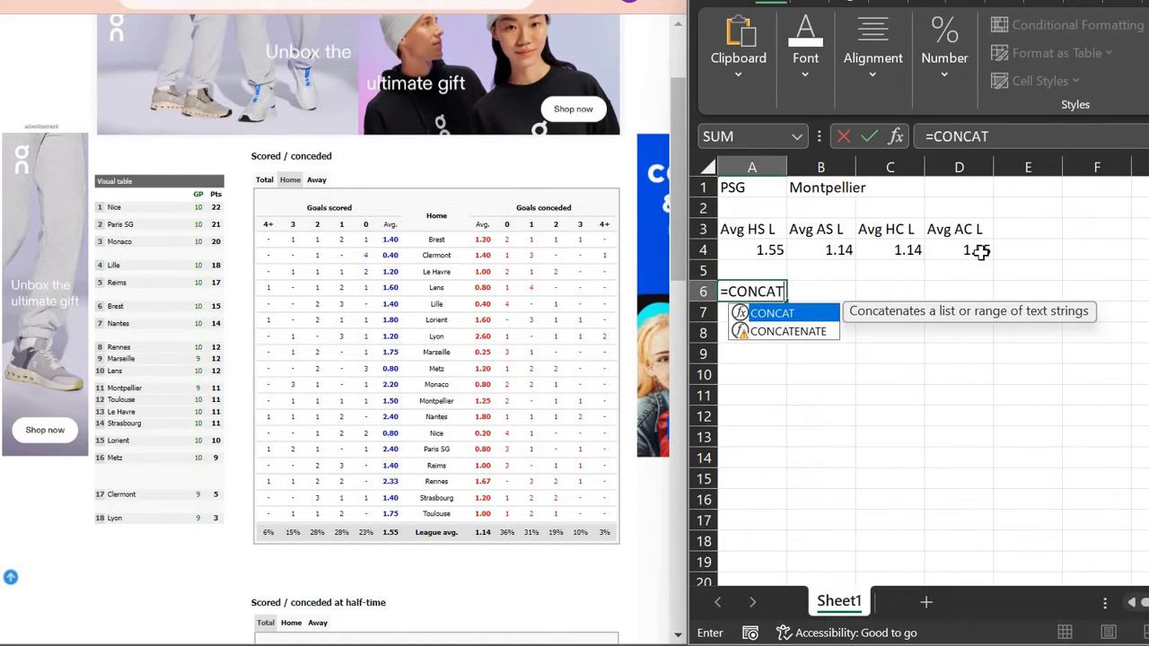
type("(")
key("Up")
key("Up")
key("Up")
key("Up")
key("Up")
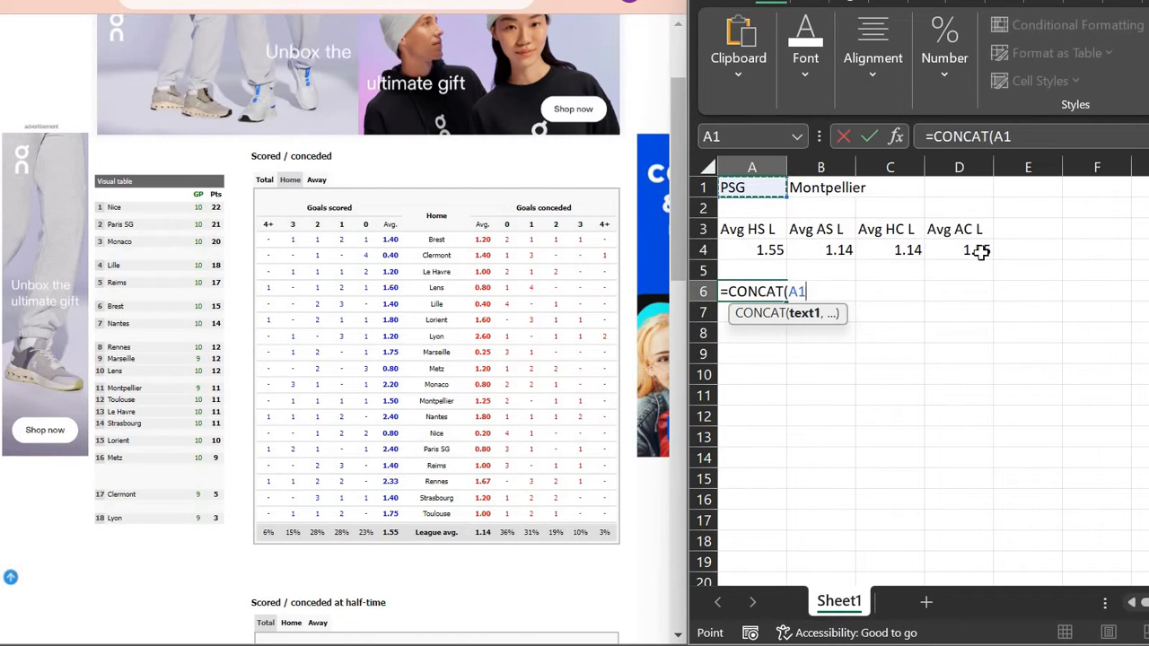
type(",")
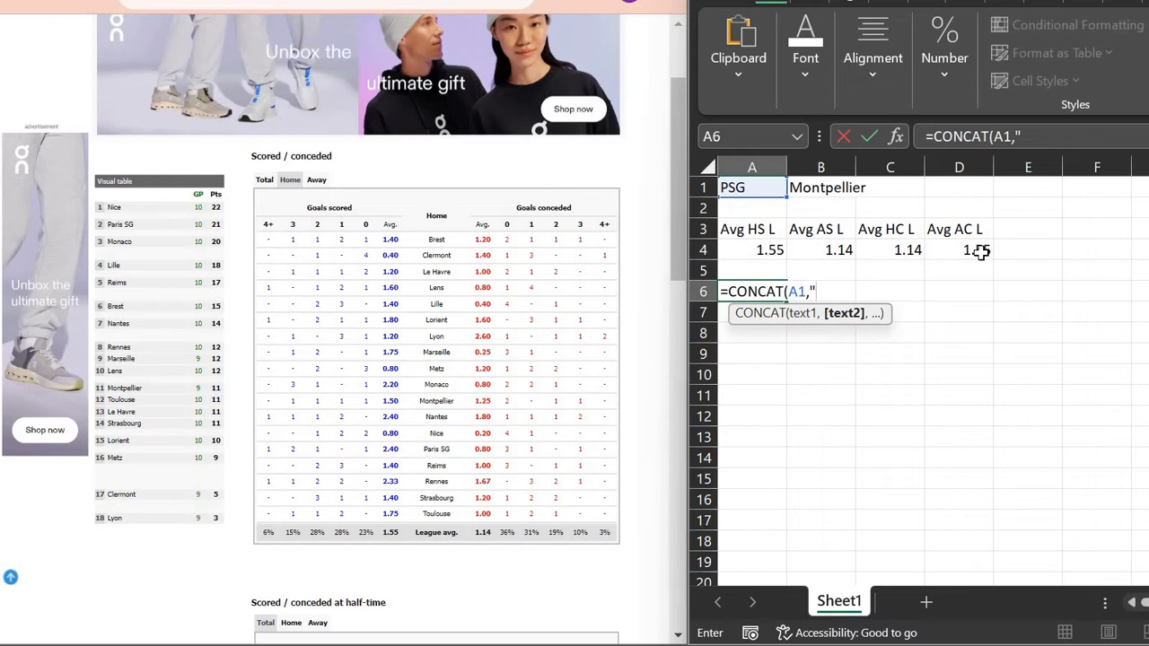
type("\"HS\"")
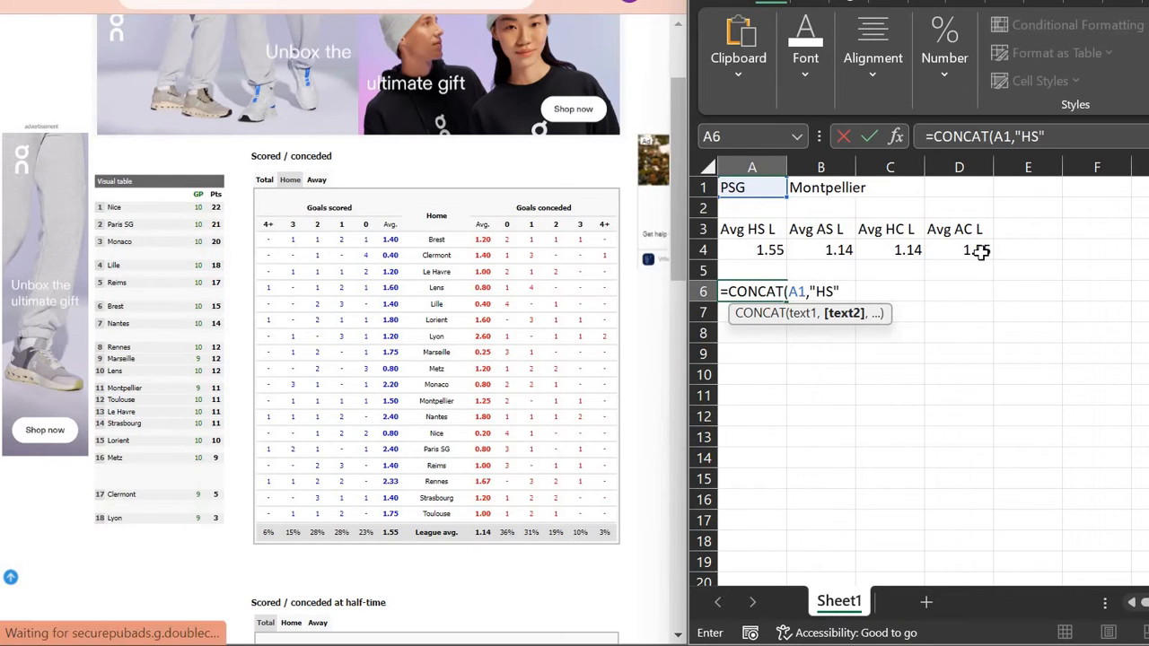
type(")")
key("Return")
key("Up")
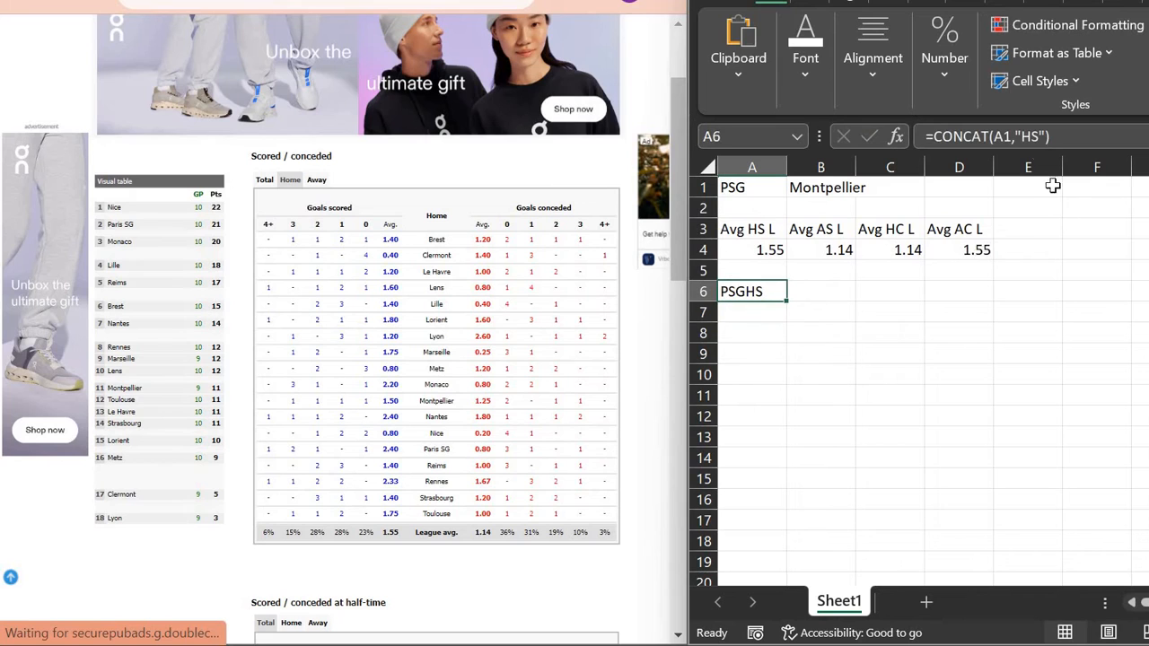
left_click(1025, 136)
key("Return")
key("Up")
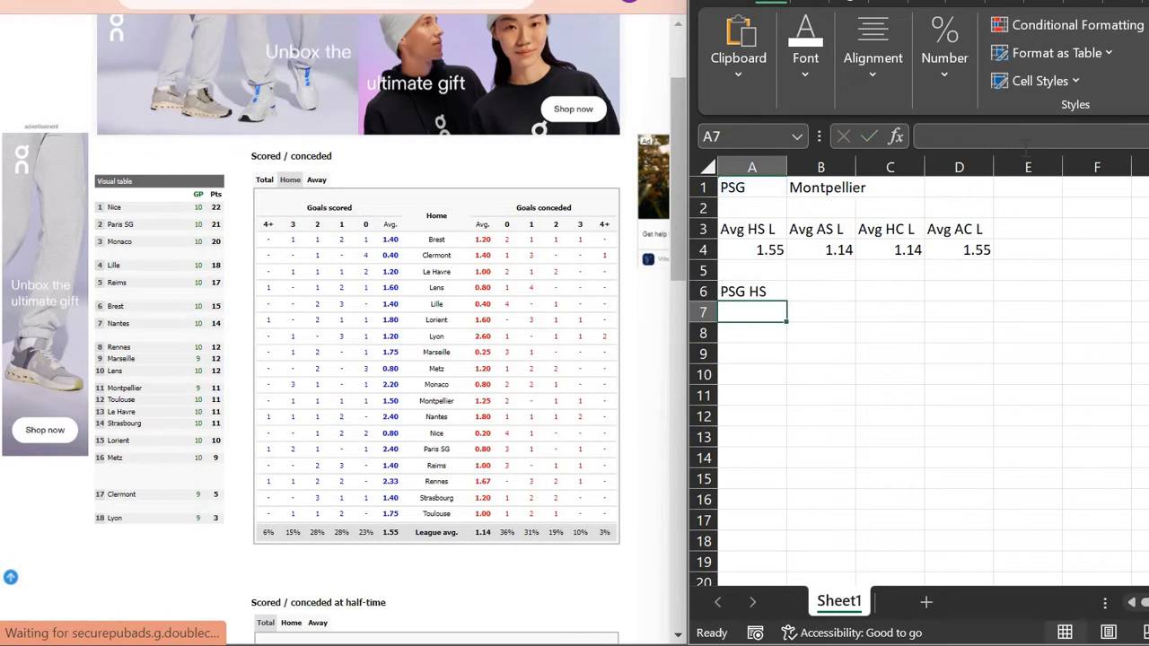
Step: Copy the label formula into B6 and point it at B1 for Montpellier HS
key("Right")
key("Left")
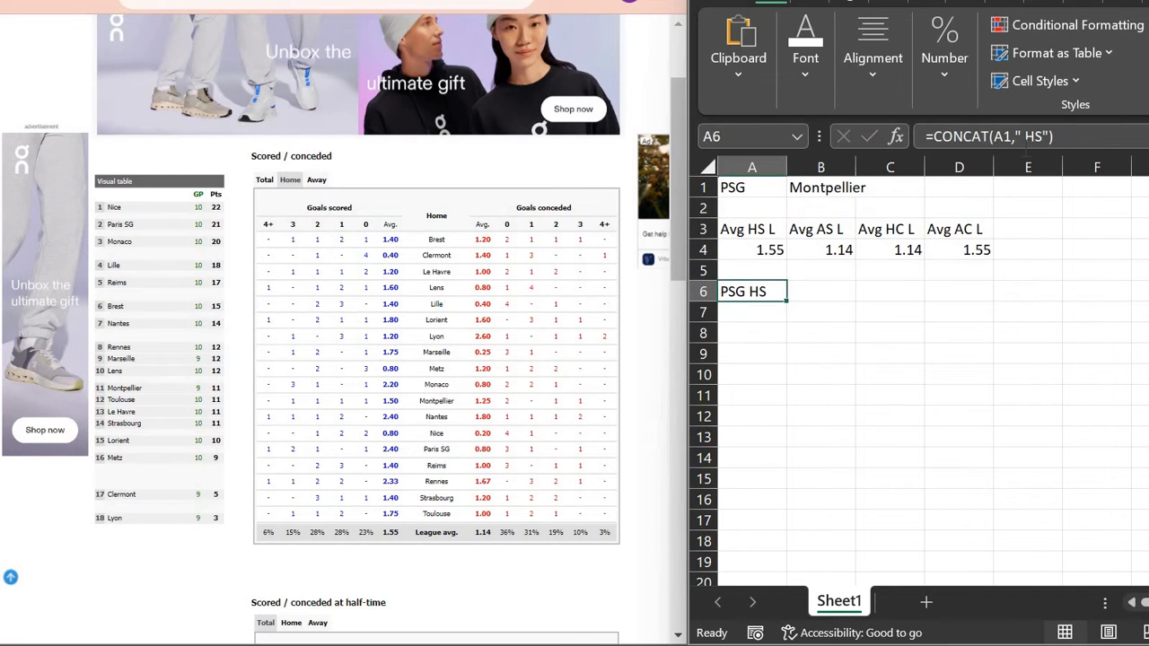
double_click(1034, 137)
triple_click(1026, 136)
key("ctrl+c")
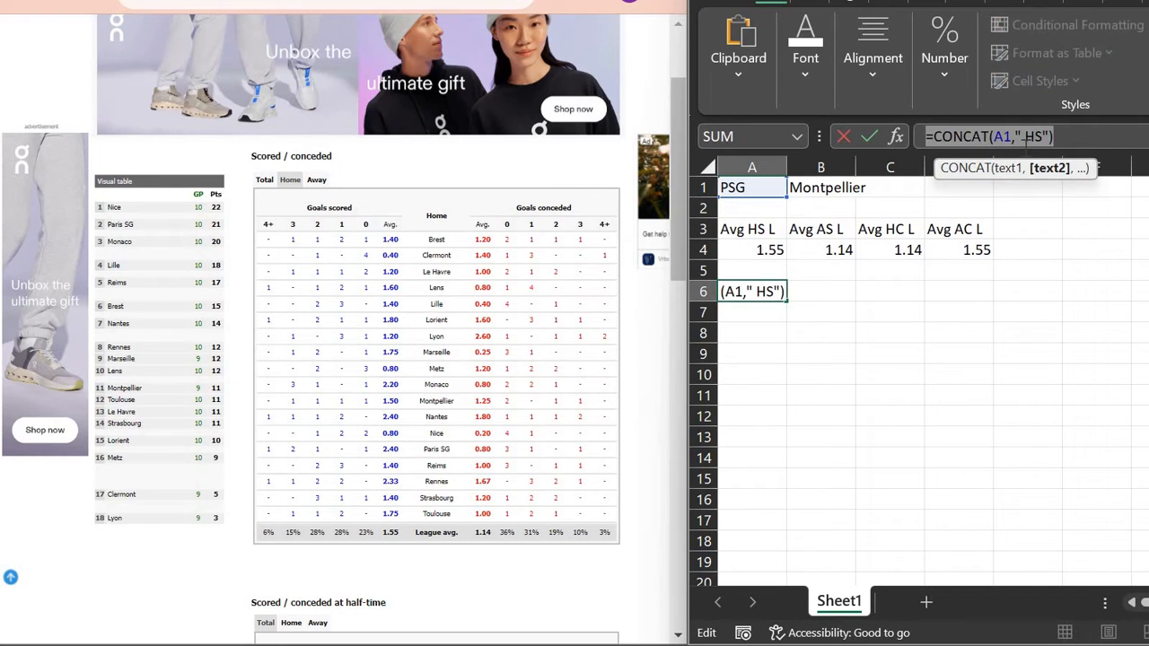
key("Return")
key("Up")
key("Right")
key("ctrl+v")
key("Left")
key("Left")
key("Left")
key("Left")
key("Left")
key("Left")
key("Left")
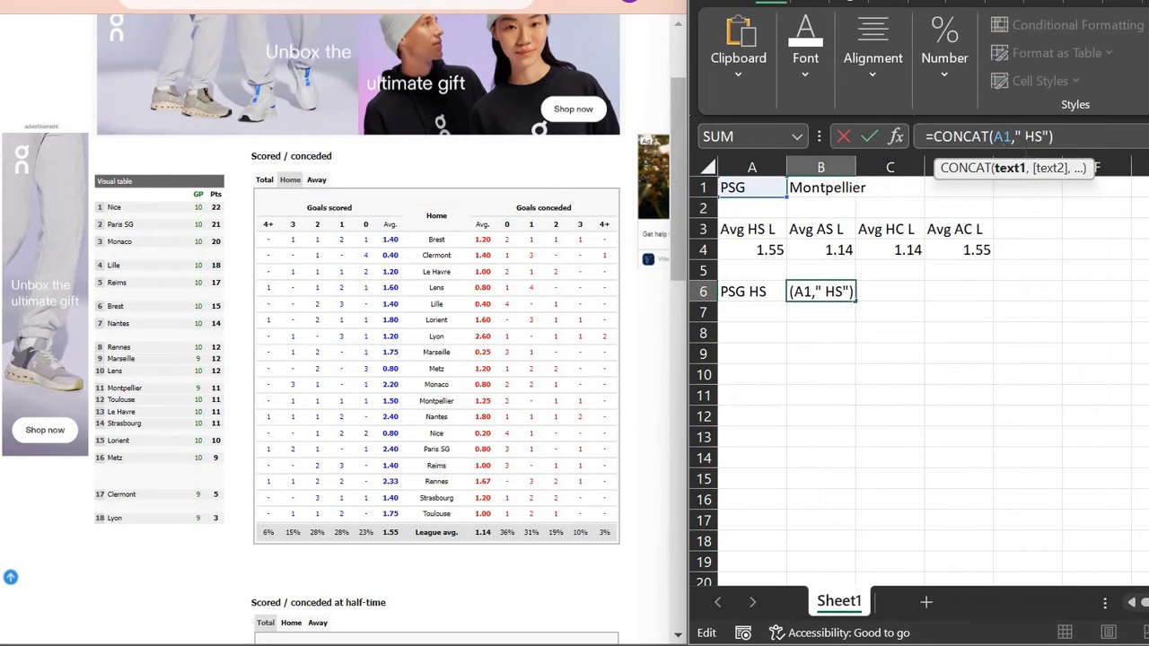
key("BackSpace")
type("B")
key("Return")
key("Up")
key("Left")
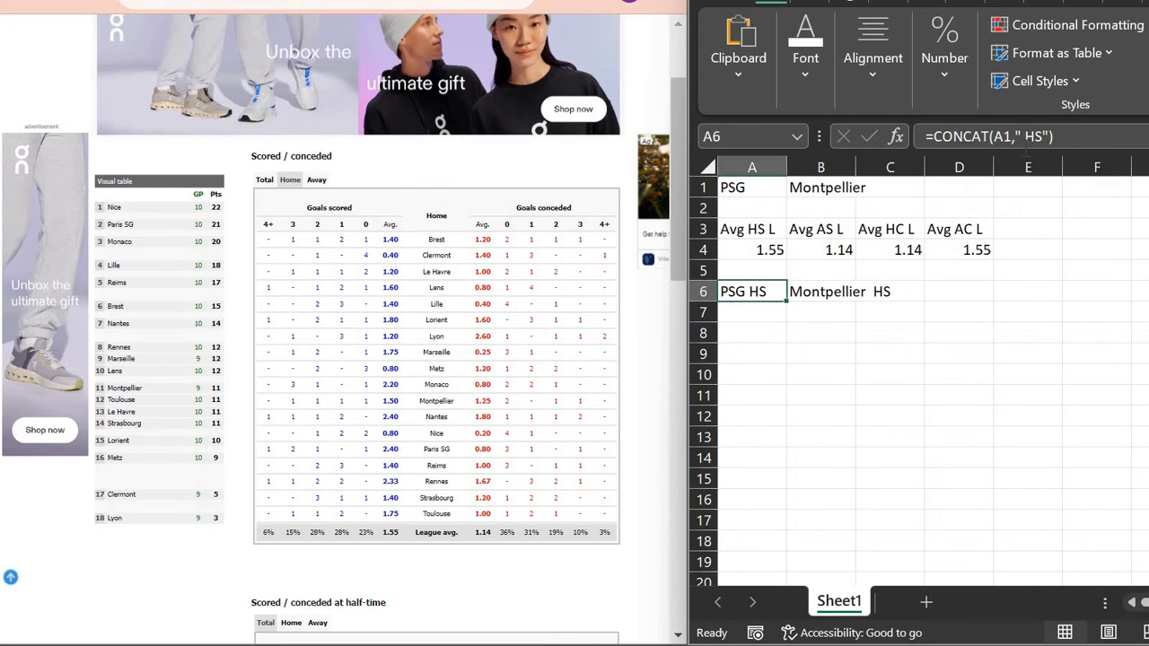
Step: Copy the A6:B6 label formulas into C6:D6
key("shift+Right")
key("ctrl+c")
key("Right")
key("Right")
key("Left")
key("Left")
key("Right")
key("Left")
key("Right")
key("Left")
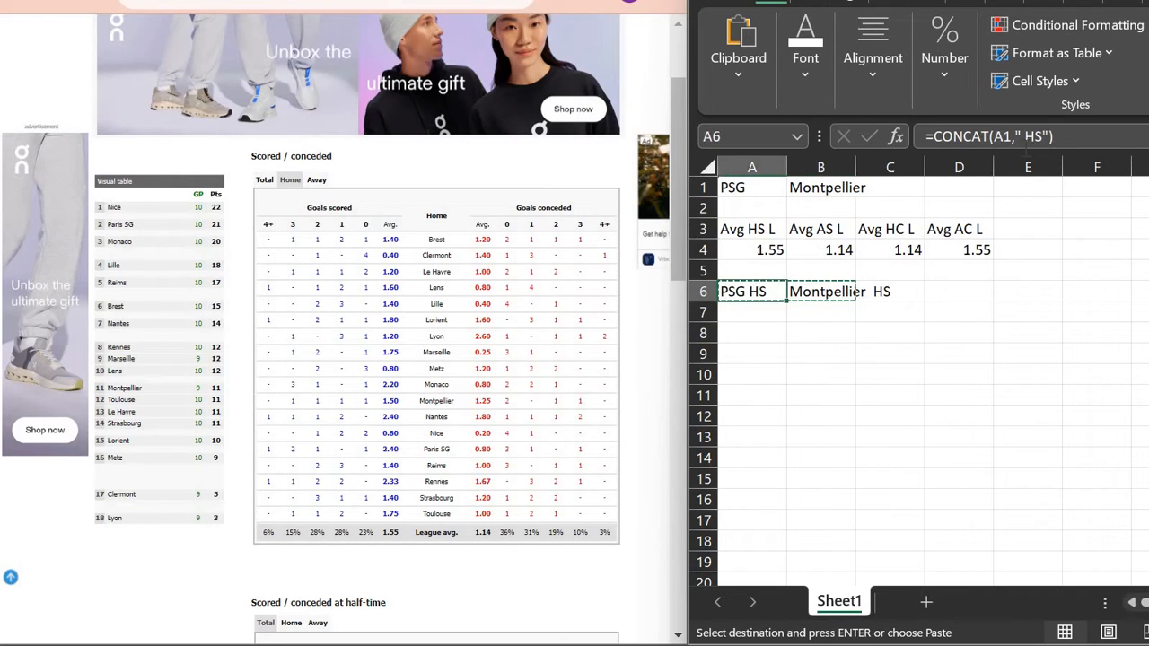
key("Right")
key("Right")
key("Left")
key("Left")
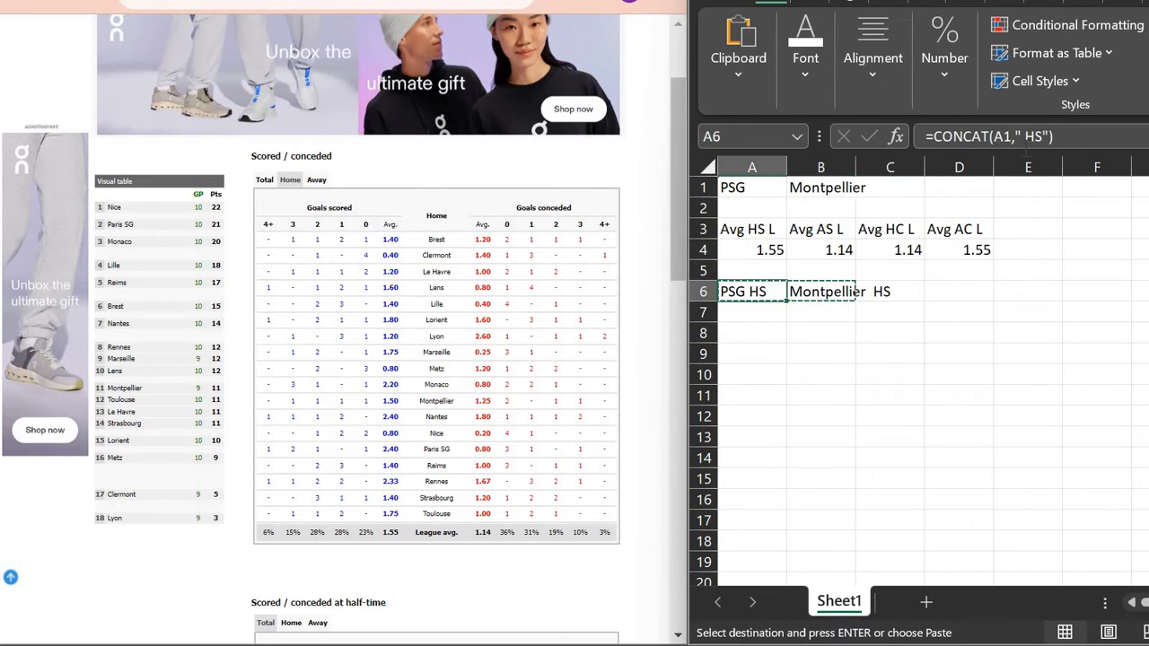
key("shift+Right")
key("Right")
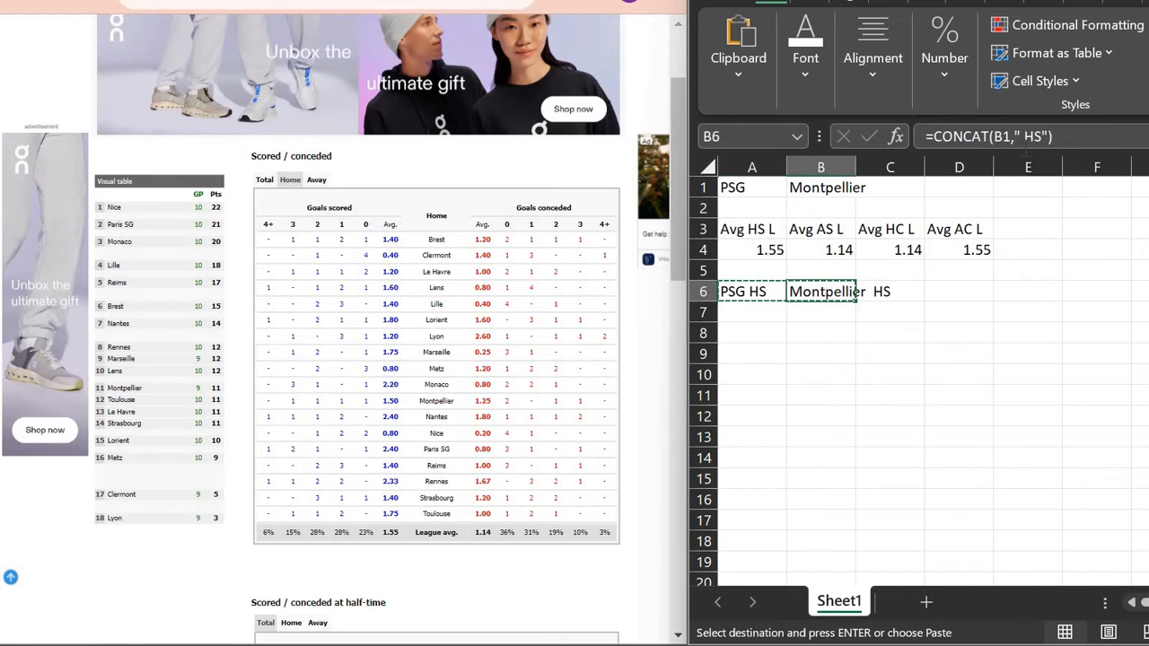
key("Right")
key("ctrl+v")
Step: Repoint C6's formula to A1 (PSG) and D6's formula to B1 (Montpellier)
key("Left")
key("Right")
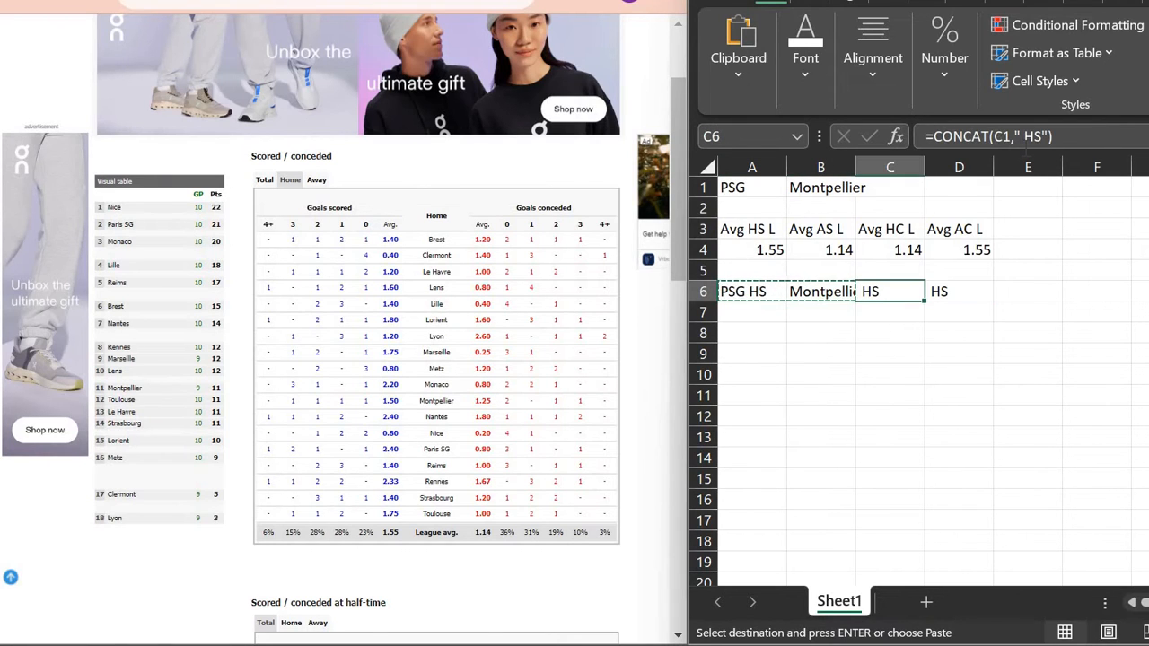
key("F2")
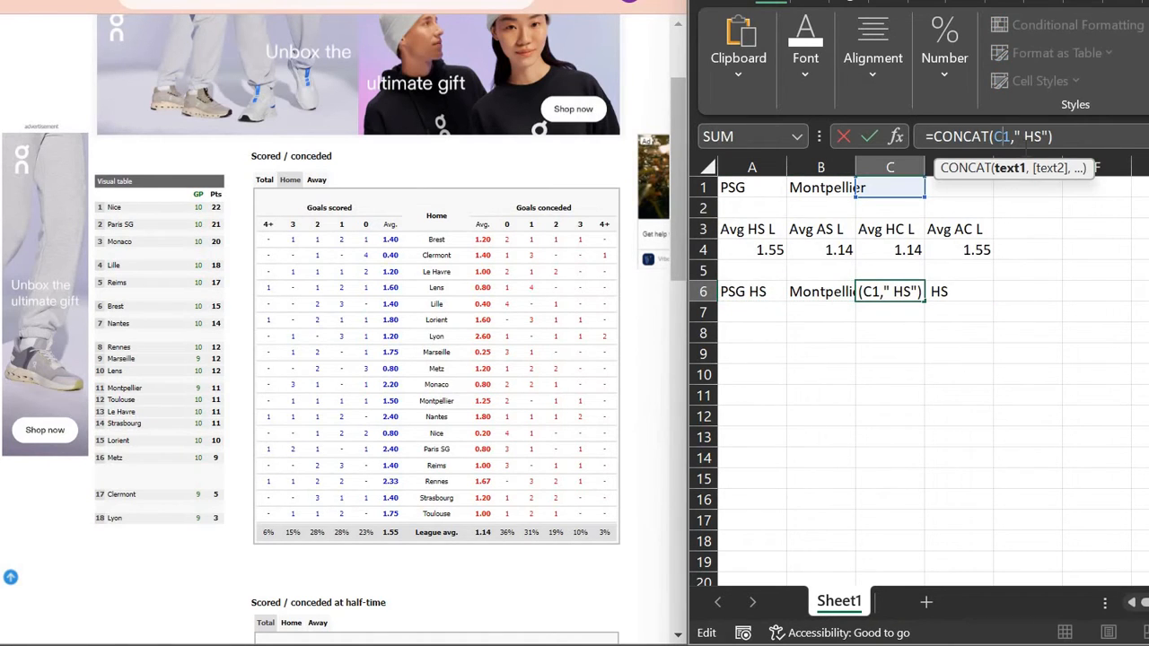
left_click(745, 187)
key("Return")
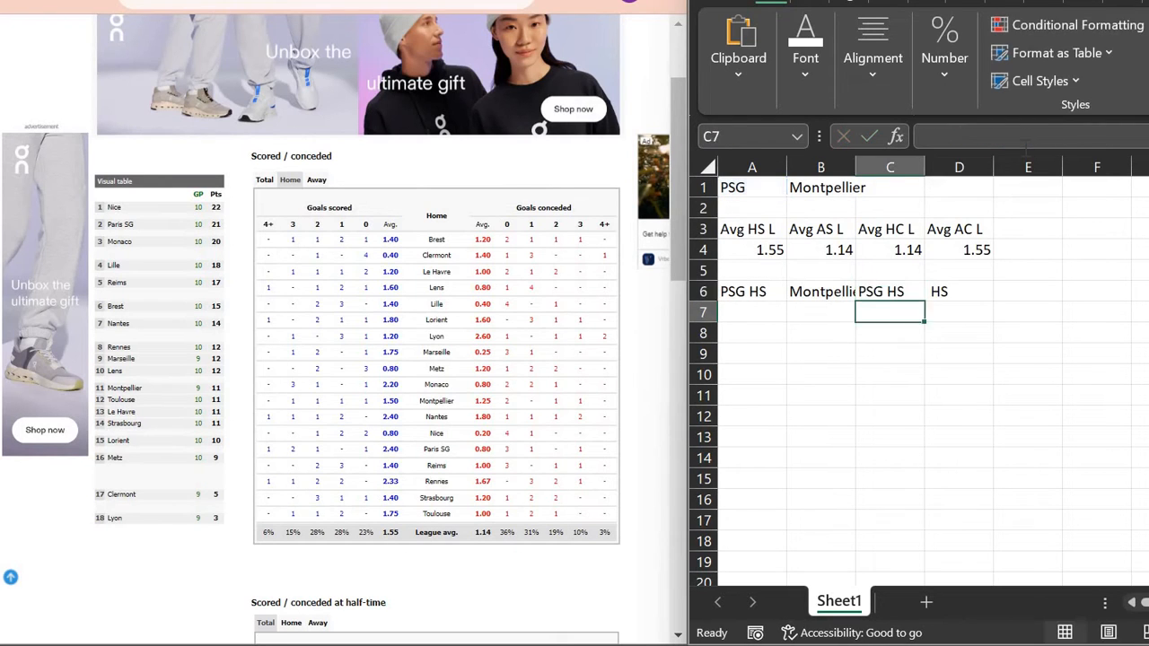
key("Up")
key("Right")
key("F2")
key("Left")
key("Left")
key("Left")
key("Left")
key("Left")
key("Left")
key("Left")
key("Left")
key("BackSpace")
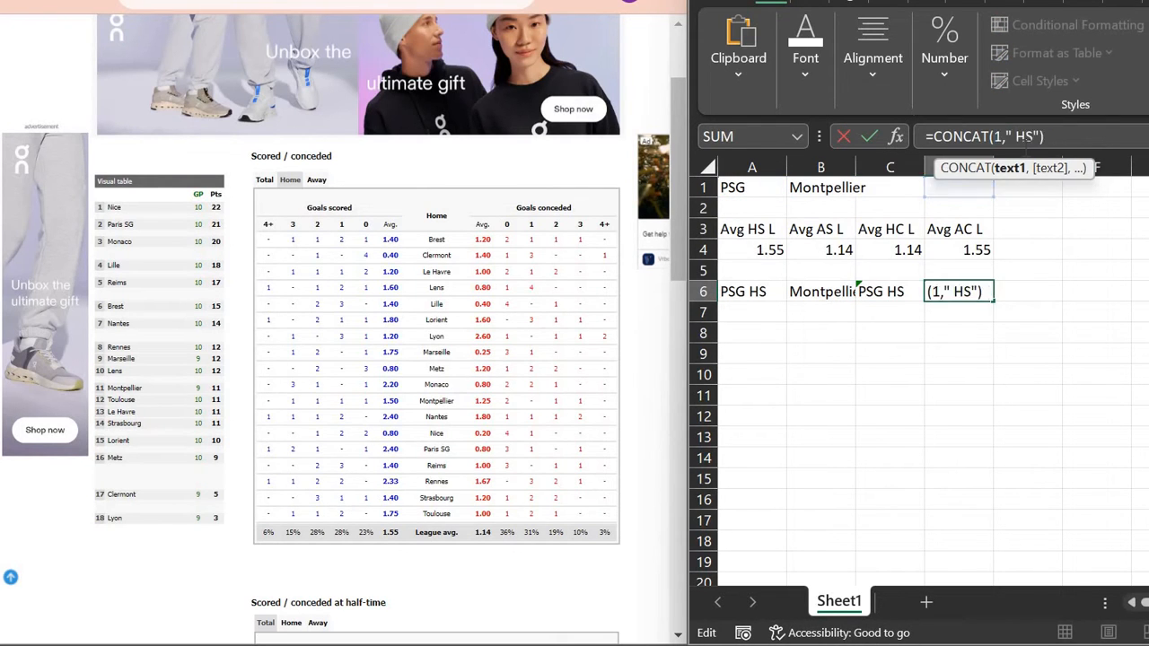
type("B")
key("Return")
key("Up")
key("Left")
Step: Change the suffixes so C6 reads PSG HC, D6 Montpellier AC and B6 Montpellier AS
key("F2")
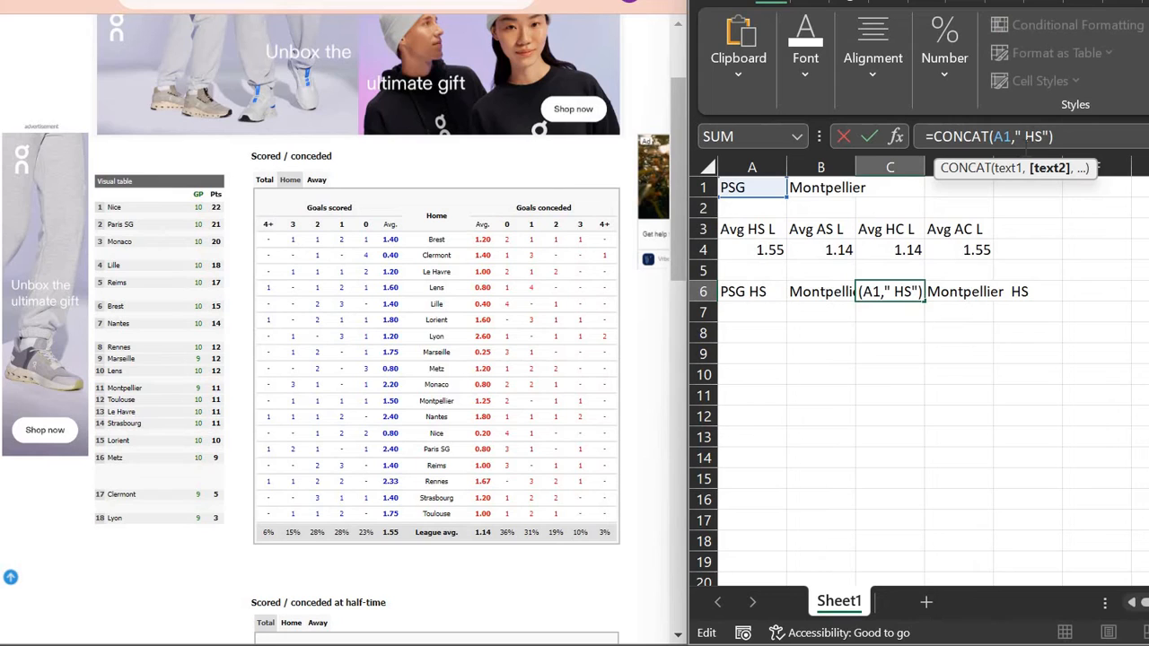
key("BackSpace")
type("C")
key("Return")
key("Up")
key("Right")
key("F2")
key("BackSpace")
key("BackSpace")
type("AC")
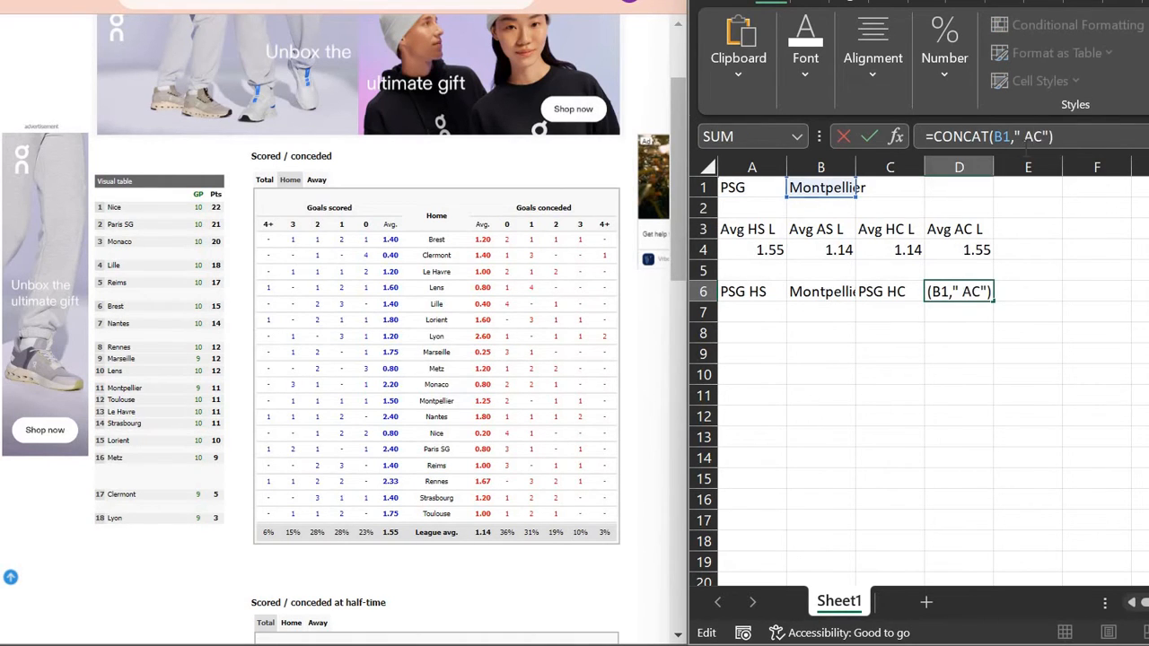
key("Return")
key("Left")
key("Left")
key("Up")
key("F2")
key("BackSpace")
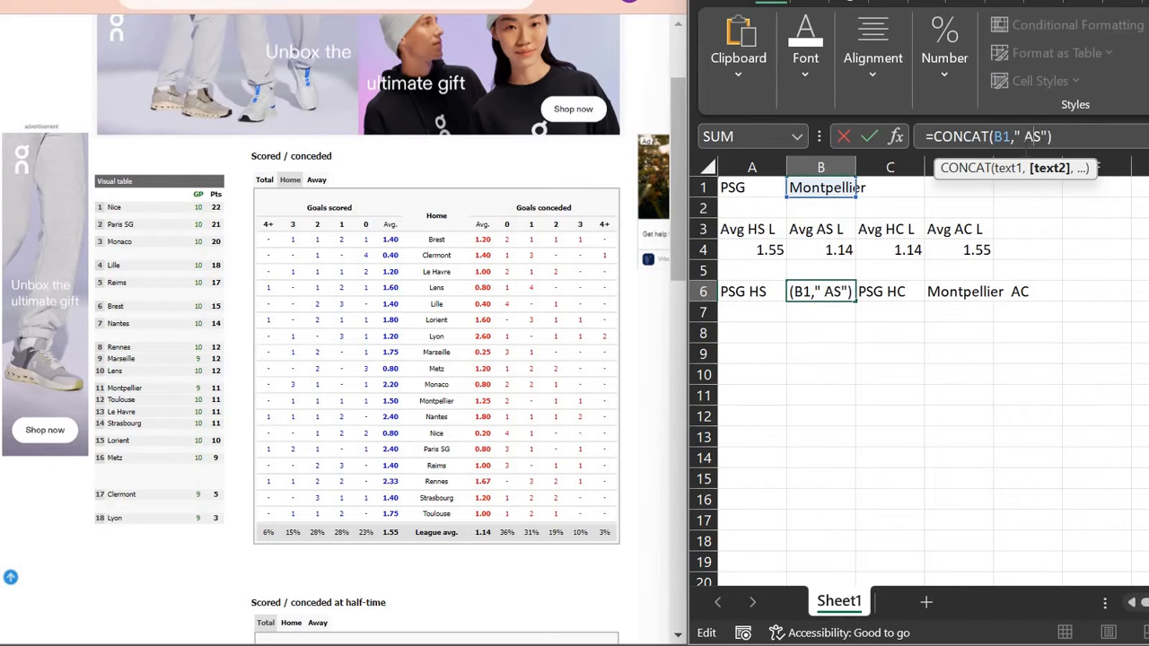
type("A")
key("Return")
Step: Autofit columns B, C and D to their labels
double_click(858, 168)
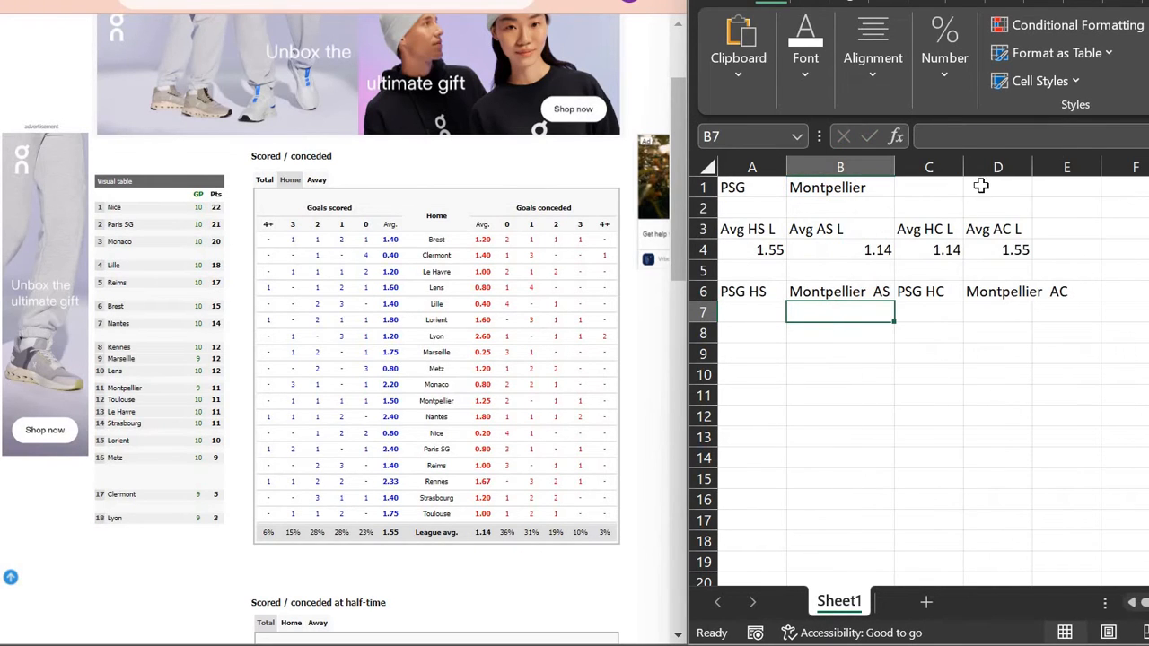
double_click(965, 167)
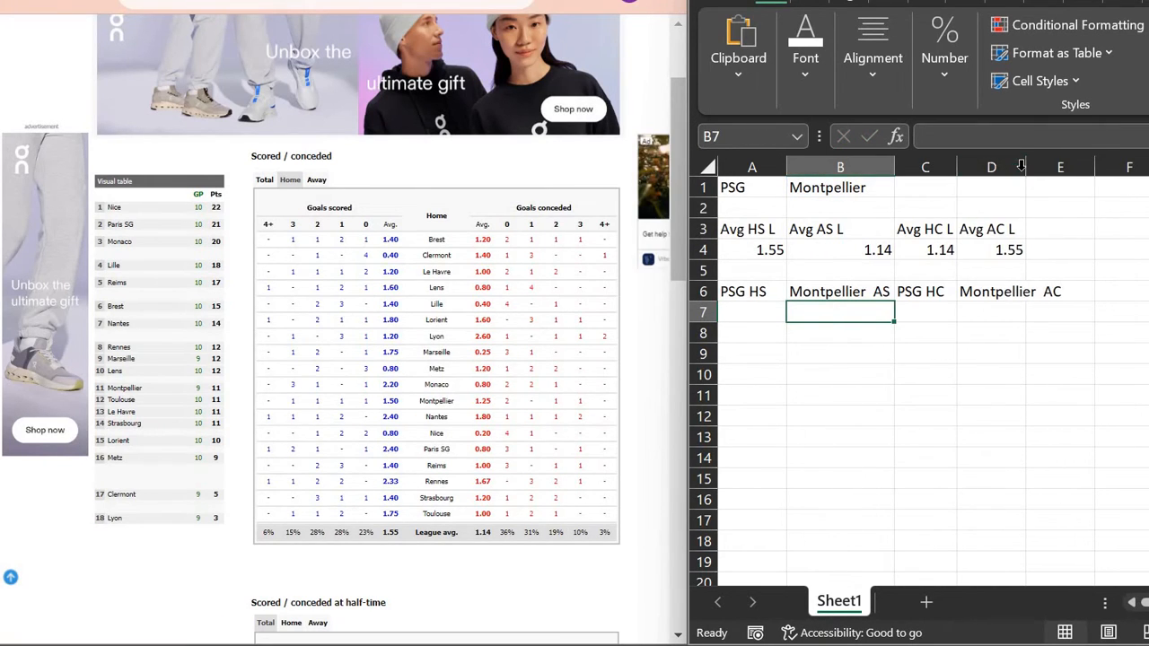
double_click(1025, 168)
left_click(769, 291)
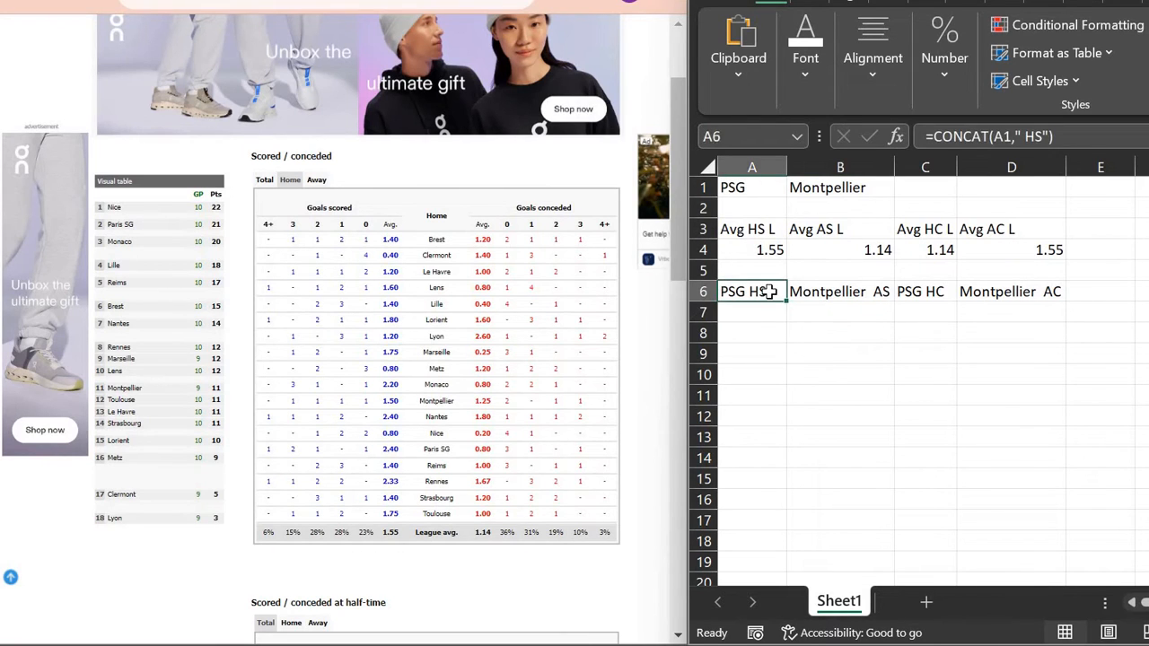
Step: Enter PSG's figures: 2.4 in A7 and 0.8 in C7
key("Down")
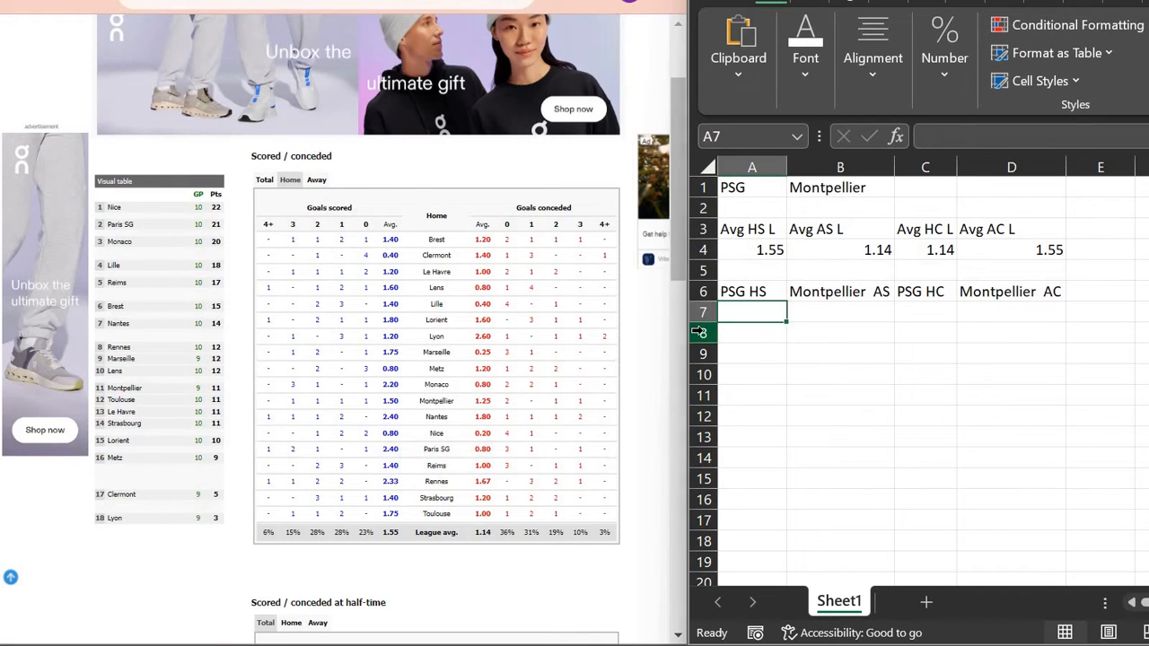
type("2")
key("Tab")
key("Tab")
left_click(849, 313)
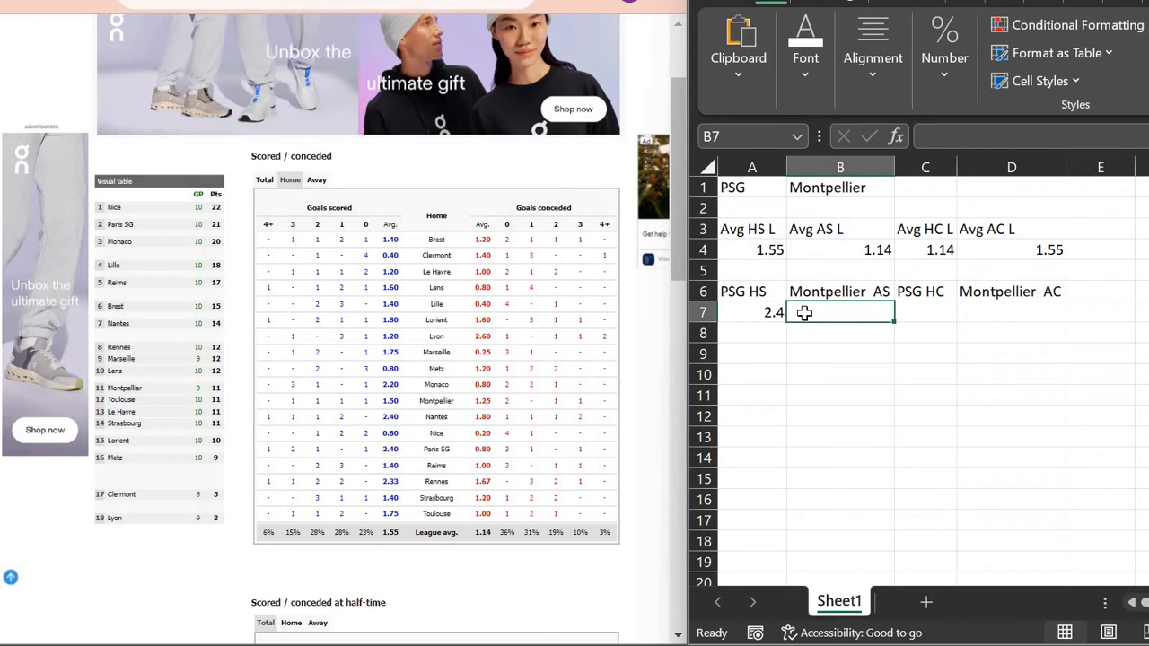
left_click(937, 313)
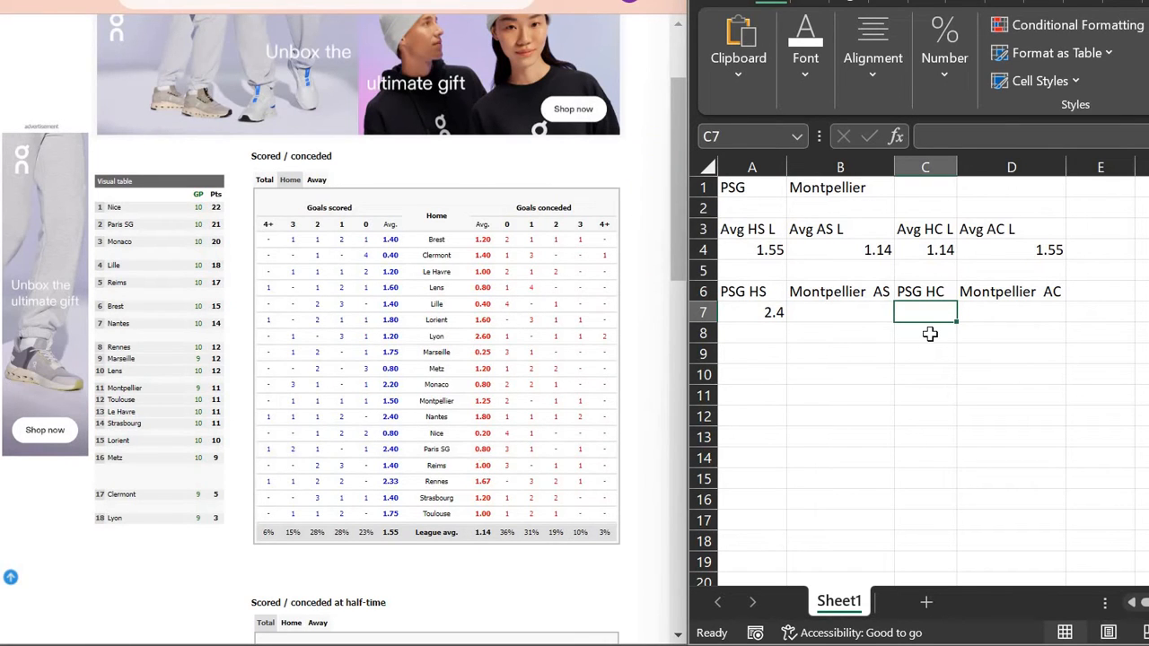
type("0.8")
key("Return")
Step: Using the Away stats table, enter Montpellier's 1.8 in B7 and 1.2 in D7
left_click(841, 311)
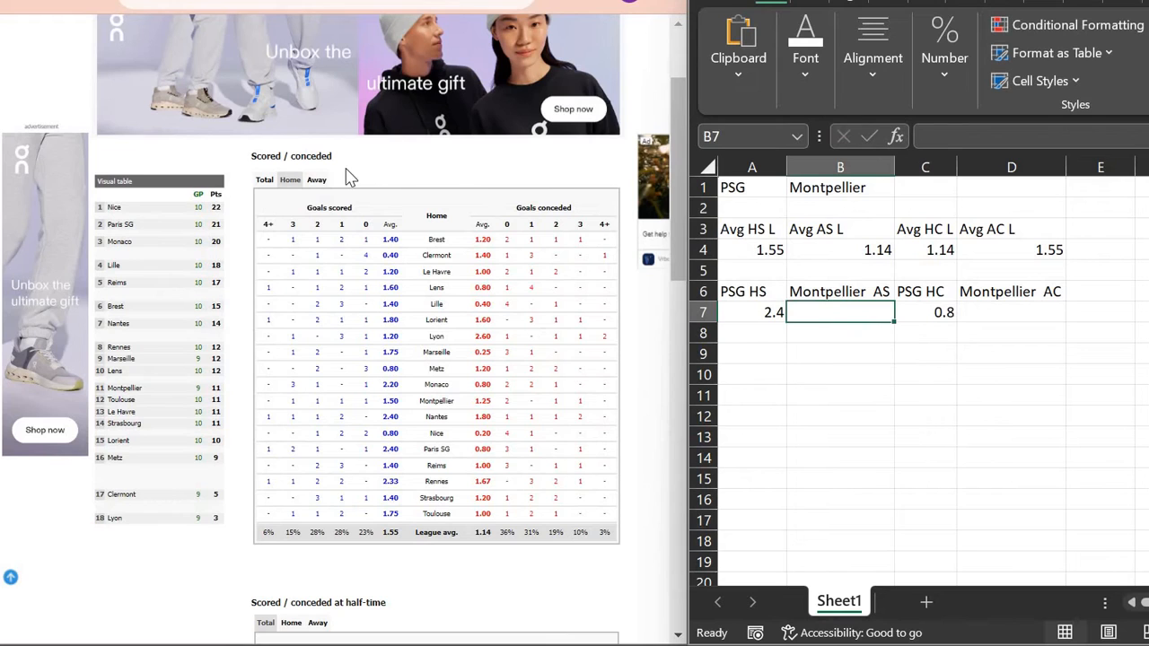
left_click(316, 179)
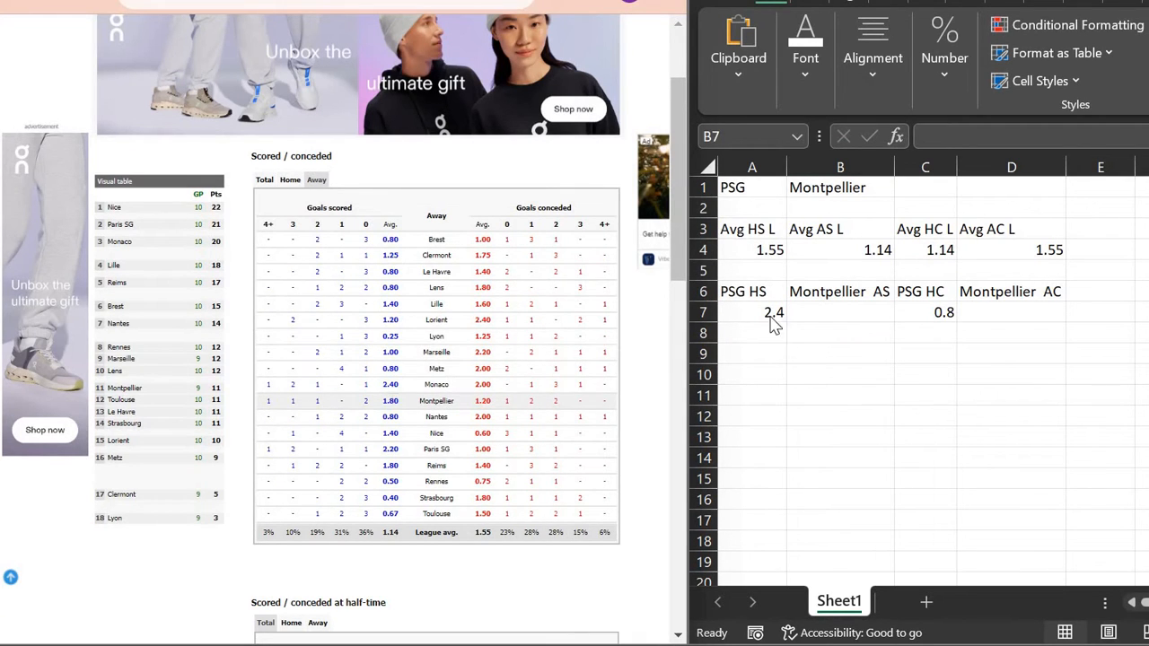
left_click(799, 320)
type("1.8")
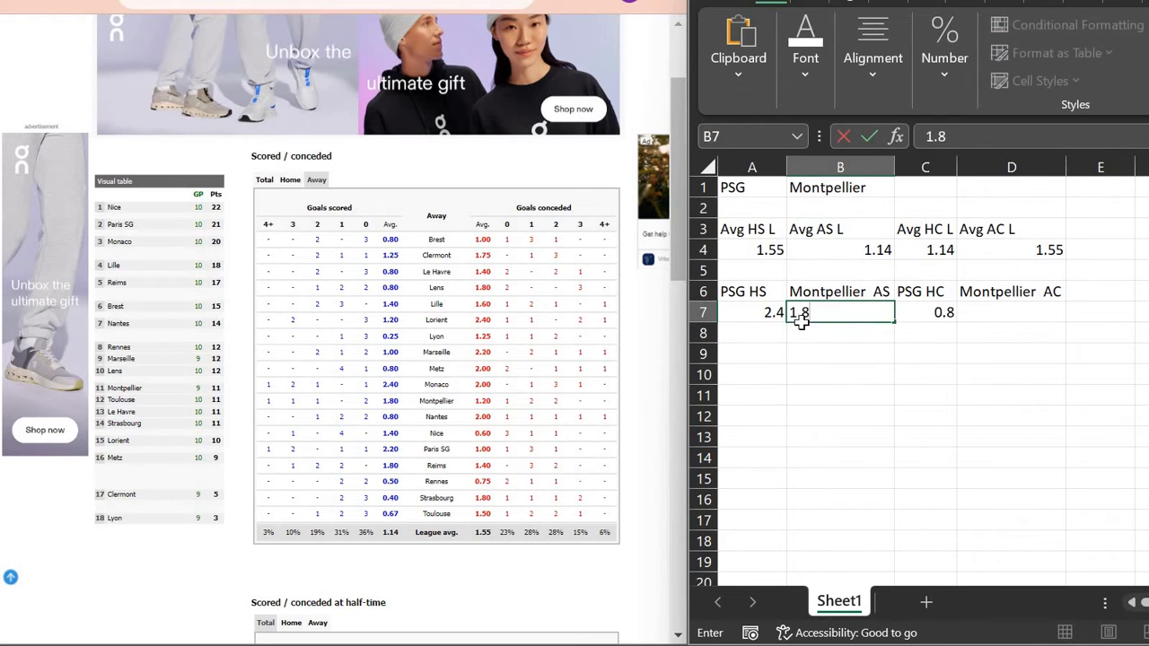
key("Tab")
key("Tab")
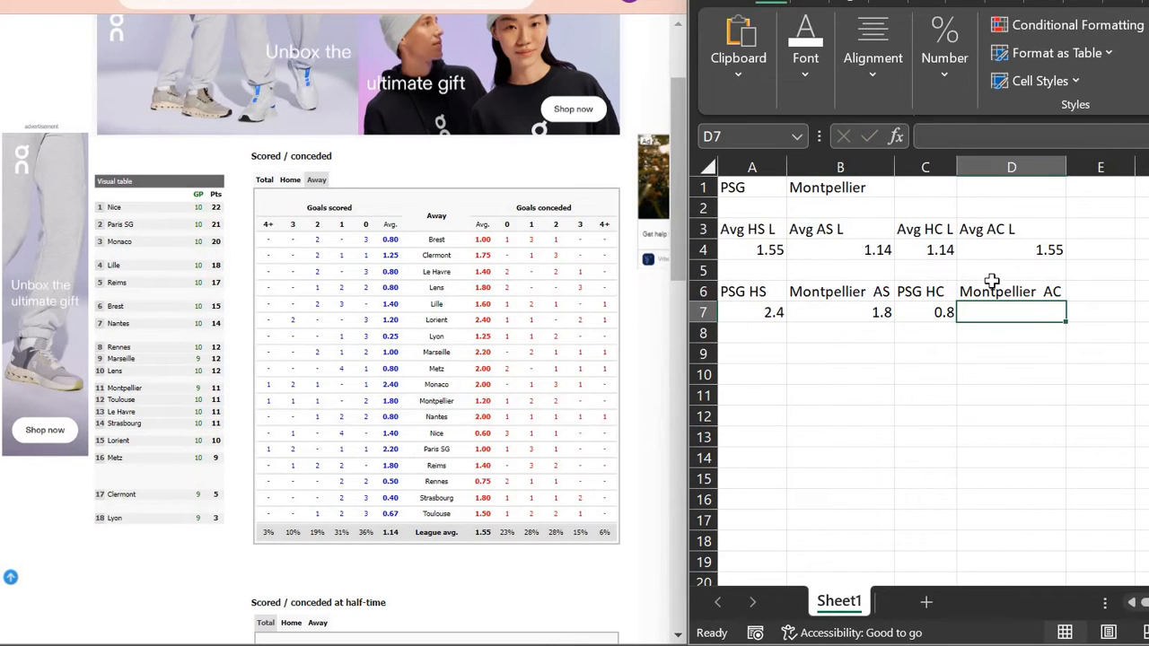
type("1")
key("Return")
key("Left")
key("Left")
key("Left")
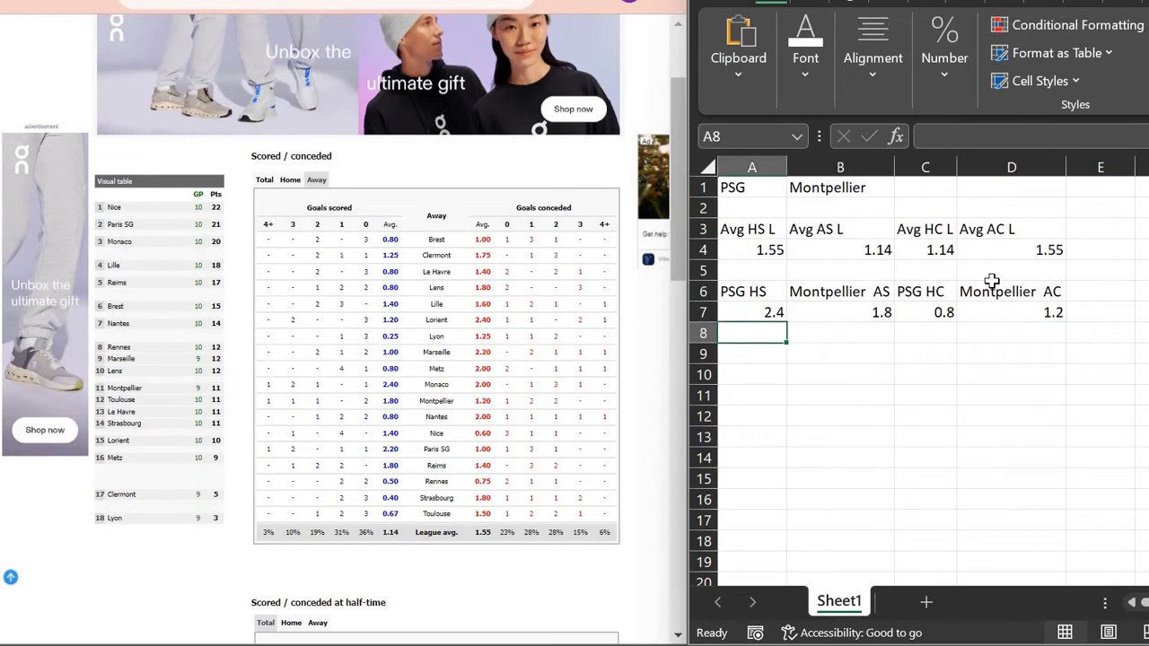
key("Down")
Step: Scroll the Poisson betting article to its home attack-strength calculation section
left_click(296, 1)
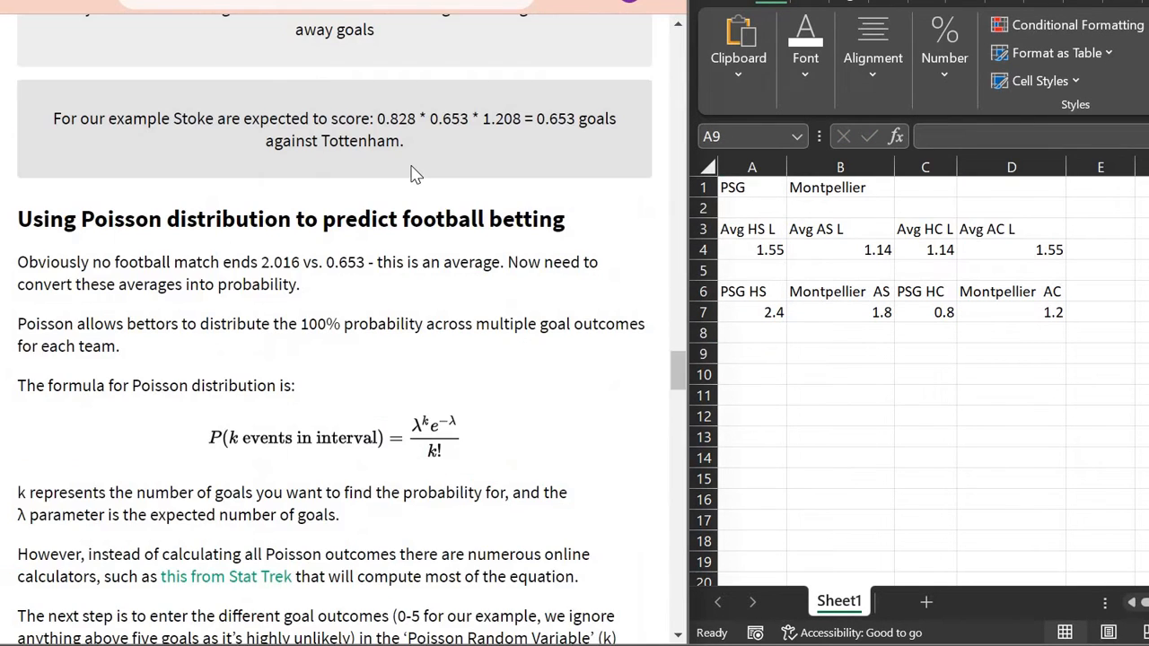
scroll(415, 174, "up", 20)
scroll(413, 166, "up", 10)
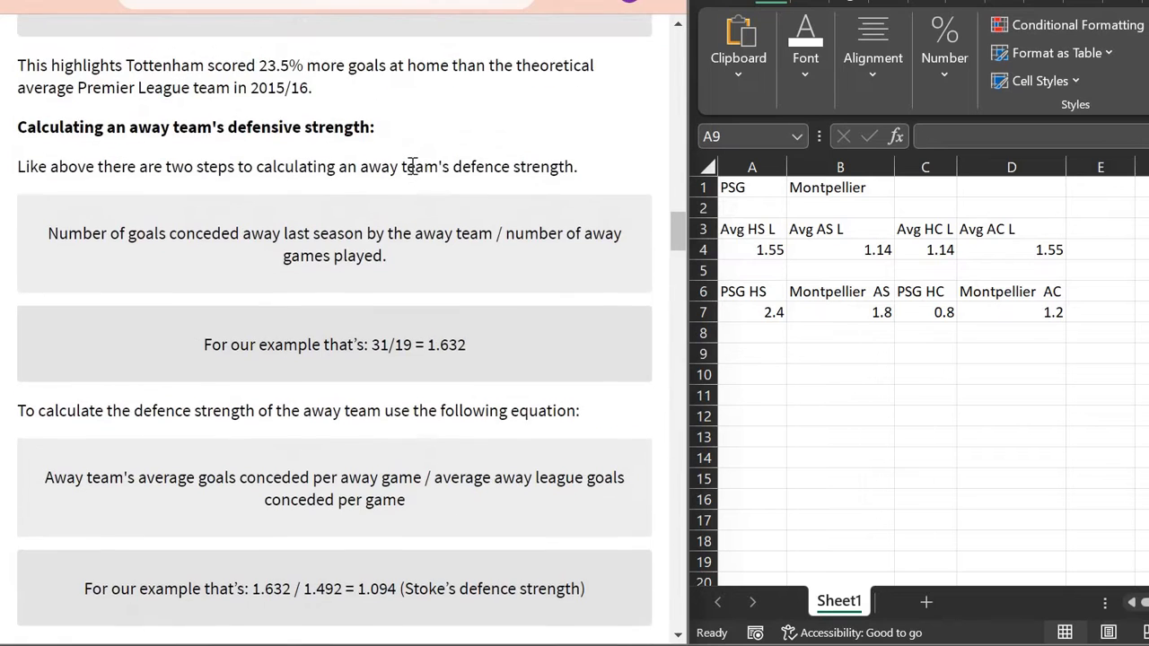
scroll(415, 175, "up", 4)
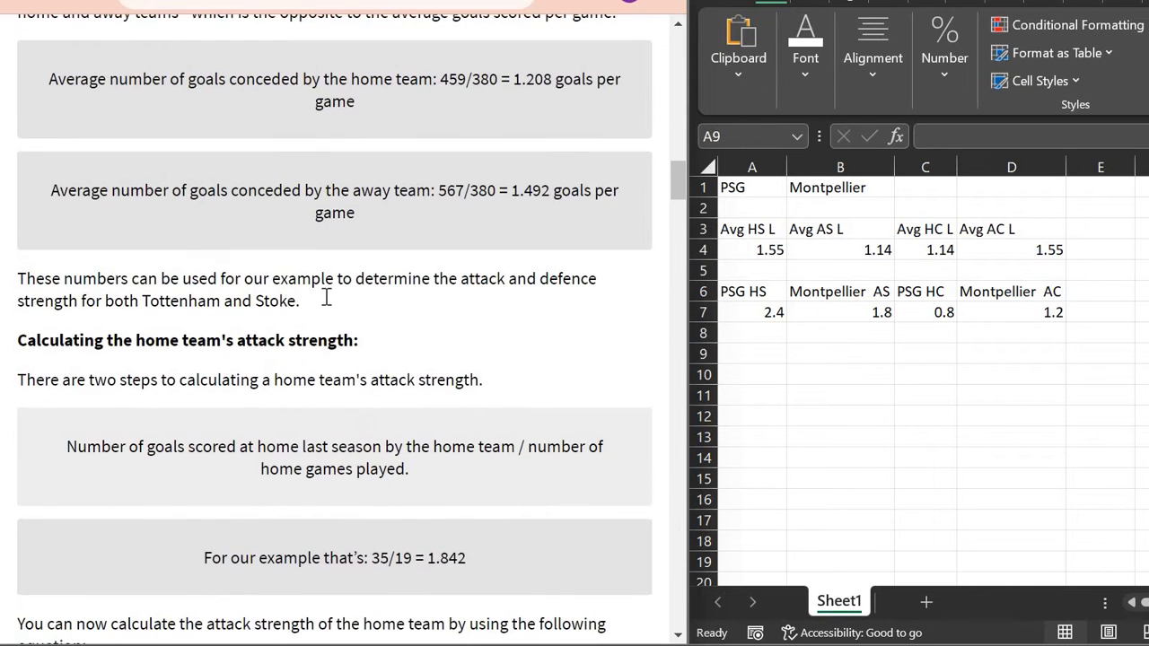
scroll(296, 378, "down", 2)
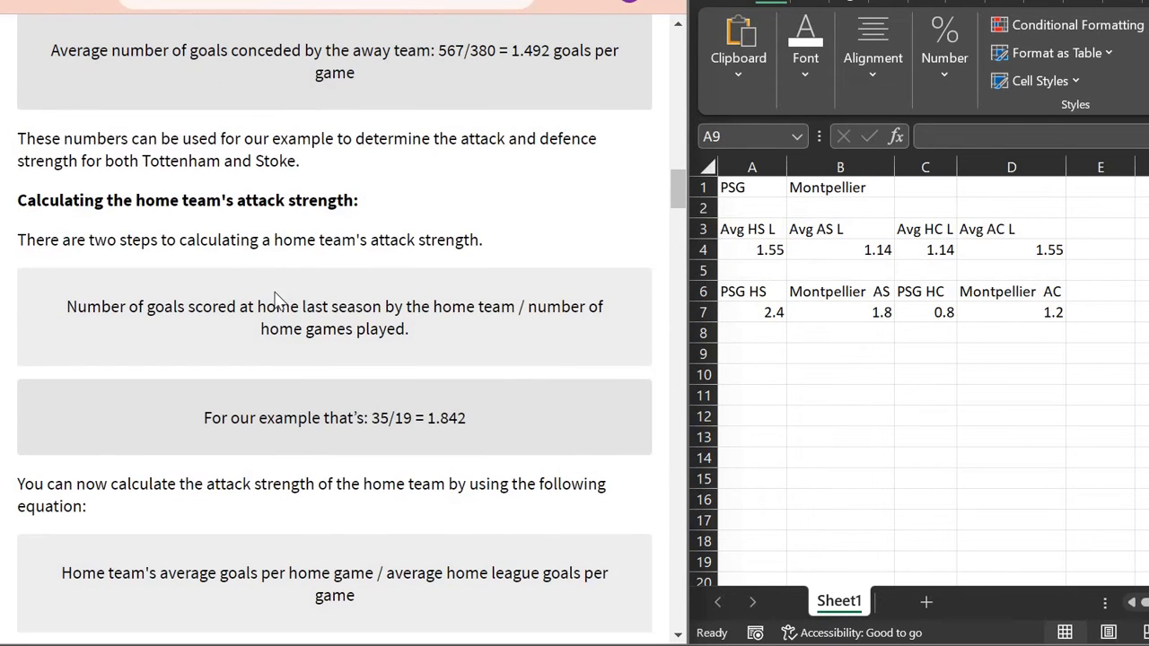
Step: Read the goals-scored step paragraphs, then return to the SoccerSTATS table with league averages 1.55 and 1.14
triple_click(222, 307)
left_click(410, 316)
triple_click(393, 337)
left_click(393, 337)
scroll(393, 337, "down", 3)
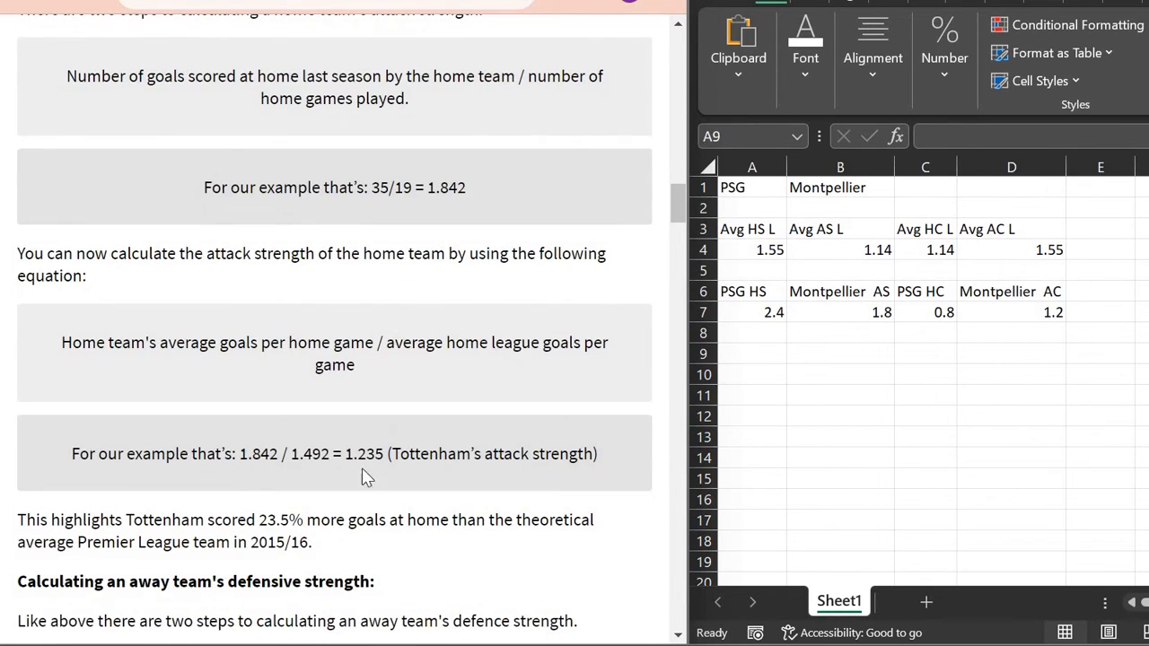
left_click(773, 250)
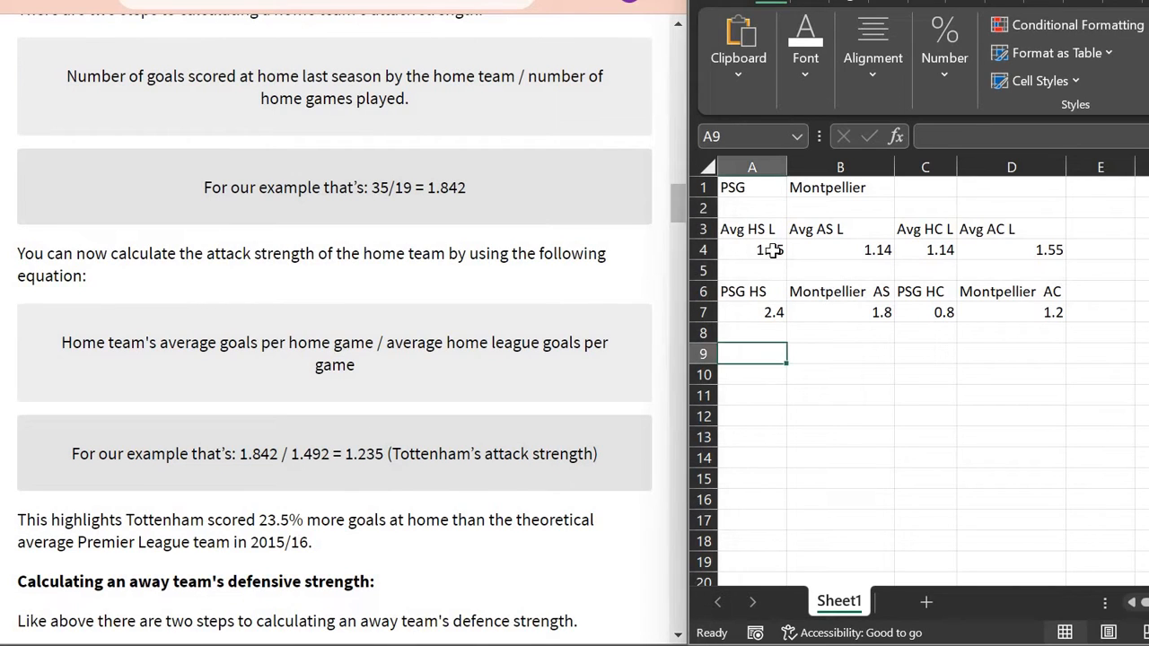
left_click(771, 250)
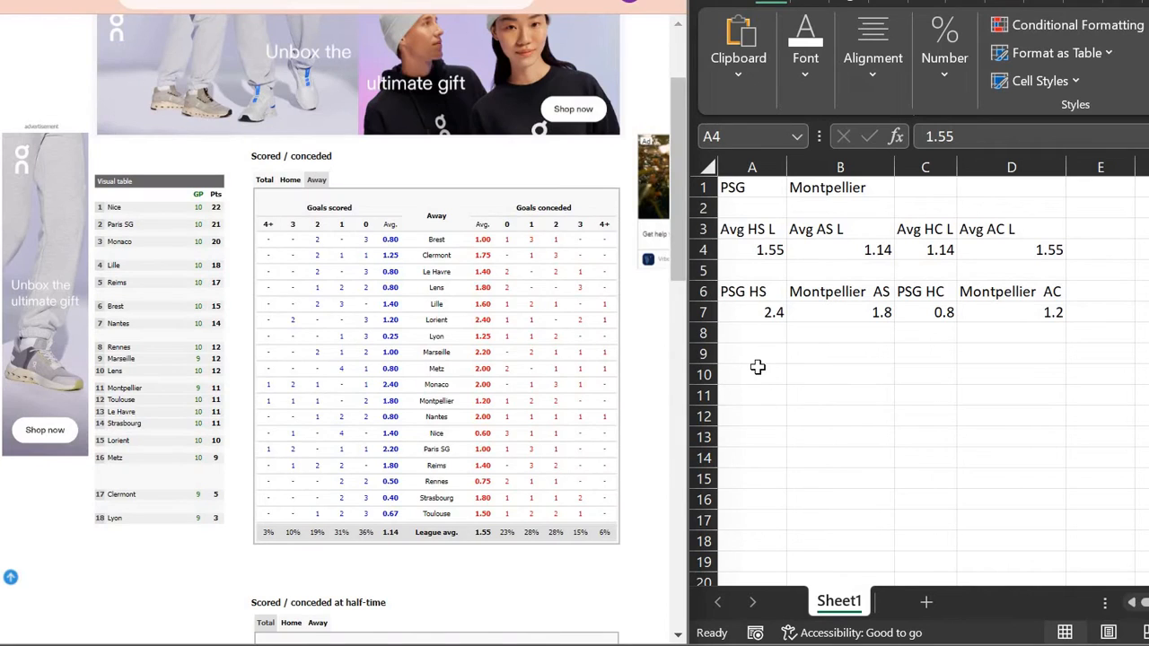
Step: Enter =CONCAT(A1," ATT Str") in A9 to build PSG's attack-strength label
left_click(758, 367)
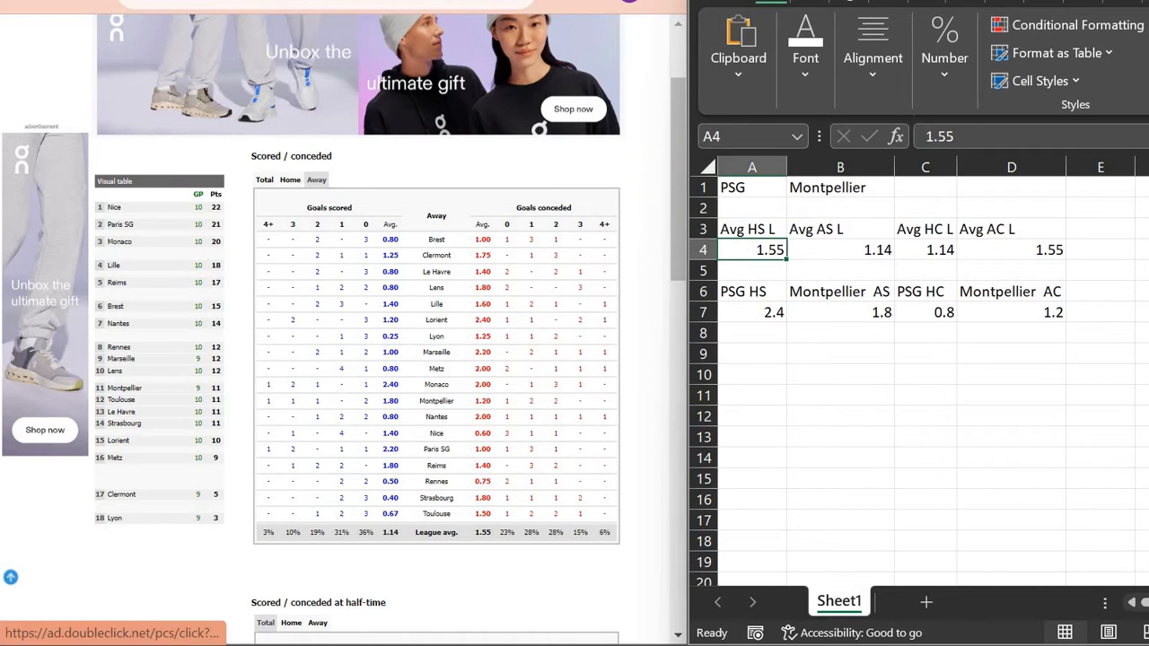
left_click(654, 197)
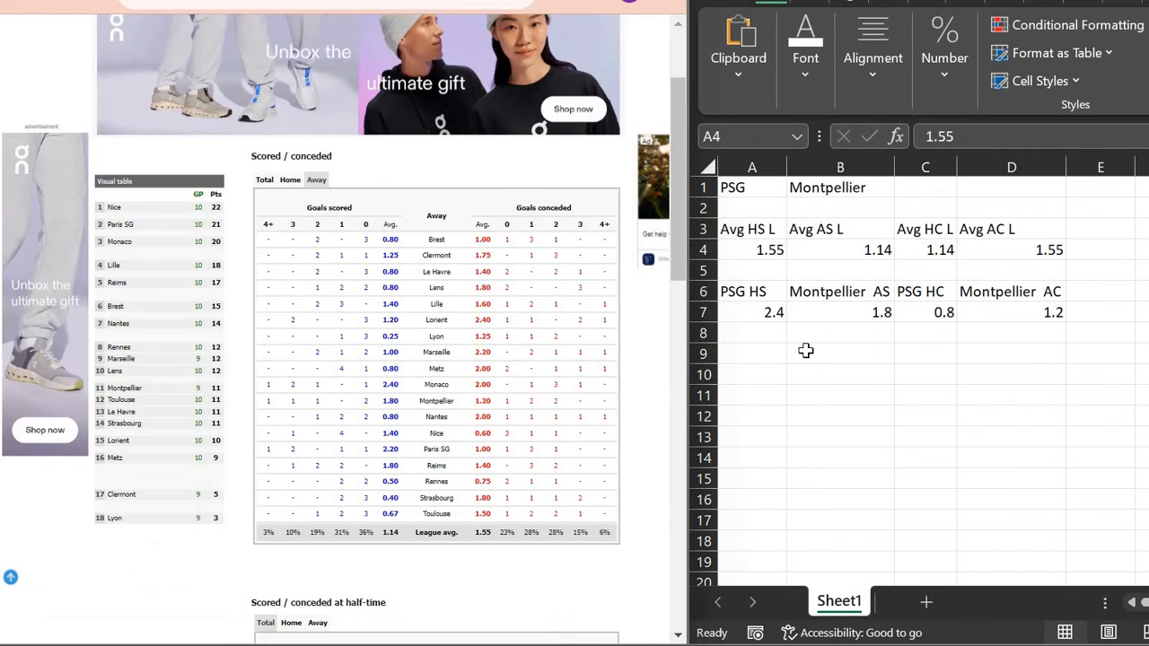
left_click(806, 351)
key("Down")
key("Down")
key("Down")
key("Down")
key("Down")
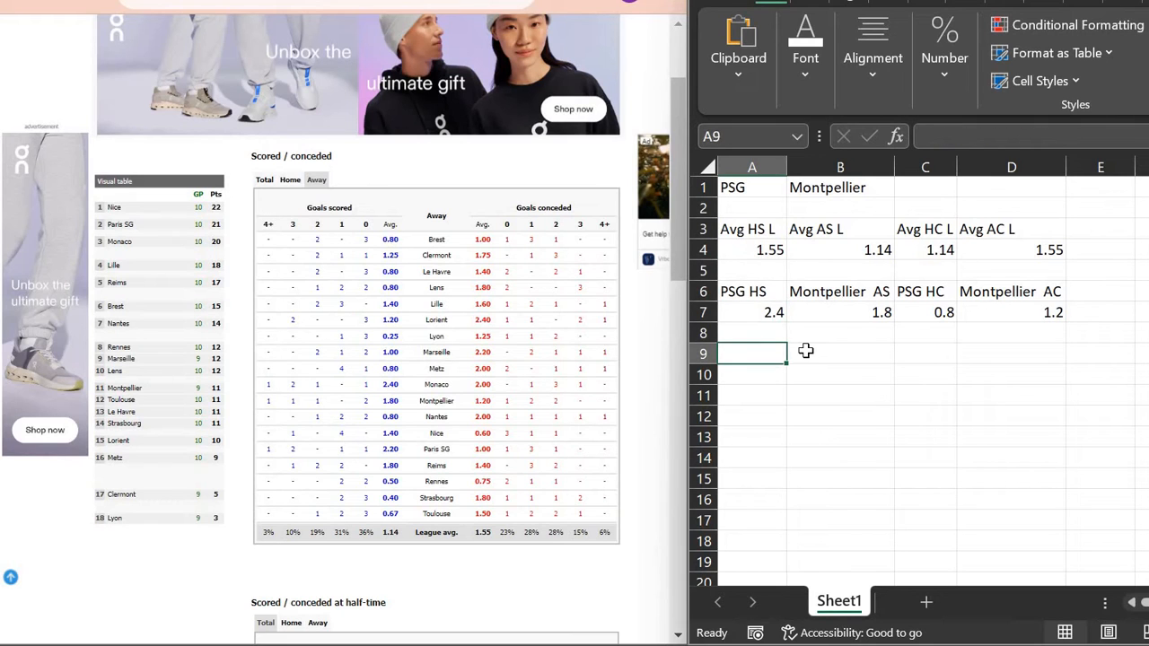
type("=")
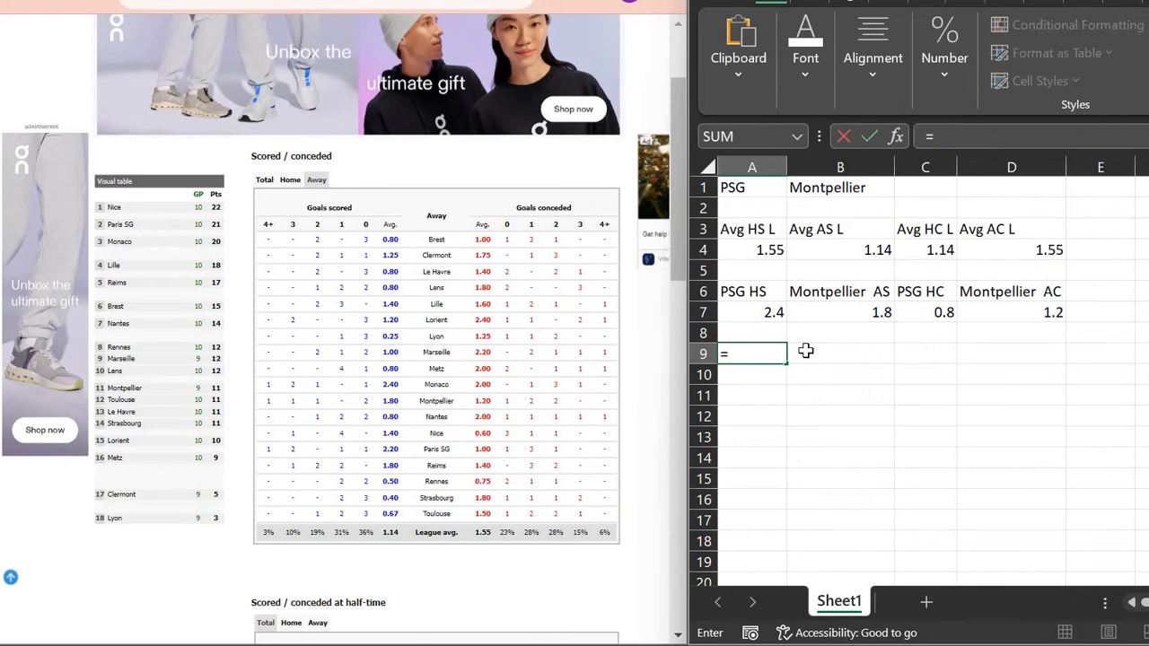
type("CONCAT(")
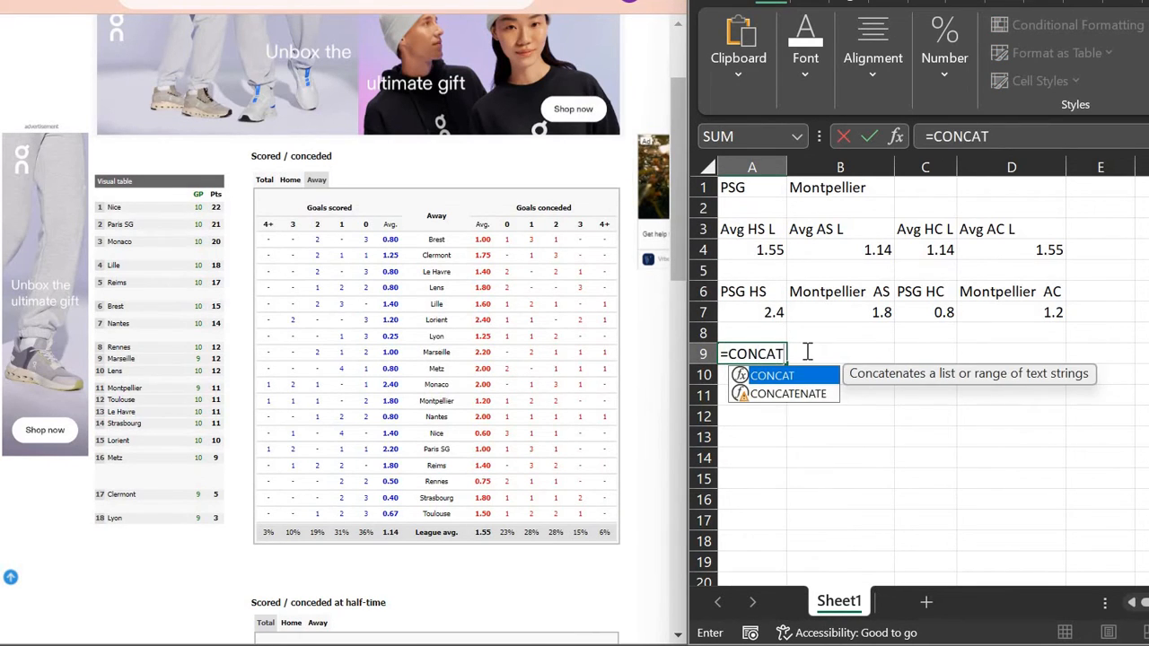
key("Up")
key("Up")
key("Up")
key("Up")
key("Up")
key("Up")
key("Up")
key("Up")
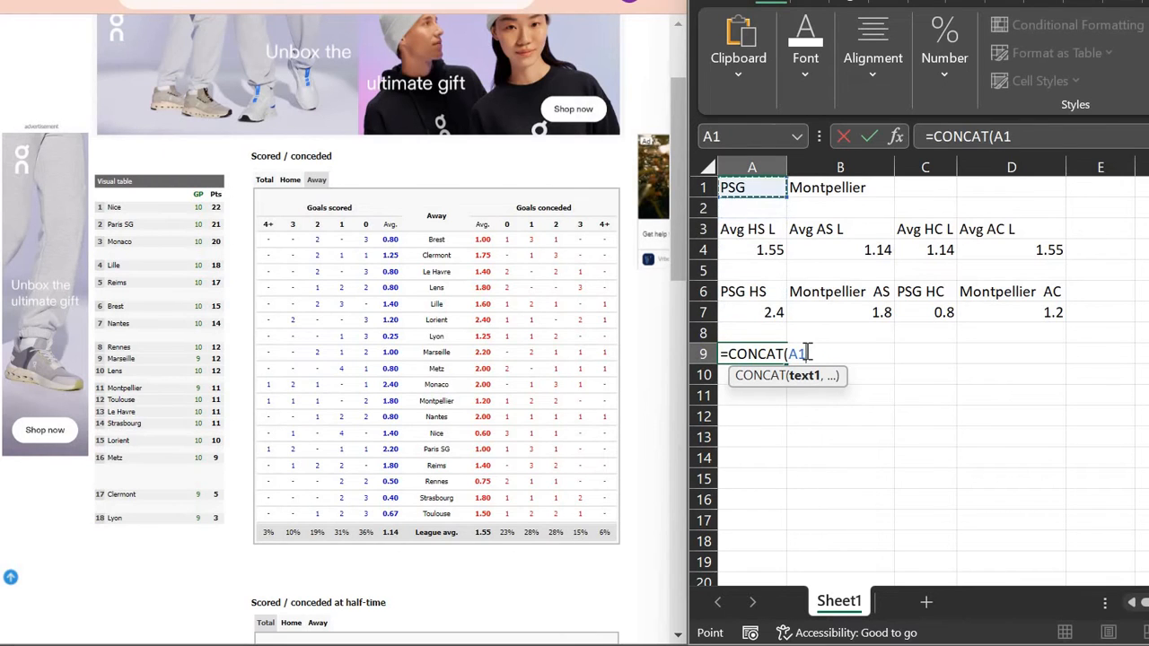
type(",\" ATT")
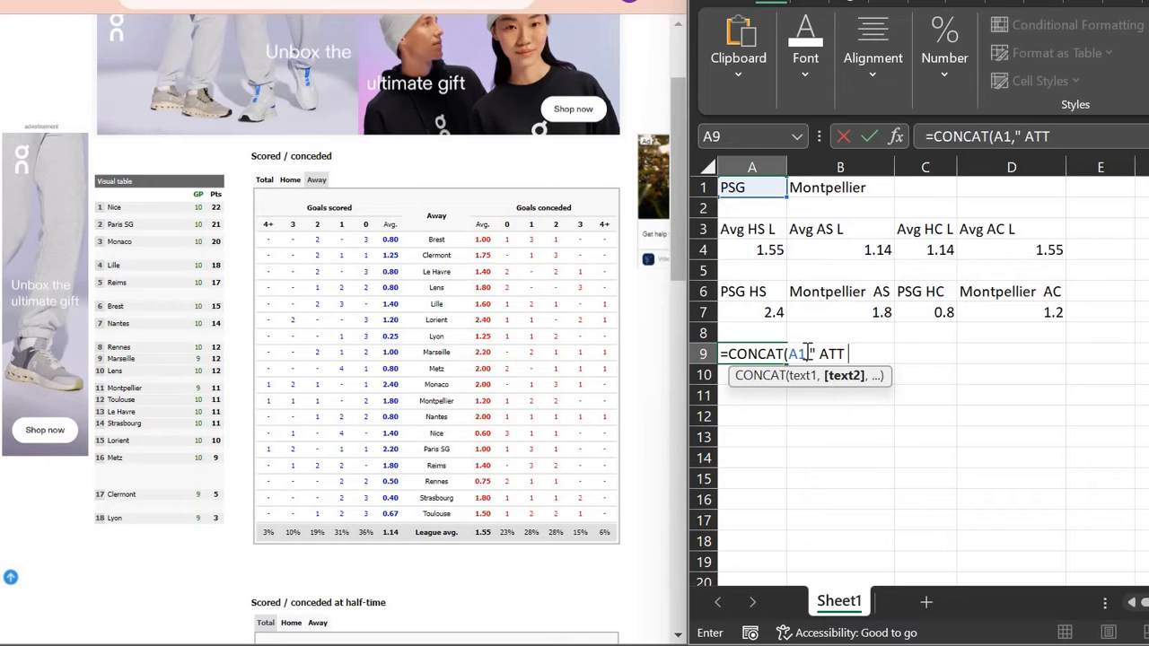
type(" Str")
key("Return")
key("Left")
key("Return")
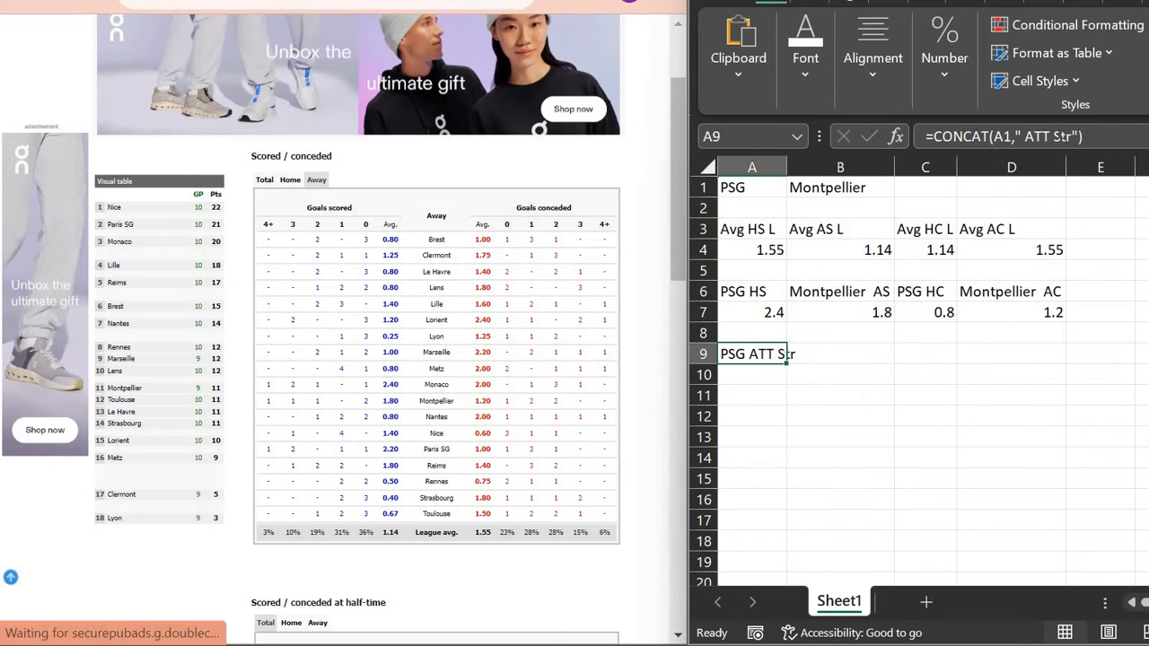
Step: Correct the A9 label casing to 'PSG Att Str' and widen column A to fit it
left_click(1050, 136)
key("BackSpace")
key("BackSpace")
type("tt")
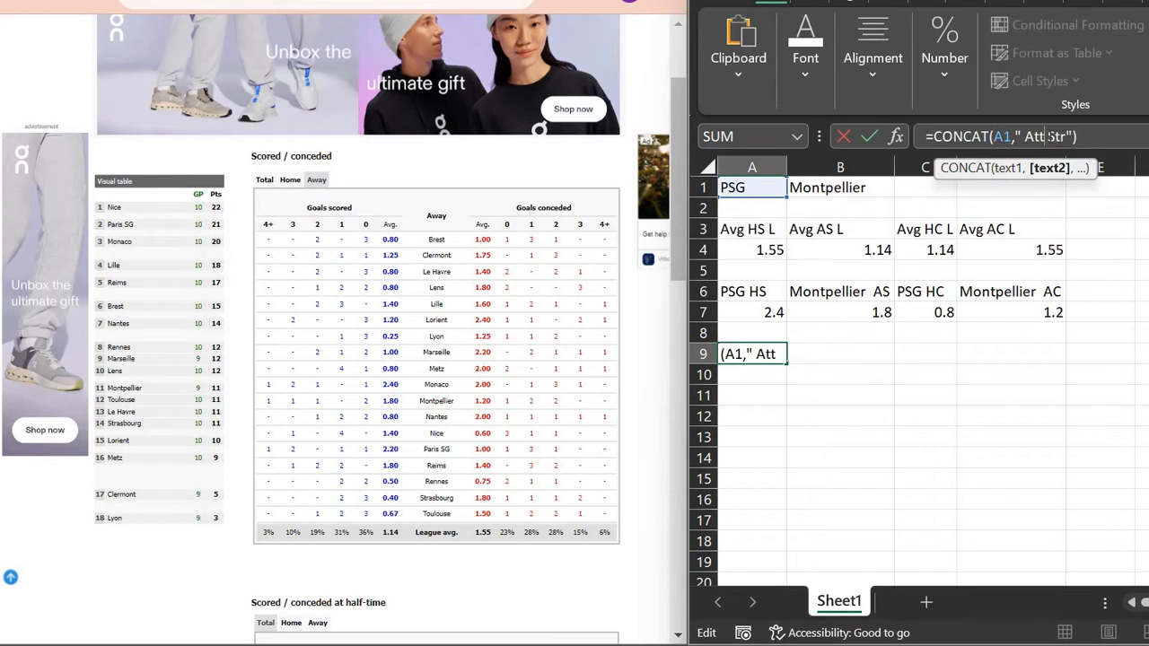
key("Return")
key("Up")
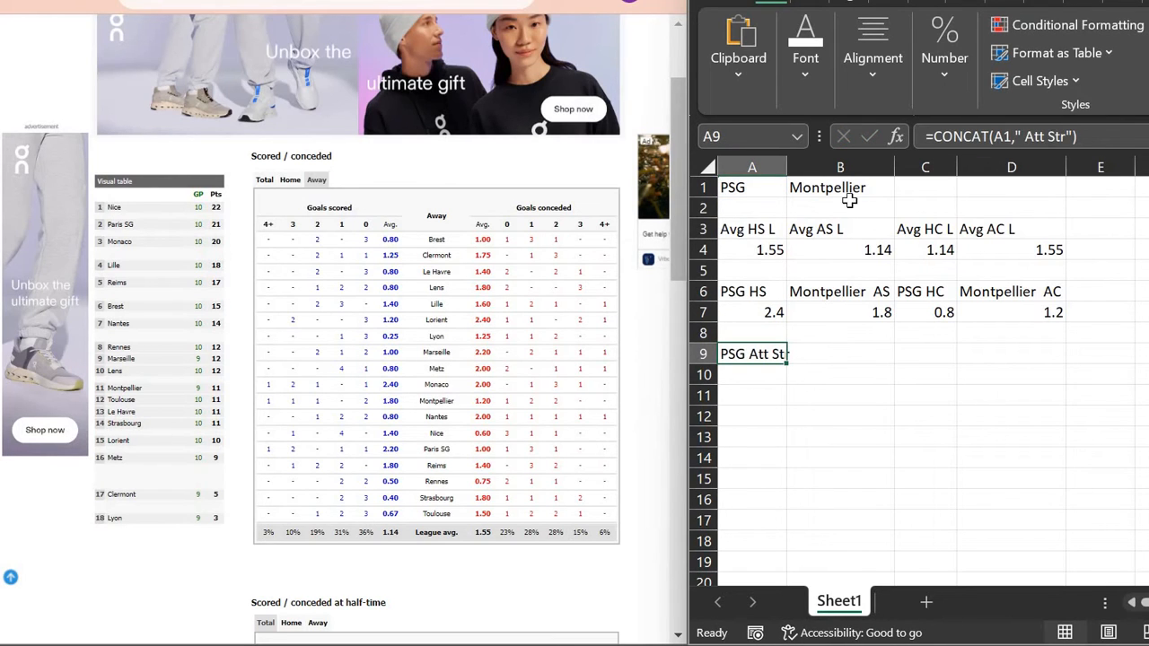
double_click(788, 167)
Step: Copy the label formula to C9 and change it to 'PSG Def Str'
left_click(976, 136)
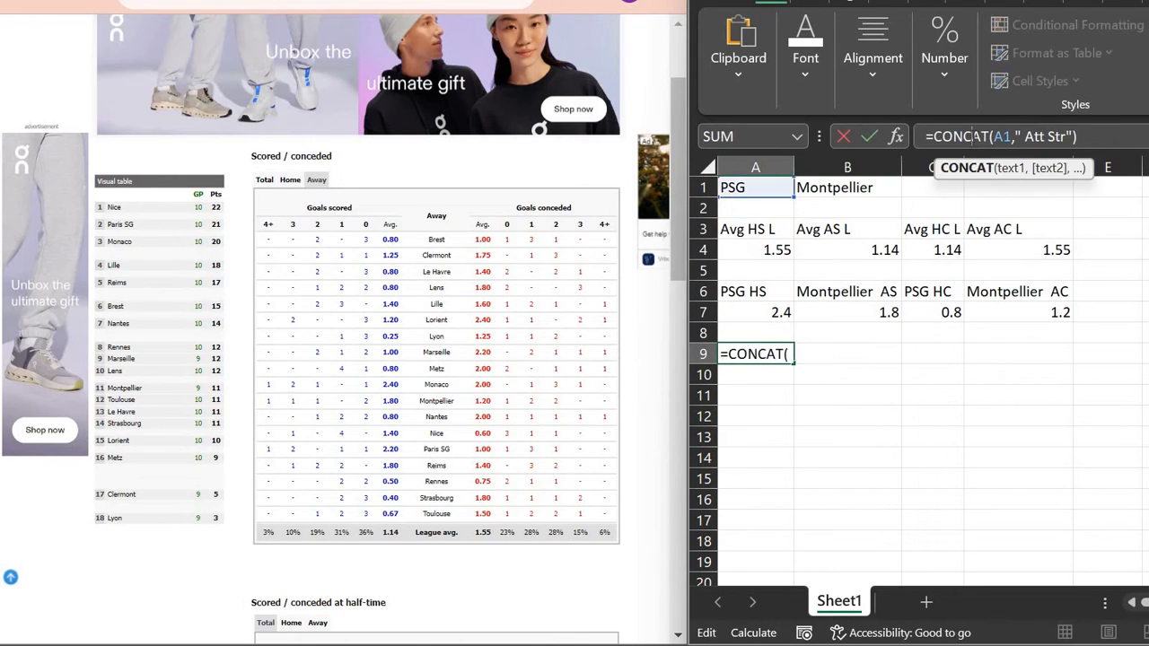
key("Escape")
key("Right")
key("Right")
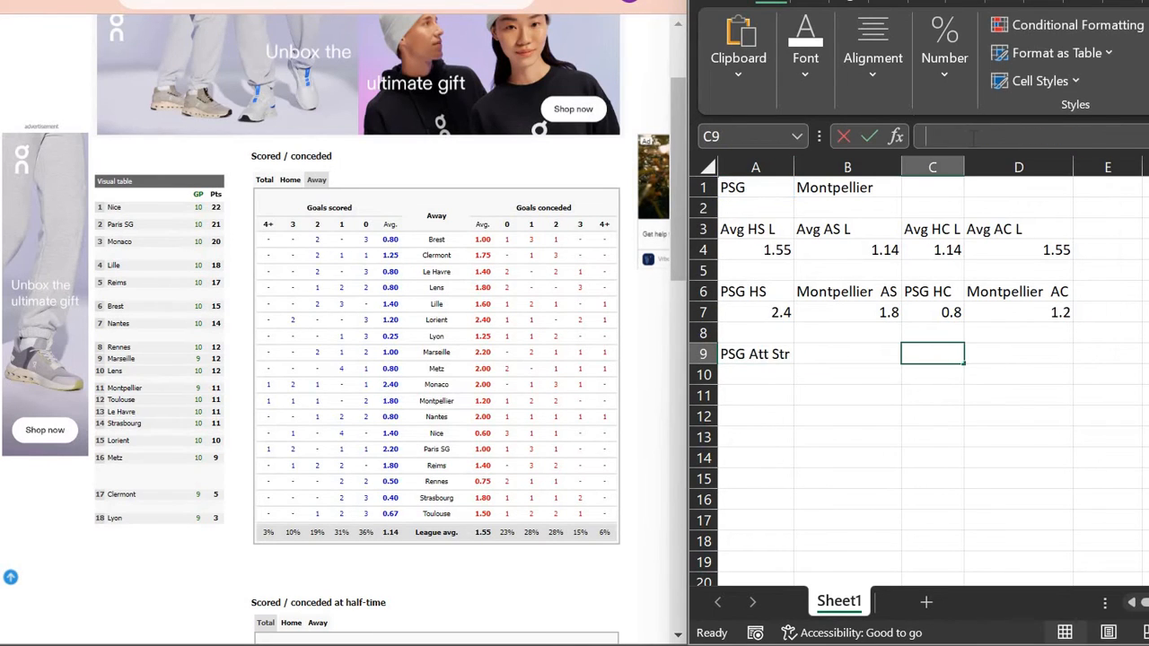
type("=CONCAT(A1,\" Att Str\")")
left_click(974, 135)
key("BackSpace")
key("BackSpace")
key("BackSpace")
key("BackSpace")
type("Def")
key("Return")
Step: Fill the labels right into B9 and D9 for Montpellier Att Str and Def Str, and widen column D
key("Up")
key("Left")
key("Left")
left_click_drag(805, 360, 1033, 352)
left_click(952, 360)
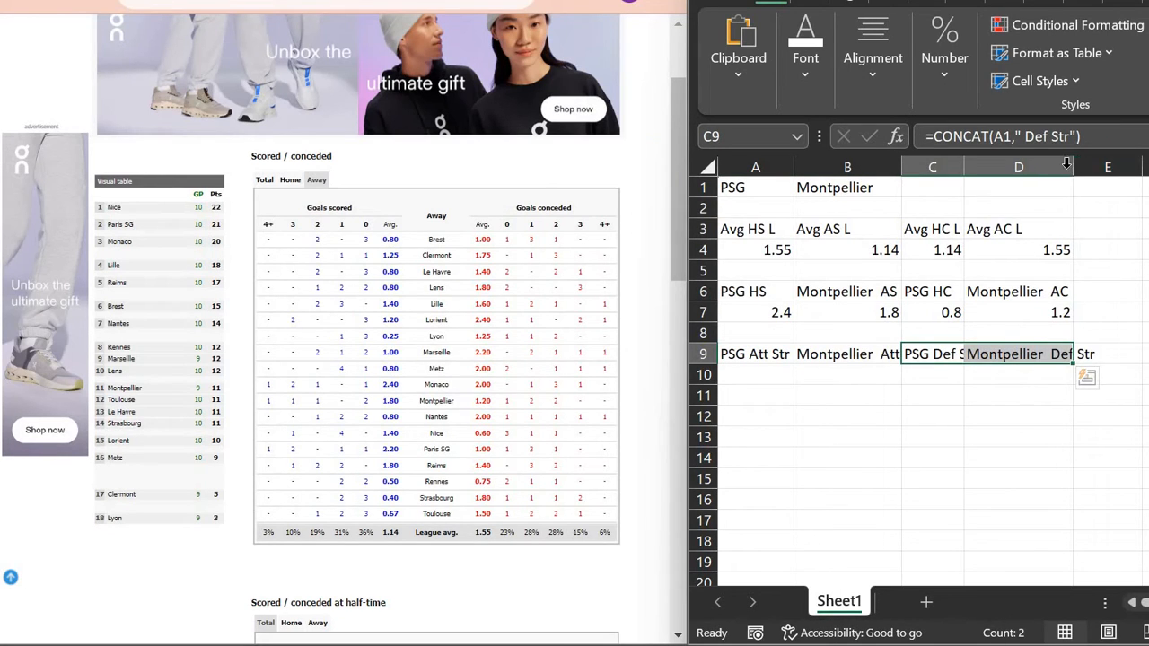
left_click_drag(1075, 167, 1101, 167)
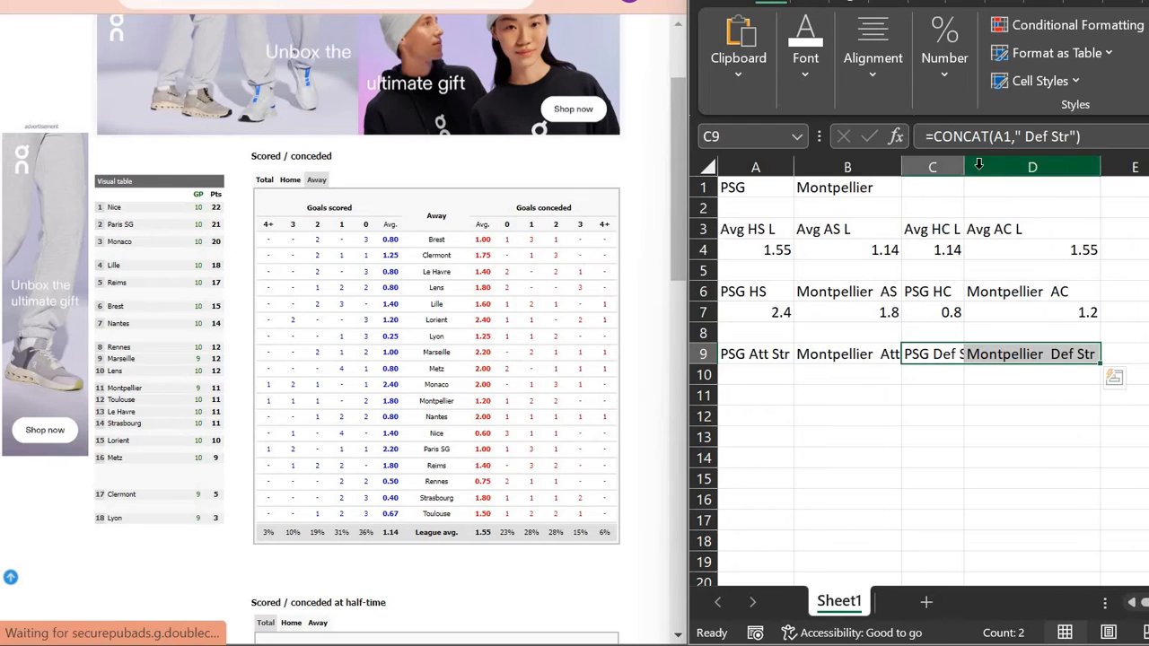
left_click(780, 377)
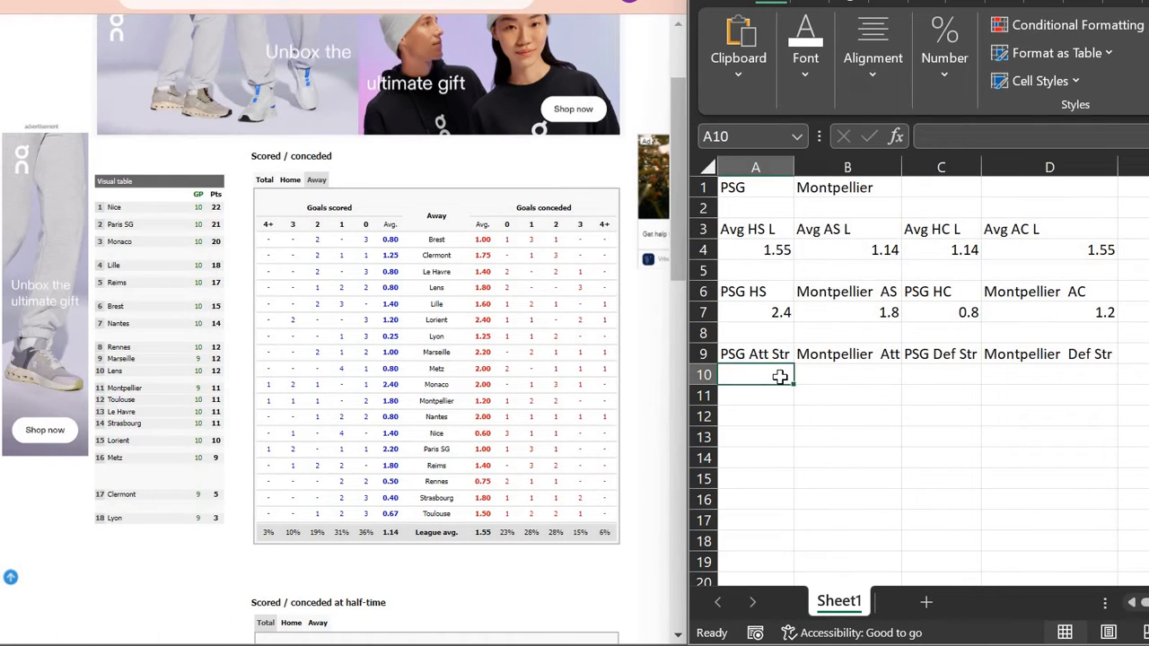
Step: Check the article's formula, then enter =A7/A4 in A10 for PSG's attack strength 1.5483871
left_click(215, 1)
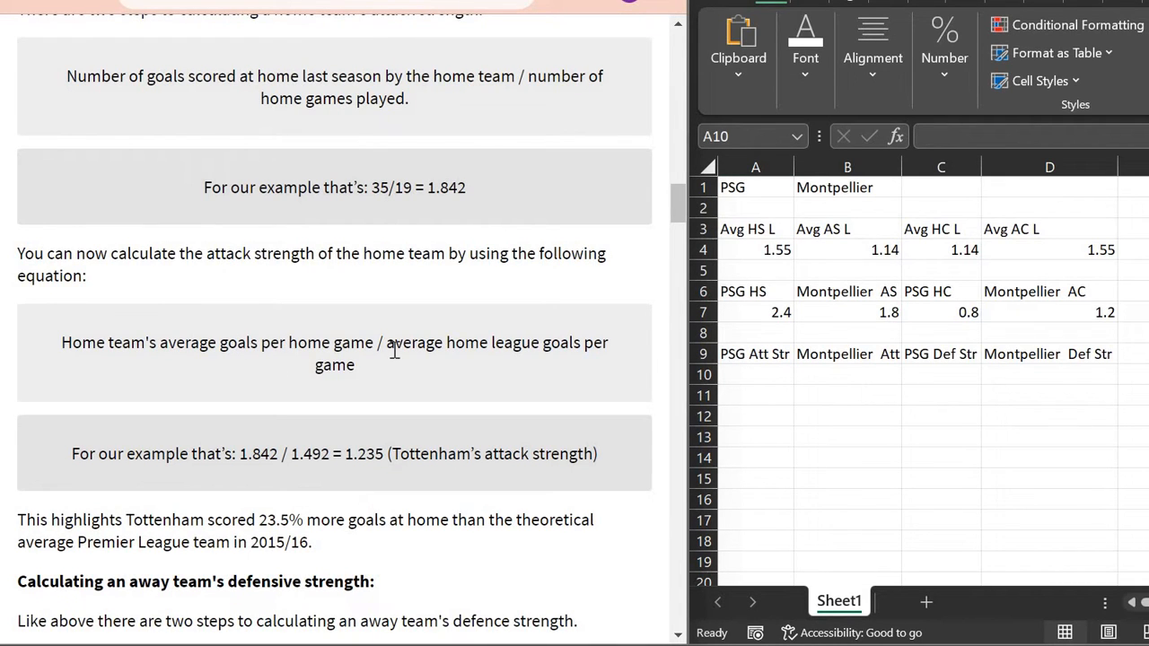
left_click(309, 2)
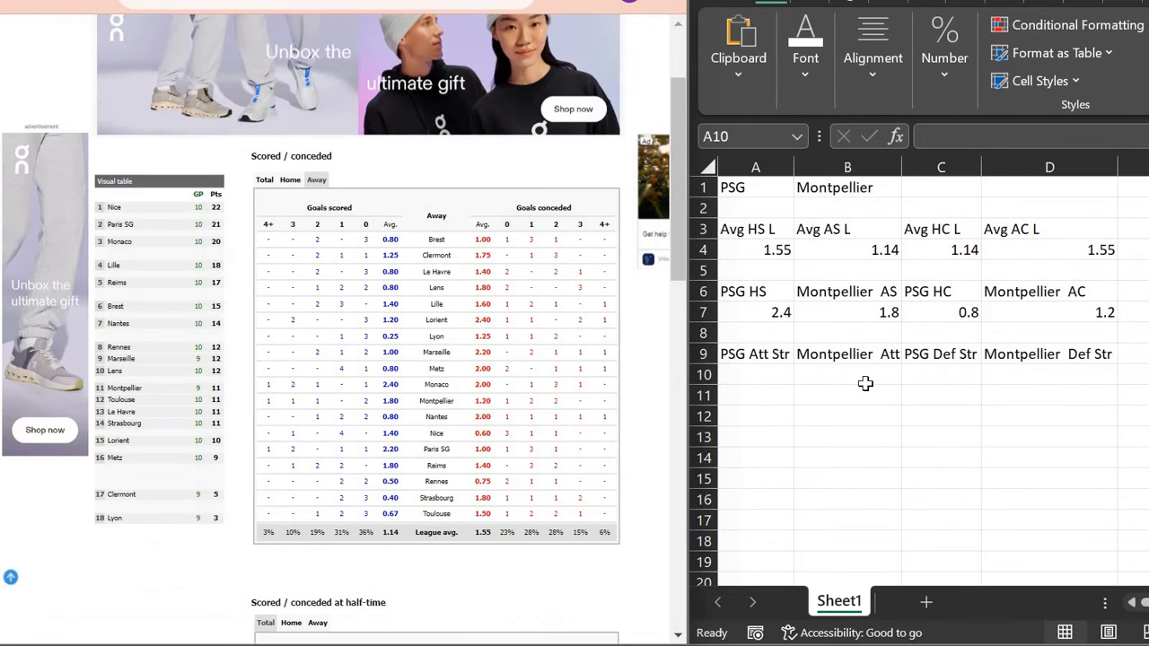
left_click(865, 384)
type("=")
key("Up")
key("Up")
key("Up")
type("/")
key("Up")
key("Up")
key("Up")
key("Up")
key("Up")
key("Up")
key("Return")
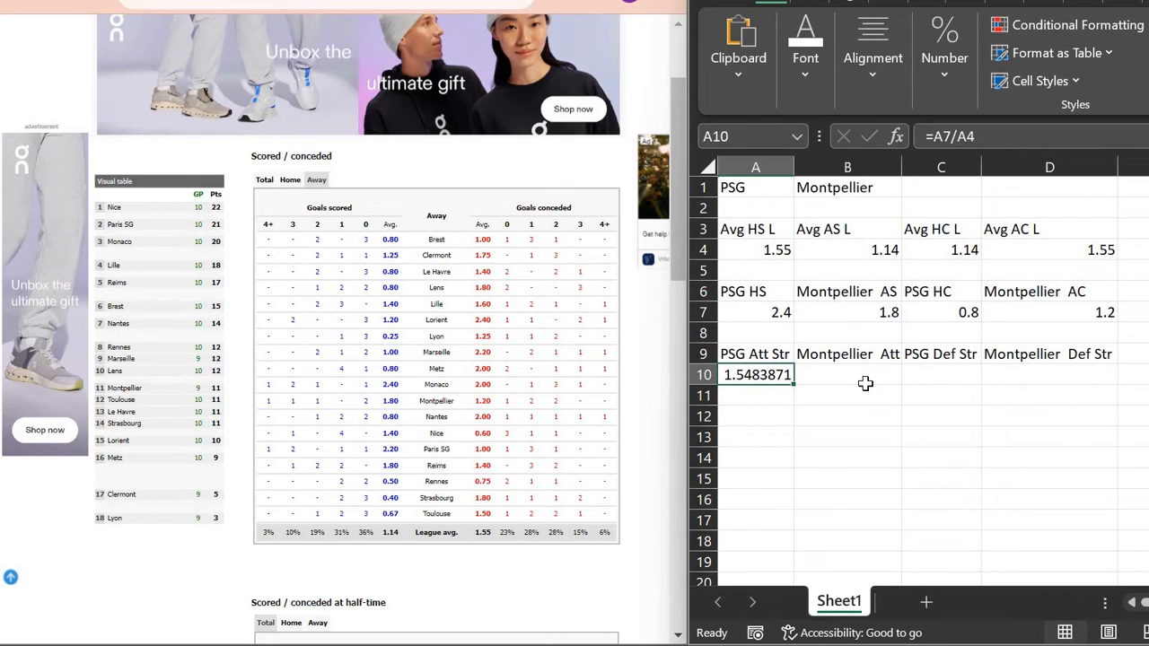
Step: Enter =B7/B4 in B10 for Montpellier's attack strength 1.578947368
key("Right")
key("Right")
type("=")
key("BackSpace")
left_click(866, 383)
type("=")
key("Up")
key("Up")
key("Up")
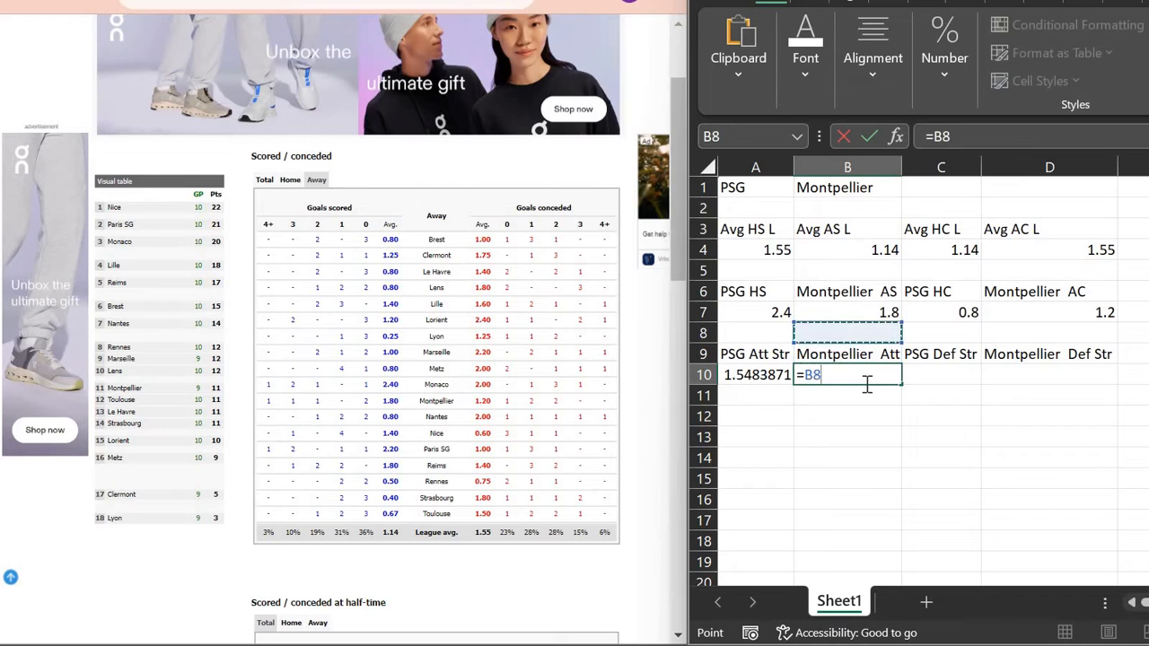
type("/")
key("Up")
key("Up")
key("Up")
key("Up")
key("Up")
Step: Fill the strength formulas across to D10, giving 0.7017544 and 0.774193548, and verify C10 is =C7/C4
key("Up")
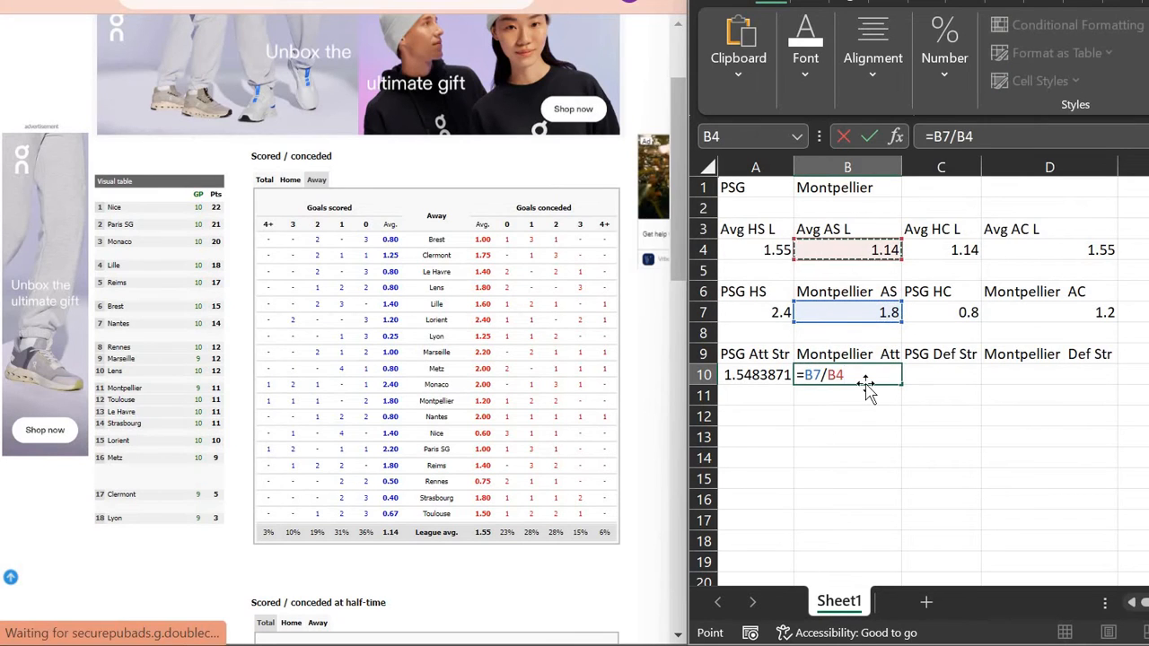
key("ctrl+Return")
key("Left")
key("Right")
key("Left")
key("shift+Right")
left_click_drag(984, 384, 1014, 384)
left_click(954, 377)
left_click(1000, 137)
key("Return")
key("Up")
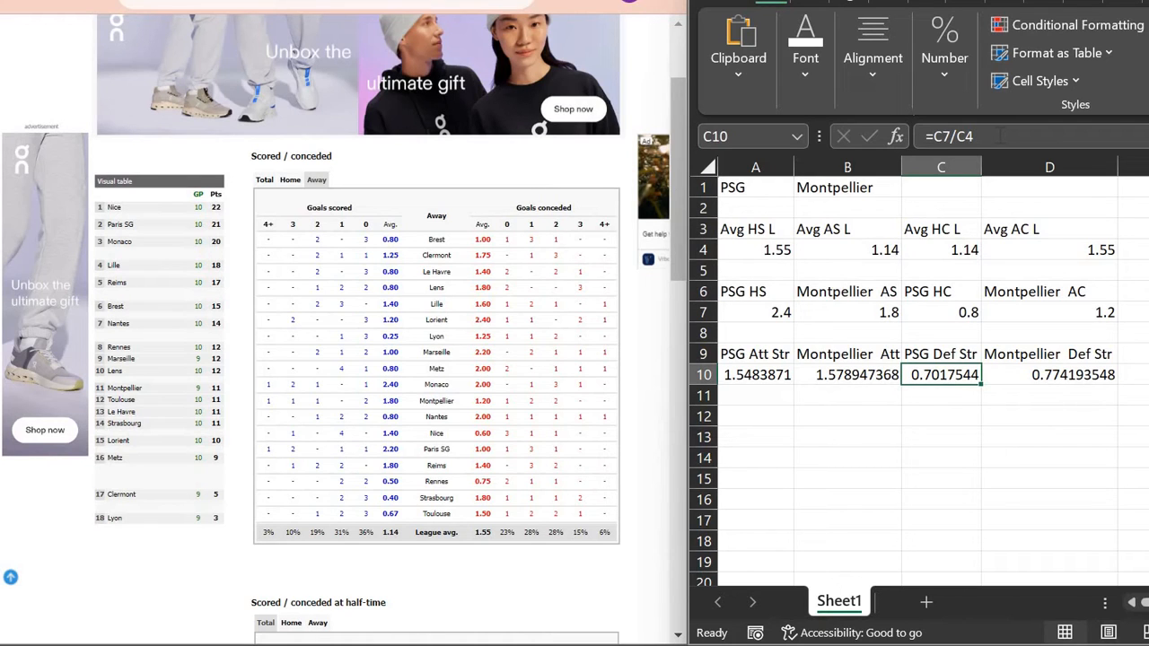
key("Down")
key("Down")
key("Left")
key("Left")
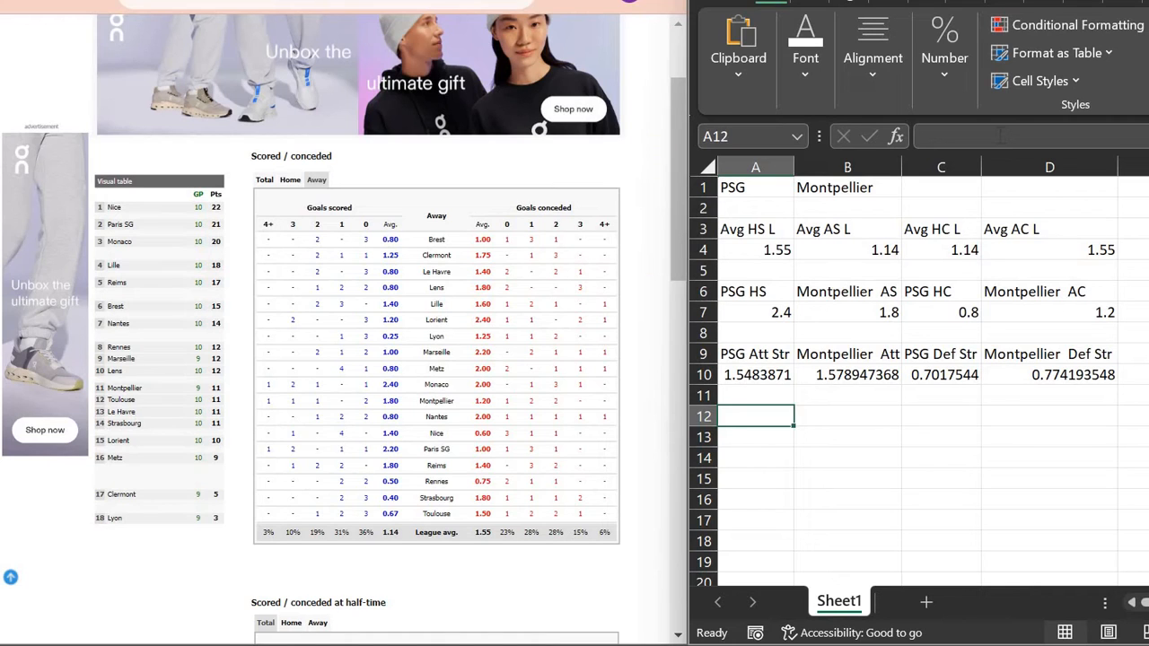
Step: Enter =A10*D10*A4 in A2 so PSG's expected goals show 1.8580645
key("Up")
key("Up")
key("Up")
key("Up")
key("Up")
key("Up")
key("Up")
key("Up")
key("Up")
key("Up")
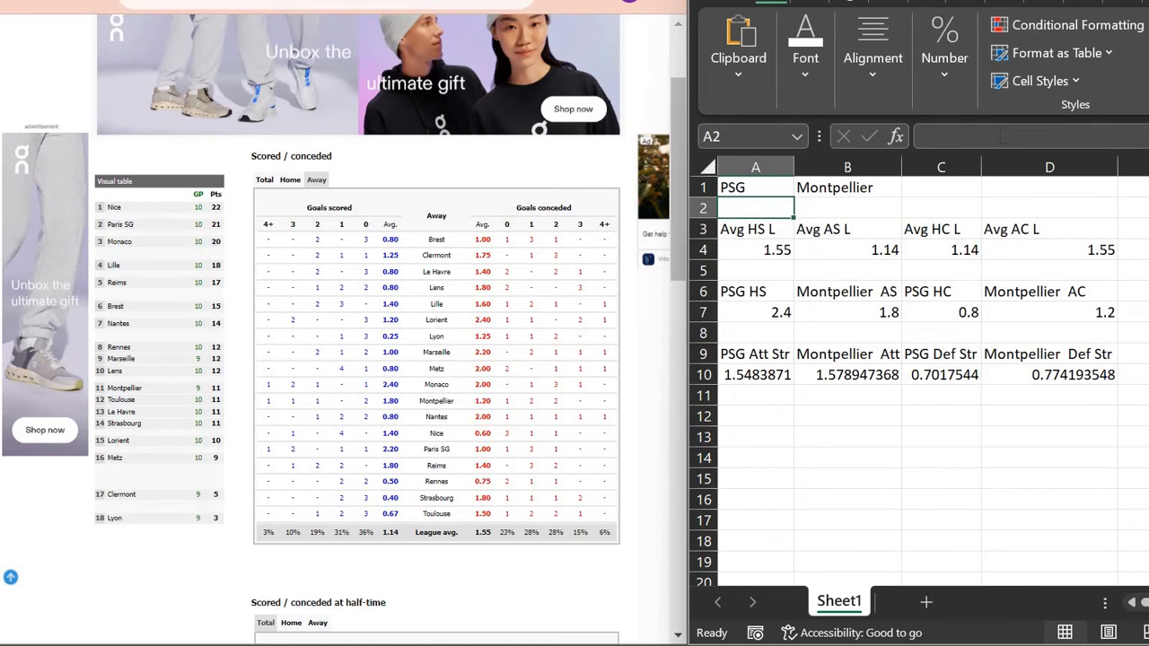
type("=")
key("Down")
key("Down")
key("Down")
key("Down")
key("Down")
key("Down")
key("Down")
key("Down")
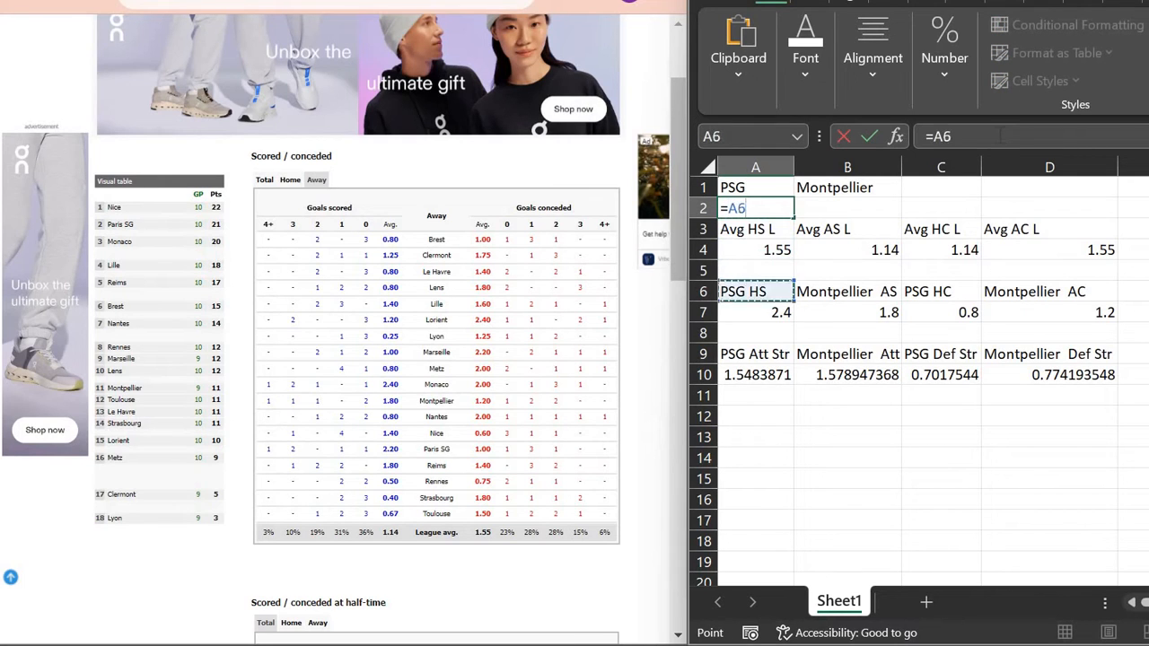
type("*")
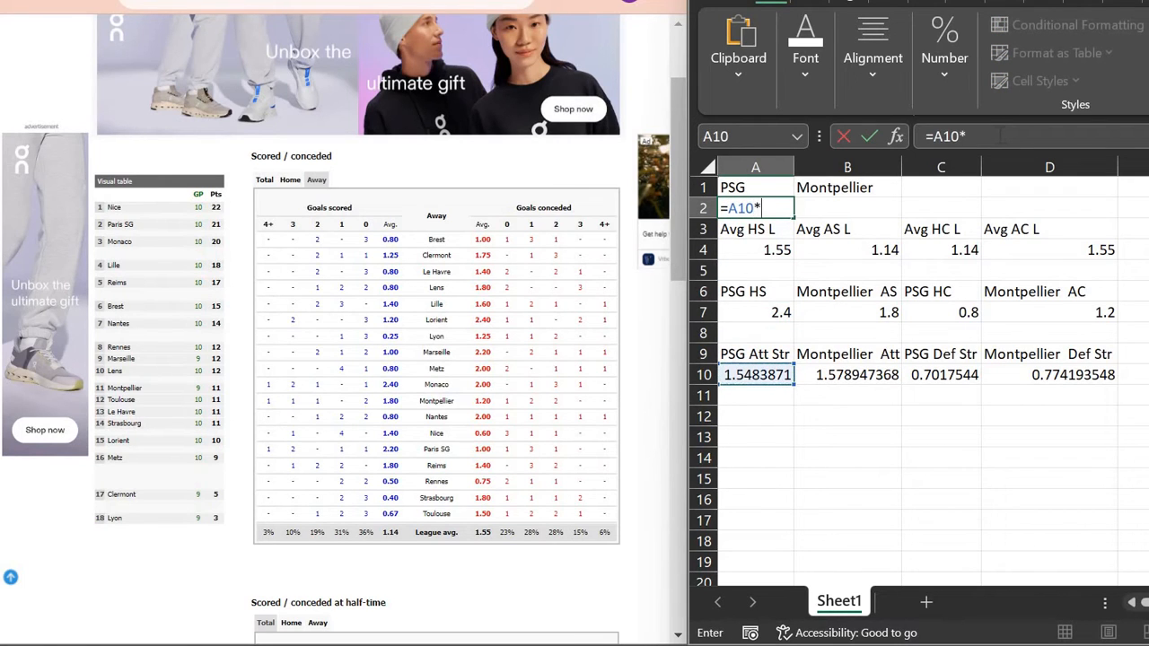
key("Right")
key("Right")
key("Right")
key("Left")
key("Down")
key("Down")
key("Down")
key("Down")
key("Down")
key("Down")
key("Down")
key("Down")
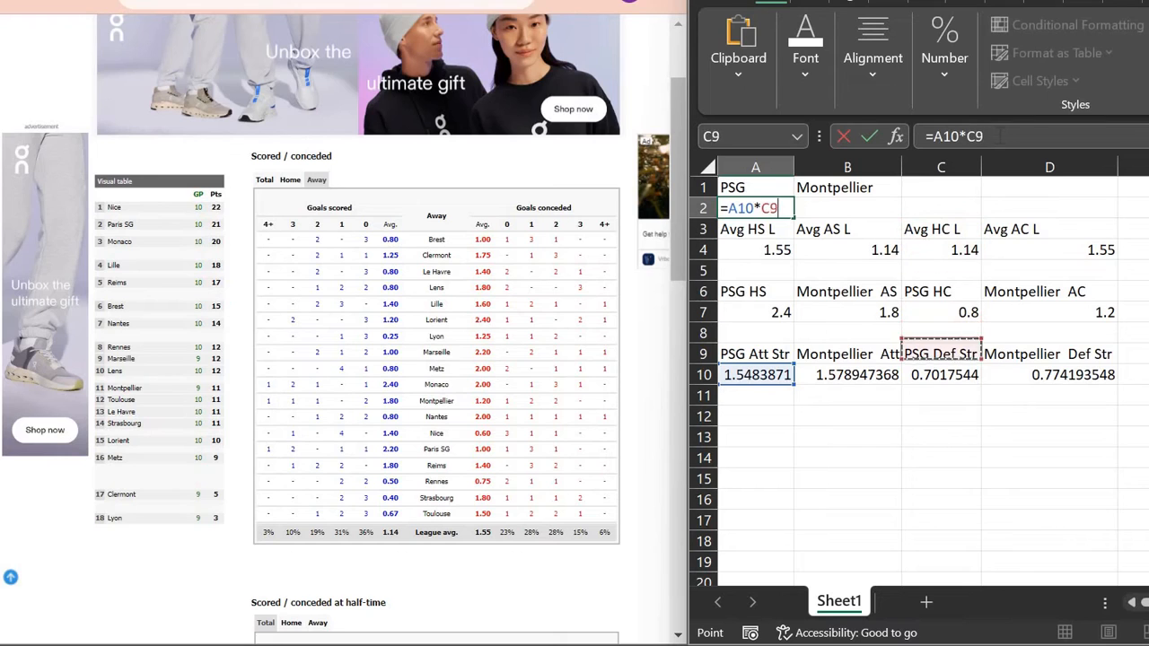
key("Right")
type("*")
key("Up")
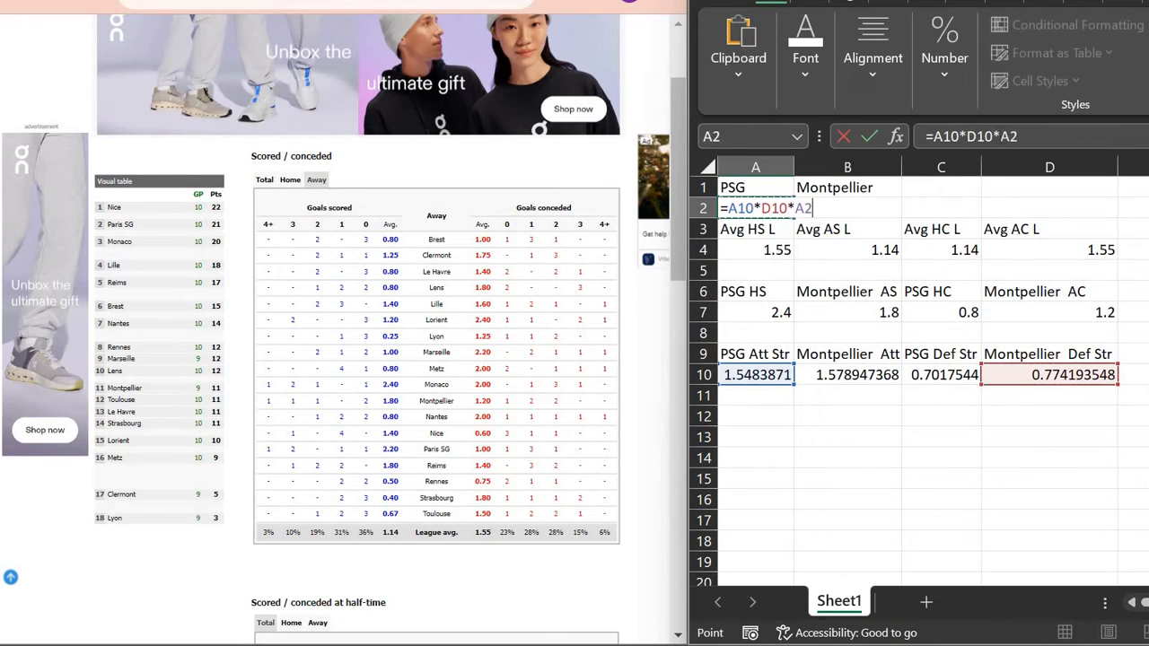
key("Down")
key("Down")
key("Down")
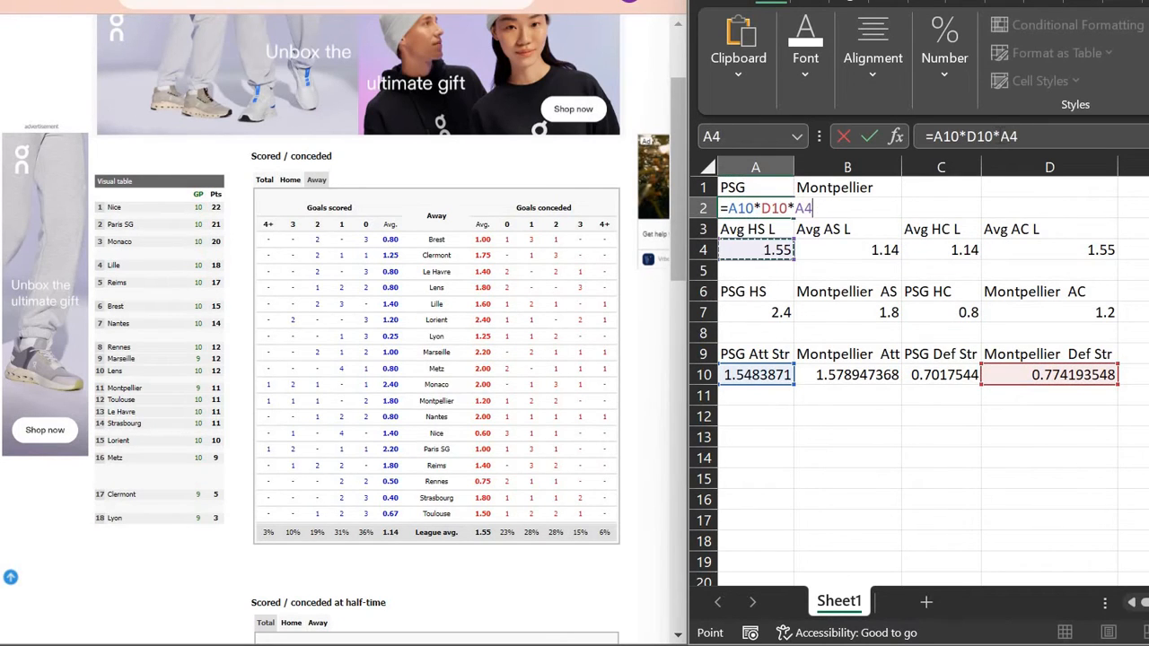
key("ctrl+Return")
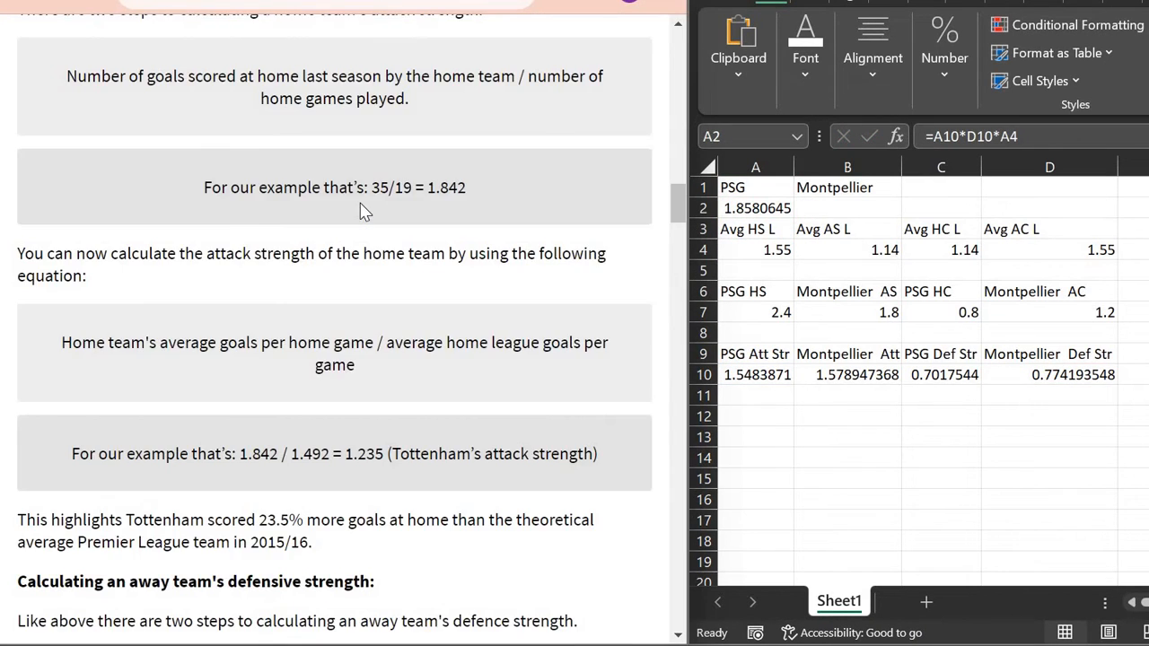
Step: Scroll the betting article to the away-goals projection formula and highlight it
scroll(364, 211, "down", 15)
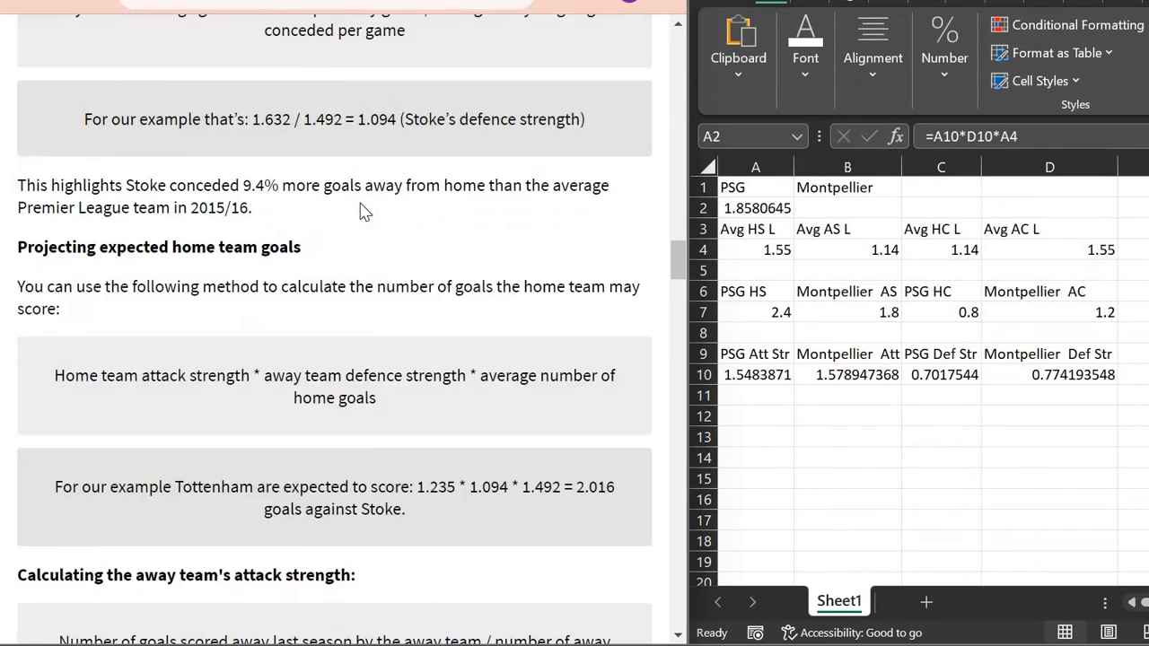
scroll(364, 211, "down", 5)
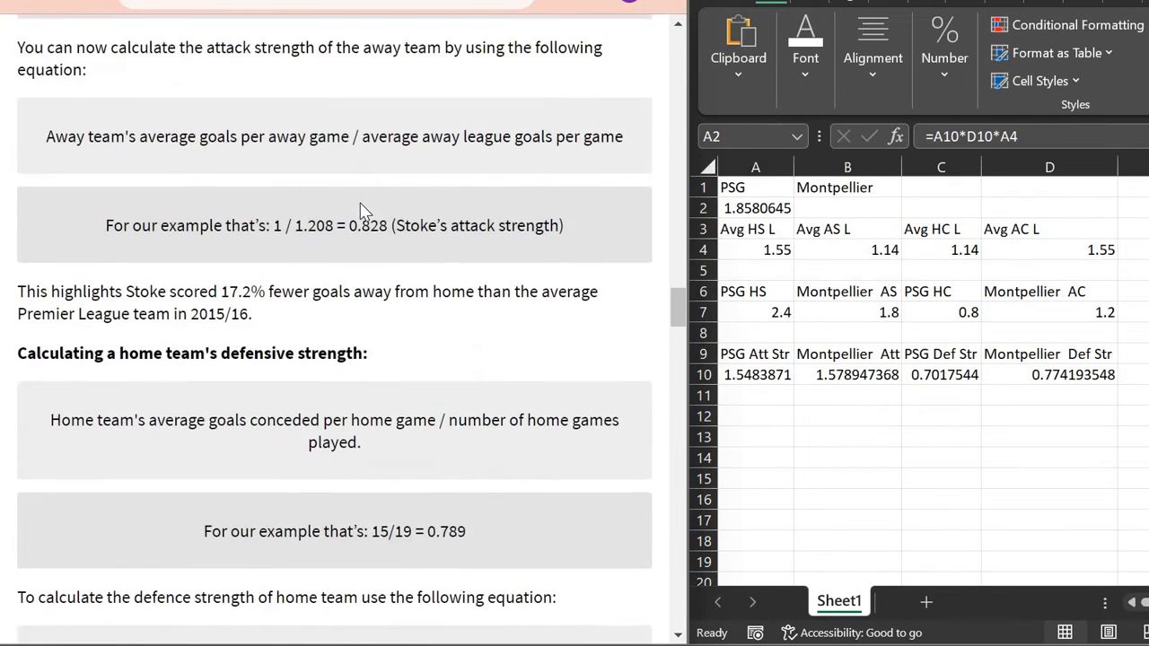
scroll(302, 184, "down", 6)
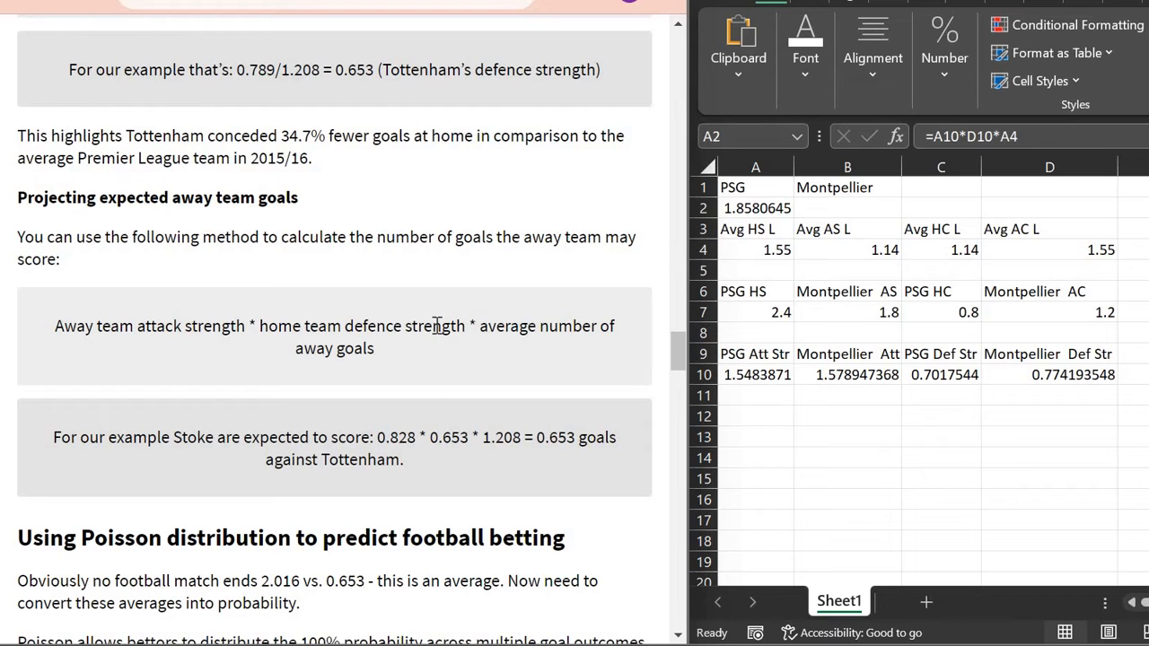
scroll(269, 180, "up", 2)
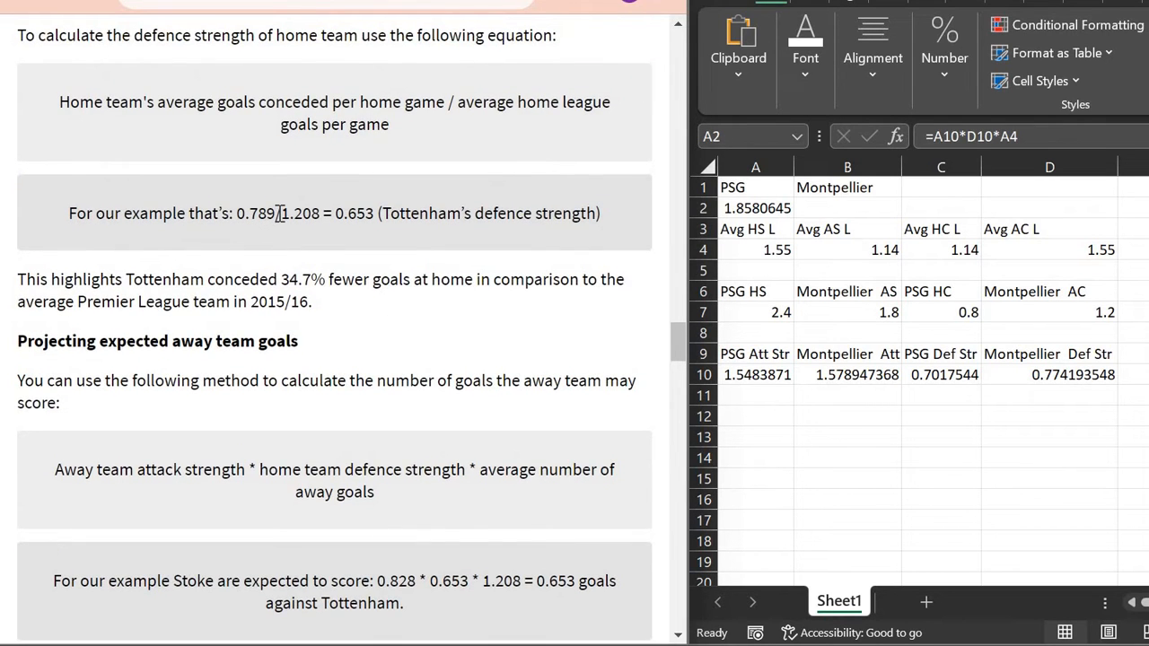
scroll(277, 211, "down", 3)
scroll(279, 220, "down", 1)
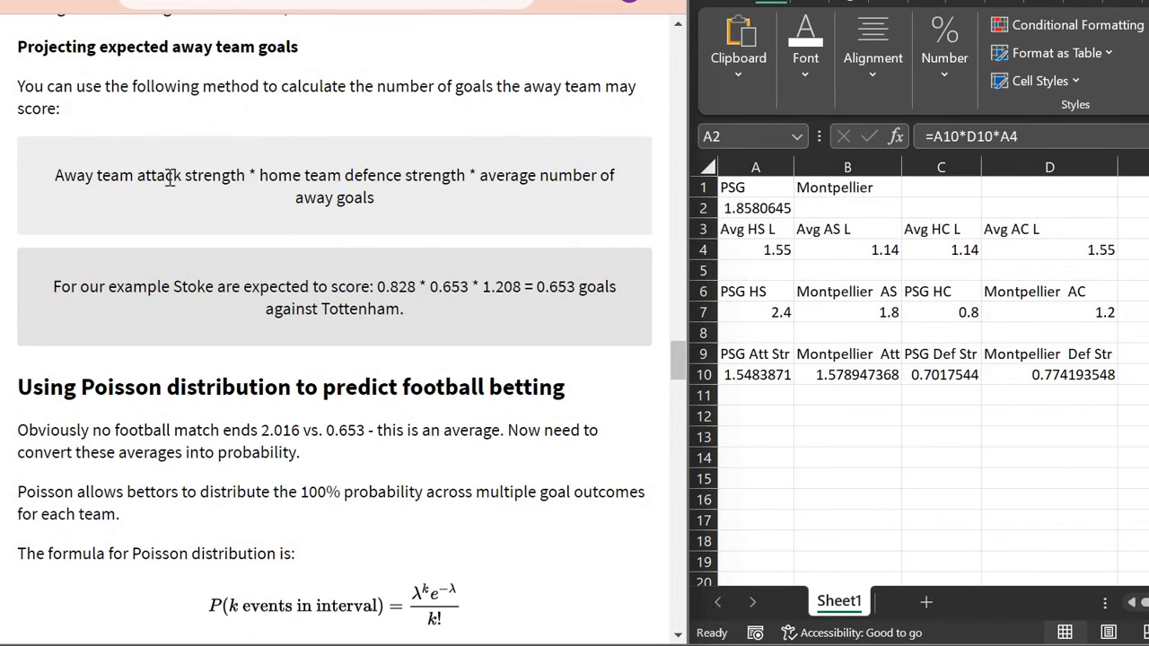
triple_click(292, 163)
left_click(462, 197)
Step: Enter =B10*C10*B4 in B2 so Montpellier's expected goals show 1.263157895
left_click(858, 205)
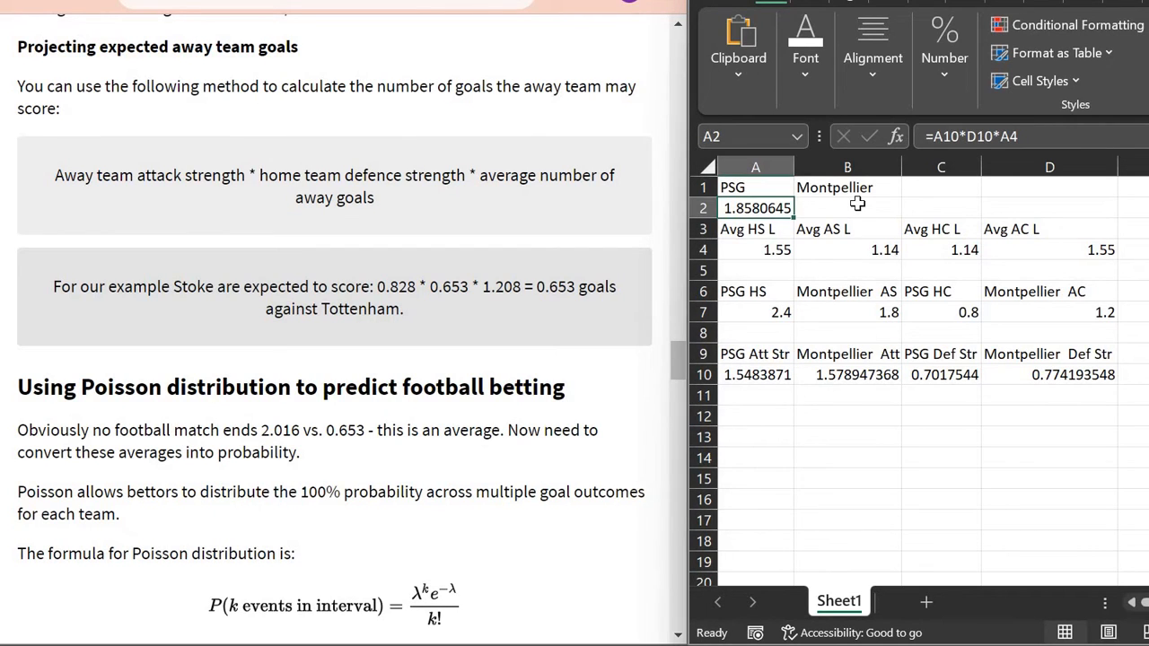
left_click(858, 207)
type("=")
key("Down")
key("Down")
key("Down")
key("Down")
key("Down")
key("Down")
key("Down")
key("Down")
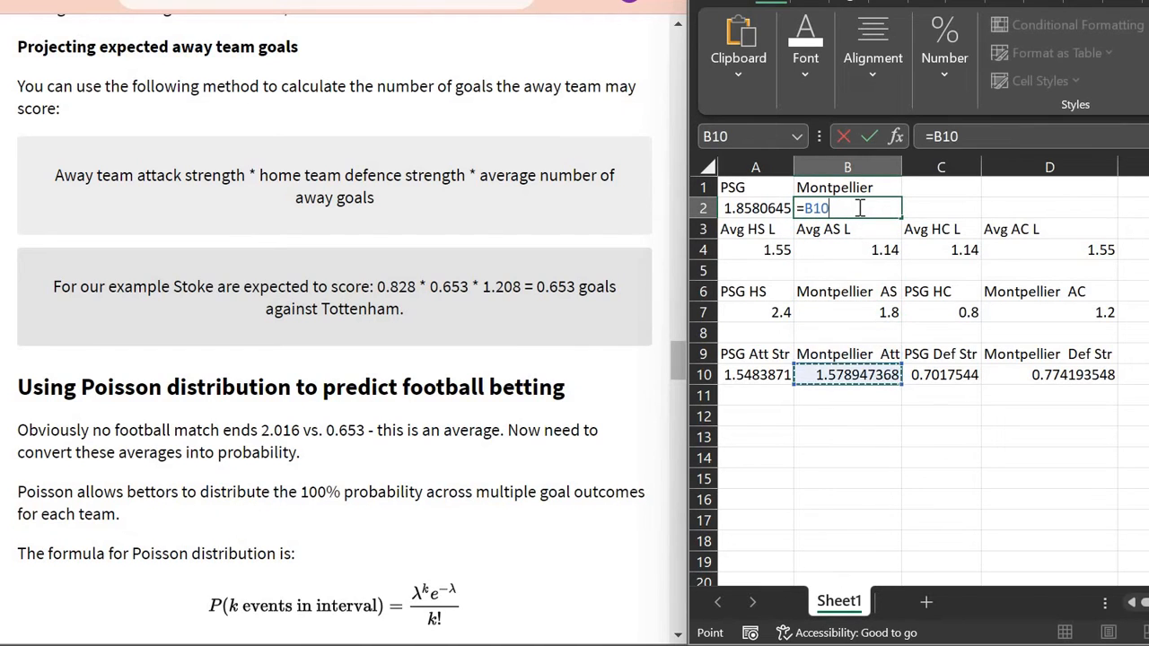
type("*")
left_click(950, 375)
type("*")
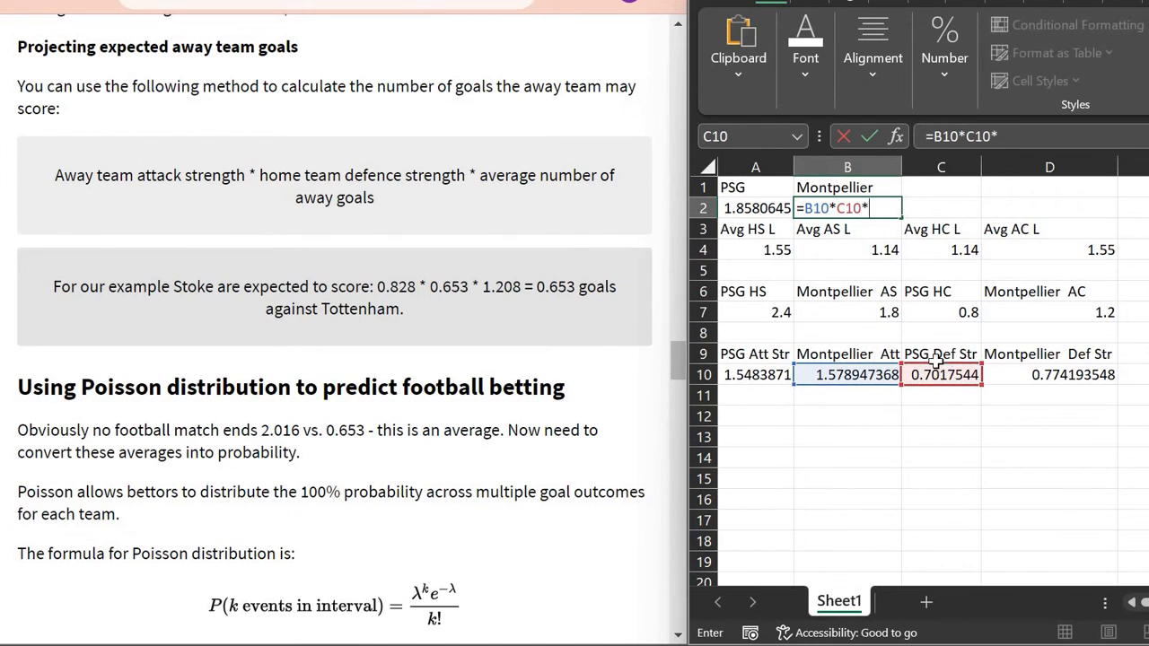
left_click(850, 248)
key("Return")
key("Up")
key("Left")
key("Right")
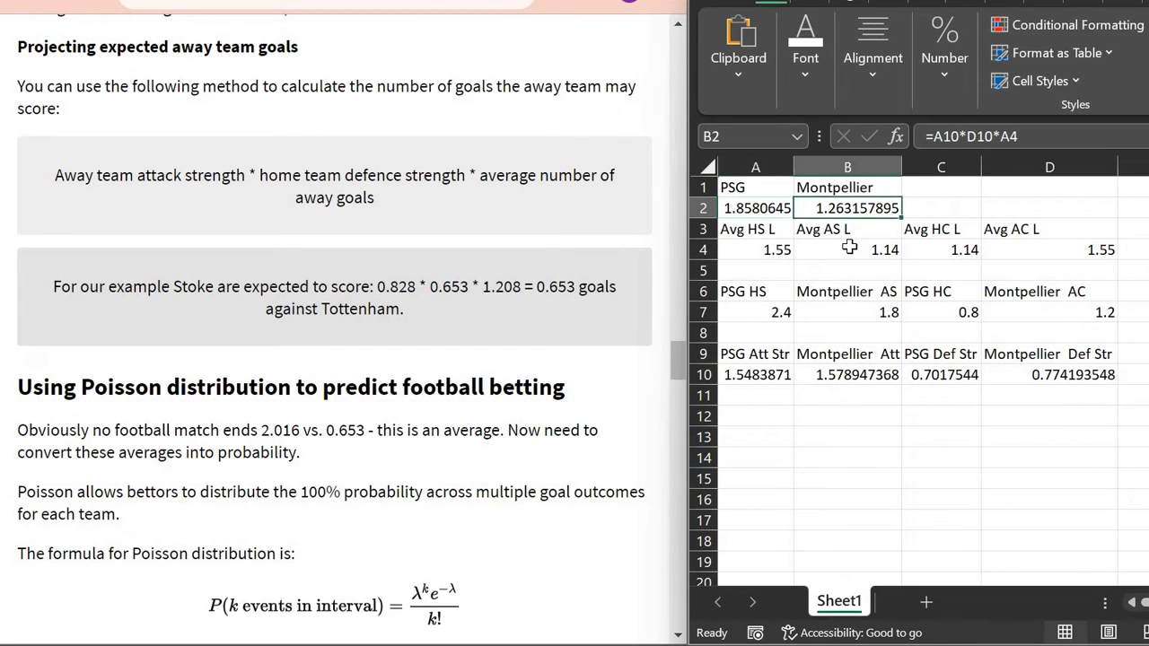
left_click(762, 420)
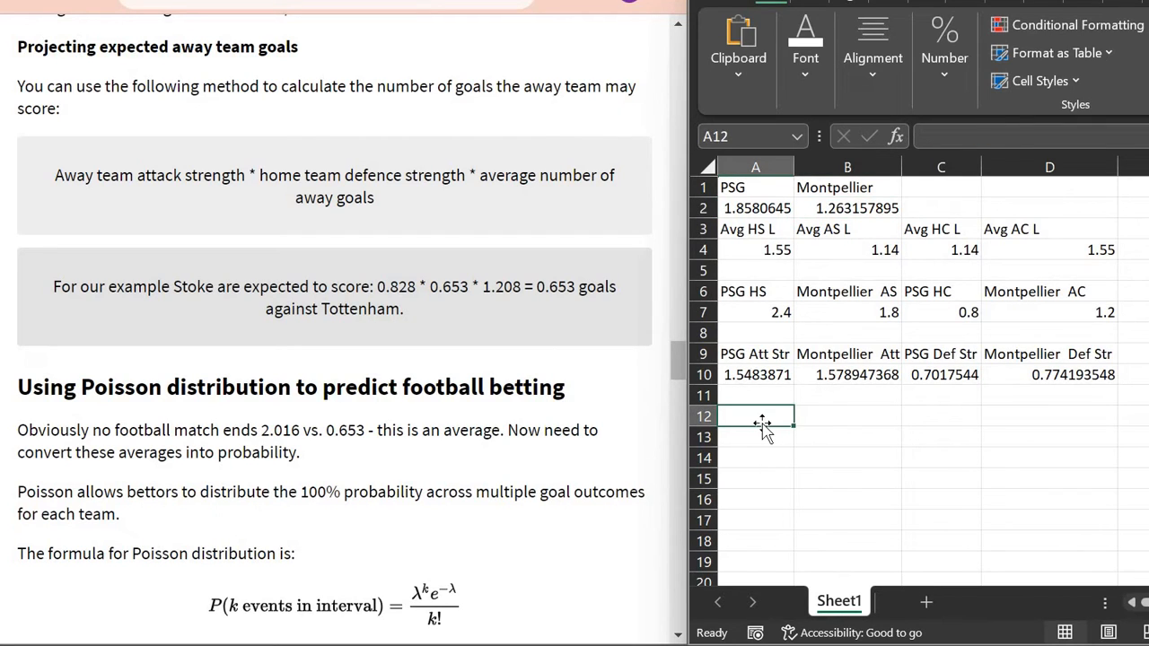
Step: Label A12 as PSG and link C12 to the Montpellier name in B1
type("PS")
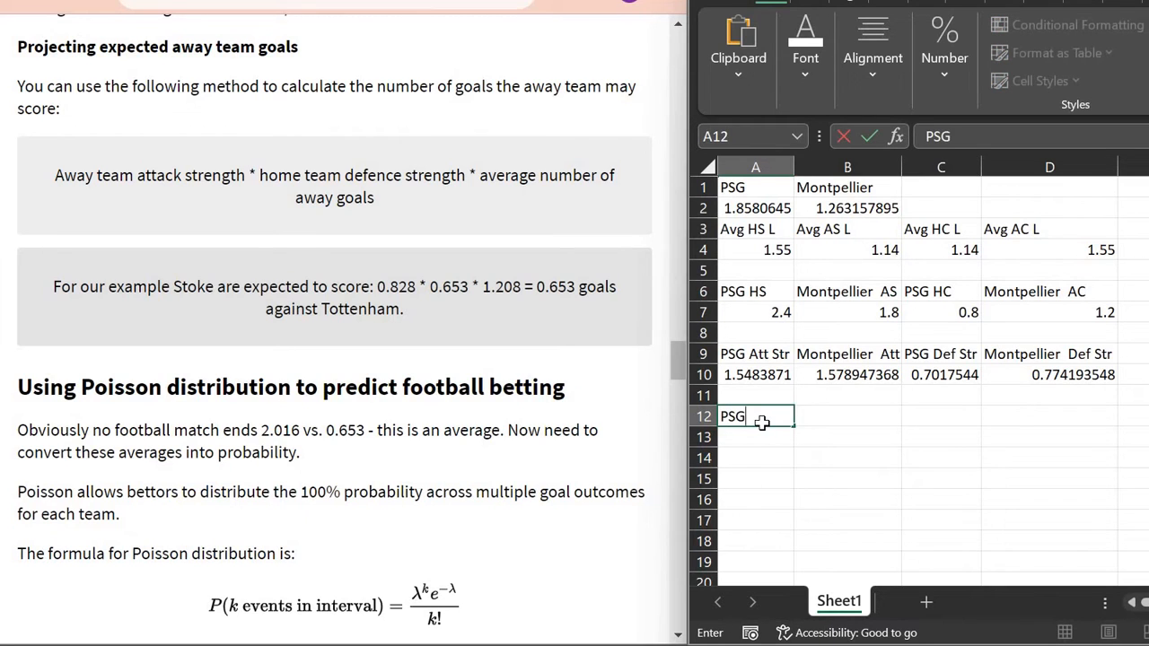
type("G")
key("Tab")
key("Tab")
type("Mon")
key("Escape")
left_click(763, 424)
type("=")
key("Up")
key("Up")
key("Up")
key("Up")
key("Up")
key("Up")
key("Up")
key("Up")
key("Up")
key("Up")
key("Up")
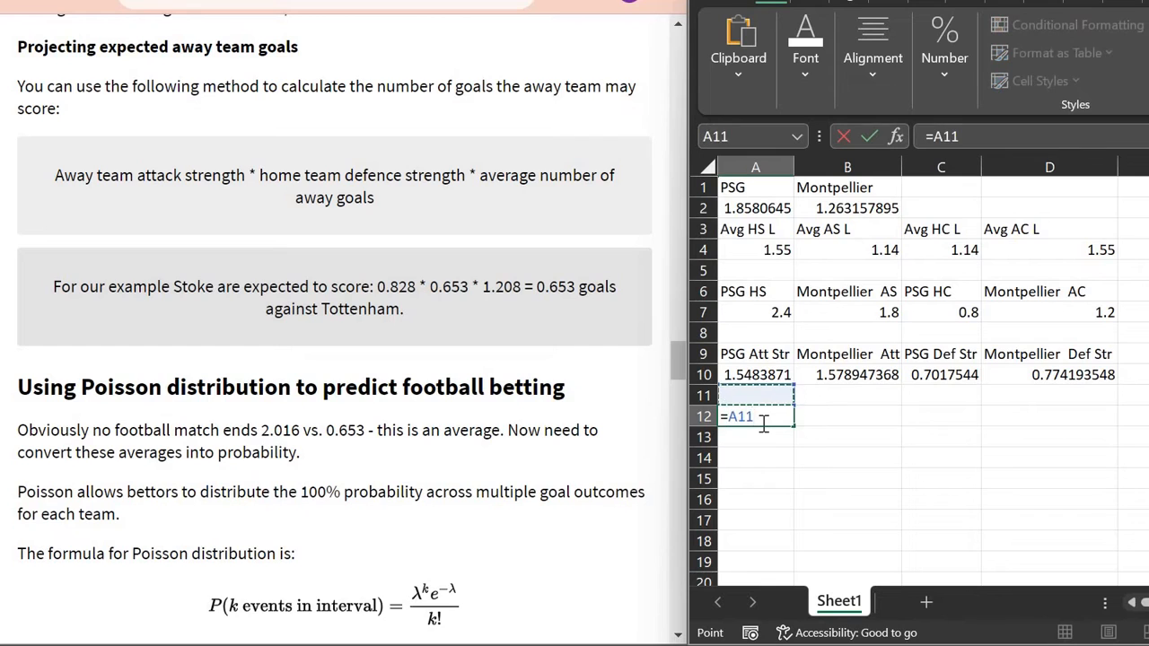
key("Escape")
key("Tab")
key("Tab")
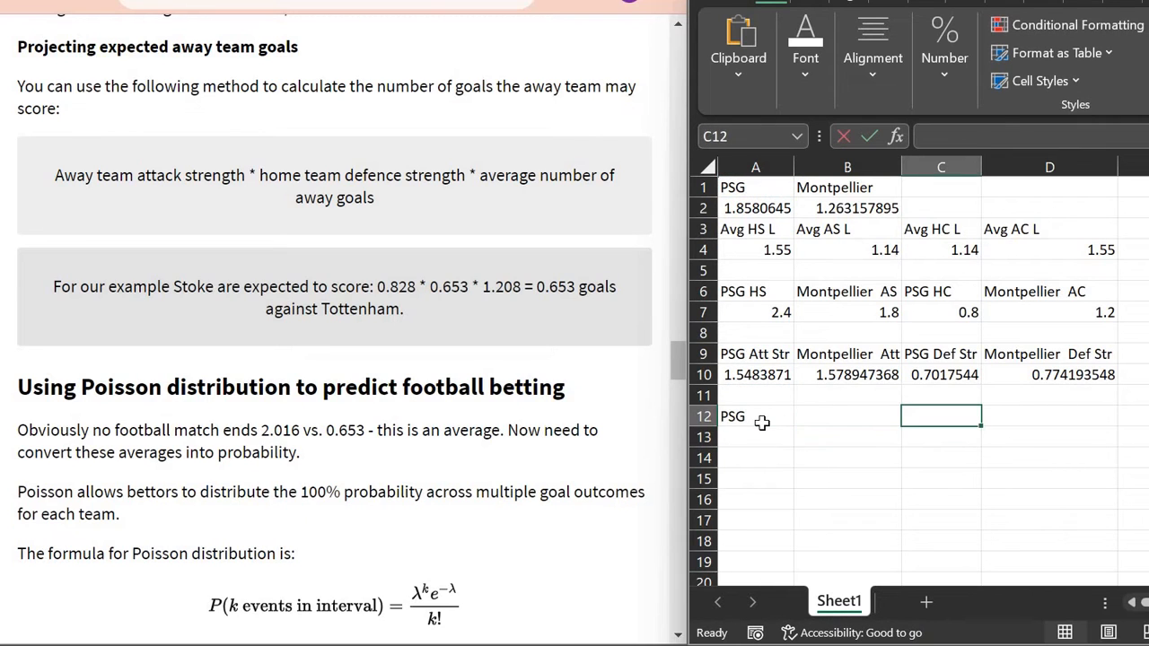
type("=")
key("Up")
key("Up")
key("Up")
key("Up")
key("Up")
key("Up")
key("Up")
key("Up")
key("Up")
key("Up")
key("Up")
key("Left")
key("Return")
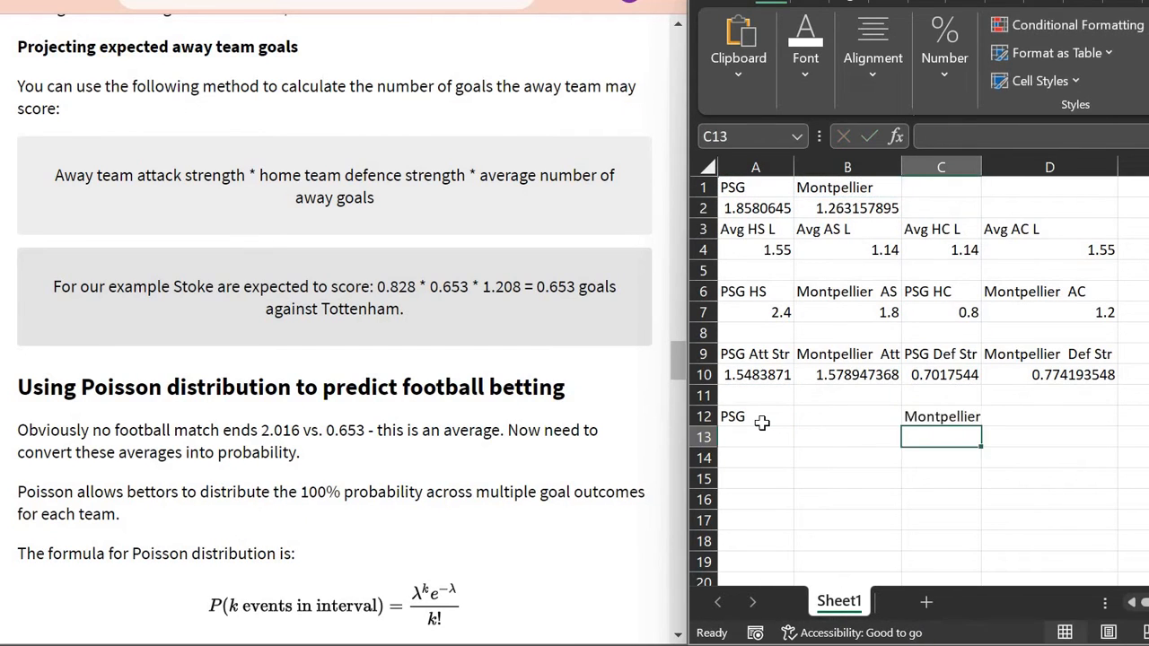
key("Down")
key("Left")
key("Left")
key("Up")
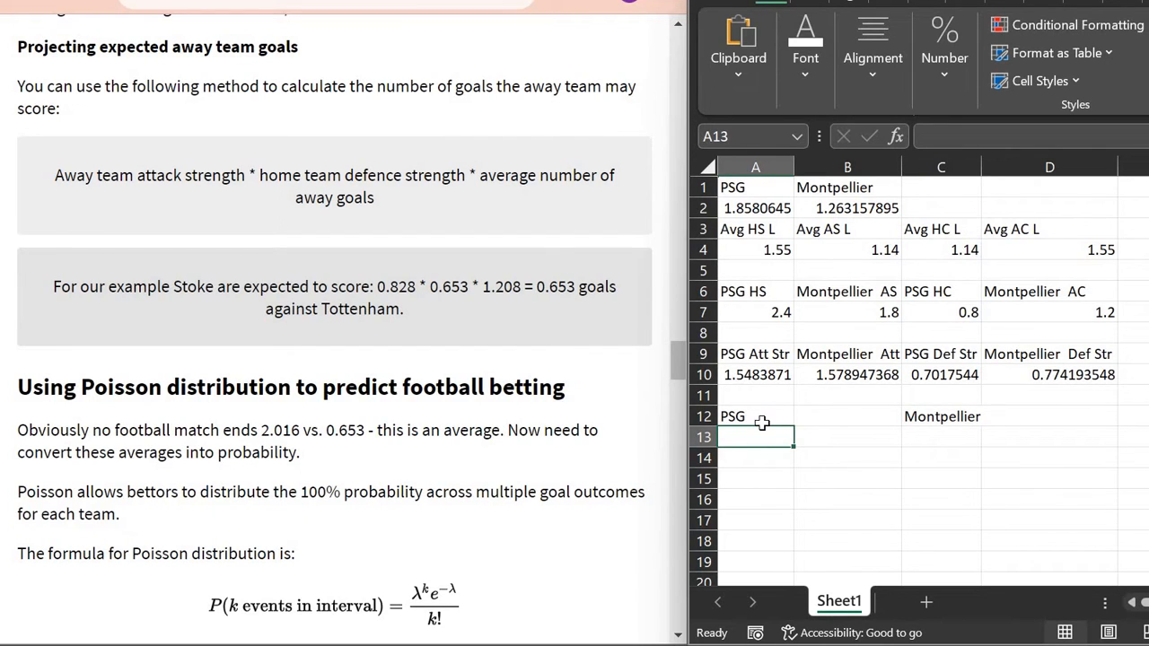
Step: Add Goals and Probability headers in A14:B14 and copy them to C14:D14
key("Down")
type("Go")
key("BackSpace")
key("BackSpace")
key("BackSpace")
key("BackSpace")
type("Goa")
key("Tab")
type("Proba")
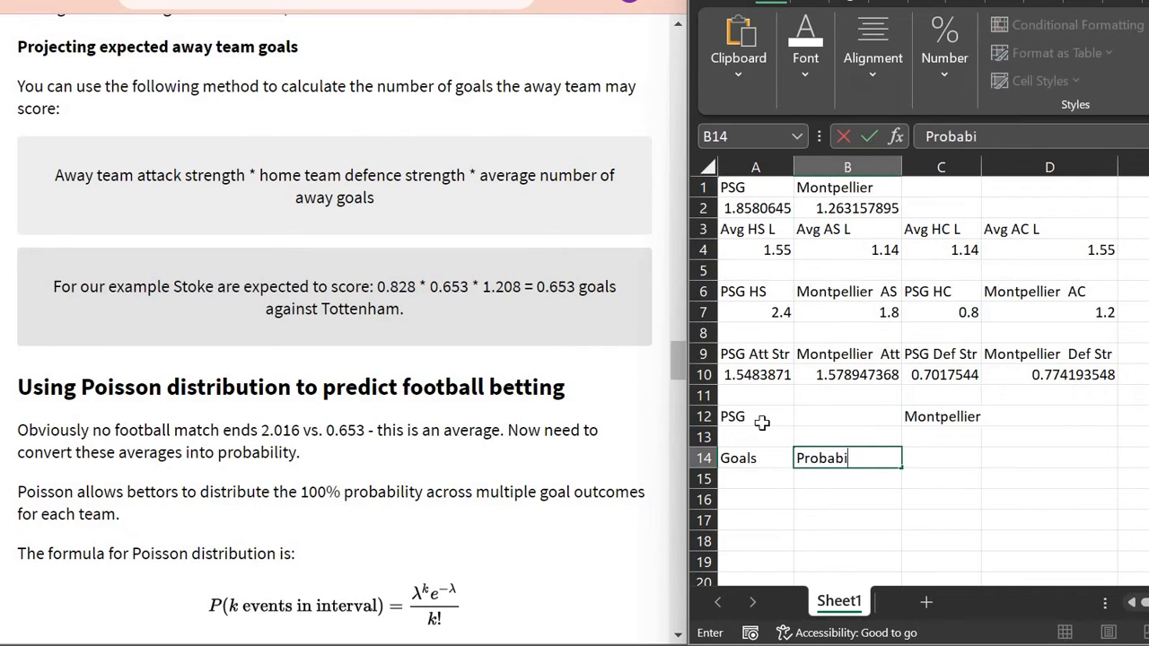
key("Return")
key("Up")
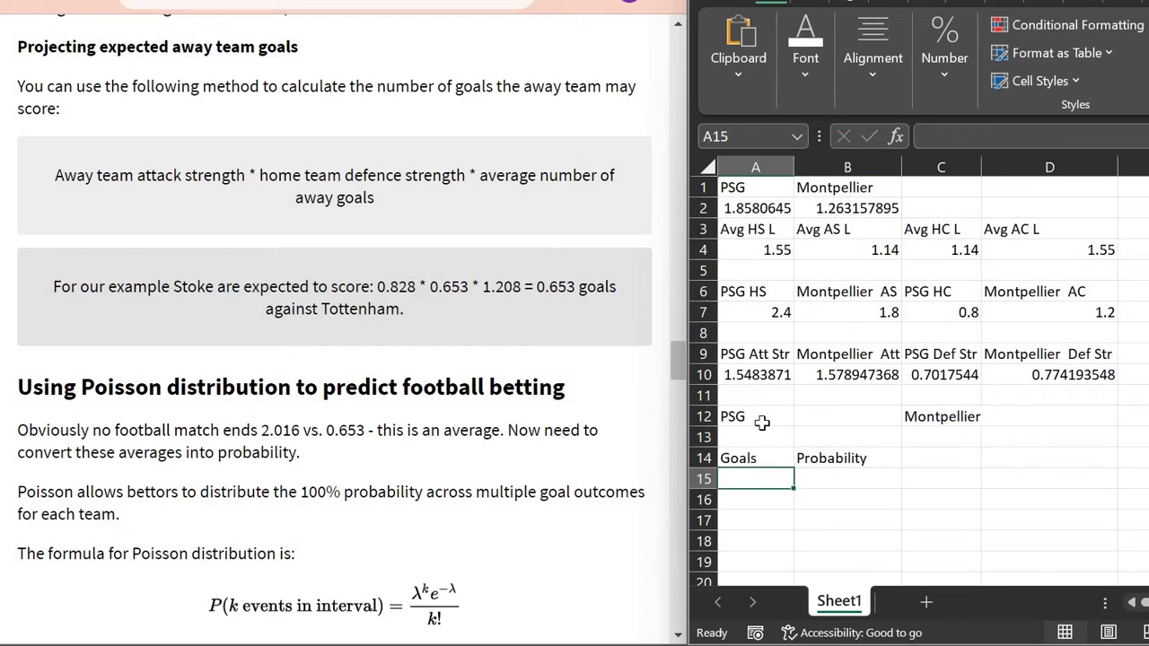
key("shift+Right")
key("ctrl+c")
key("Right")
key("Right")
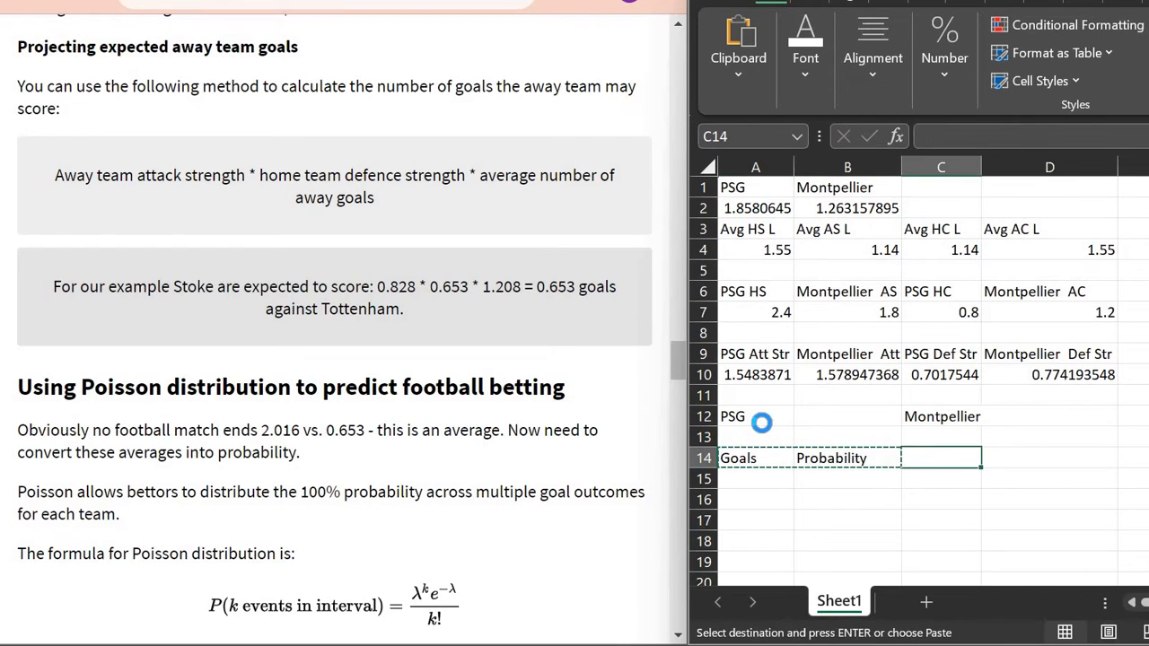
key("ctrl+v")
Step: Enter PSG goal counts 0 through 6 in A15:A21
key("Left")
key("Left")
key("Down")
type("0")
key("Return")
type("1")
key("Return")
type("2")
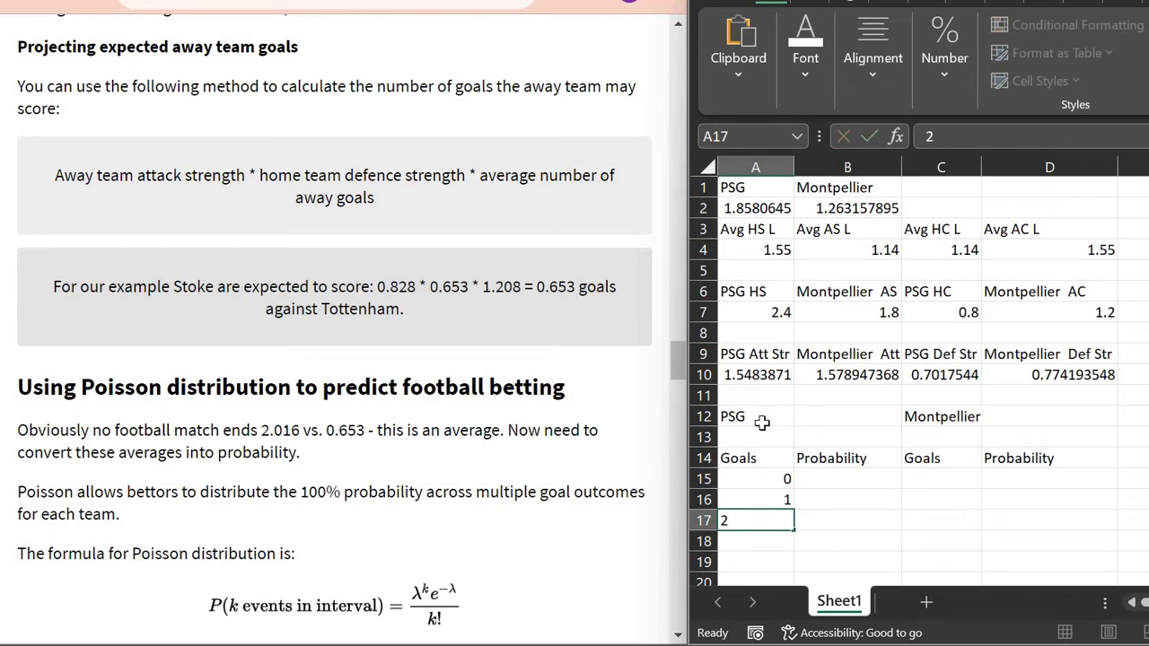
key("Return")
type("3")
key("Return")
type("4")
key("Return")
type("5")
key("Return")
type("6")
key("Up")
key("Up")
key("Up")
key("Up")
key("Up")
key("Up")
Step: Enter Montpellier goal counts 0 through 6 in C15:C21
key("Right")
key("Right")
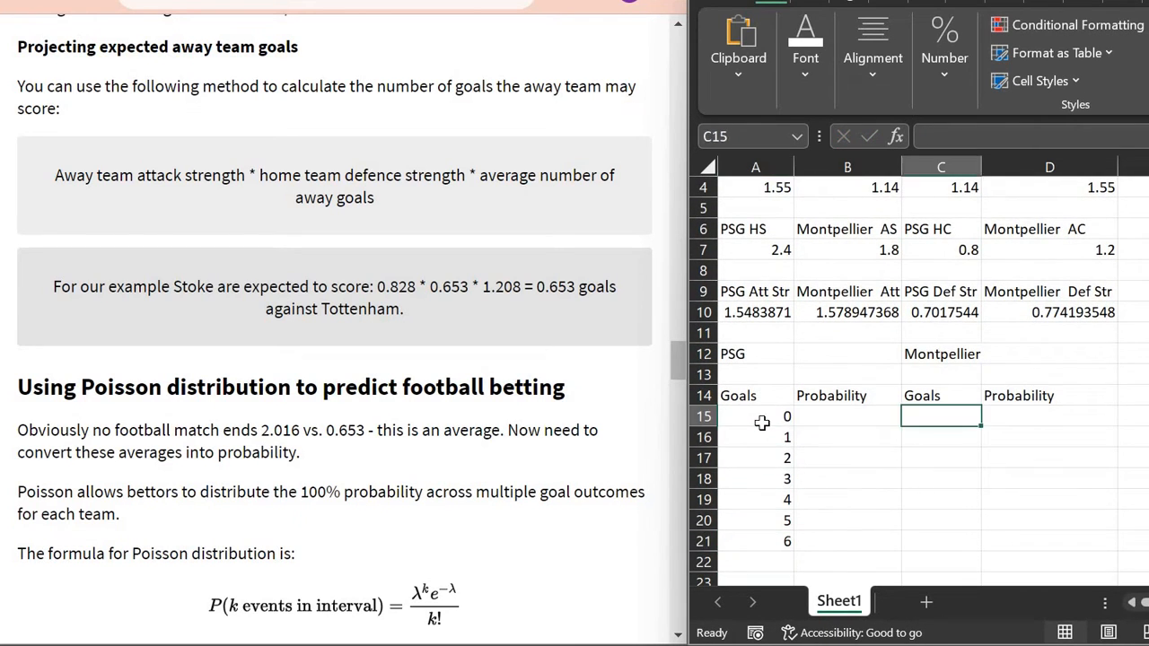
type("0")
key("Right")
key("Left")
key("Return")
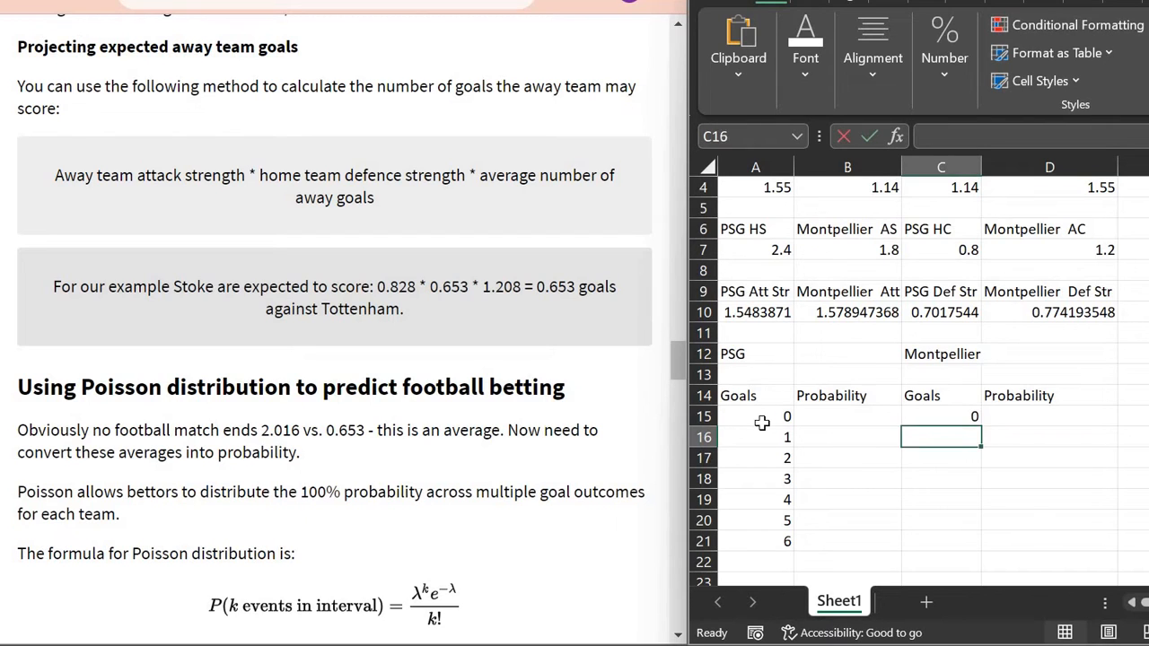
type("1 2")
key("Return")
type("3 4")
key("Return")
type("5")
key("Return")
type("6")
key("Return")
key("Up")
key("Up")
key("Up")
key("Up")
key("Up")
key("Up")
key("Left")
key("Up")
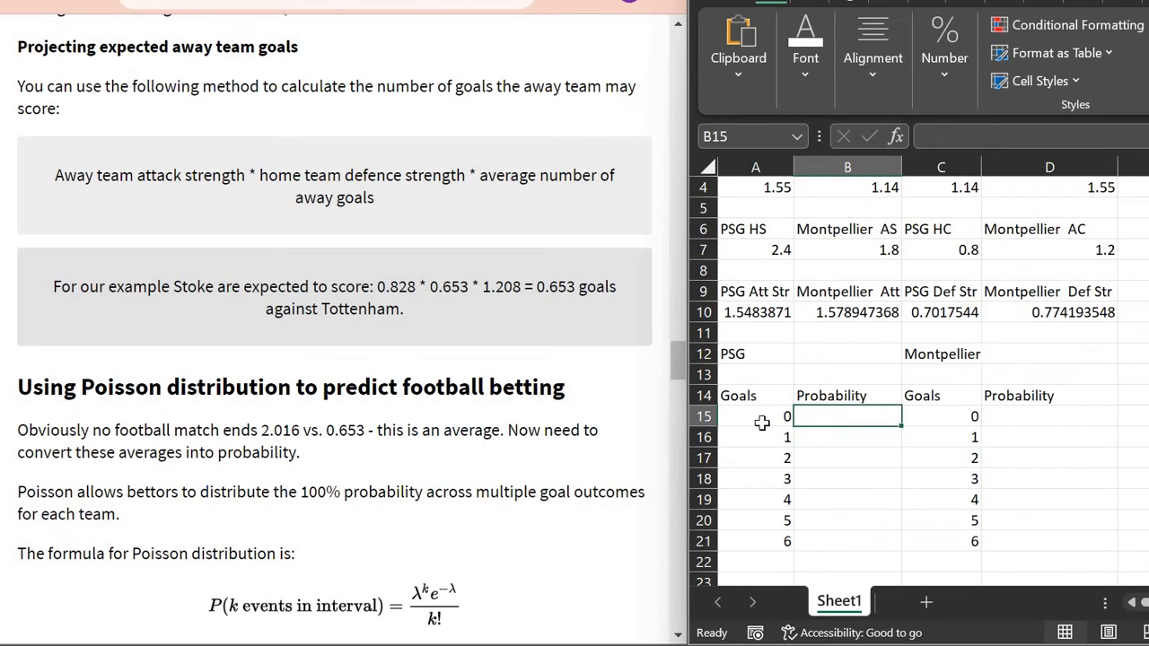
scroll(762, 422, "up", 1)
Step: Enter =POISSON.DIST(A15,A2,FALSE) in B15 for PSG's zero-goal probability
type("=po")
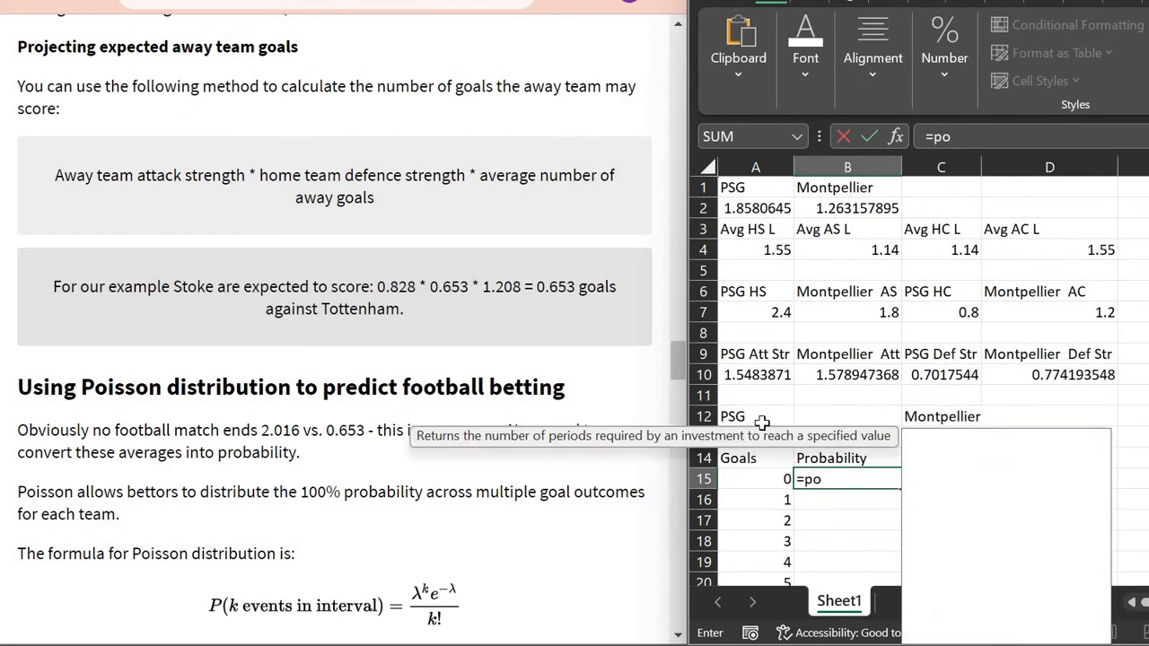
type("isson")
key("Tab")
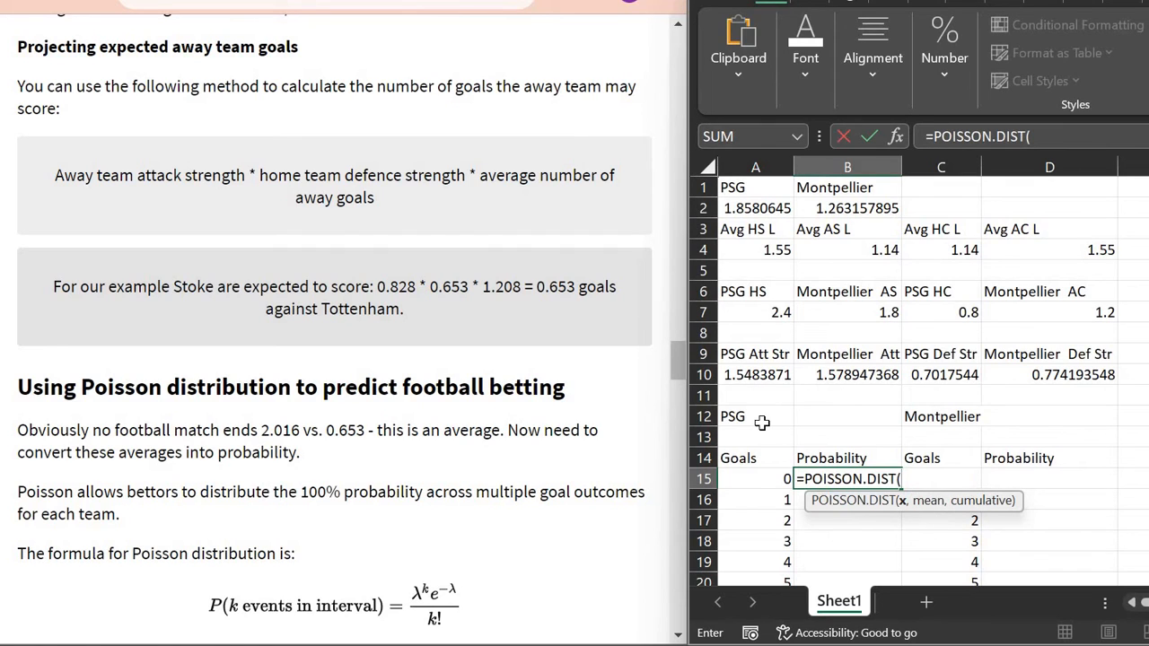
left_click(775, 483)
type(",")
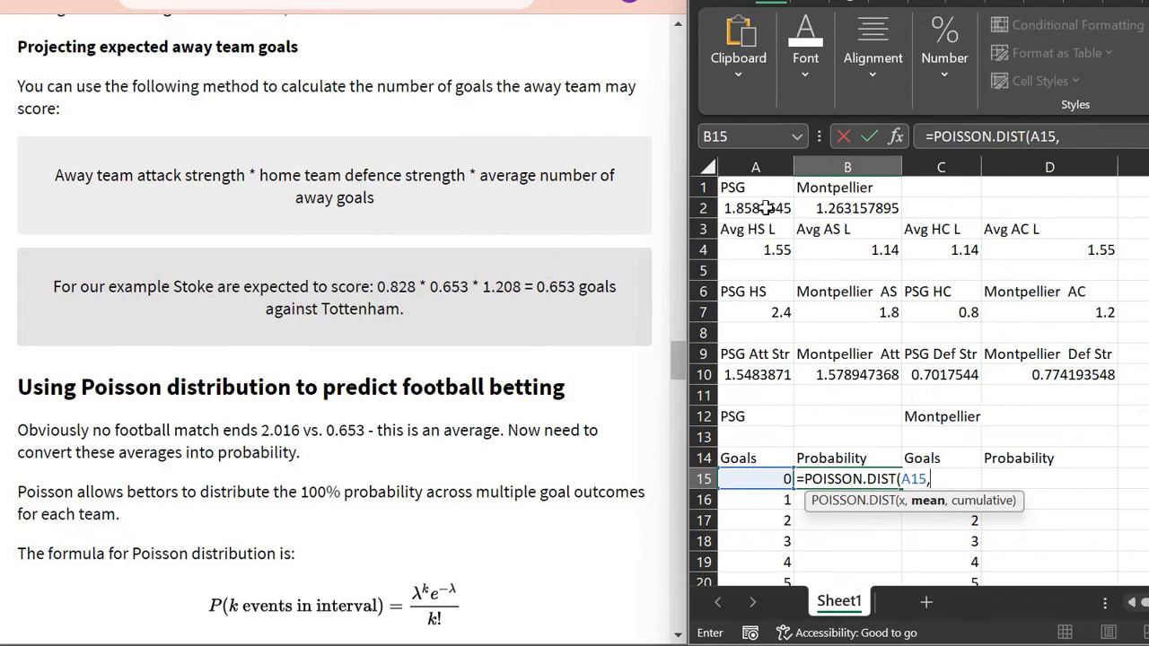
left_click(766, 207)
type(",")
key("BackSpace")
type("ALSE")
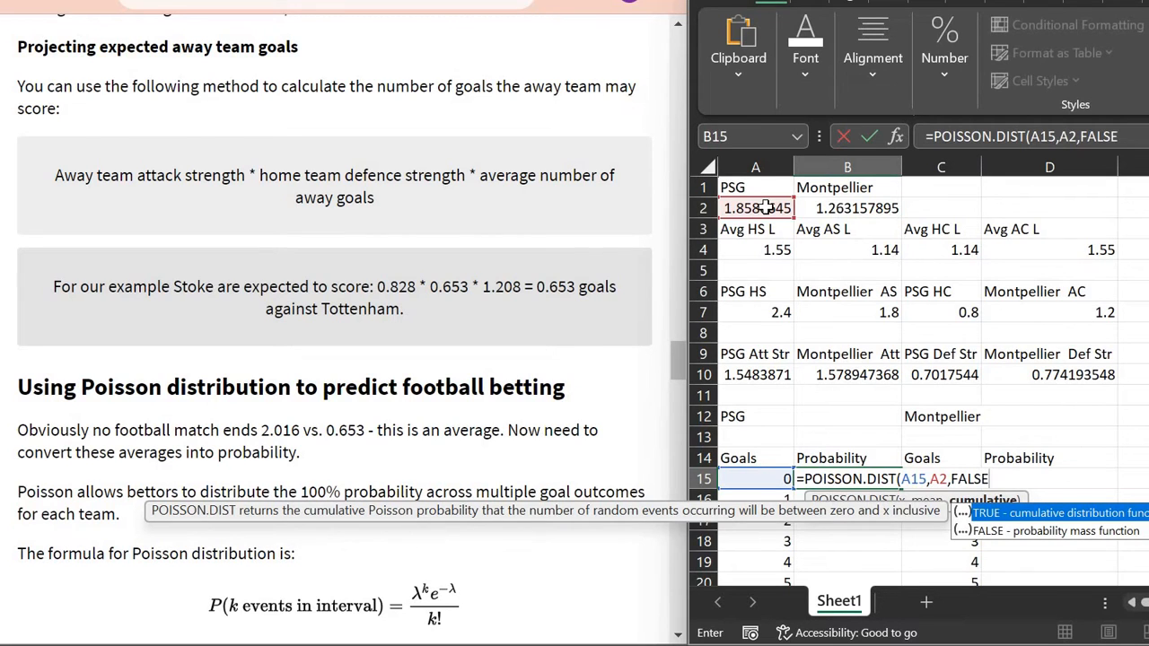
type(")")
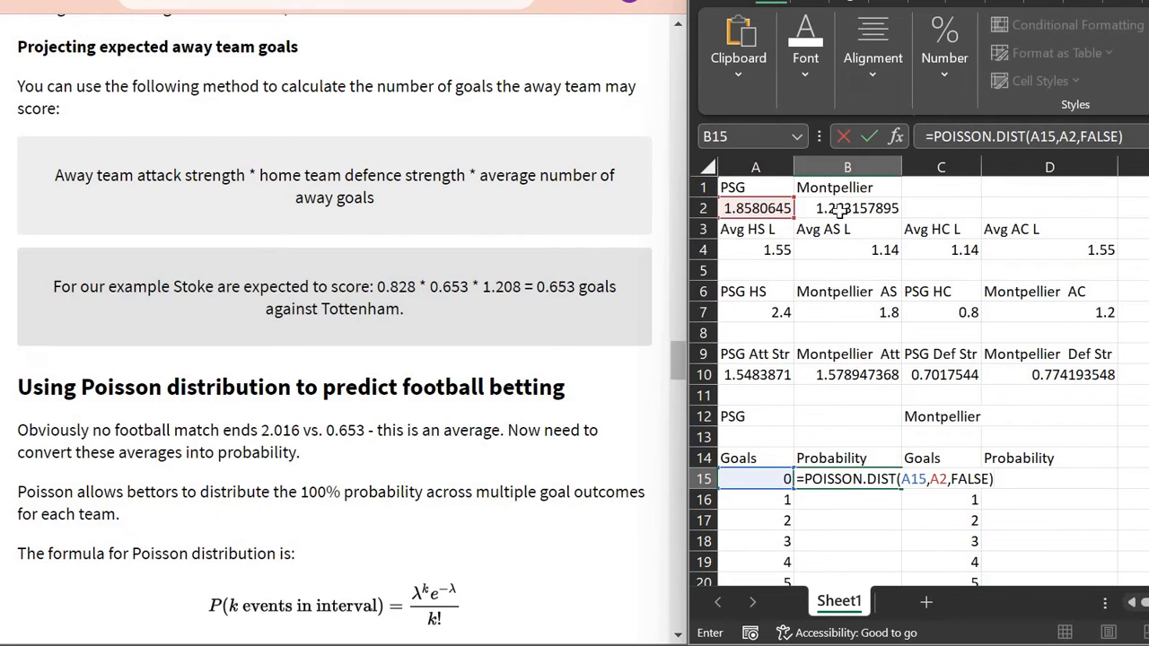
scroll(934, 417, "down", 1)
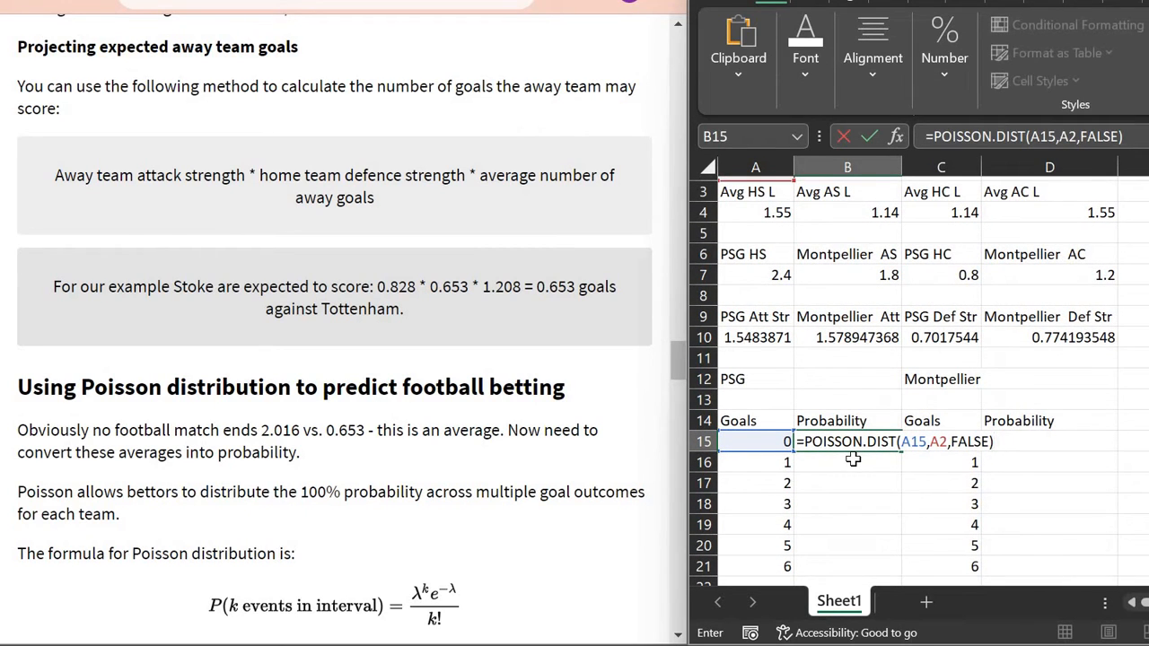
key("Return")
Step: Make the mean reference absolute ($A$2) and fill the formula down to B21
key("Up")
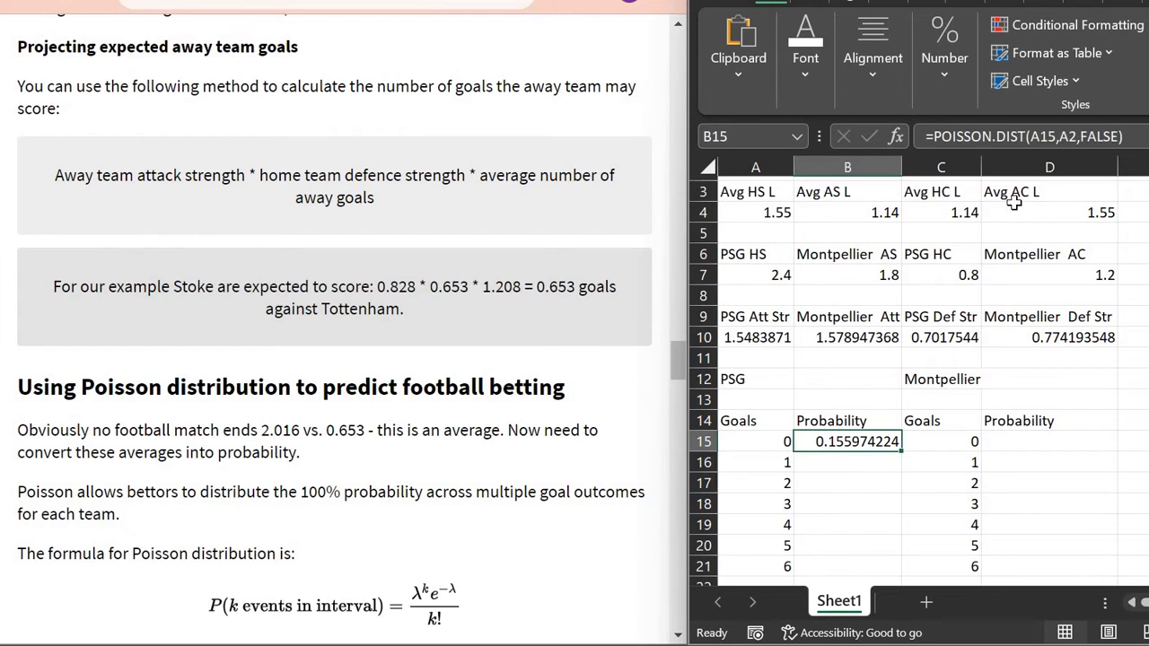
left_click(1033, 136)
left_click(1070, 136)
key("F4")
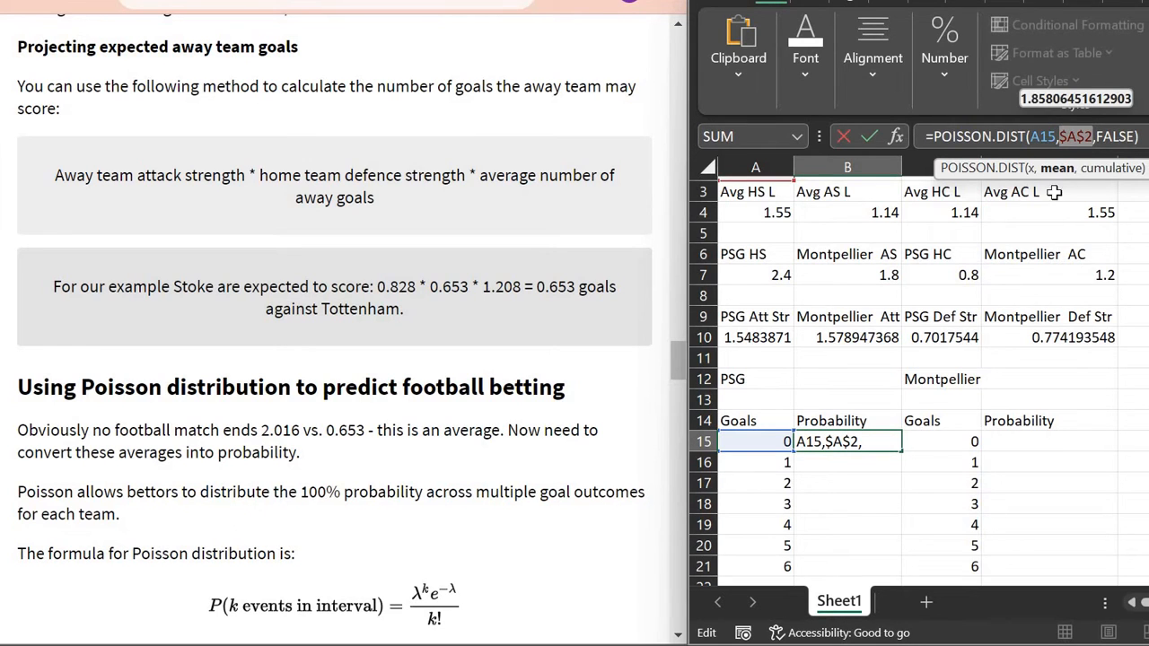
scroll(1023, 260, "up", 1)
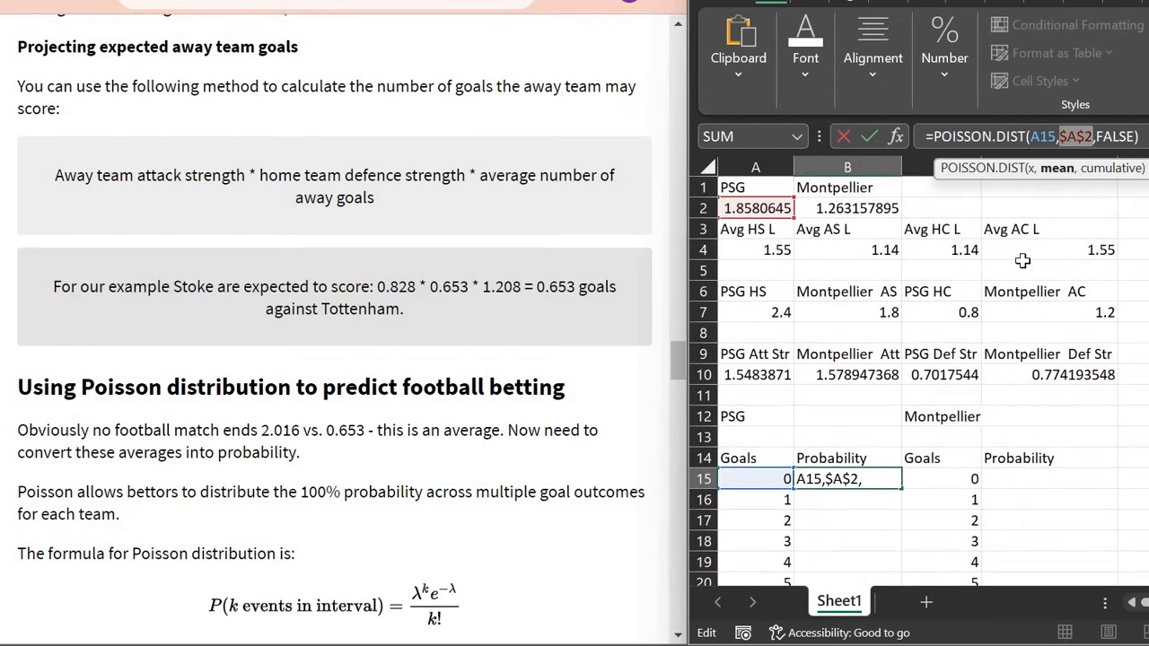
key("Return")
key("Up")
scroll(885, 521, "down", 2)
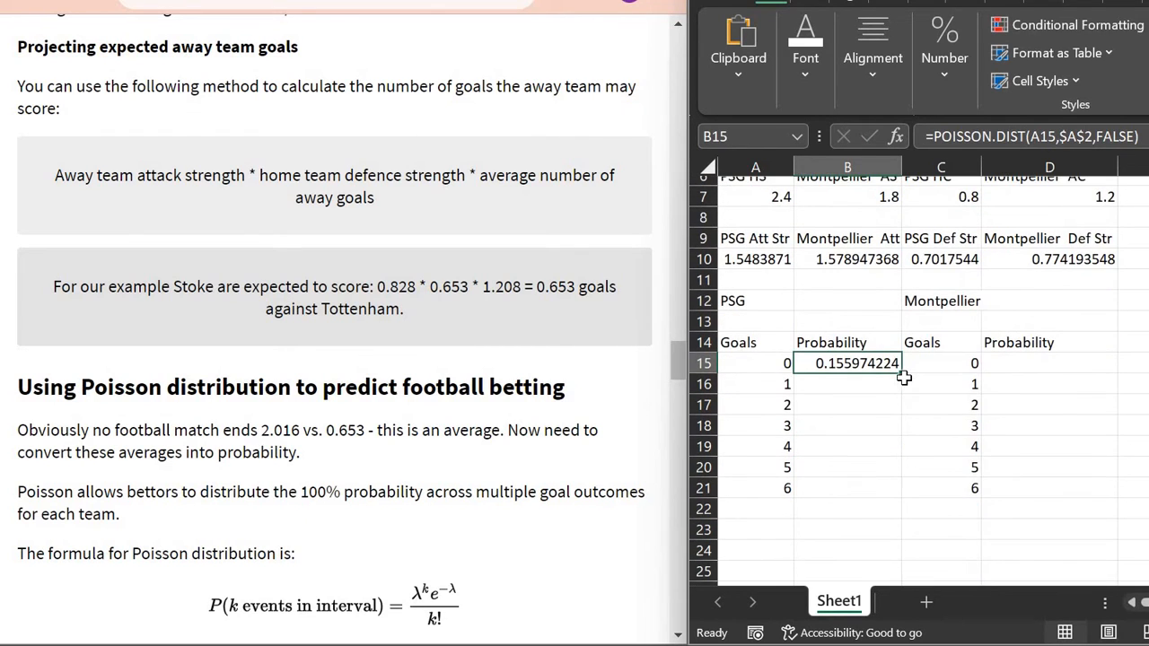
left_click_drag(905, 379, 871, 517)
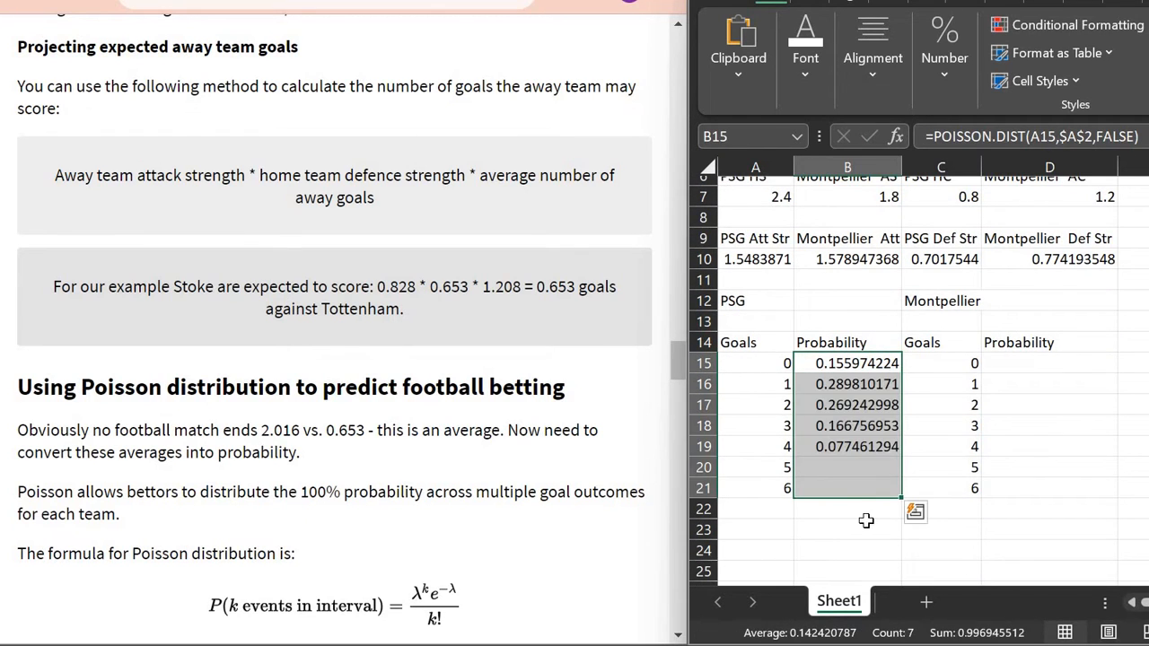
Step: Check that PSG's seven probabilities sum sensibly with a temporary SUM, then delete it
left_click(862, 529)
type("=SUM(")
key("Up")
key("Up")
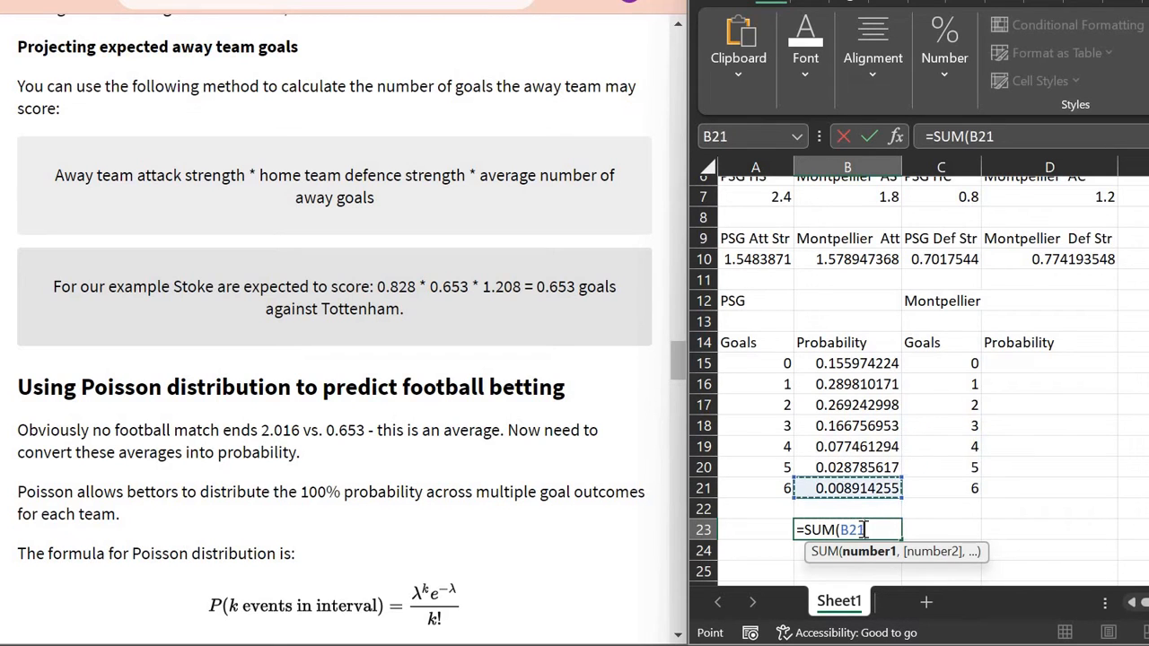
key("shift+Up")
key("shift+Up")
key("shift+Up")
key("shift+Up")
key("shift+Up")
key("shift+Up")
key("Return")
left_click(875, 530)
key("Delete")
Step: Copy B15's formula to D15, change the mean to $B$2, and fill down to D21
key("Up")
key("Up")
key("Up")
key("Up")
key("Up")
key("Up")
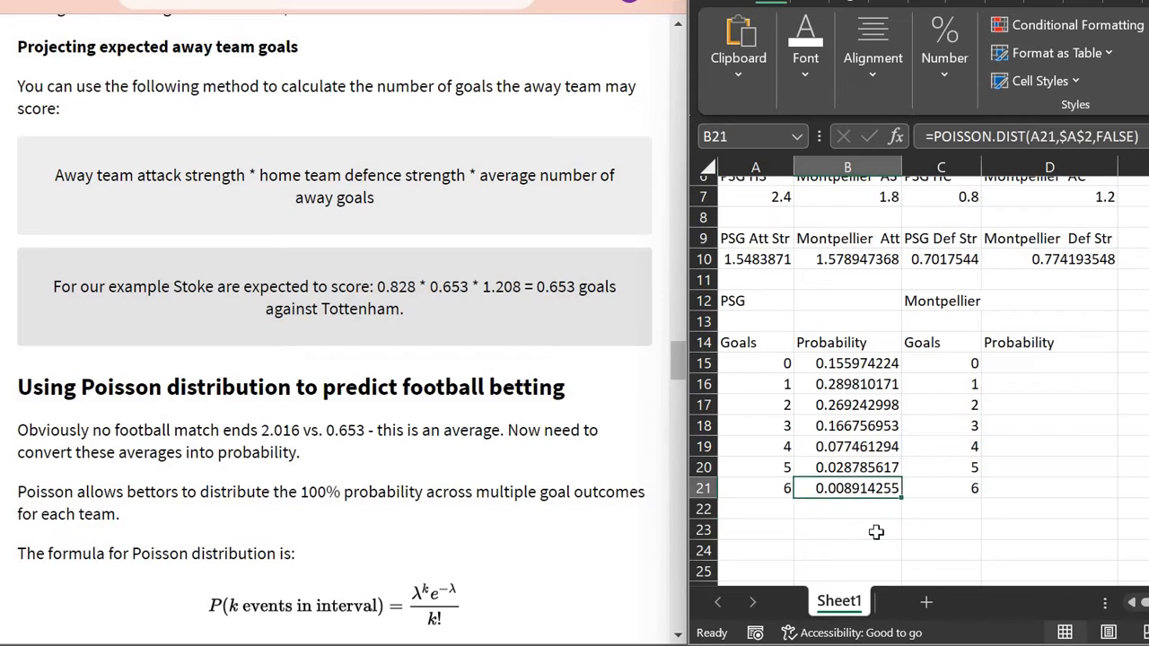
key("Up")
key("Up")
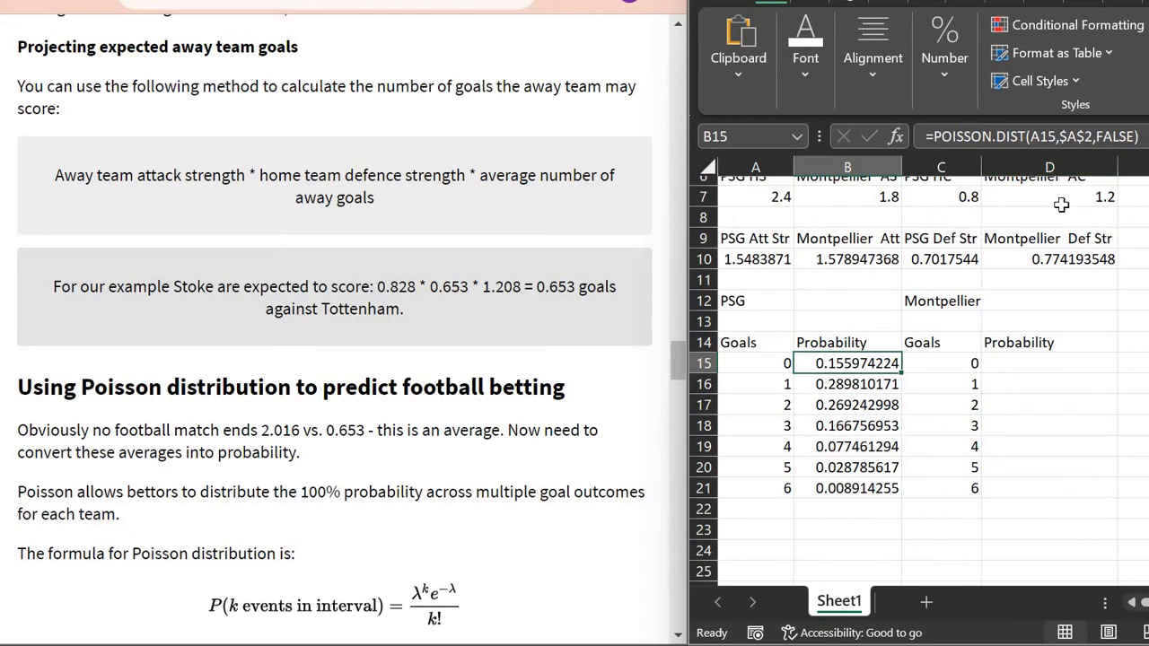
key("ctrl+c")
key("Right")
key("Right")
key("ctrl+v")
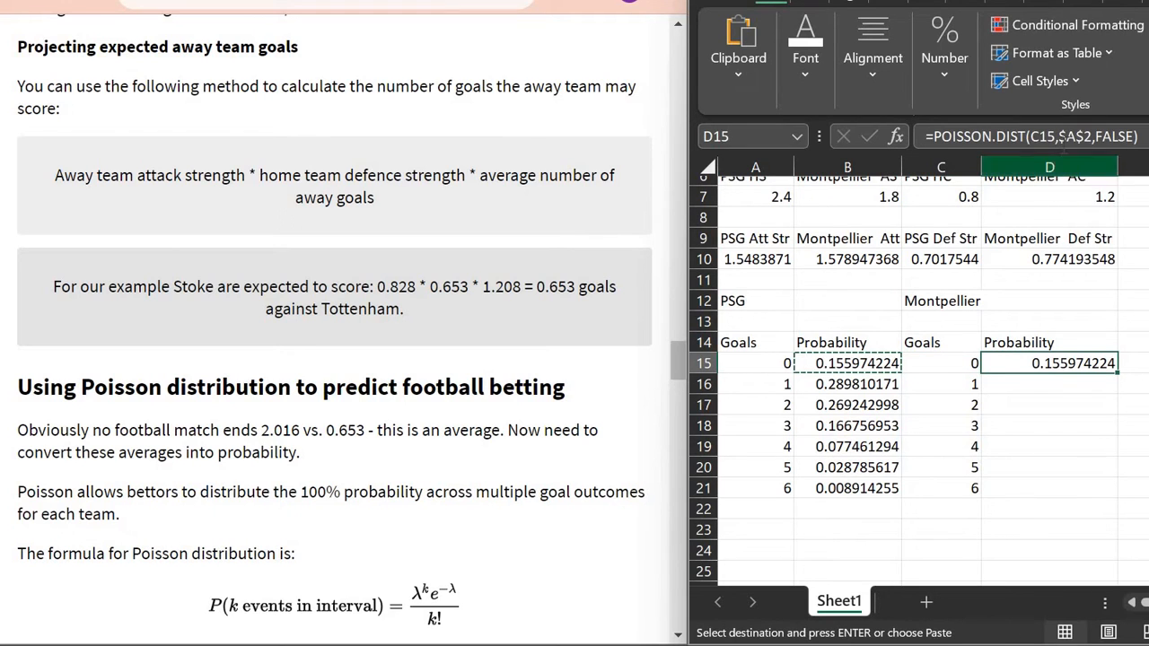
left_click(1074, 137)
key("BackSpace")
type("B")
scroll(938, 324, "up", 2)
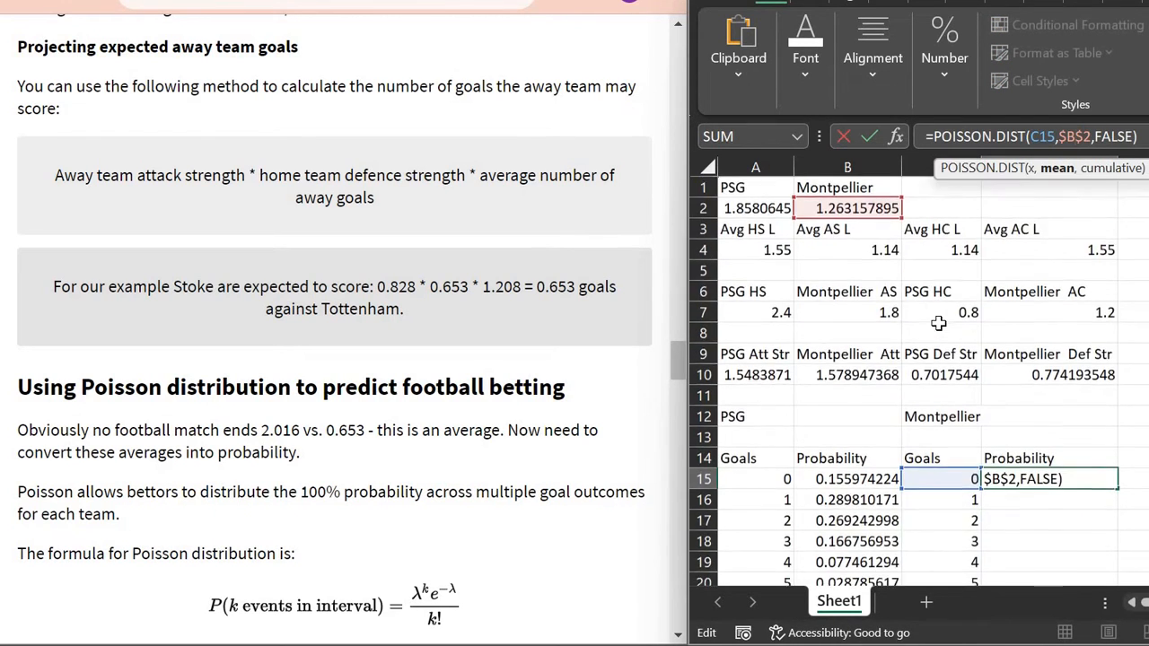
key("Return")
left_click(1110, 485)
left_click_drag(1118, 491, 1118, 548)
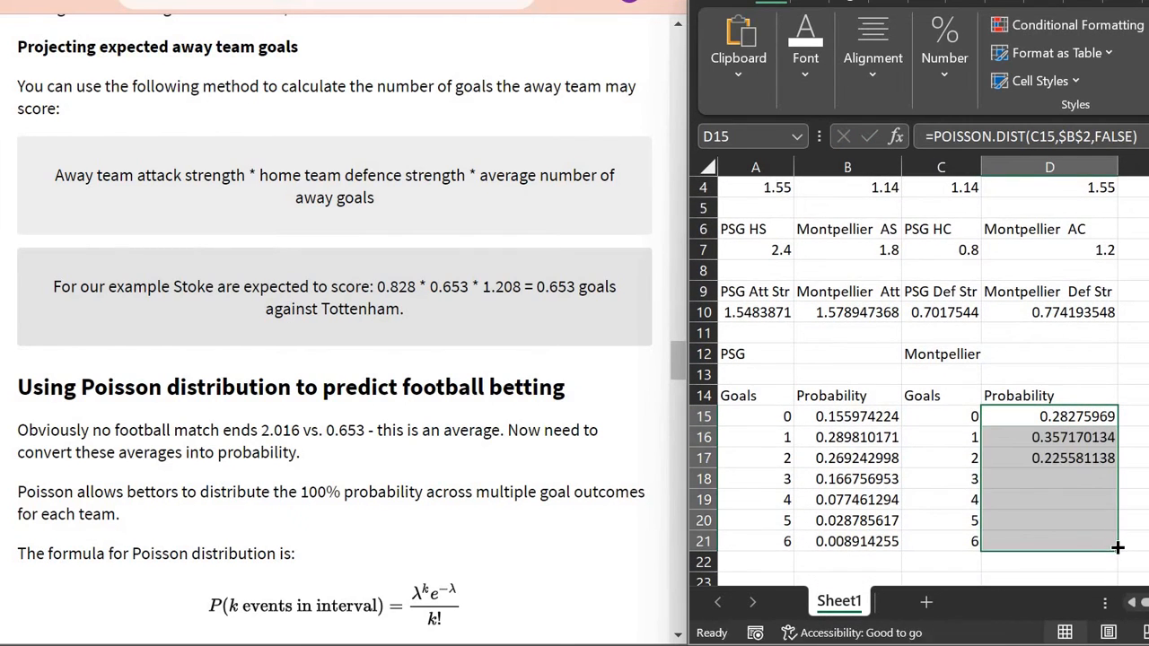
left_click(849, 416)
scroll(771, 401, "down", 3)
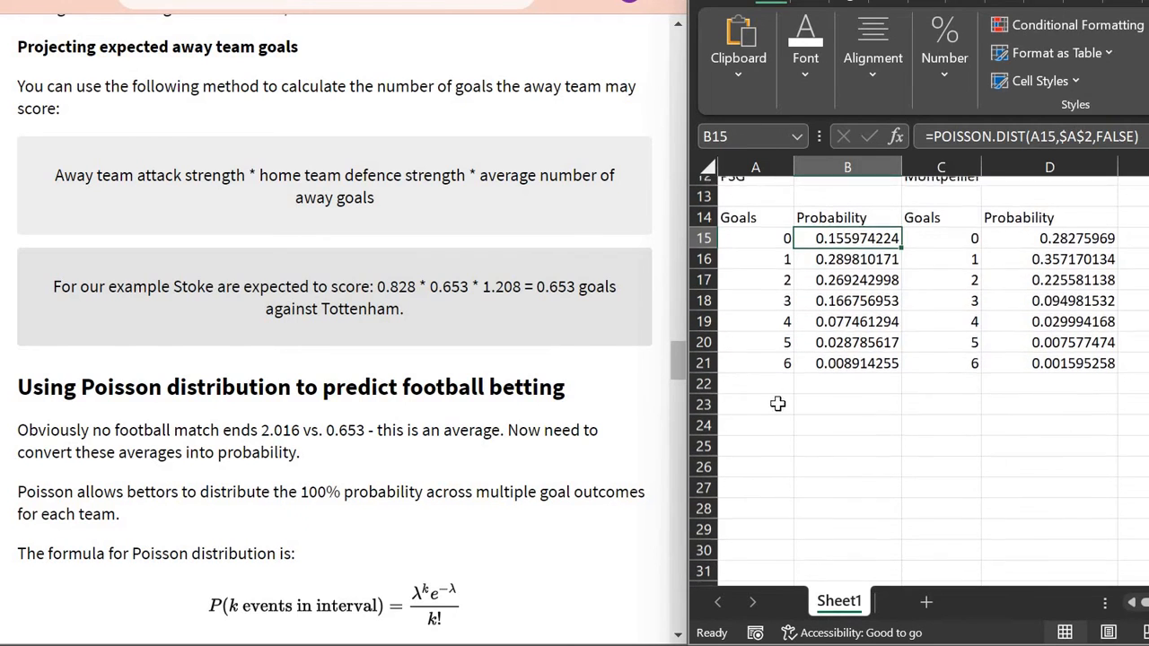
left_click(771, 402)
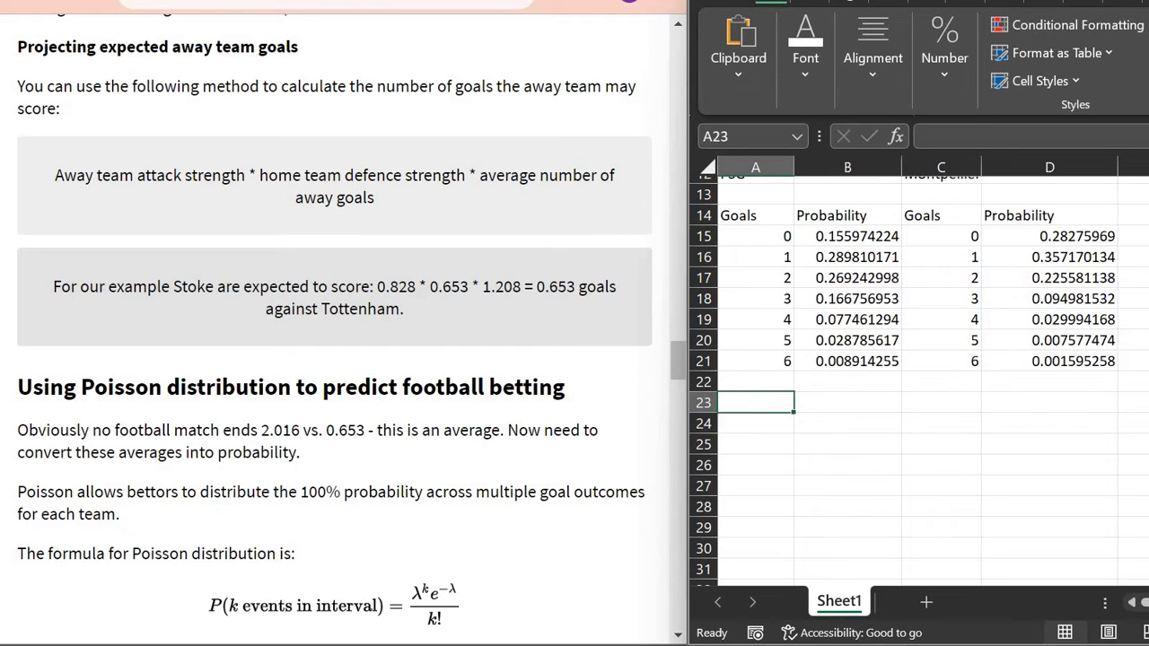
Step: Maximize Excel and label the grid: =A1 (PSG) in A24 and =B1 (Montpellier) in B23
left_click(1148, 2)
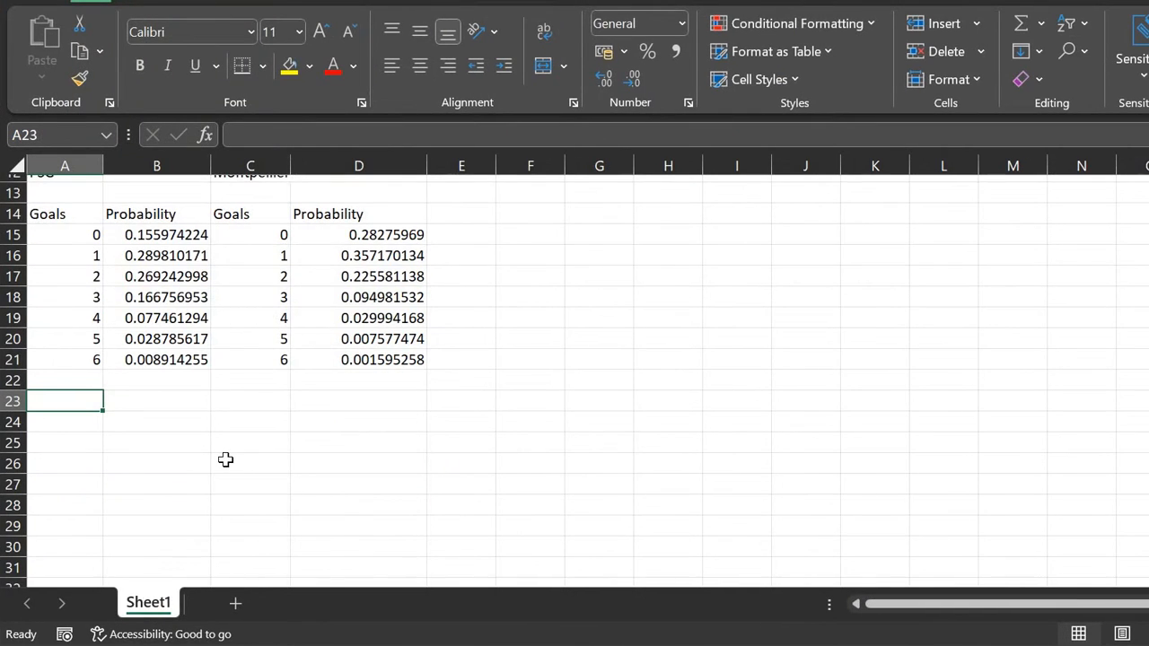
key("Down")
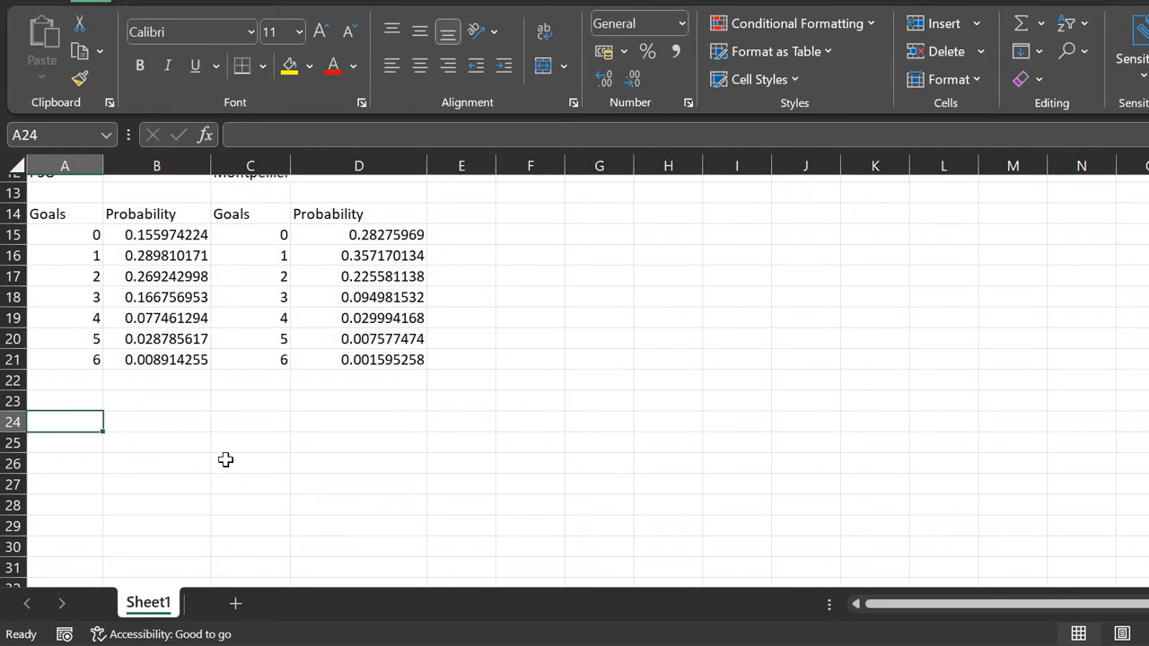
type("=")
scroll(135, 287, "up", 4)
left_click(67, 186)
key("Return")
key("Up")
key("Up")
key("Right")
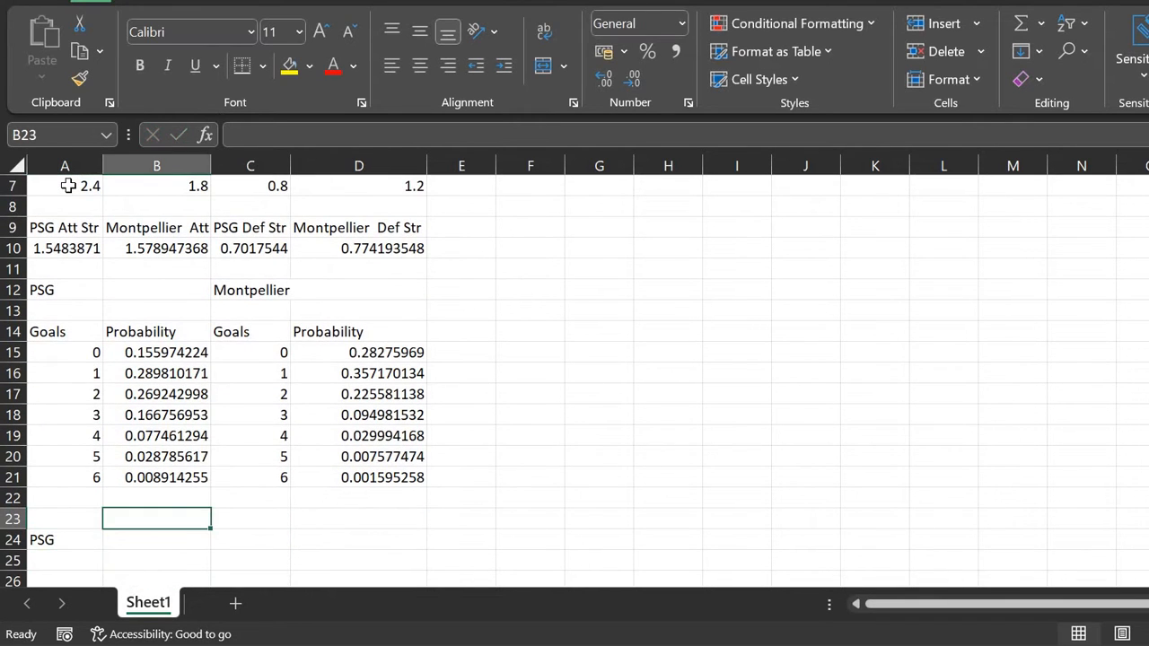
type("=")
key("Up")
key("Up")
key("Up")
key("Up")
key("Up")
key("Up")
key("Up")
key("Up")
key("Up")
key("Up")
key("Up")
key("Up")
key("Up")
key("Up")
key("Up")
key("Up")
key("Up")
key("Up")
key("Up")
key("Up")
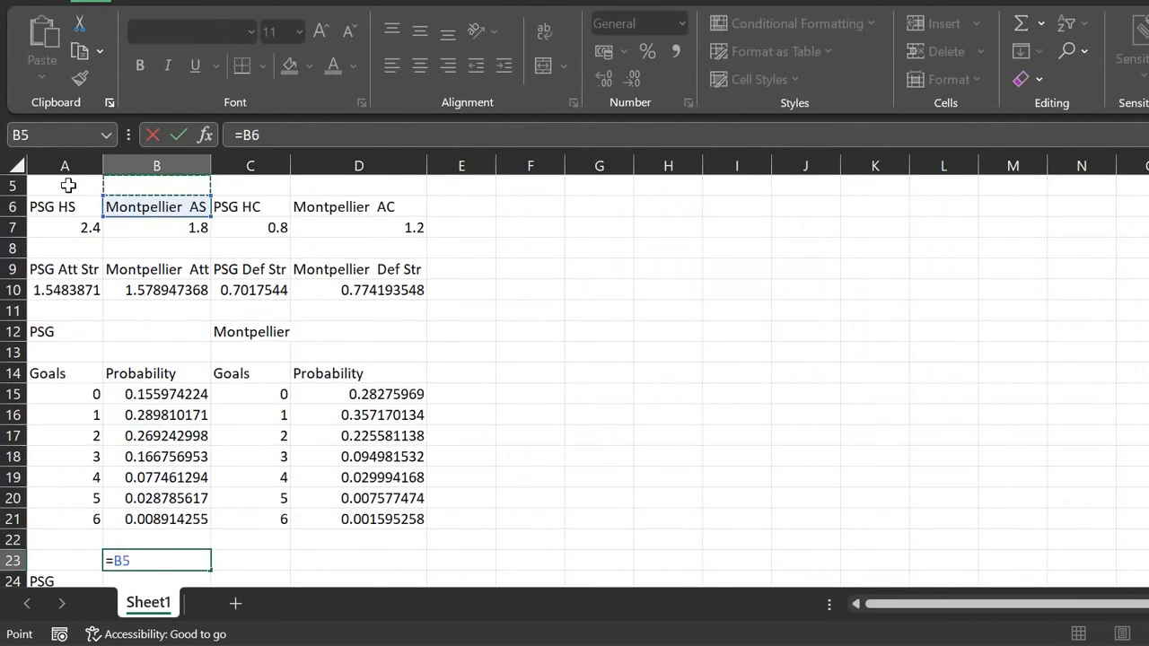
key("Return")
scroll(82, 410, "down", 3)
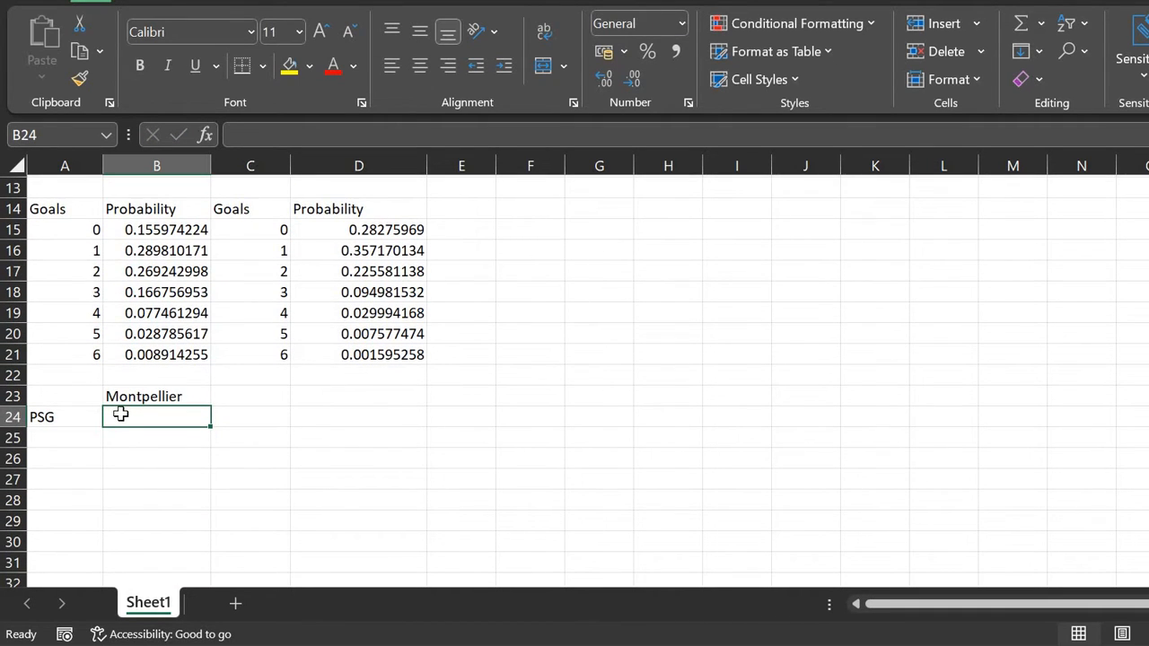
Step: Enter PSG goal counts 0 through 6 down A25:A31
key("Left")
key("Down")
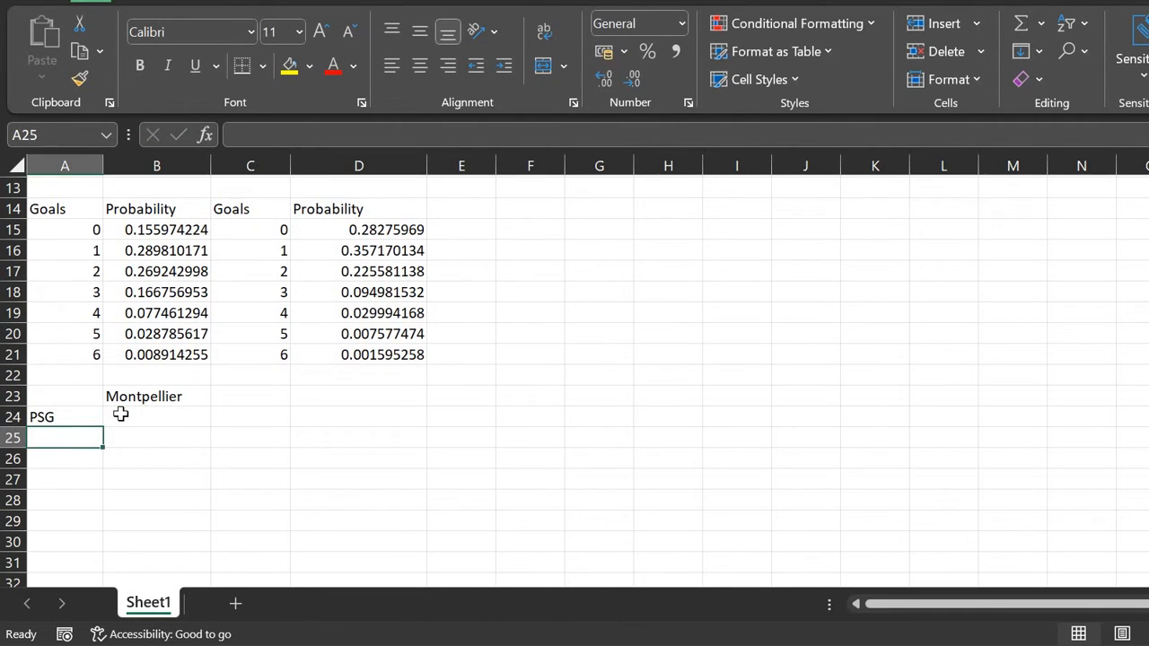
type("0")
key("Return")
type("1")
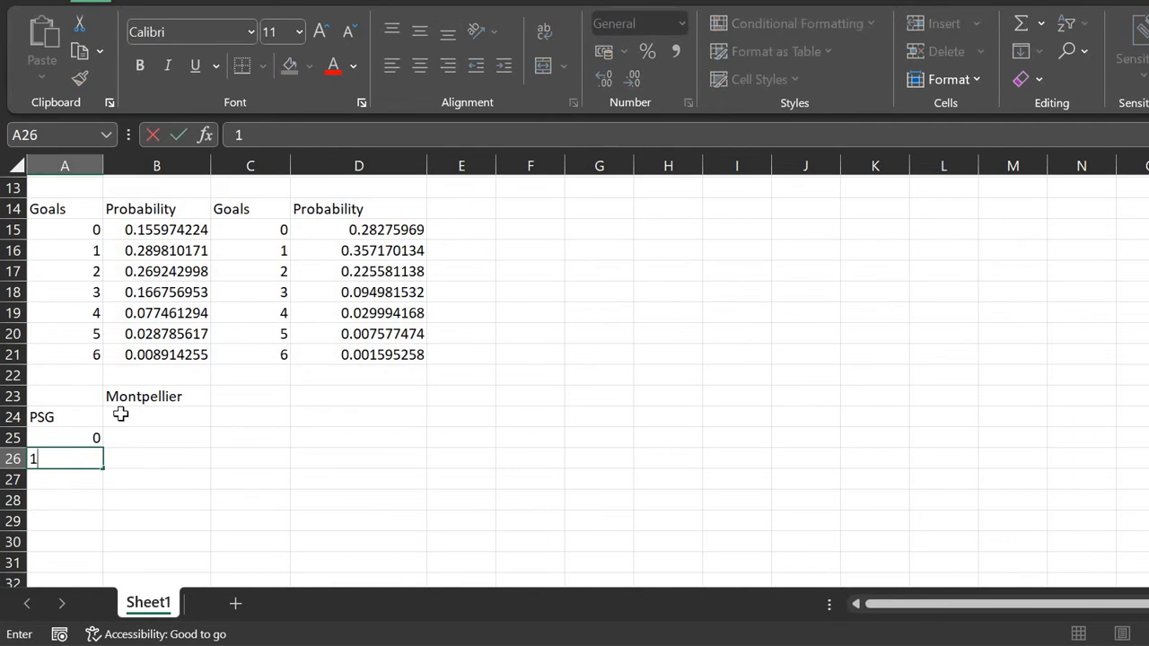
key("Return")
type("2")
key("Return")
type("3 4")
key("Return")
type("5 6")
key("Return")
Step: Enter Montpellier goal counts 0 through 6 across B24:H24
key("Up")
key("Up")
key("Up")
key("Up")
key("Up")
key("Up")
key("Up")
key("Up")
key("Right")
type("0")
key("Tab")
type("1")
key("Tab")
type("2")
key("Tab")
type("3\t4")
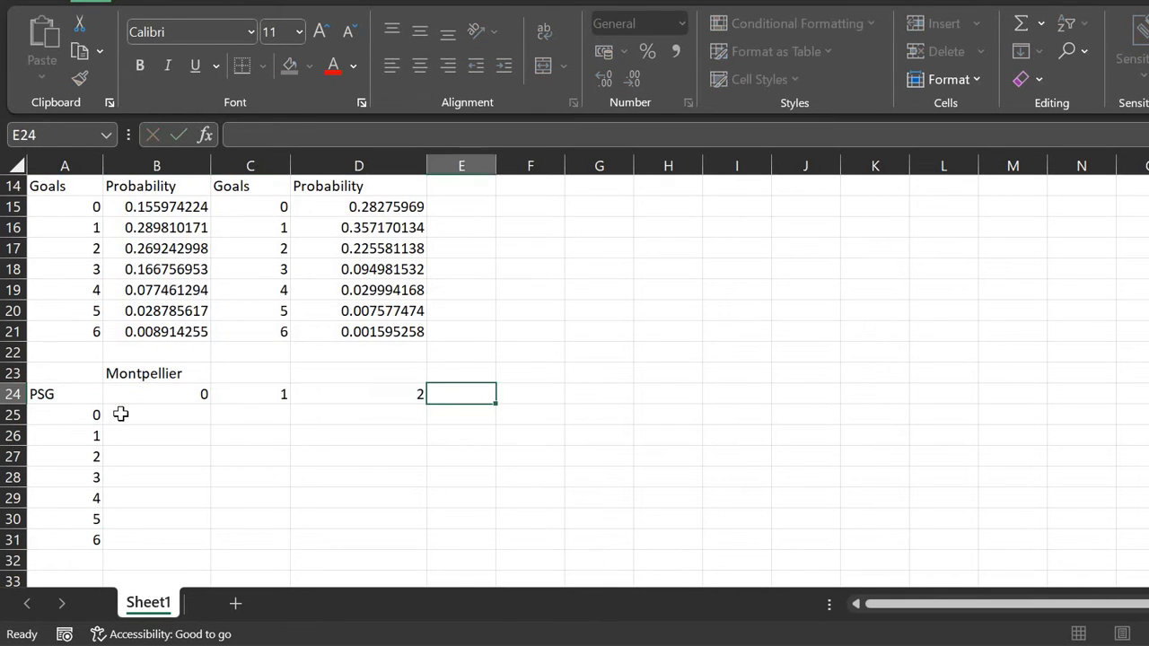
key("Tab")
type("5")
key("Tab")
type("6")
key("Left")
key("Left")
key("Left")
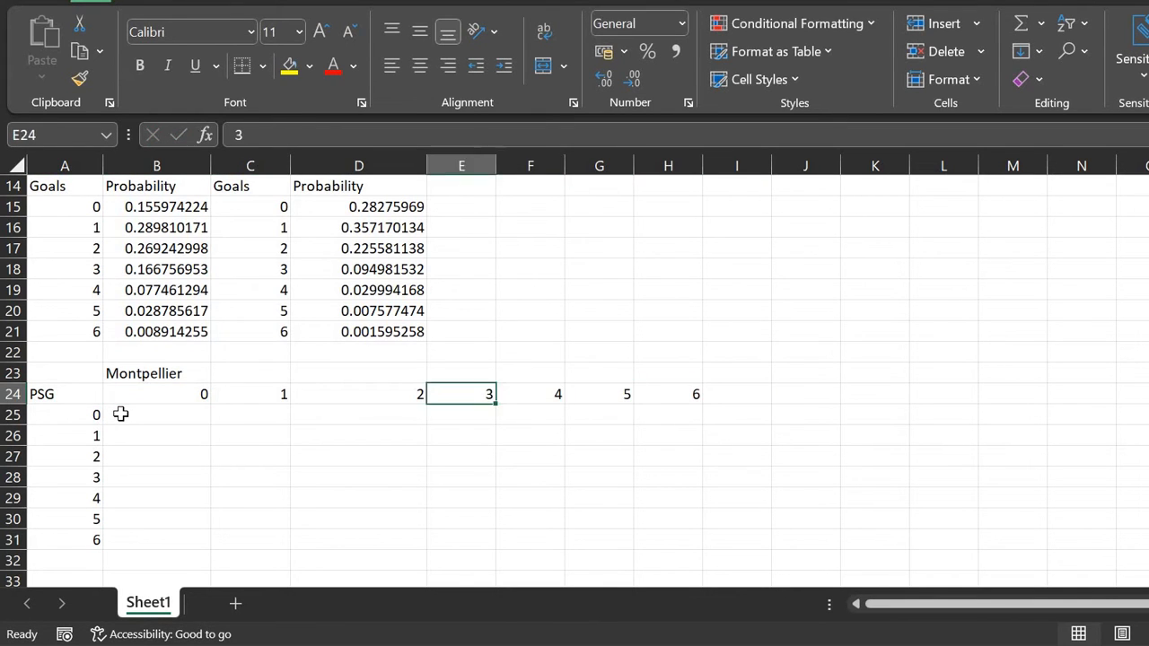
key("Left")
key("Left")
key("Left")
key("Down")
key("Down")
key("Right")
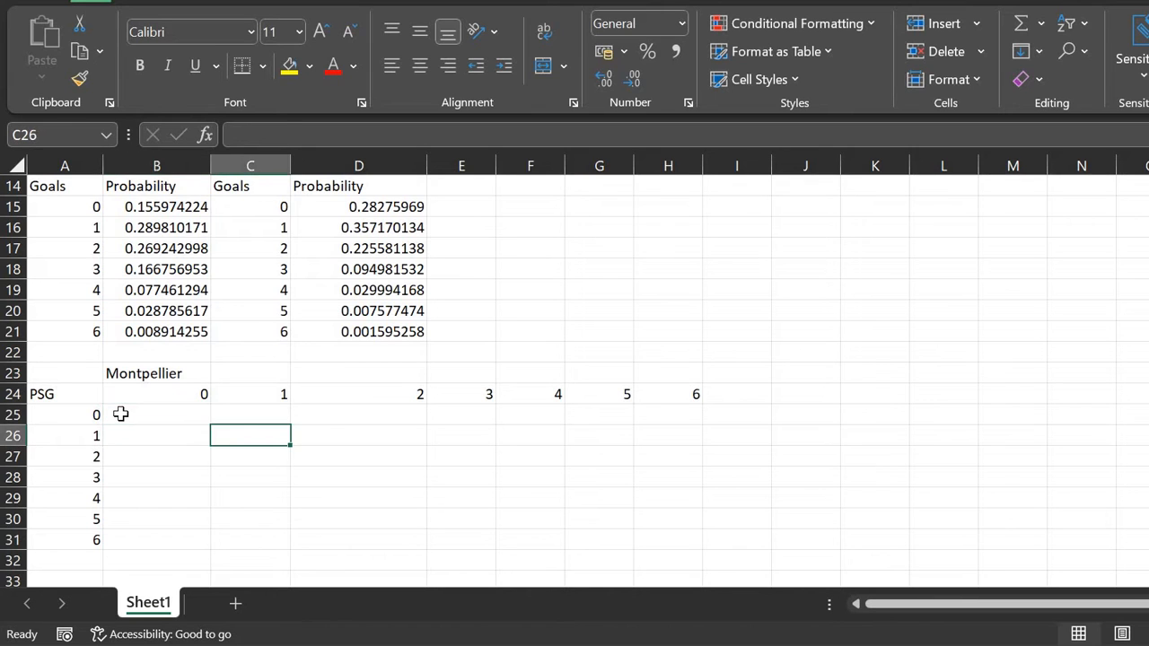
key("Down")
key("Left")
Step: Enter =B15*D15 in B25 as the 0–0 scoreline probability
key("Up")
key("Up")
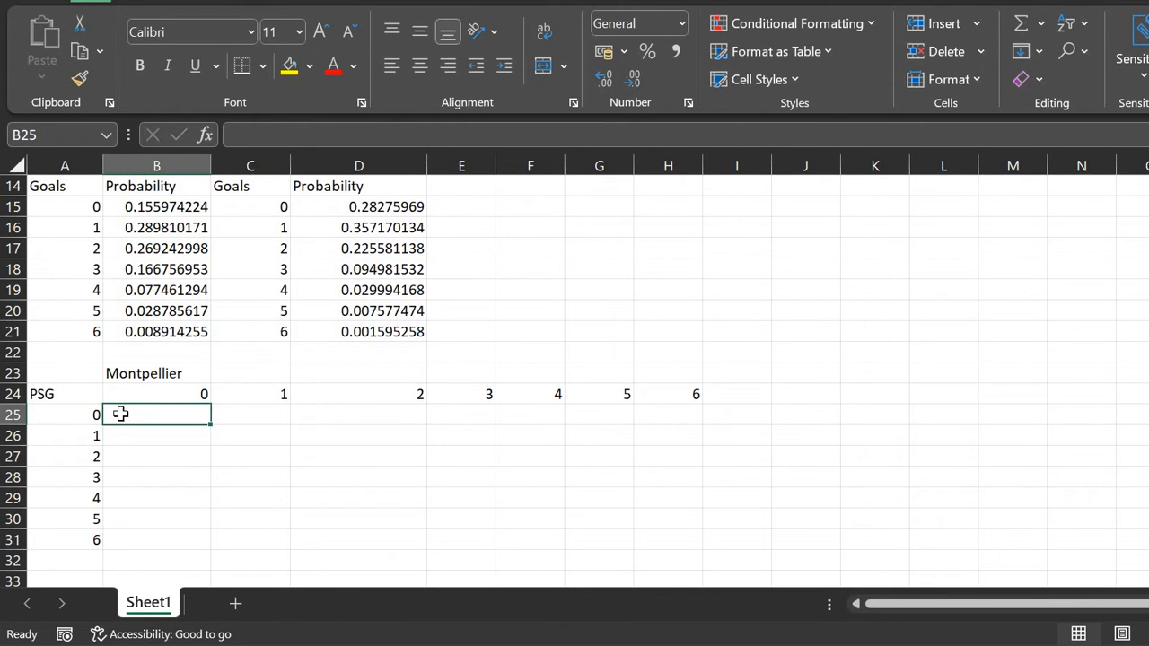
type("=")
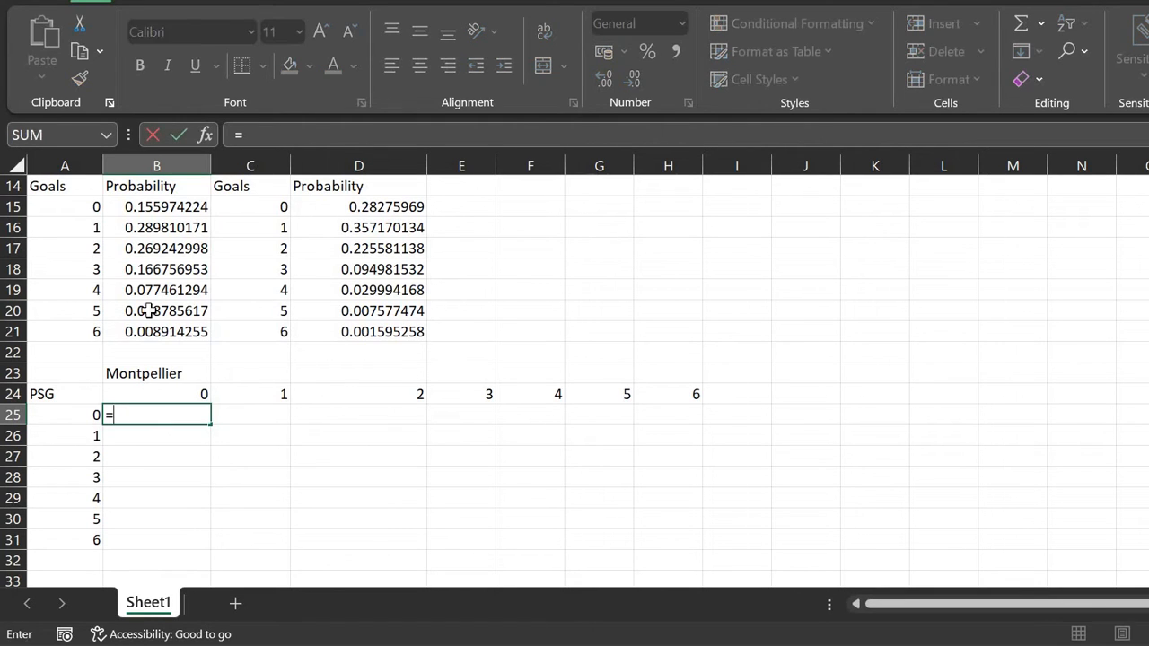
left_click(147, 202)
type("*")
left_click(305, 206)
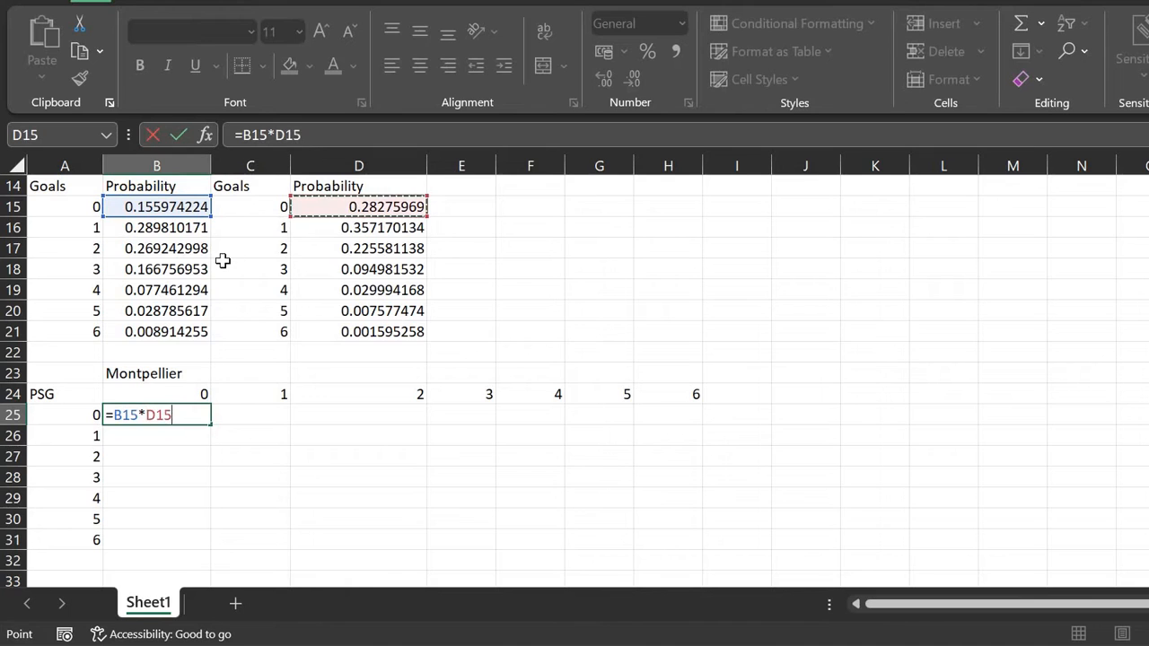
scroll(222, 261, "up", 1)
scroll(223, 260, "up", 2)
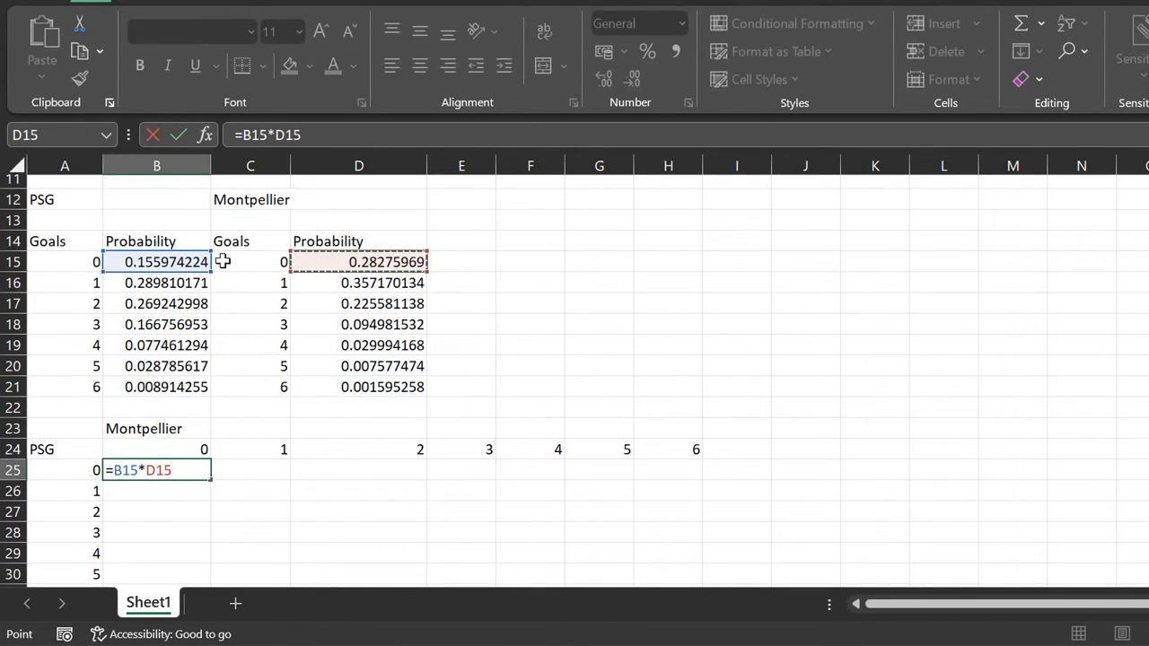
key("Return")
key("Up")
scroll(212, 470, "down", 1)
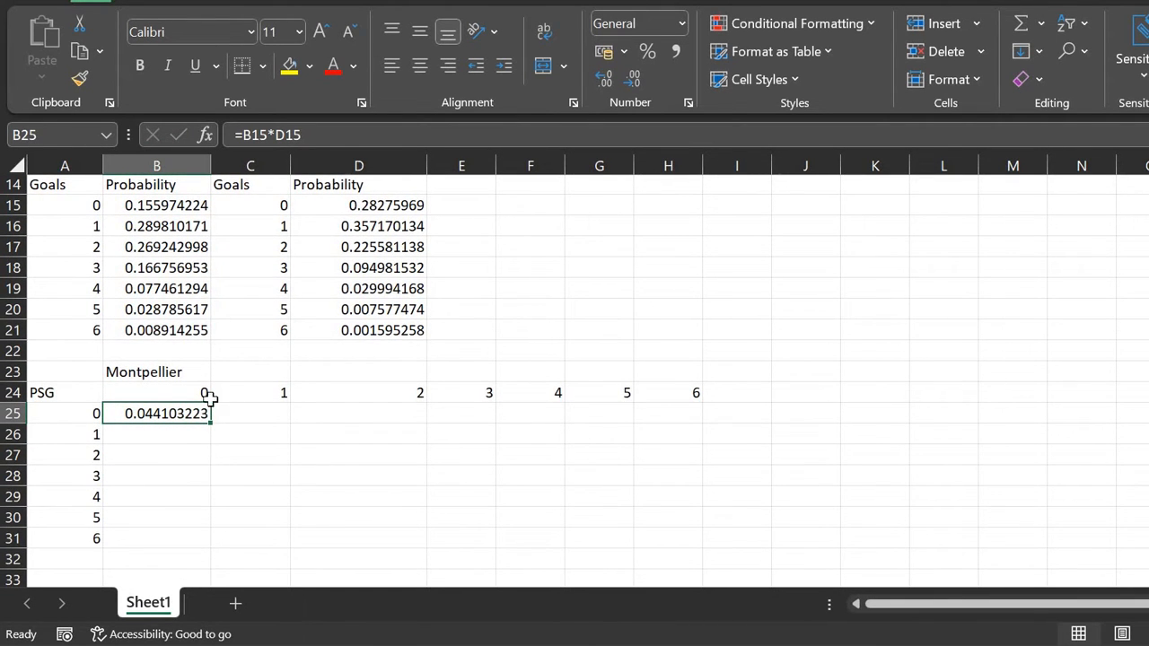
scroll(209, 473, "up", 1)
left_click(322, 134)
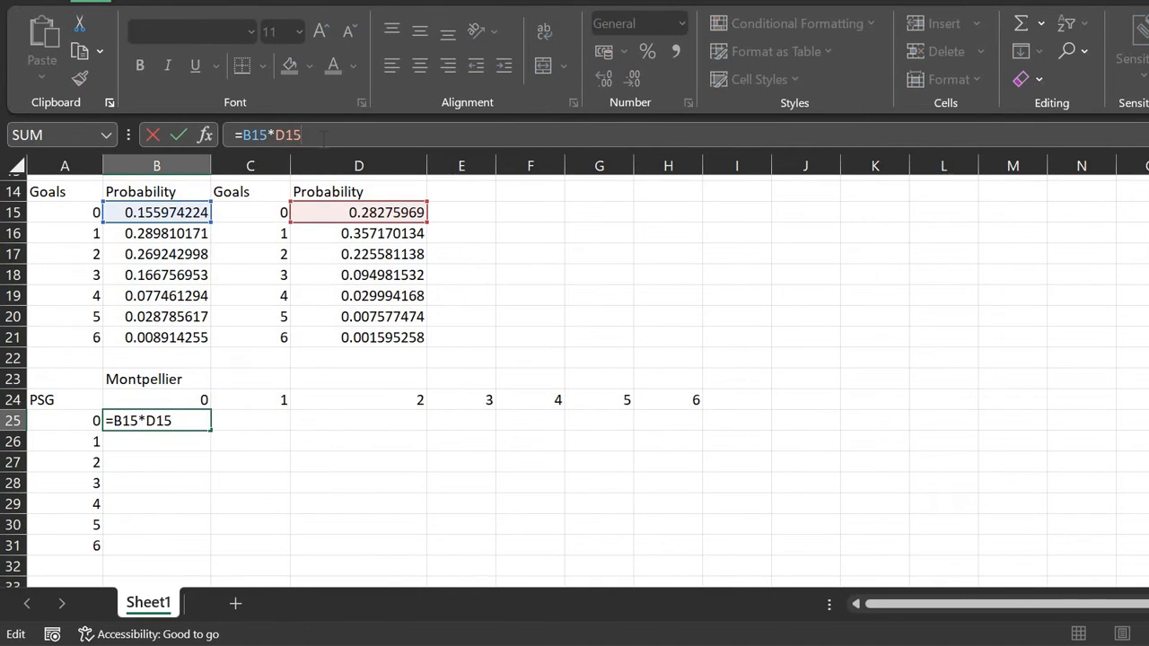
key("Return")
key("Up")
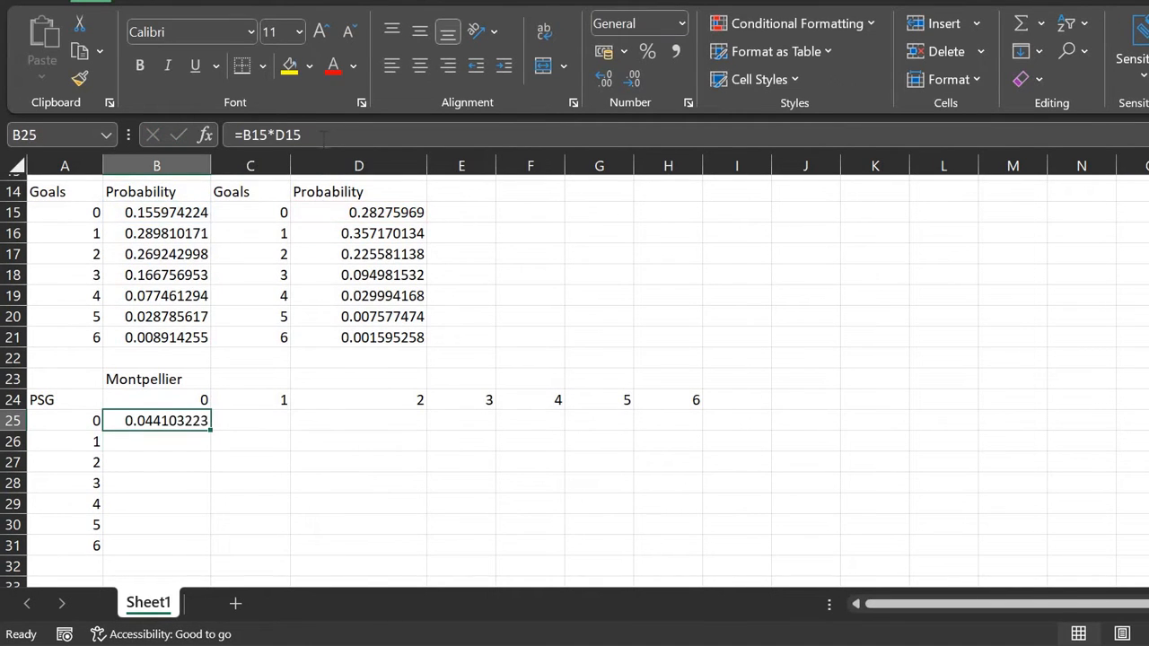
Step: Make D15 absolute in B25's formula and fill it down to B31
left_click(321, 135)
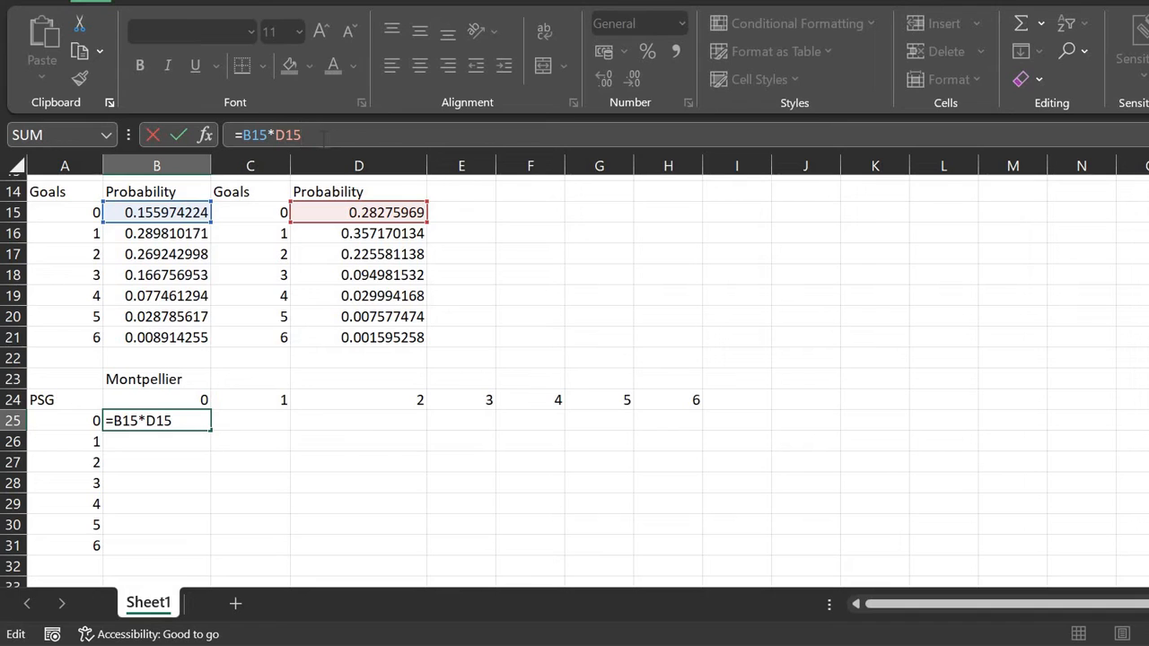
key("F4")
key("Return")
key("Up")
left_click_drag(210, 430, 213, 551)
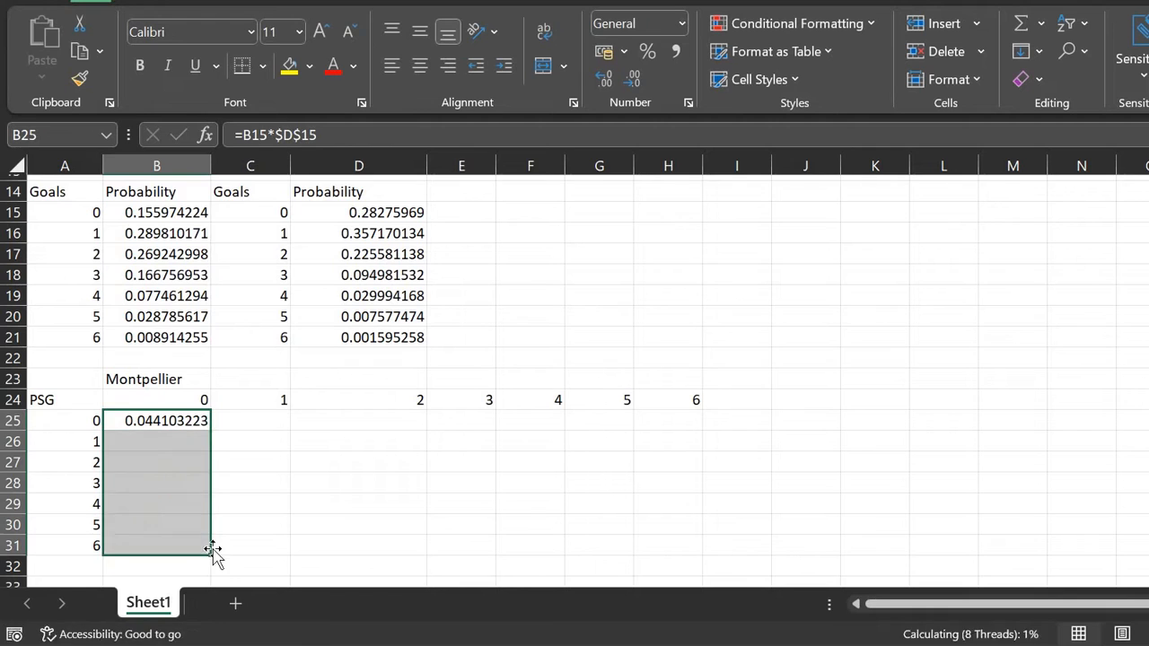
Step: Re-edit B25's formula to change the locking on the B15 reference
left_click(190, 420)
left_click(316, 136)
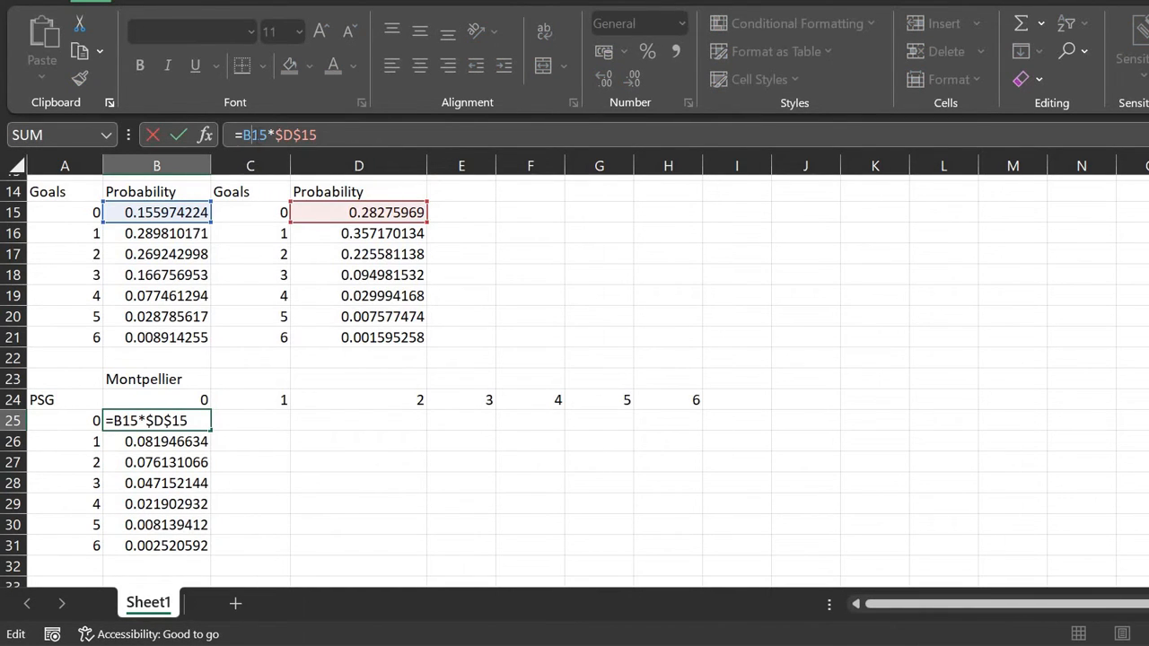
left_click(251, 135)
key("F4")
key("F4")
key("F4")
key("F4")
key("Return")
key("Up")
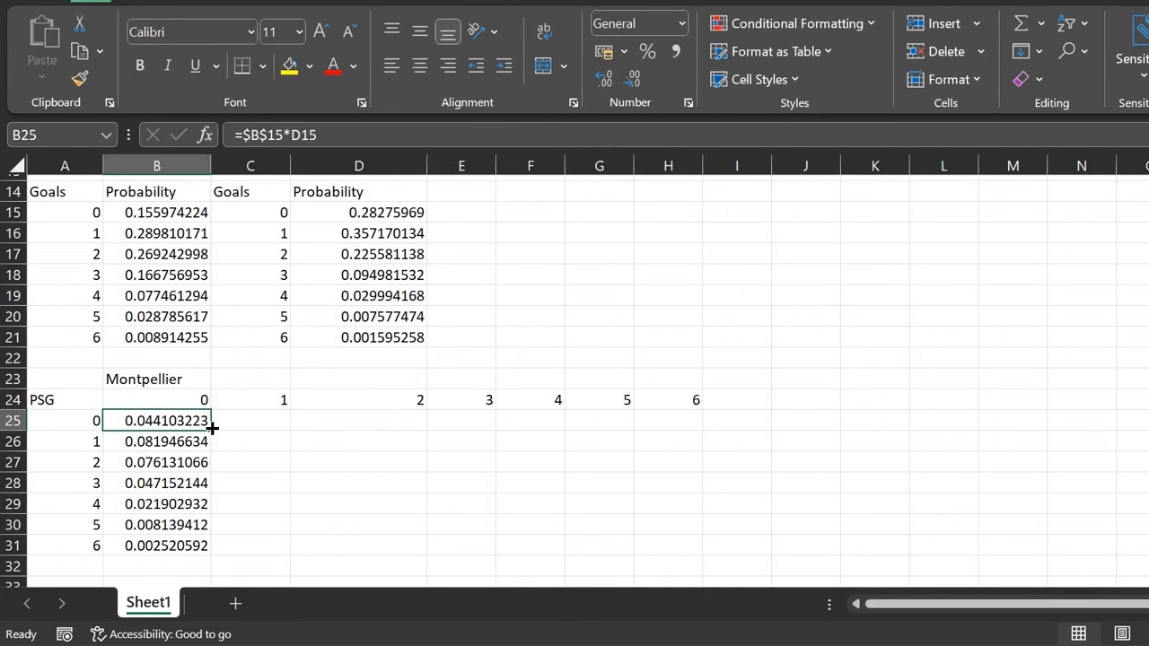
left_click(339, 136)
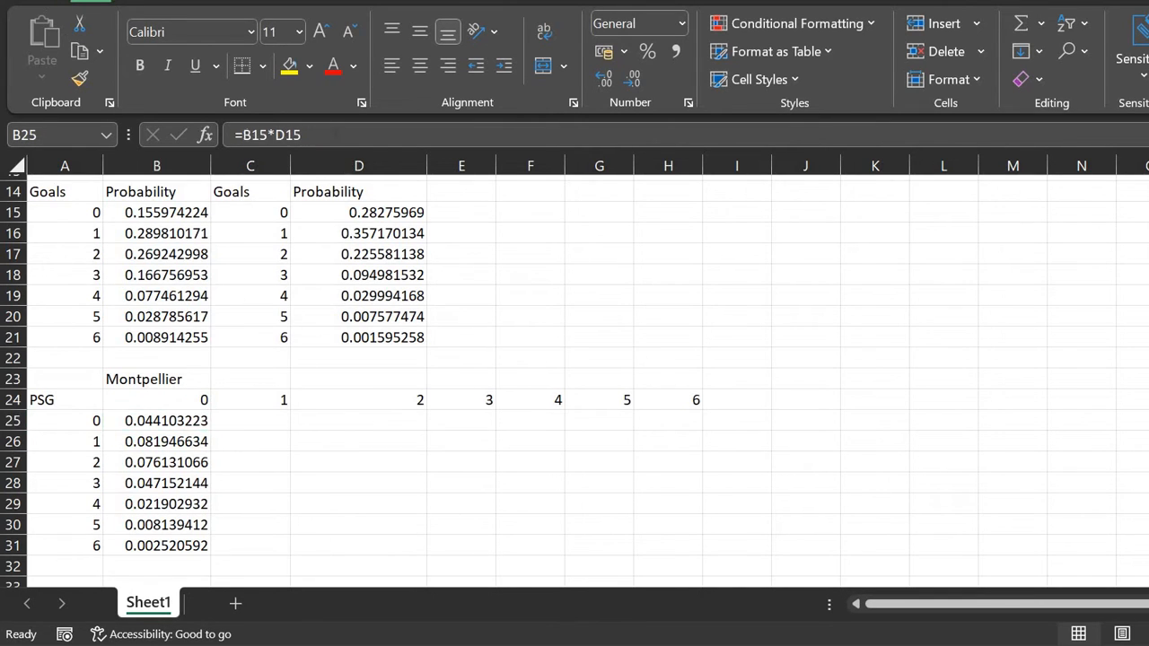
Step: Copy B25's formula into C25, D25 and E25, pointing it at D16, D17 and D18
left_click(331, 132)
key("ctrl+a")
key("Tab")
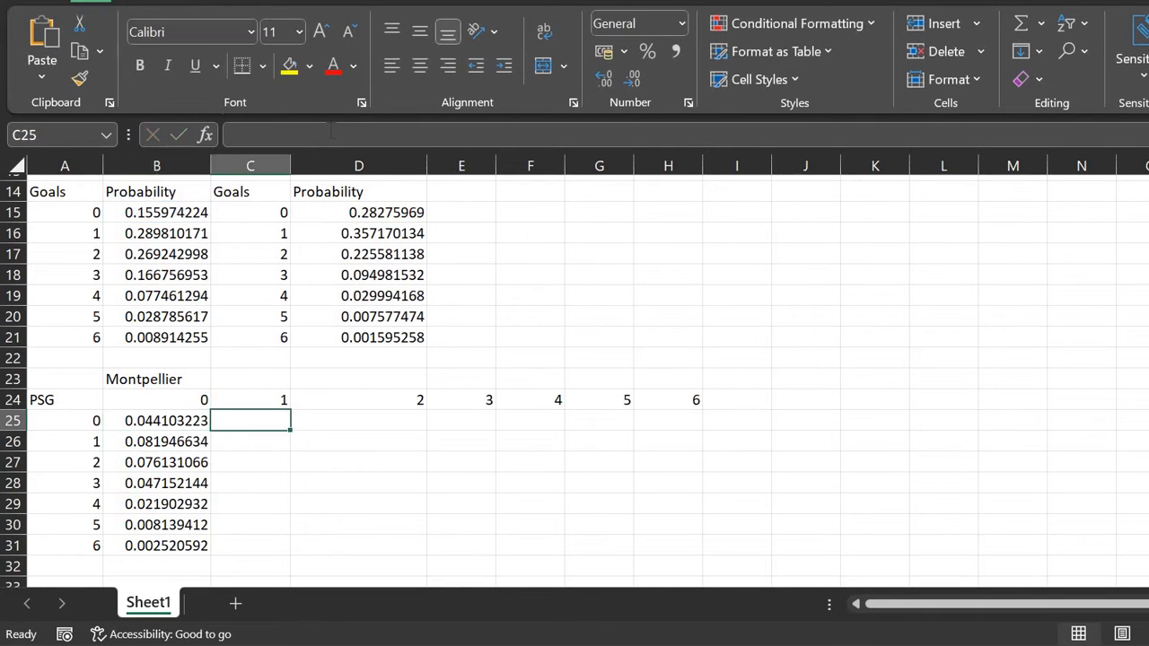
left_click(332, 132)
key("ctrl+v")
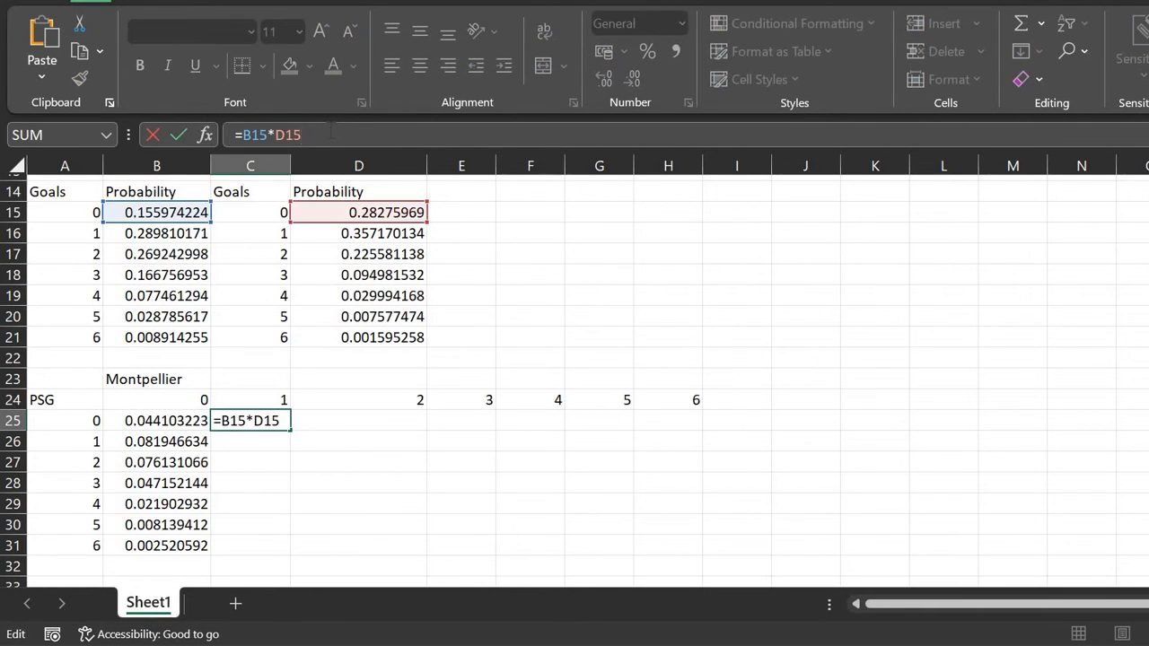
key("BackSpace")
type("6")
key("ctrl+Return")
key("Right")
left_click(331, 132)
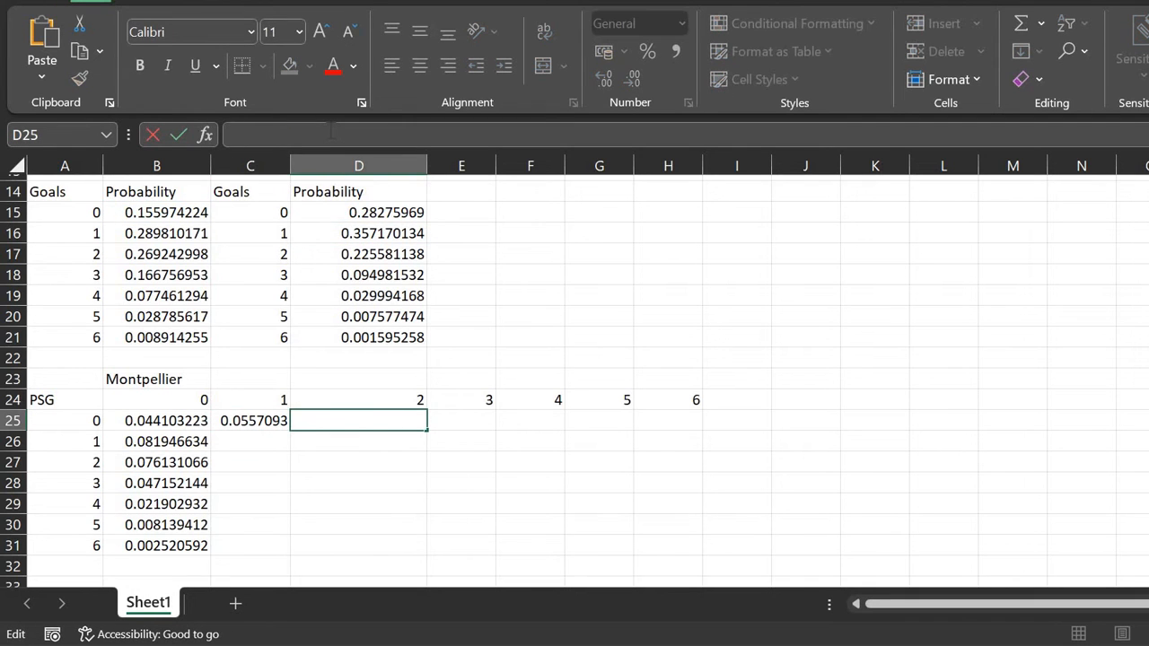
key("ctrl+v")
key("BackSpace")
type("7")
key("ctrl+Return")
key("Right")
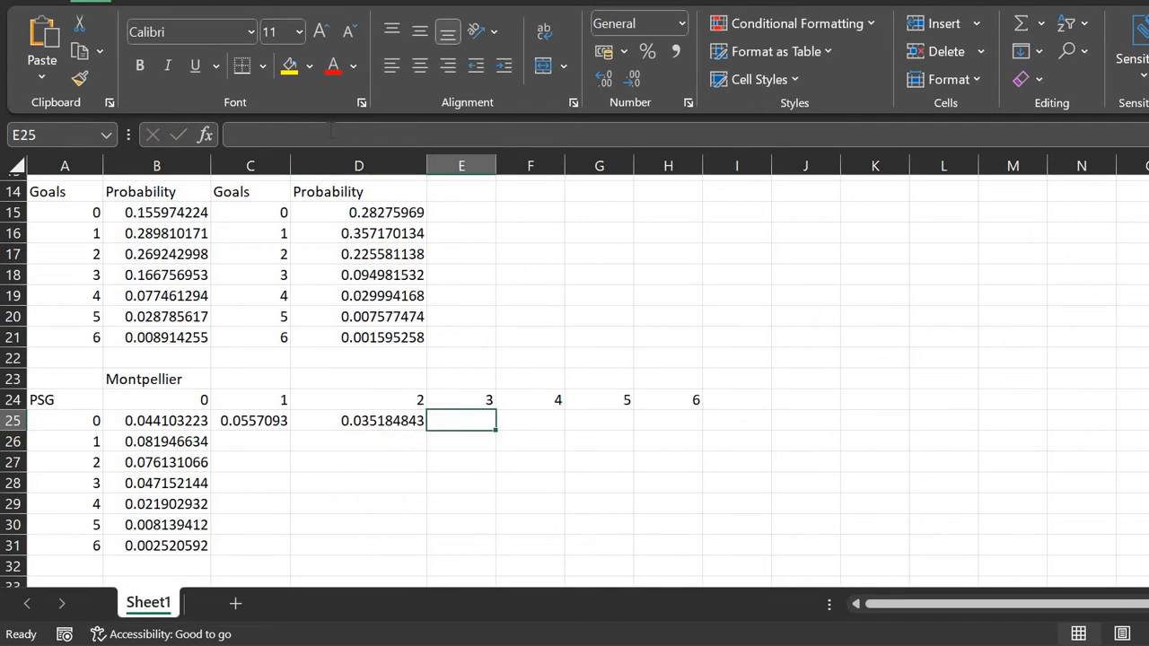
left_click(332, 132)
key("ctrl+v")
key("BackSpace")
type("8")
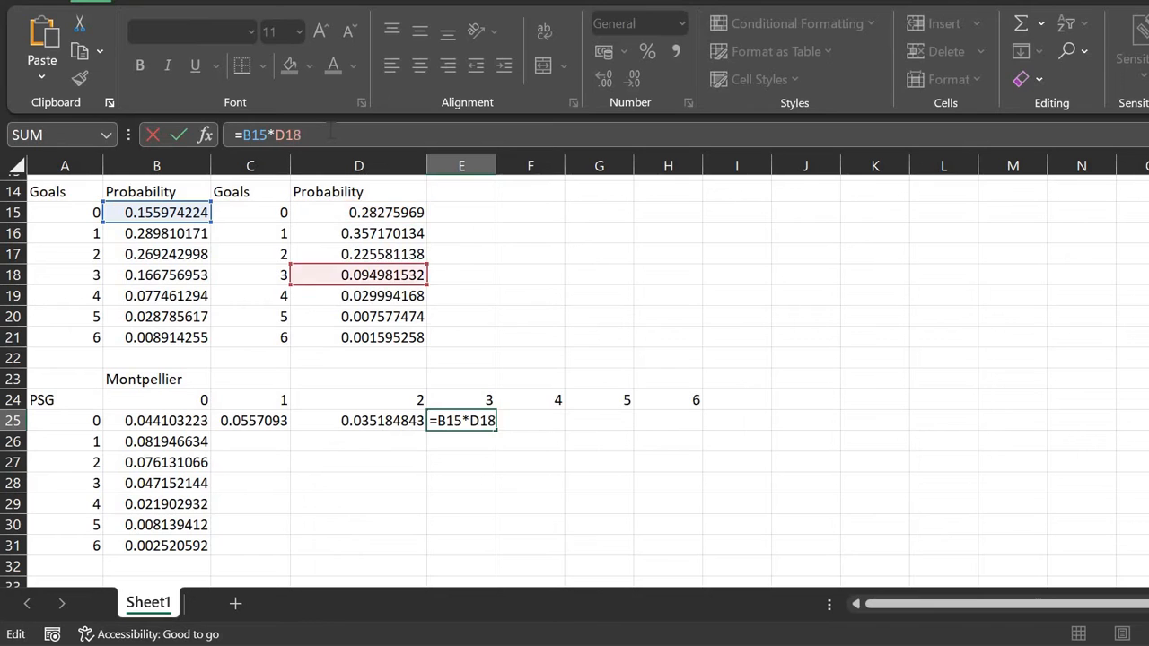
key("Return")
key("Up")
Step: Paste the formula into F25, G25 and H25 using D19, D20 and D21, ending at 0.000249
key("Right")
left_click(331, 132)
key("ctrl+v")
key("BackSpace")
type("9")
key("Tab")
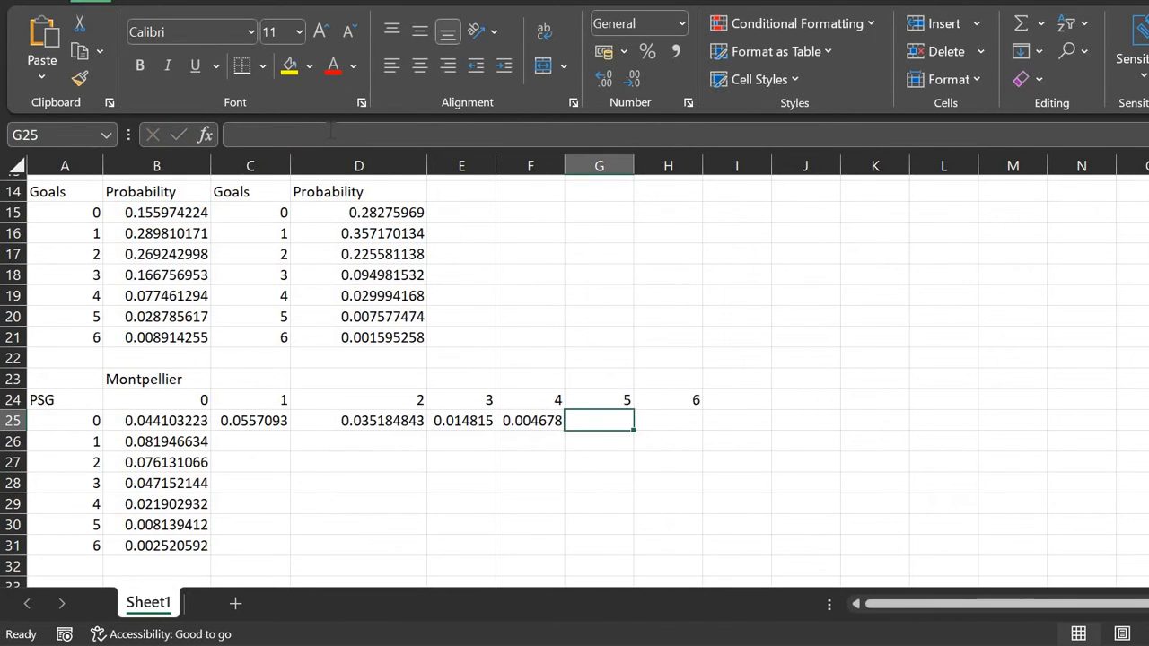
left_click(330, 131)
key("ctrl+v")
key("BackSpace")
key("BackSpace")
type("20")
key("Tab")
left_click(331, 131)
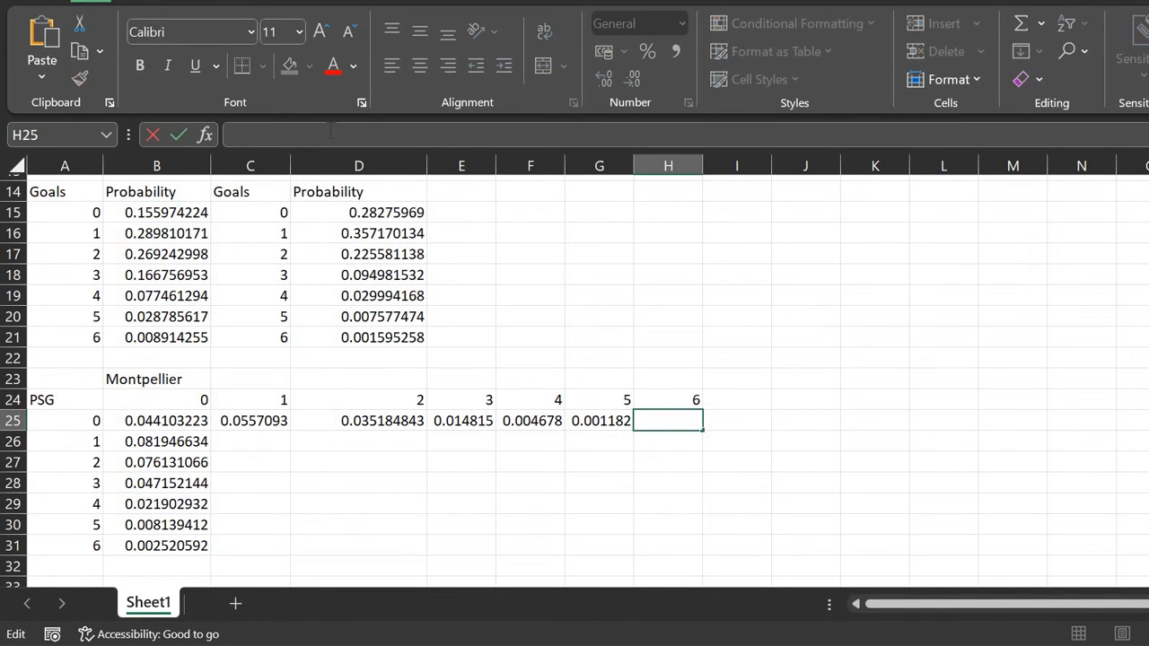
key("ctrl+v")
key("BackSpace")
key("BackSpace")
type("21")
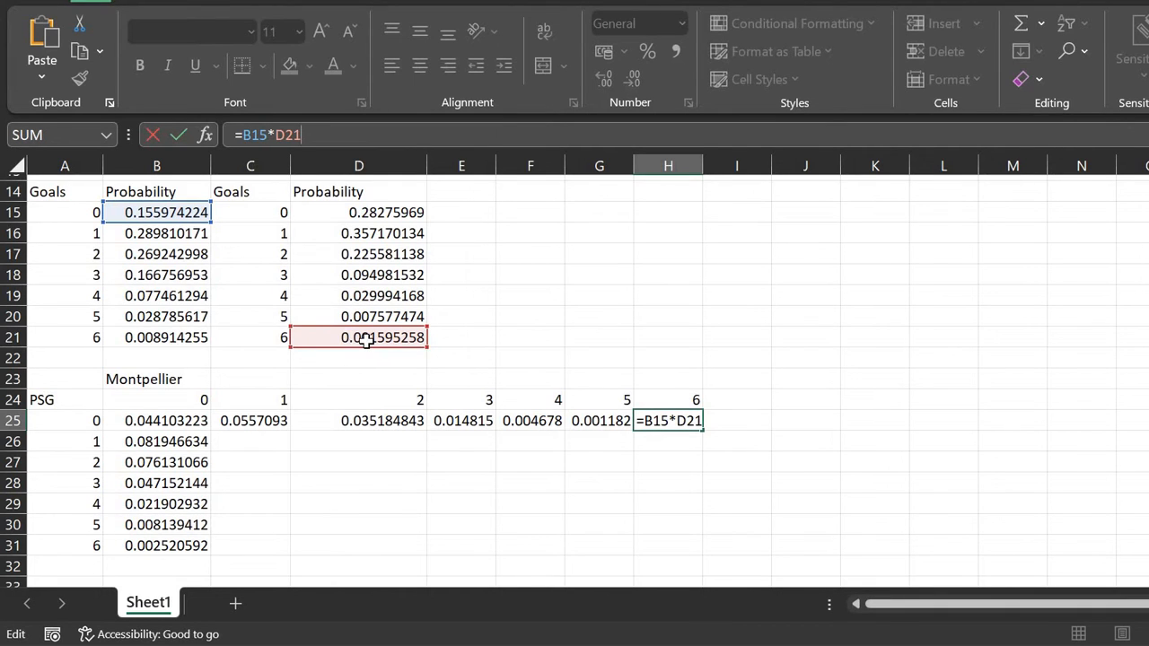
key("ctrl+Return")
key("Left")
key("Left")
key("Left")
key("Left")
key("Left")
key("Left")
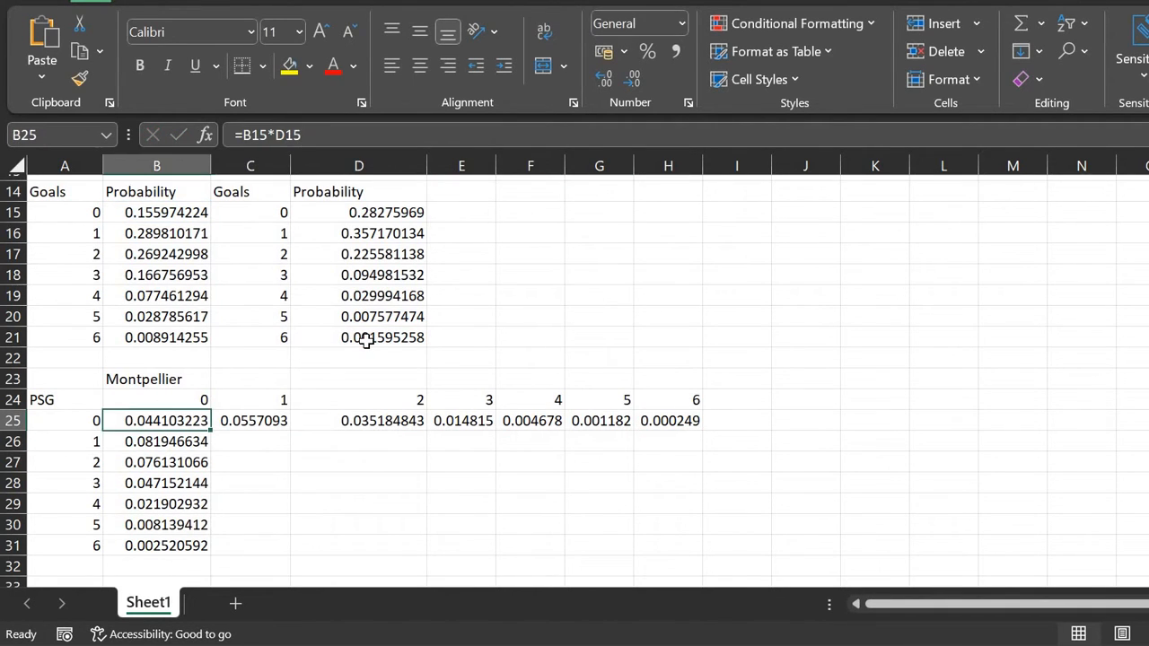
key("Right")
Step: Lock the D16 and D17 references in C25 and D25 and fill both columns to row 31
left_click(391, 135)
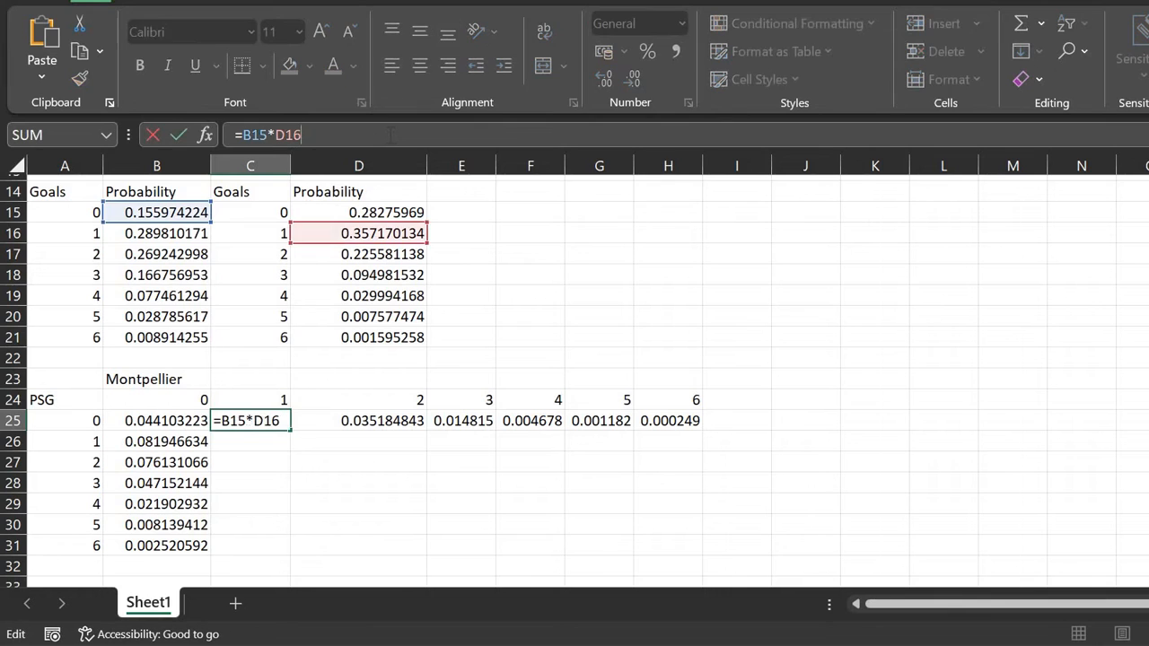
key("F4")
key("Return")
left_click(280, 424)
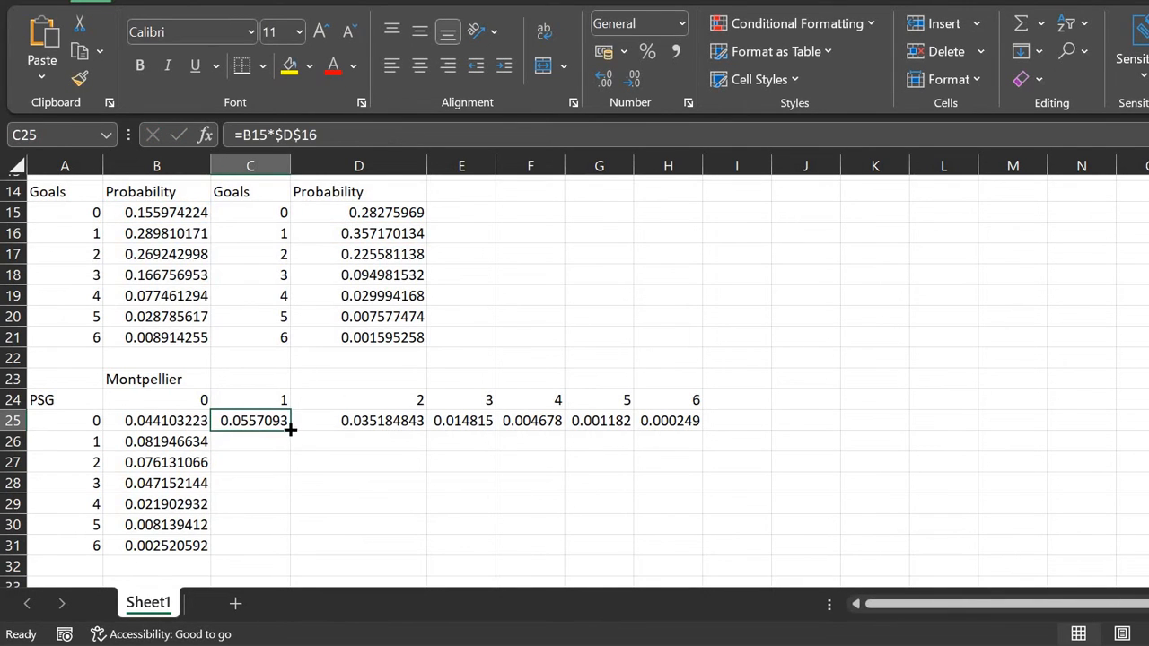
double_click(290, 429)
left_click(333, 419)
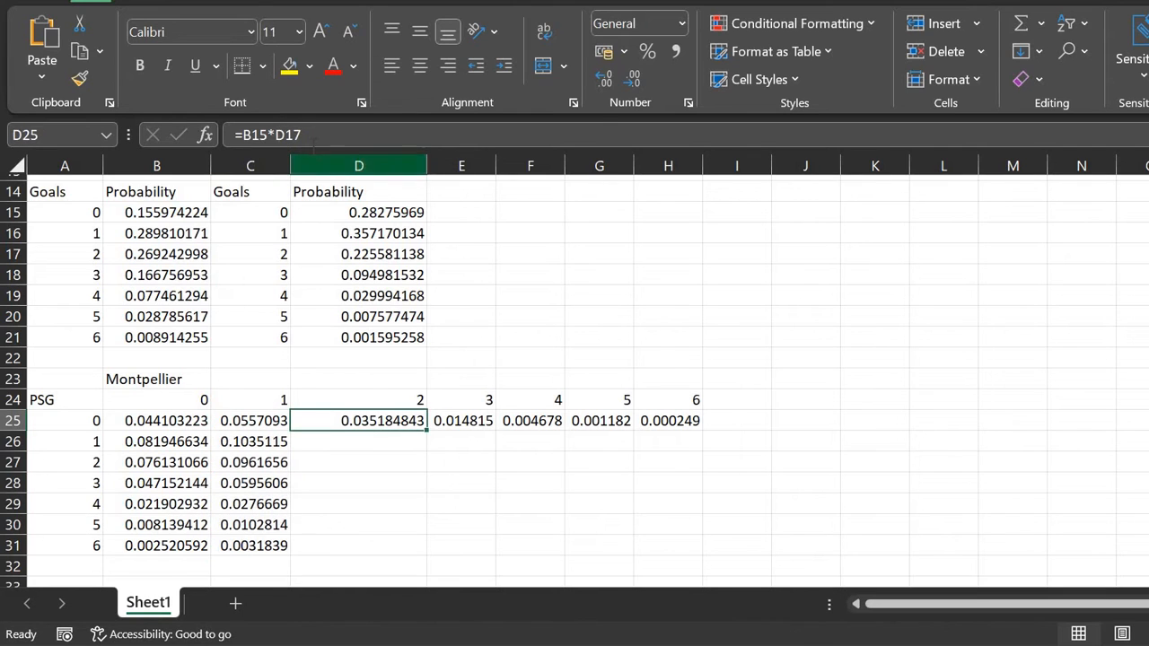
left_click(312, 136)
key("F4")
key("Return")
key("Up")
double_click(428, 431)
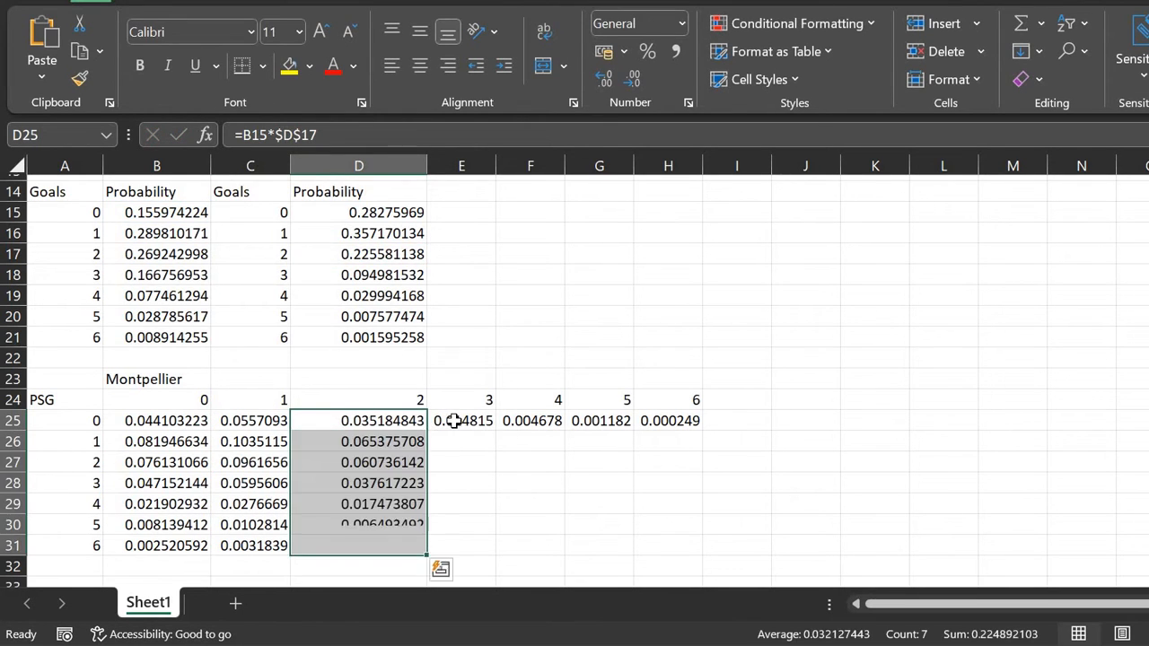
Step: Lock D18 in E25 and D19 in F25, then fill columns E and F to row 31
key("Right")
left_click(296, 135)
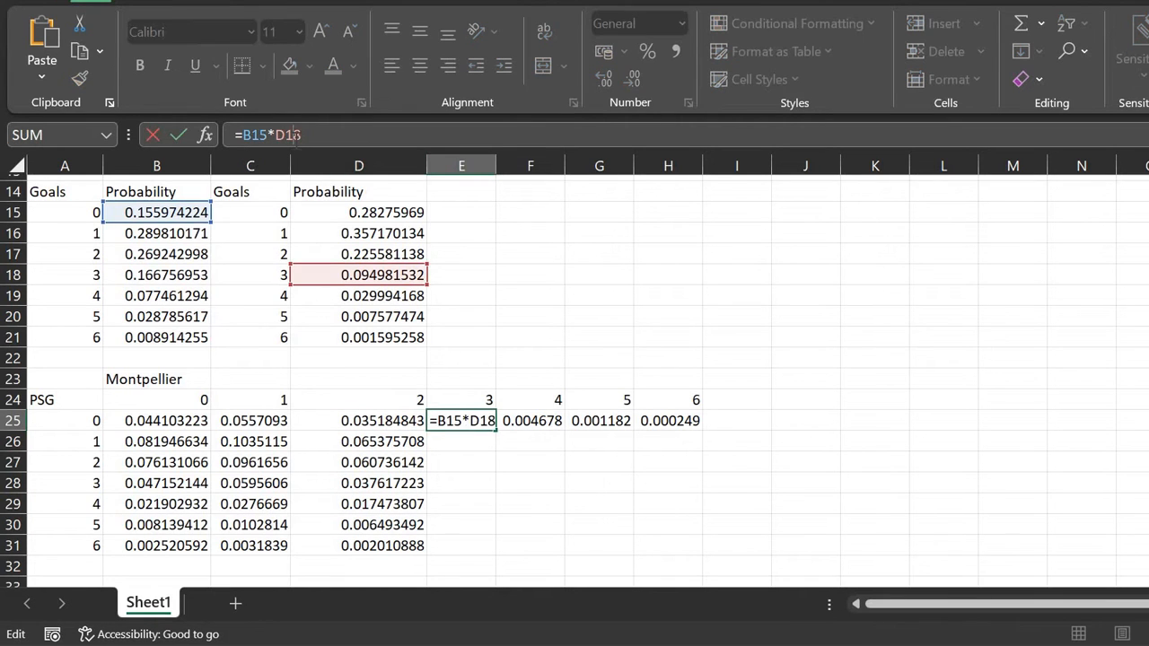
key("F4")
key("Return")
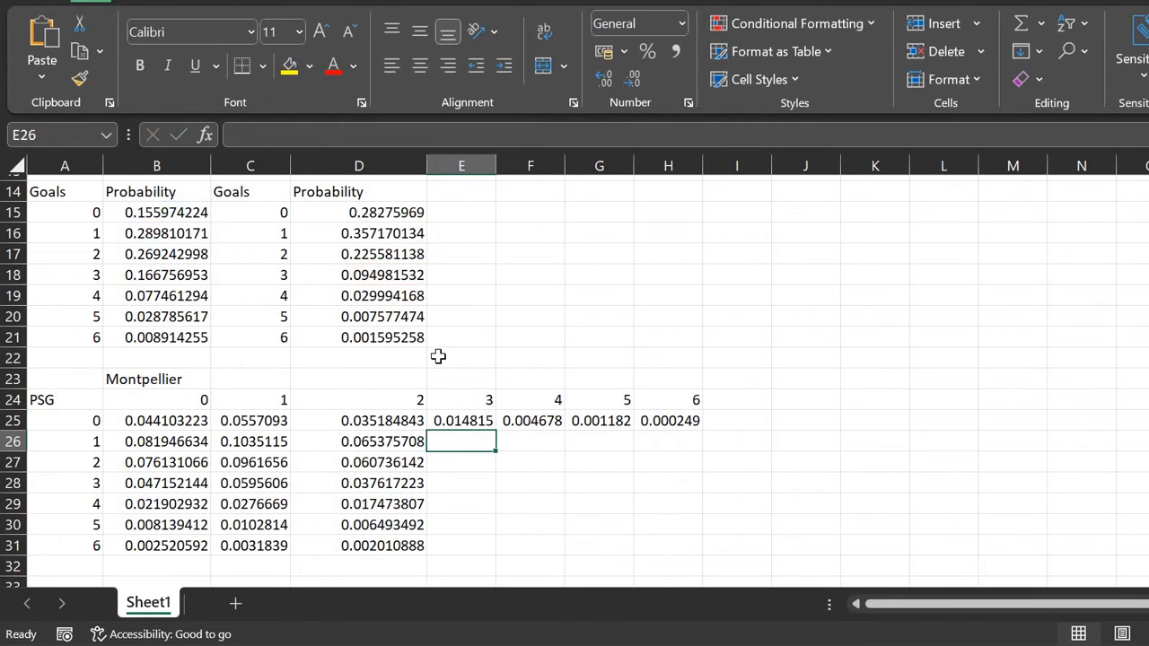
left_click(478, 424)
key("Delete")
key("ctrl+z")
left_click(492, 427)
double_click(495, 431)
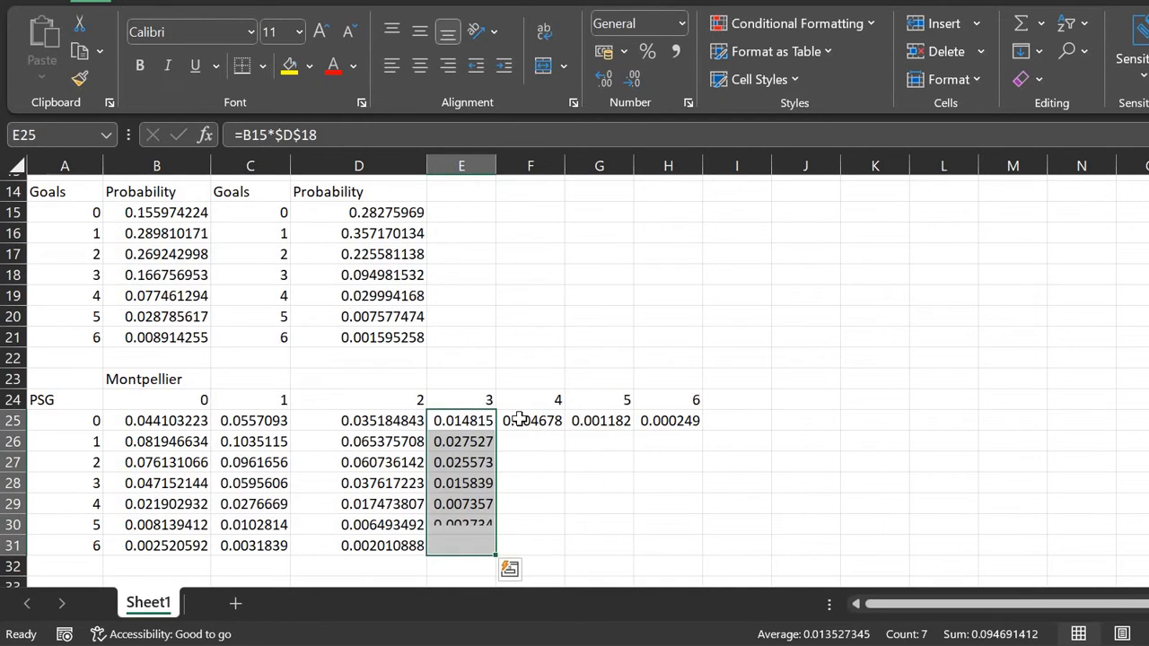
key("Right")
key("F2")
key("F4")
key("ctrl+Return")
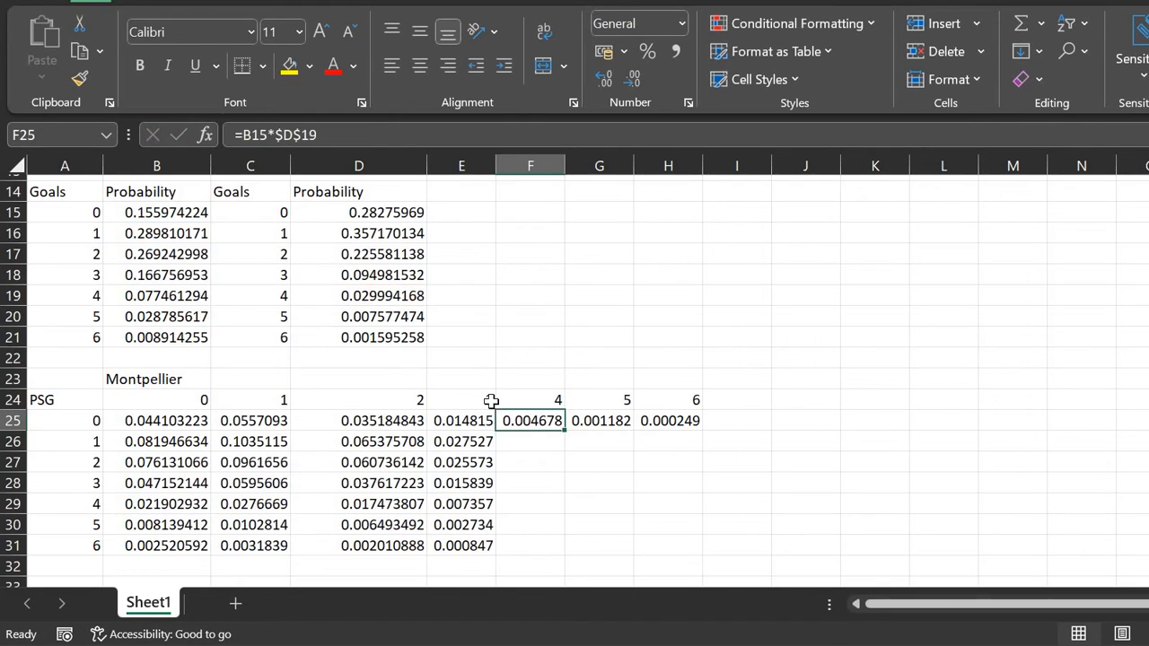
double_click(568, 429)
Step: Lock D20 in G25 and D21 in H25, then fill columns G and H to row 31
key("Right")
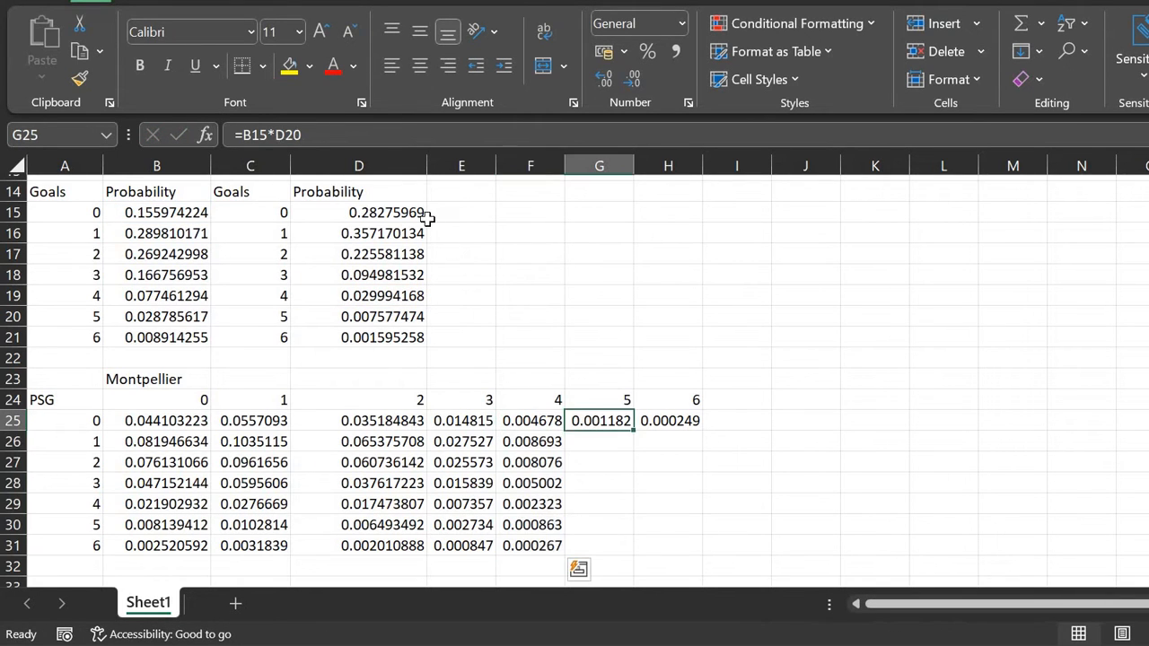
key("F2")
key("F4")
key("Return")
key("Up")
key("Right")
key("F2")
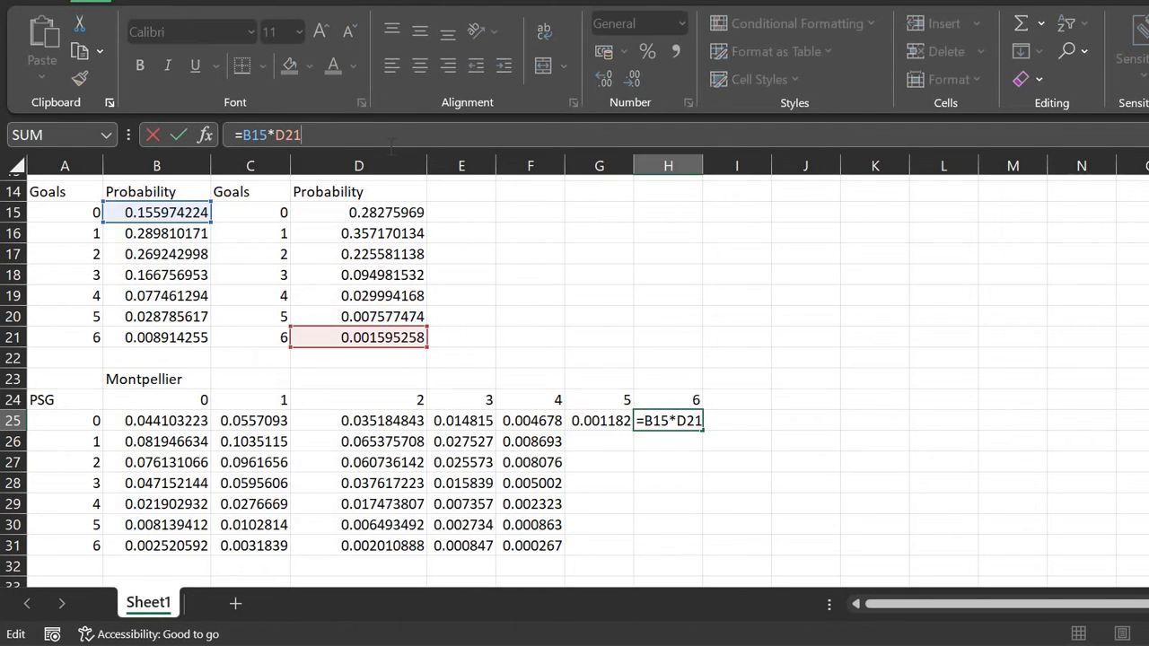
key("F4")
key("Return")
key("Up")
key("Left")
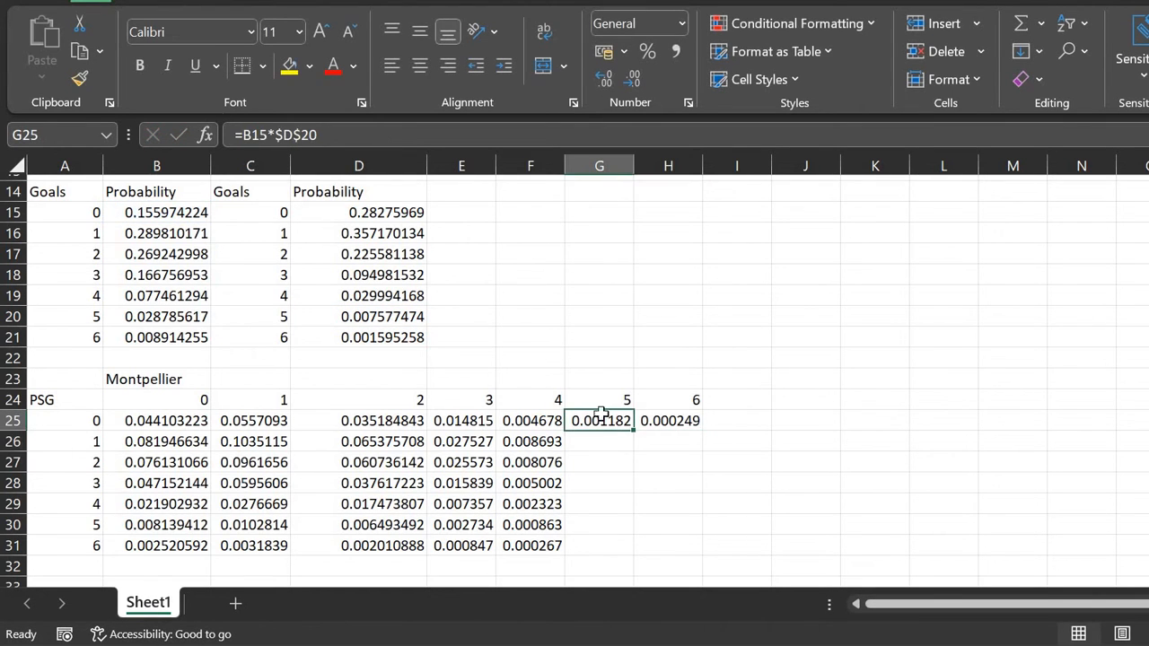
left_click_drag(633, 431, 633, 555)
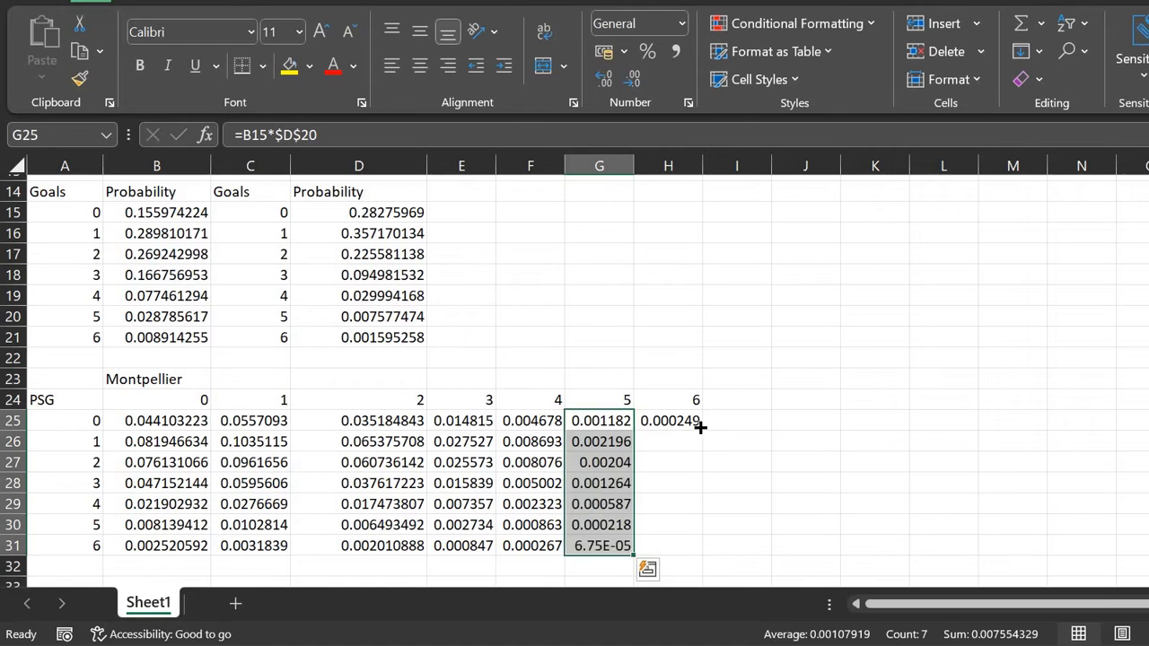
key("Right")
double_click(701, 431)
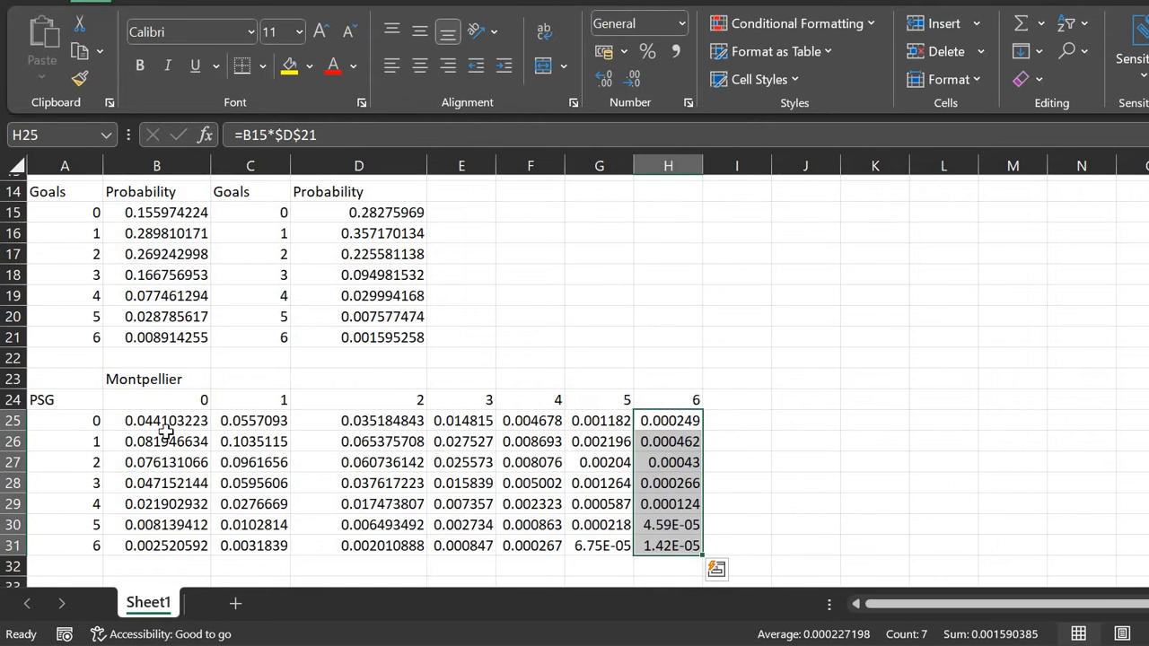
left_click(162, 425)
Step: Select the below-diagonal PSG-win cells, from B26:B31 across to G31, ready for a fill colour
key("Down")
key("Up")
key("Down")
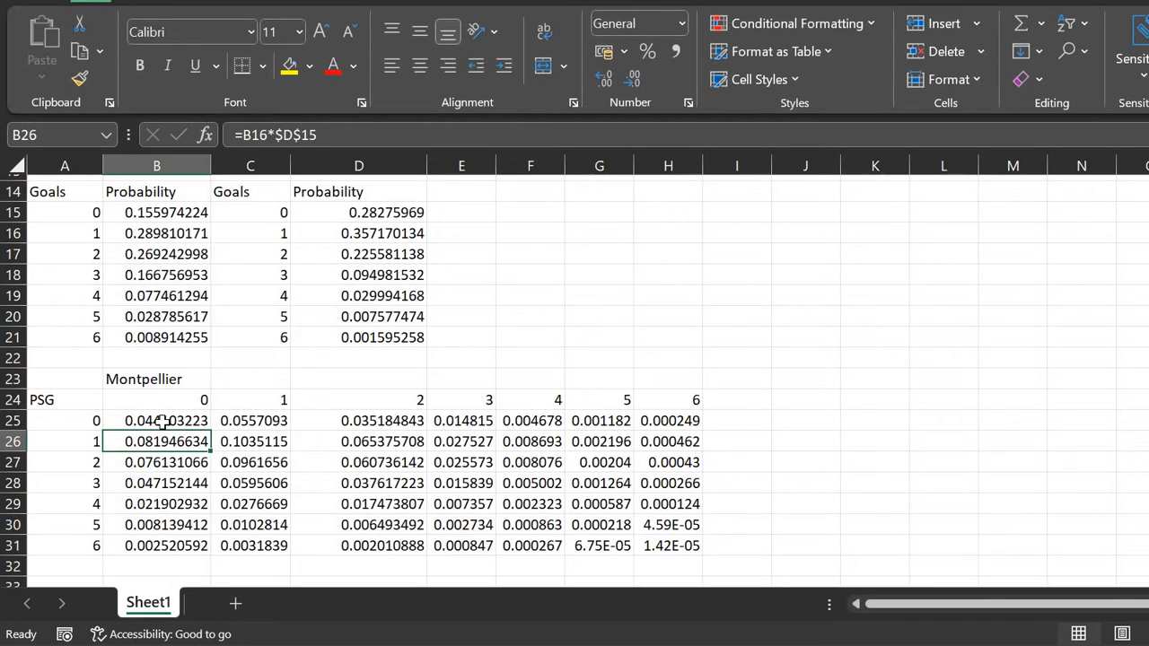
key("shift+Down")
key("shift+Down")
key("shift+Down")
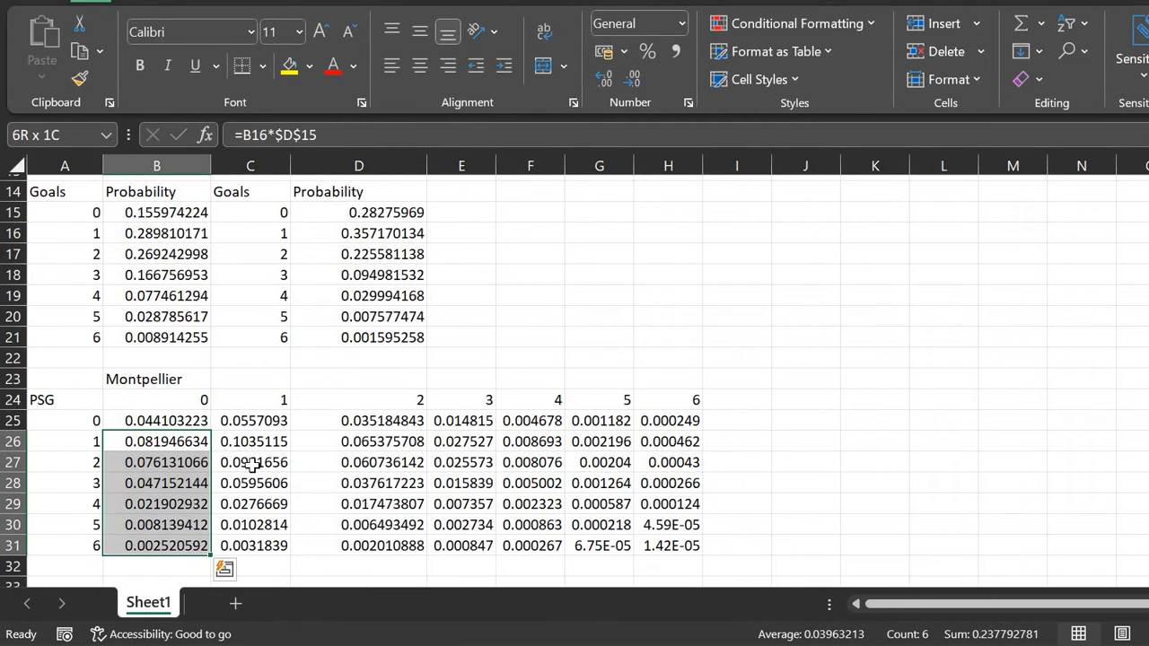
left_click_drag(252, 463, 256, 547)
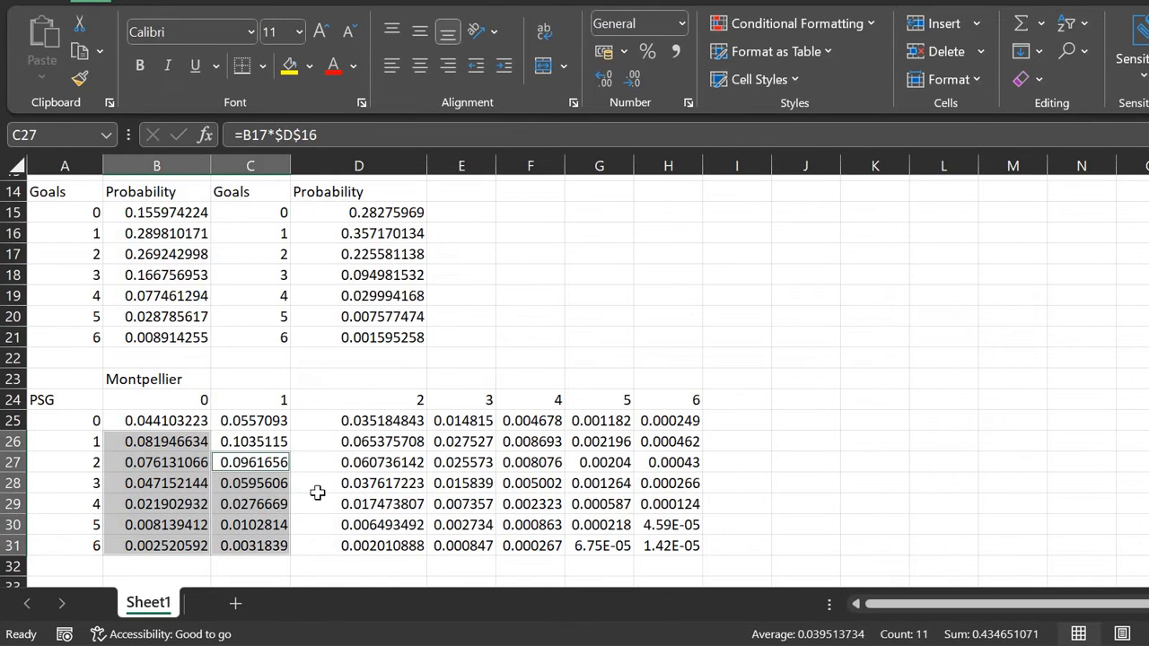
left_click_drag(355, 483, 363, 544)
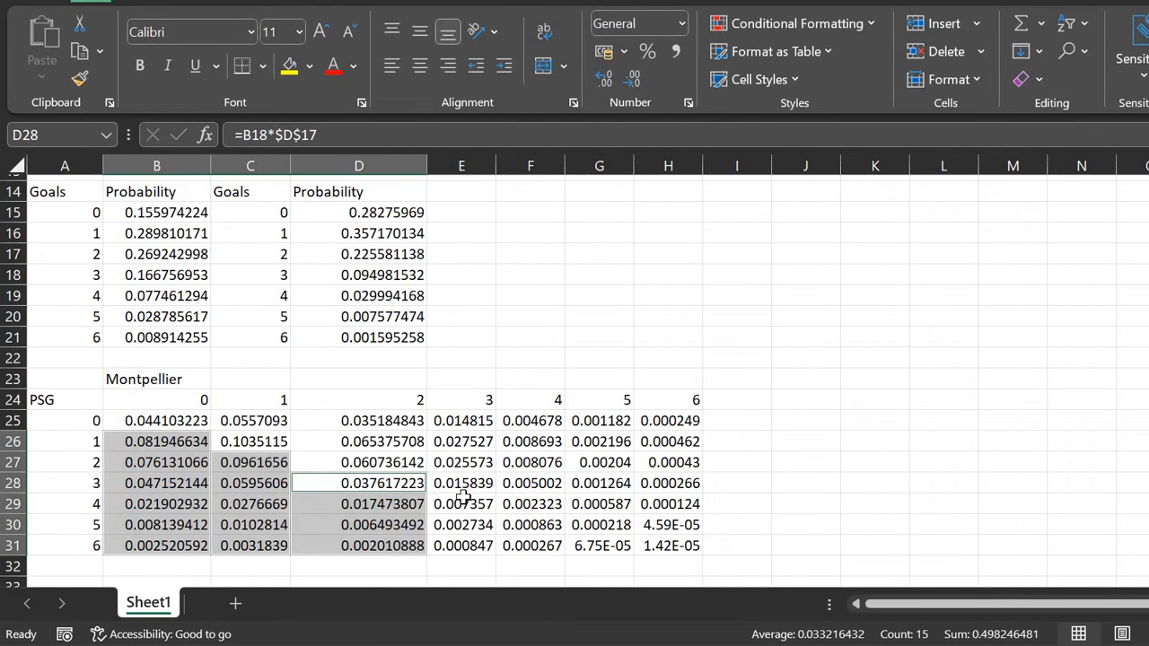
mouse_move(465, 503)
left_mouse_down("ctrl")
mouse_move(471, 543)
mouse_move(525, 529)
mouse_move(577, 550)
left_mouse_up("ctrl")
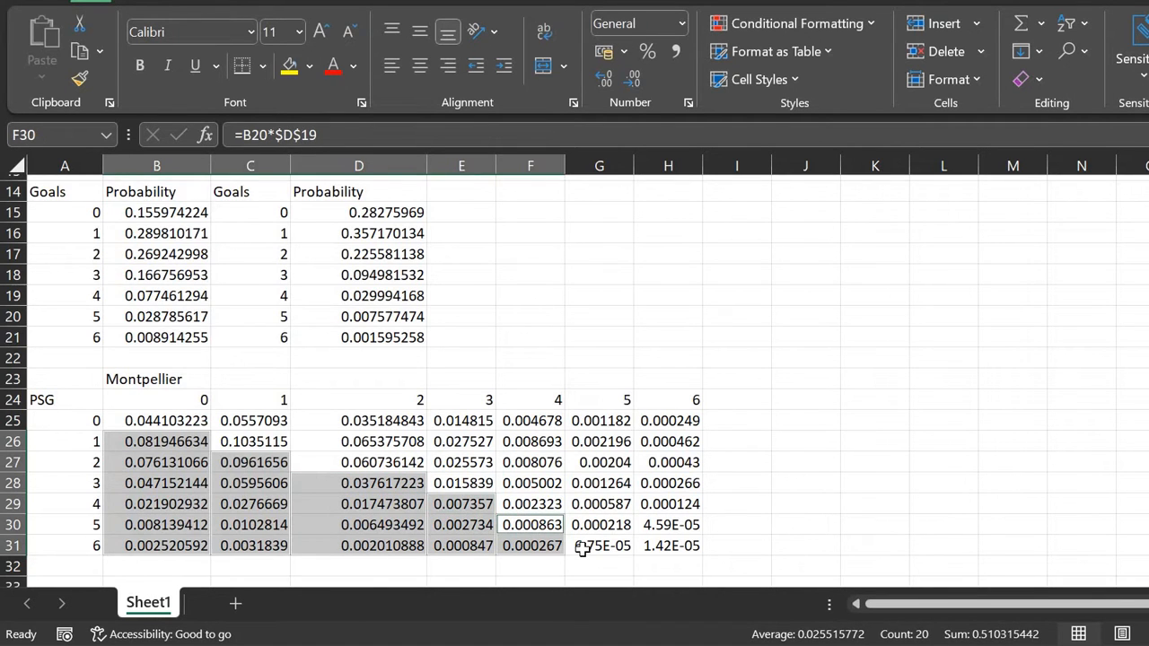
left_click(582, 549, "ctrl")
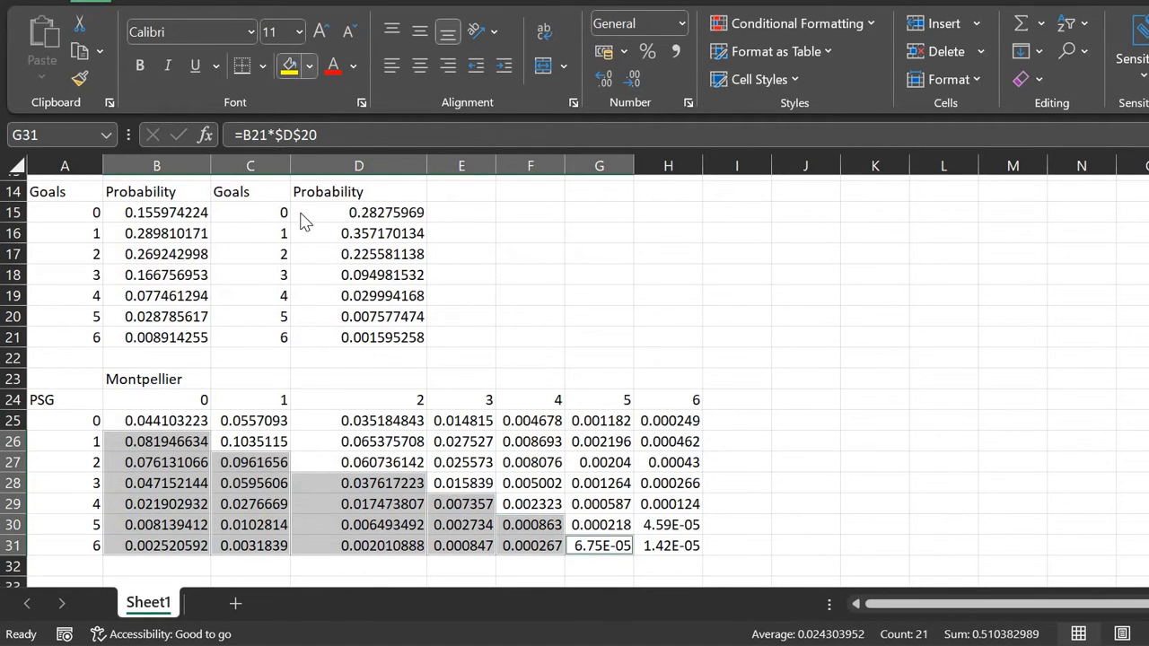
left_click(309, 66)
Step: Fill the PSG-win cells red, then start a new selection along row 25 from C25 to H25
left_click(305, 269)
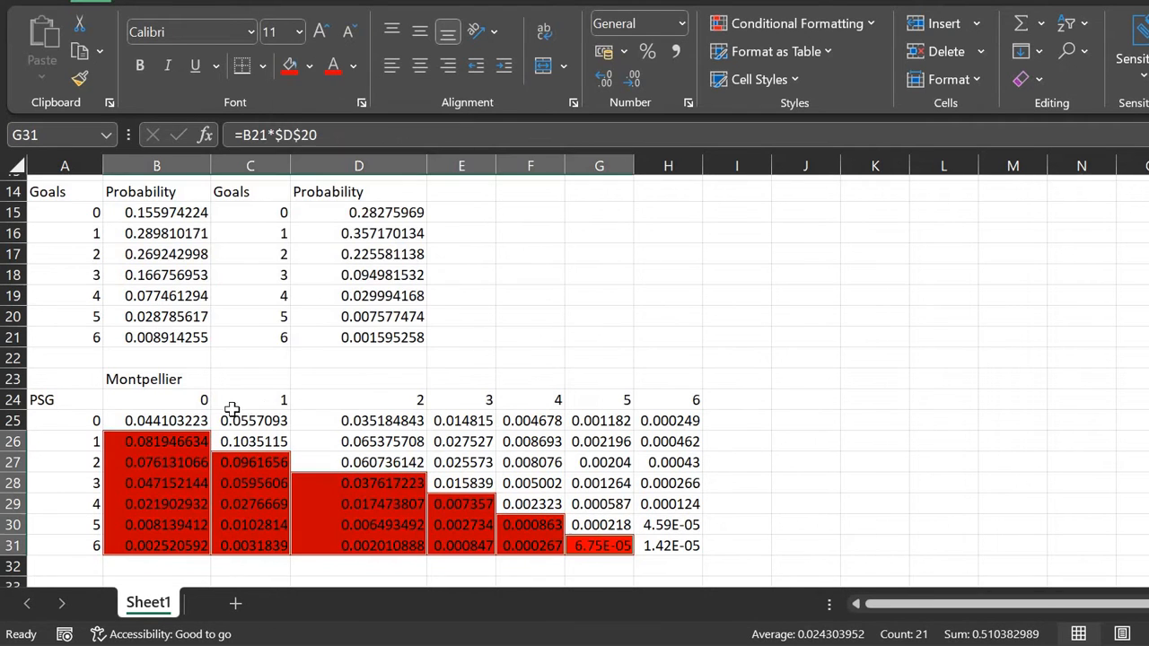
left_click(246, 418)
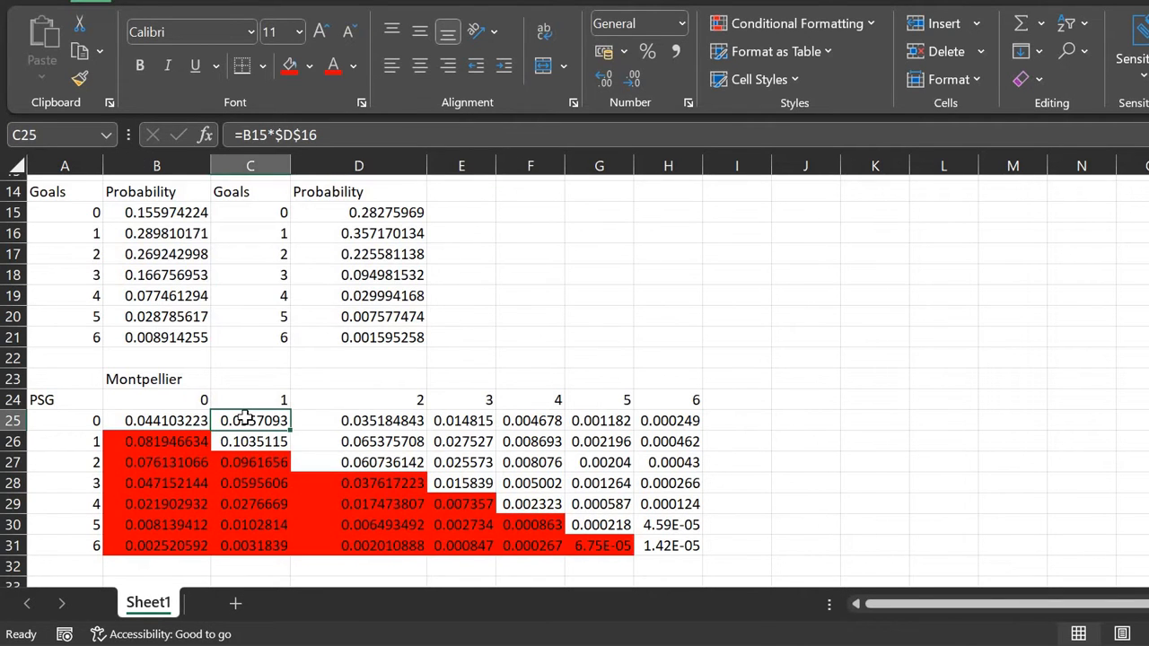
key("shift+Right")
key("shift+Right")
key("shift+Right")
key("shift+Right")
key("shift+Right")
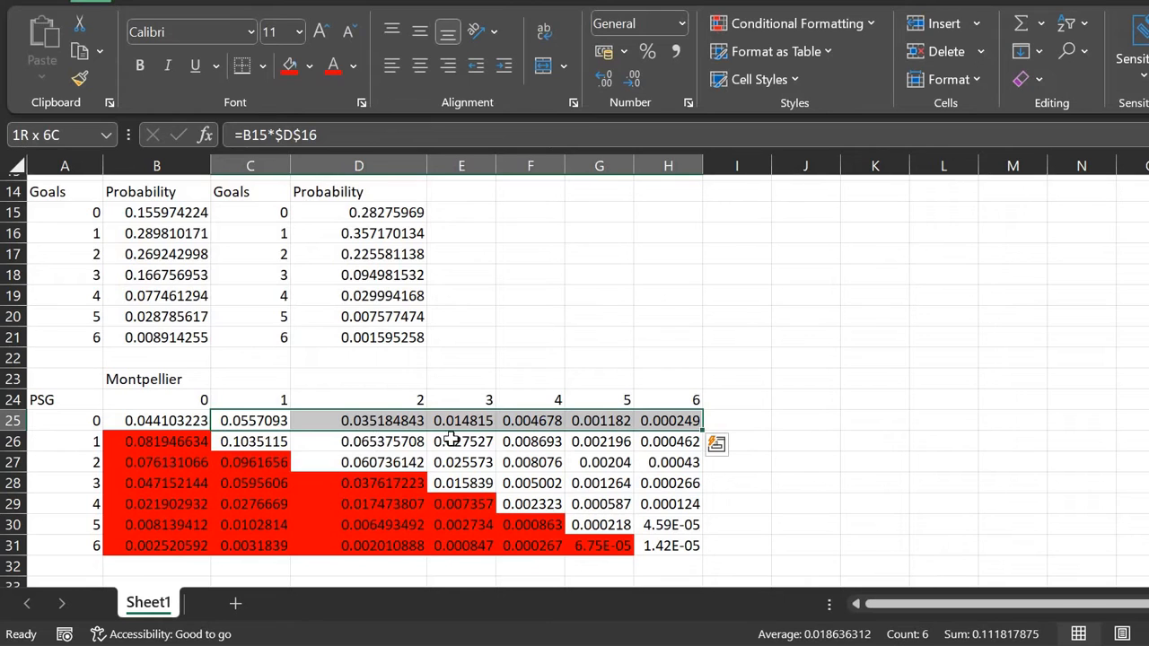
left_click(488, 439, "shift")
left_click(296, 427)
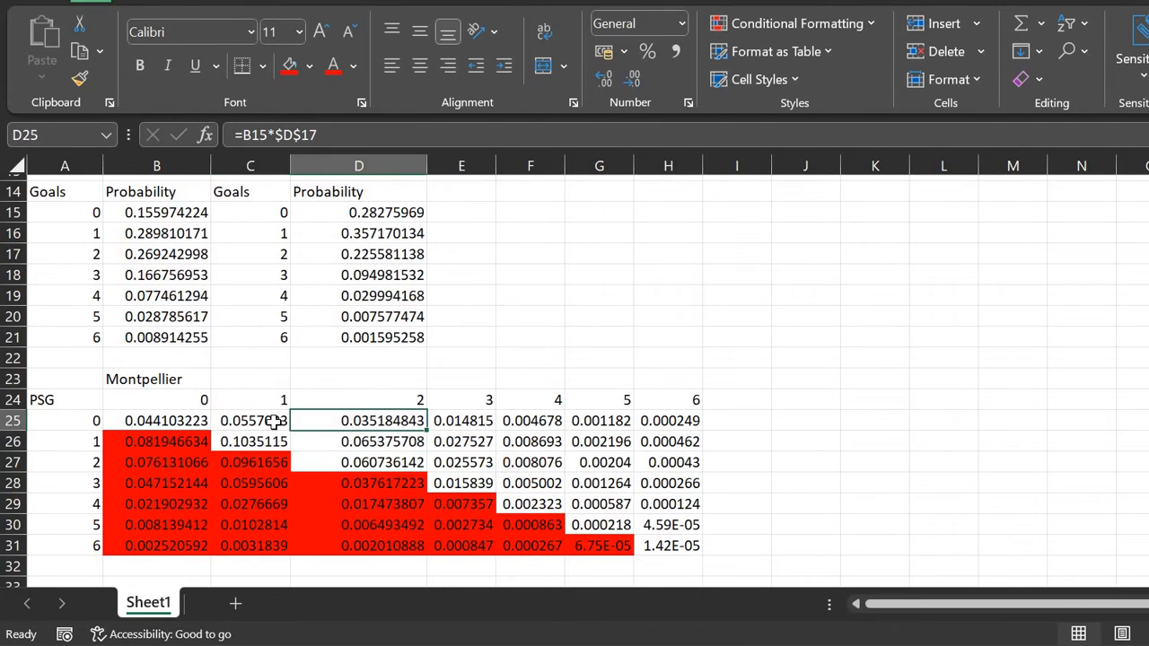
left_click(274, 422)
key("shift+Right")
key("shift+Right")
key("shift+Right")
key("shift+Right")
key("shift+Right")
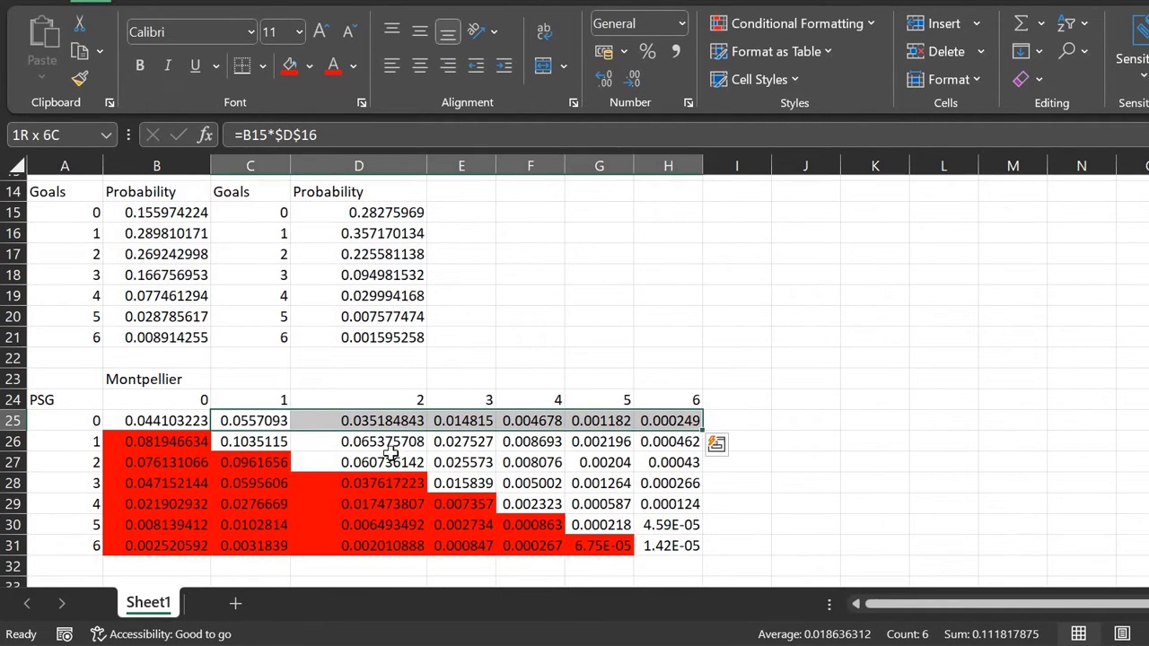
left_click(462, 442, "shift")
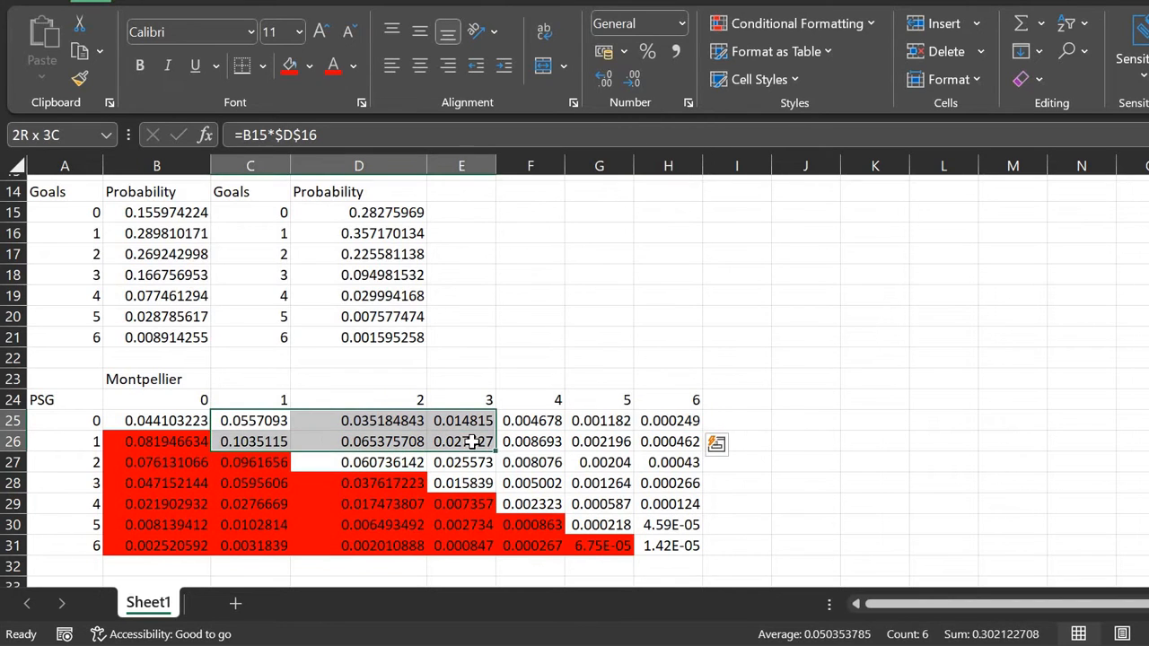
left_click(268, 415)
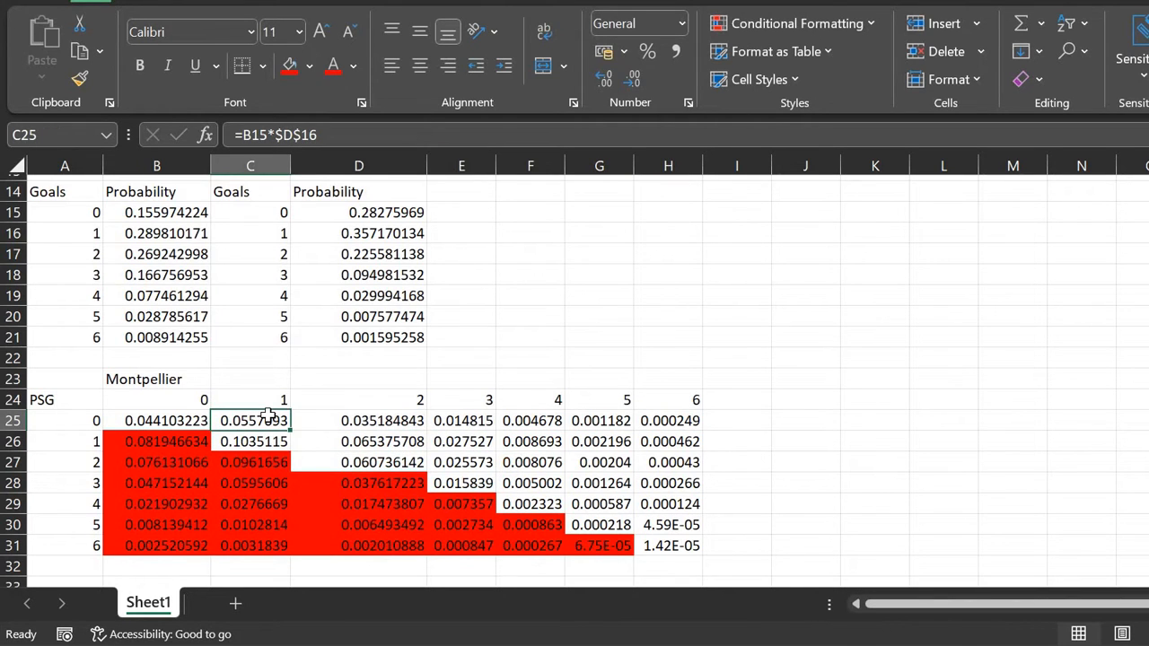
key("shift+Right")
key("shift+Right")
key("shift+Right")
key("shift+Right")
key("shift+Right")
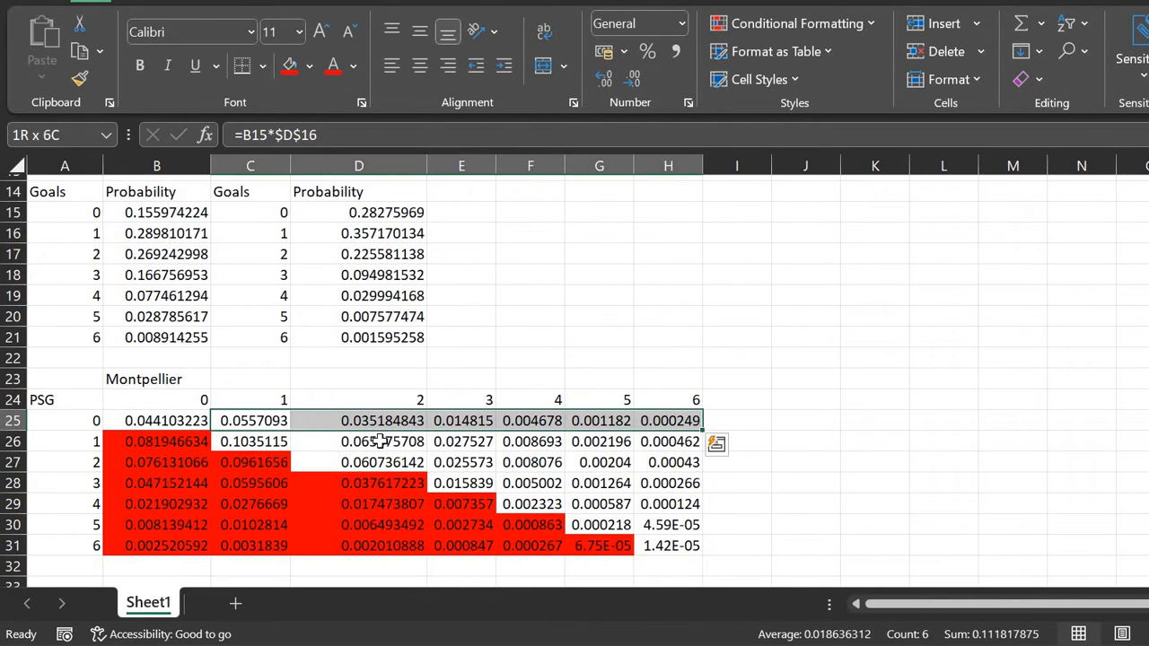
Step: Add the remaining above-diagonal cells through H30, fill them green, and start selecting diagonal cells B25 and C26
left_click_drag(381, 441, 687, 440)
left_click_drag(468, 462, 647, 460)
left_click_drag(537, 483, 662, 478)
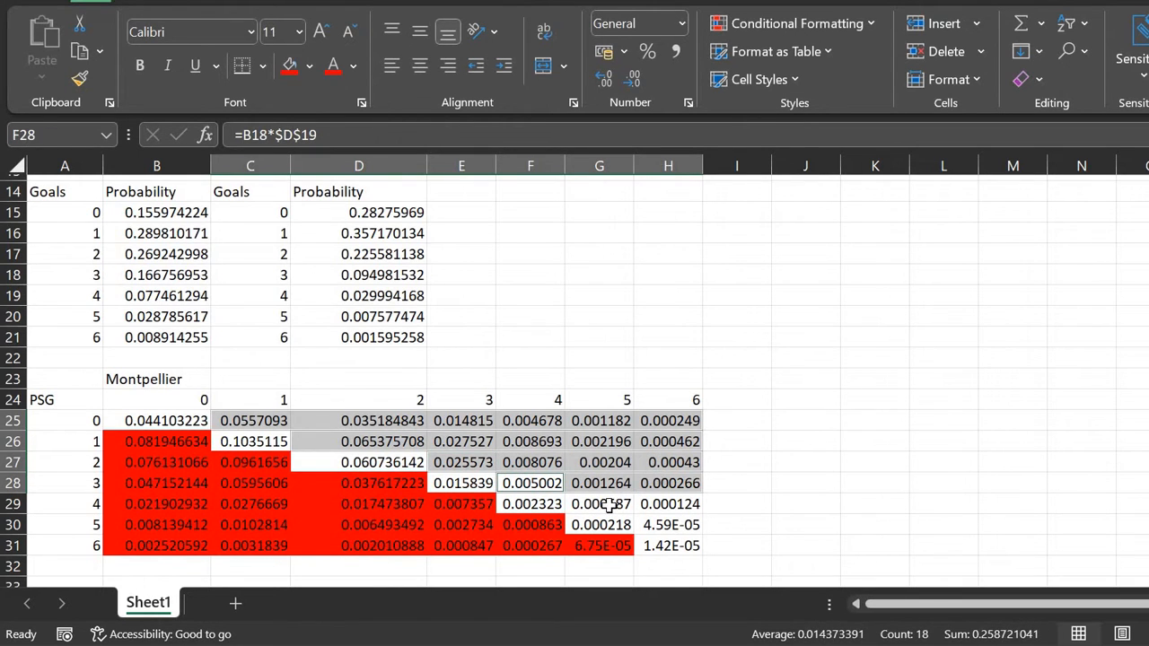
left_click_drag(609, 505, 663, 506)
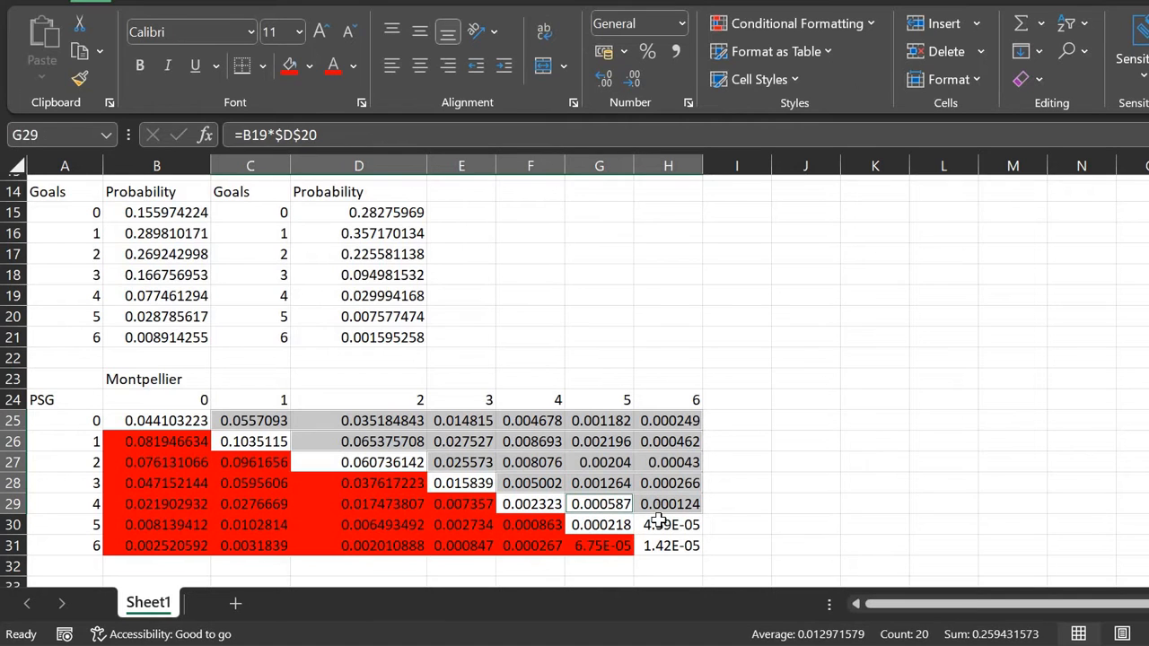
left_click(669, 525, "ctrl")
left_click(308, 68)
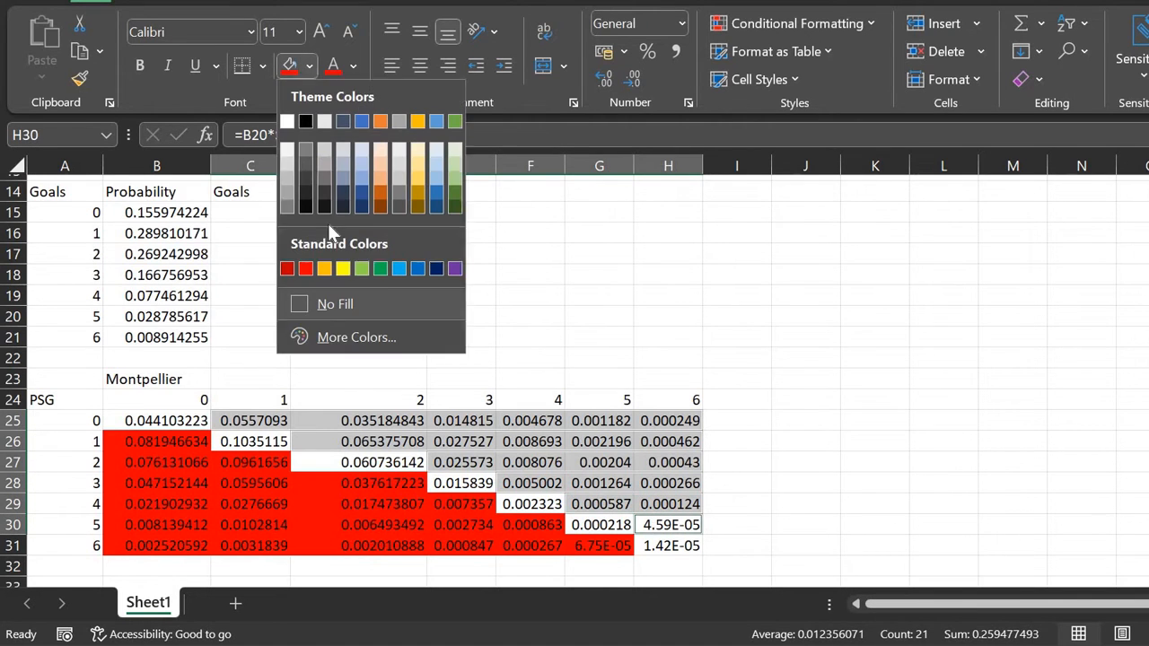
left_click(380, 269)
left_click(184, 419)
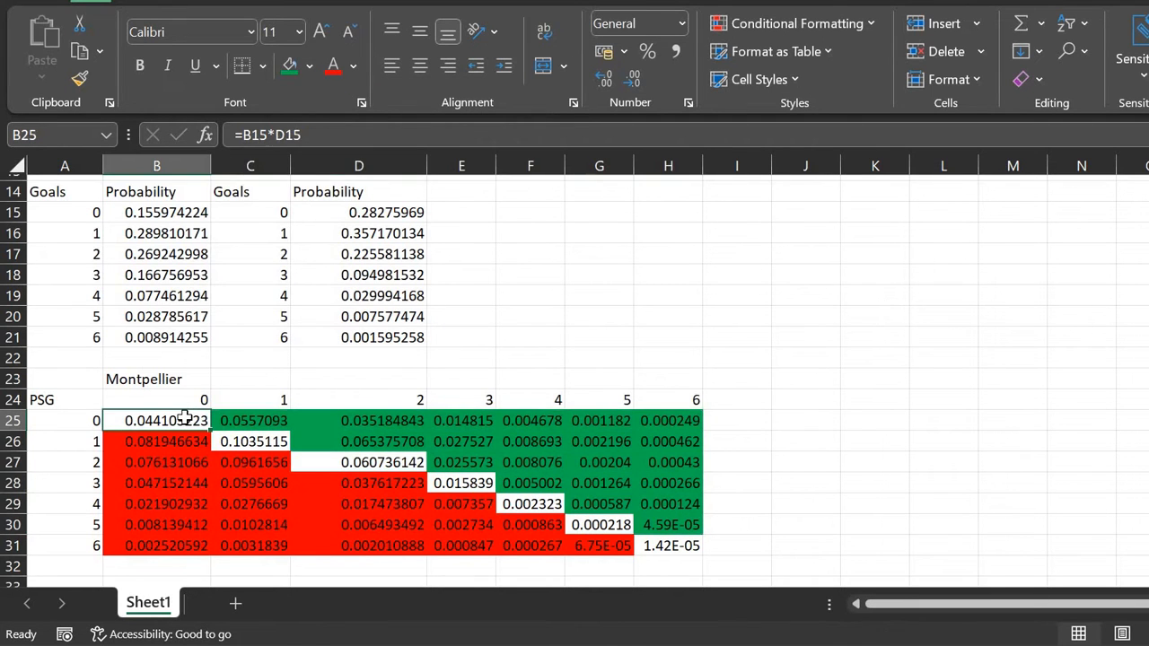
left_click(230, 442, "ctrl")
Step: Add diagonal cells D27 through H31, fill all the draw cells yellow, then select A33
left_click(395, 467, "ctrl")
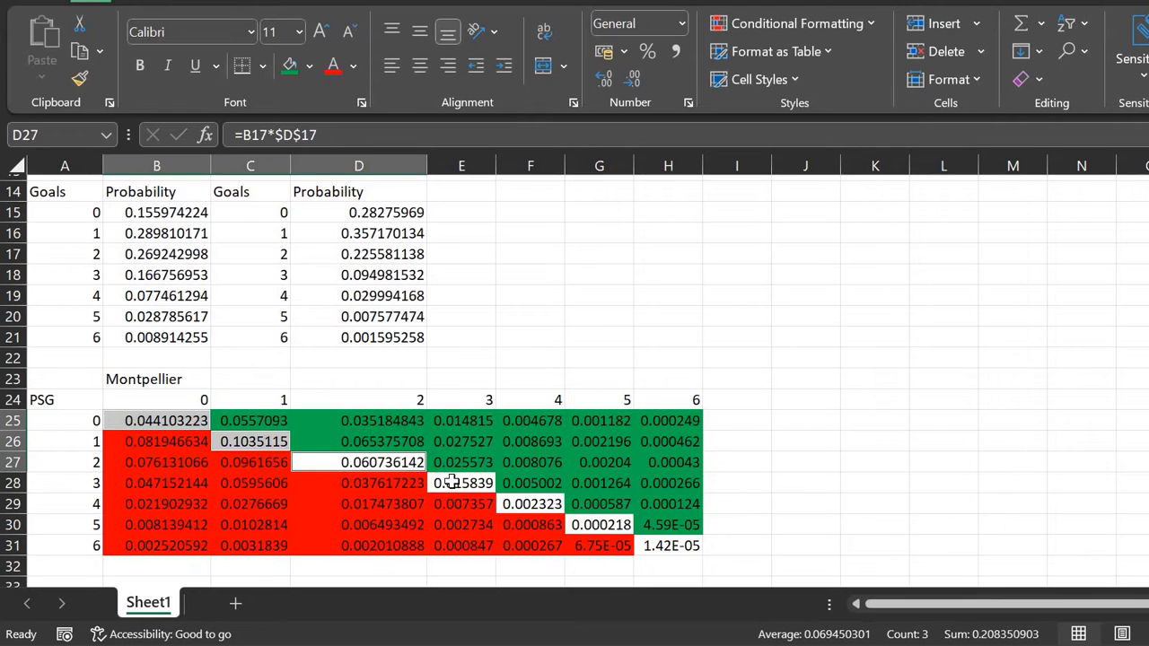
left_click(451, 482, "ctrl")
left_click(528, 505, "ctrl")
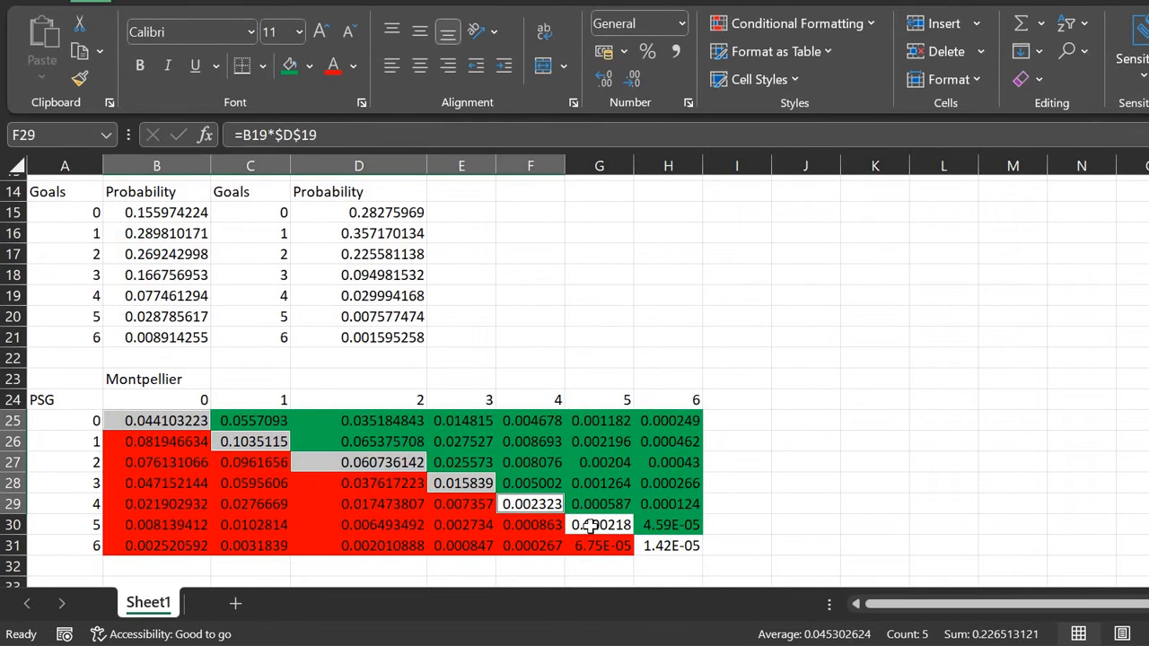
left_click(590, 527, "ctrl")
left_click(656, 542, "ctrl")
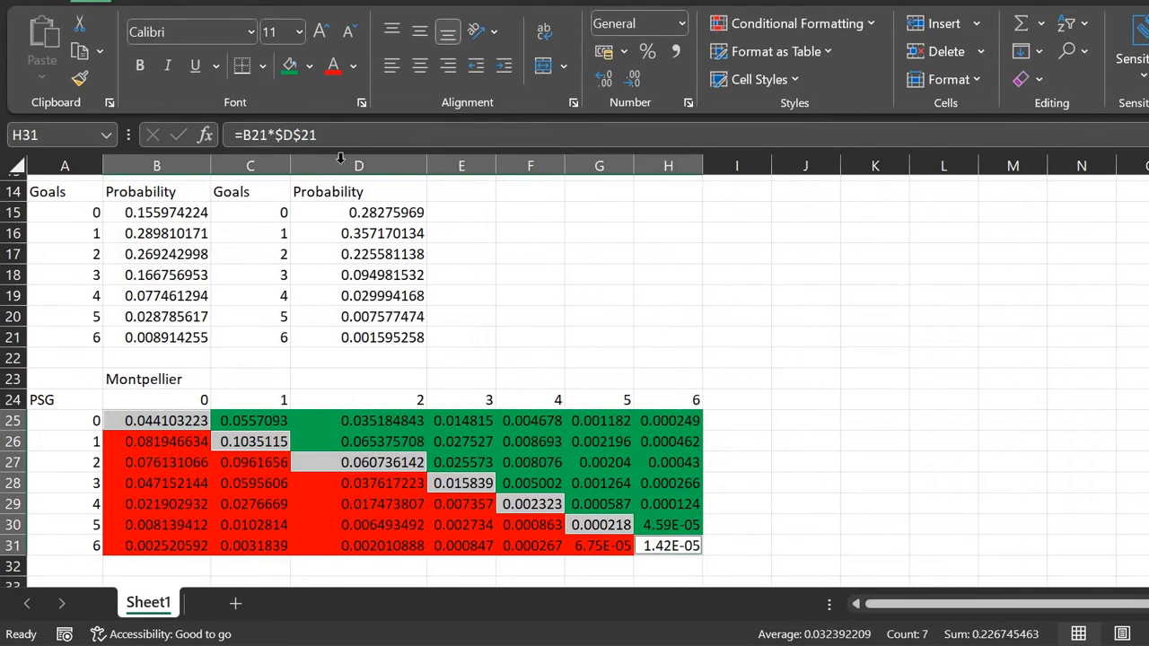
left_click(309, 67)
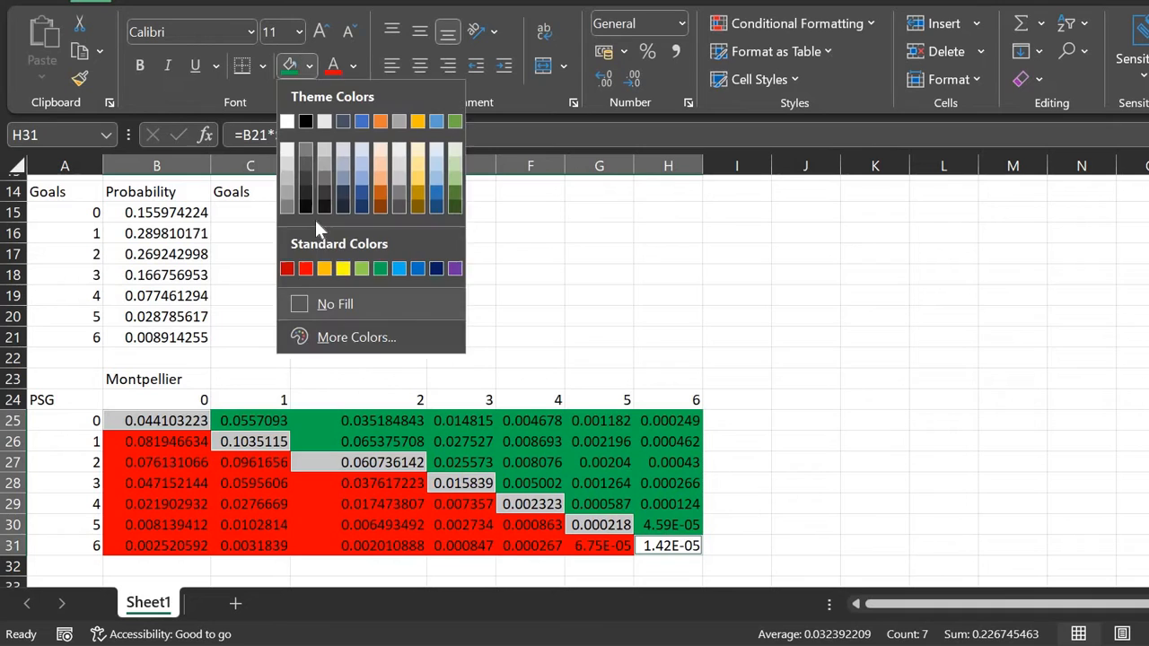
left_click(342, 269)
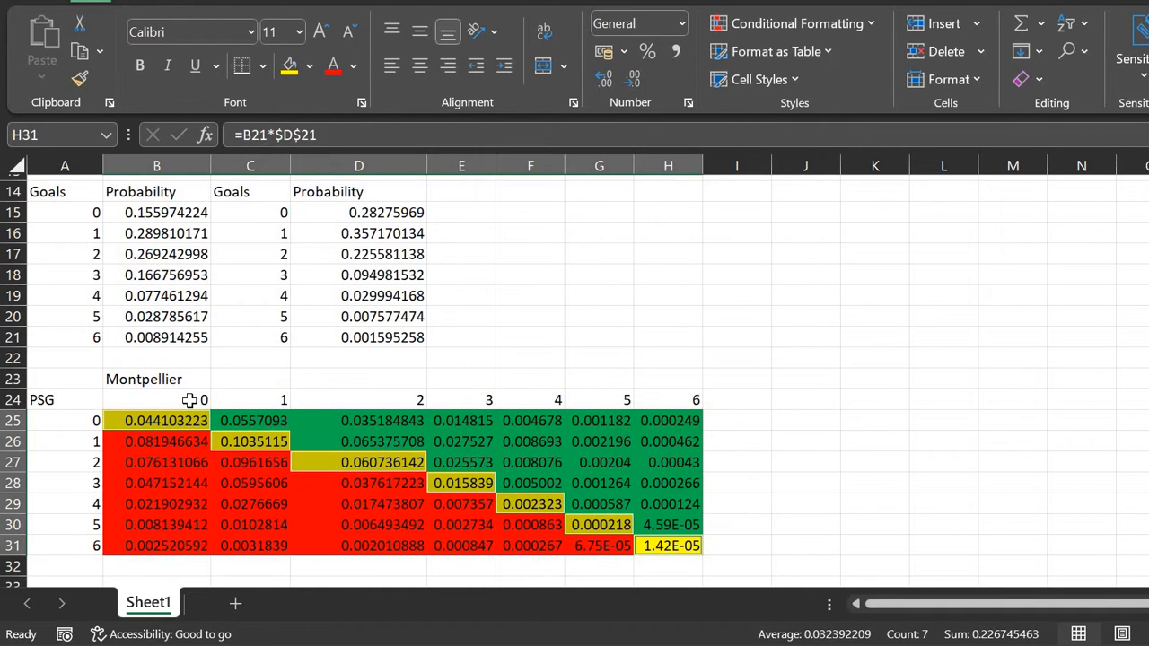
left_click(191, 401)
scroll(98, 479, "down", 2)
left_click(90, 487)
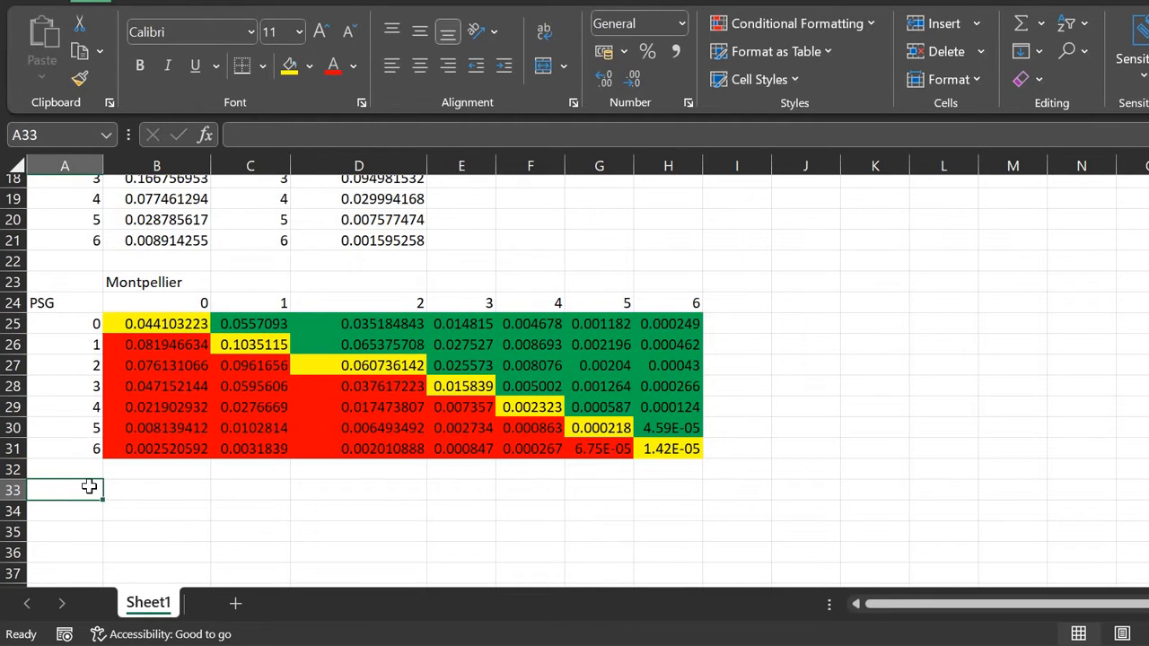
Step: Enter =MAX(B25:H31) in A33, returning 0.1035115
type("=MAX(")
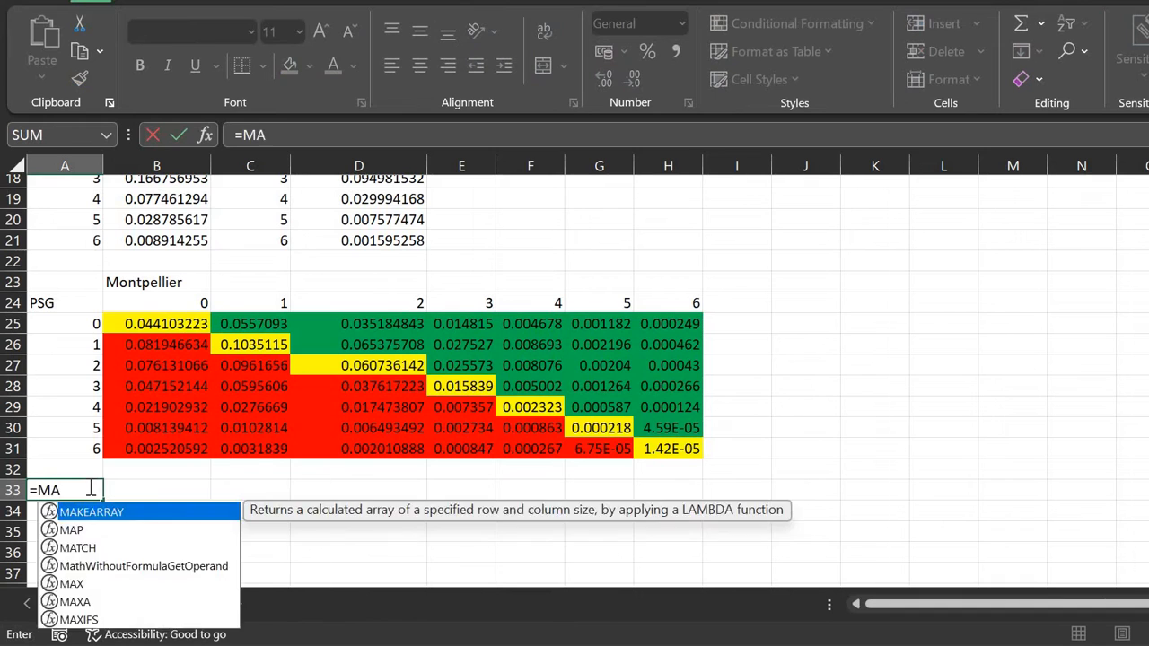
key("Right")
key("Up")
key("Up")
key("Up")
key("Up")
key("Up")
key("Up")
key("Up")
key("Up")
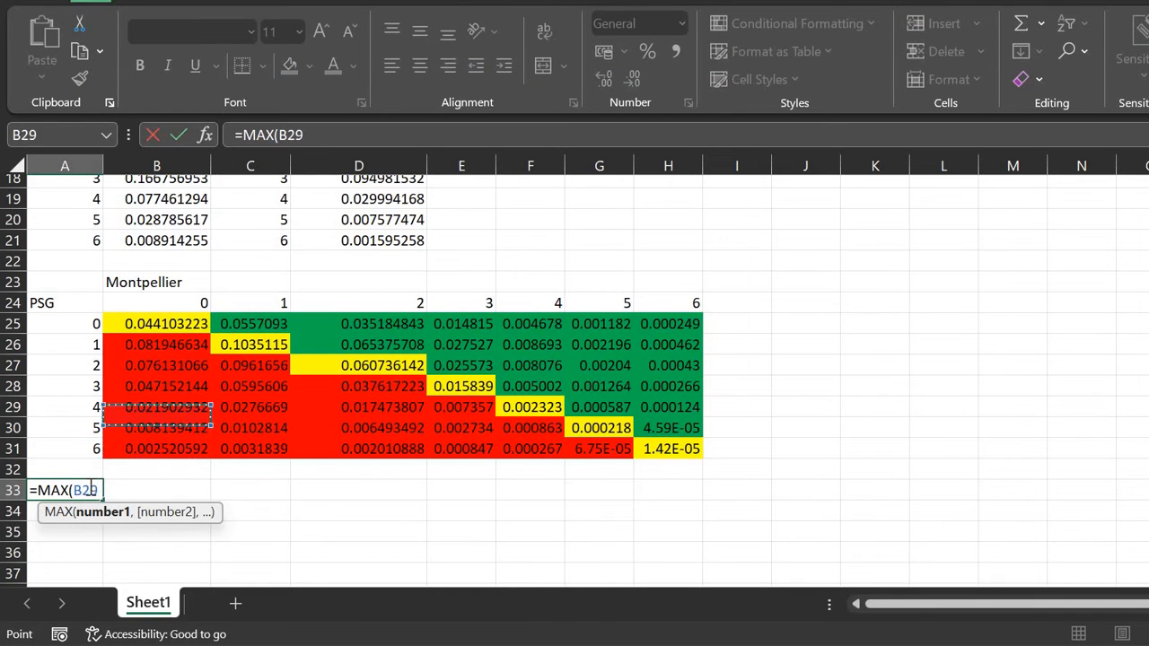
key("shift+Down")
key("shift+Down")
key("shift+Down")
key("shift+Down")
key("shift+Down")
key("shift+Down")
key("shift+Right")
key("shift+Right")
key("shift+Right")
key("shift+Right")
key("shift+Right")
key("shift+Right")
type(")")
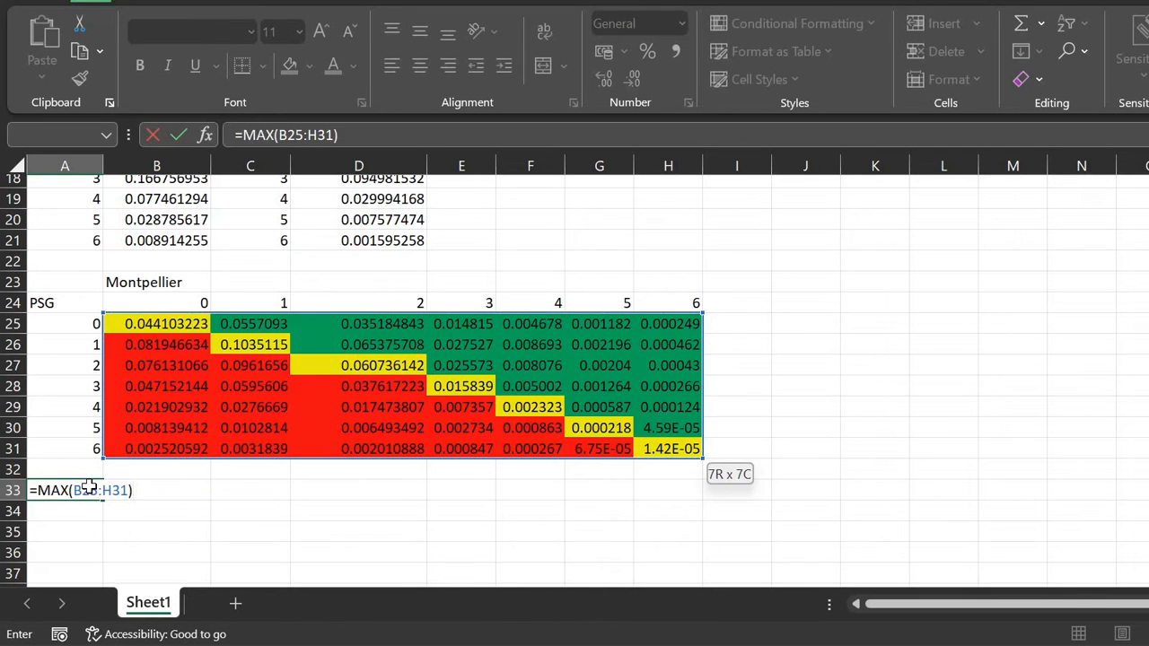
key("Return")
key("Up")
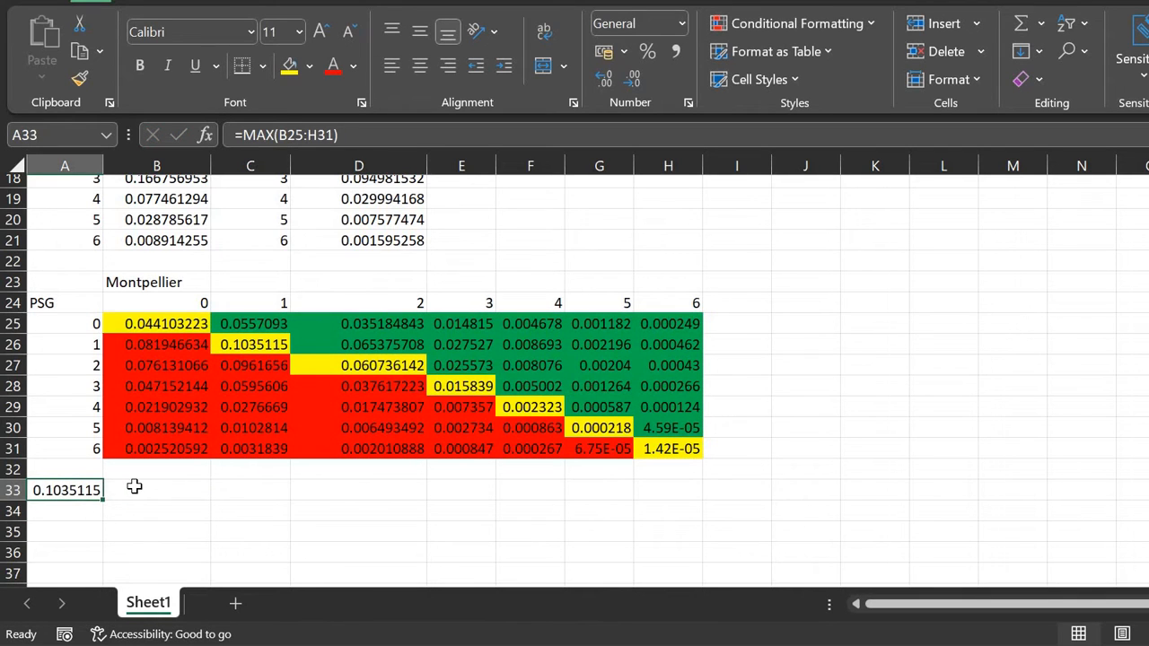
Step: Select the whole scoreline matrix B25:H31
key("Up")
key("Up")
key("Up")
key("Up")
key("Up")
key("Up")
key("Up")
key("Up")
key("Right")
key("shift+Down")
key("shift+Down")
key("shift+Down")
key("shift+Down")
key("shift+Down")
key("shift+Down")
key("shift+Right")
key("shift+Right")
key("shift+Right")
key("shift+Right")
key("shift+Right")
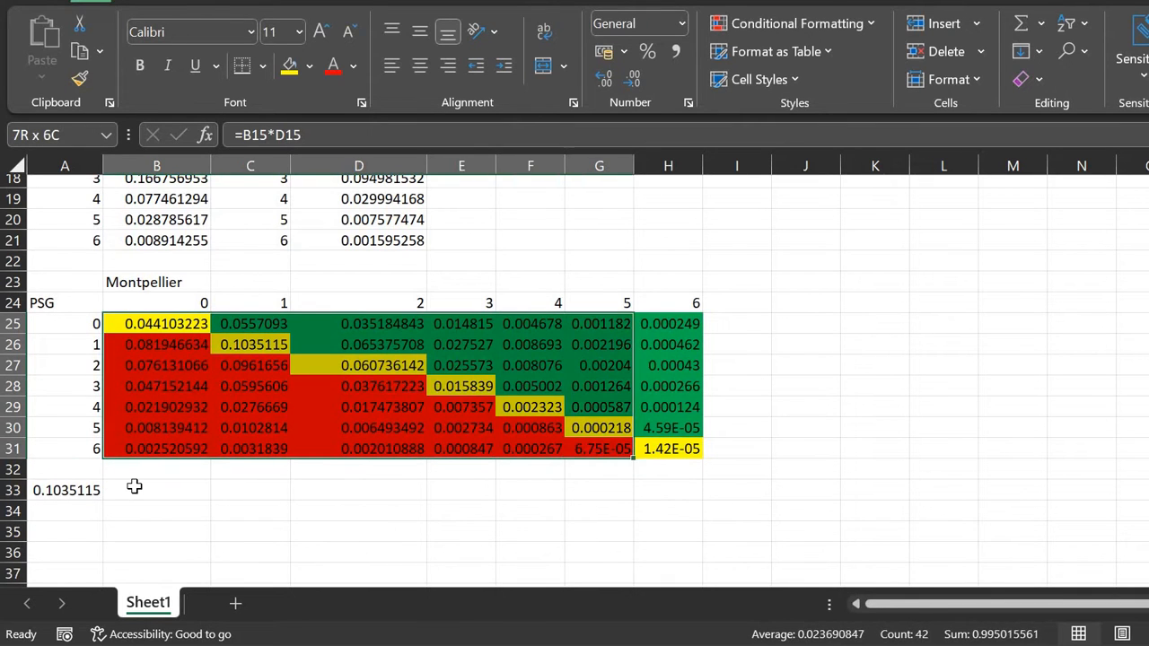
key("shift+Right")
Step: Add a conditional formatting rule that fills dark blue any matrix cell equal to $A$33
left_click(814, 25)
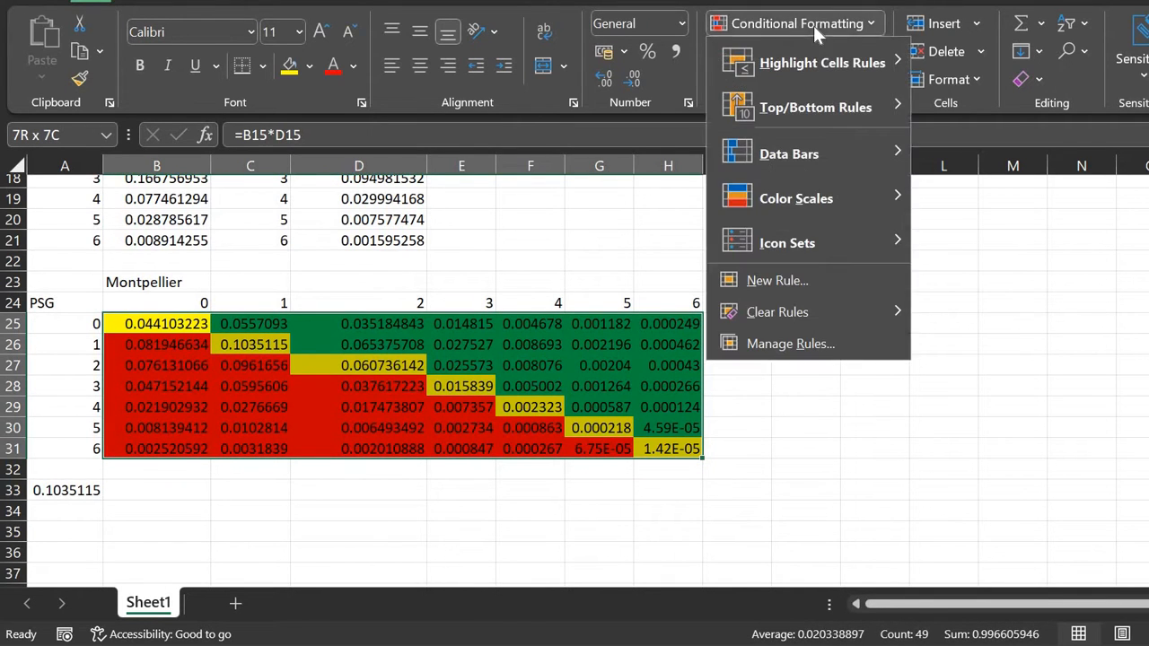
left_click(795, 280)
left_click(416, 144)
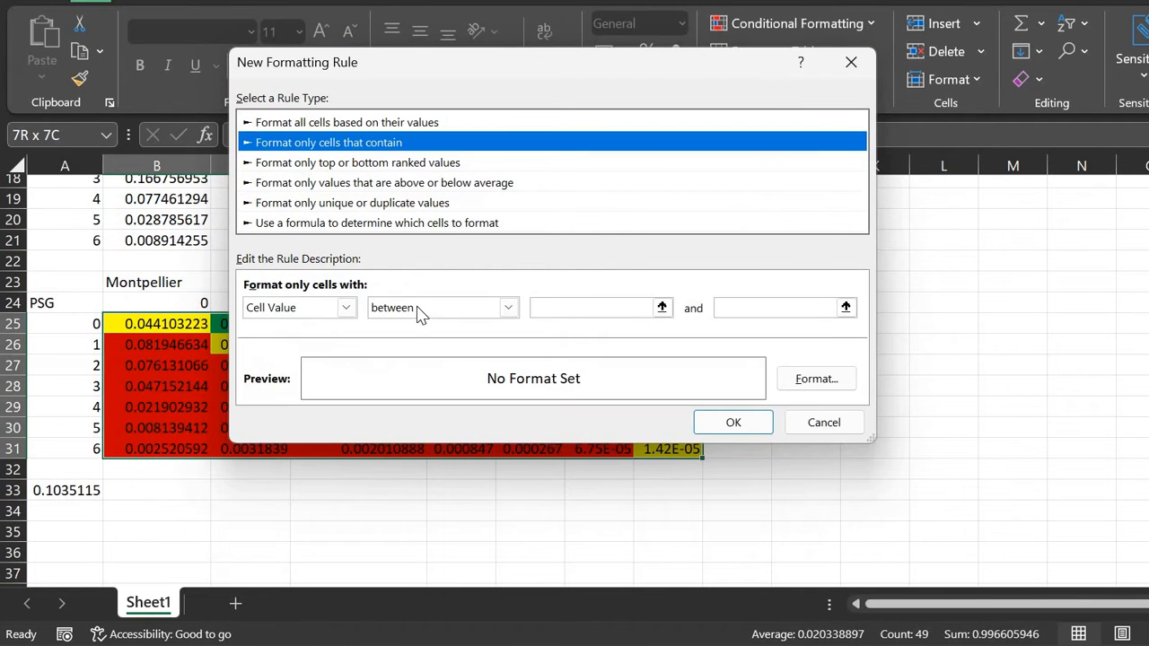
left_click(418, 309)
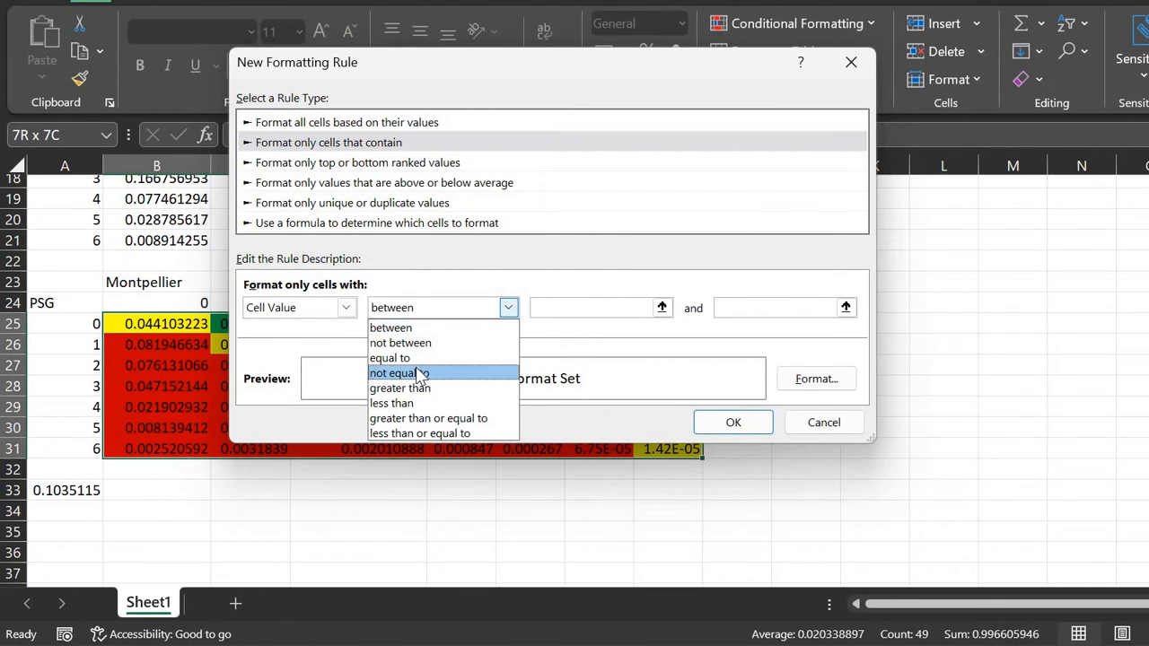
left_click(420, 359)
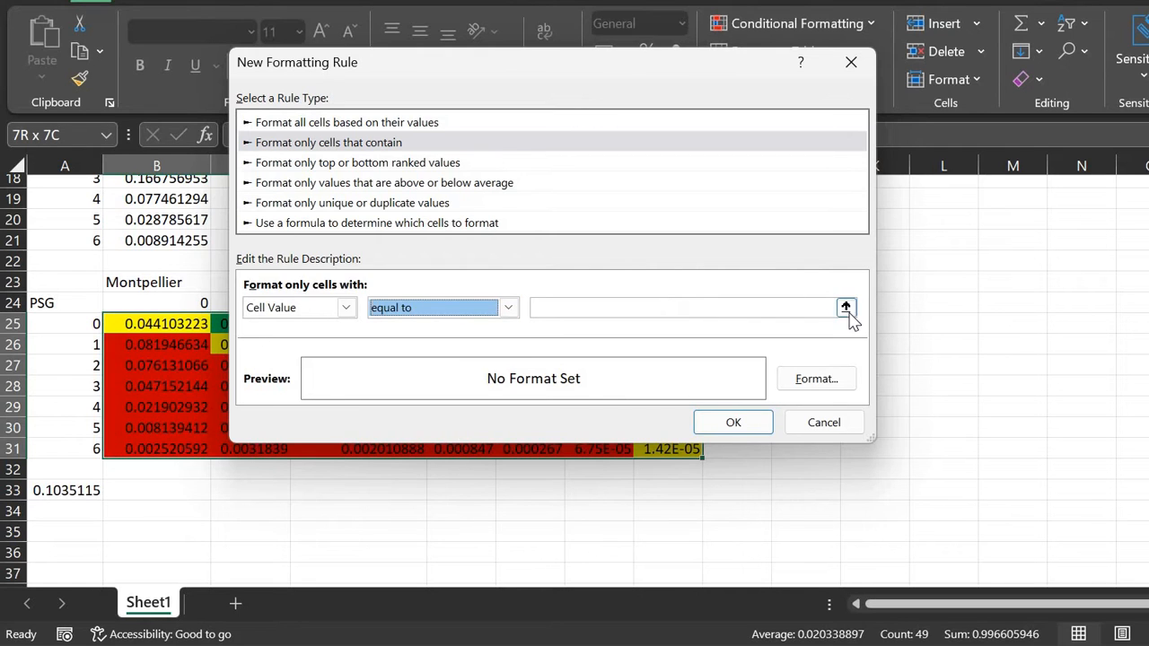
left_click(847, 310)
left_click(83, 494)
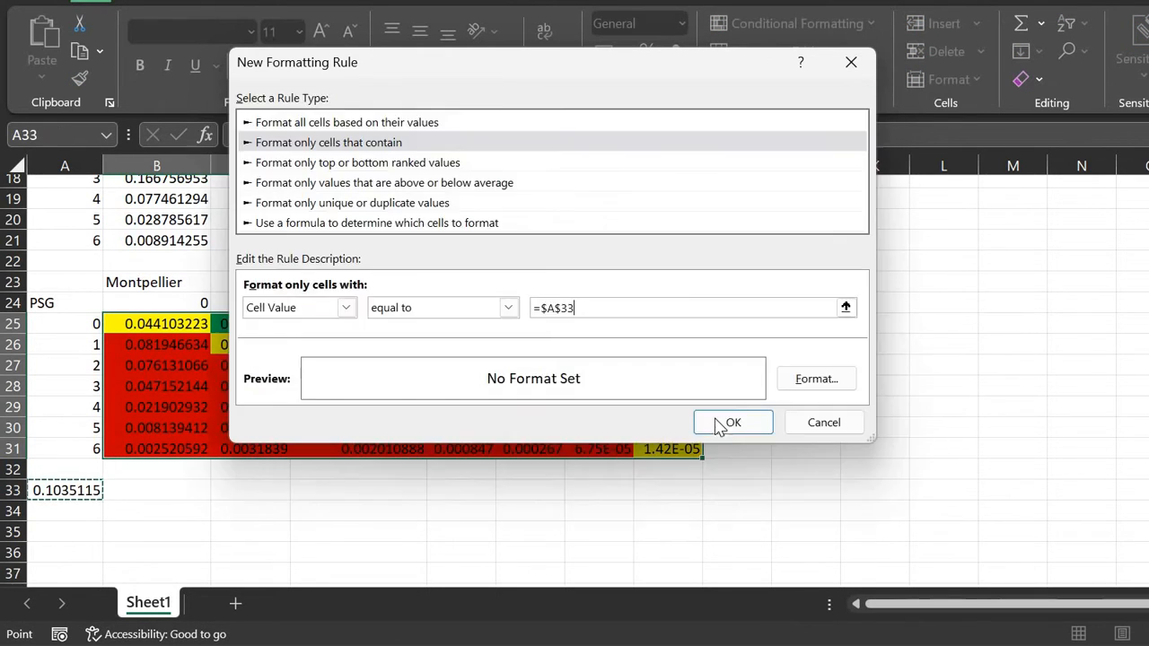
left_click(817, 379)
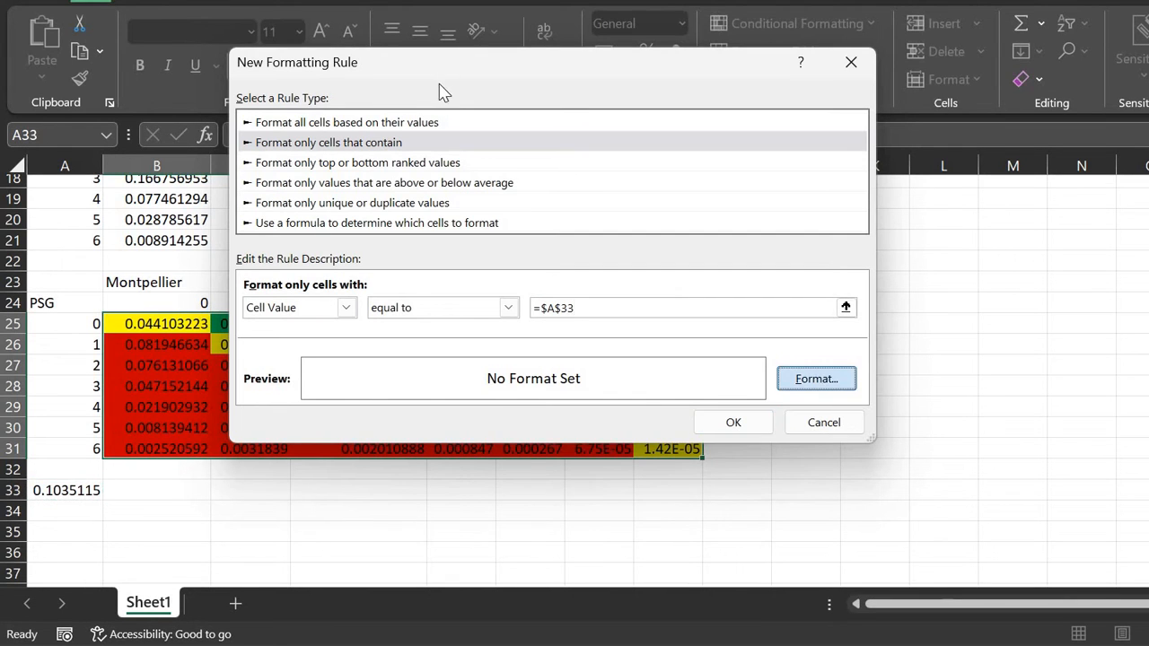
left_click(402, 1)
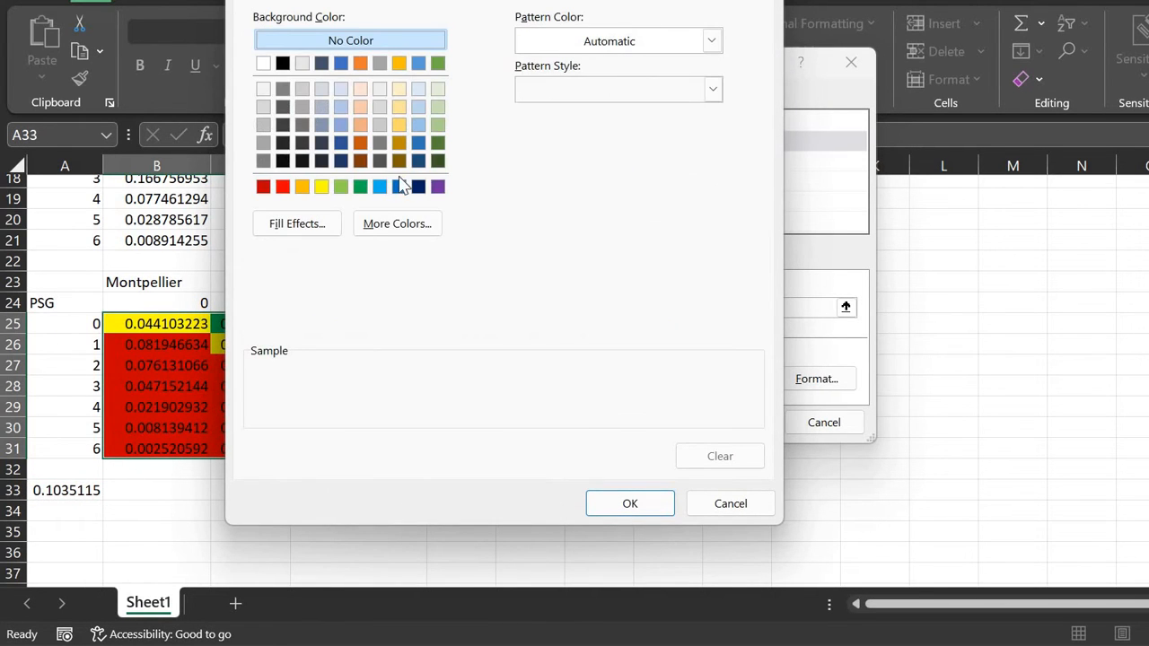
left_click(399, 189)
left_click(630, 505)
left_click(747, 423)
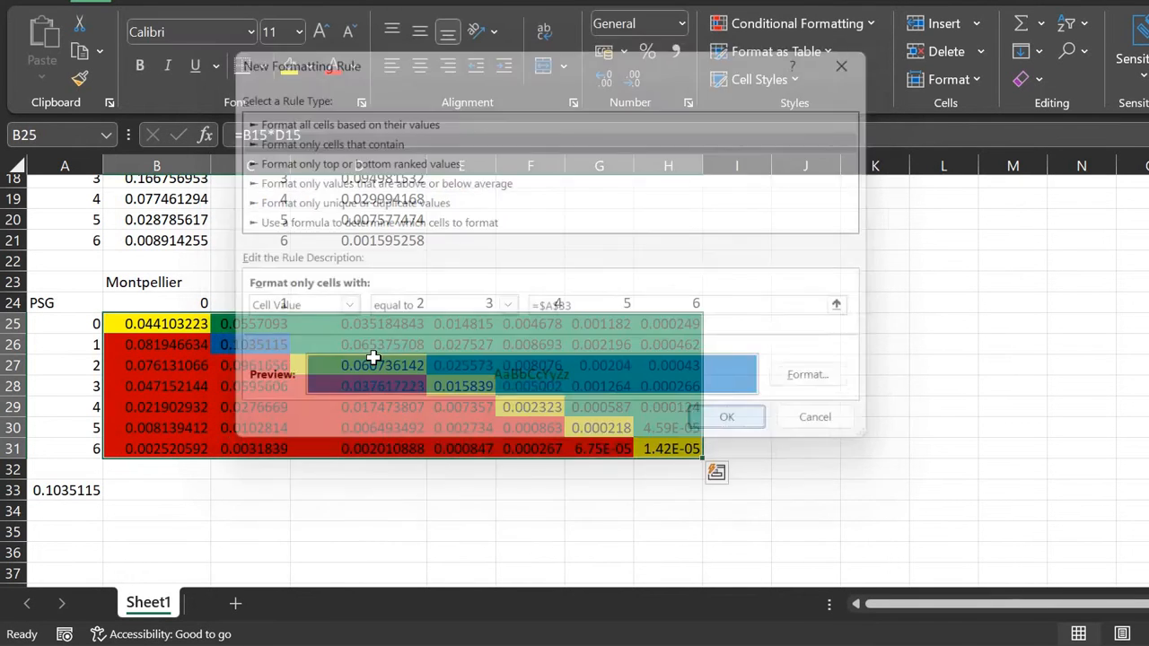
left_click(257, 341)
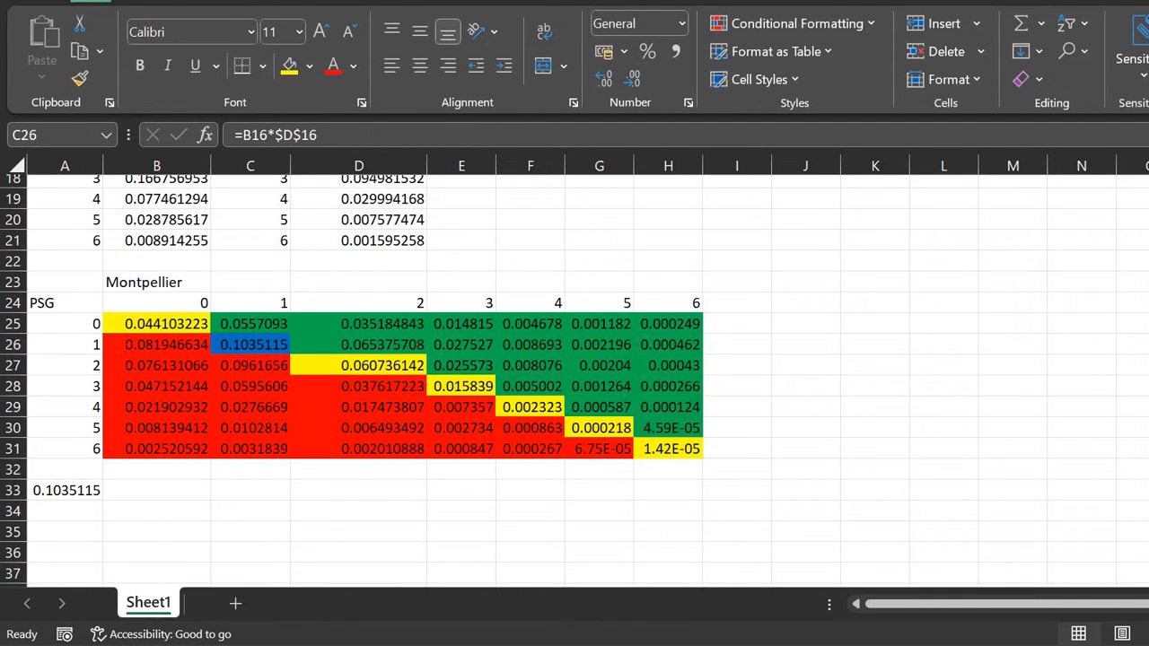
Step: Dock Sheet1 on the right and the Predictor workbook on the left, showing its Correct Score sheet
key("super+Right")
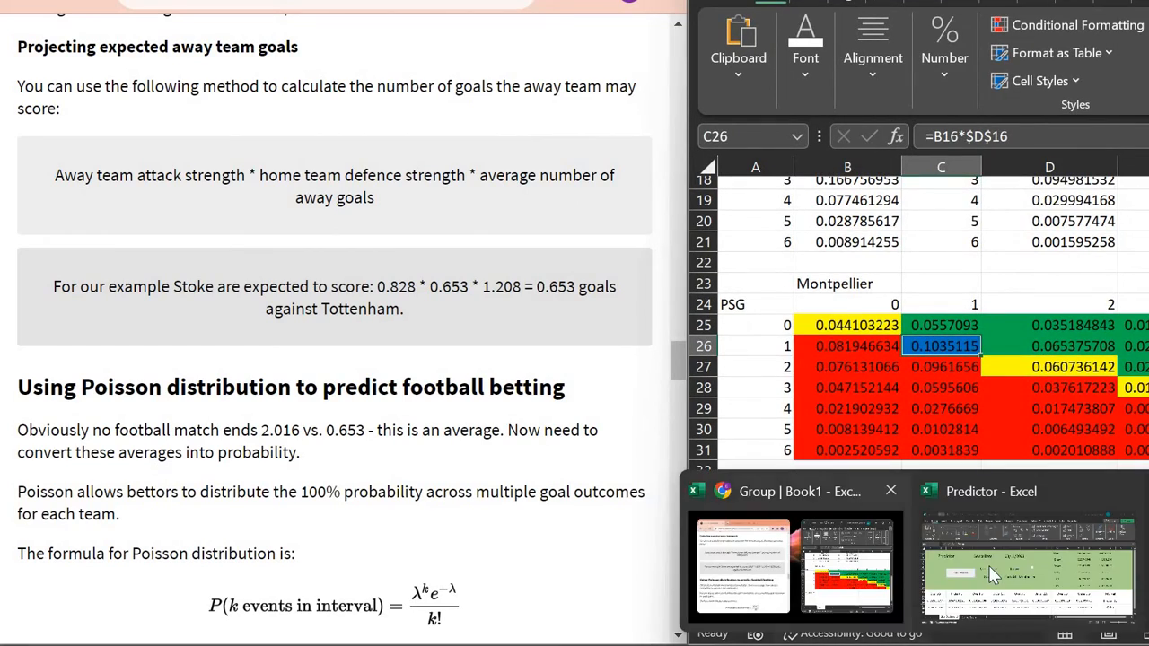
left_click(990, 566)
key("super+Left")
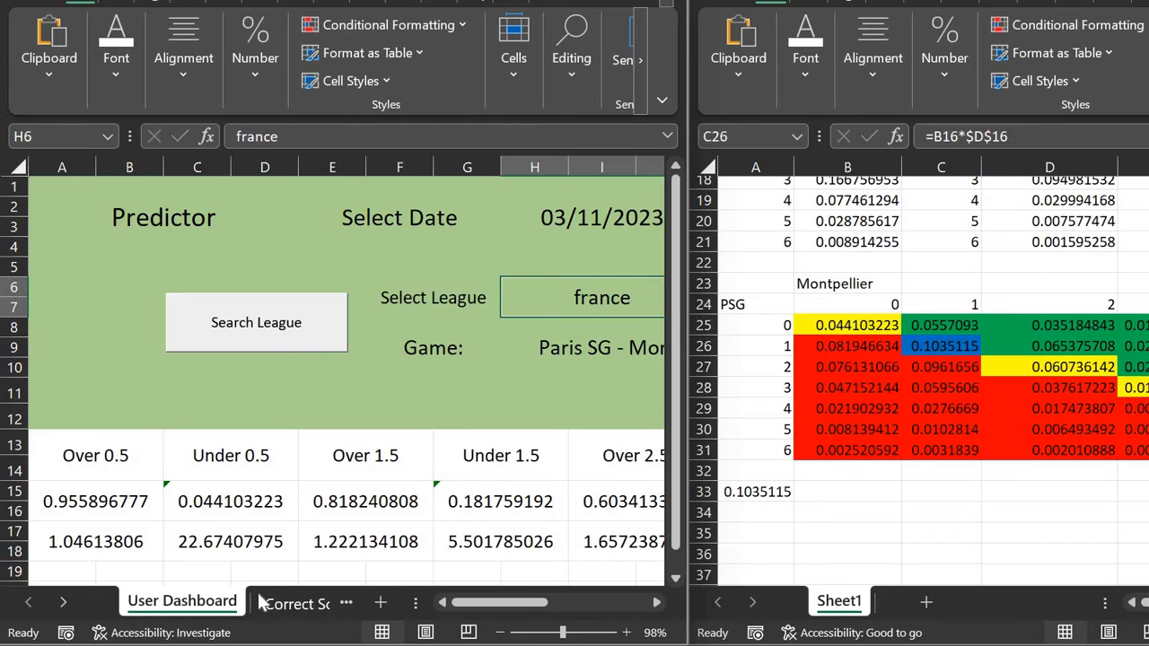
left_click(296, 605)
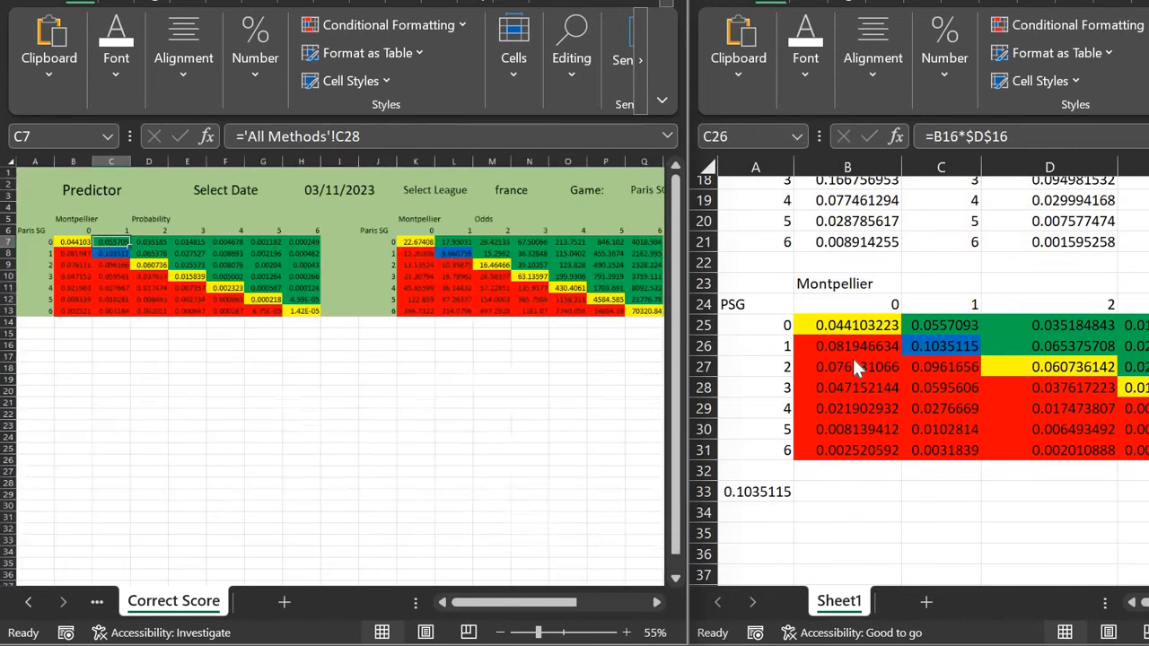
Step: Compare Sheet1's 0-0, 1-0 and 1-1 formulas against the Predictor's Correct Score grid
left_click(831, 341)
scroll(832, 341, "down", 3)
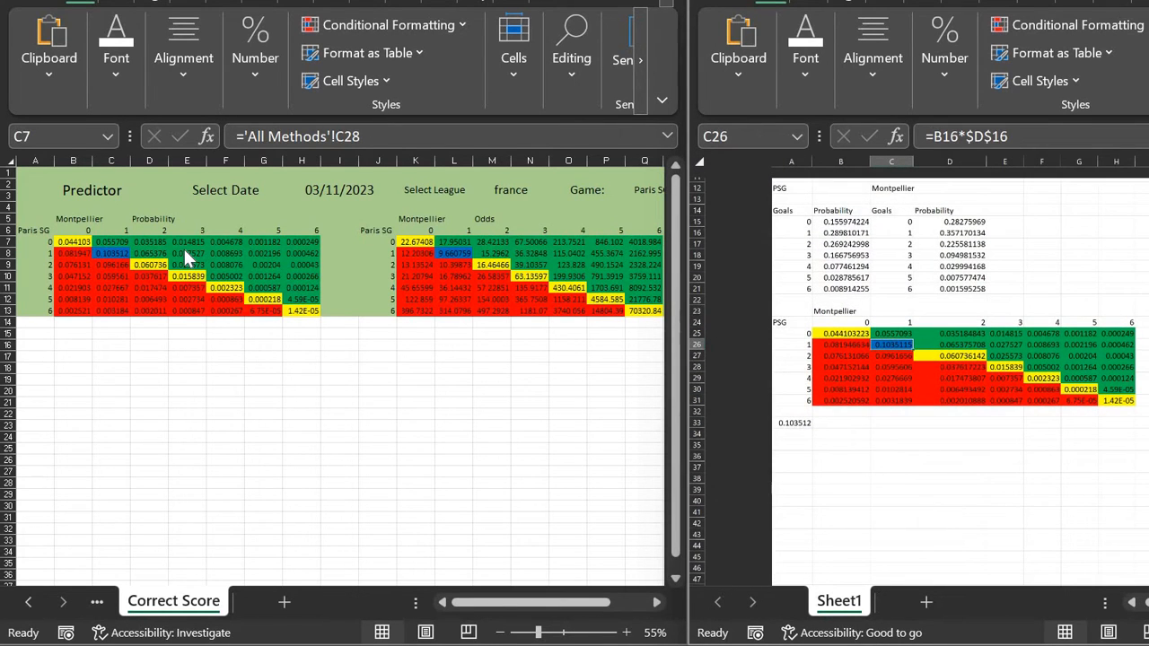
scroll(207, 254, "up", 5)
scroll(208, 254, "down", 1)
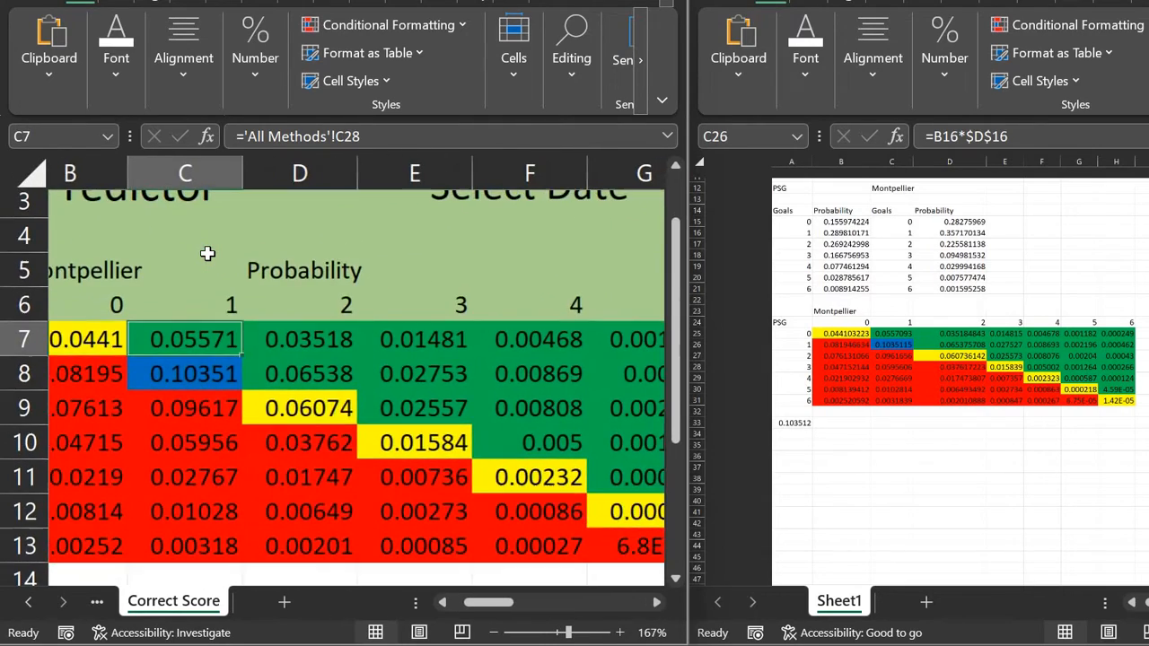
left_click(151, 293)
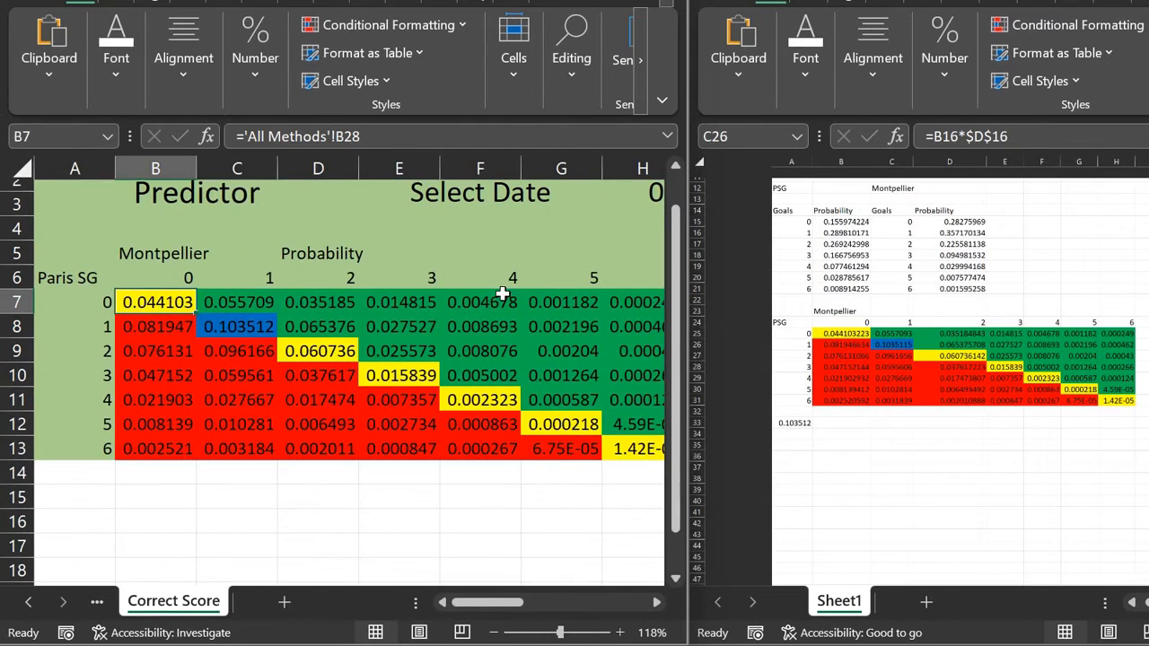
scroll(842, 332, "up", 5)
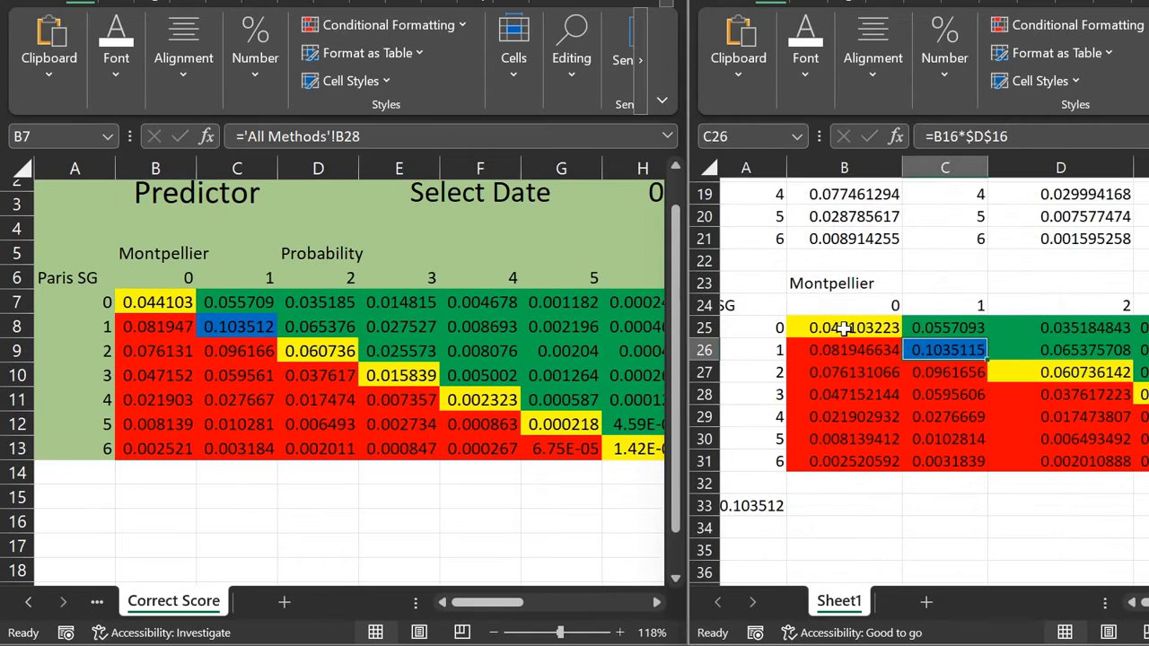
left_click(844, 328)
key("Right")
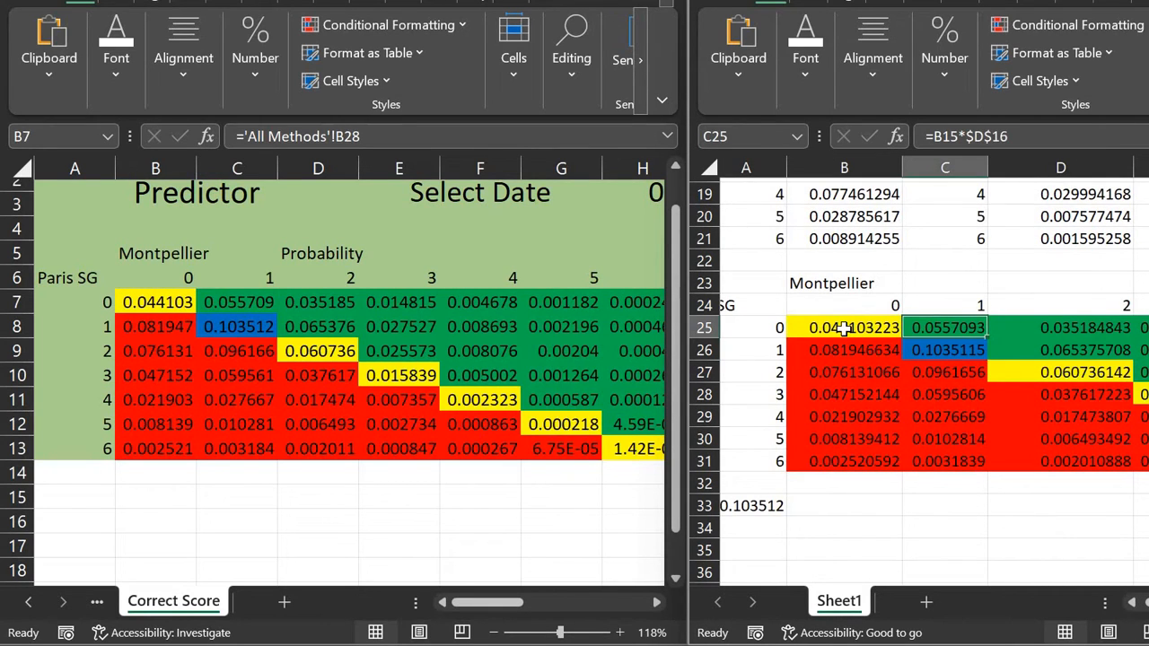
key("Down")
key("Left")
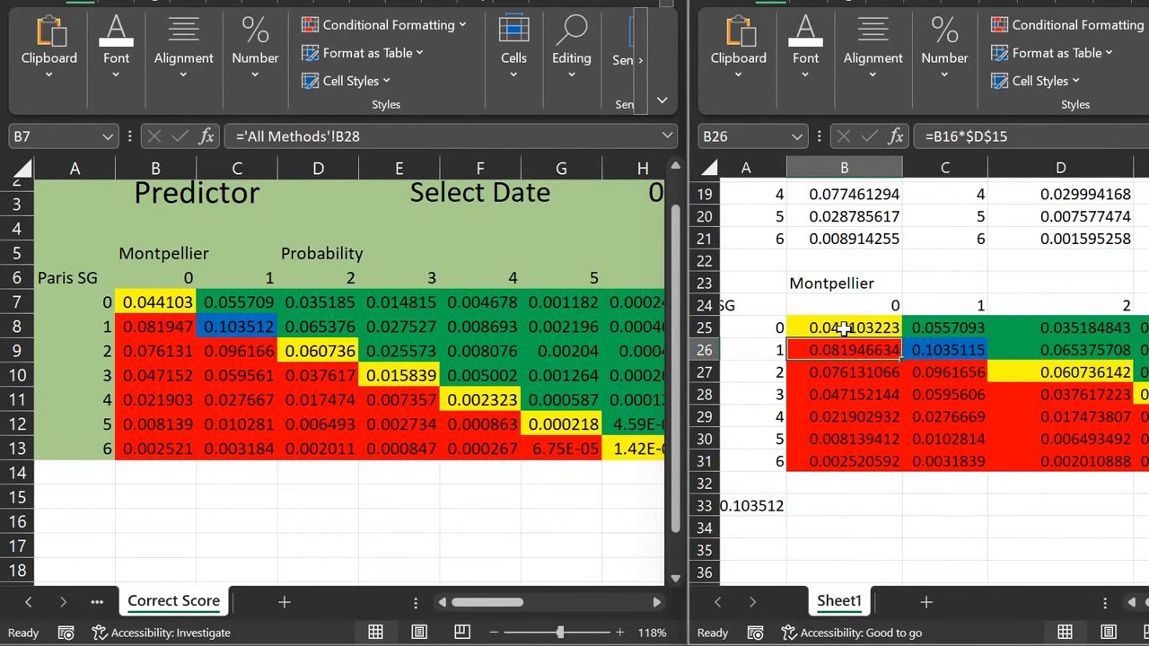
key("Down")
key("Down")
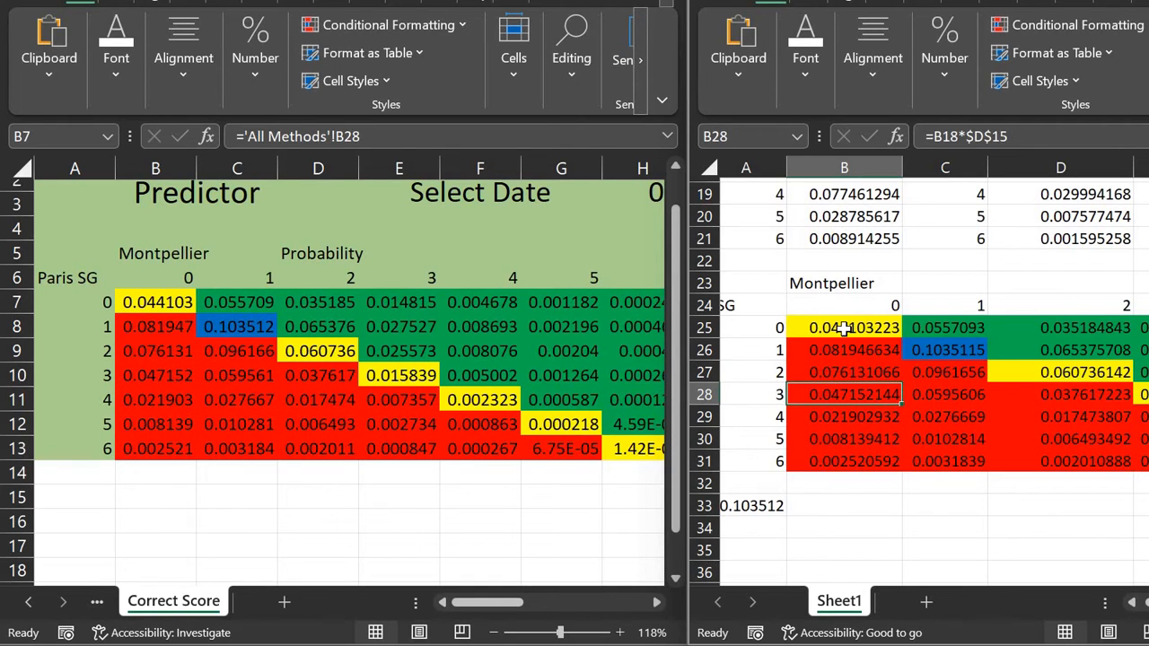
scroll(844, 328, "up", 2)
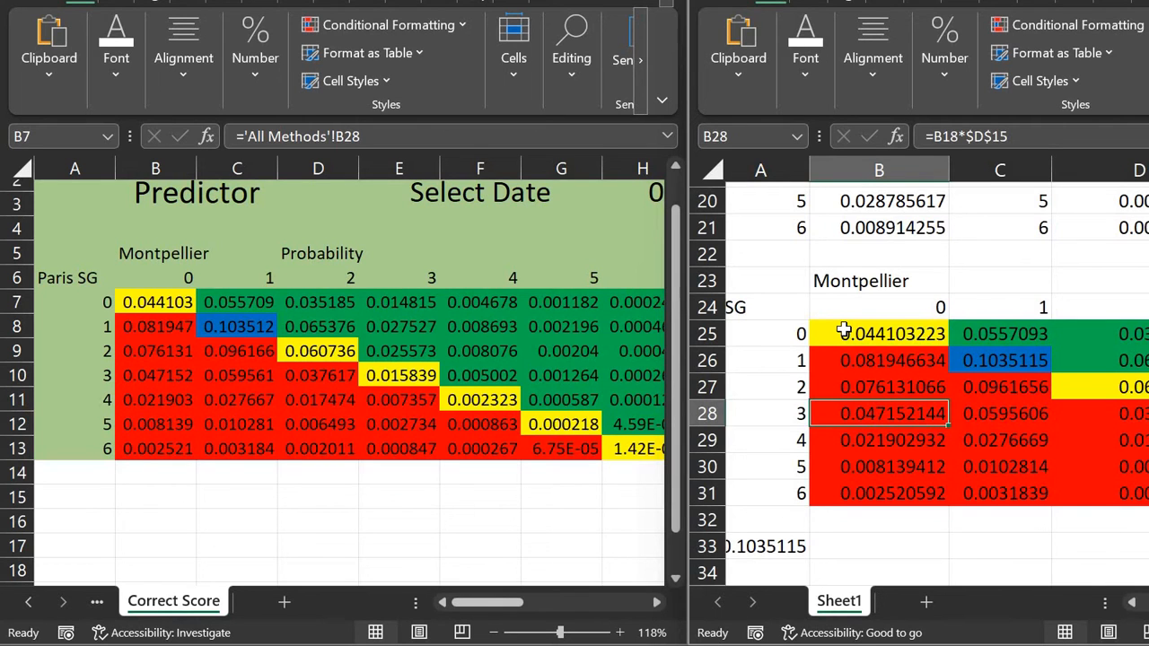
scroll(844, 330, "down", 3)
scroll(456, 384, "up", 3)
scroll(456, 384, "down", 2)
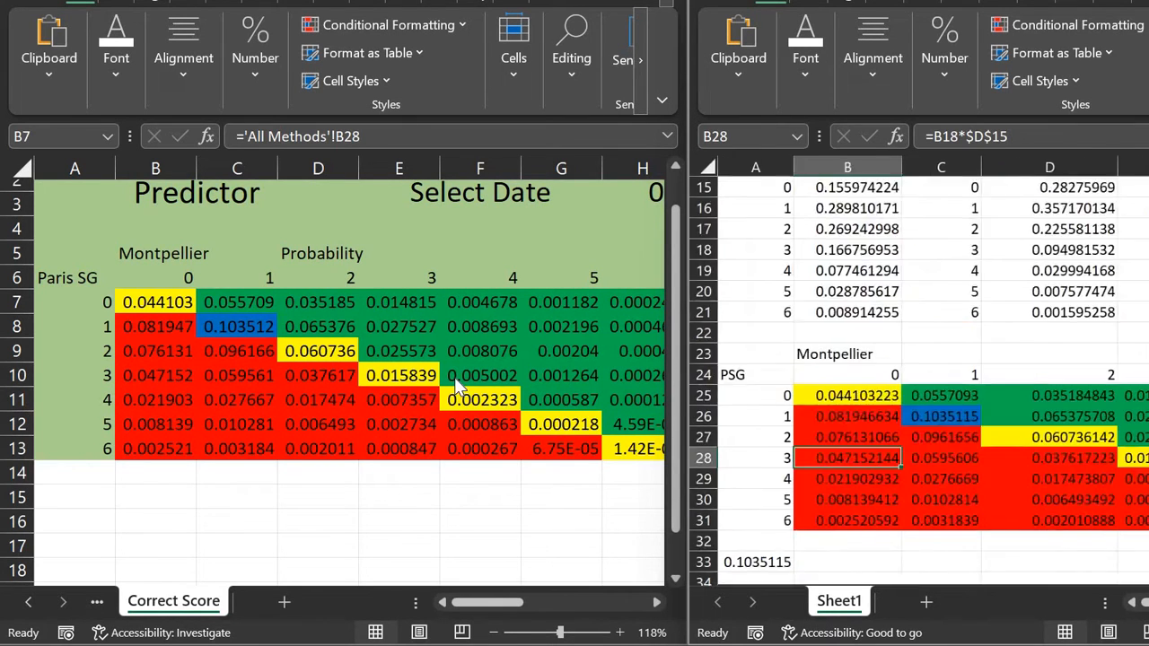
scroll(889, 321, "down", 2)
left_click(884, 322)
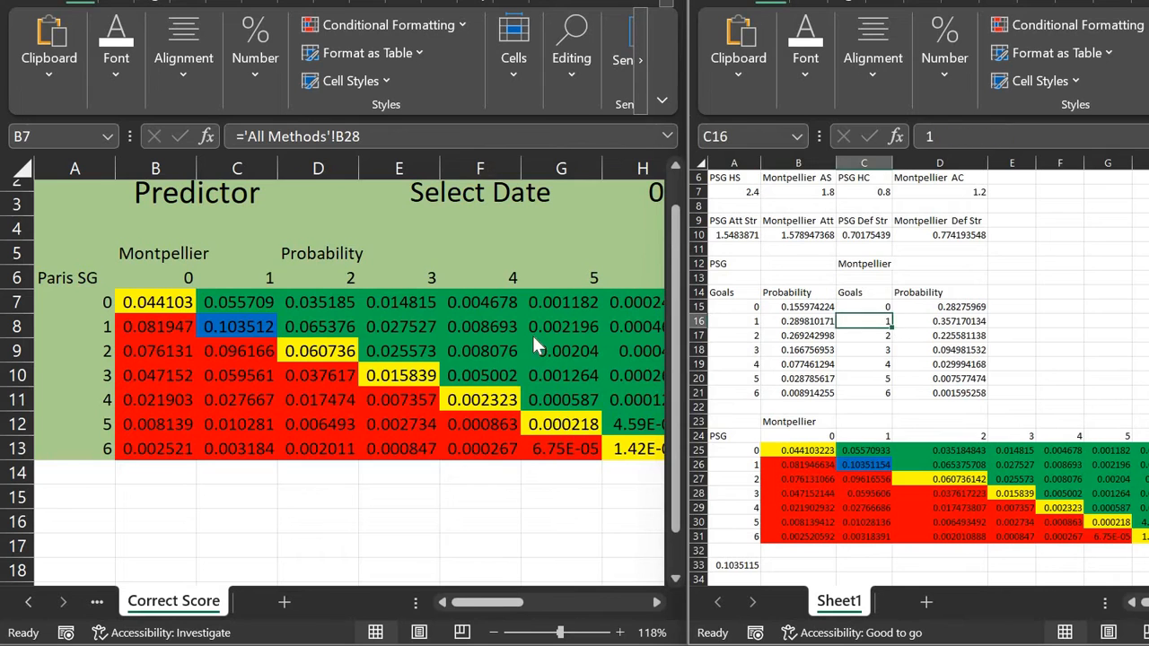
scroll(533, 336, "down", 3)
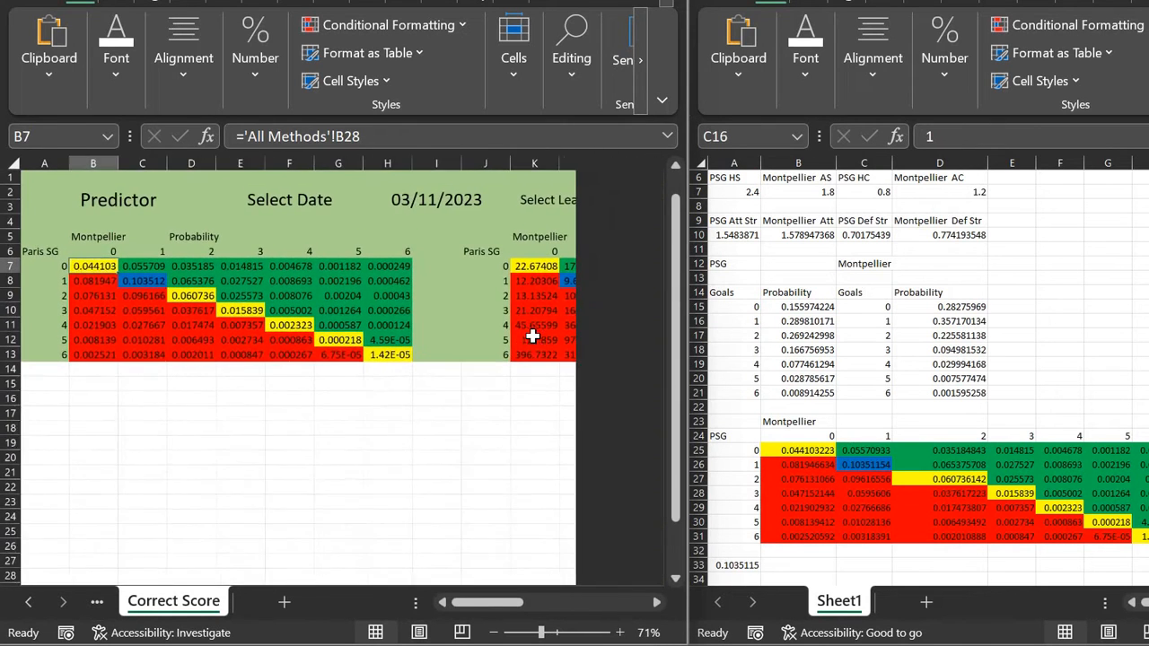
Step: Switch the Predictor to its User Dashboard and review it beside Sheet1's matrix
left_click(99, 603)
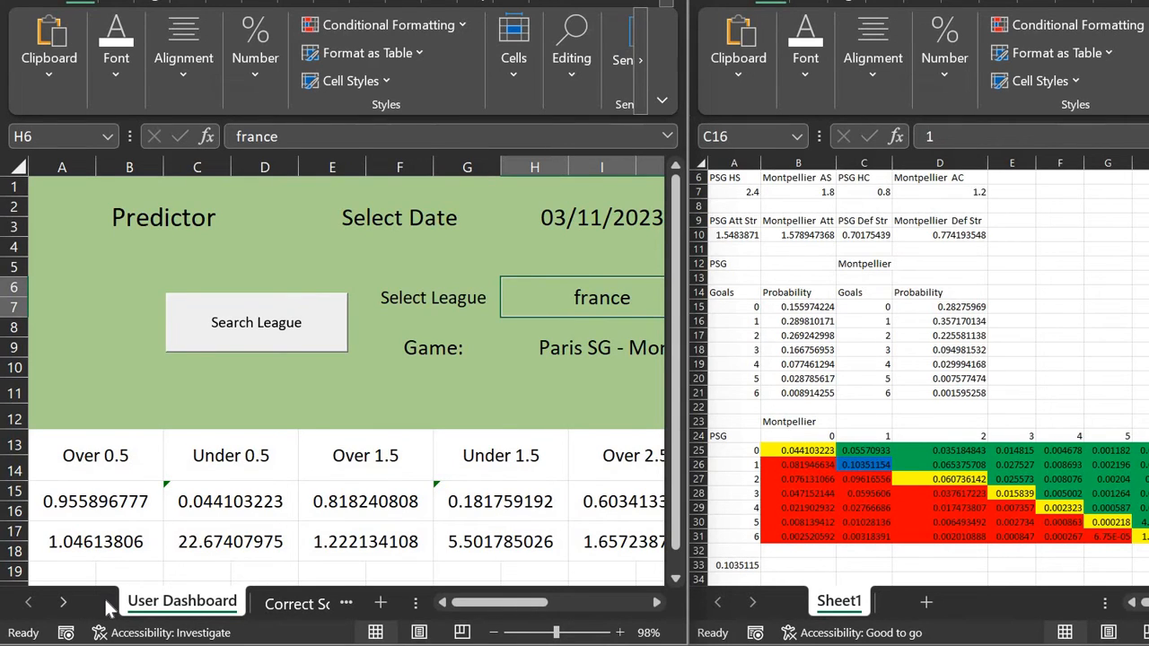
left_click(832, 465)
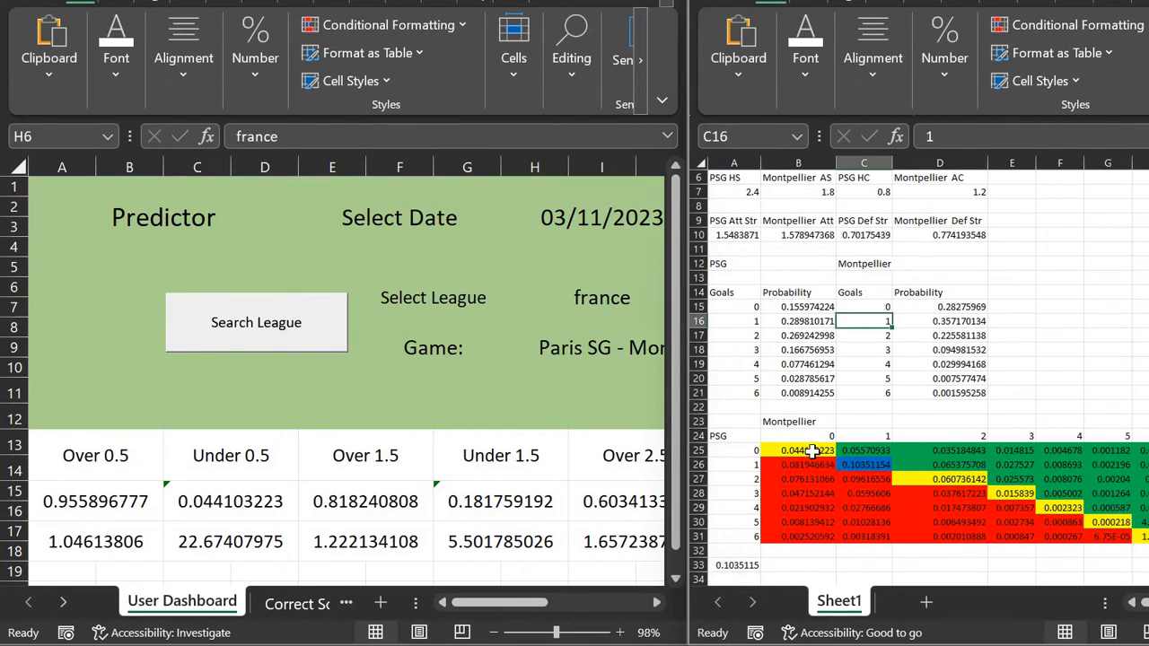
left_click(813, 450)
left_click(380, 450)
scroll(380, 449, "right", 1)
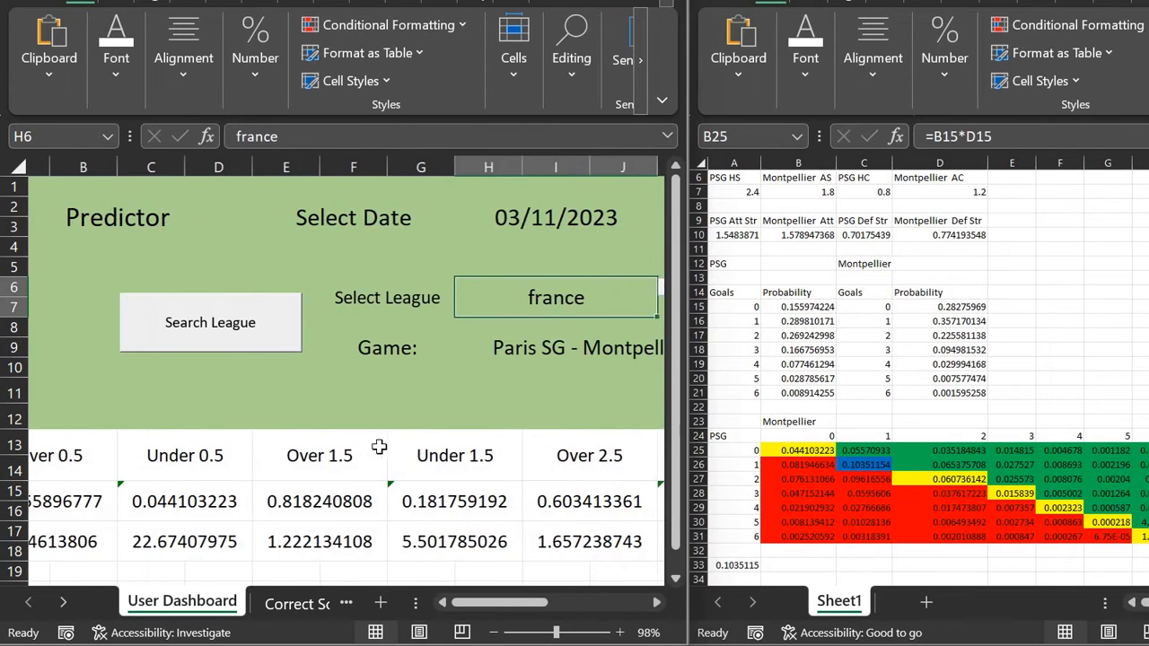
scroll(379, 447, "right", 8)
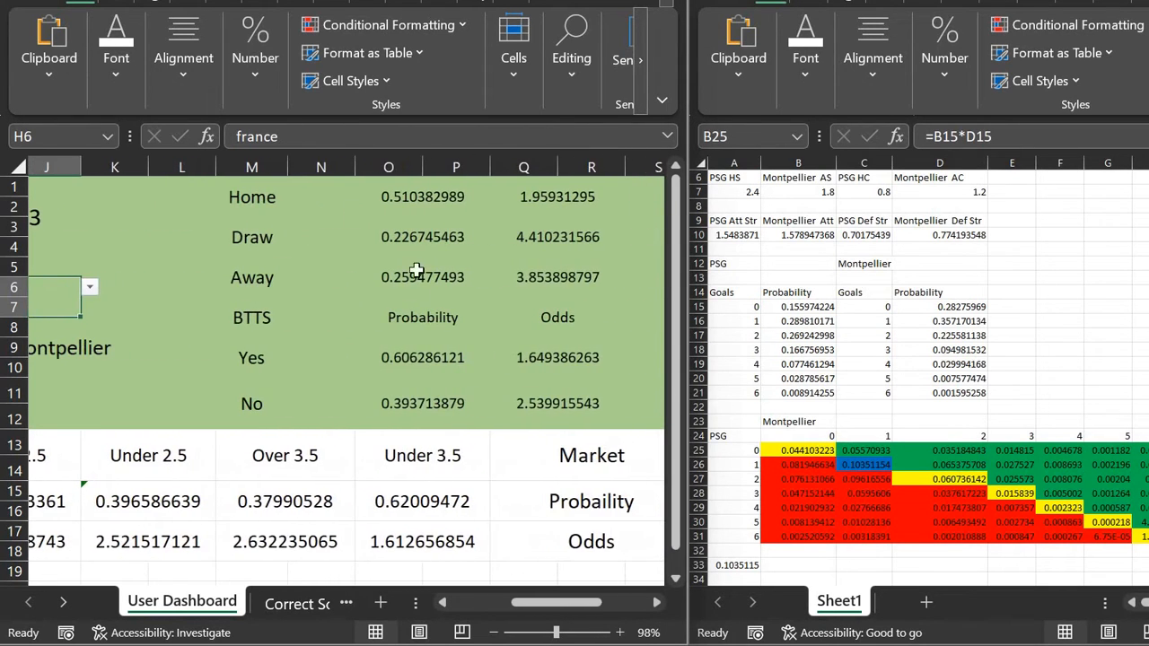
scroll(402, 379, "right", 1)
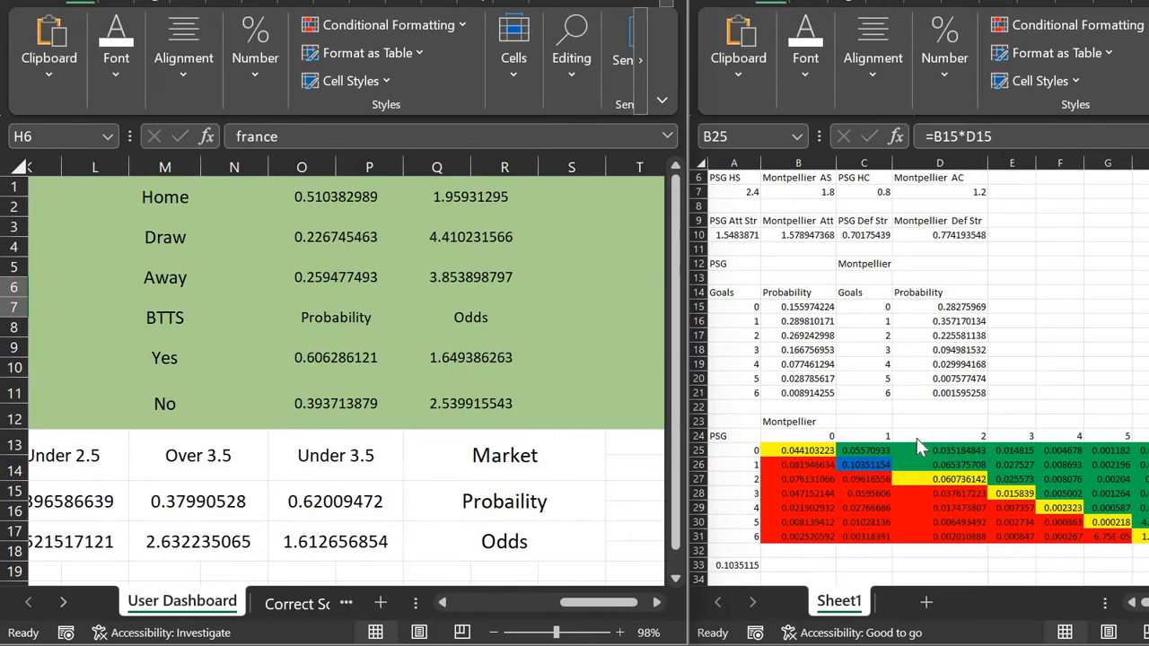
scroll(817, 471, "down", 3)
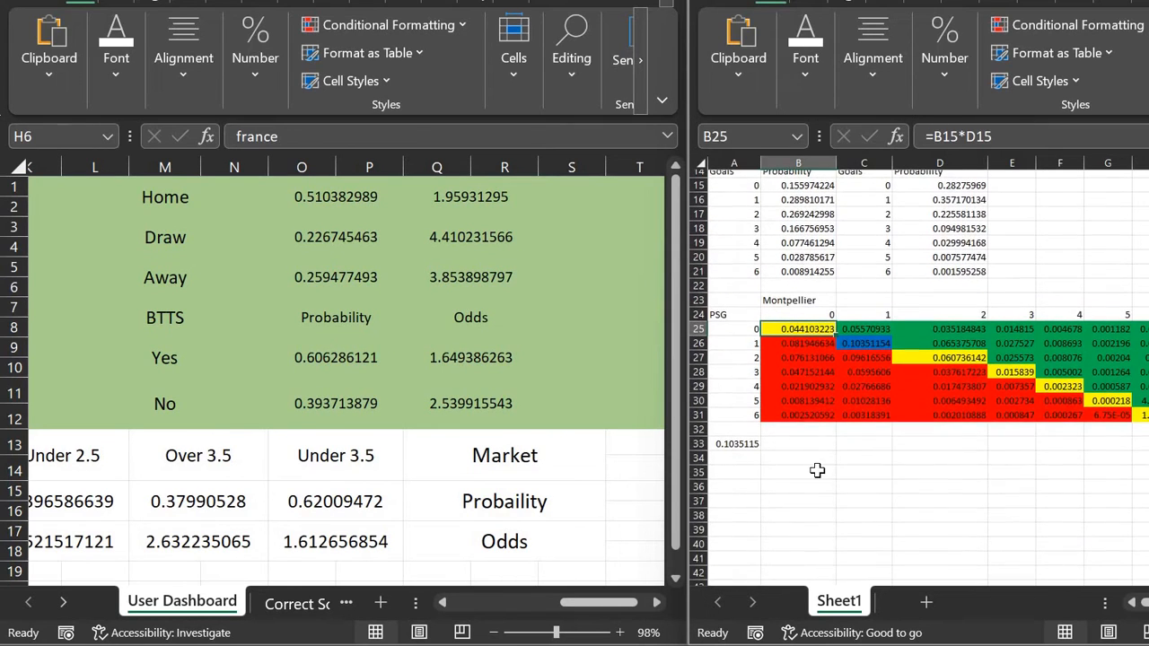
left_click(734, 472)
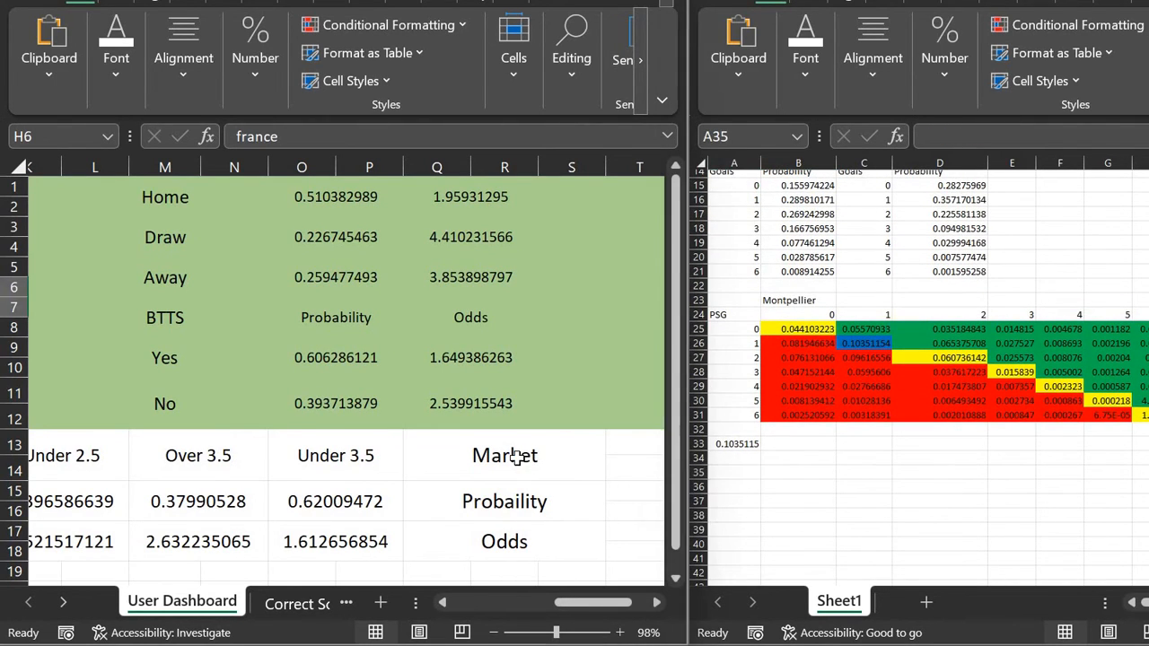
scroll(517, 458, "down", 3, "ctrl")
scroll(362, 439, "down", 2, "ctrl")
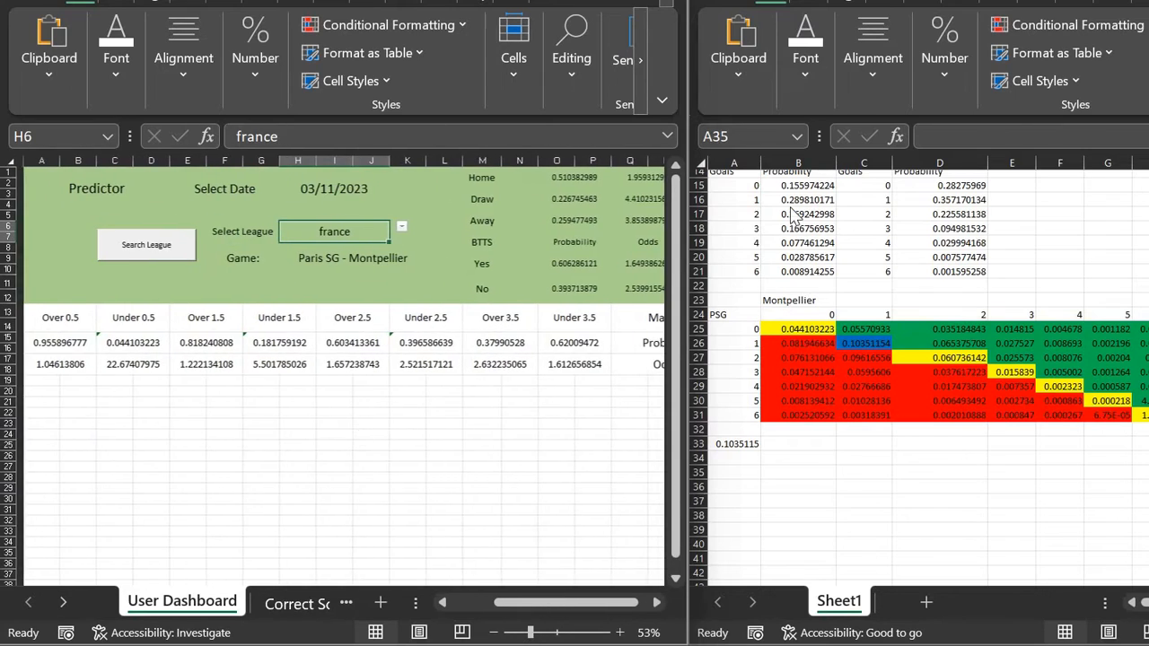
Step: Maximise the sheet and add the Over and Under table headings in row 1
key("super+Up")
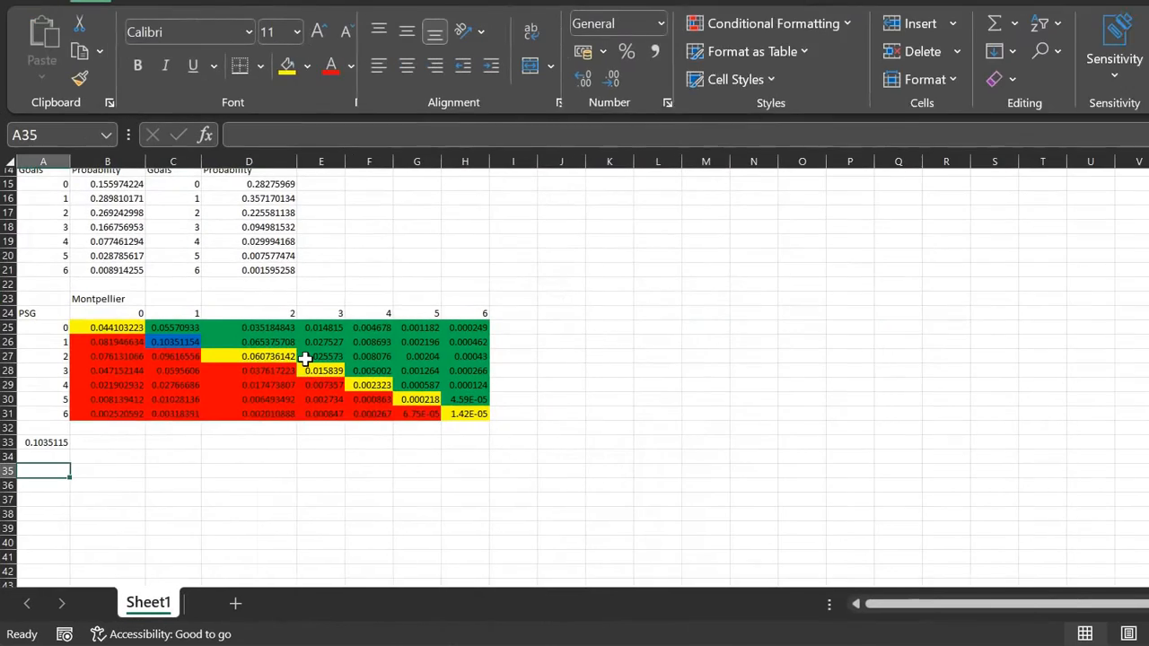
scroll(306, 359, "up", 5)
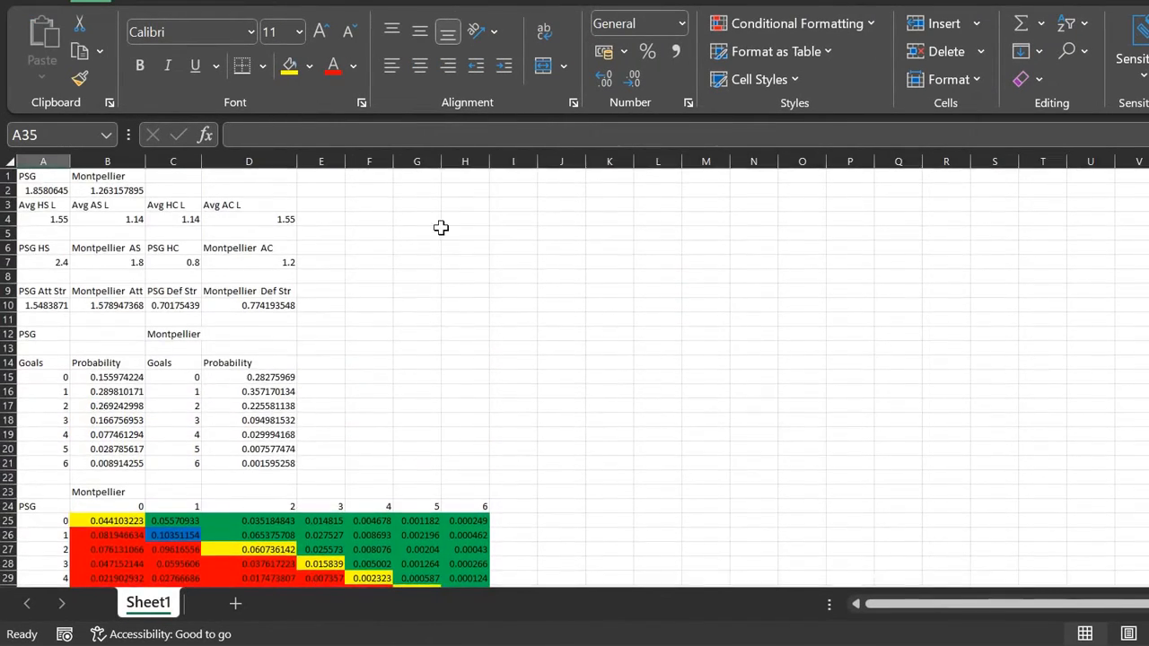
left_click(418, 178)
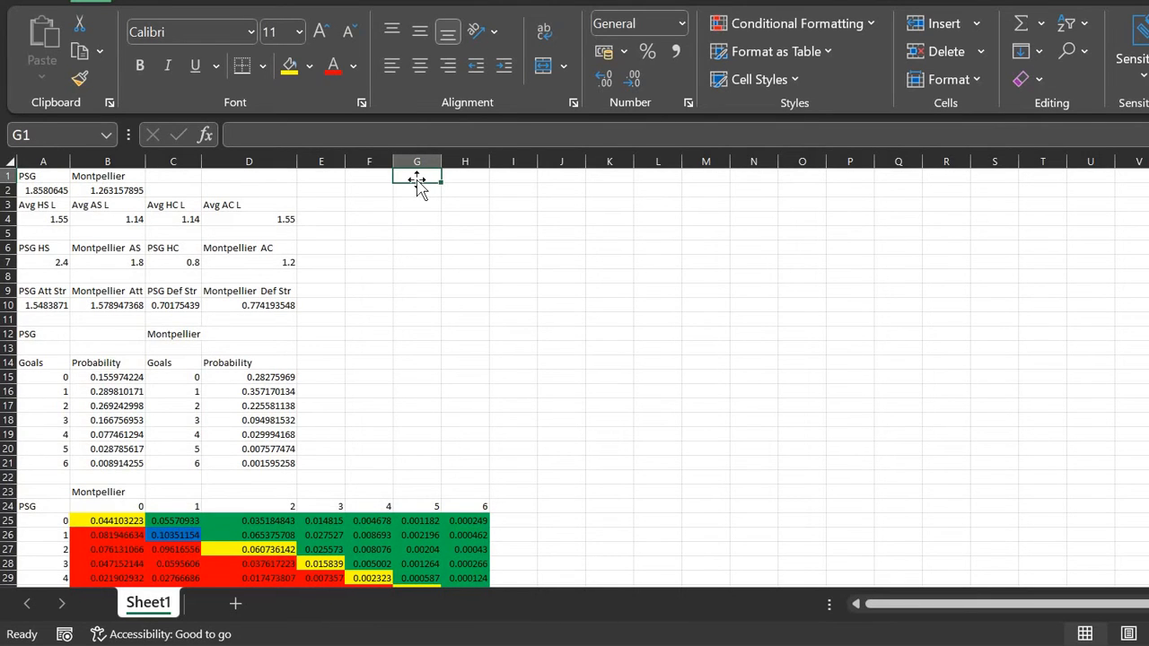
type("OV")
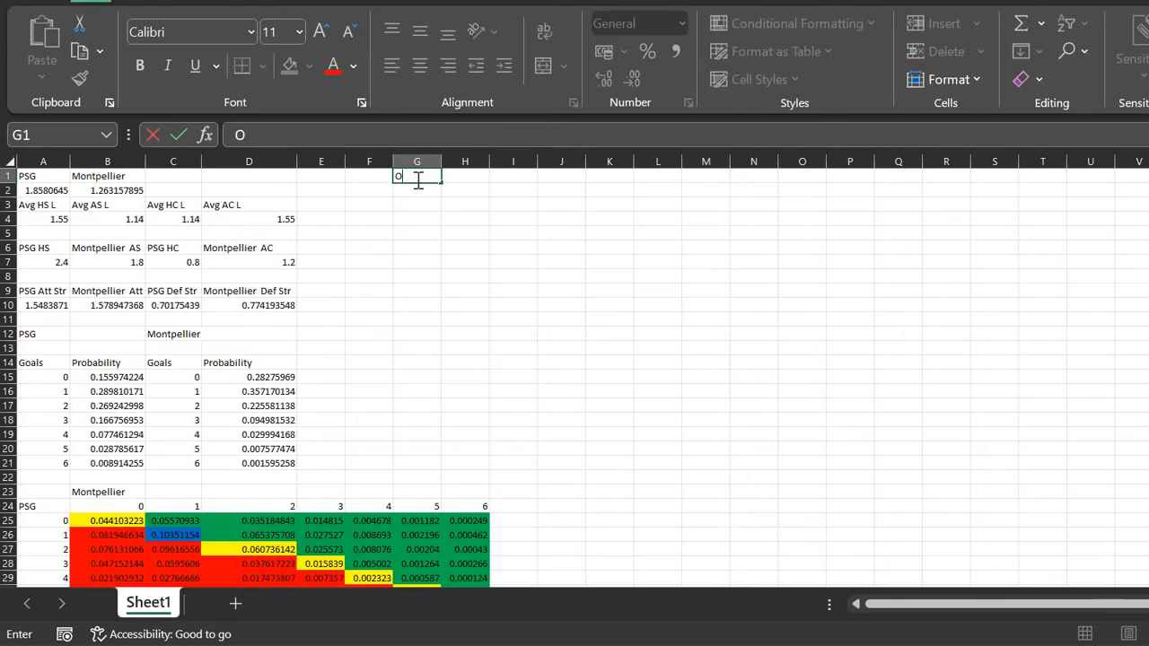
key("Tab")
key("Tab")
type("Un")
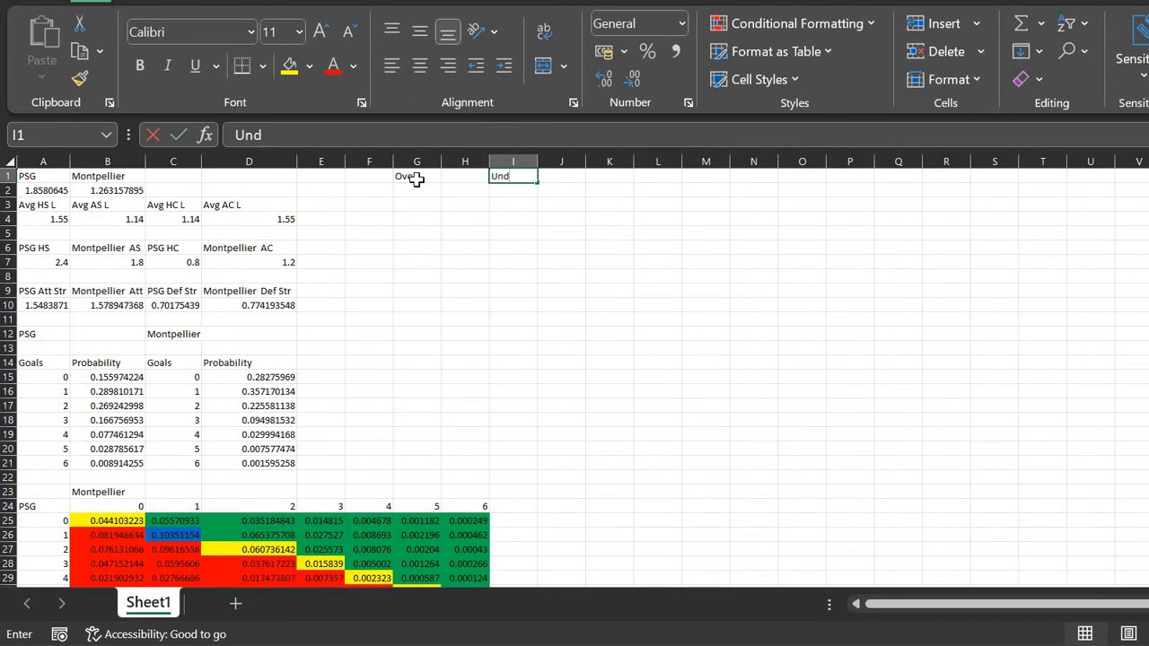
type("der")
key("Left")
Step: Enter the goal lines 0.5, 1.5, 2.5 and 3.5 down H2:H5
left_click(420, 188)
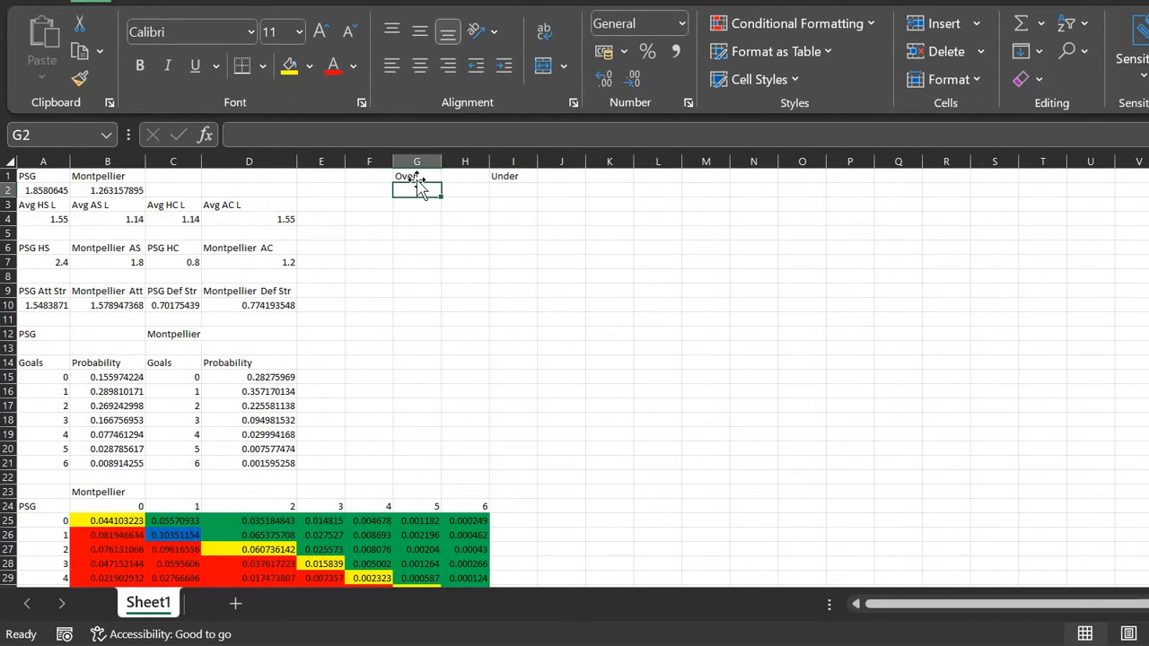
key("Right")
type("0.5")
key("Return")
type("1.")
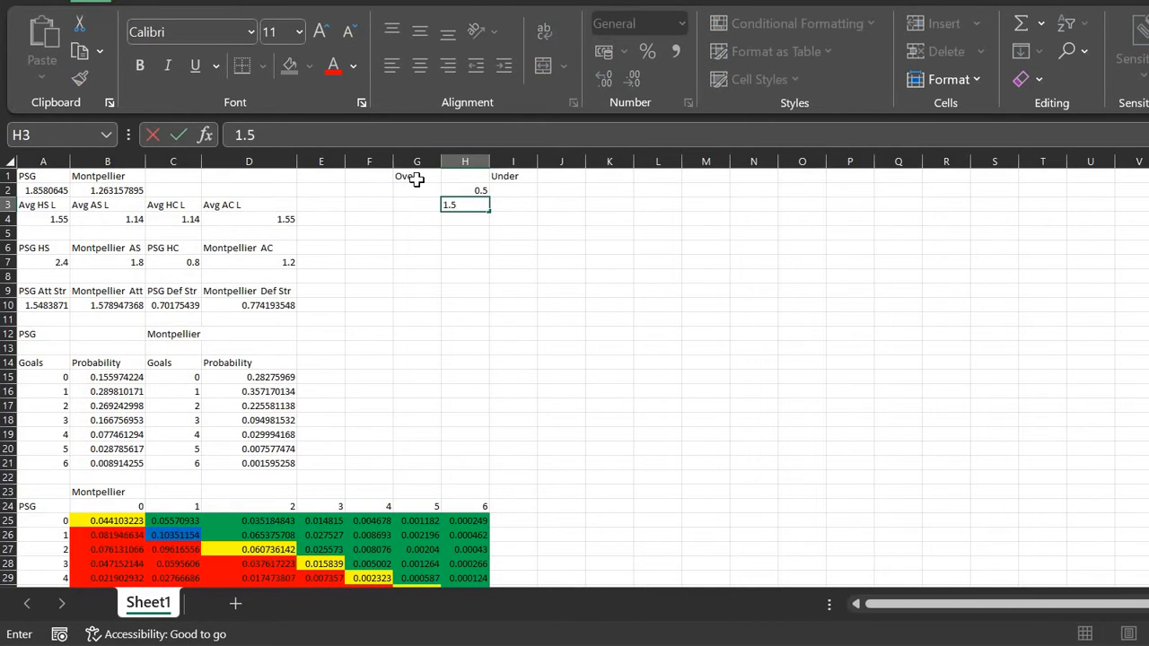
key("Return")
key("Return")
key("Up")
type("2.5")
key("Return")
type("3.")
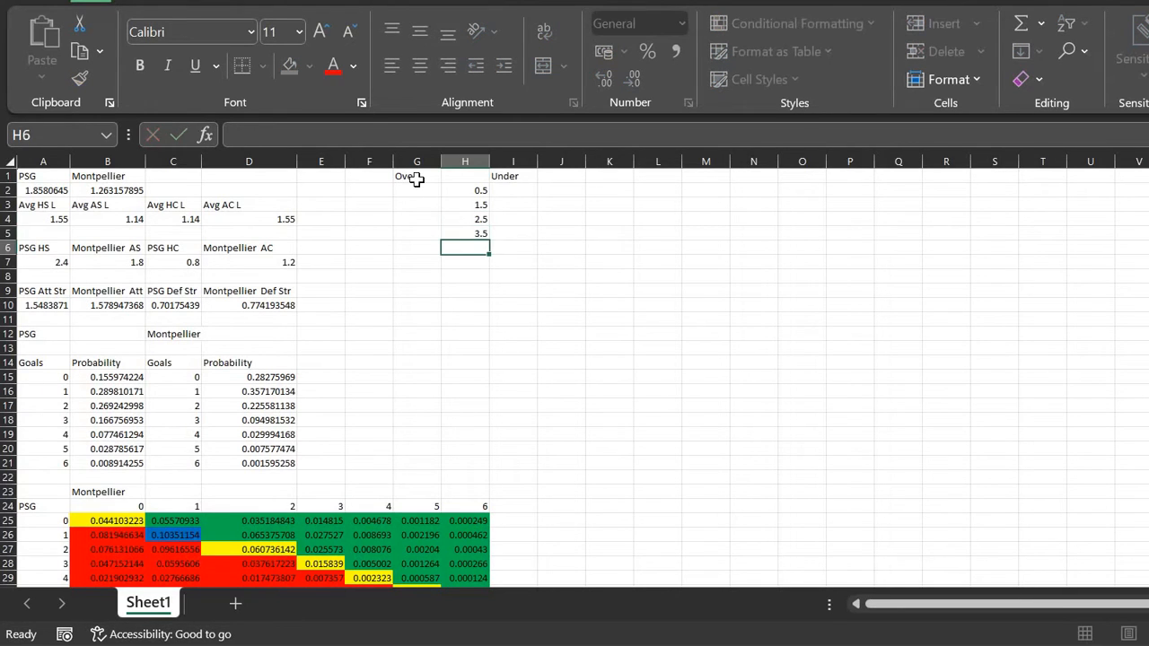
type("5")
key("Return")
key("Up")
key("Up")
key("Up")
key("Up")
key("Right")
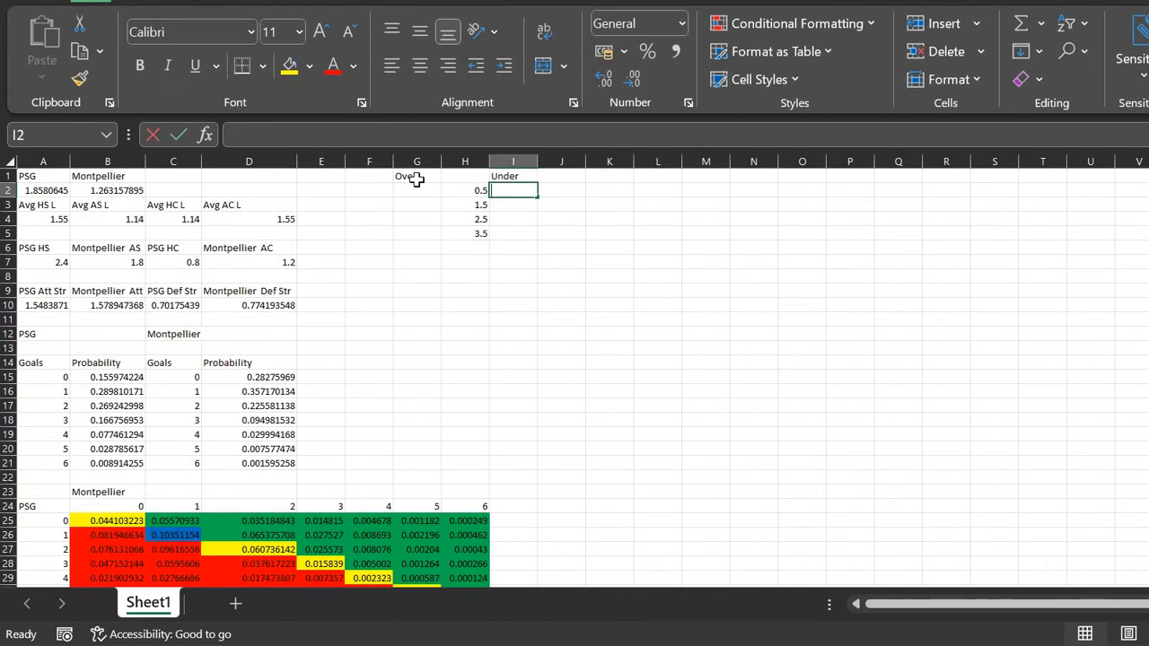
Step: Set Under 0.5 in I2 to =B25, the 0-0 scoreline probability (0.044103)
type("=")
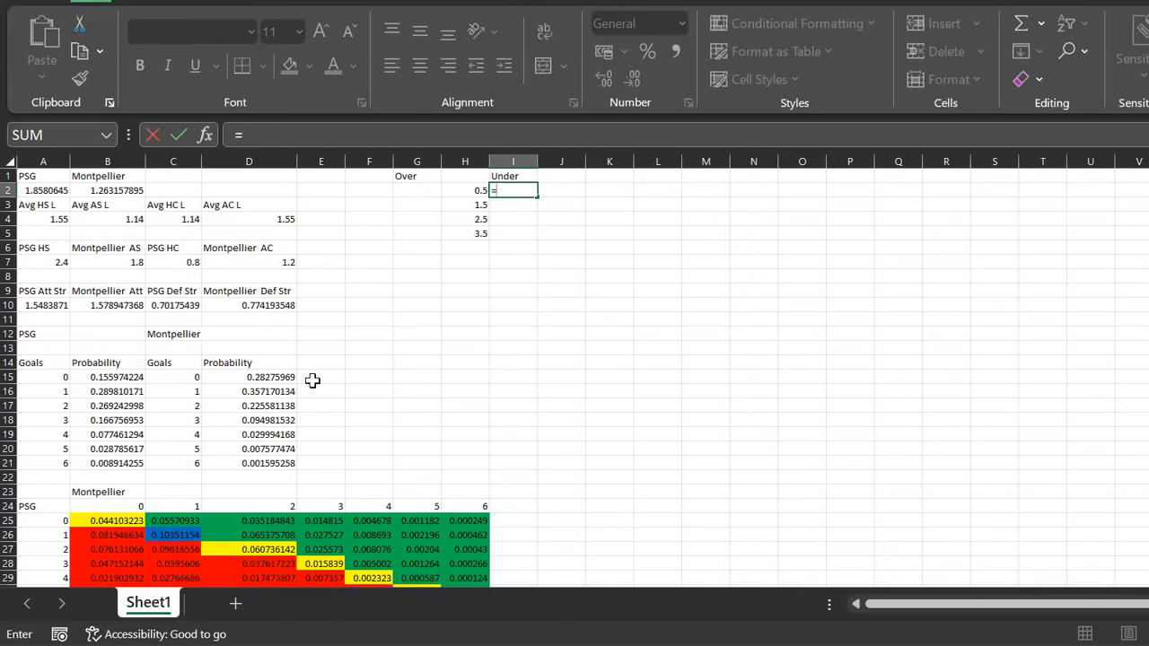
scroll(131, 417, "down", 3)
left_click(119, 412)
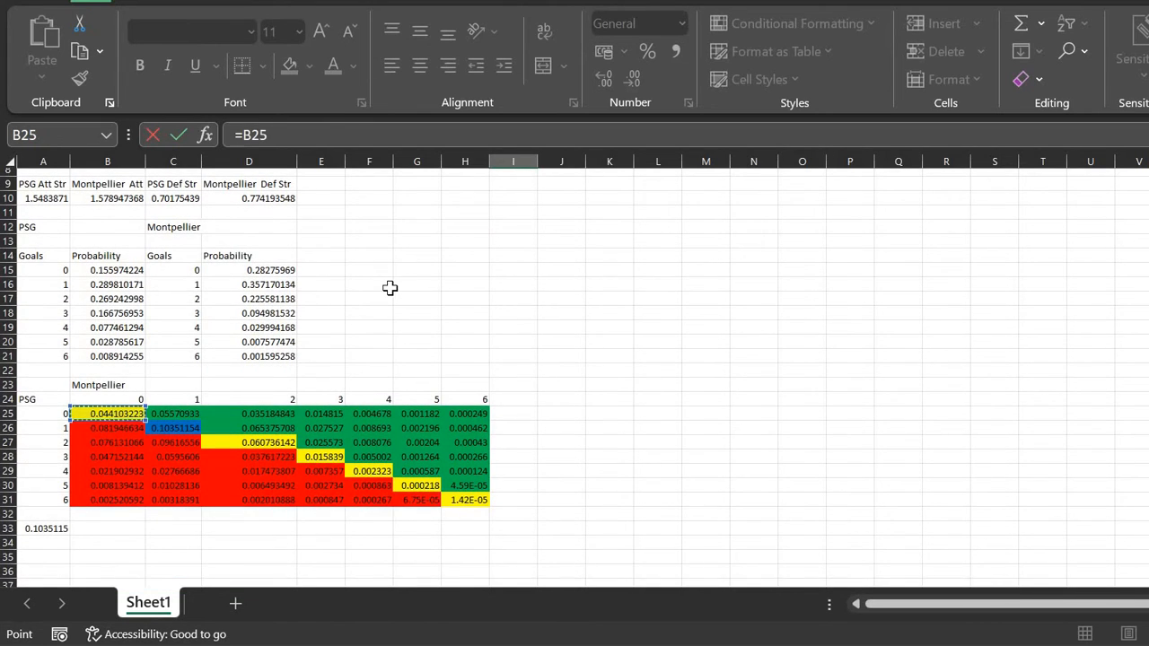
scroll(390, 287, "up", 3)
key("ctrl+Return")
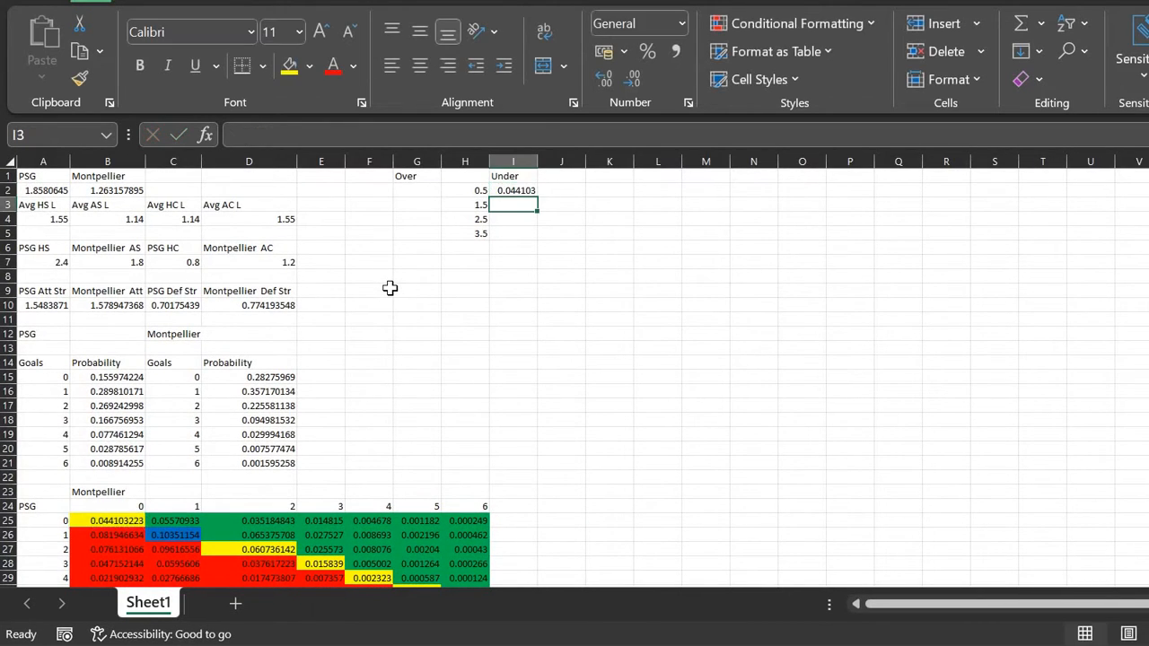
Step: Set Over 0.5 in G2 to =1-I2, giving 0.955897
key("Left")
key("Left")
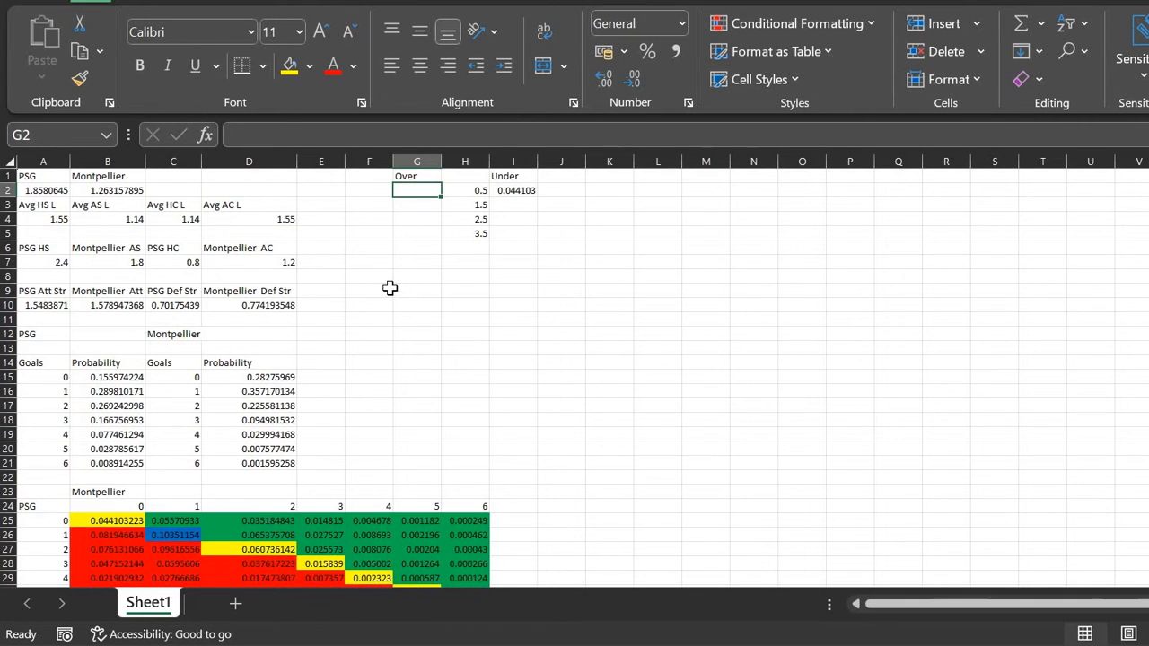
type("1-")
key("Right")
key("Right")
key("Return")
key("Up")
Step: Set Under 1.5 in I3 to =SUM(B25,B26,C25), giving 0.181759
key("Down")
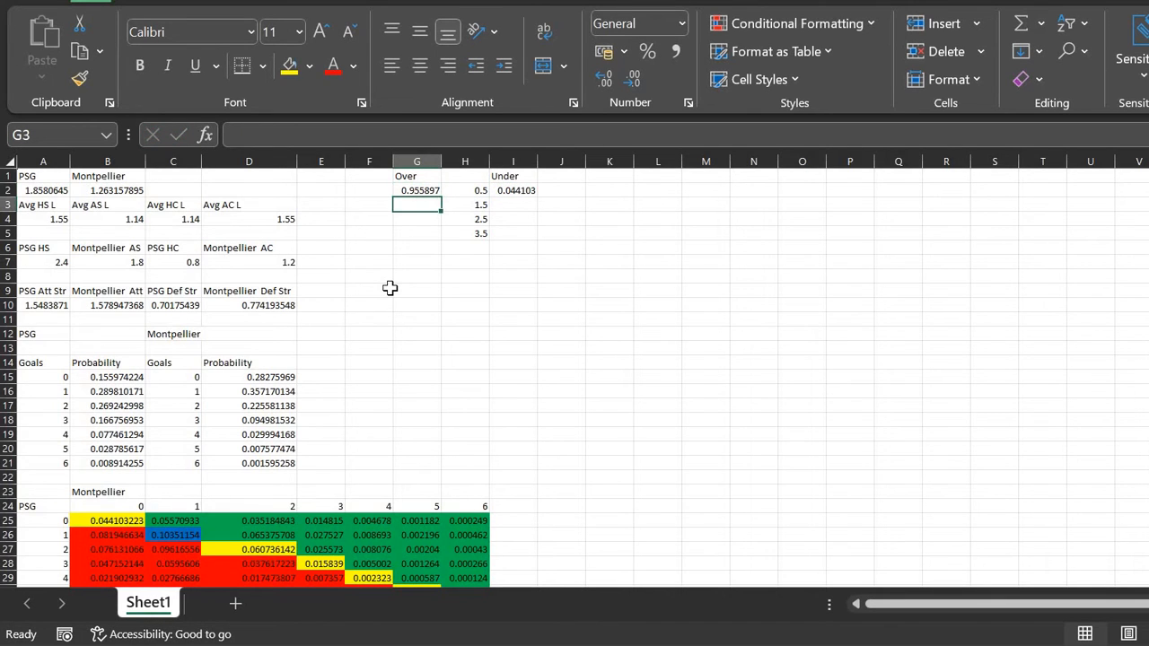
key("Right")
key("Right")
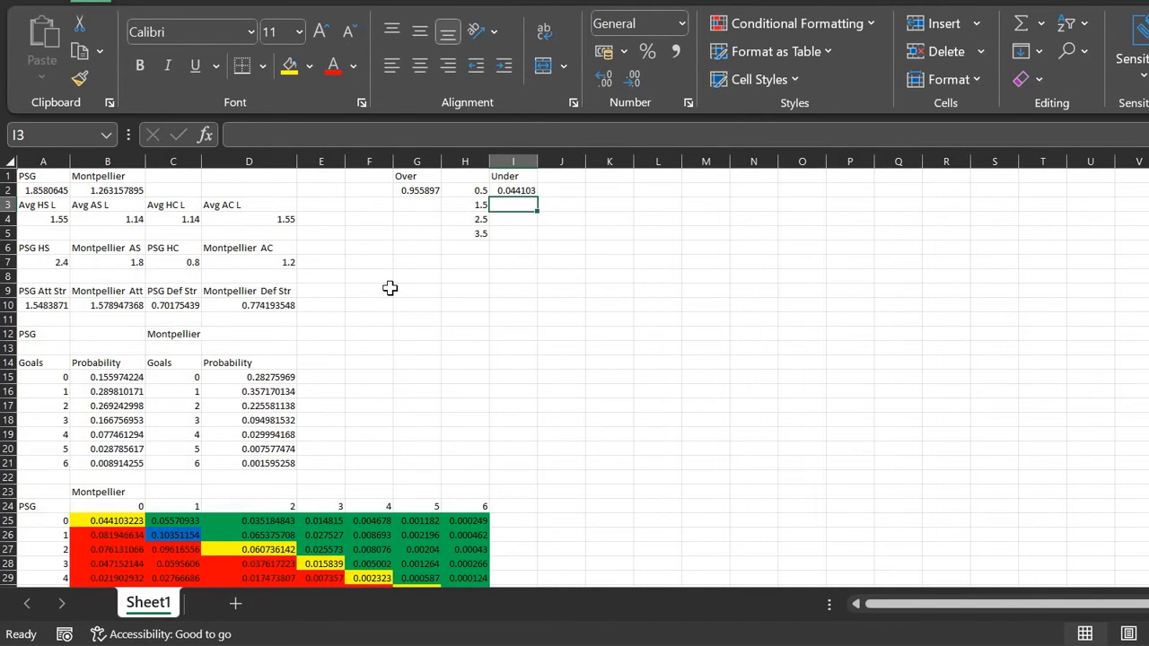
type("=sm(")
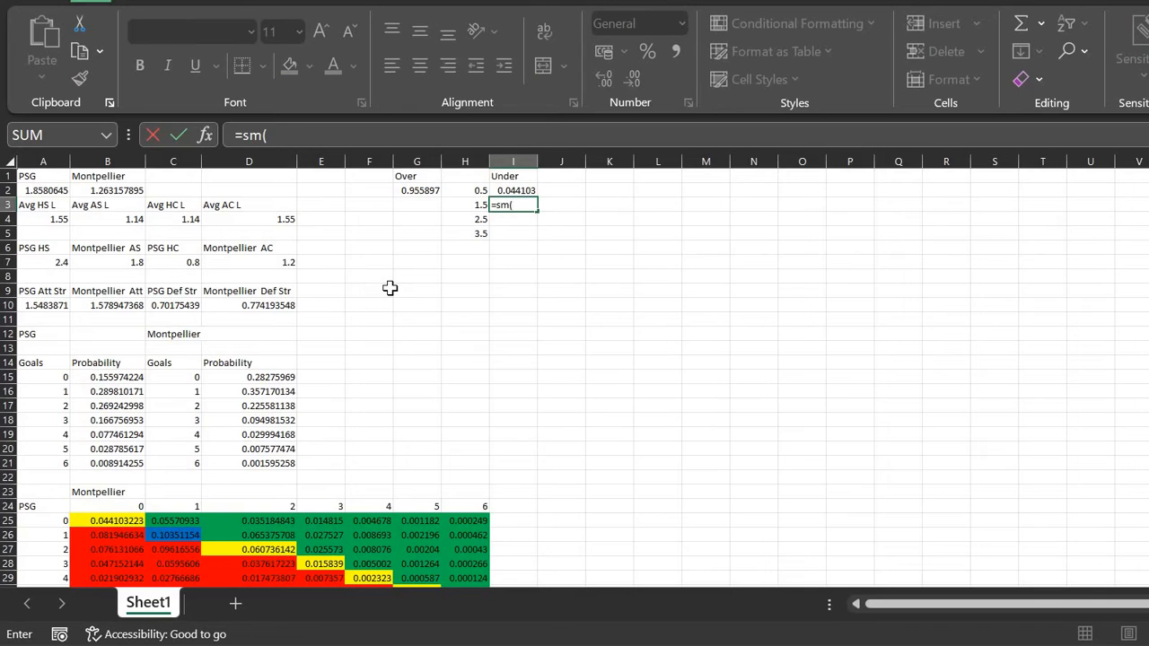
scroll(390, 287, "down", 1)
key("BackSpace")
key("BackSpace")
type("um(")
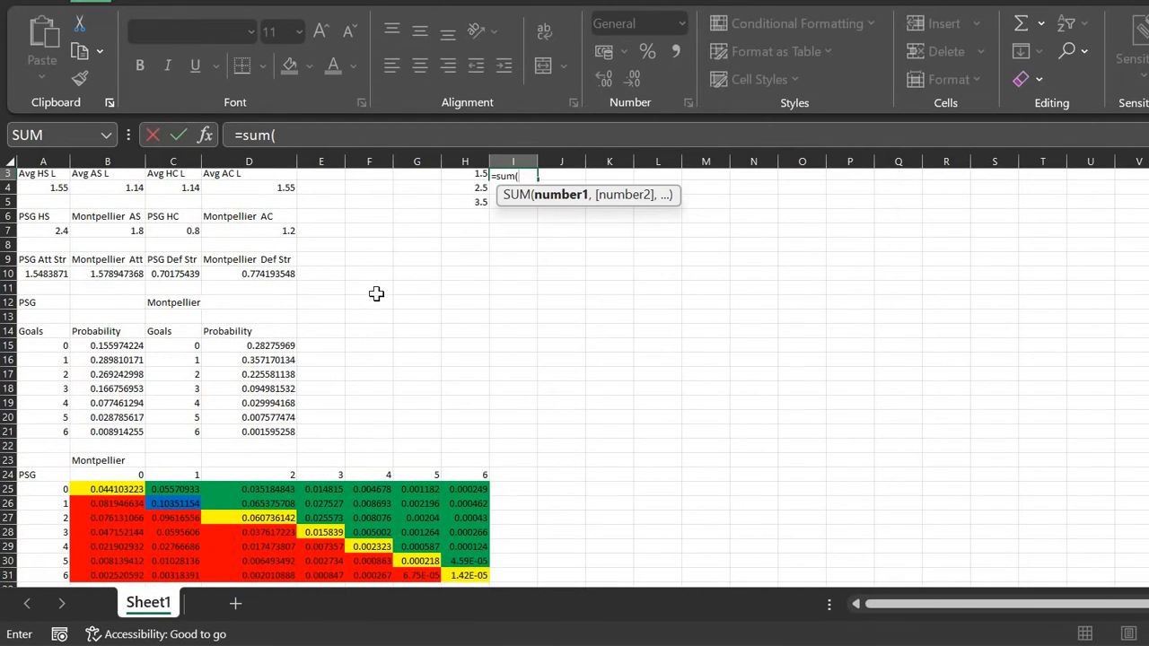
scroll(133, 383, "down", 3)
left_click(124, 383)
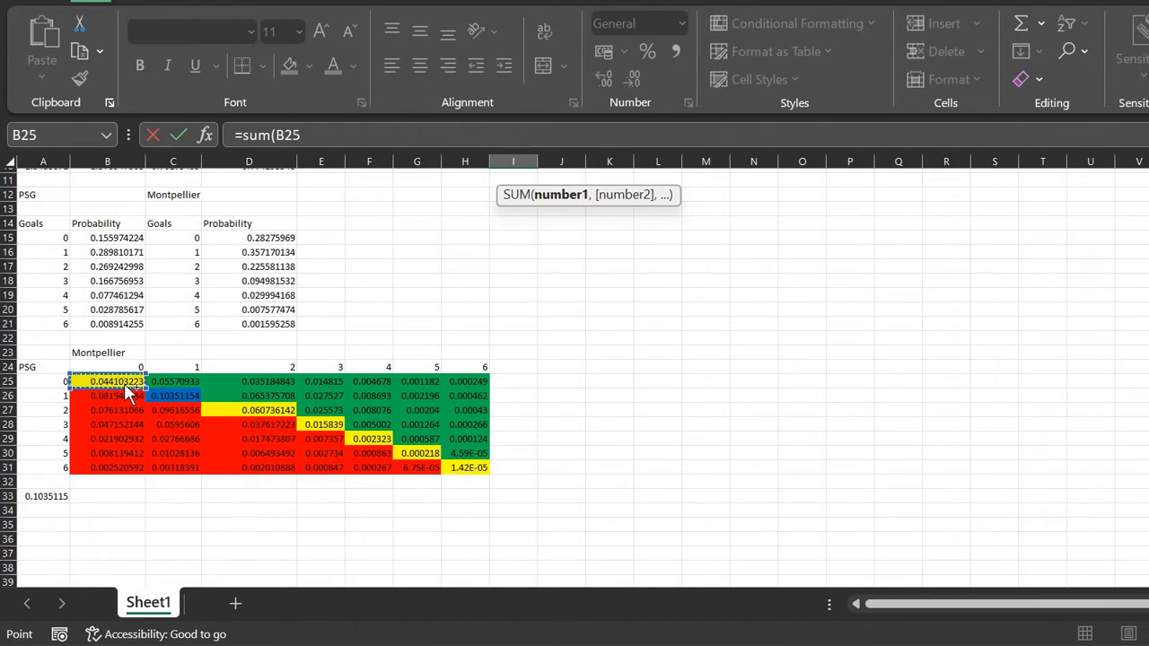
type(",")
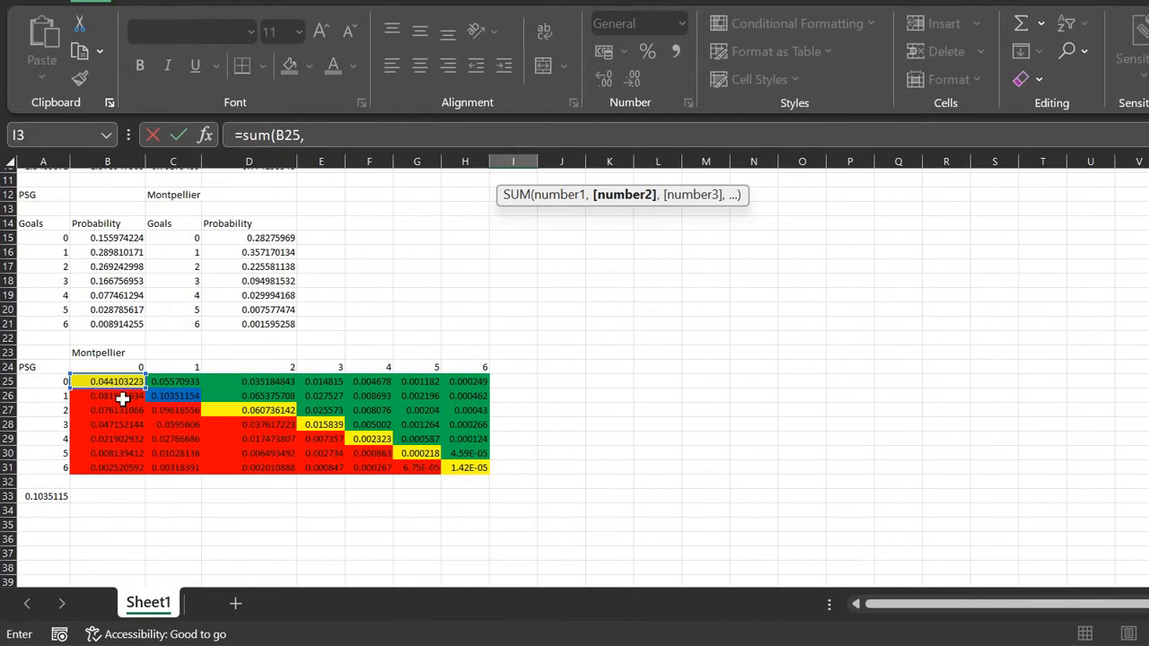
left_click(122, 399)
type(",")
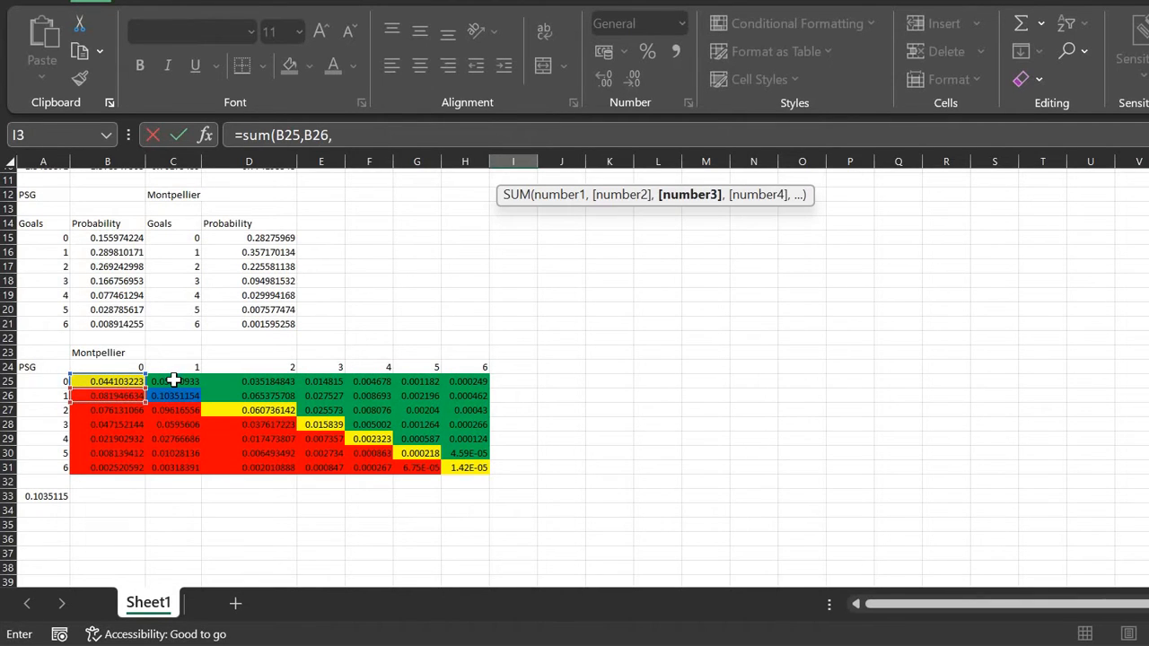
left_click(174, 381)
type(")")
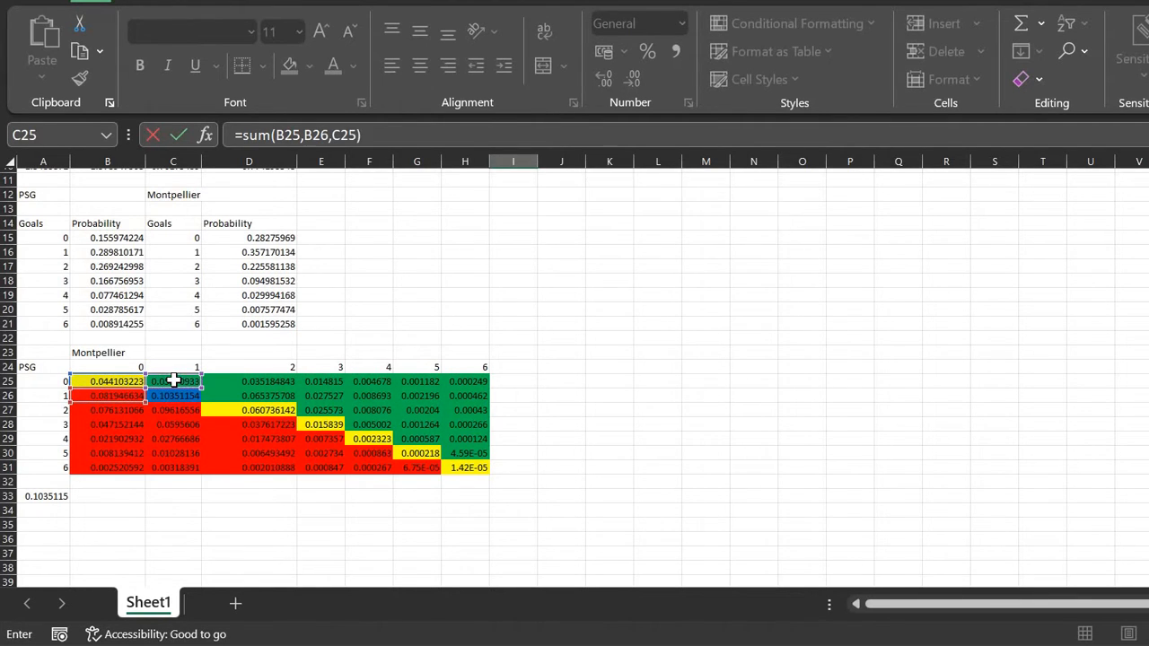
key("Return")
key("Up")
key("Up")
key("Up")
key("Down")
key("Down")
key("Left")
key("Left")
key("Right")
key("Right")
Step: Set Under 2.5 in I4 to =SUM(B25:B27,C25:C26,D25), giving 0.396587
key("Down")
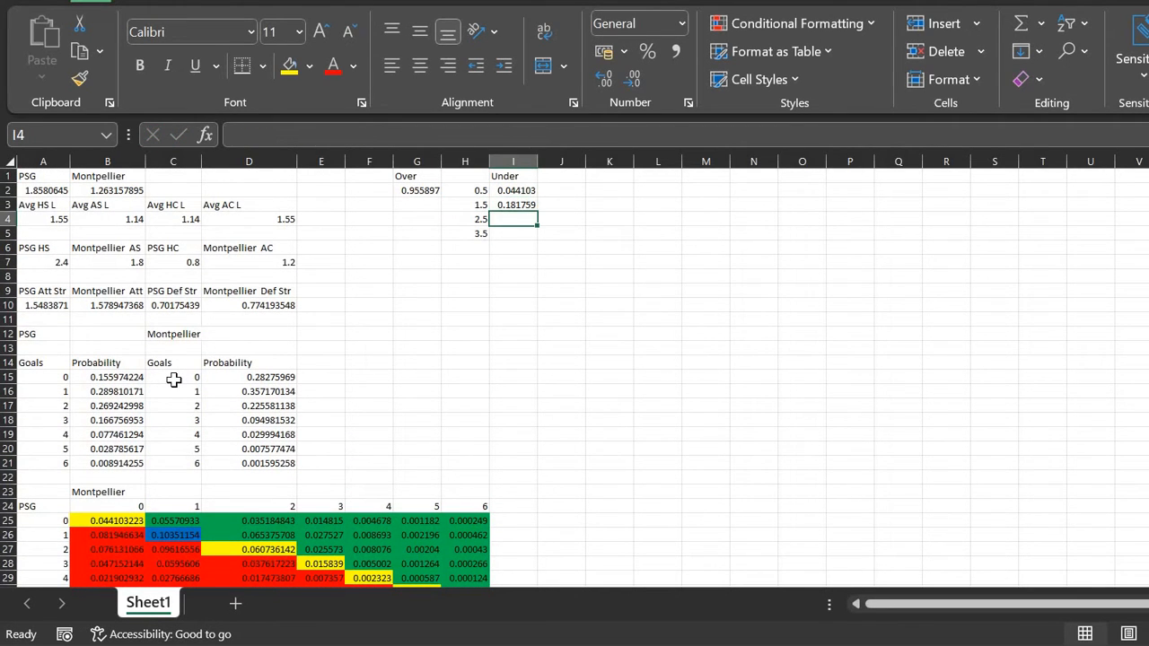
type("=sum(")
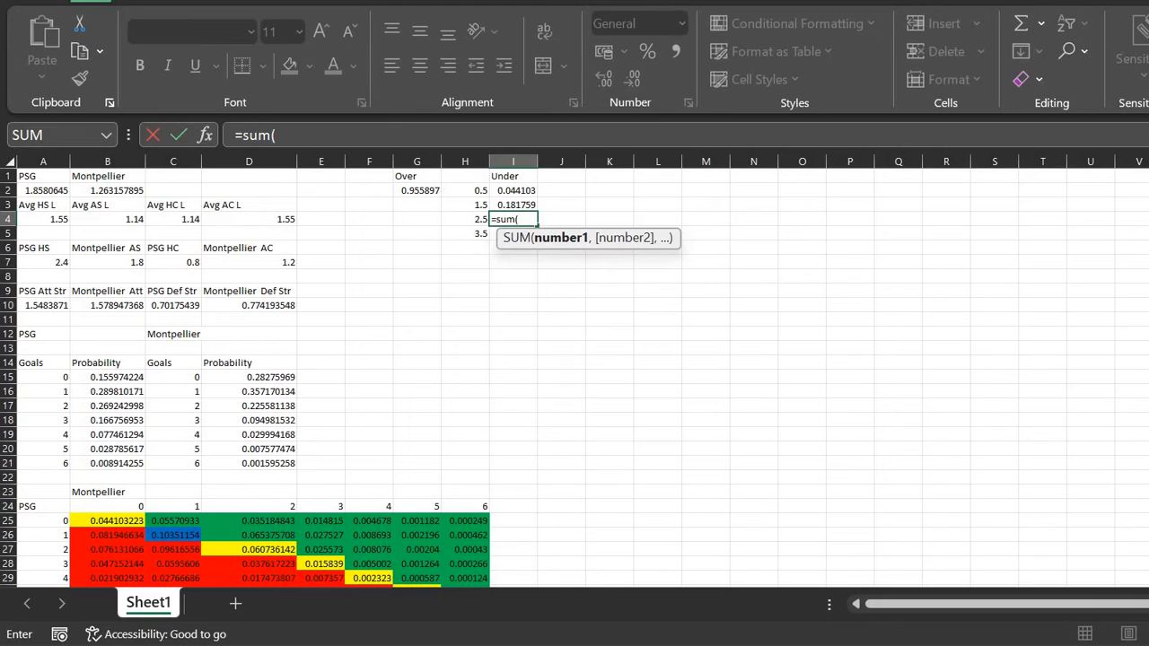
scroll(122, 458, "down", 2)
left_click_drag(120, 462, 170, 466)
type(",")
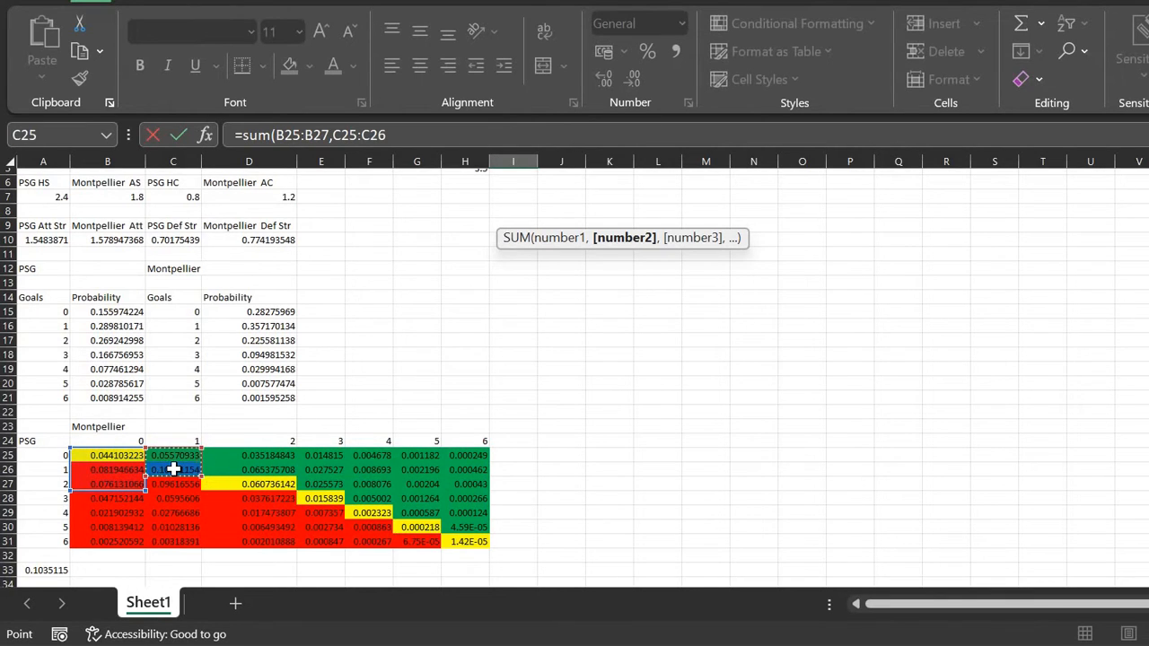
type(",")
left_click(218, 458)
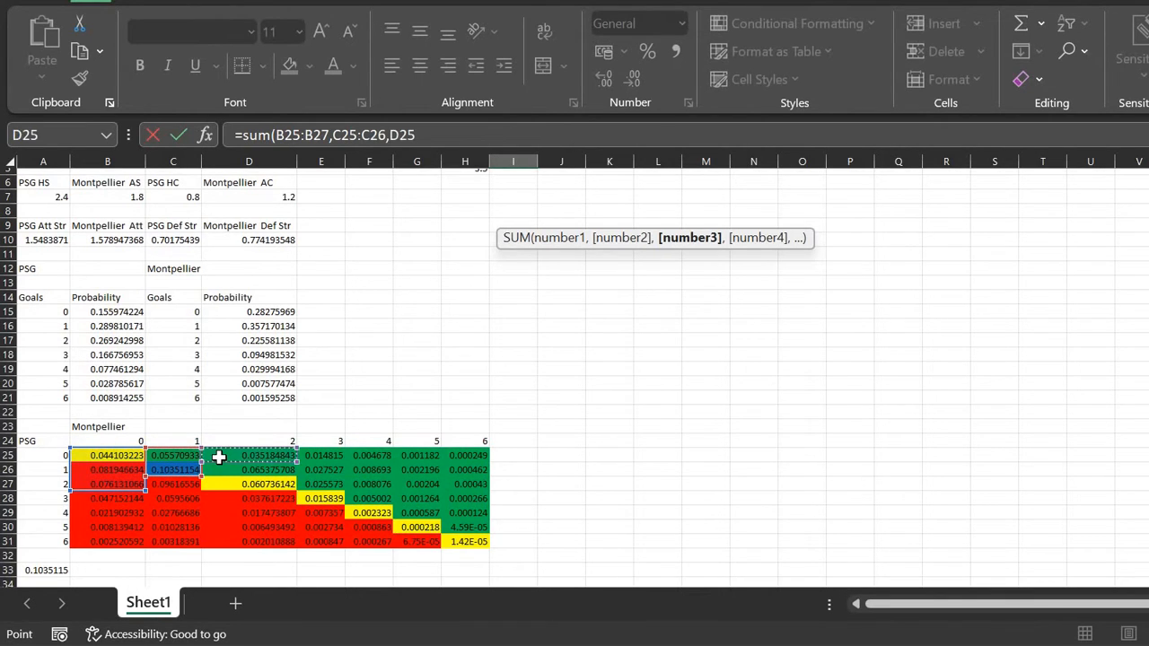
type(")")
key("Return")
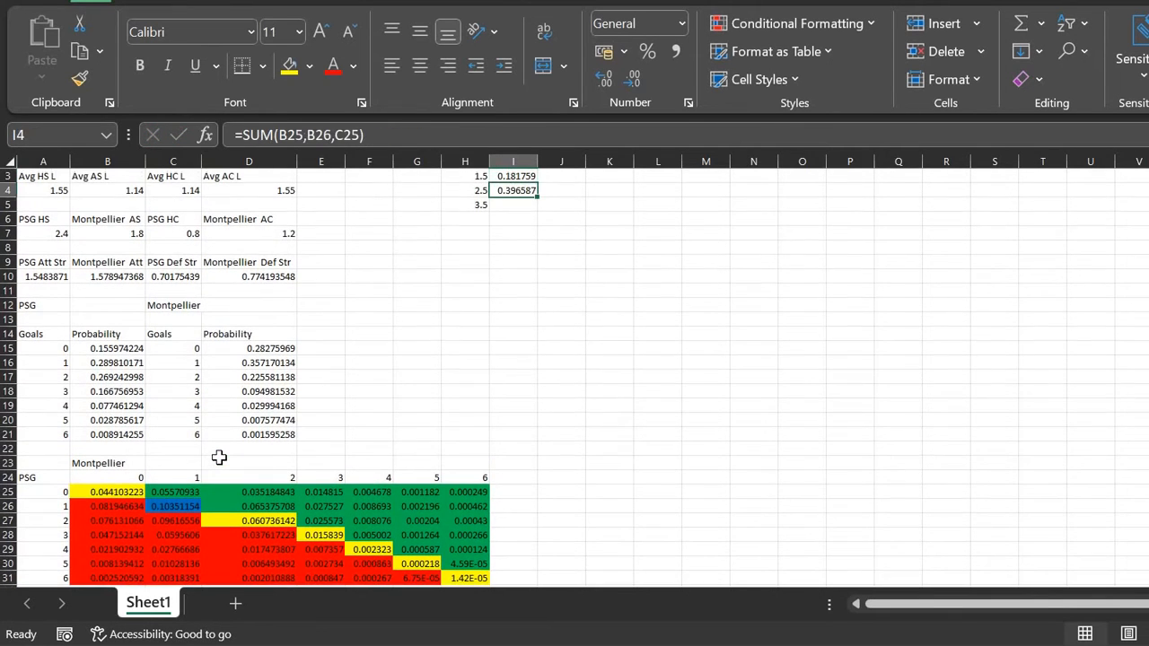
Step: Set Under 3.5 in I5 to =SUM(B25:B28,C25:C27,D25:D26,E25), giving 0.620095
type("=sum(")
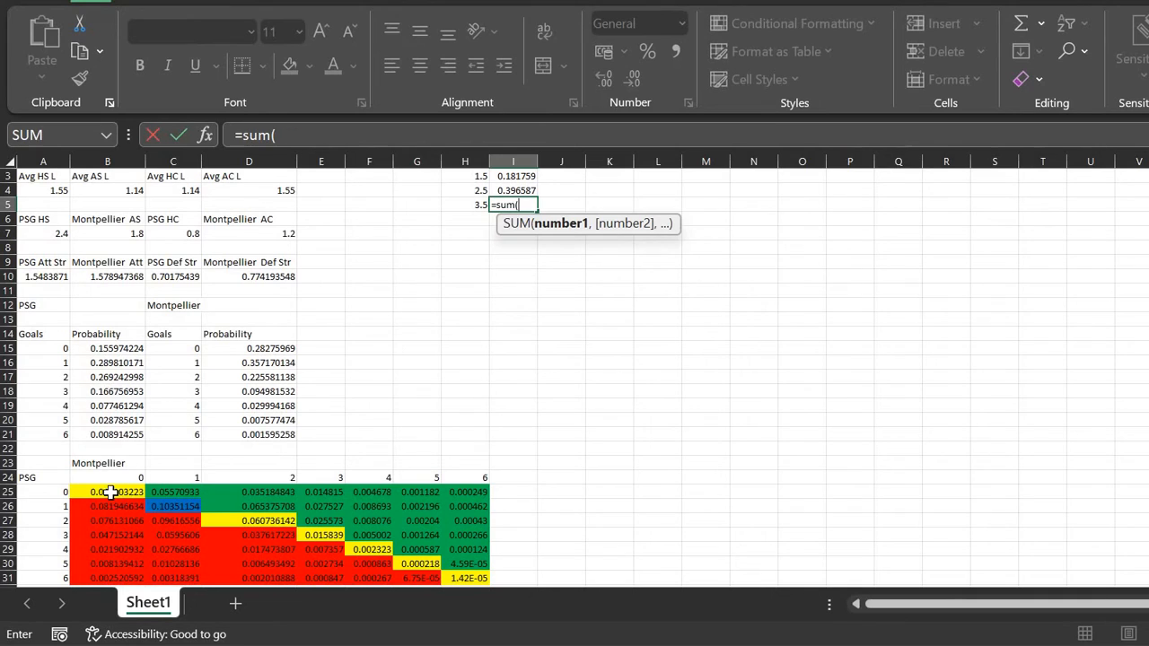
left_click_drag(108, 492, 109, 535)
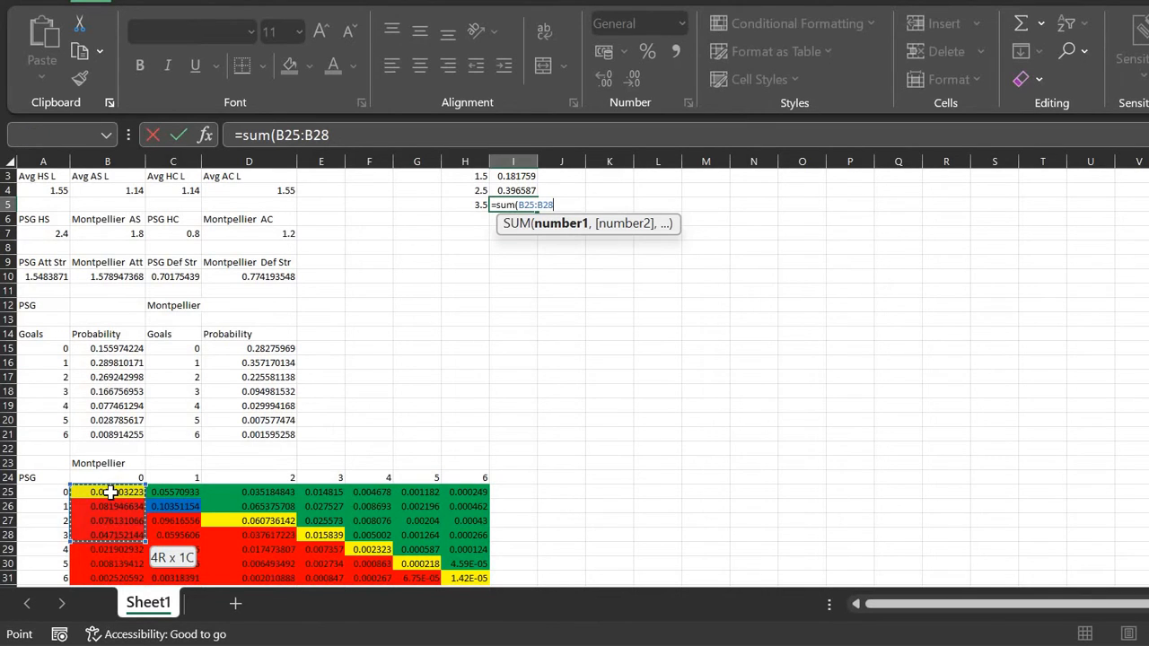
type(",")
left_click_drag(169, 490, 173, 517)
type(",")
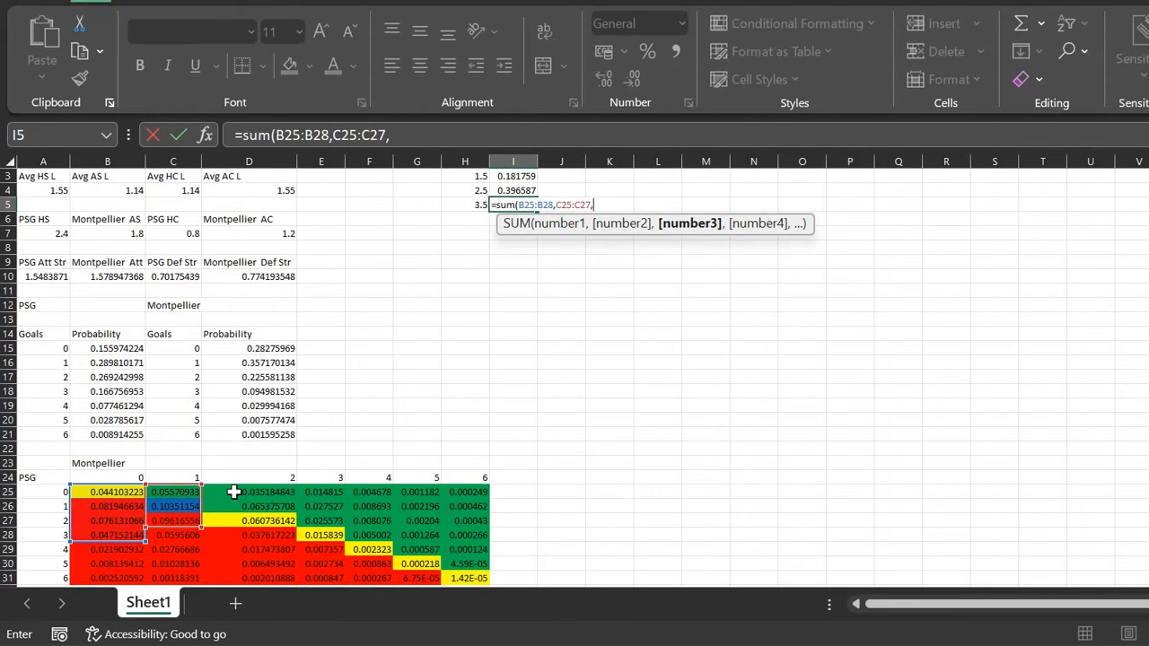
left_click_drag(233, 492, 236, 498)
type(",")
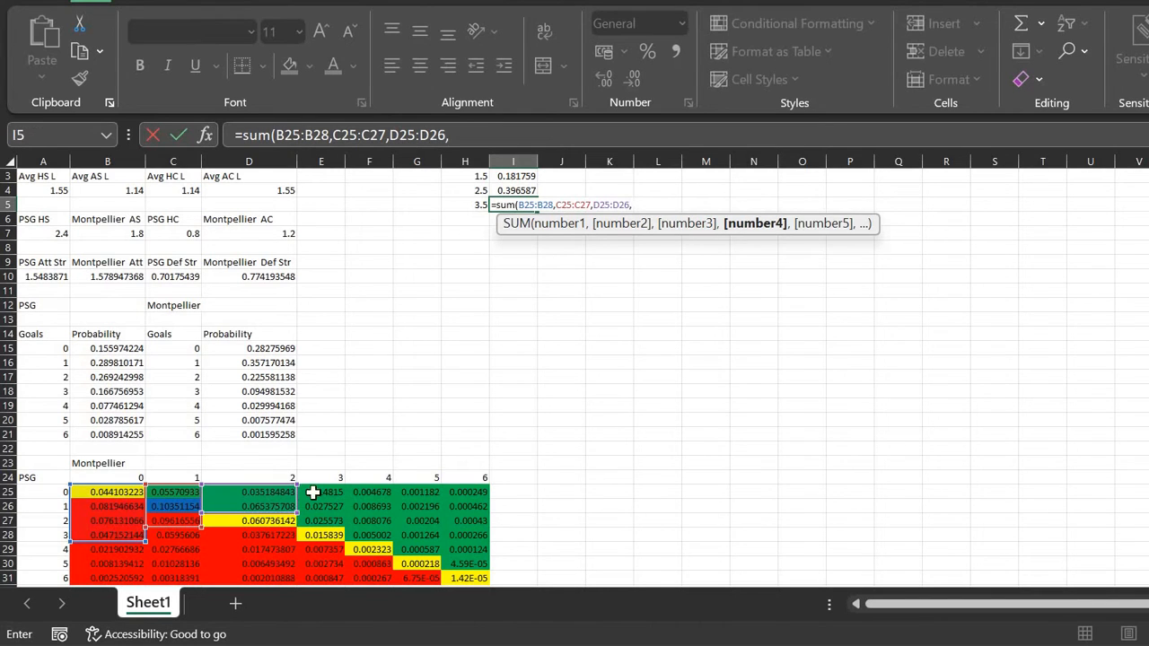
left_click(318, 491)
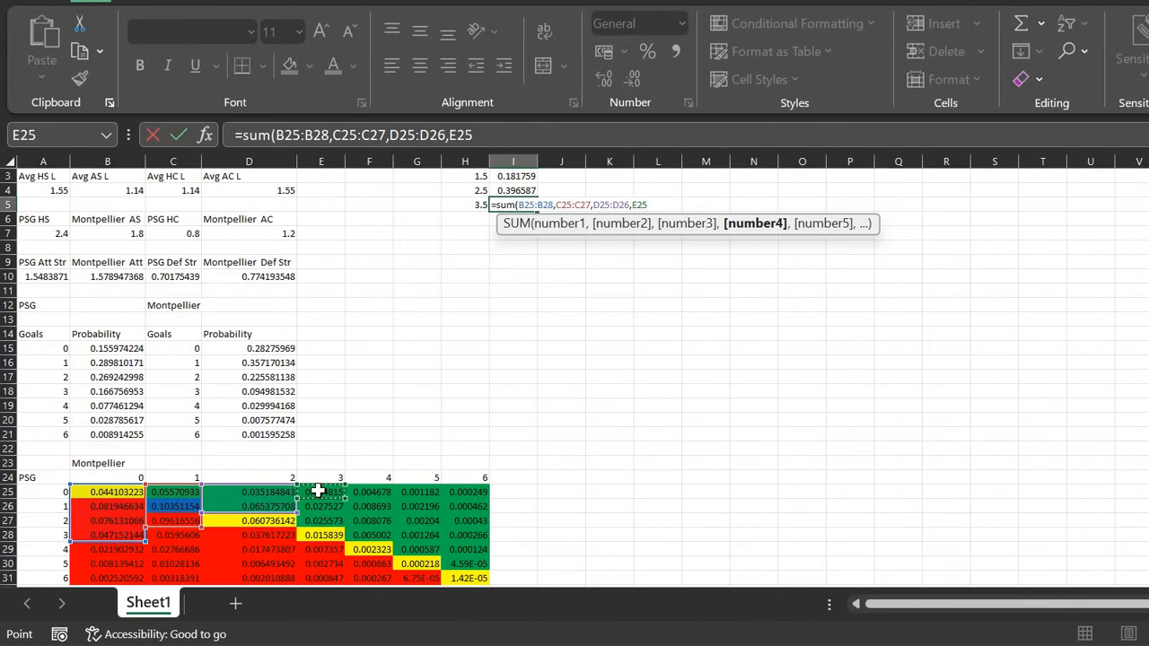
type(")")
key("Return")
Step: Fill the Over formula from G2 down to G5 and place the sheet beside the Predictor dashboard
key("Up")
key("Up")
key("Up")
key("Up")
key("Up")
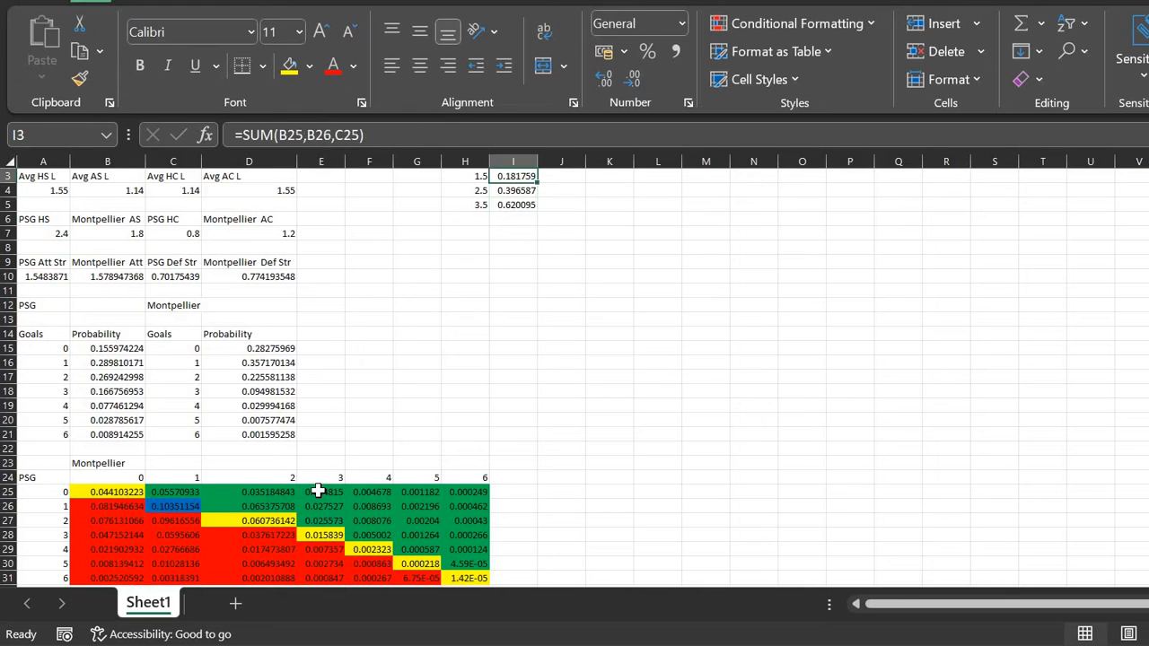
key("Down")
key("Down")
key("Up")
key("Left")
key("Left")
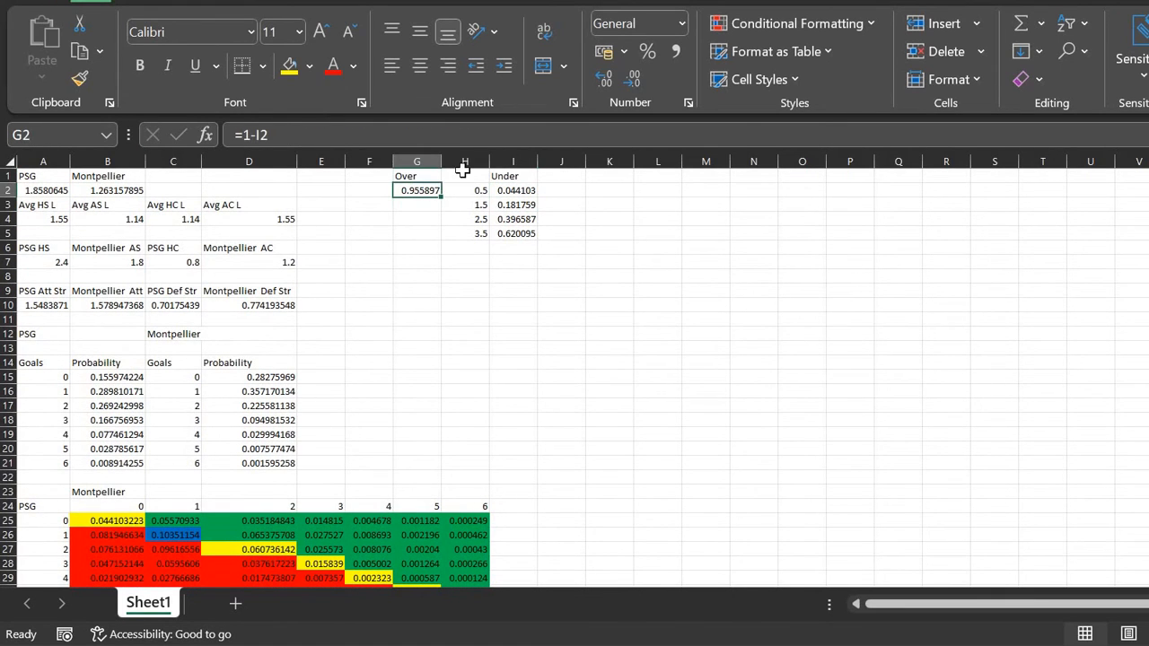
left_click_drag(445, 198, 449, 239)
left_click_drag(848, 0, 1148, 225)
left_click(280, 375)
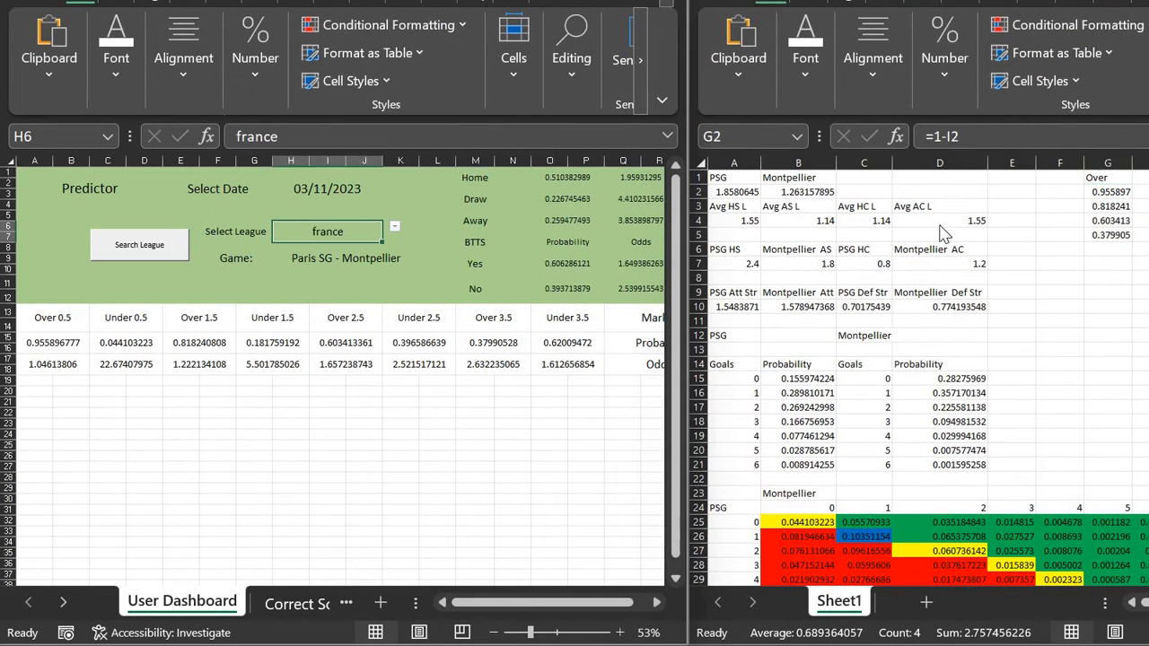
left_click(1119, 207)
scroll(1119, 207, "up", 4)
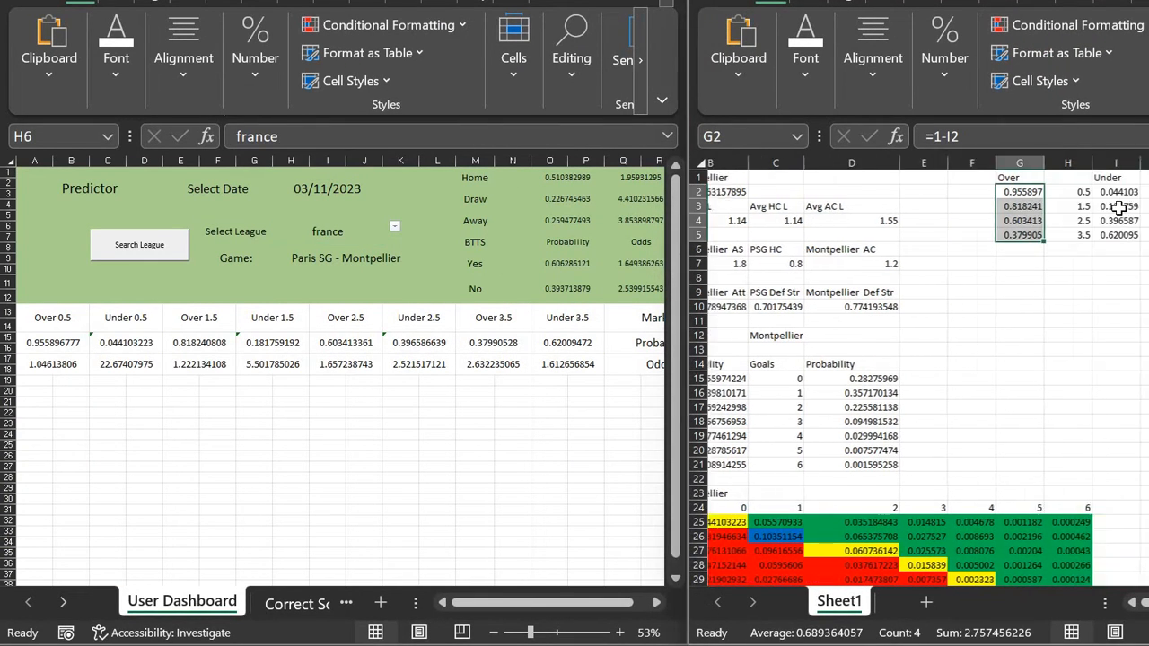
scroll(1118, 208, "up", 1)
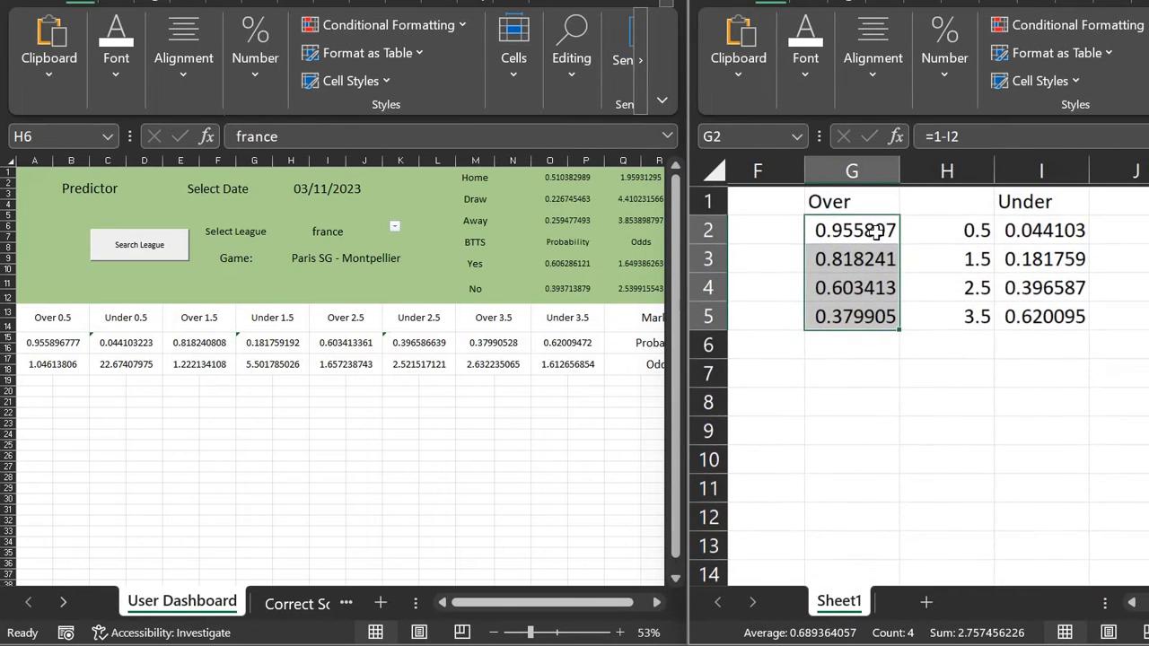
left_click(844, 230)
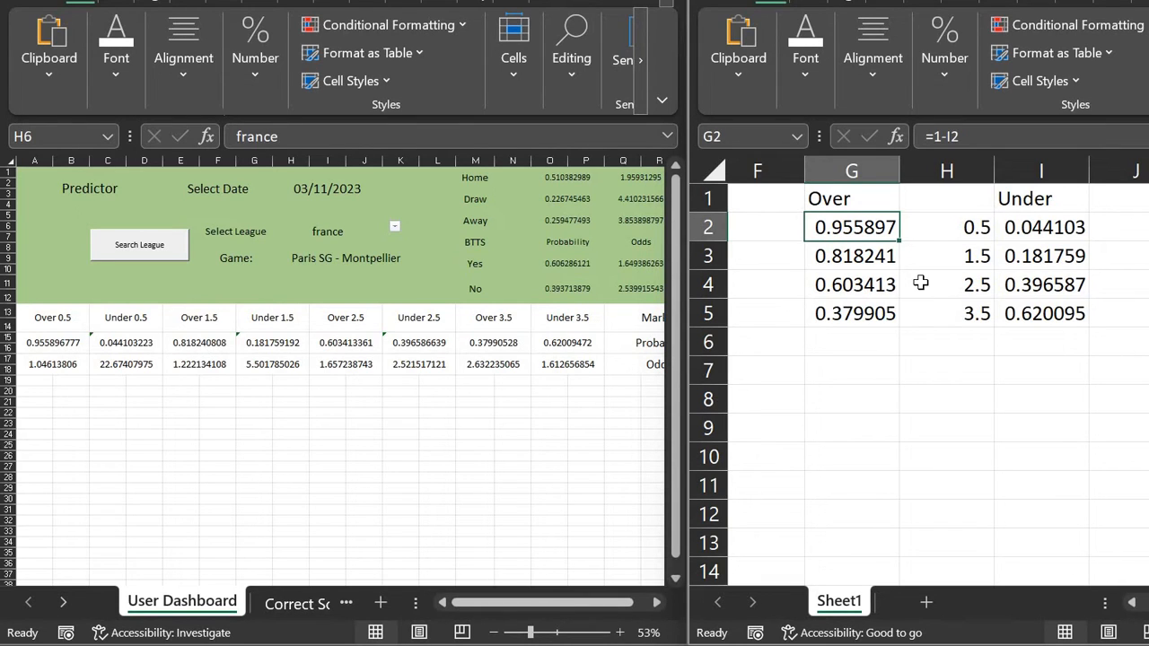
Step: Maximize the Poisson calculation workbook and scroll back to column A to show the score grid
left_click(861, 350)
left_click(861, 387)
scroll(1005, 252, "down", 2)
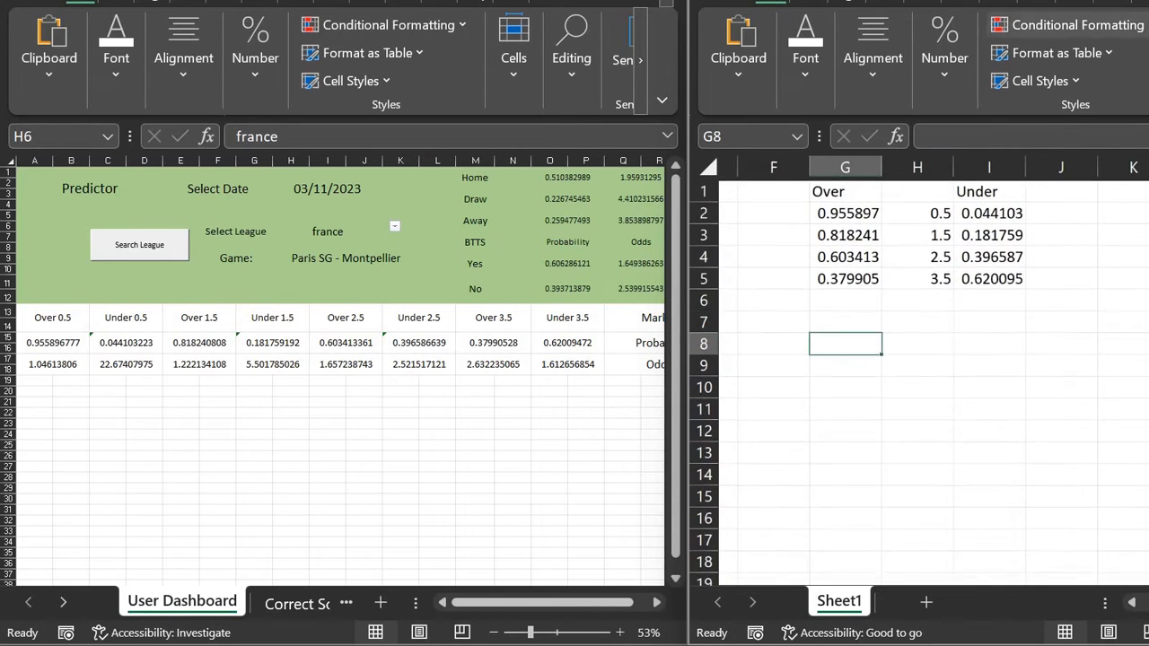
left_click(1148, 0)
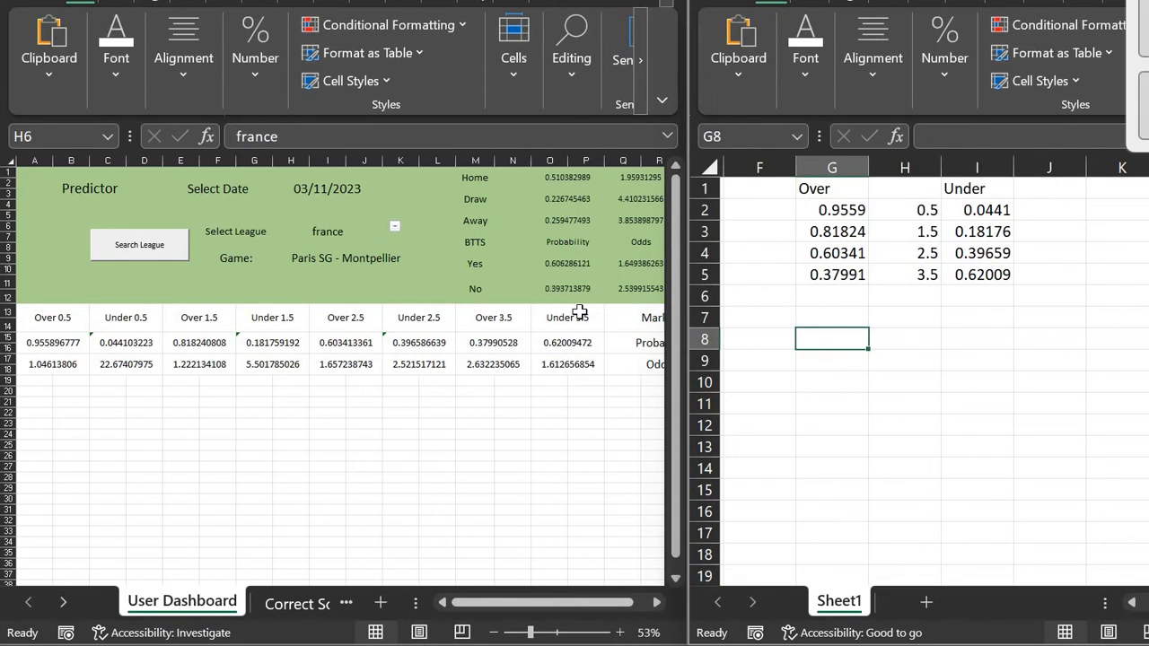
scroll(380, 390, "left", 3)
Step: Enter the headings Home, Draw and Away in G7:I7
scroll(381, 389, "down", 2)
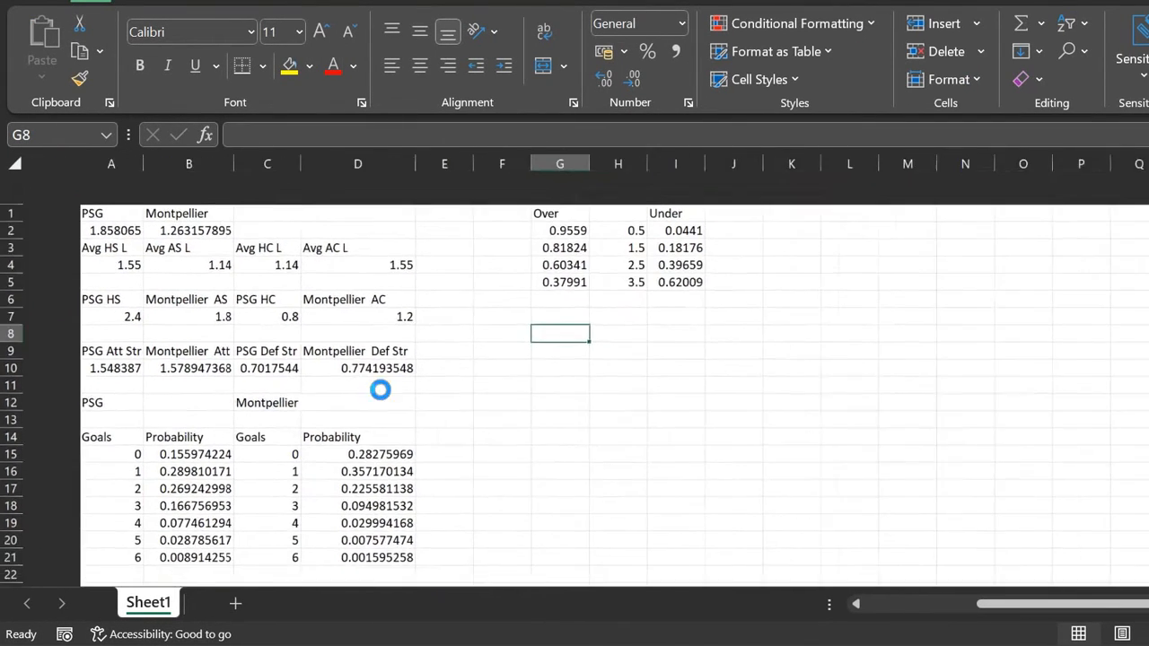
key("shift+Up")
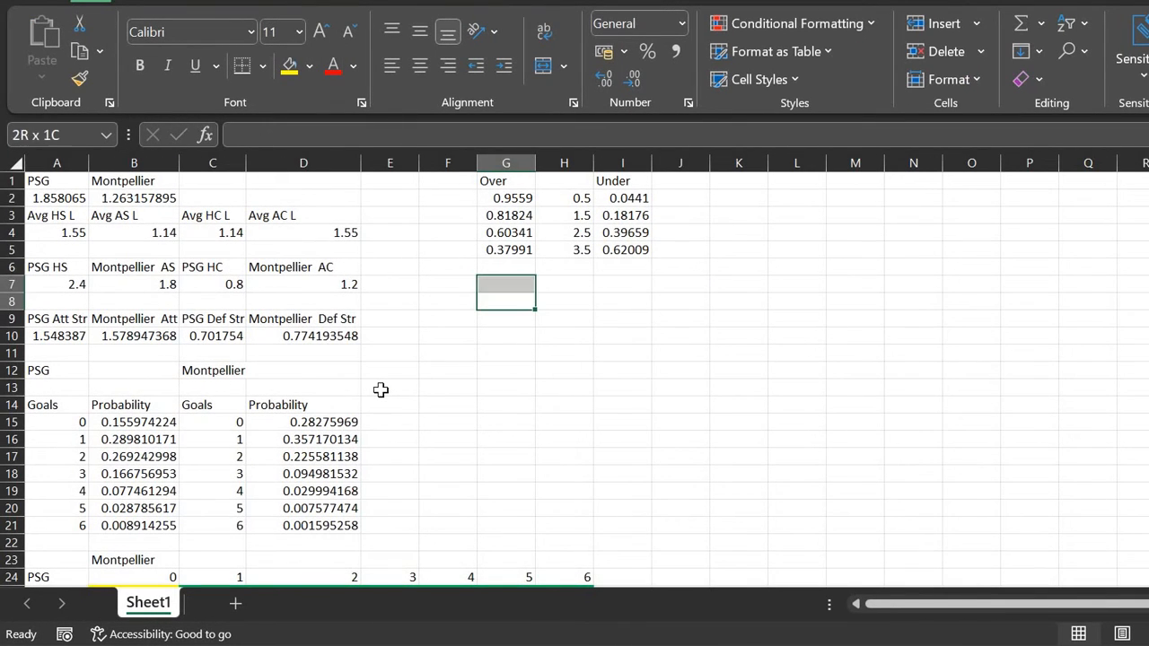
key("Up")
type("Home")
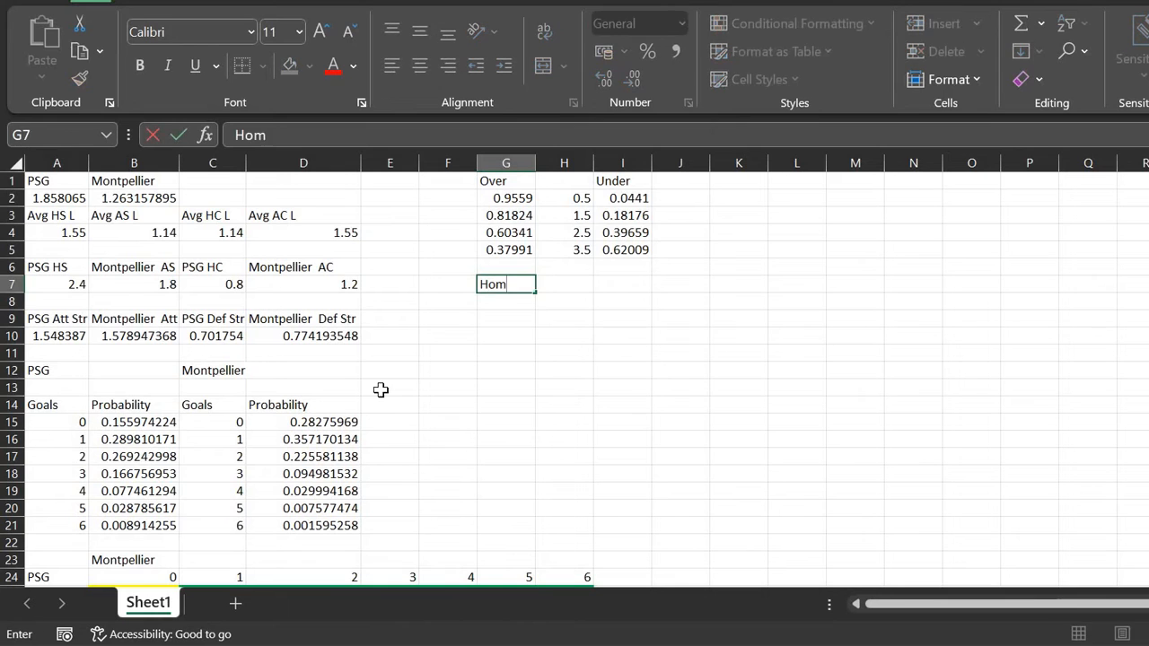
key("Tab")
type("Draw")
key("Tab")
type("Awa")
key("Left")
key("Left")
key("Down")
Step: In G8 enter =SUM(B26:B31,C27:C31,D28:D31,E29:E31,F30:F31,G31), giving a home-win probability of 0.51038
scroll(381, 389, "down", 3)
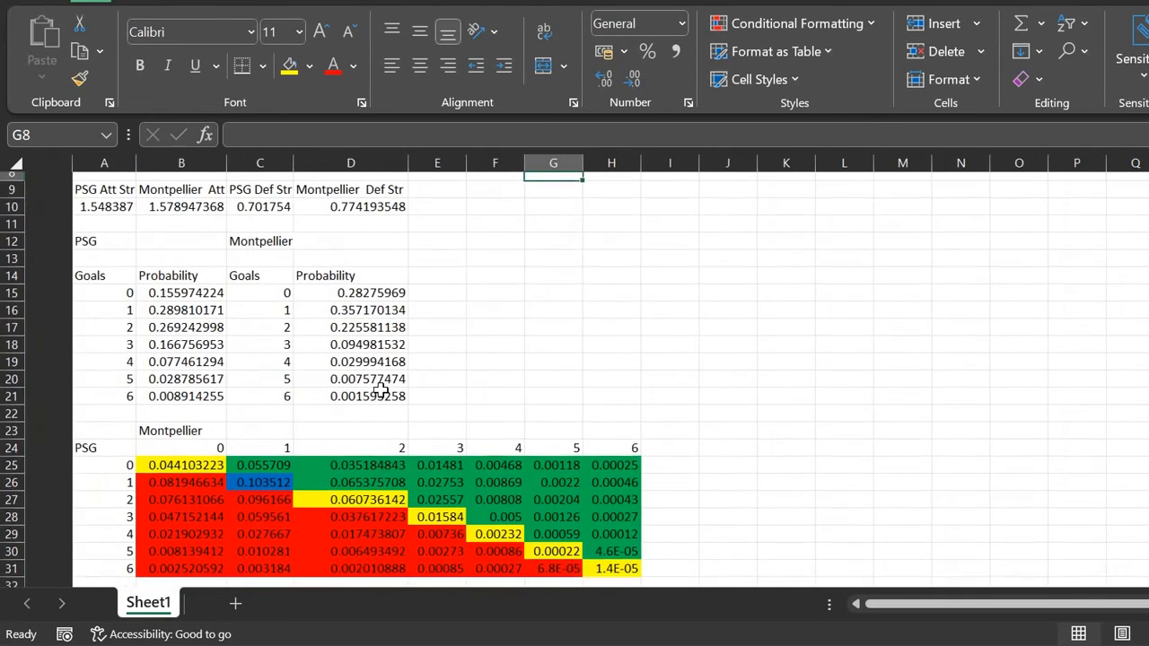
scroll(381, 390, "up", 1)
type("=su")
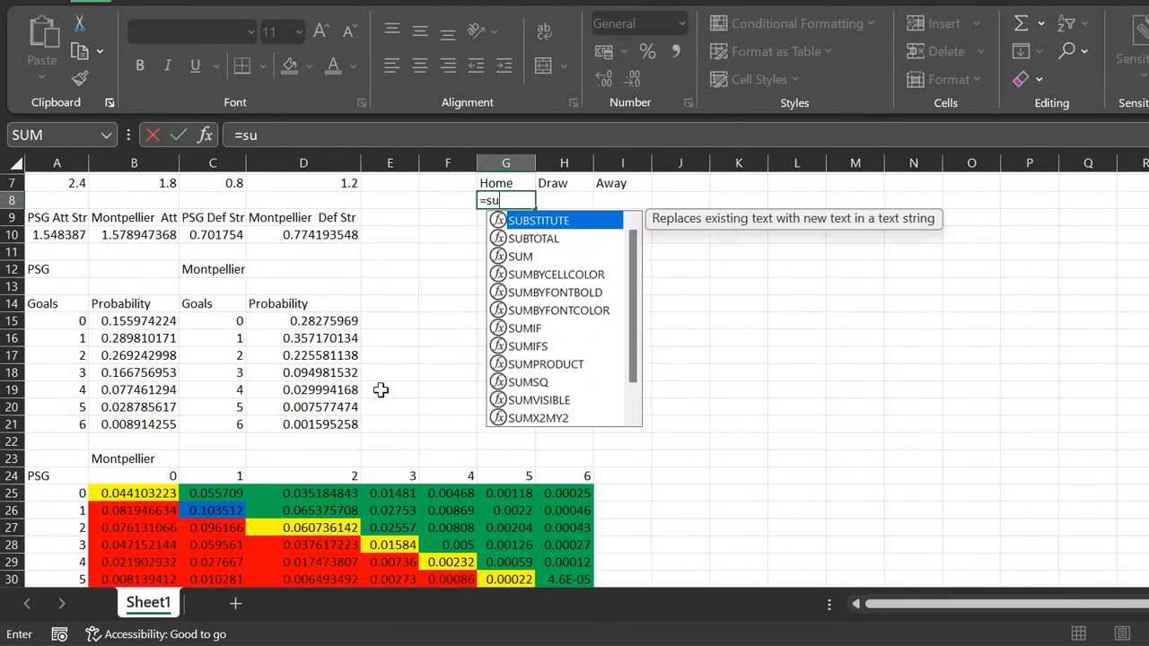
type("m(")
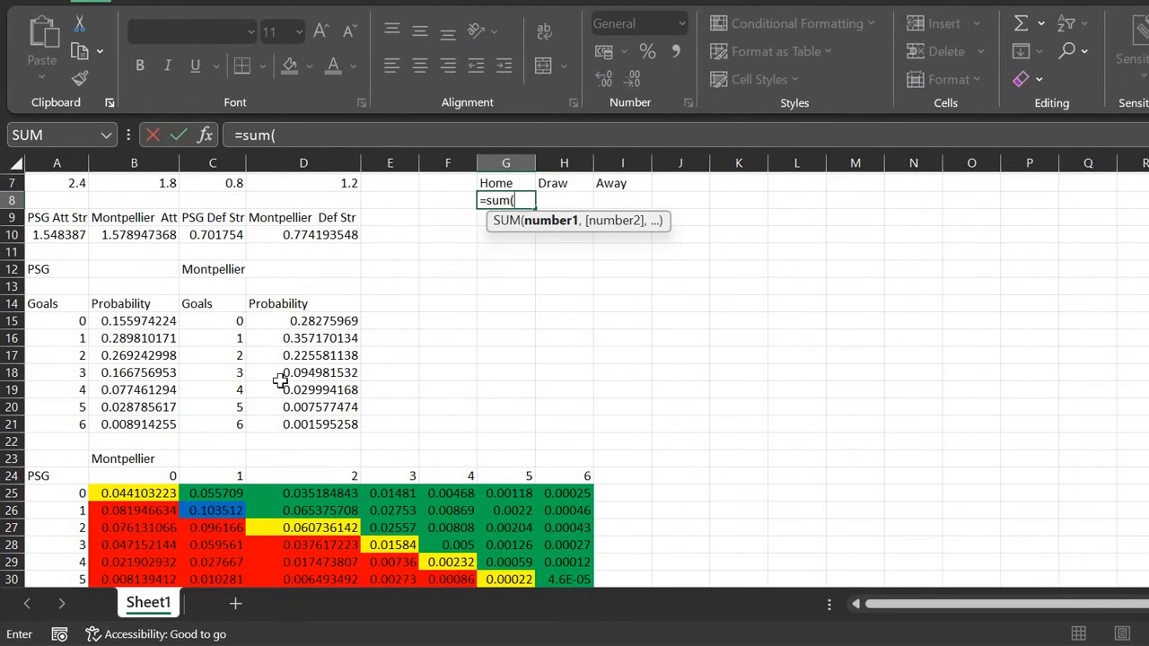
scroll(280, 381, "down", 1)
left_click_drag(159, 472, 159, 559)
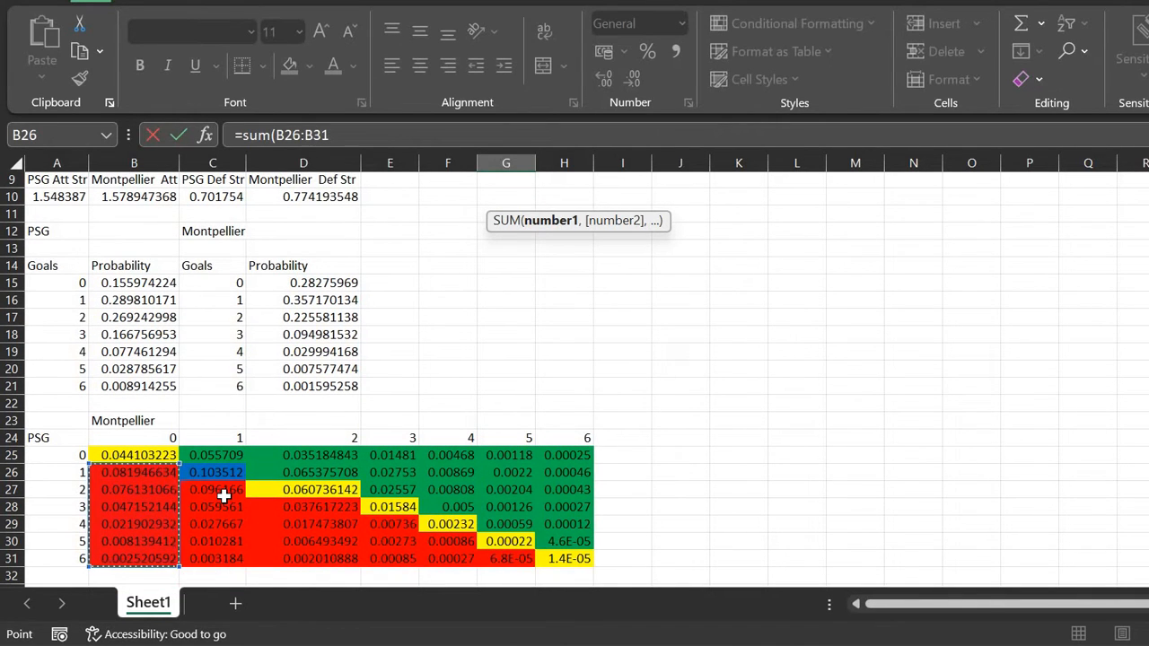
type(",")
left_click_drag(224, 497, 232, 557)
type(".")
type(",")
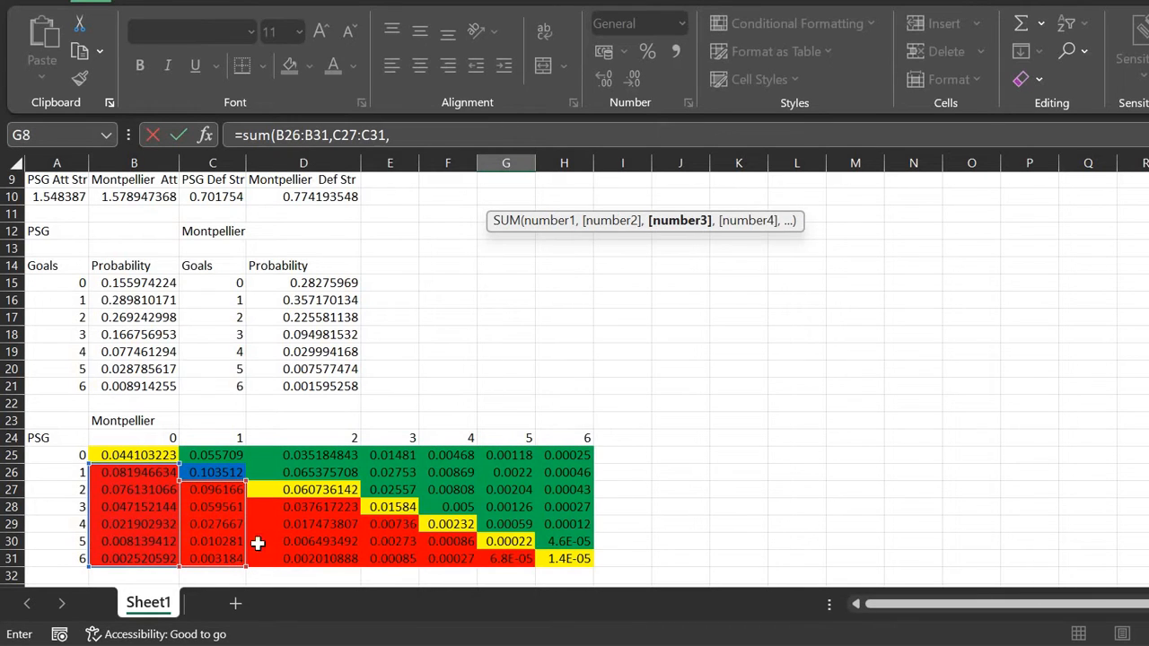
left_click_drag(293, 505, 305, 556)
type(",")
left_click_drag(389, 524, 452, 556)
type(",")
left_click(448, 543)
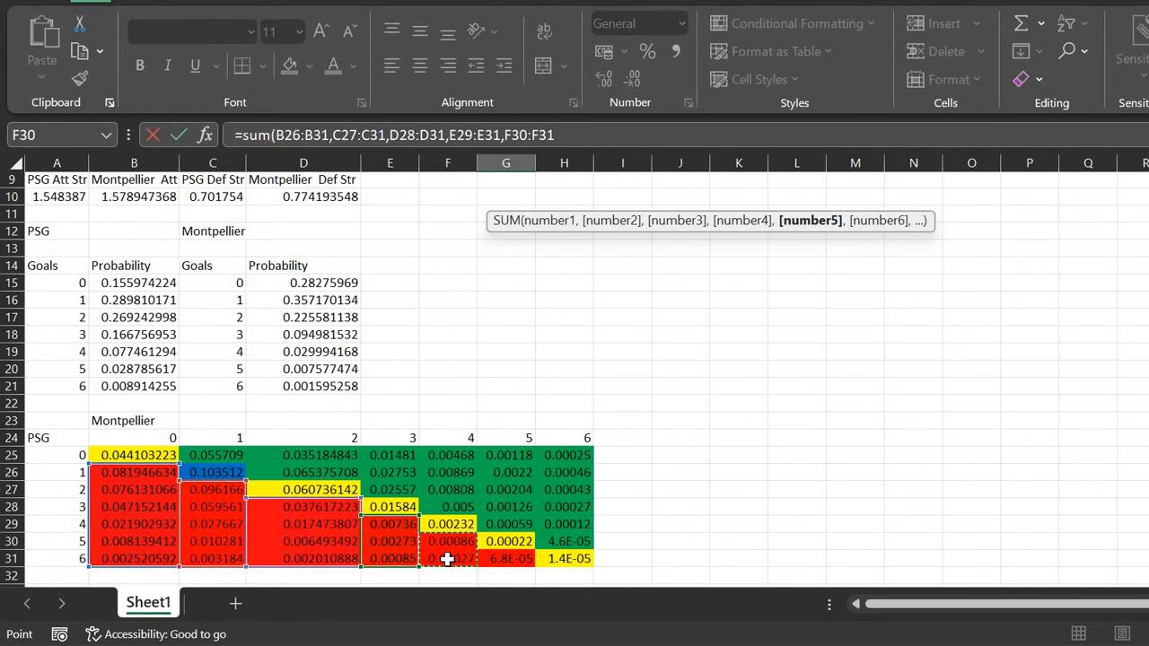
type(",")
left_click(503, 559)
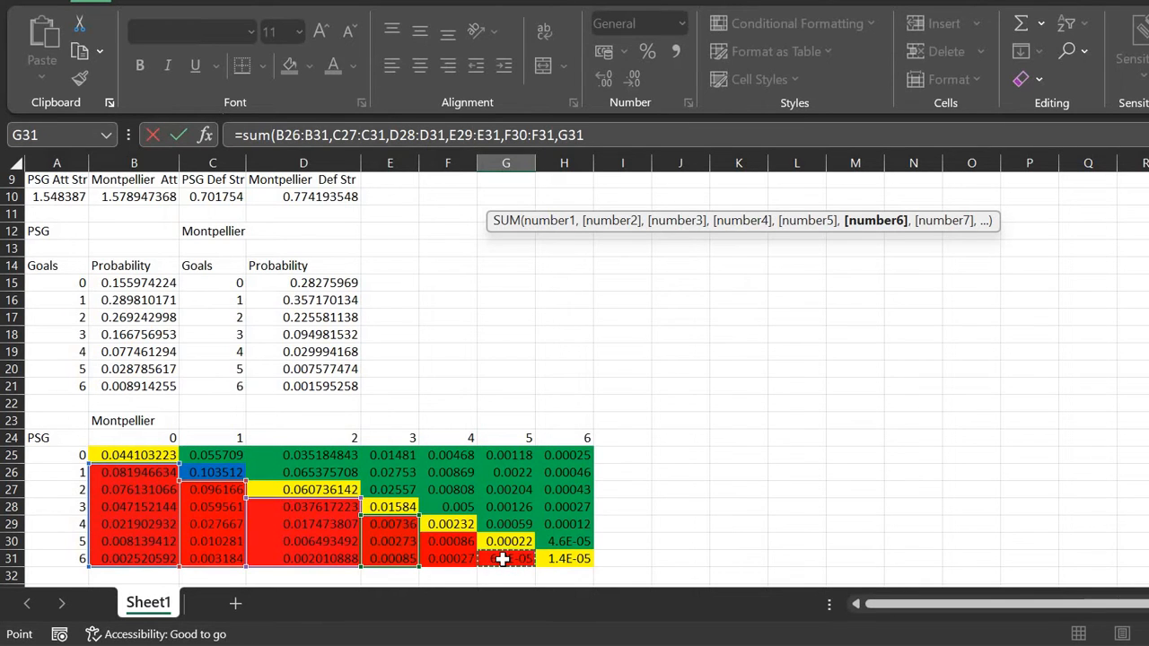
key("Return")
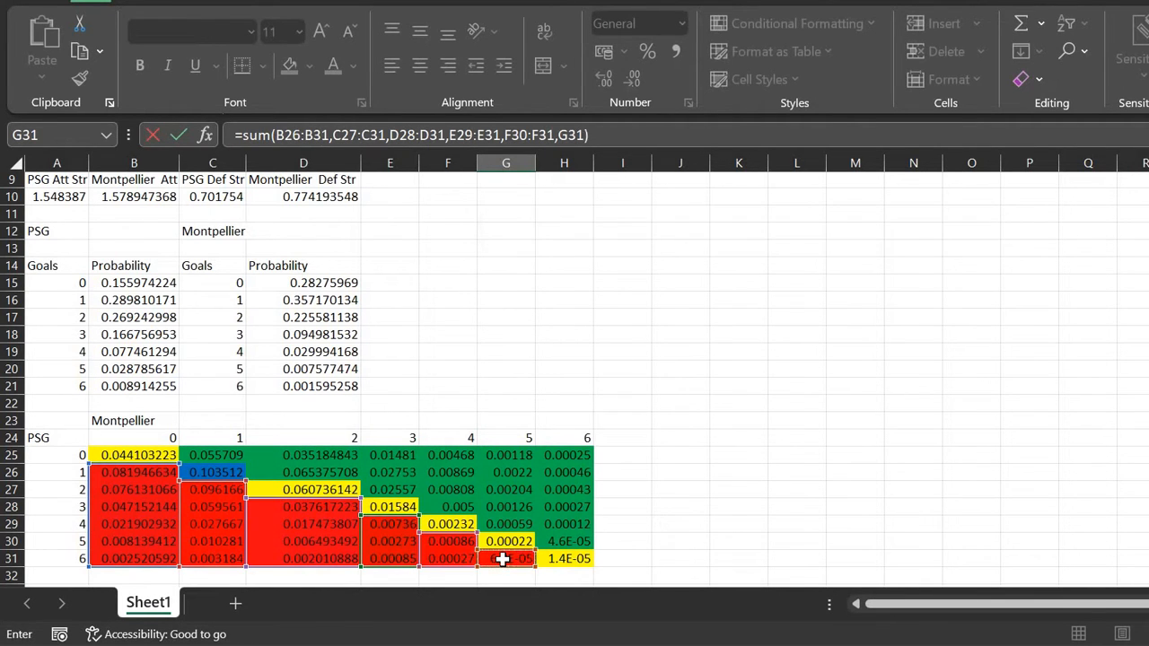
key("Up")
key("Up")
key("Down")
key("Right")
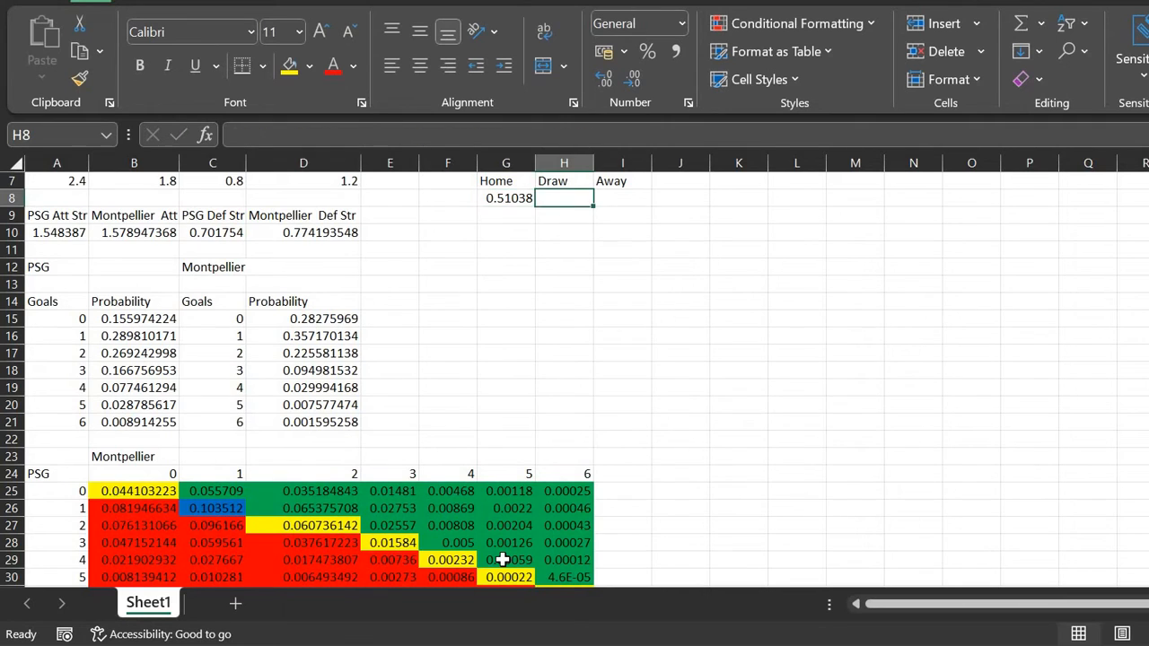
Step: In I8 enter the away-win SUM of the grid's upper-triangle ranges, giving 0.25948
key("Right")
type("=sum(")
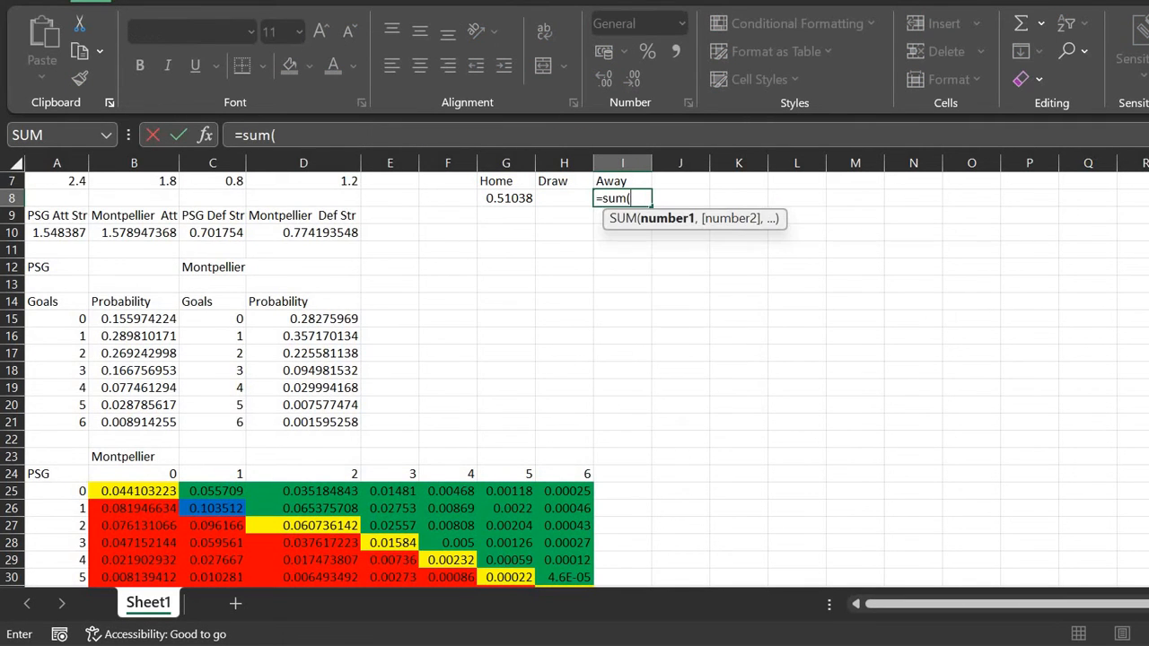
left_click(222, 493)
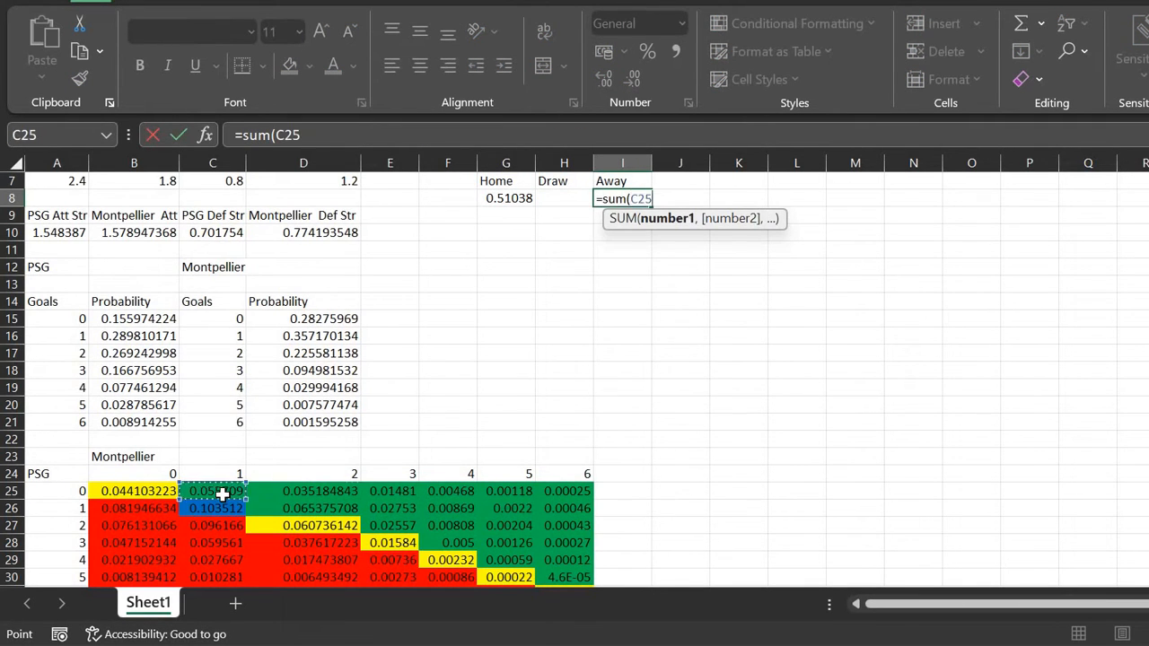
key("shift+Right")
key("shift+Right")
key("shift+Right")
key("shift+Right")
key("shift+Right")
type(",")
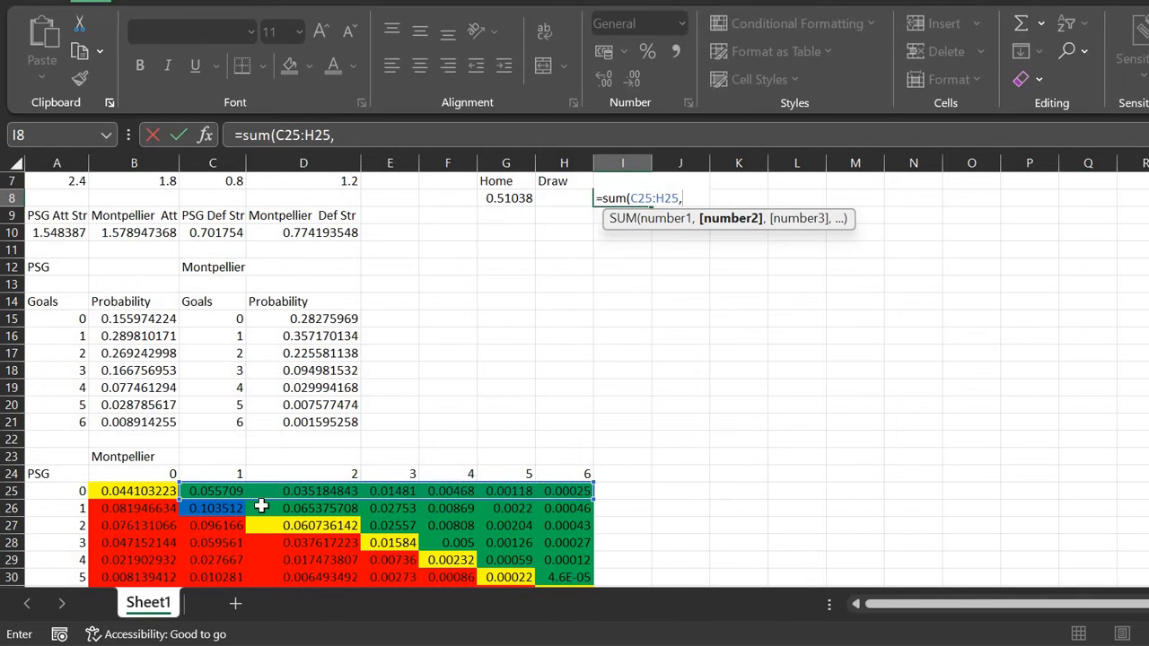
left_click_drag(303, 508, 575, 508)
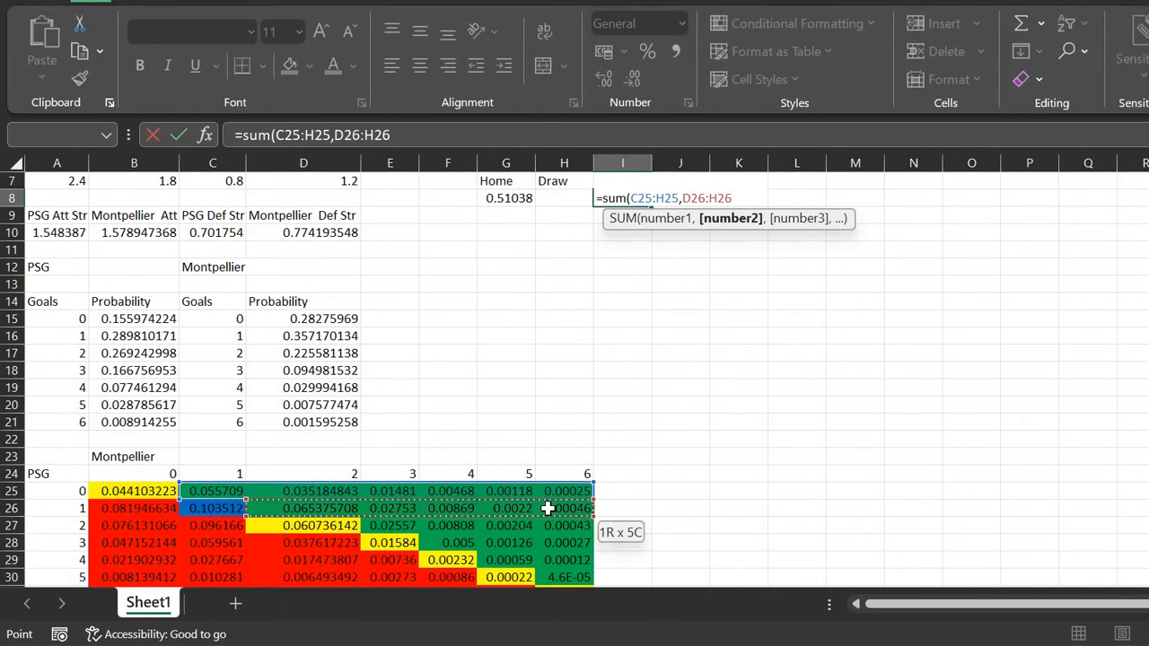
type(",")
left_click_drag(402, 530, 549, 533)
type(",")
scroll(539, 460, "down", 2)
left_click_drag(459, 461, 555, 478)
type(",")
type(",")
left_click(562, 494)
type(")")
key("ctrl+Return")
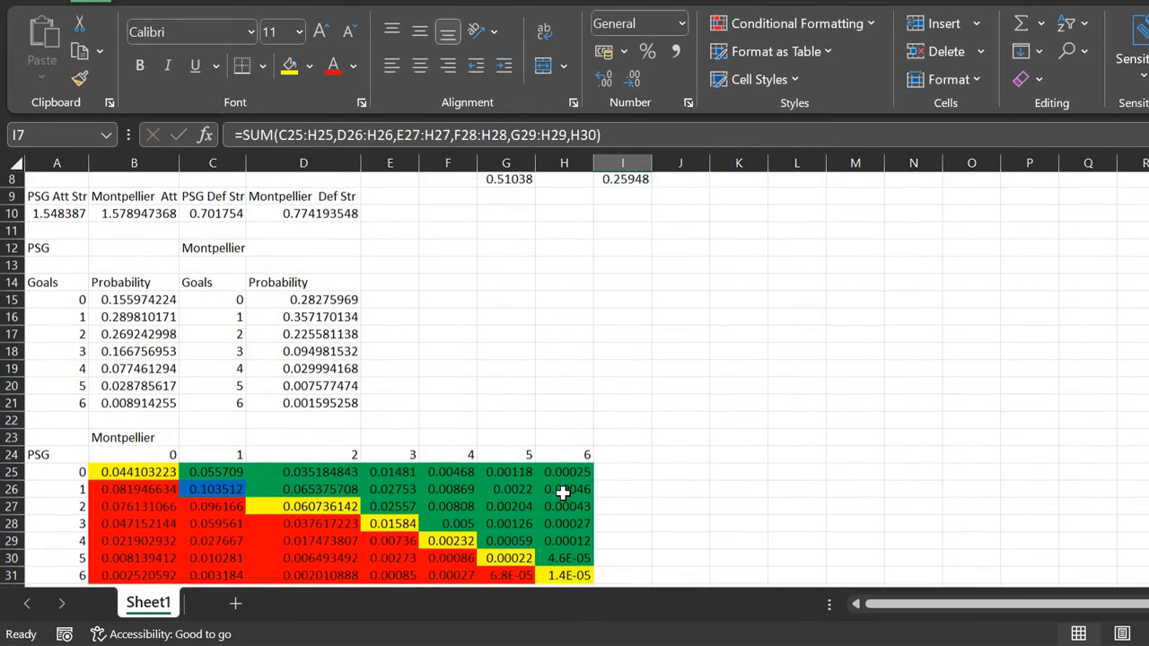
Step: In H8 enter =SUM(B25,C26,D27,E28,F29,G30,H31), giving a draw probability of 0.22675
key("Left")
type("=sum(")
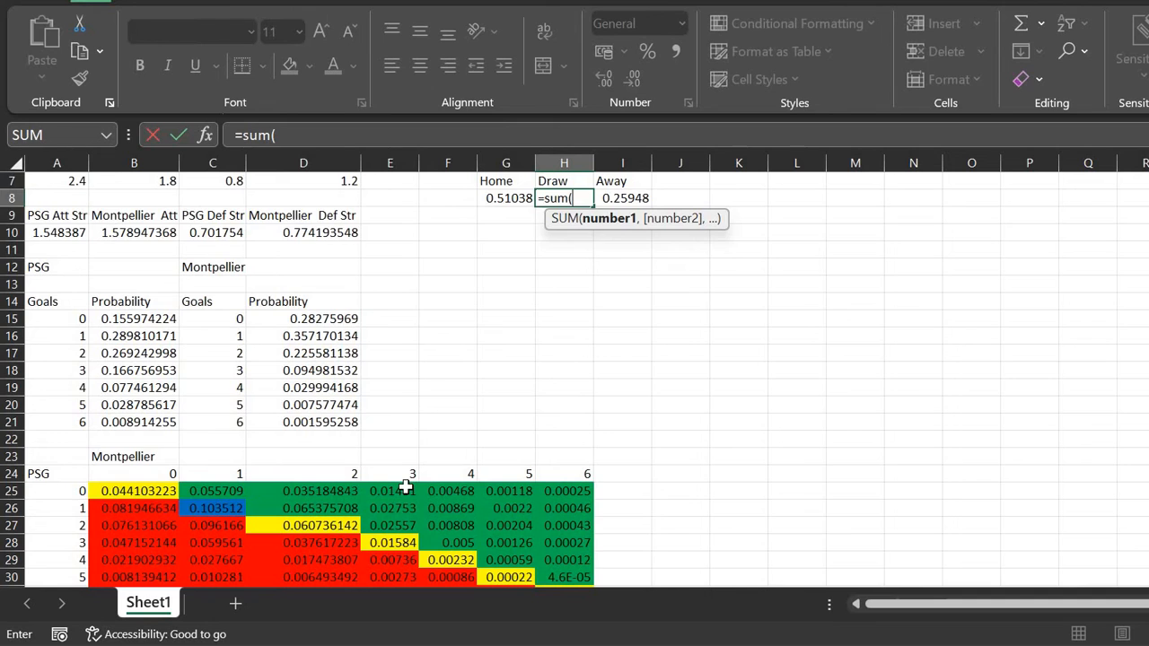
scroll(319, 461, "down", 1)
scroll(319, 461, "down", 1)
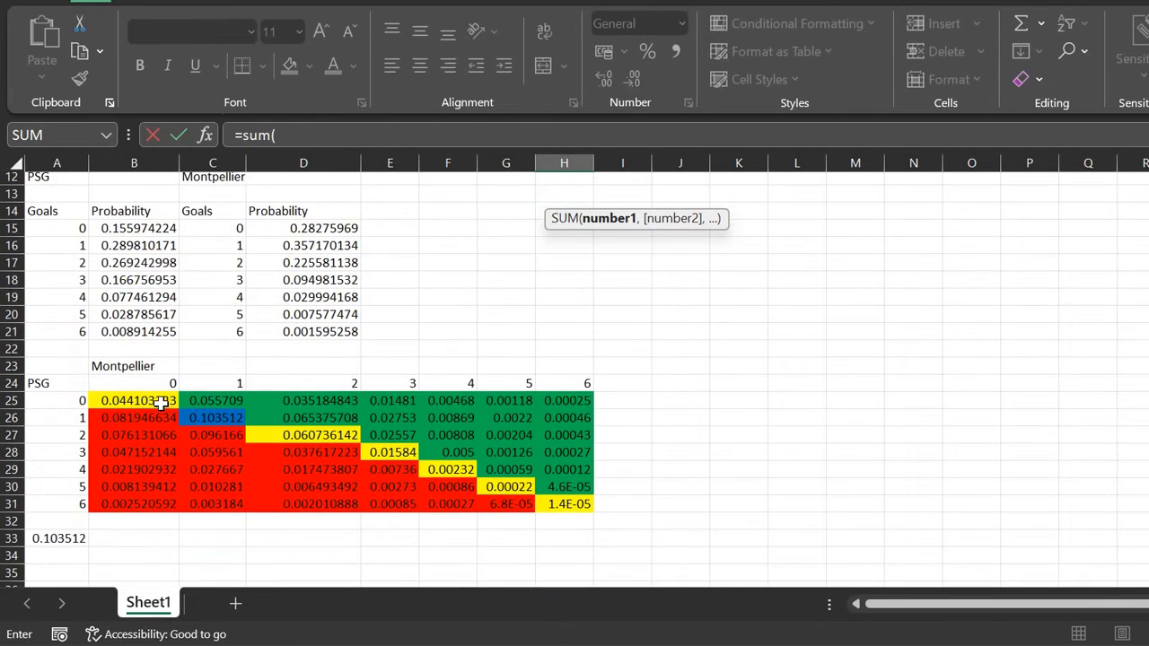
left_click(161, 403)
type(",")
left_click(207, 411)
type(",")
left_click(256, 436)
type(",")
left_click(393, 453)
type(",")
left_click(444, 469)
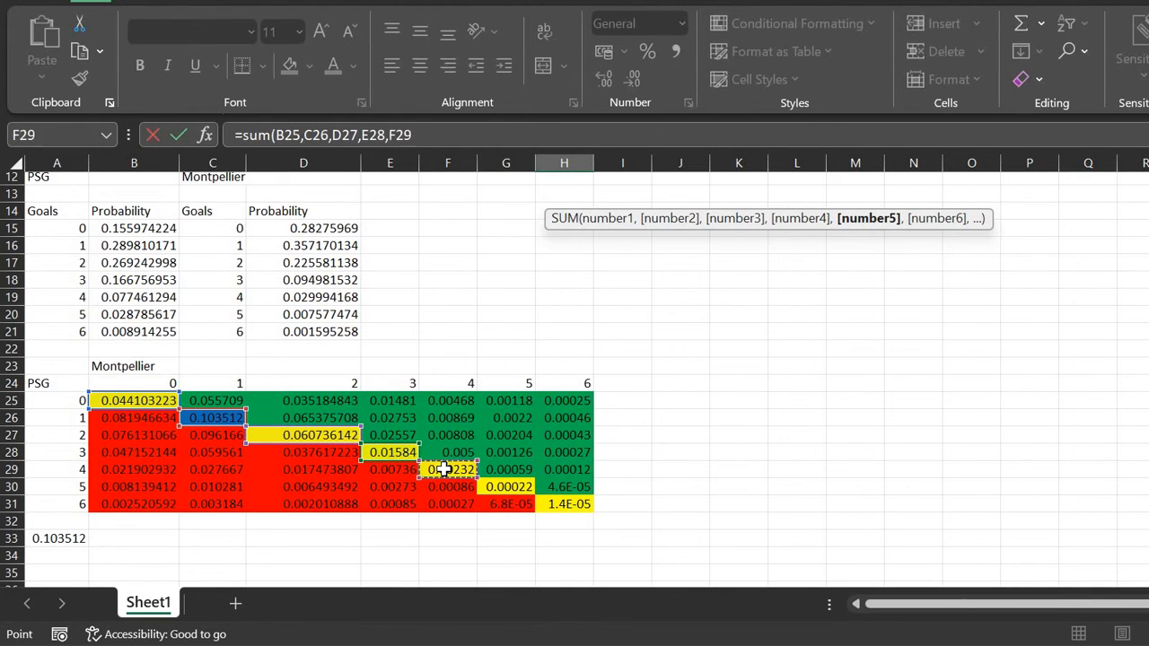
type(",")
left_click(498, 486)
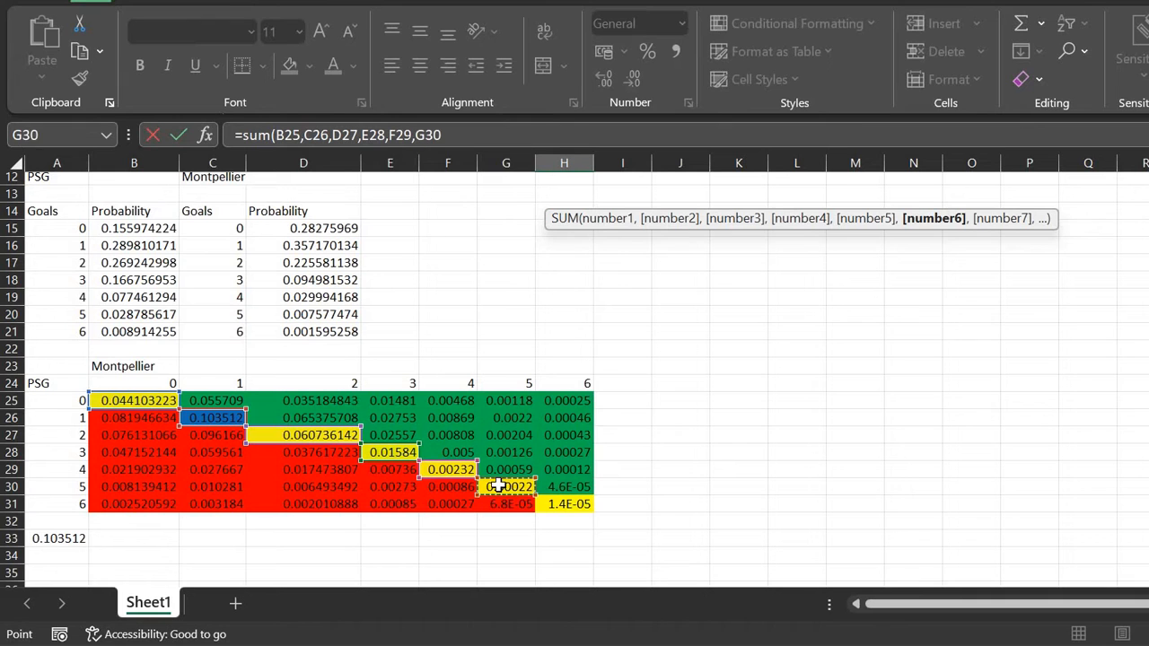
type(",")
left_click(559, 504)
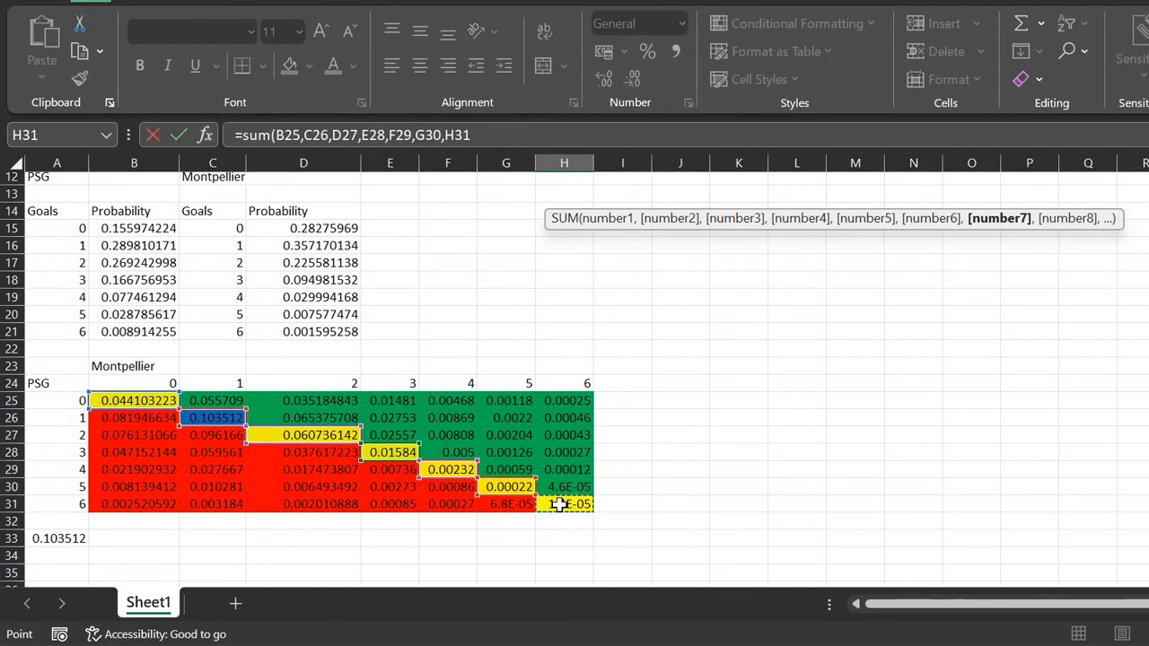
type(")")
key("Return")
Step: Restore the workbook window and snap it to the right half beside the dashboard
key("Up")
key("Up")
key("Up")
key("Up")
key("Up")
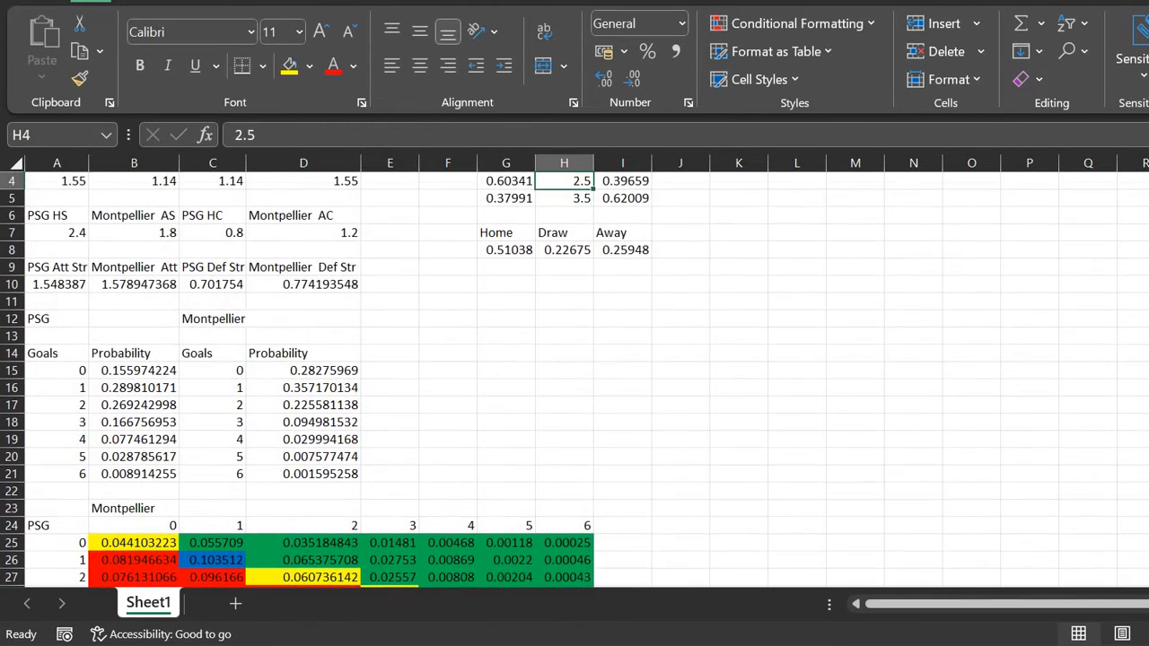
key("super+Down")
key("super+Right")
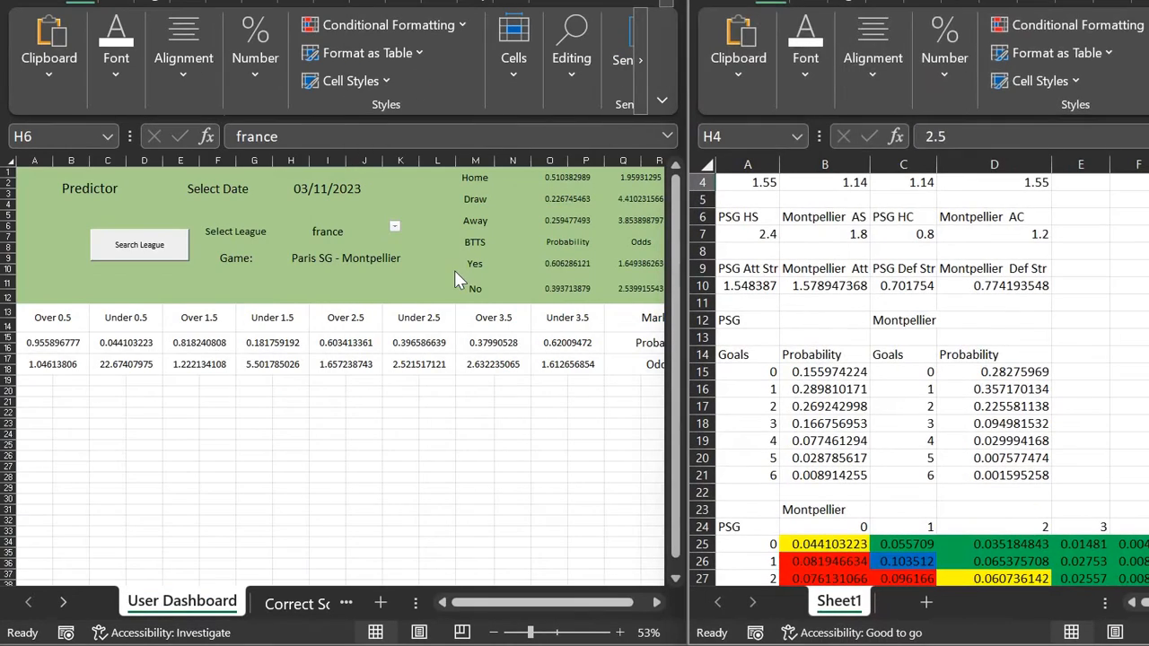
Step: Inspect the dashboard's Home, Draw and Away SUM formulas in O1, O3 and O5
scroll(454, 271, "right", 5)
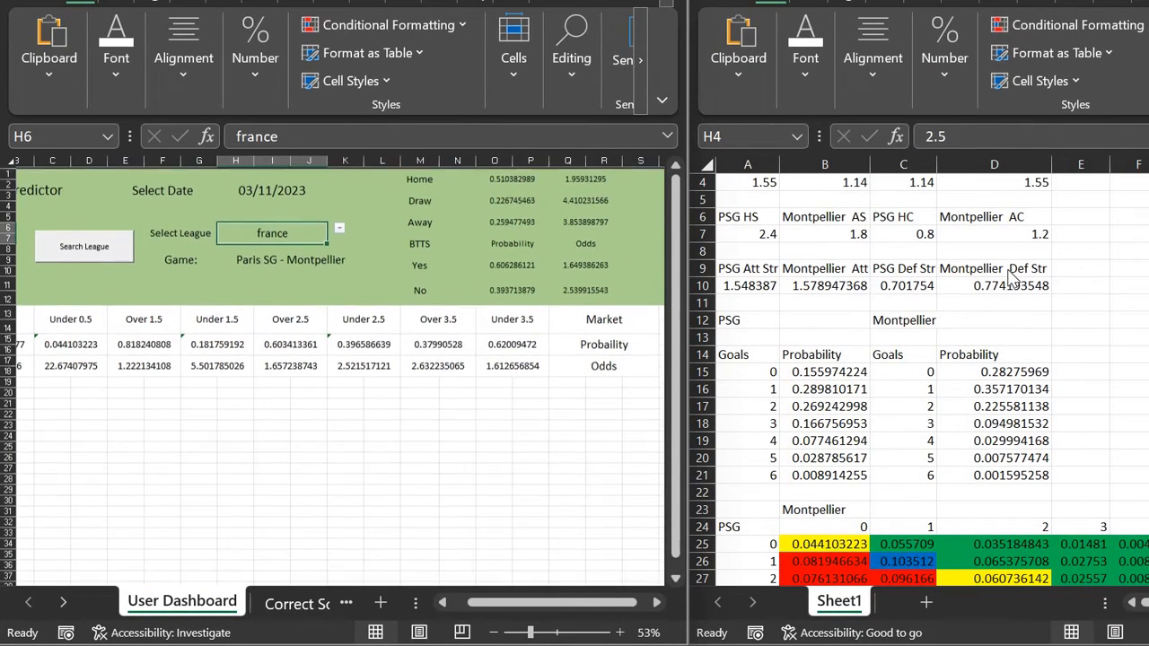
scroll(1012, 278, "left", 3)
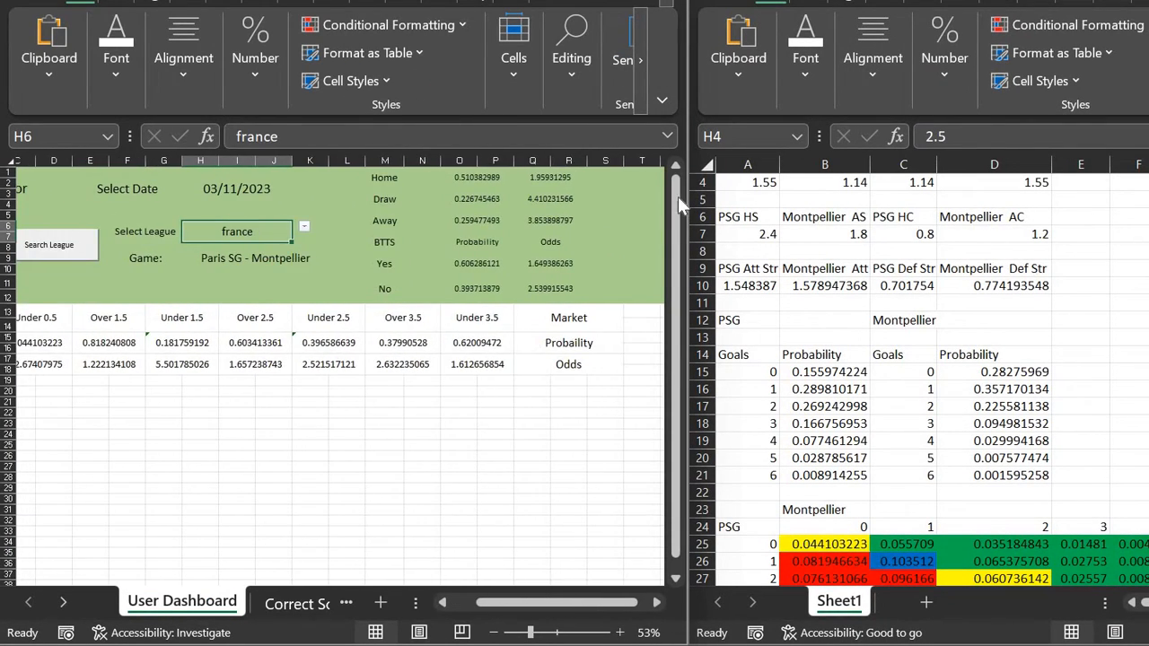
left_click(485, 180)
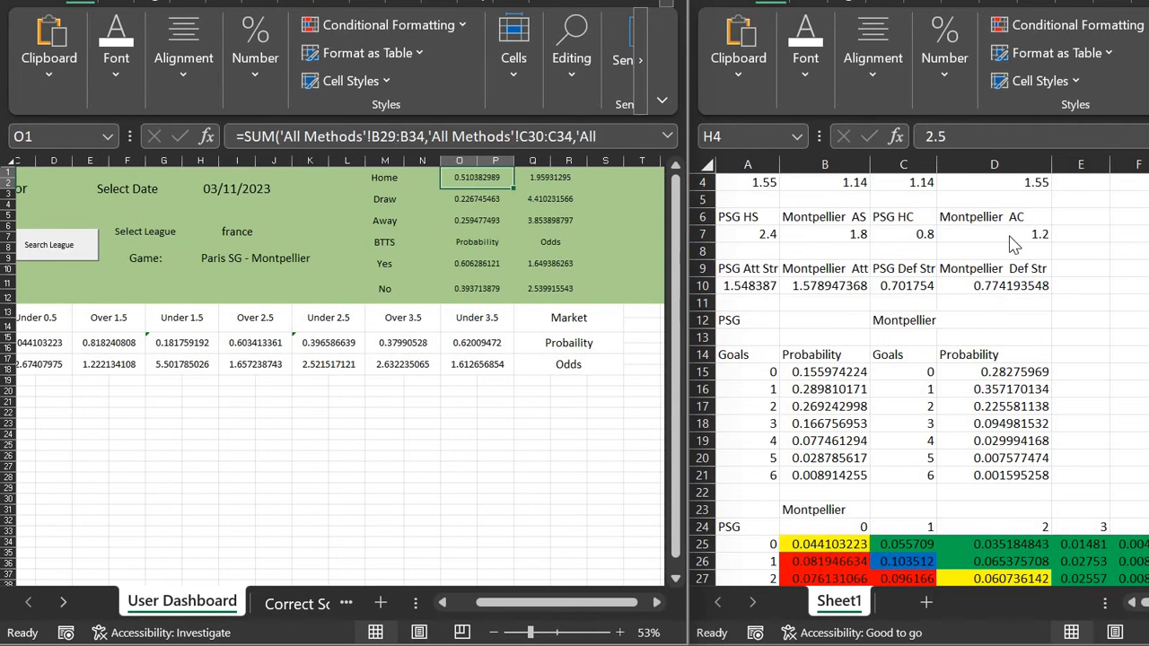
scroll(1012, 230, "right", 3)
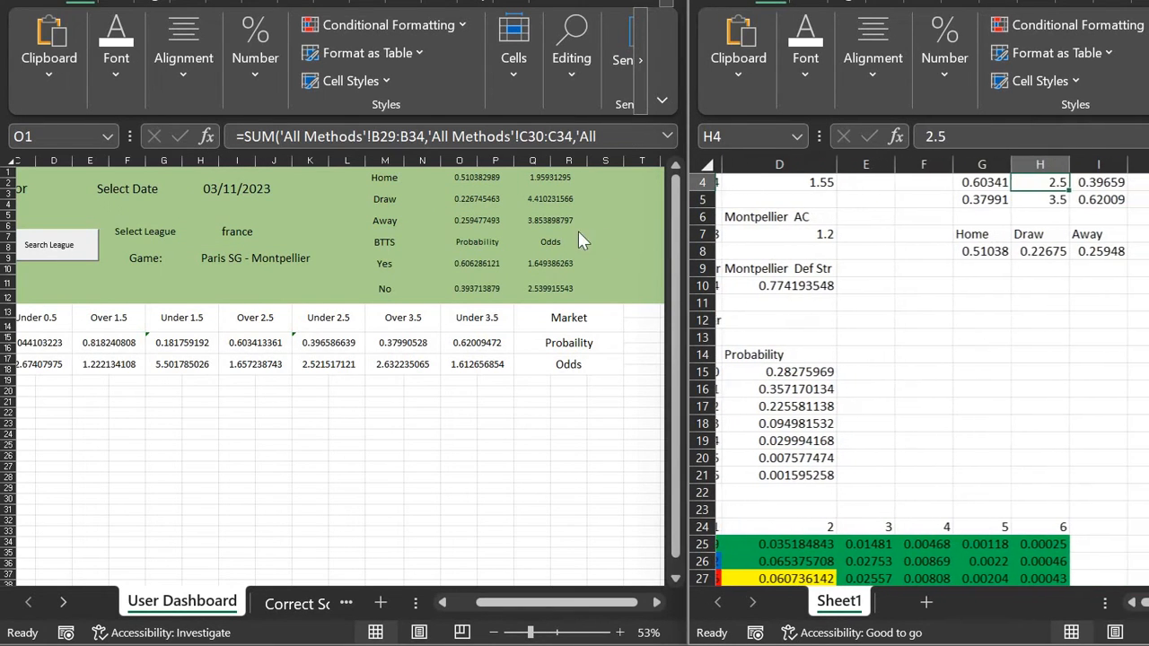
left_click(477, 203)
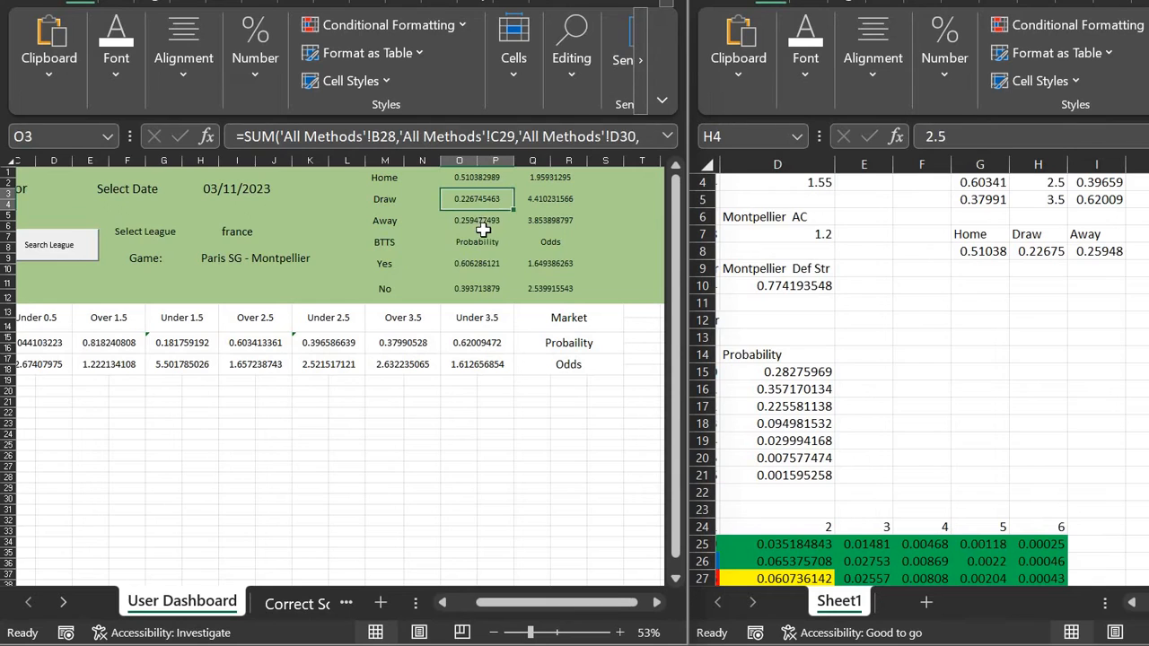
left_click(483, 225)
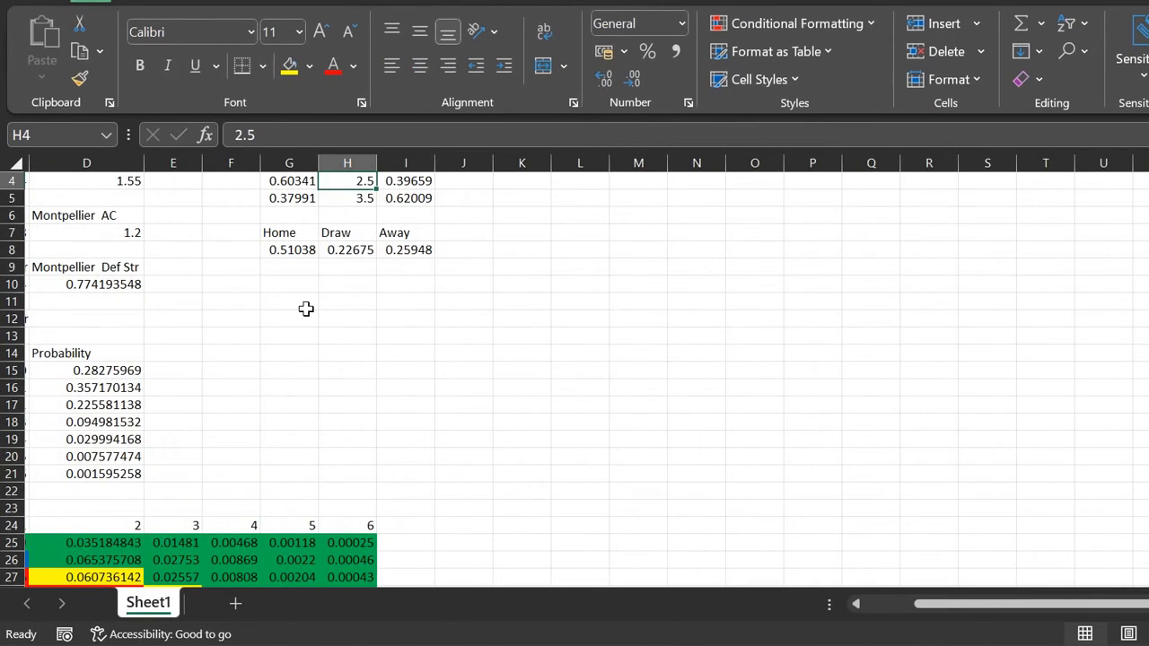
Step: Enter the headings BTTS, Yes and No in G10:I10
scroll(378, 308, "left", 3)
scroll(306, 309, "left", 2)
scroll(387, 287, "down", 3)
left_click(386, 286)
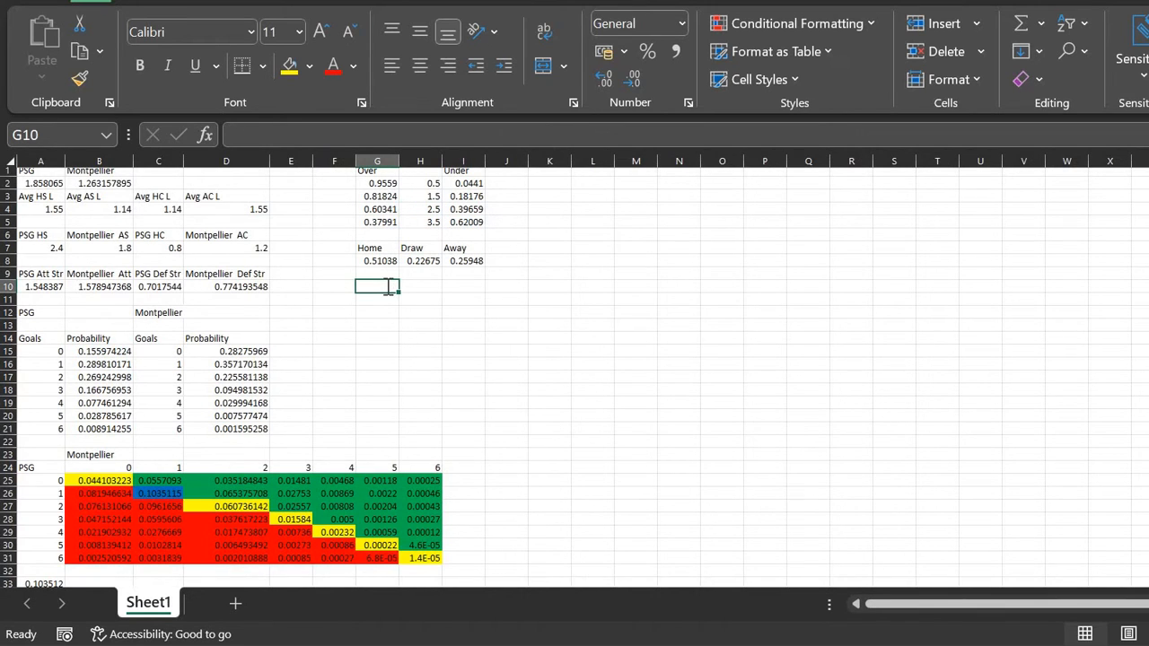
type("BTTS")
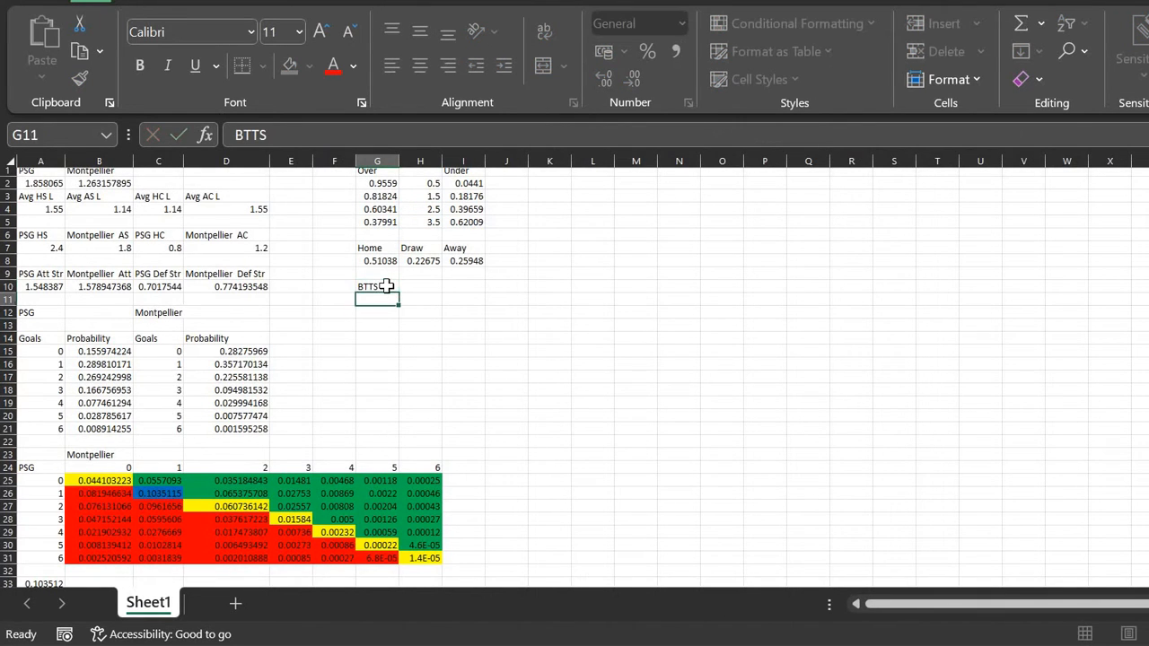
key("Tab")
type("Yes")
key("Tab")
type("No")
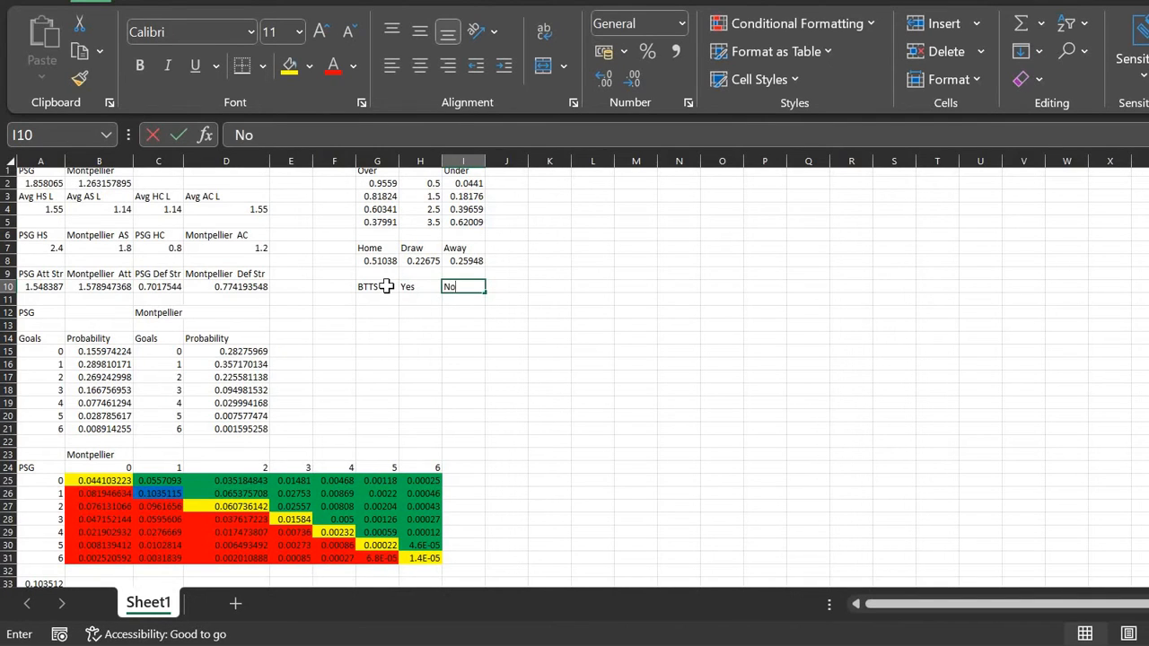
key("Return")
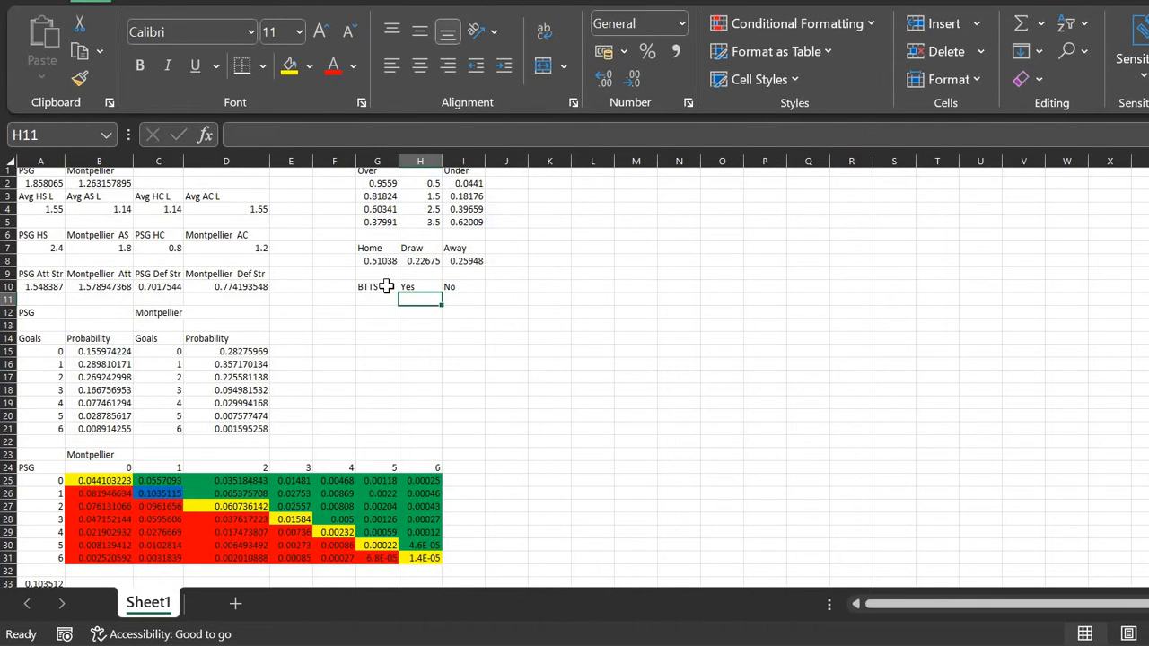
Step: In I11 enter =SUM(B25:B31,C25:H25), giving a BTTS No probability of 0.39371
key("Right")
type("=sum")
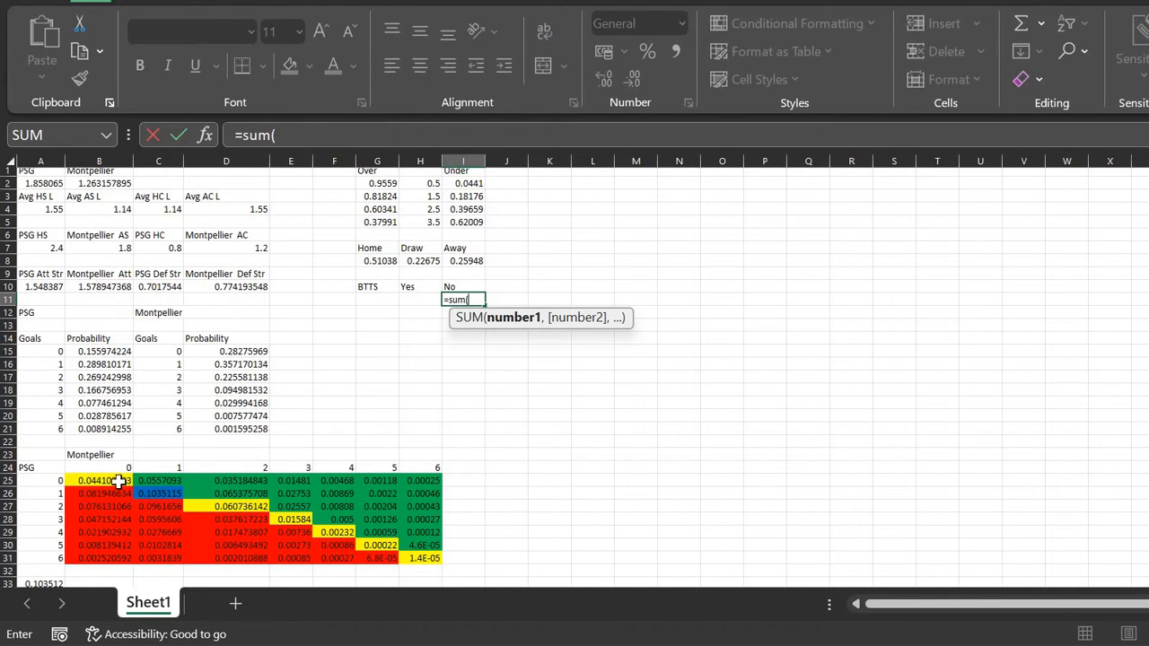
left_click_drag(105, 480, 104, 558)
type(",")
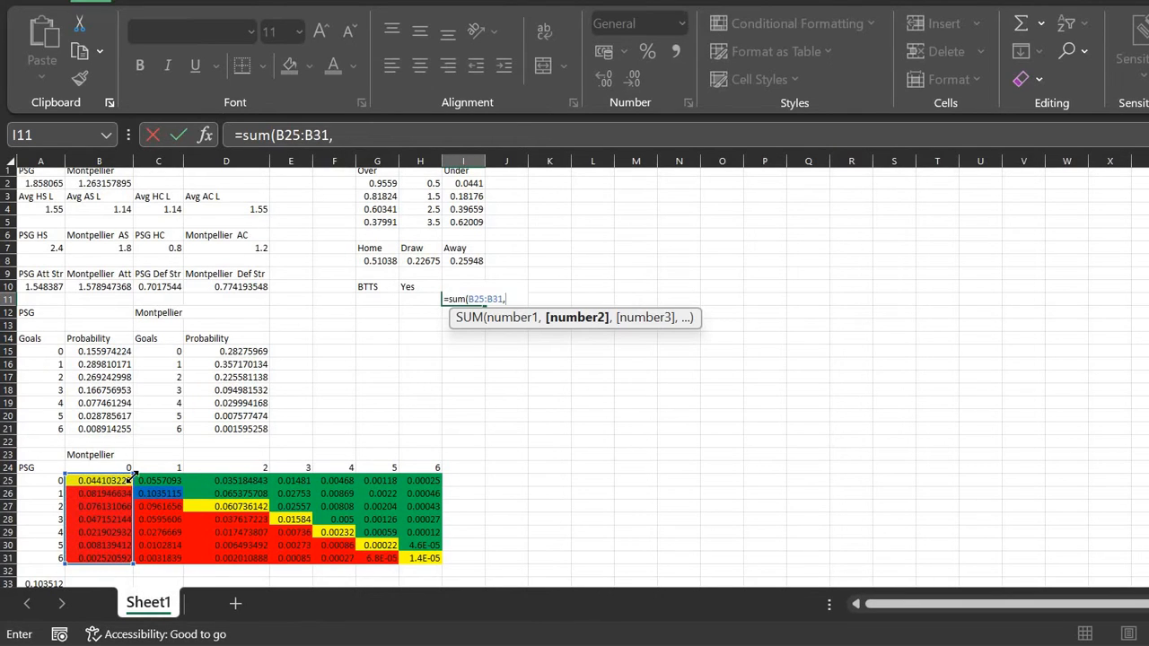
left_click_drag(151, 485, 420, 481)
type(")")
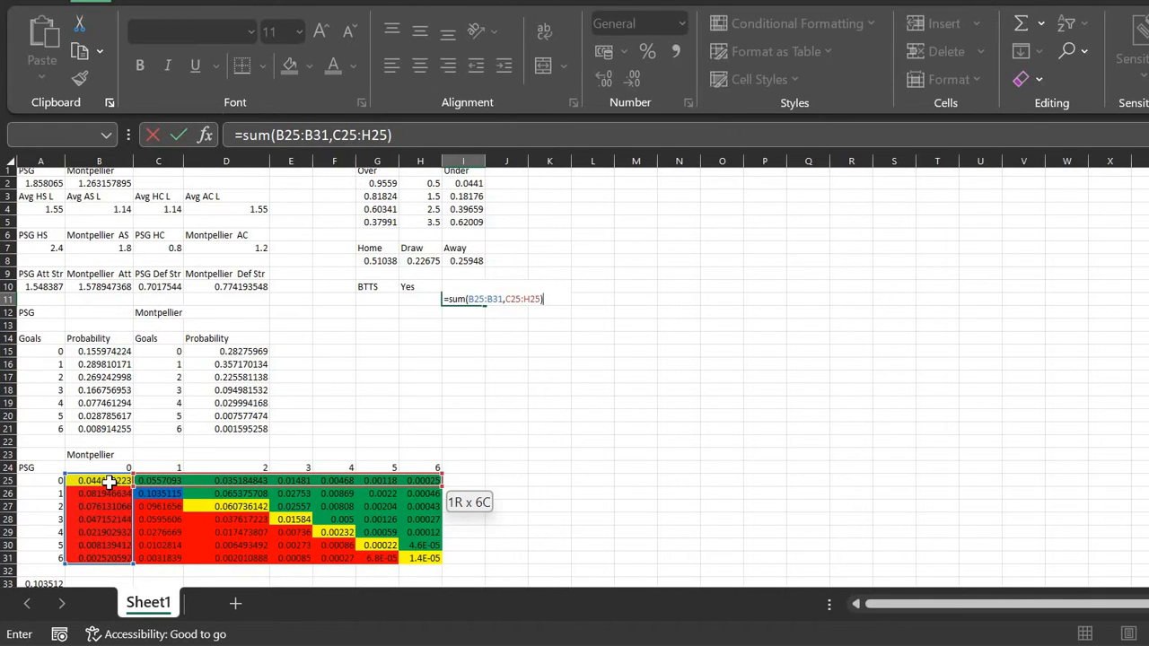
key("ctrl+Return")
Step: Set BTTS Yes in H11 to =1-I11 (0.60629) and dock the workbook beside the dashboard
key("Left")
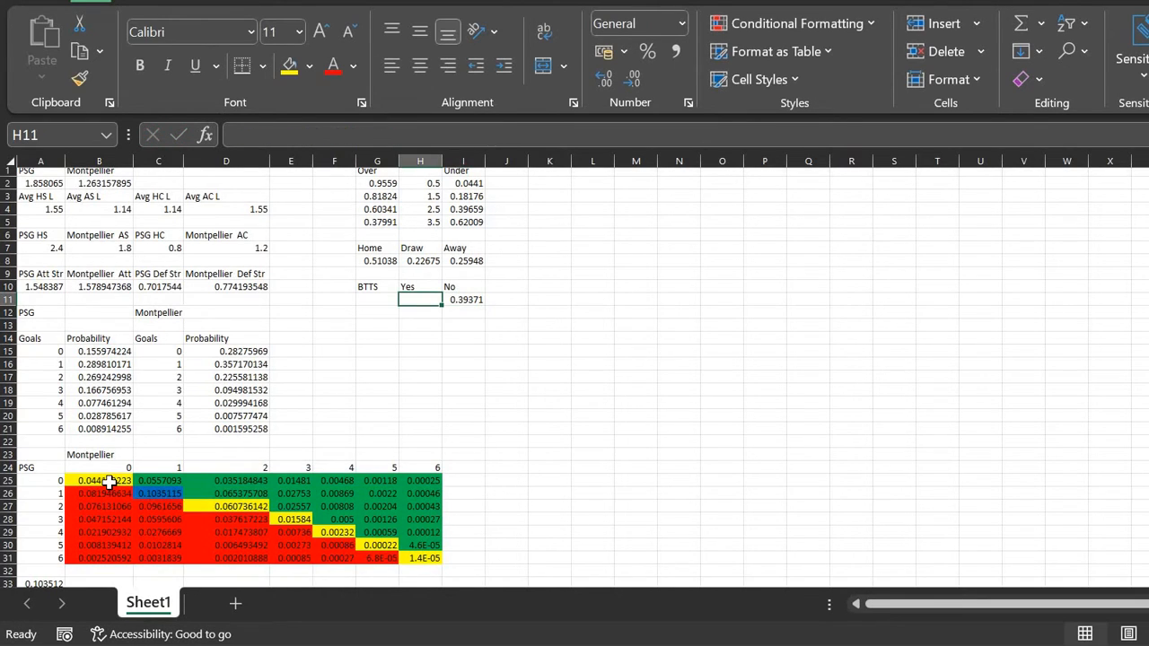
type("=1-")
key("Right")
key("Return")
key("Up")
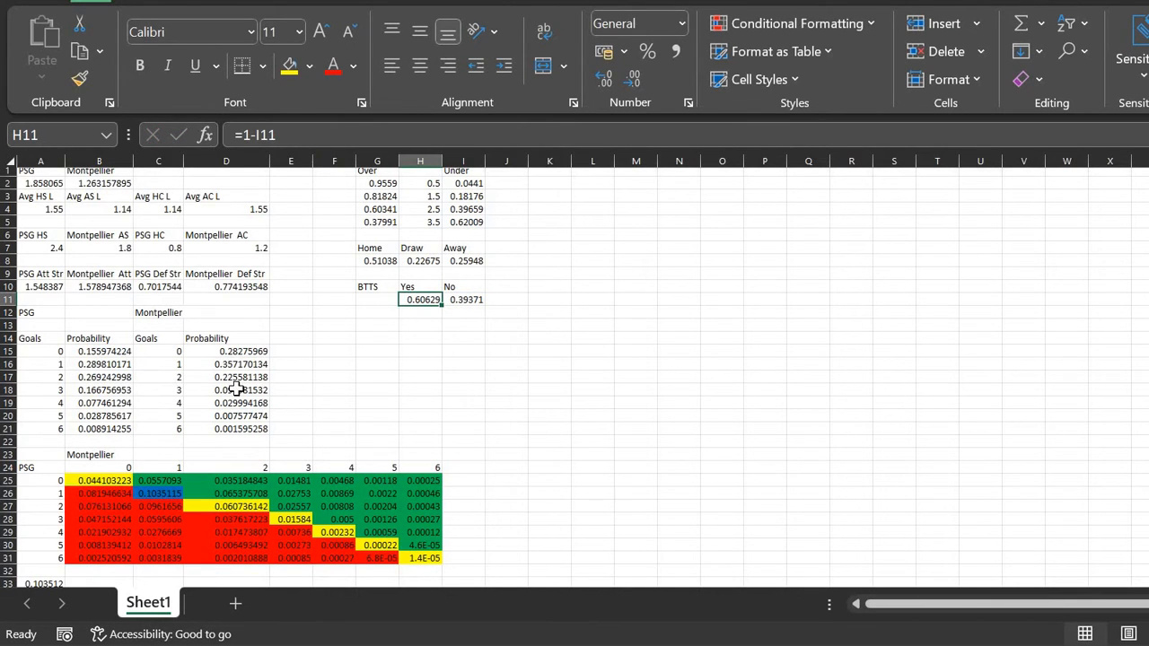
left_click_drag(781, 2, 1148, 115)
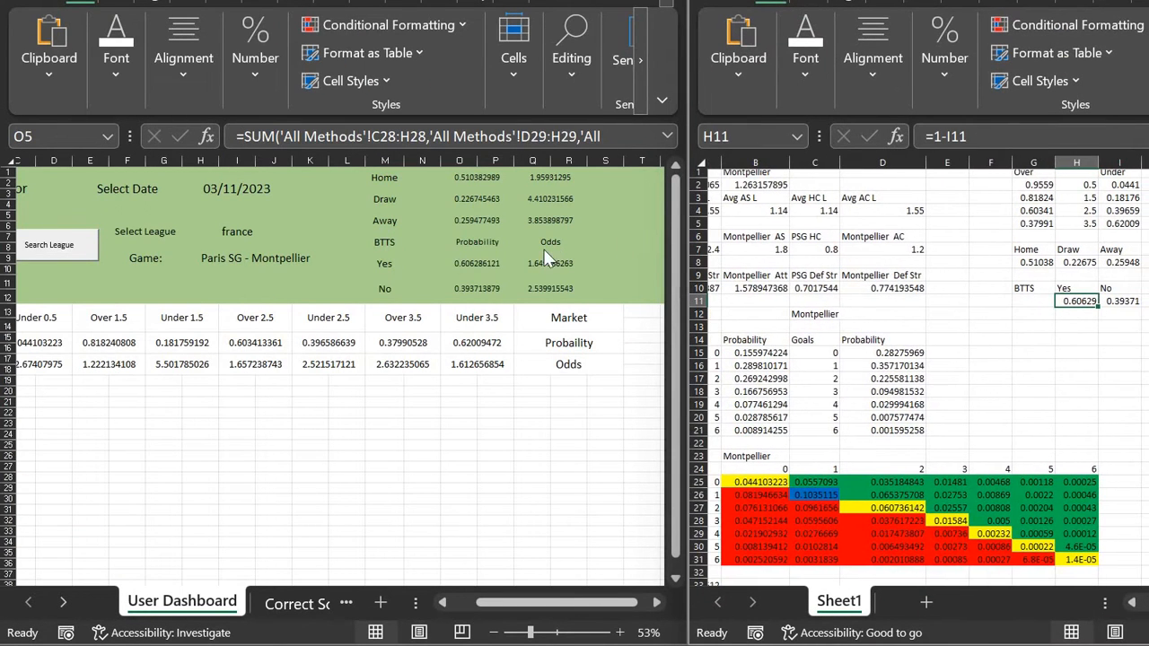
Step: Inspect the dashboard's BTTS Yes and No formulas and compare them with Sheet1
left_click(480, 269)
left_click(506, 268)
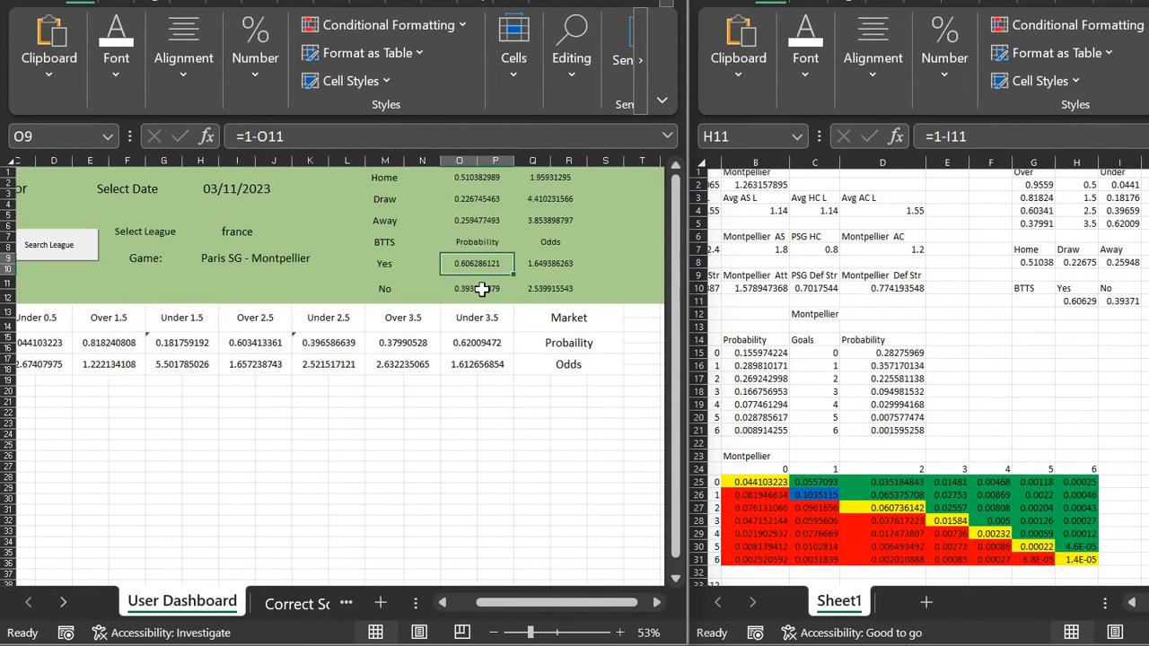
left_click(482, 289)
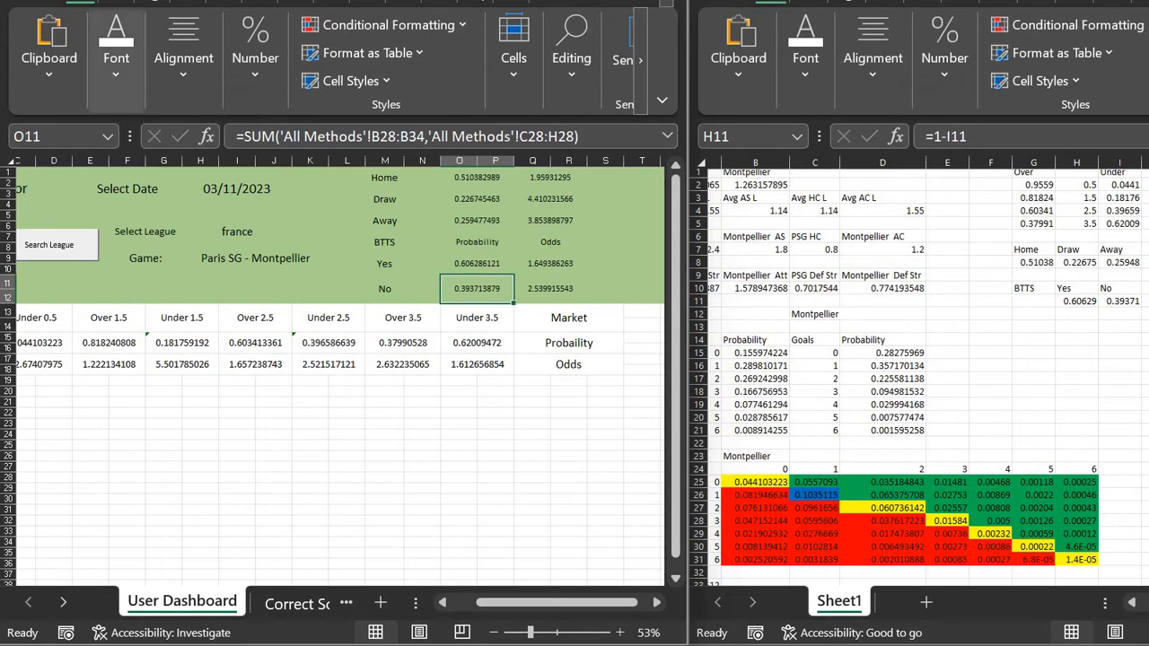
left_click(727, 220)
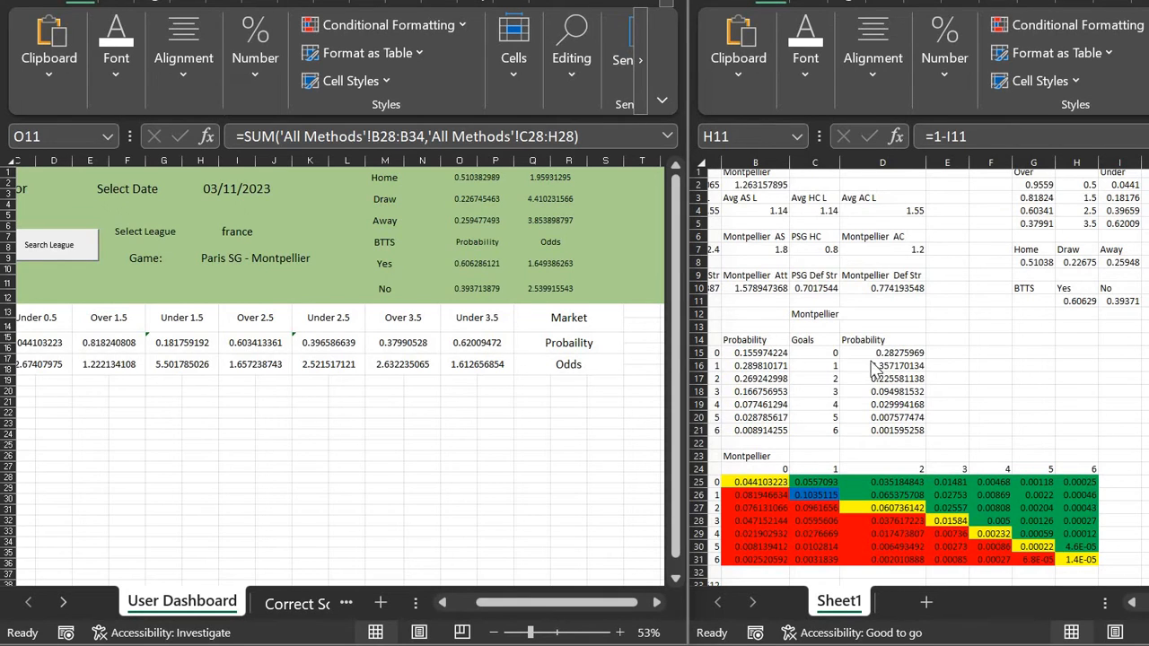
left_click(570, 245)
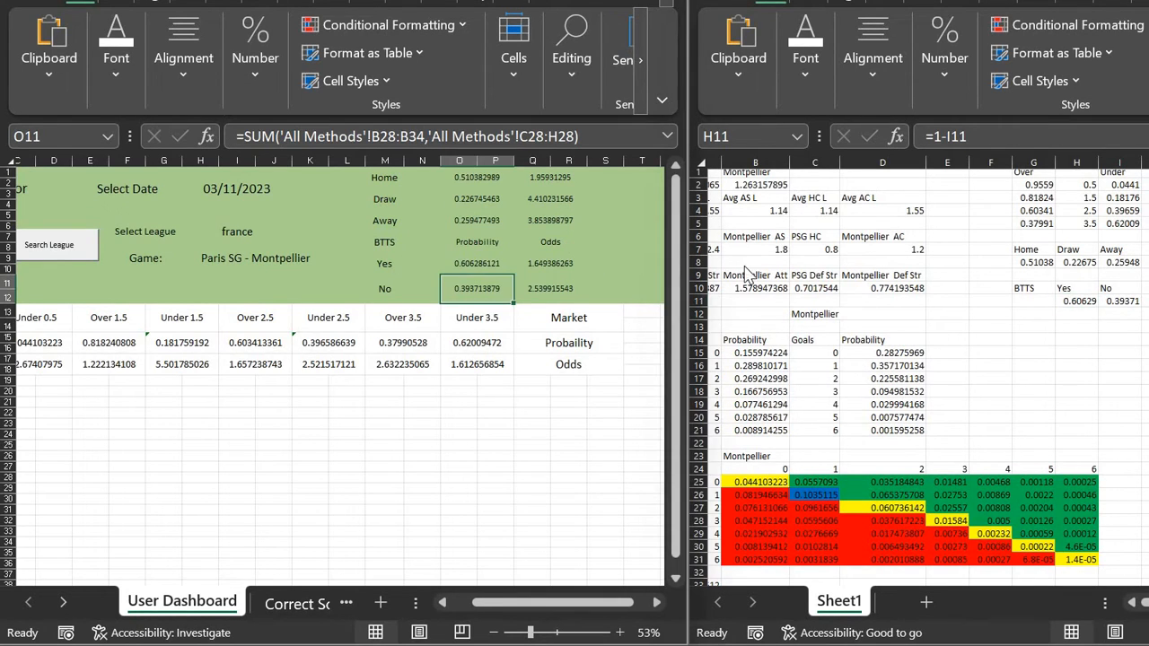
Step: View the Correct Score sheet, then return to the User Dashboard sheet
left_click(744, 265)
scroll(744, 266, "left", 3)
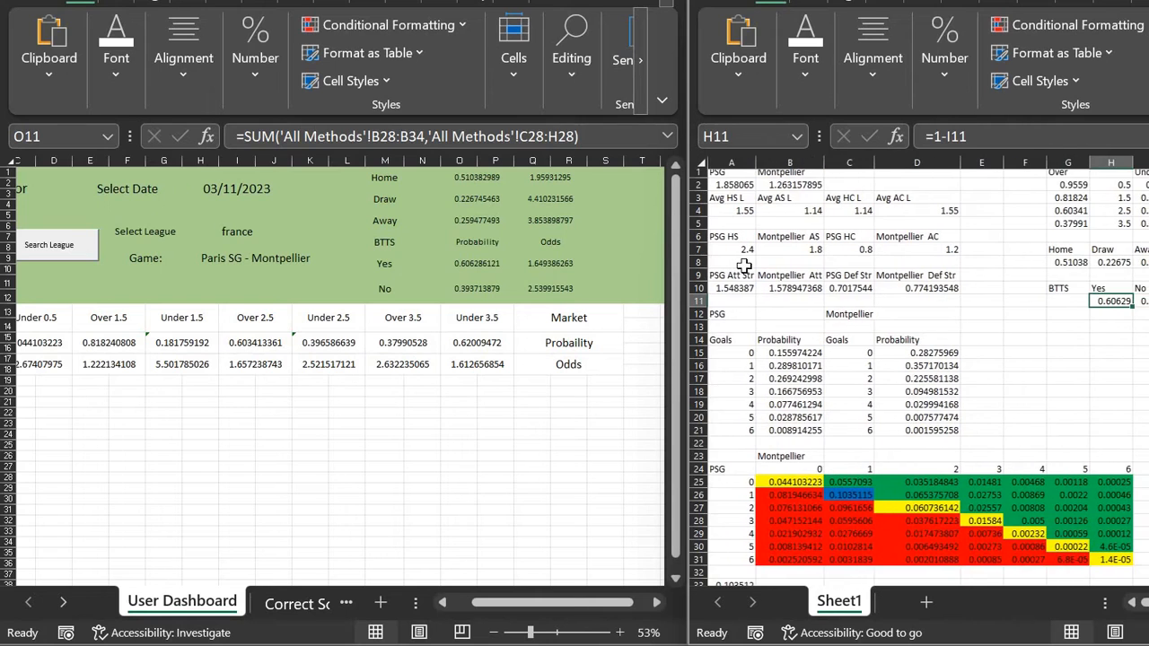
scroll(745, 266, "up", 2)
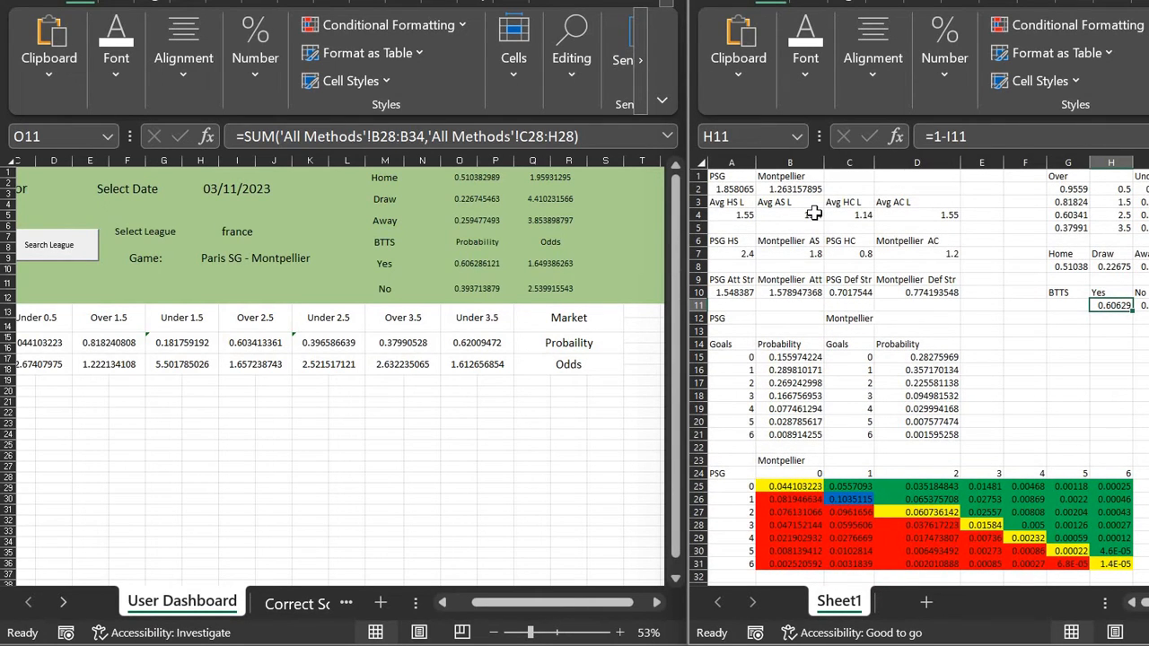
left_click(297, 604)
left_click(97, 602)
Step: Minimize the dashboard window and bring up the SoccerSTATS Ligue 1 goals page
left_click(584, 2)
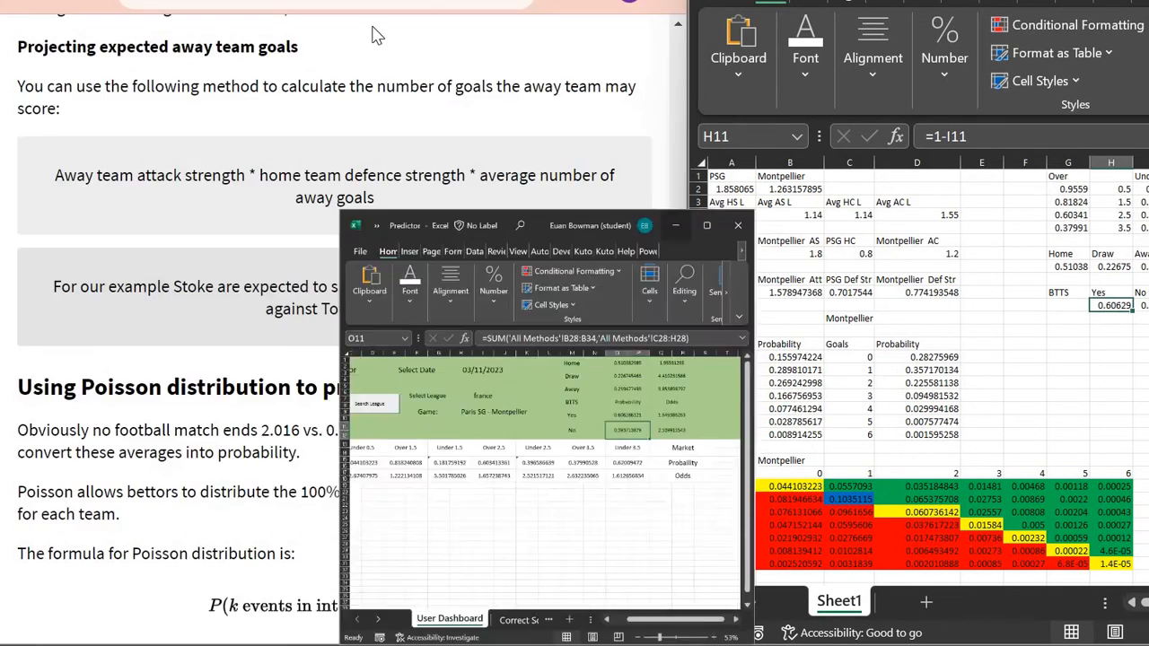
left_click(422, 2)
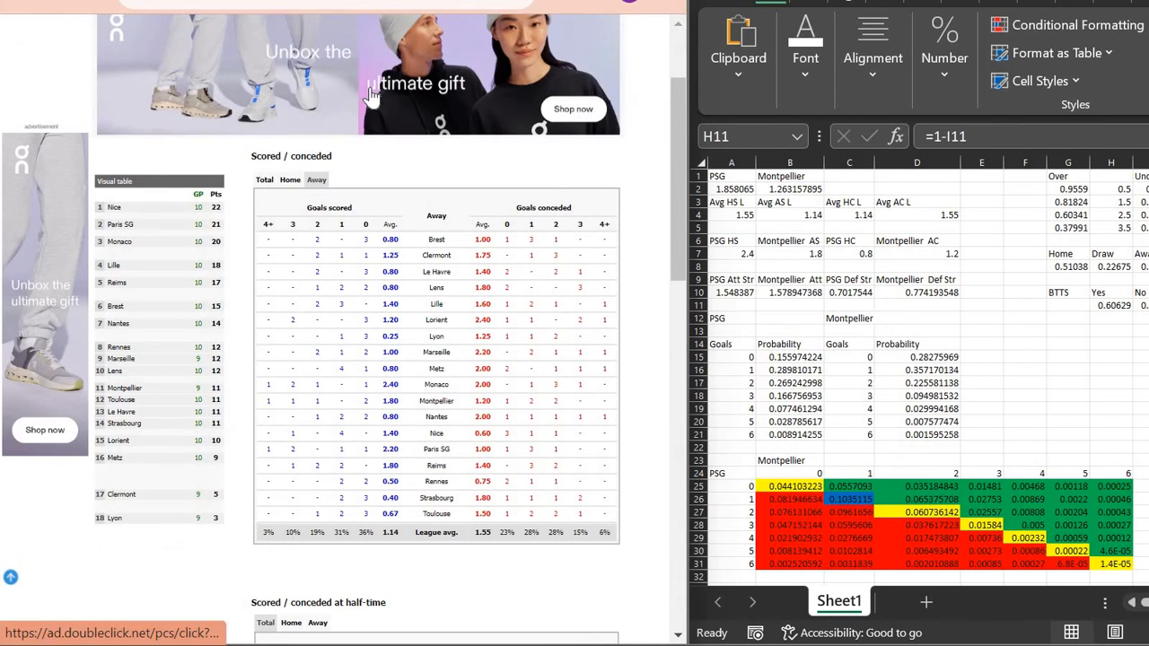
scroll(372, 96, "up", 5)
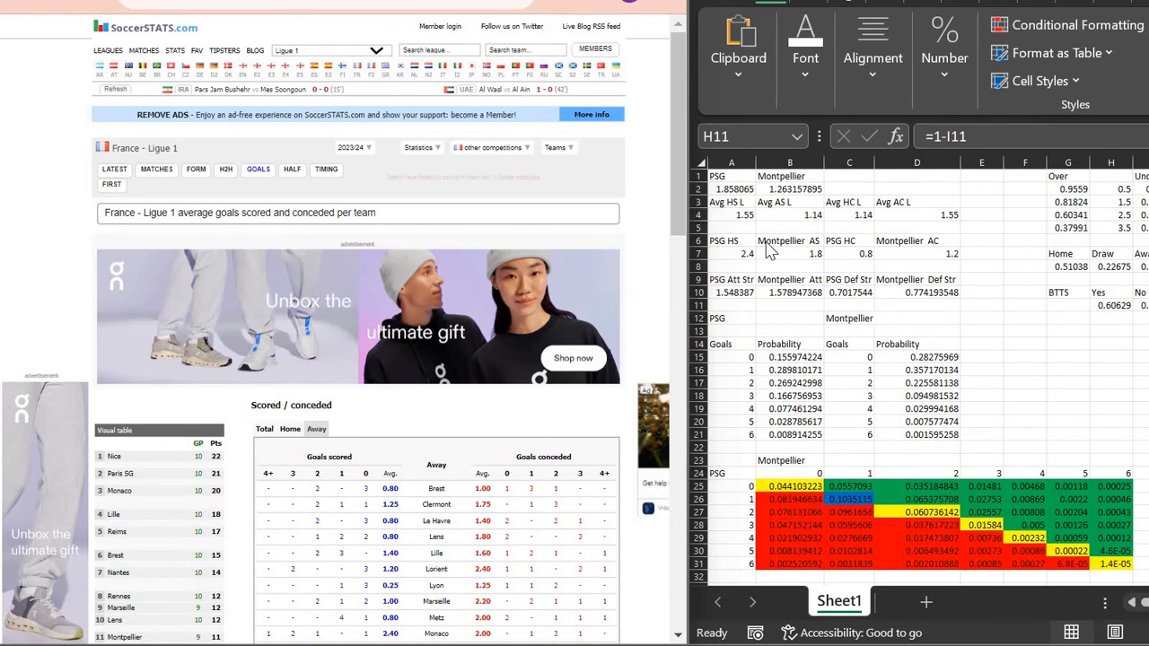
Step: Check the home and away league averages in Sheet1's cells A4 through D4
left_click(740, 216)
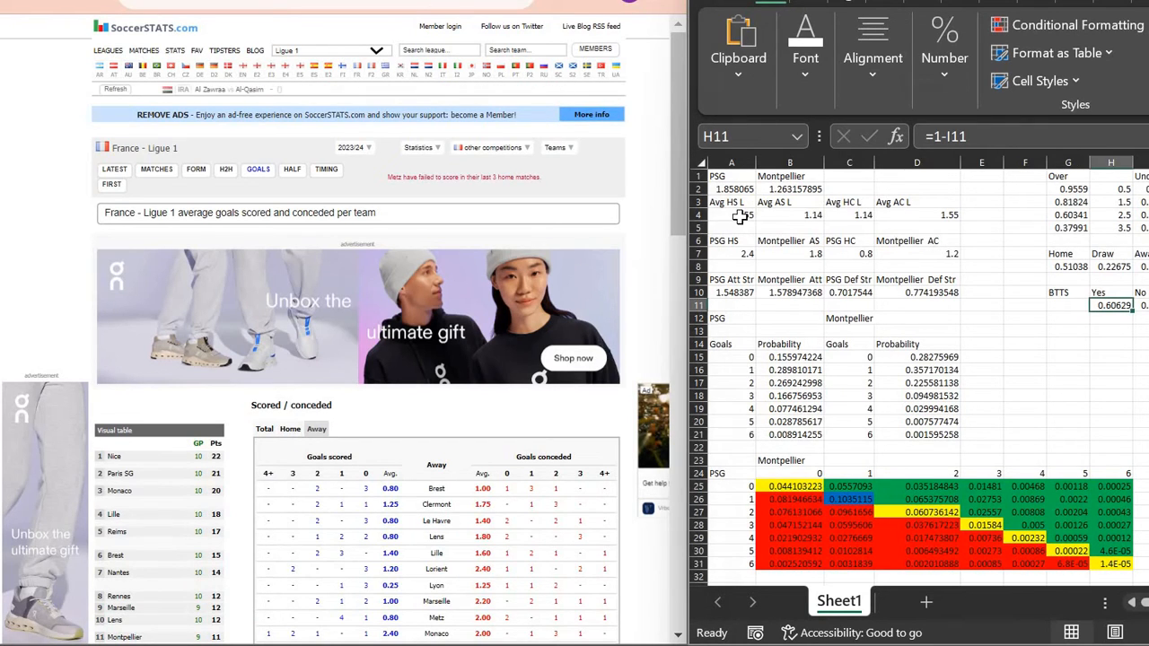
left_click(740, 216)
left_click(791, 216)
left_click(858, 217)
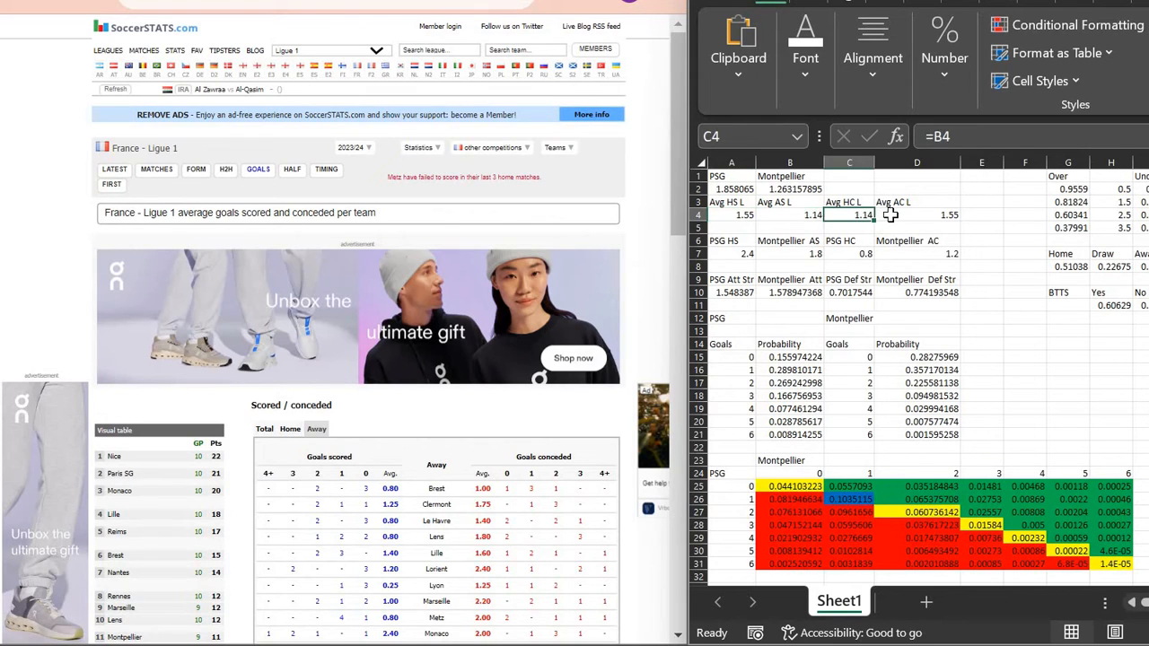
left_click(891, 215)
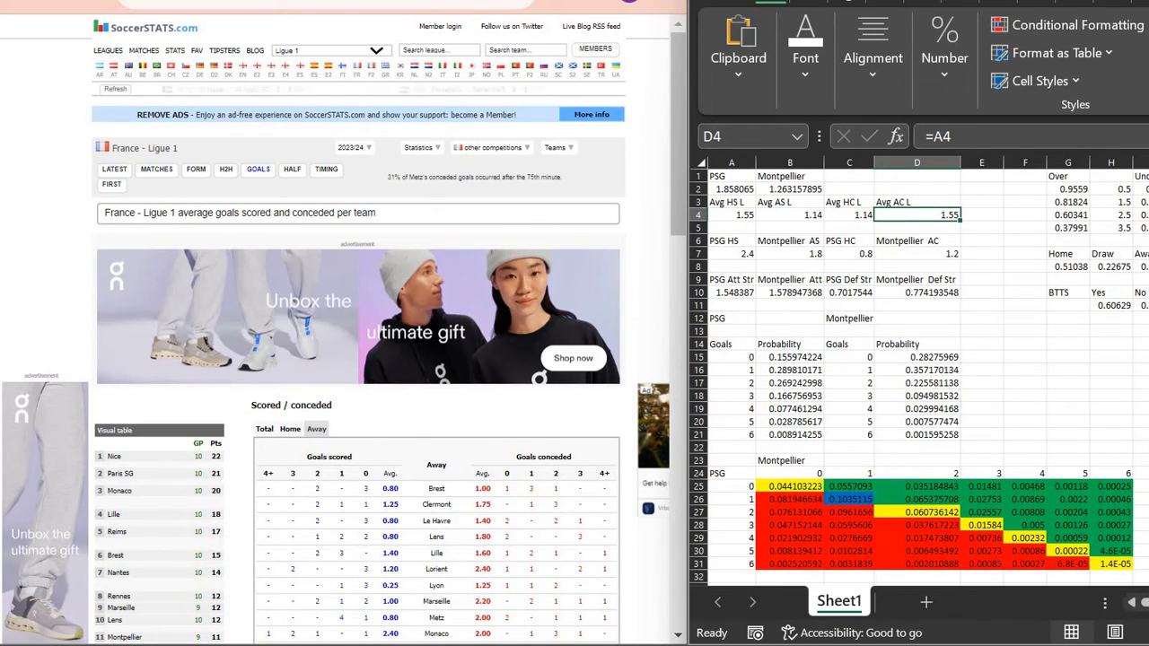
Step: Add a new blank Sheet2 to the workbook
left_click(506, 353)
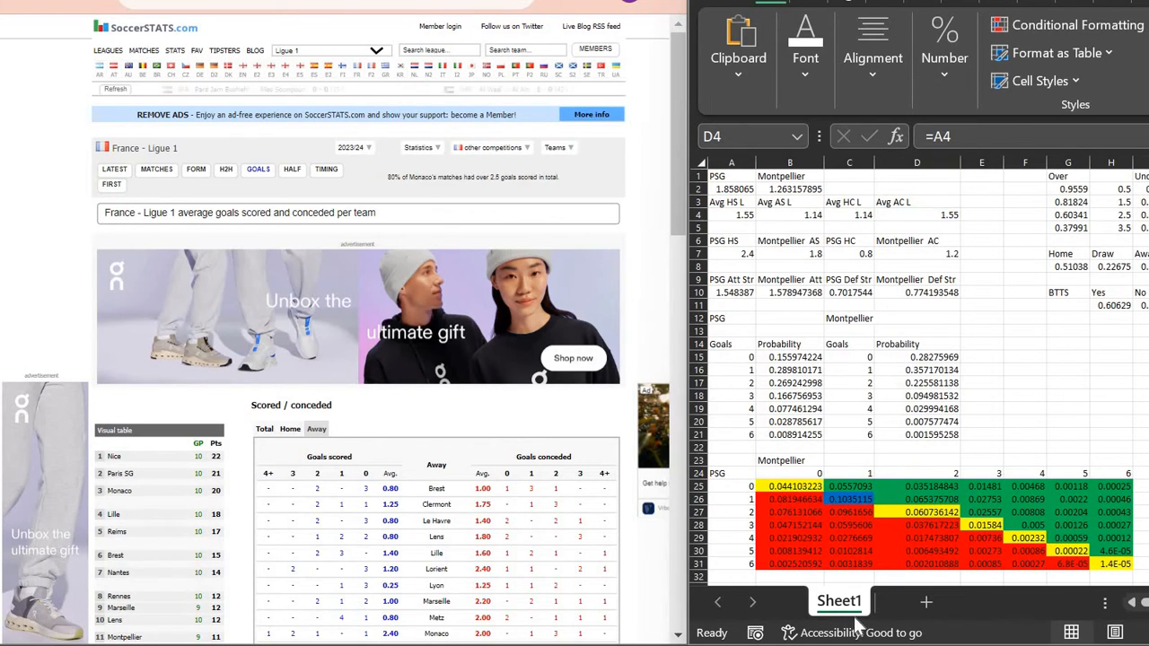
left_click(927, 610)
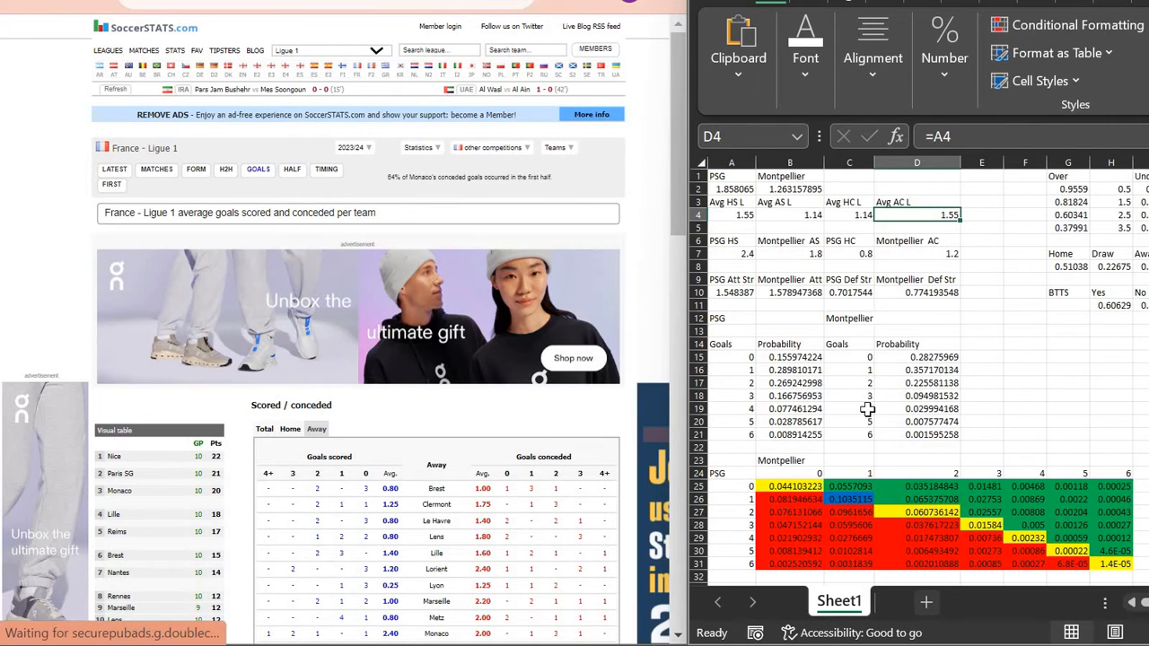
left_click(927, 608)
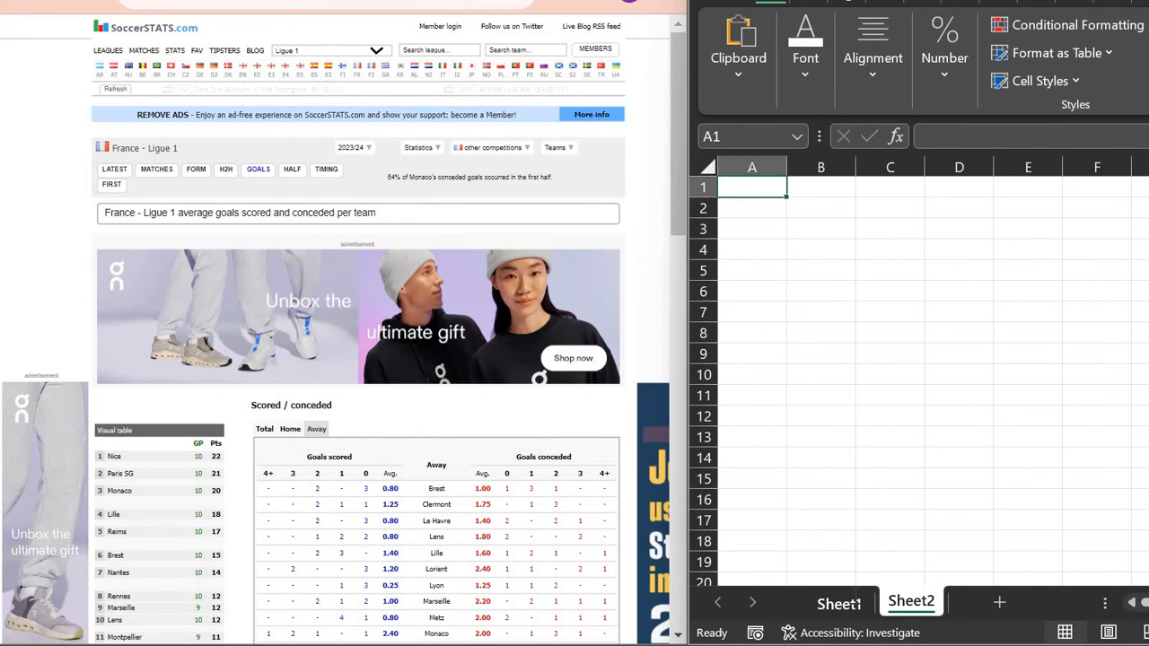
Step: Rename Sheet1 to Dashboard
left_click(853, 600)
type("Dahbo")
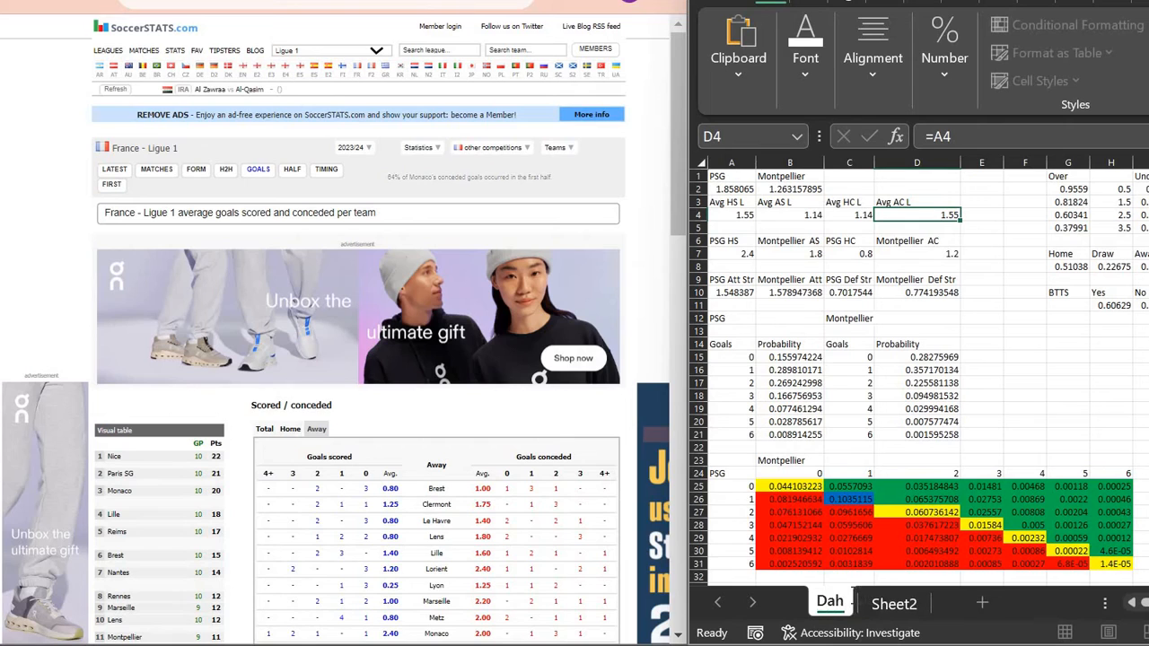
key("BackSpace")
key("BackSpace")
key("BackSpace")
type("shboard")
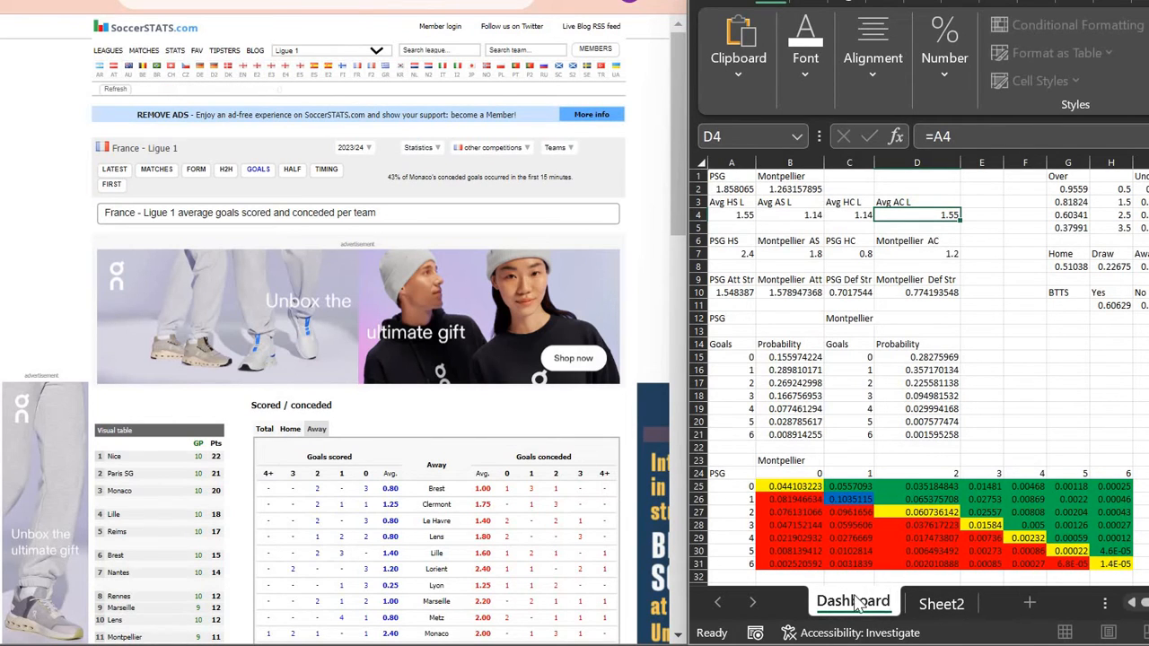
key("Return")
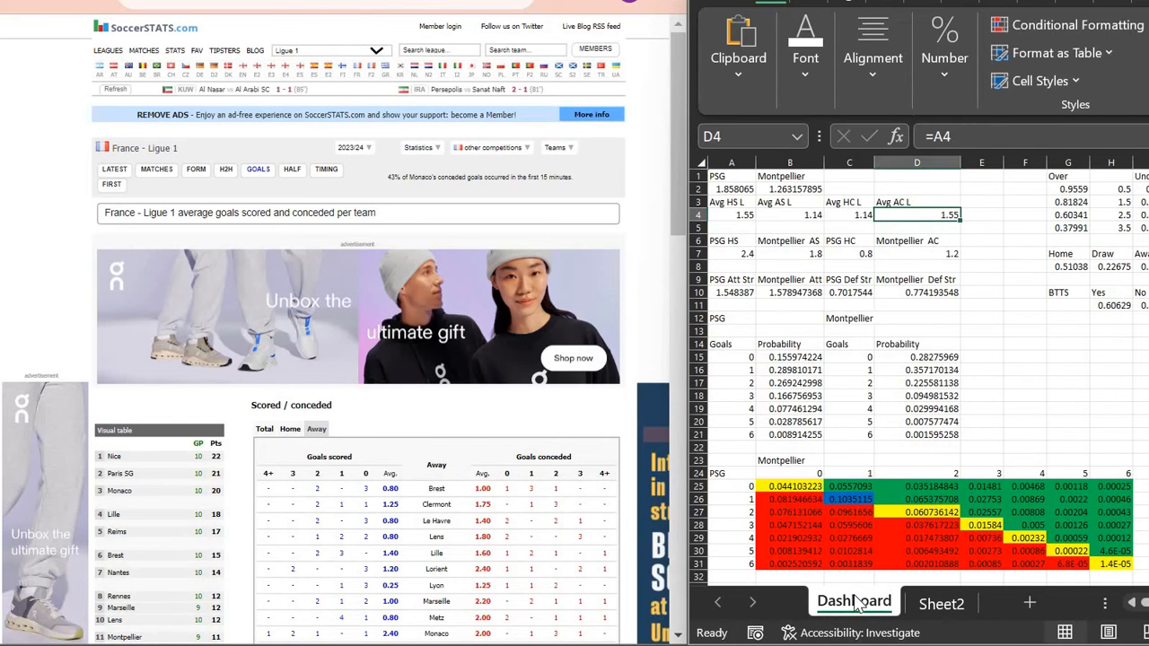
Step: Rename the second sheet to URL
left_click(938, 604)
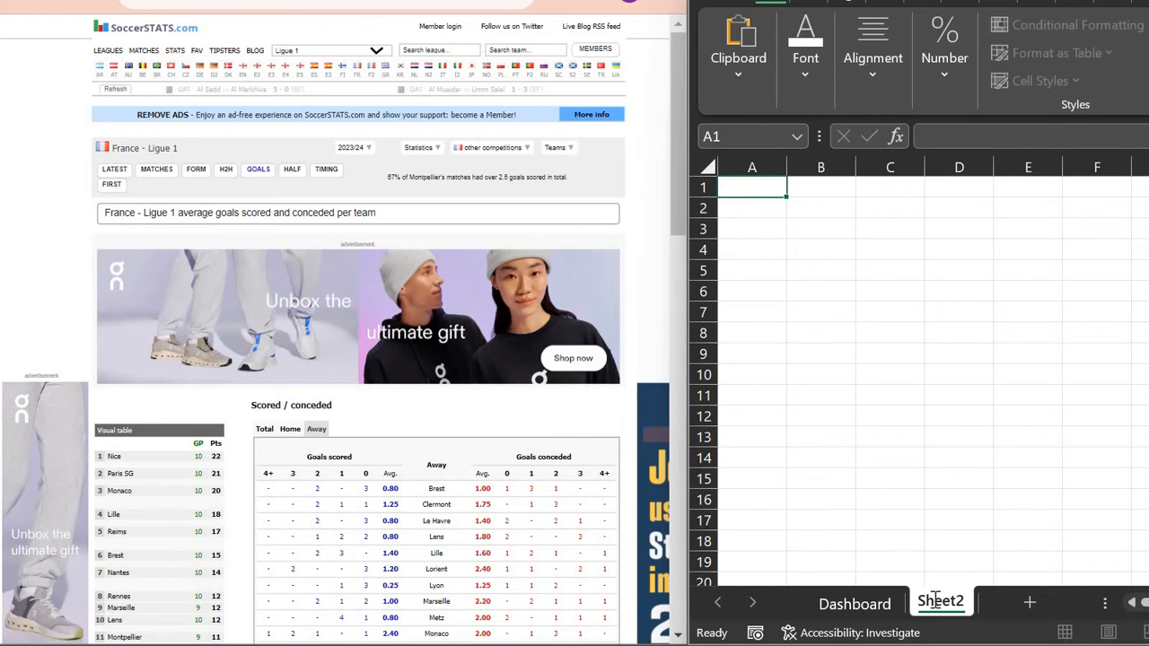
double_click(936, 602)
type("URL")
key("Return")
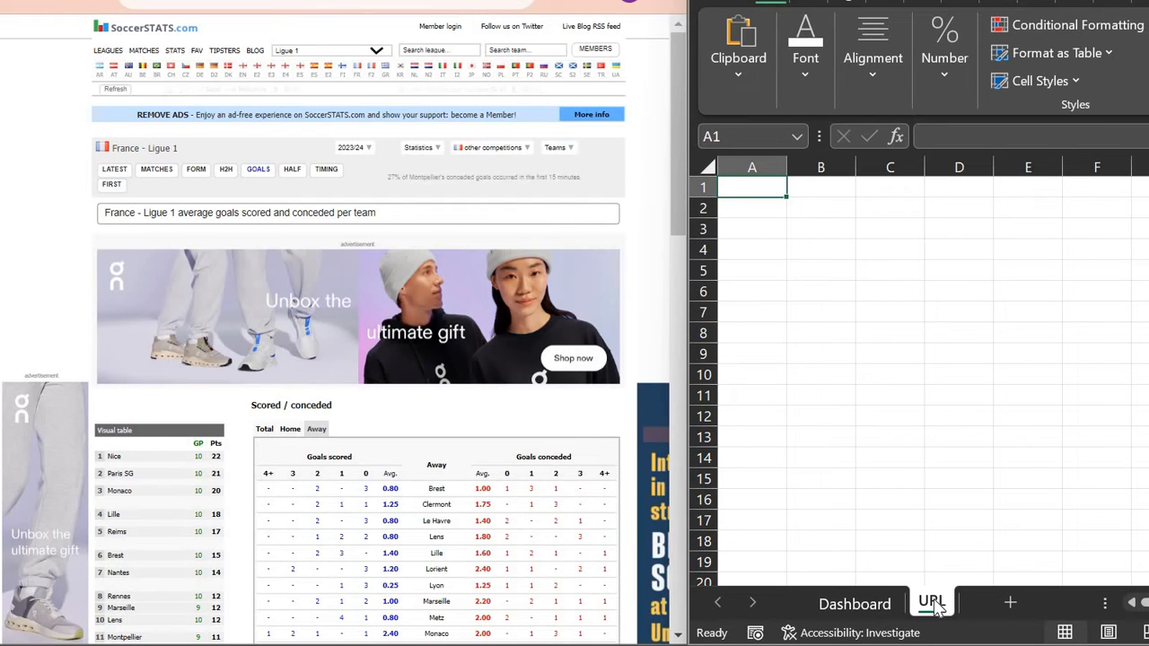
Step: Enter the header 'URL' in cell A1
type("URL")
key("Return")
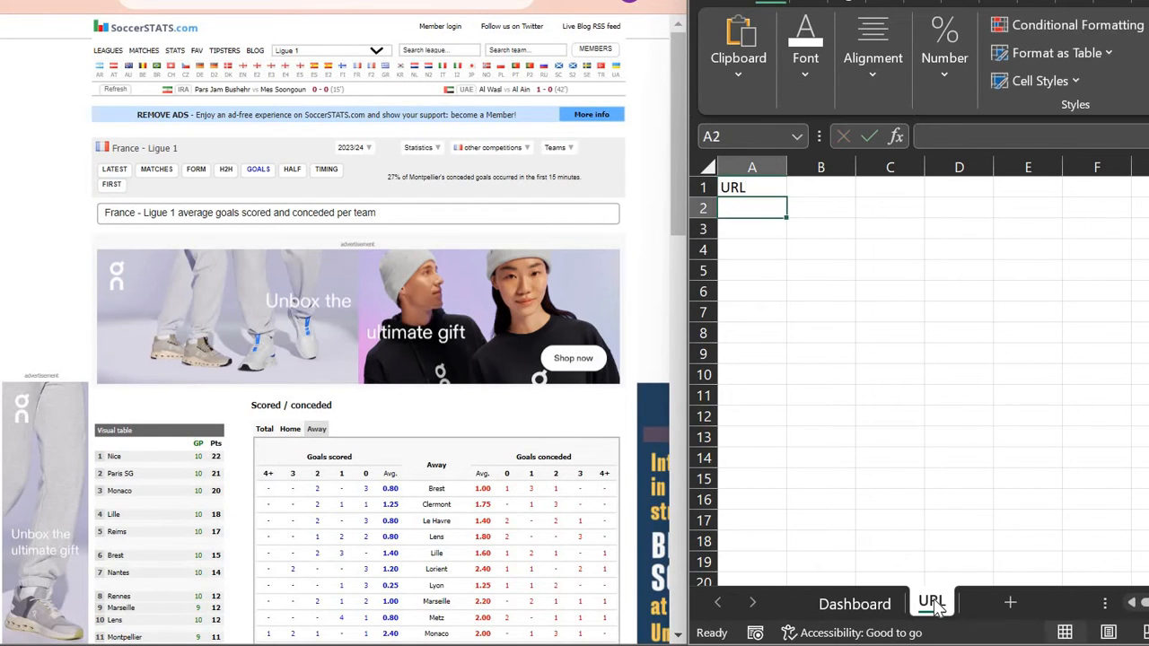
key("Up")
key("Down")
Step: Enter a =HYPERLINK formula in A2 with the pasted SoccerStats france table URL in quotes
type("=hyperlink")
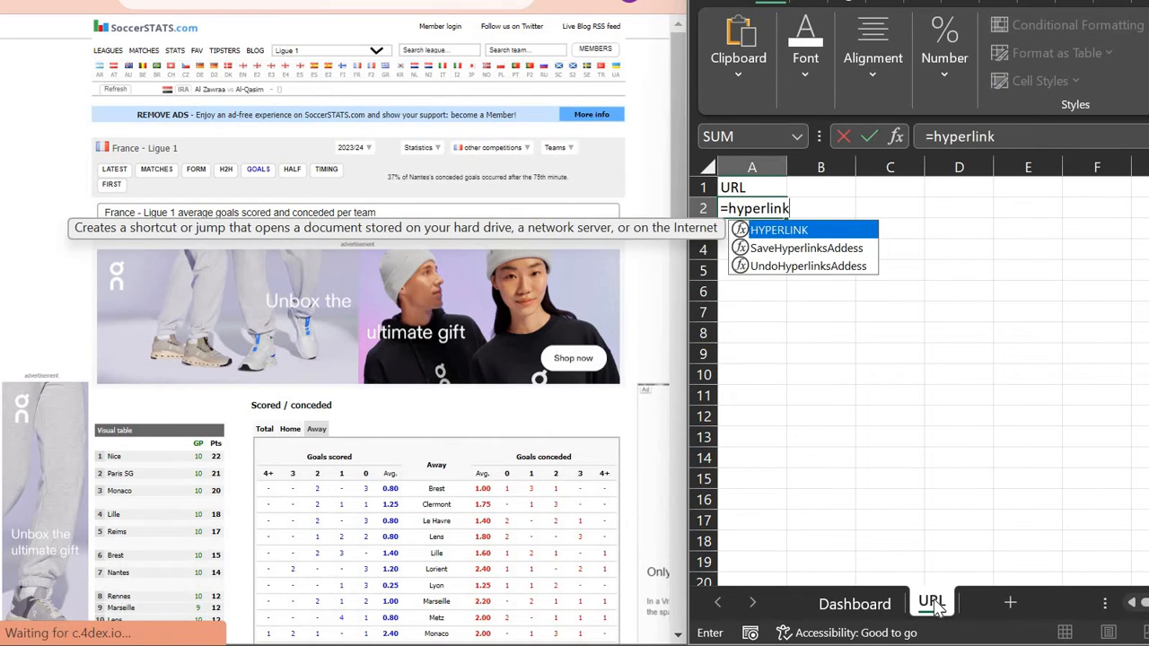
type("(")
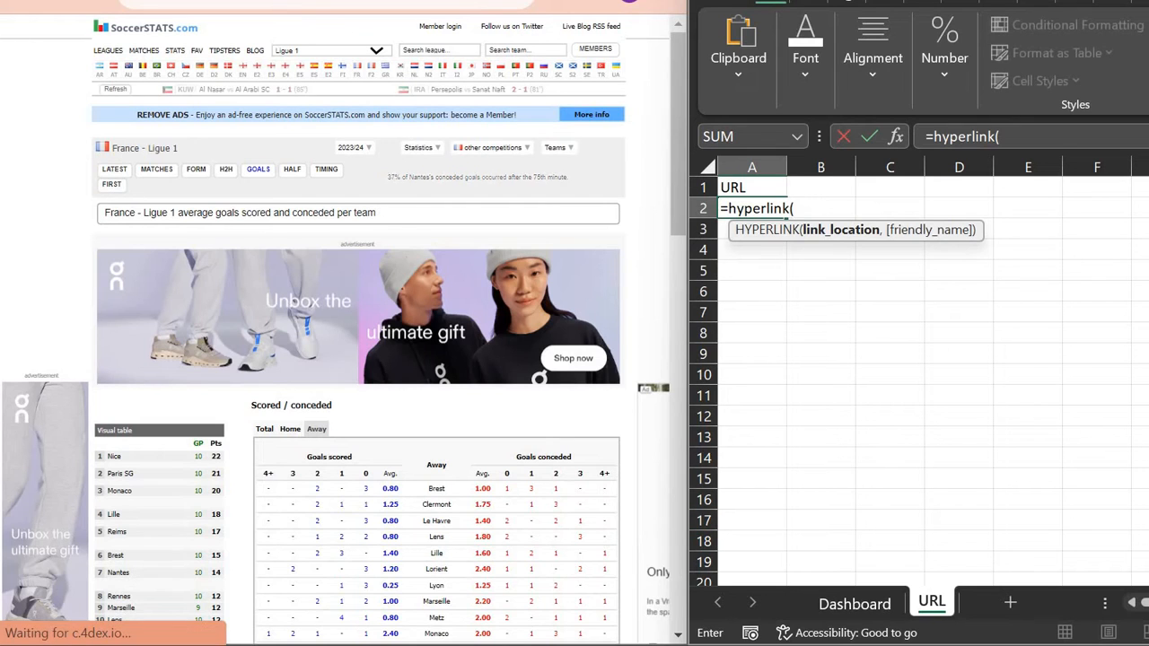
key("ctrl+a")
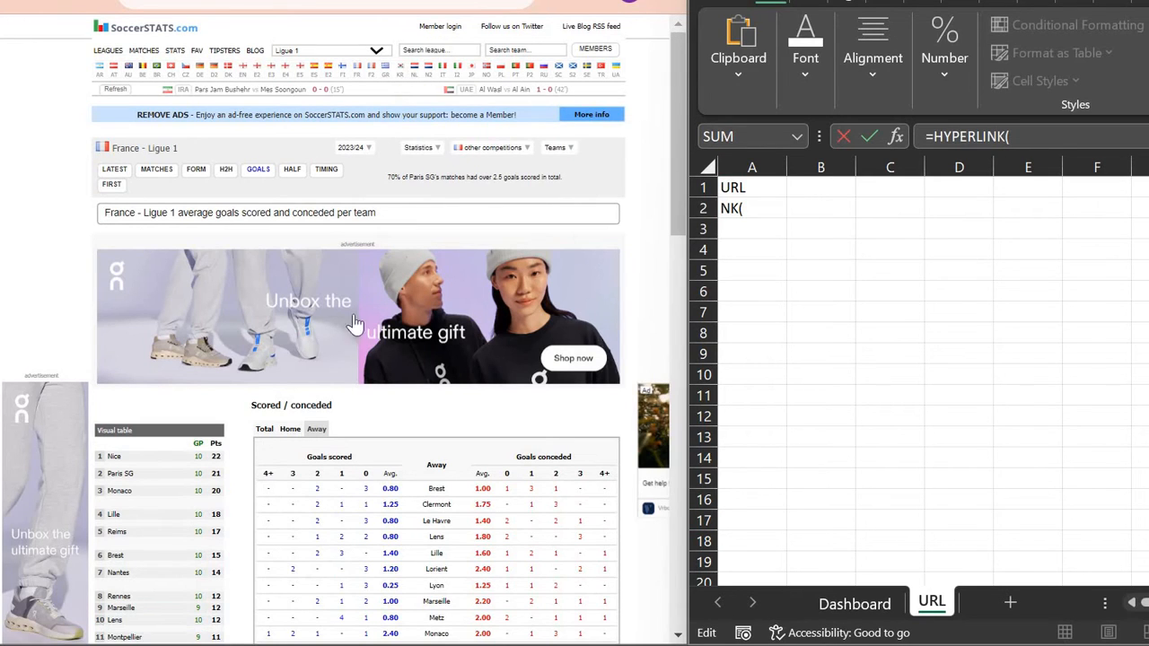
left_click(290, 429)
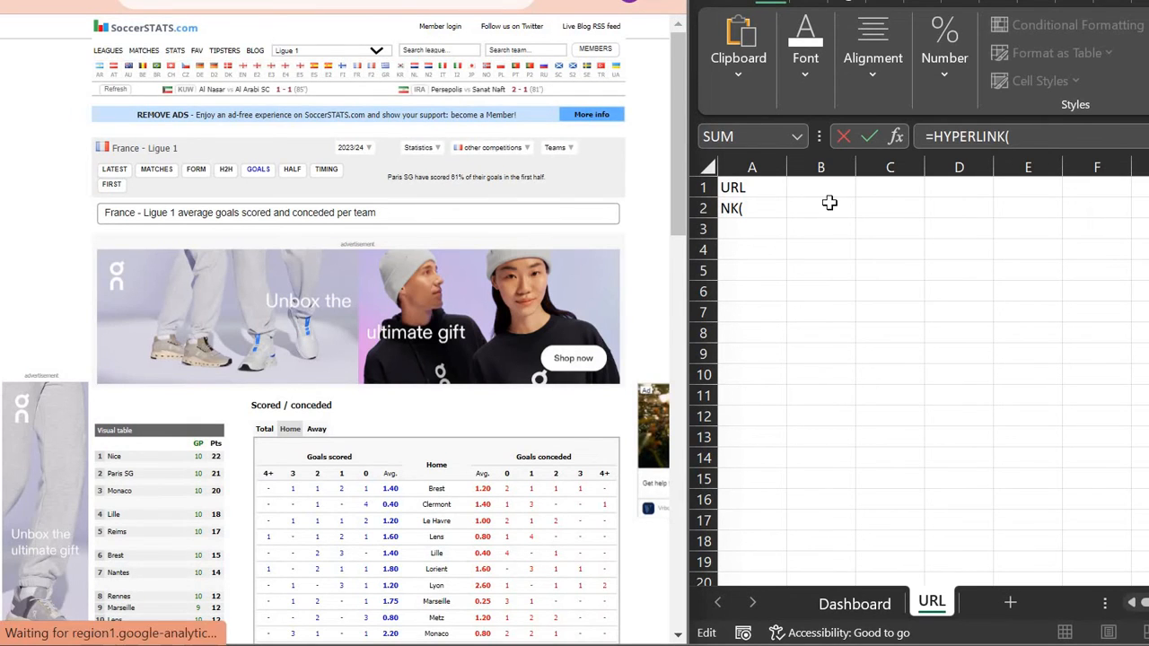
left_click(1004, 137)
key("ctrl+v")
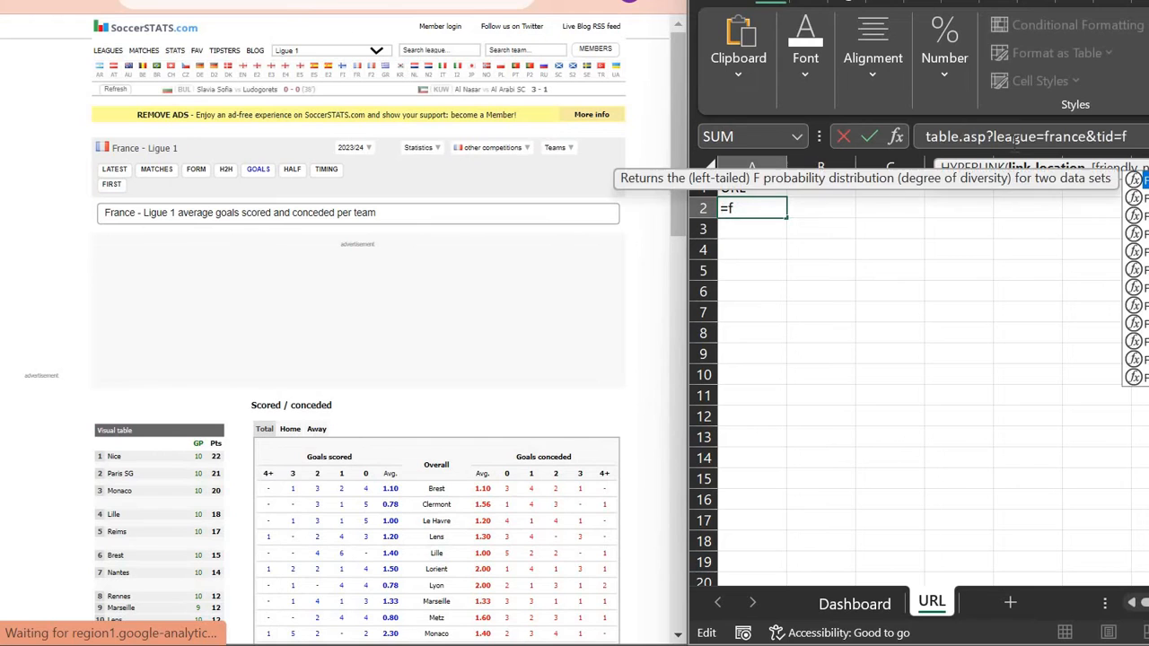
type(")")
key("Return")
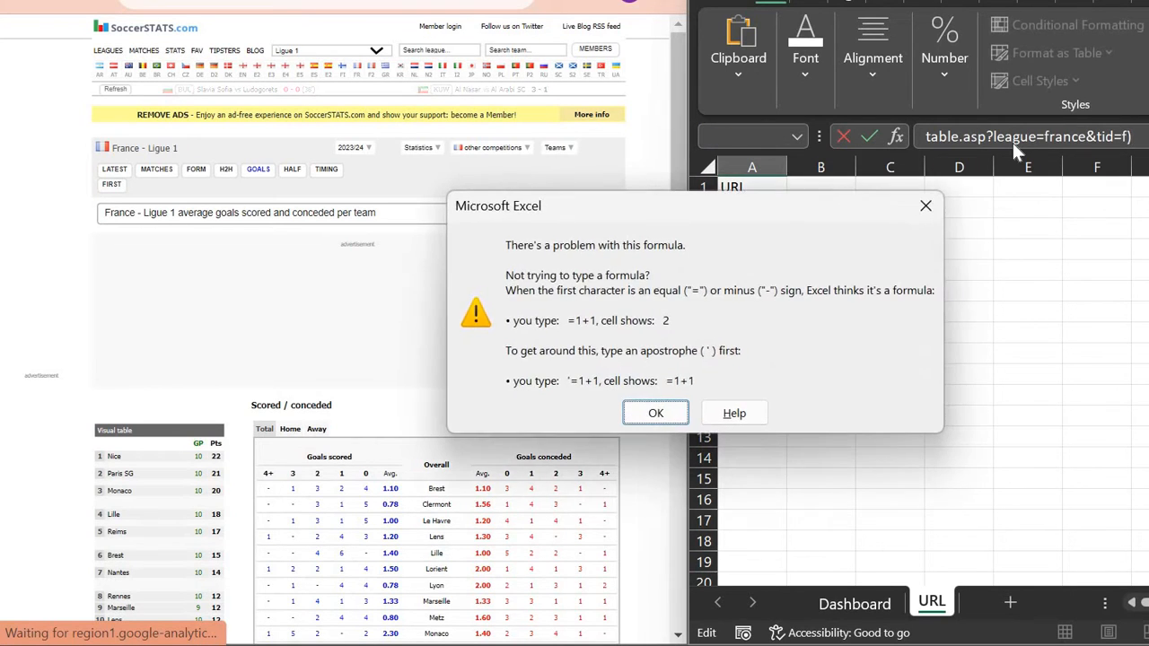
key("Return")
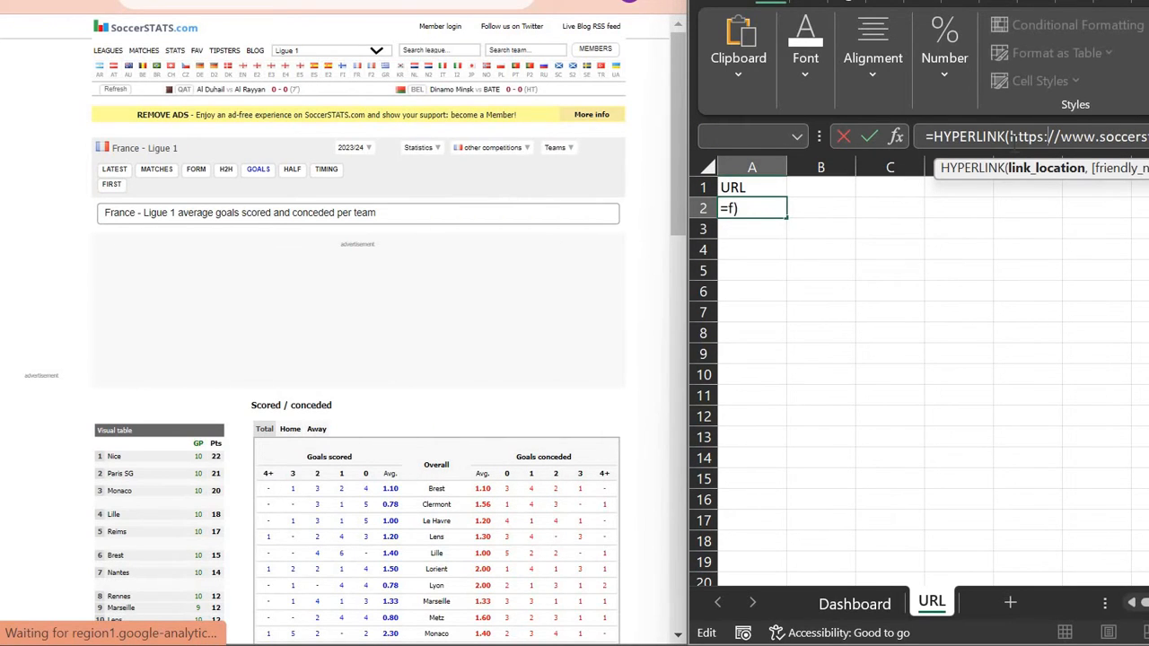
left_click(1011, 137)
type("\"")
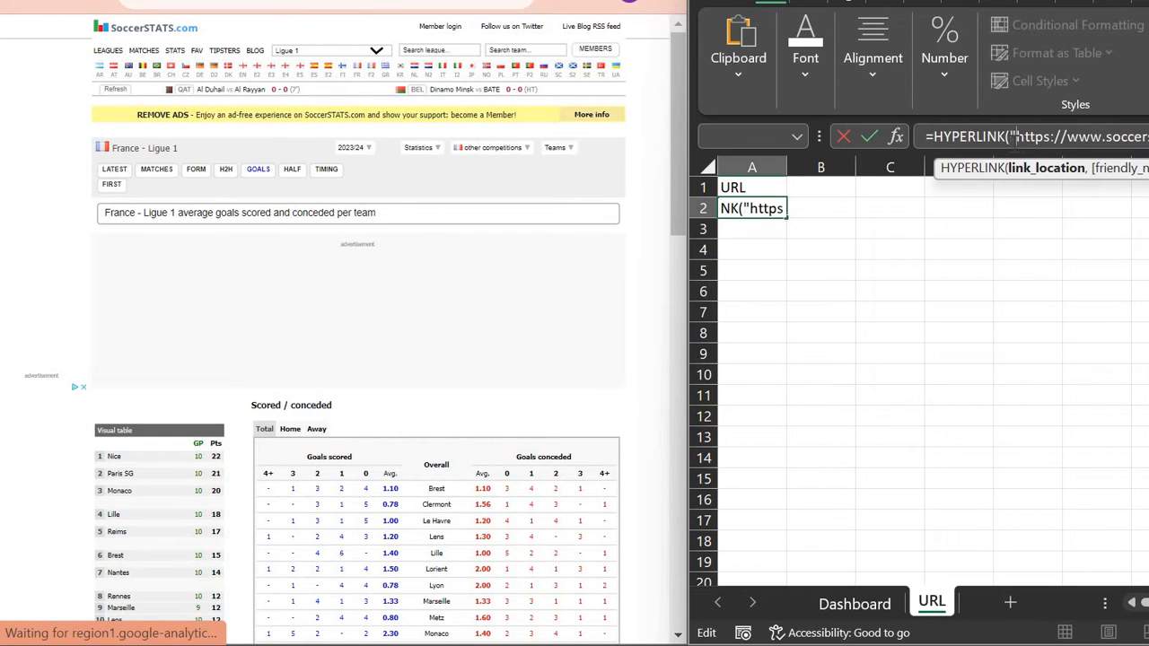
key("End")
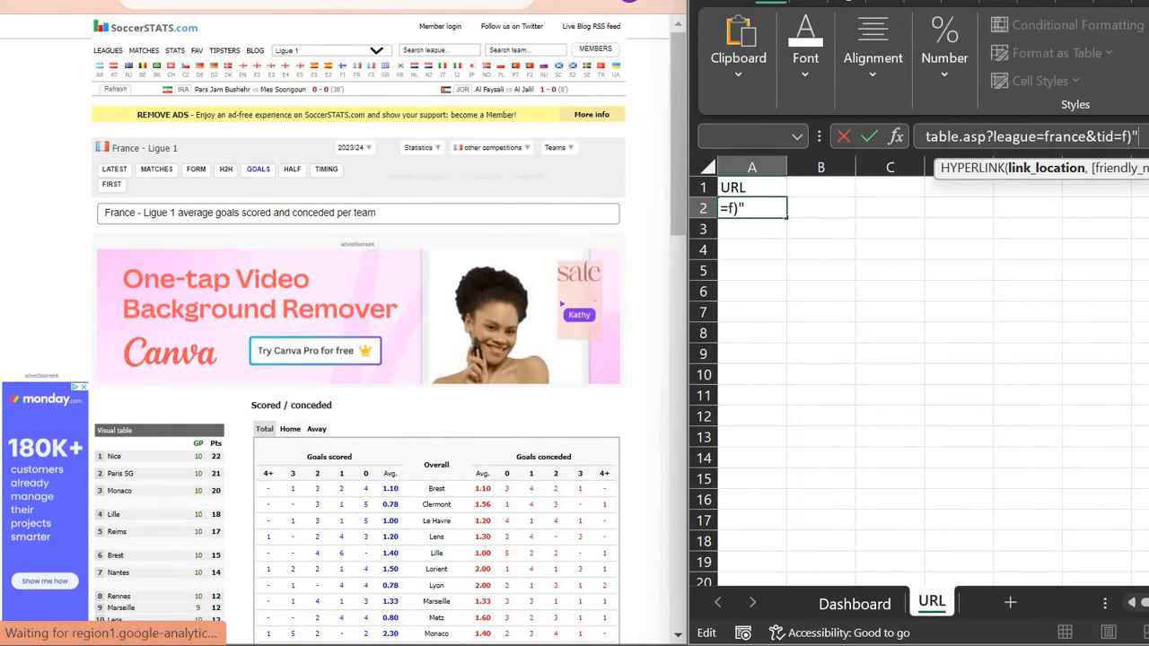
key("Return")
key("Up")
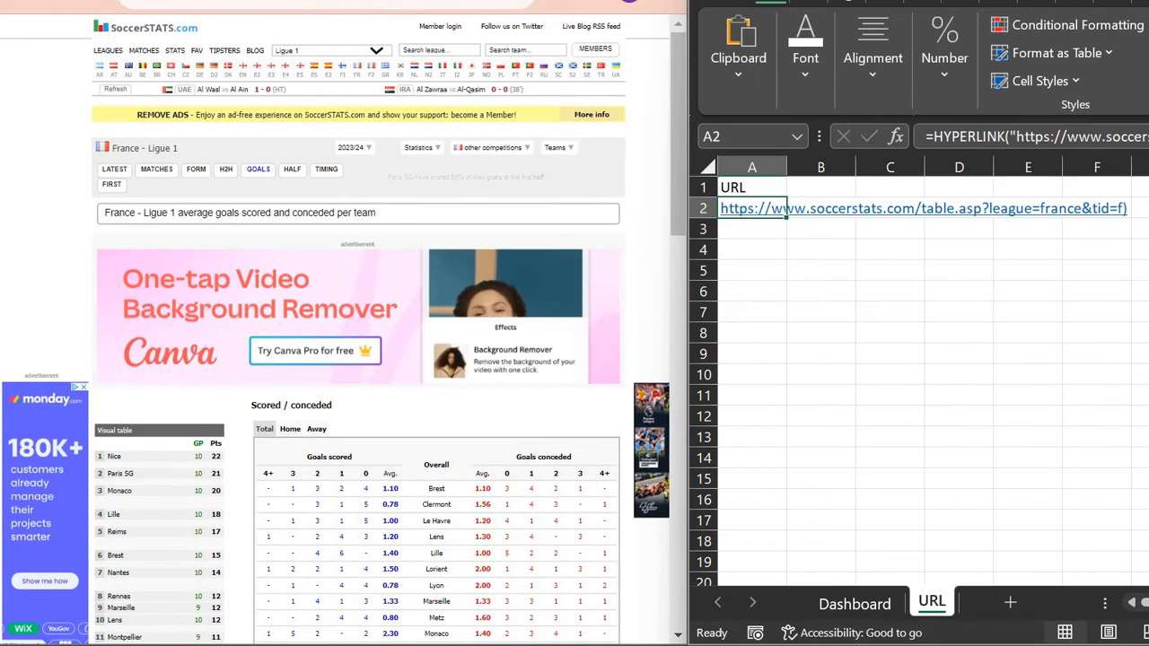
Step: Remove the stray closing bracket from the A2 HYPERLINK formula
left_click(326, 2)
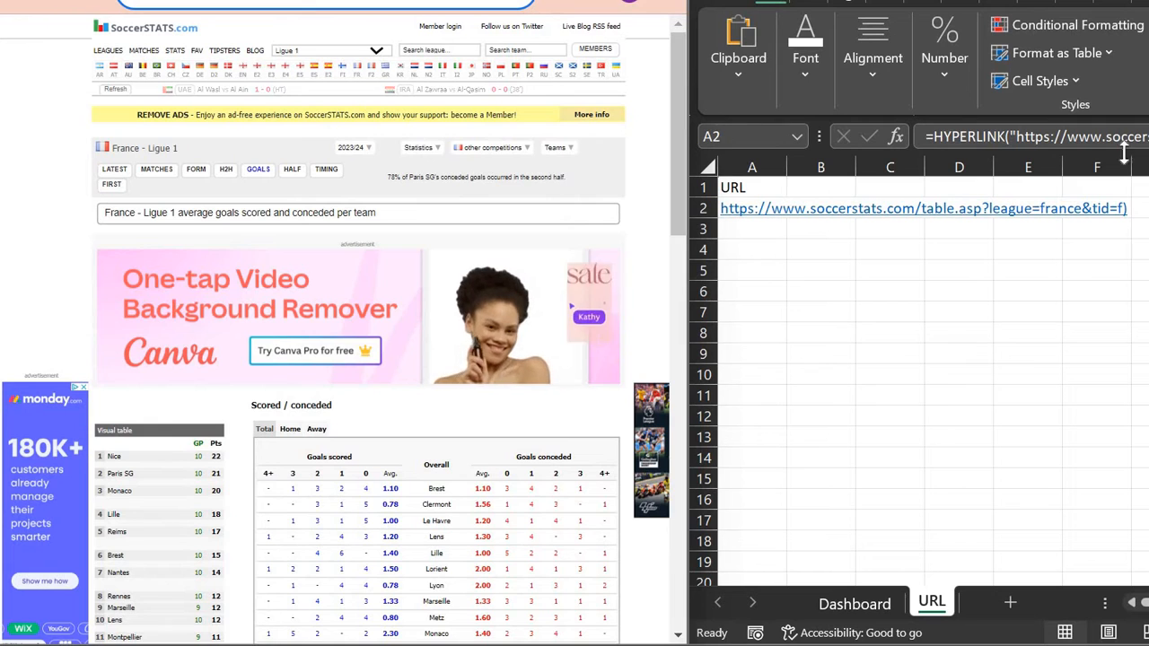
key("alt+Tab")
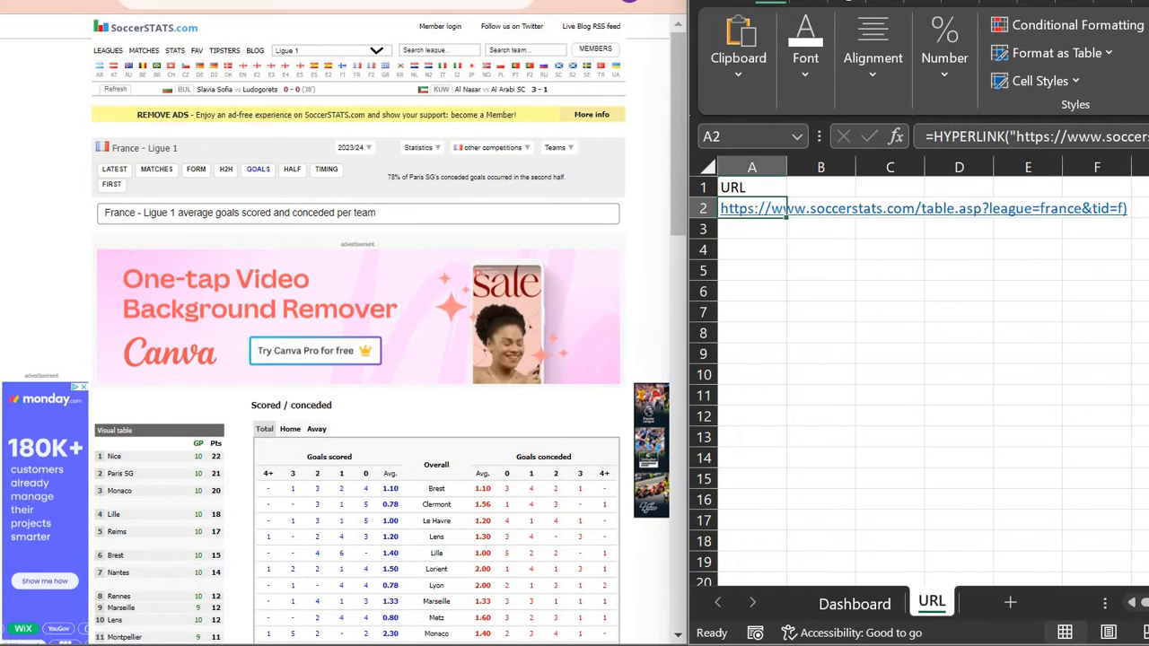
left_click(1033, 136)
key("ctrl+a")
key("Right")
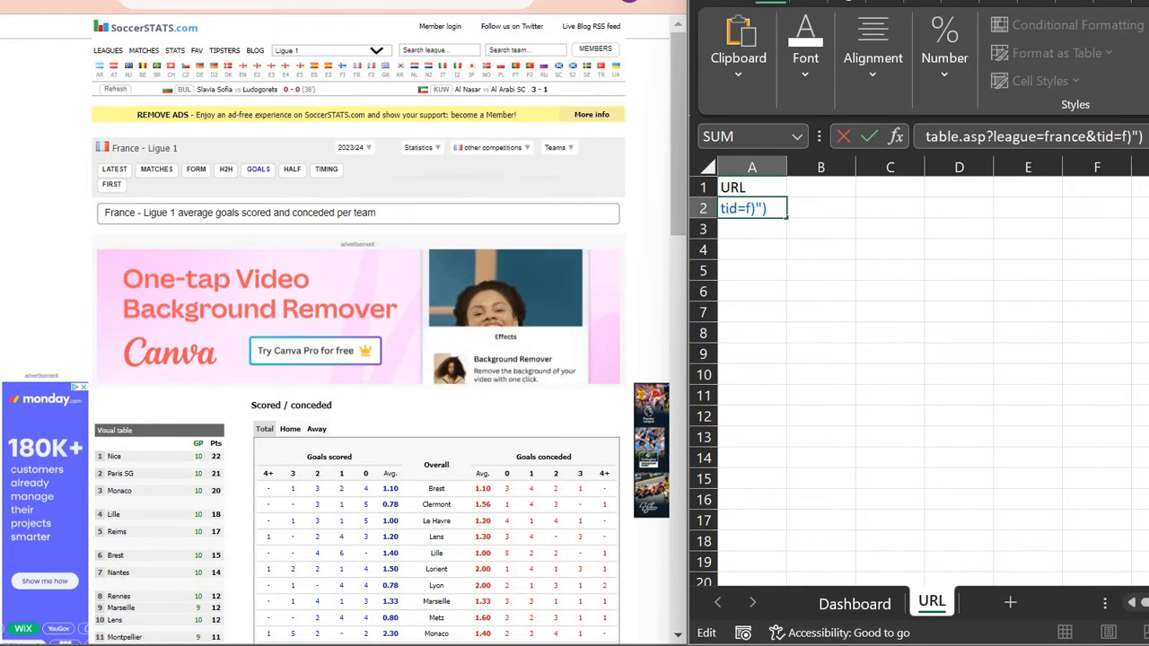
key("Left")
key("Left")
key("BackSpace")
key("Return")
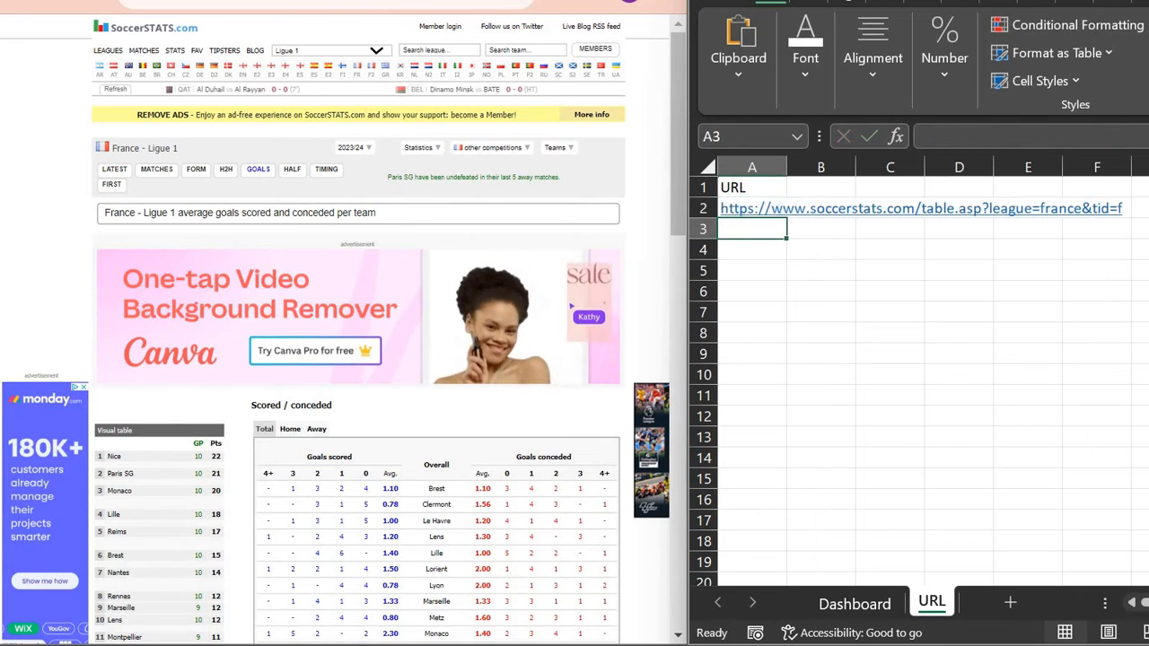
key("Up")
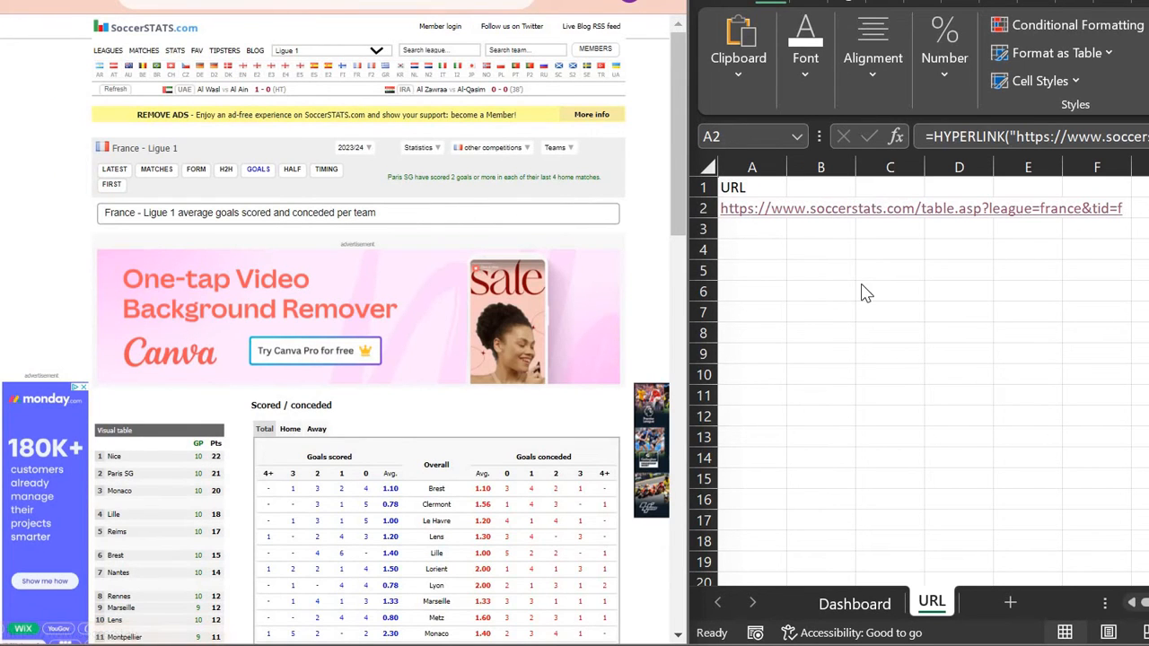
Step: Insert a table over A1:A2 with 'My table has headers' kept ticked
left_click(862, 284)
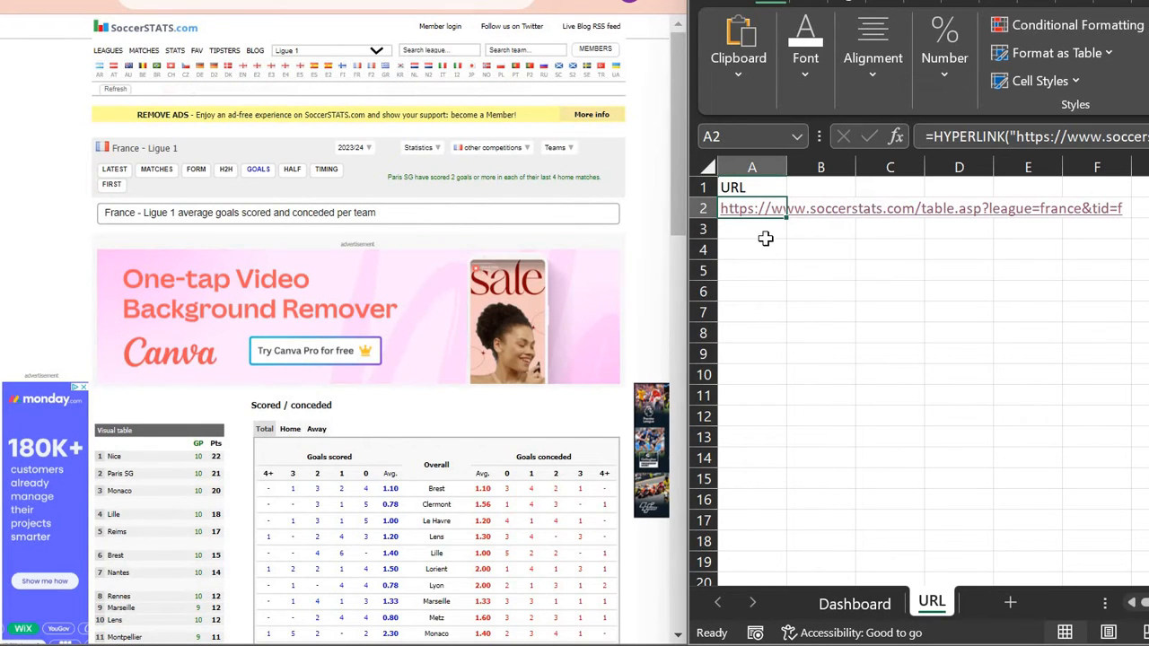
left_click_drag(754, 188, 763, 206)
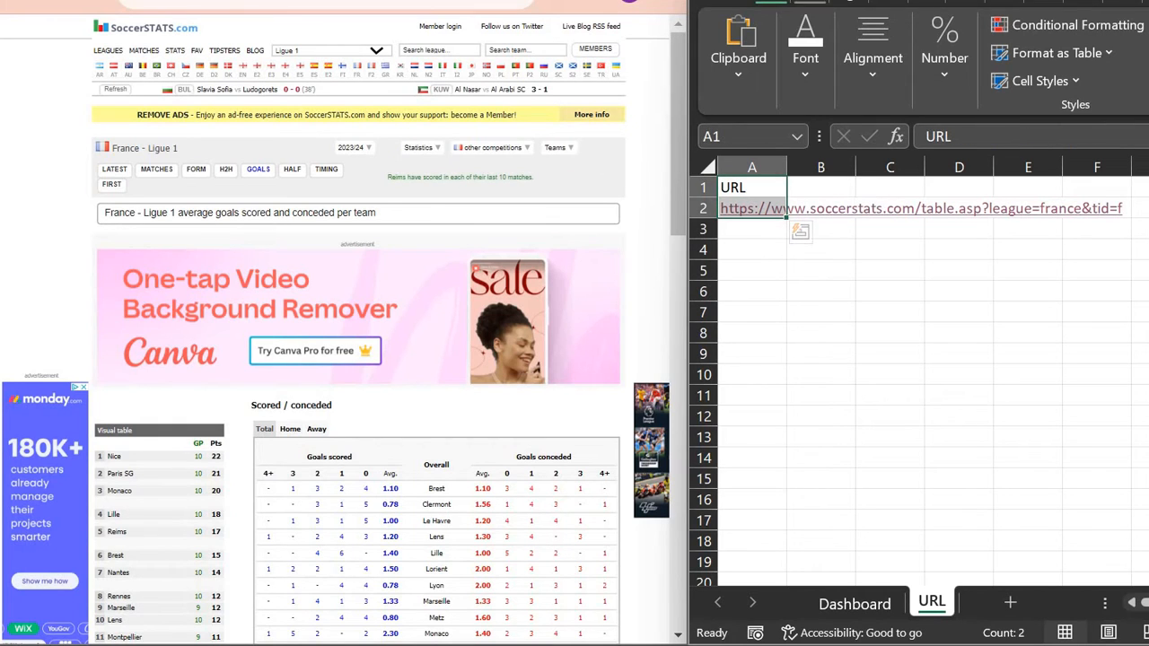
left_click(810, 1)
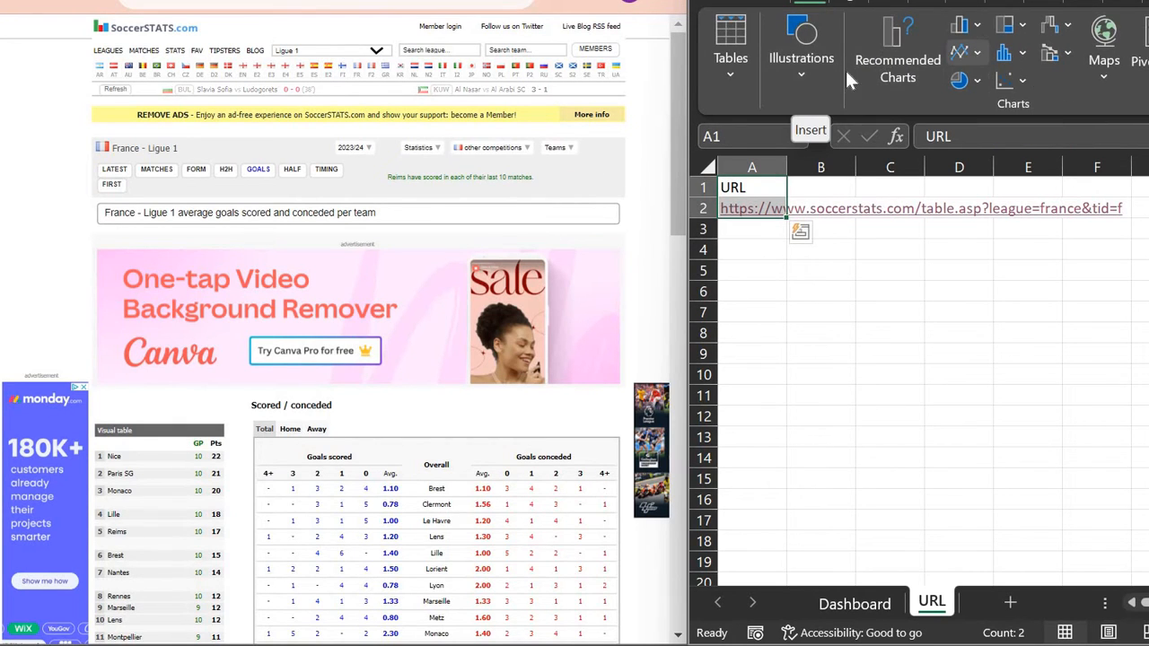
left_click(730, 81)
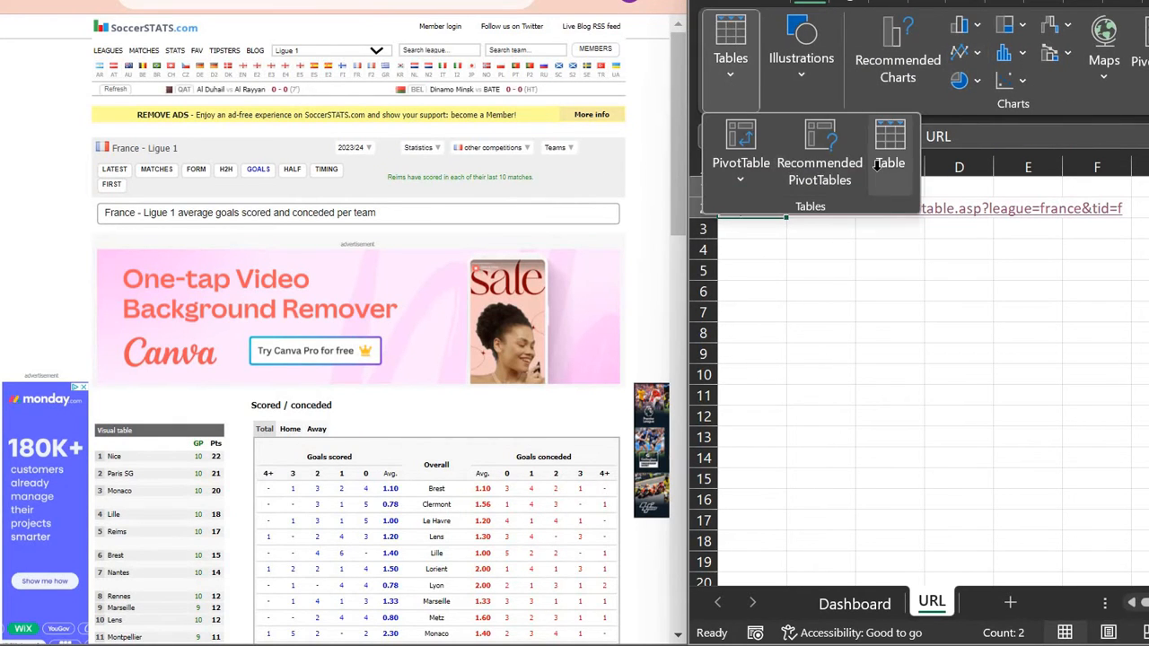
left_click(884, 152)
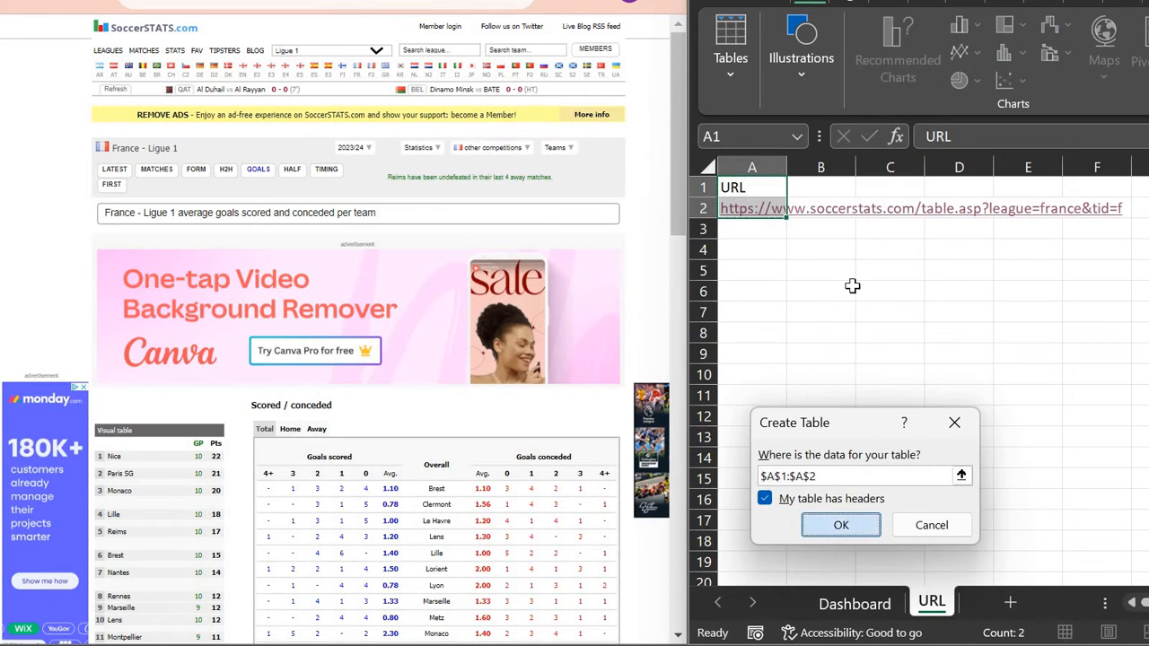
left_click(850, 527)
key("Down")
key("Down")
key("Down")
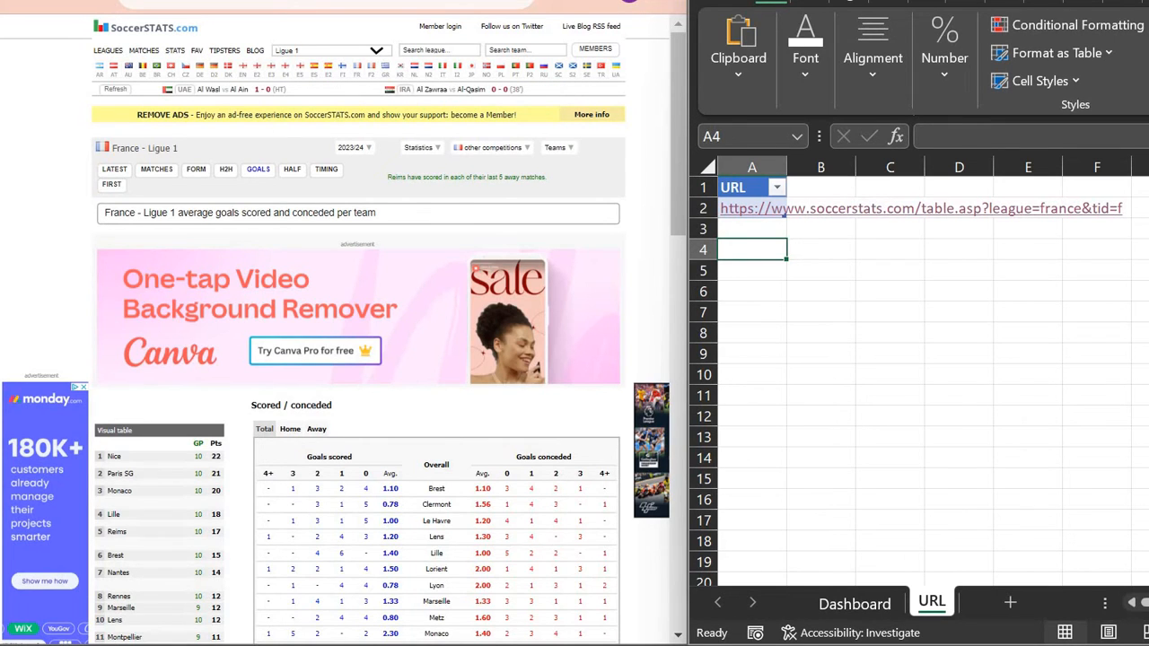
key("super+Up")
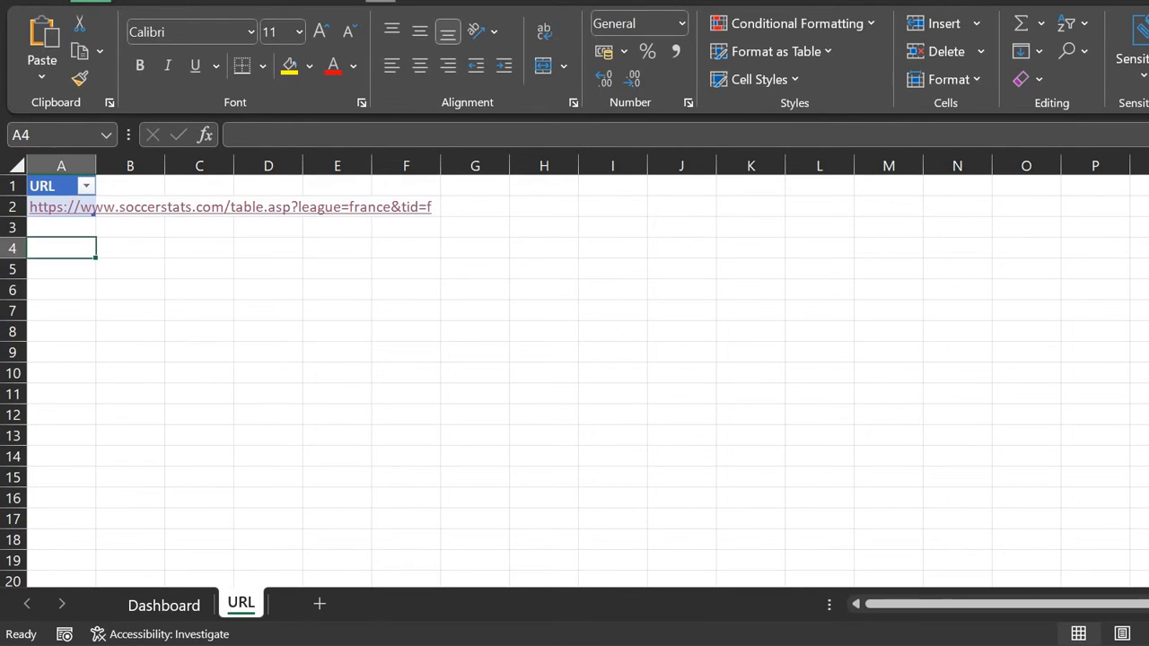
Step: Load the A1:A2 URL table into Power Query using From Table/Range
left_click(381, 2)
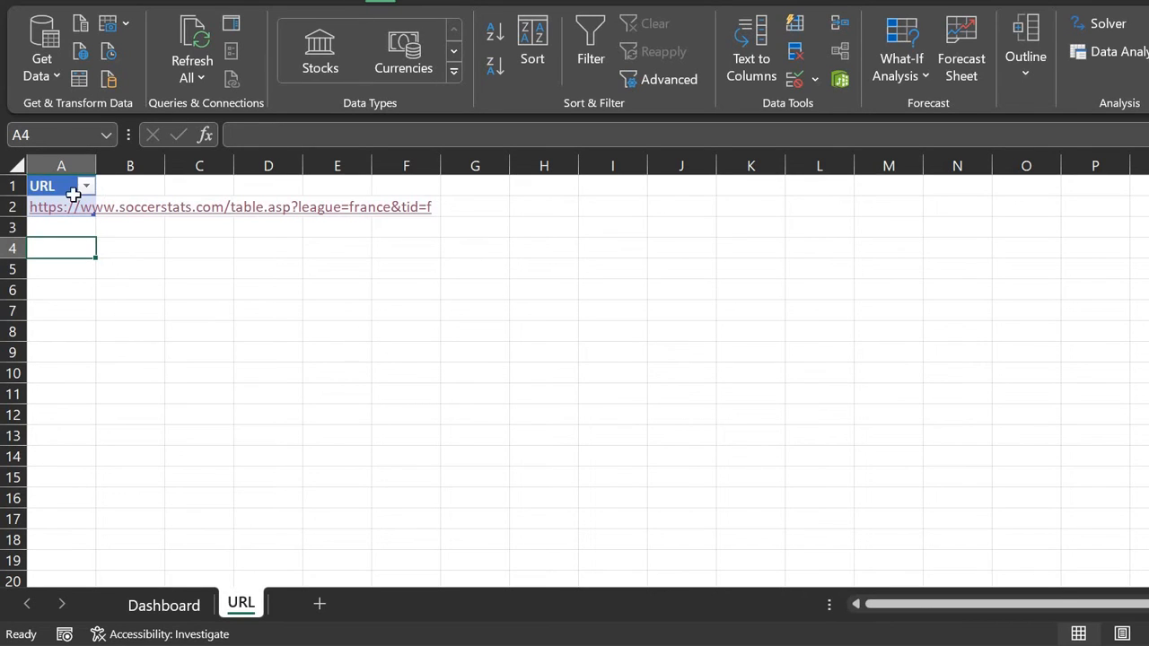
left_click(112, 184)
key("Left")
key("shift+Down")
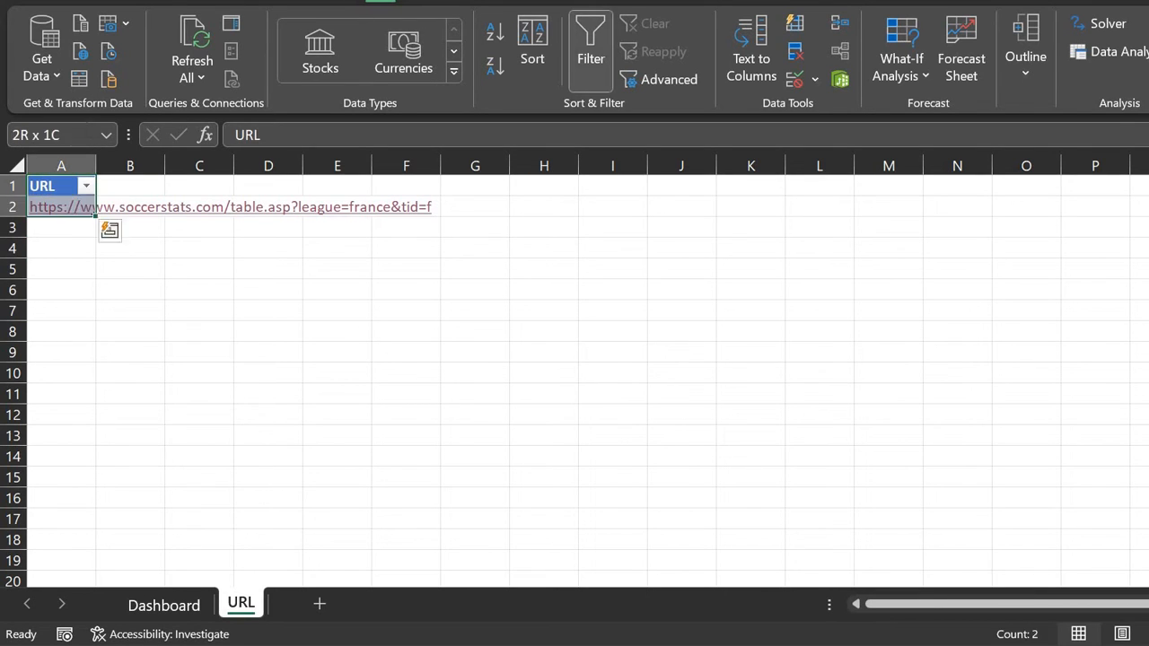
left_click(49, 76)
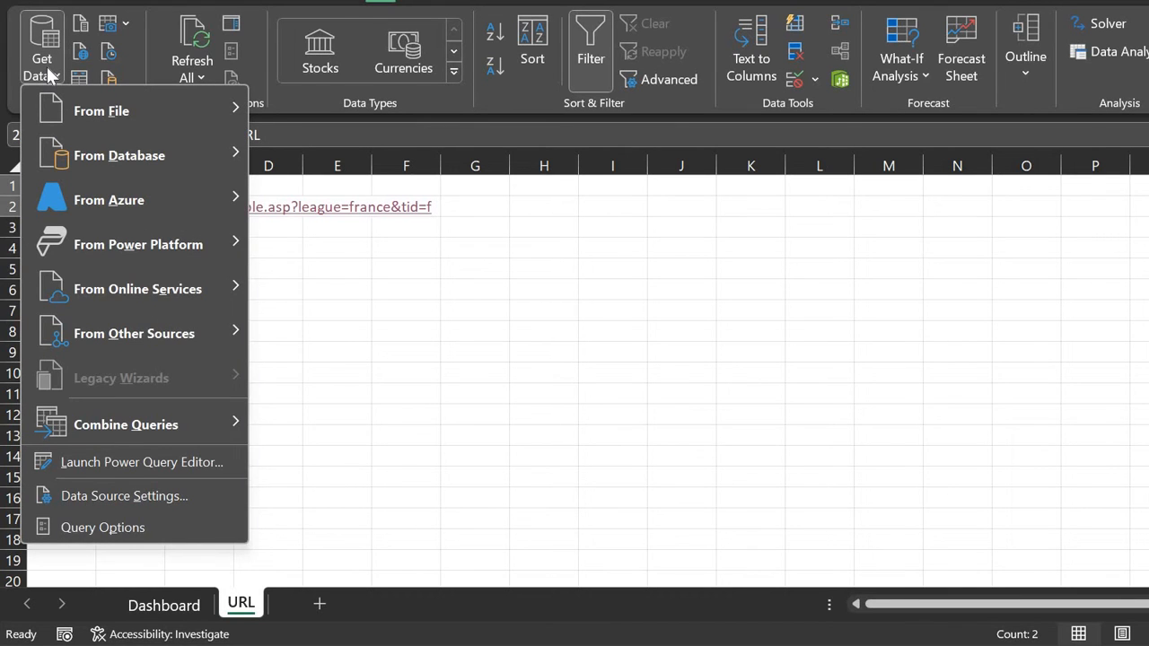
left_click(46, 73)
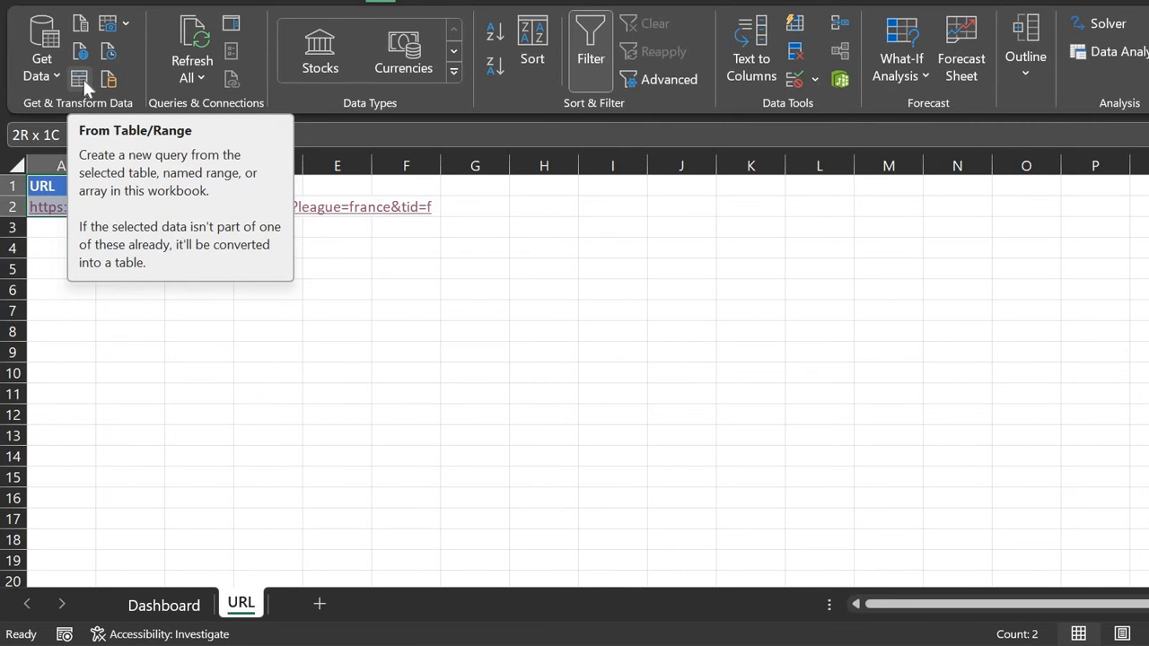
left_click(83, 81)
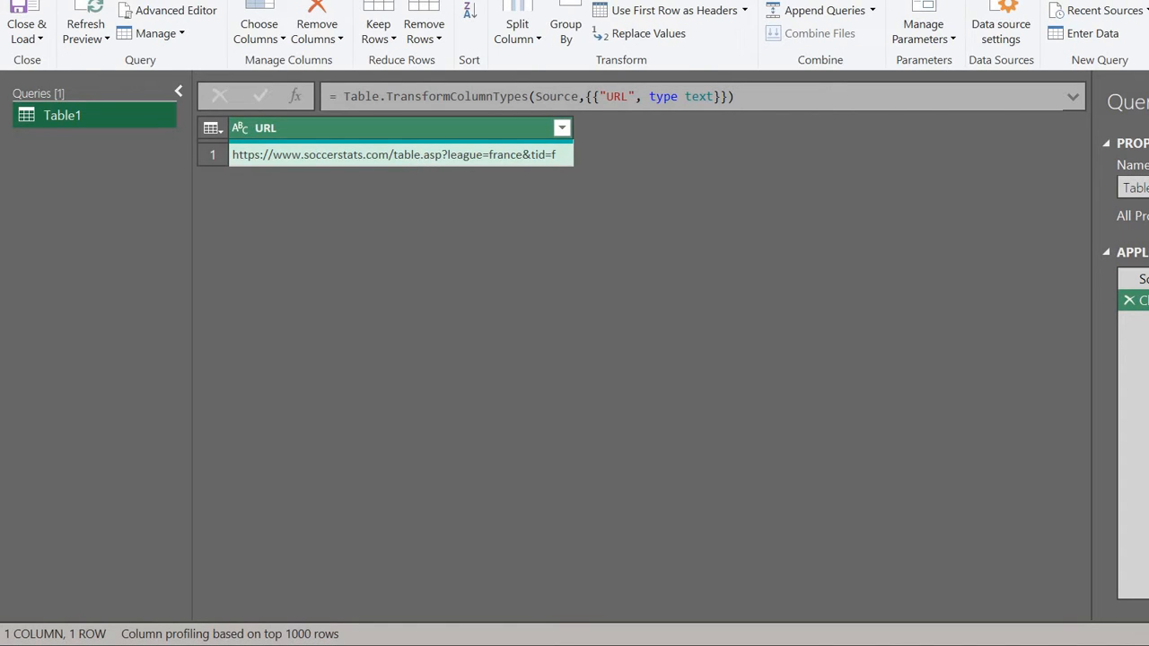
Step: In Advanced Editor, paste the Web.Contents/Web.Page code and change Table2 to Table1 on the Source line
left_click(279, 1)
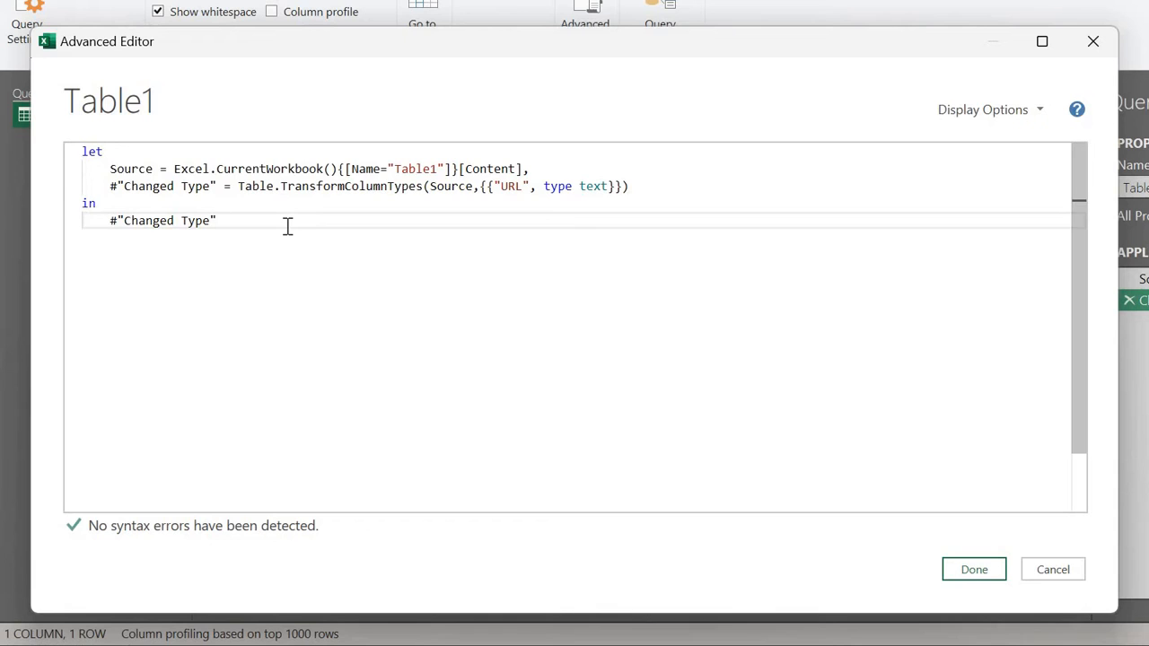
key("ctrl+a")
type("let     Source = Excel.CurrentWorkbook(){[Name=\"Table1\"]}[Content],     #\"Get Web Contents\" = (Web.Contents(Table.FirstValue(Source))),     #\"Imported HTML\" = Web.Page(#\"Get Web Contents\") in     #\"Imported HTML\"")
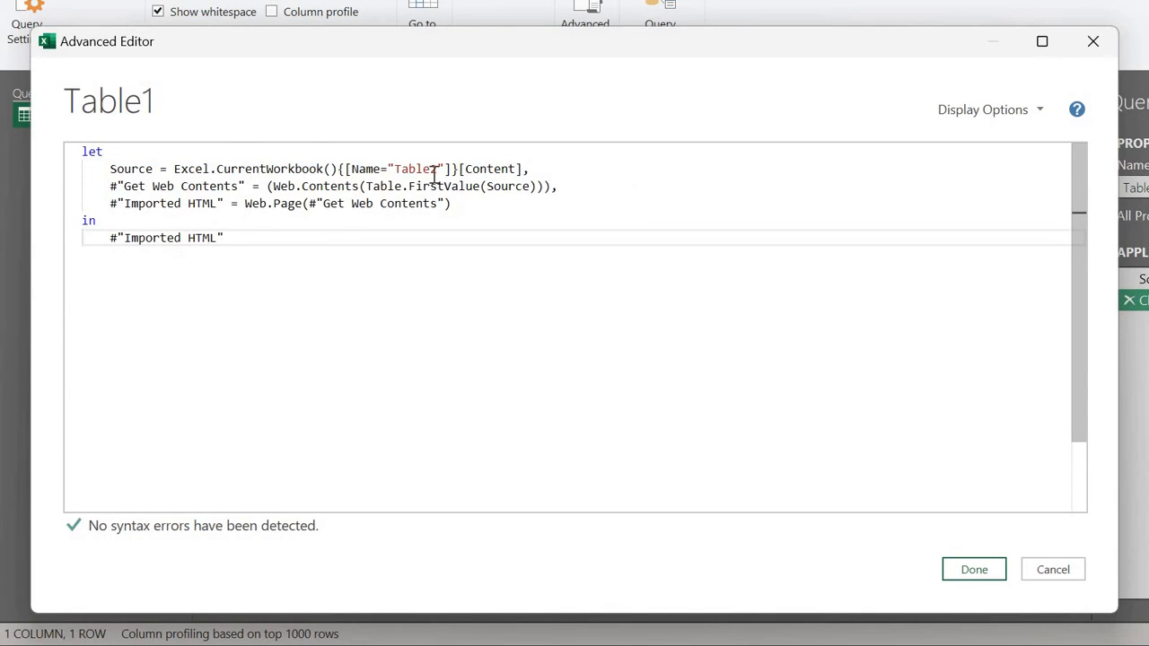
left_click(437, 176)
key("BackSpace")
type("1")
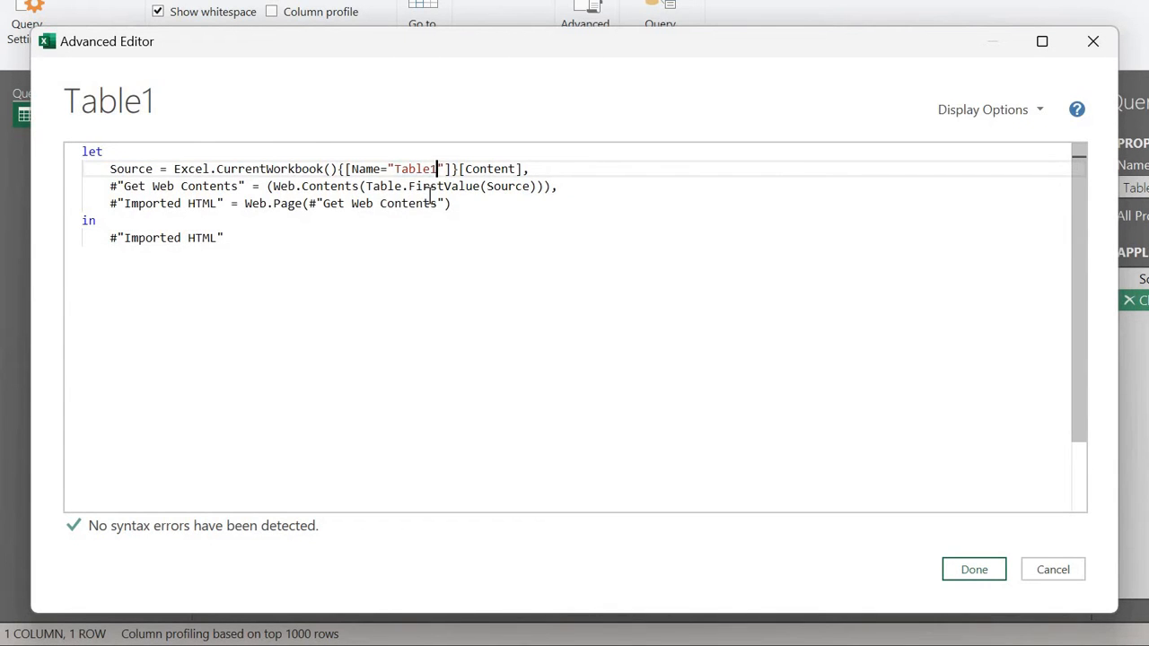
left_click(424, 203)
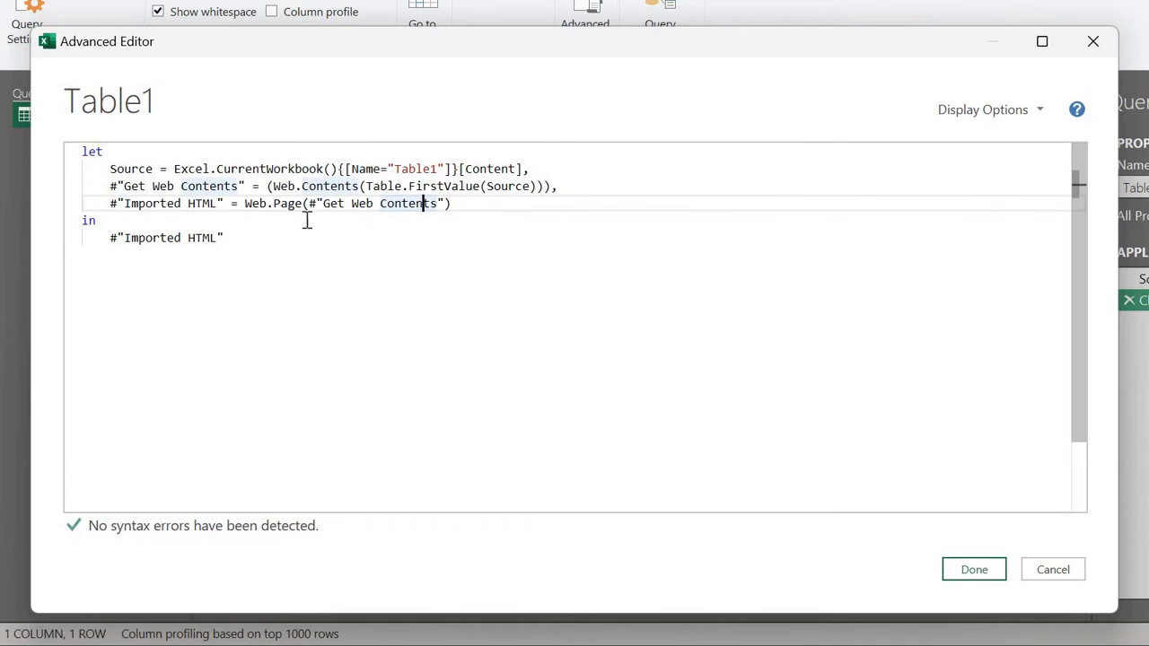
left_click(543, 170)
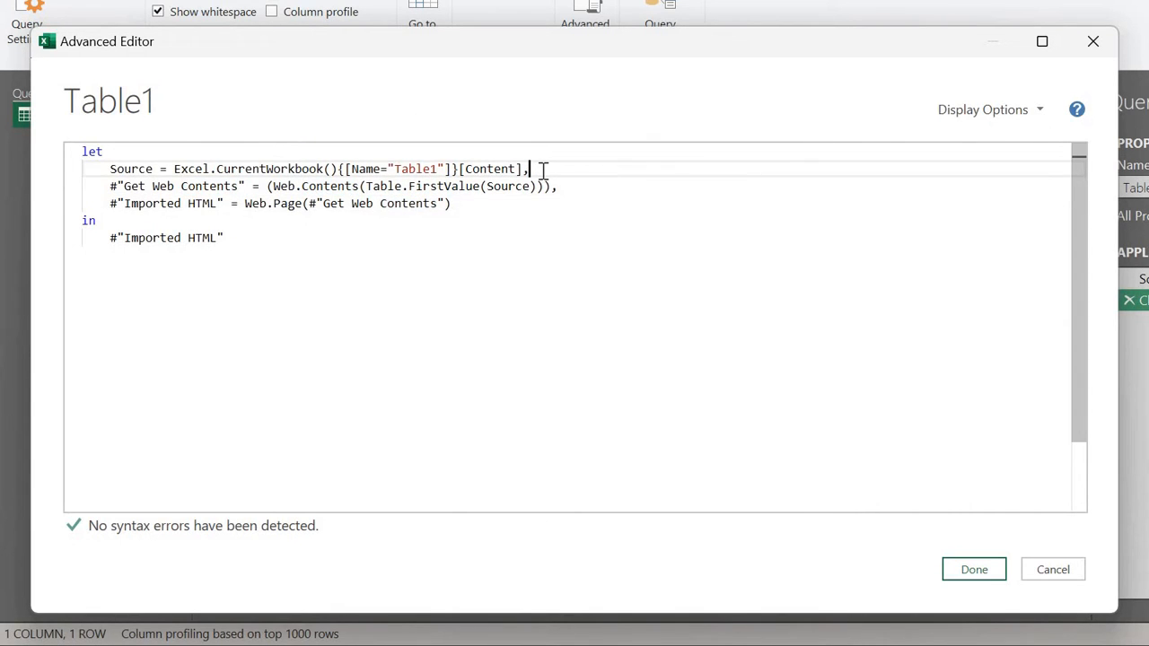
left_click(185, 186)
left_click(281, 186)
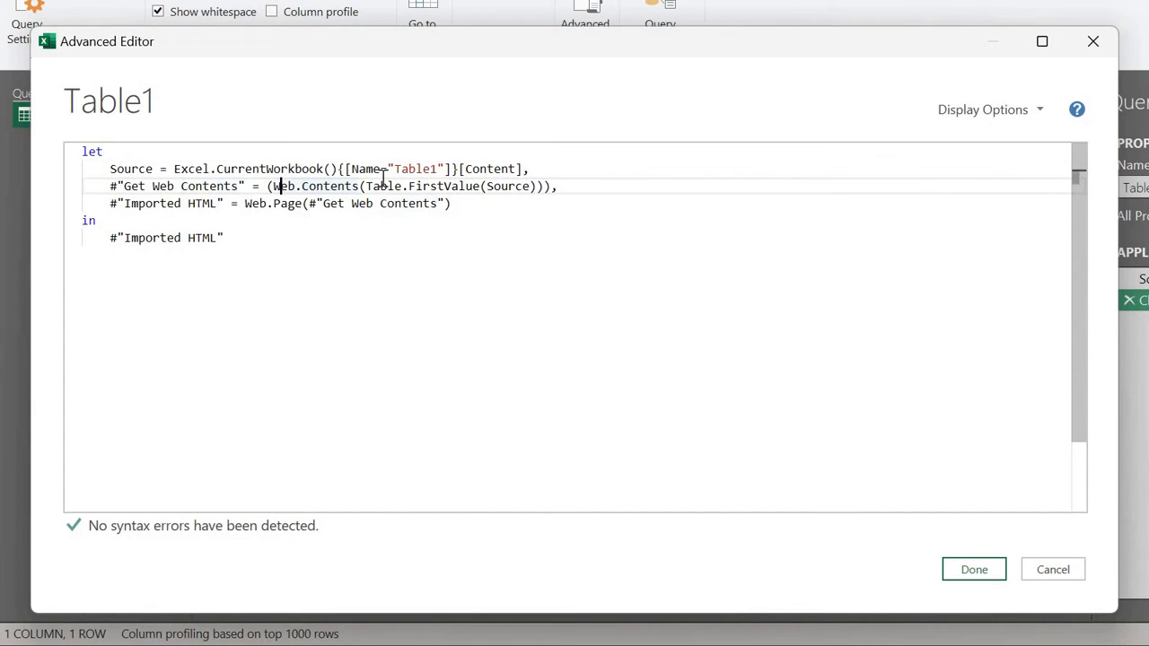
left_click(380, 186)
left_click(445, 186)
left_click(516, 186)
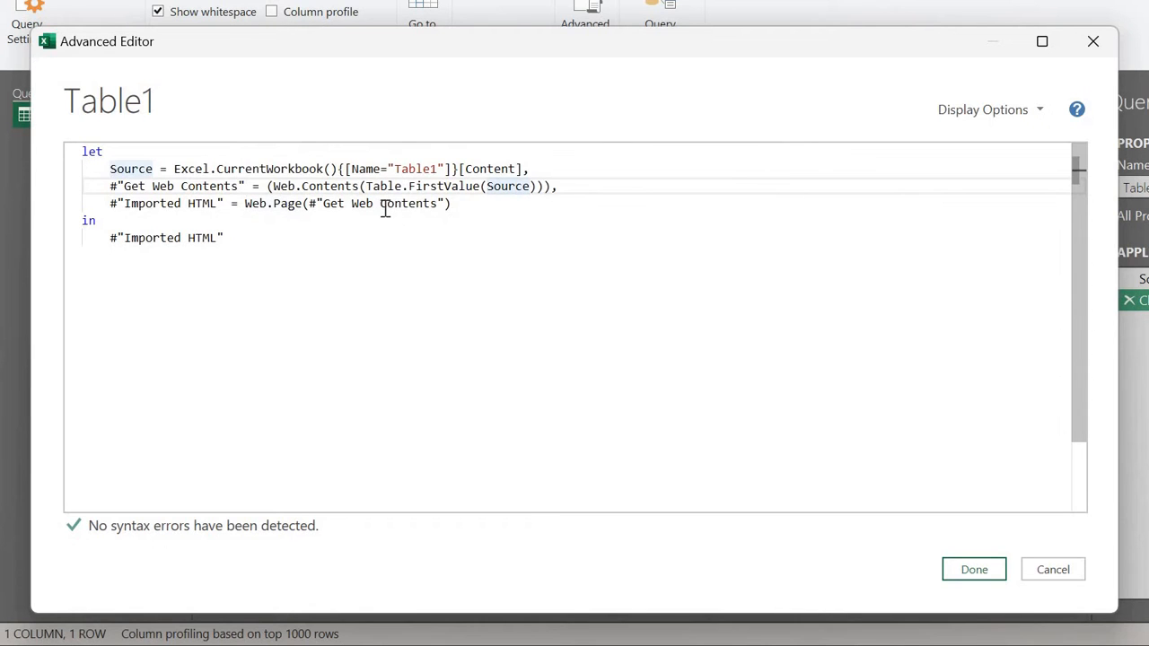
Step: Apply the code, set the SoccerStats site and workbook privacy to Public, and ignore privacy levels
left_click(961, 572)
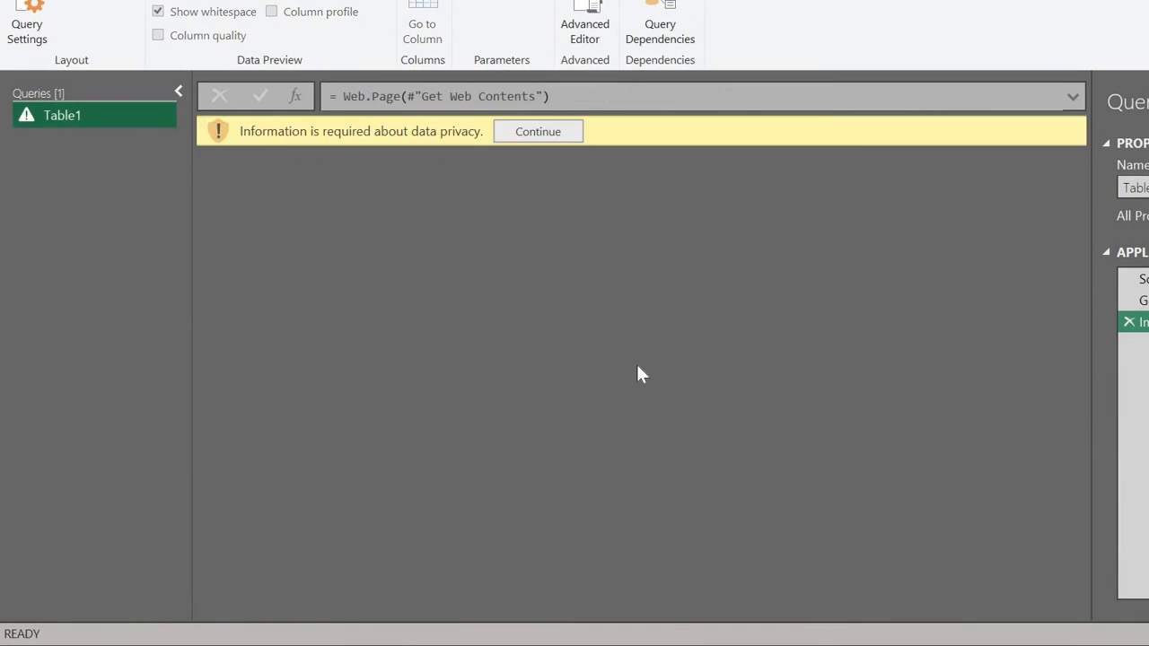
left_click(550, 132)
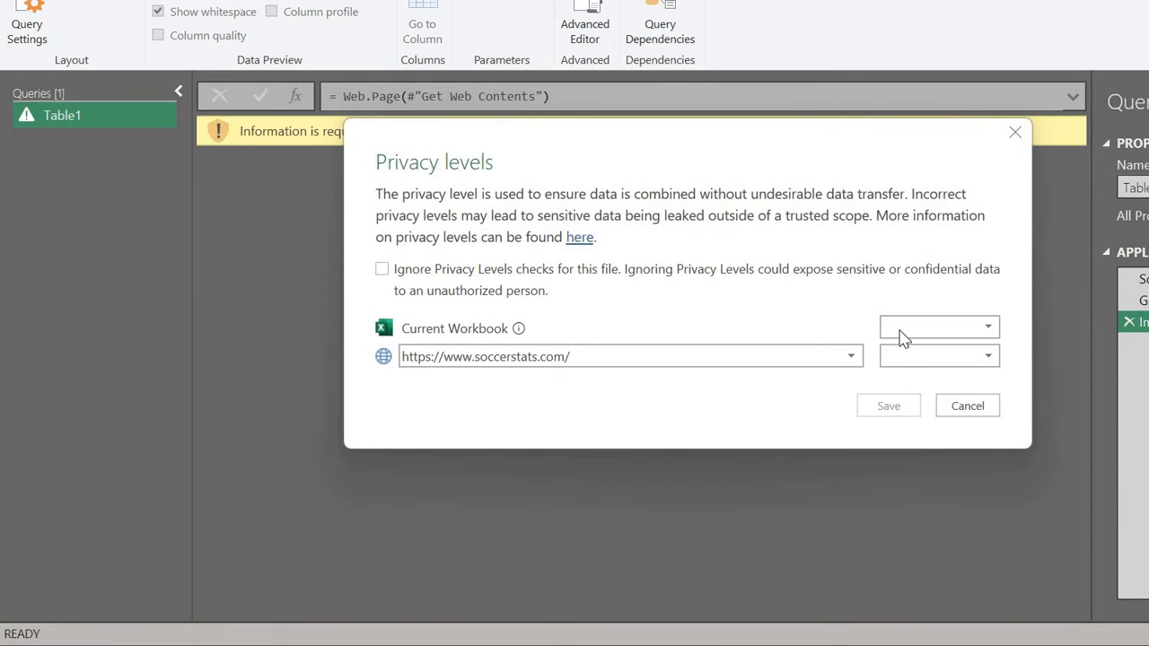
left_click(920, 357)
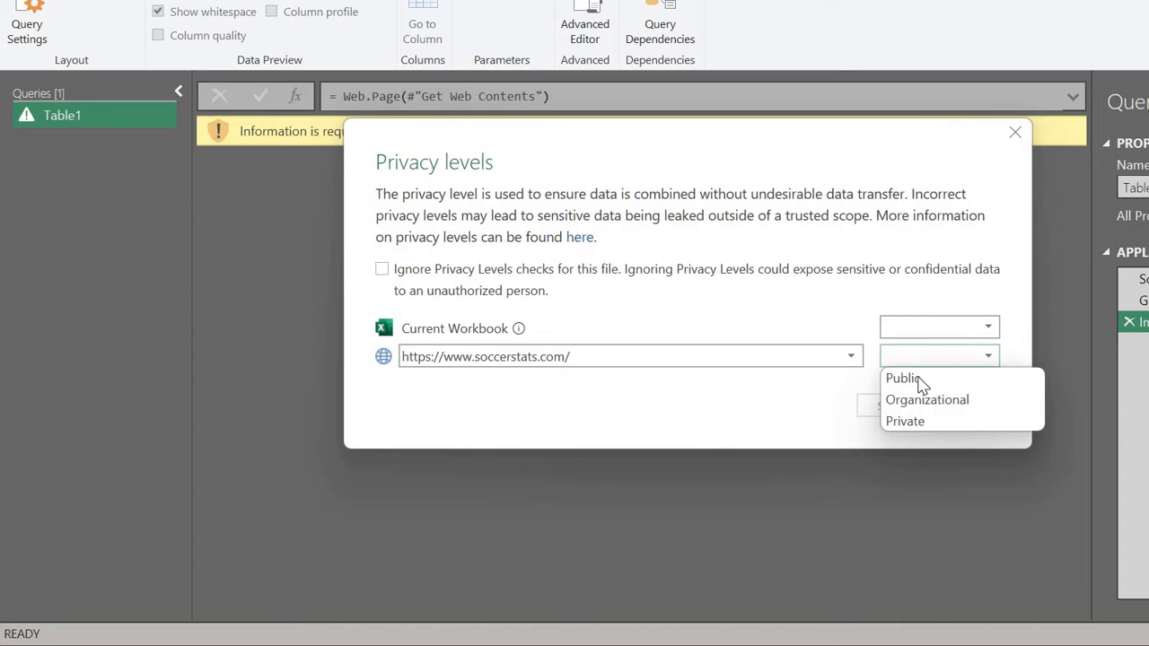
left_click(923, 380)
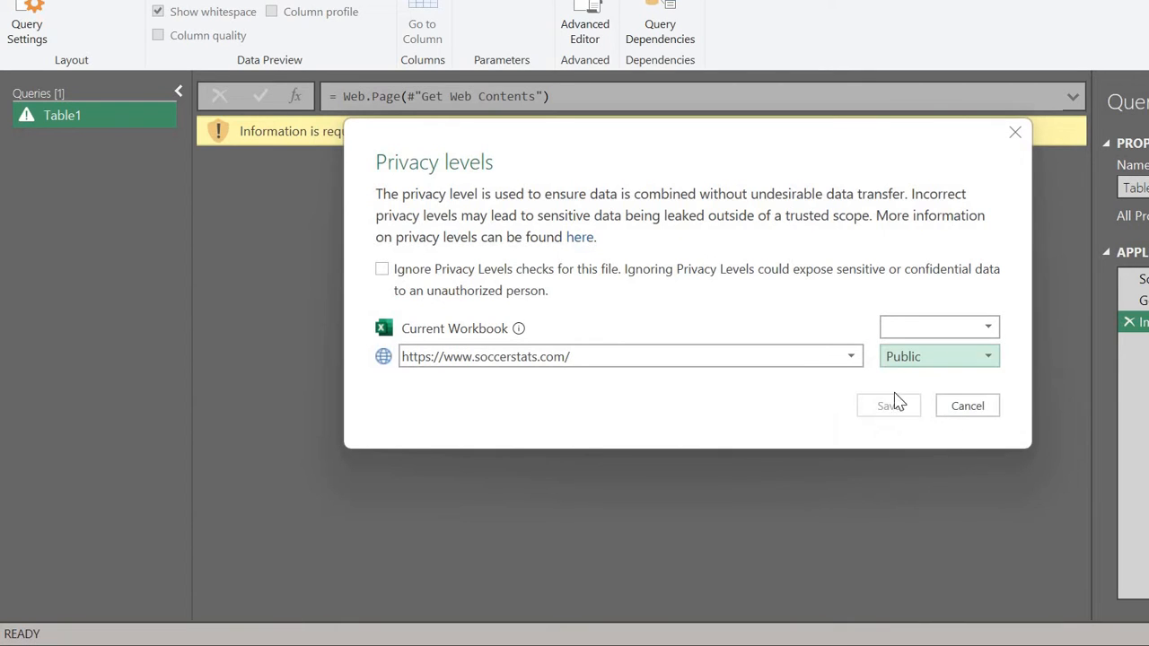
left_click(909, 328)
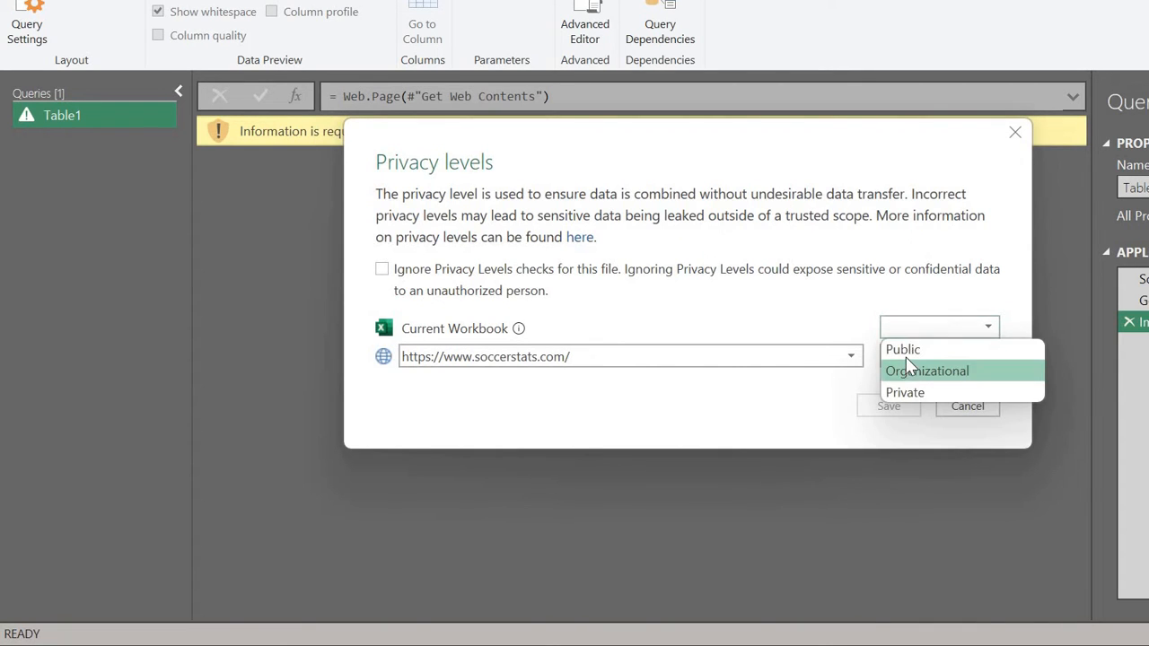
left_click(905, 350)
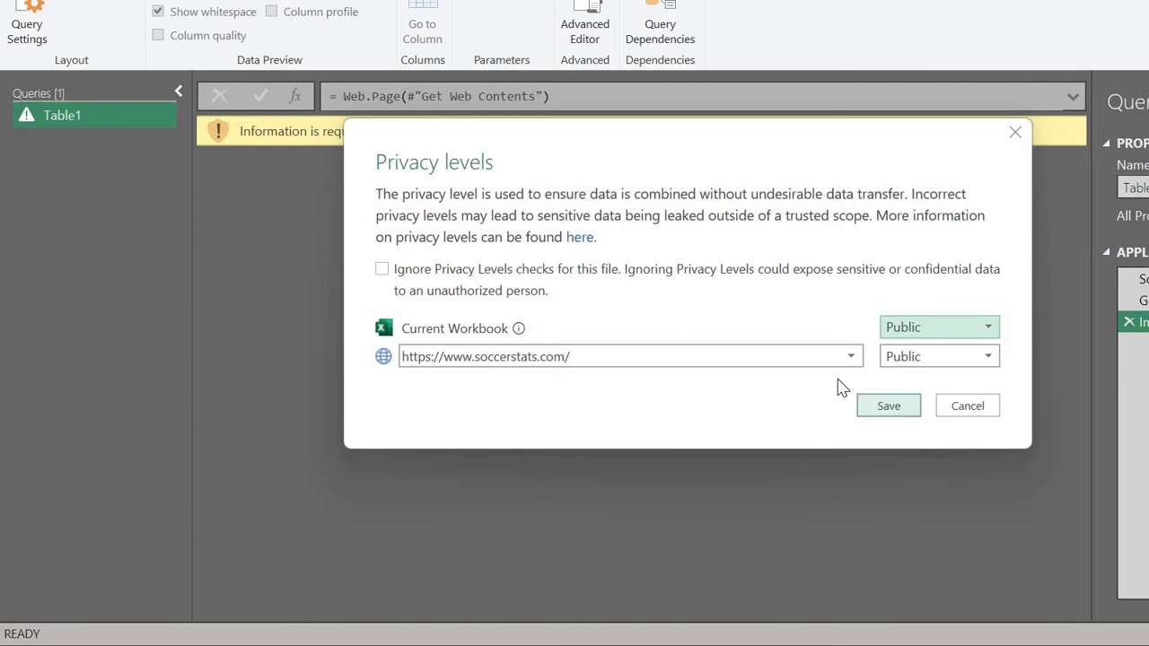
left_click(473, 293)
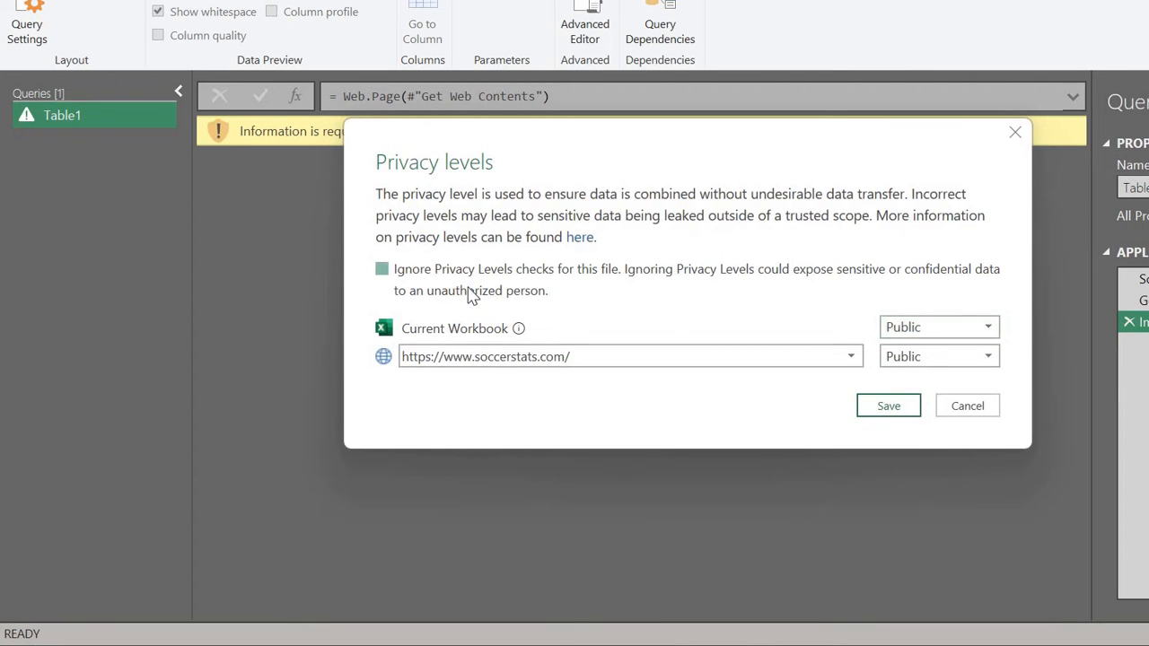
left_click(410, 276)
left_click(410, 275)
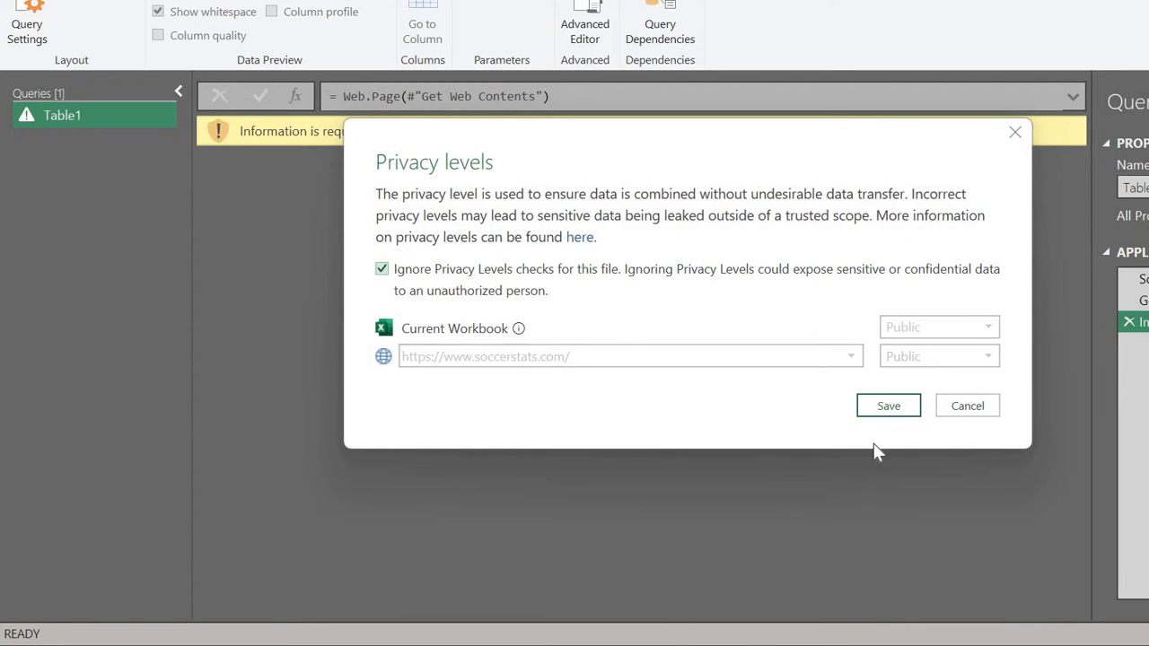
left_click(886, 409)
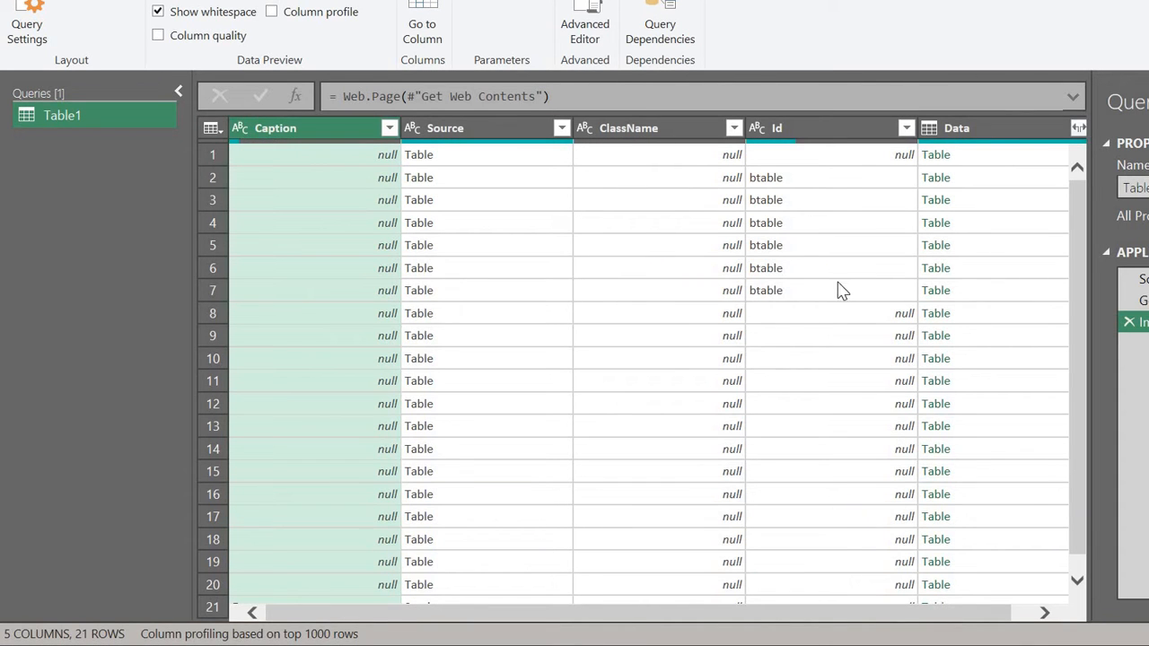
Step: Preview the nested tables in the first two Data rows, enlarging the preview pane
left_click(953, 162)
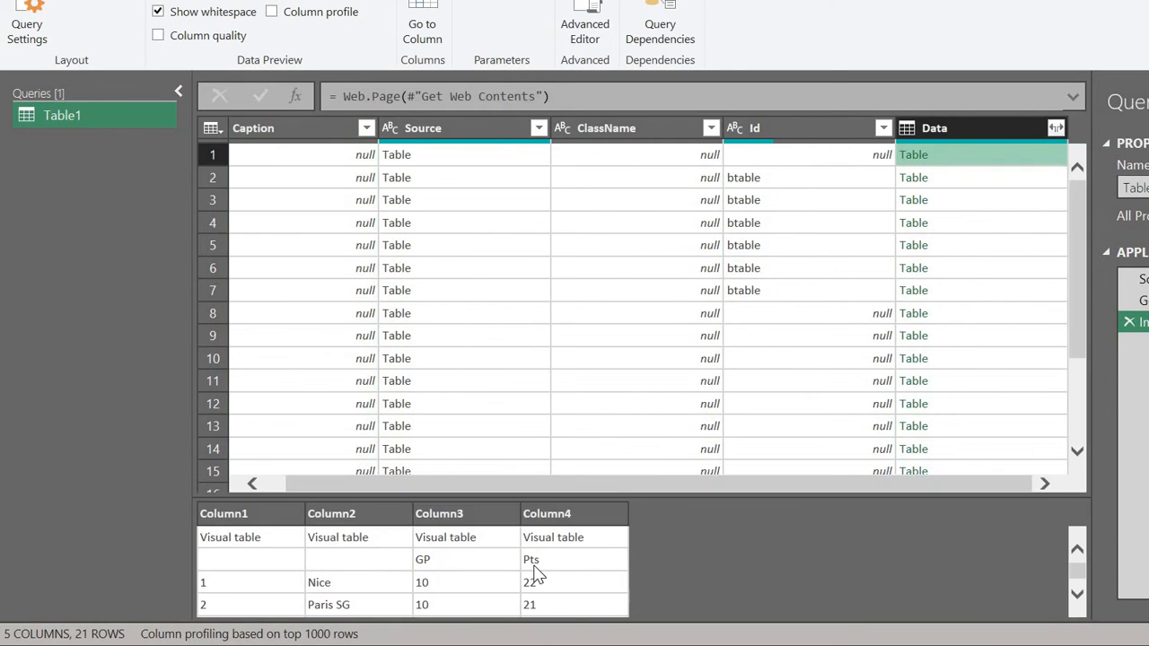
scroll(536, 574, "up", 1)
scroll(534, 571, "down", 3)
scroll(665, 390, "up", 2)
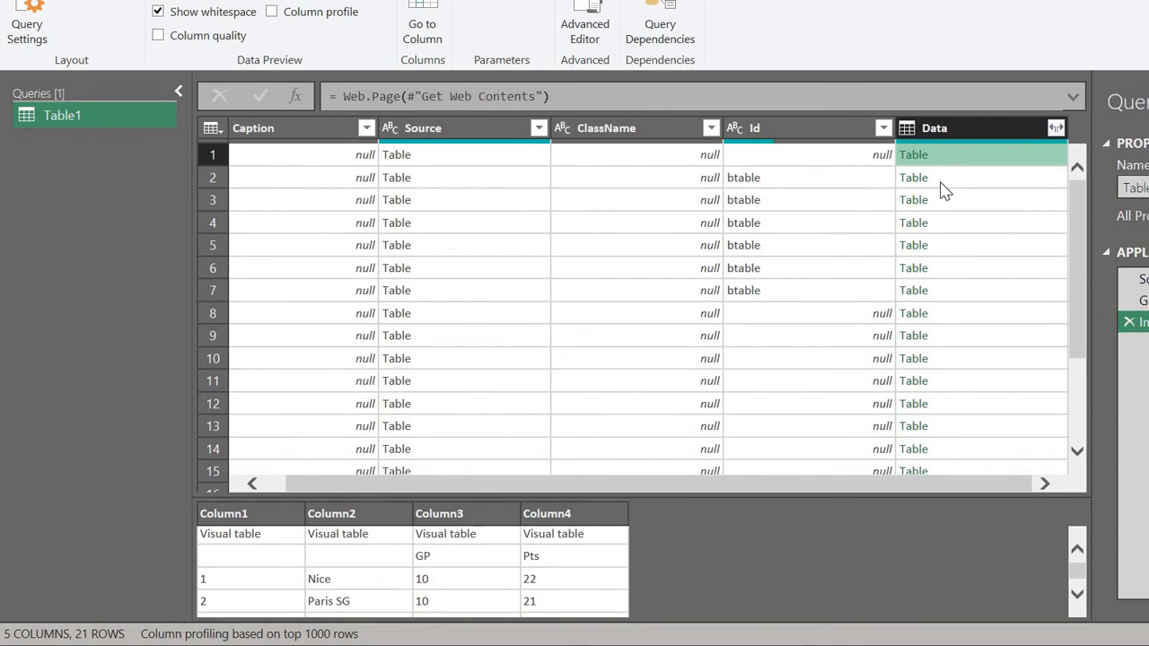
left_click(943, 184)
scroll(622, 548, "down", 1)
scroll(621, 549, "down", 1)
scroll(813, 539, "right", 3)
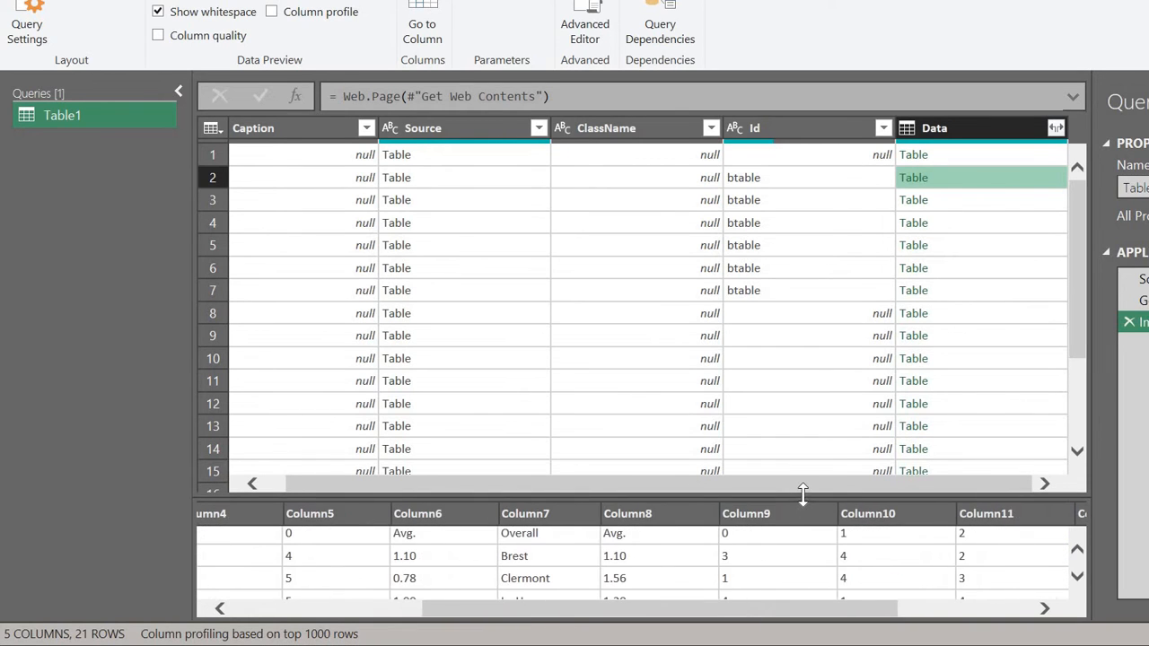
left_click_drag(802, 492, 813, 386)
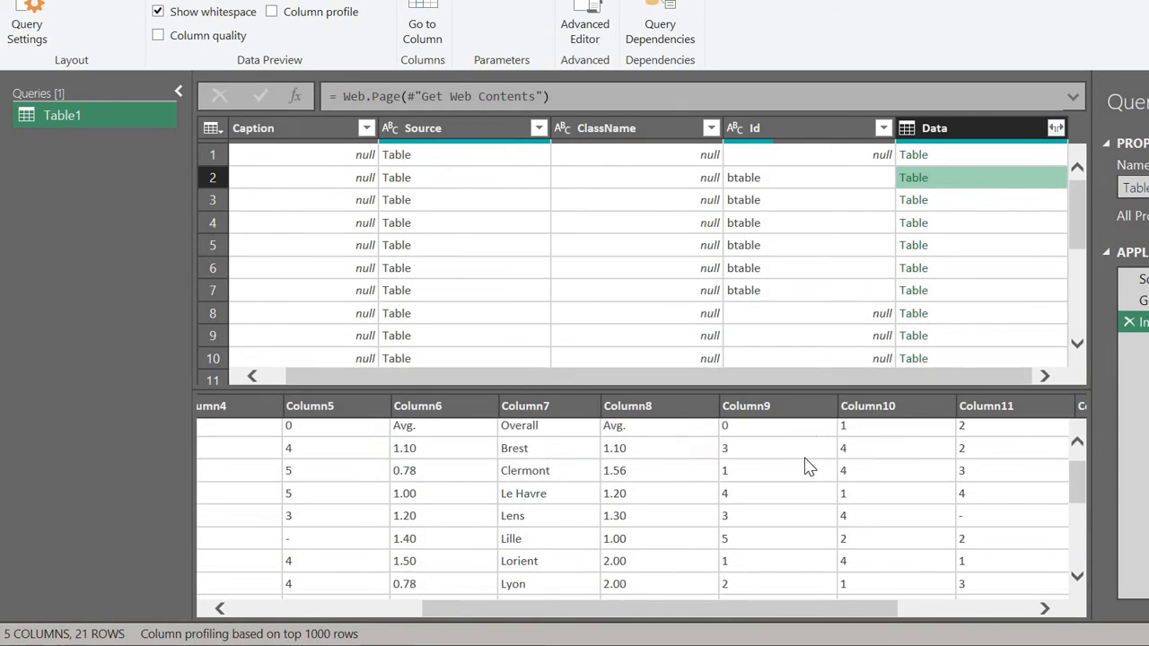
scroll(805, 466, "down", 4)
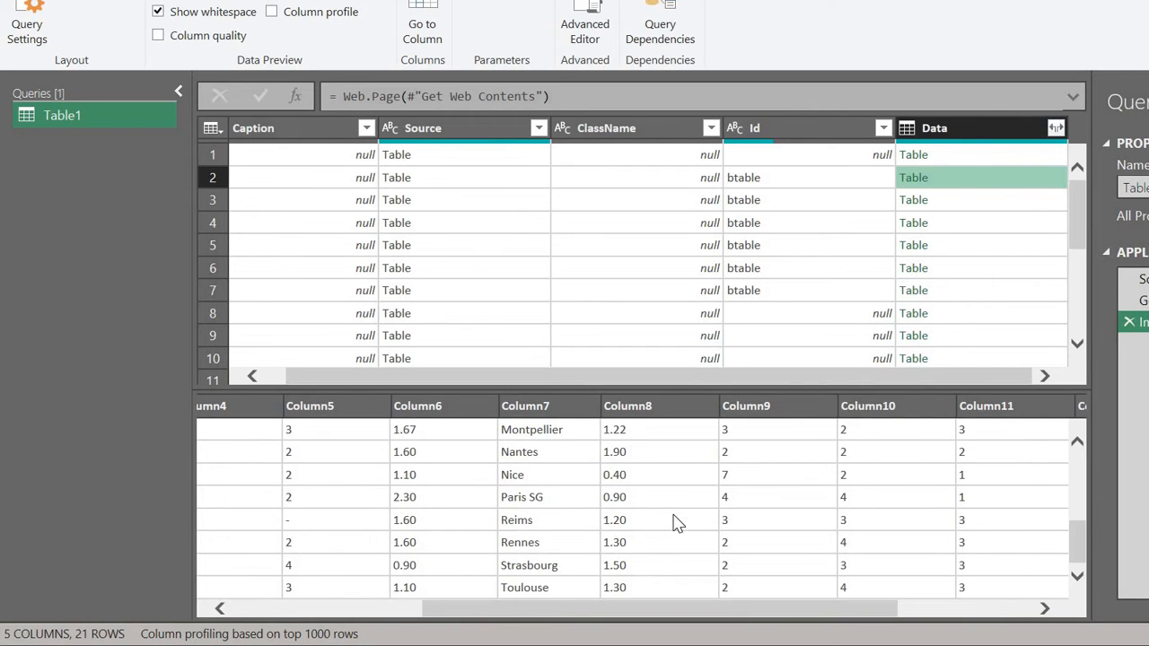
scroll(678, 525, "left", 4)
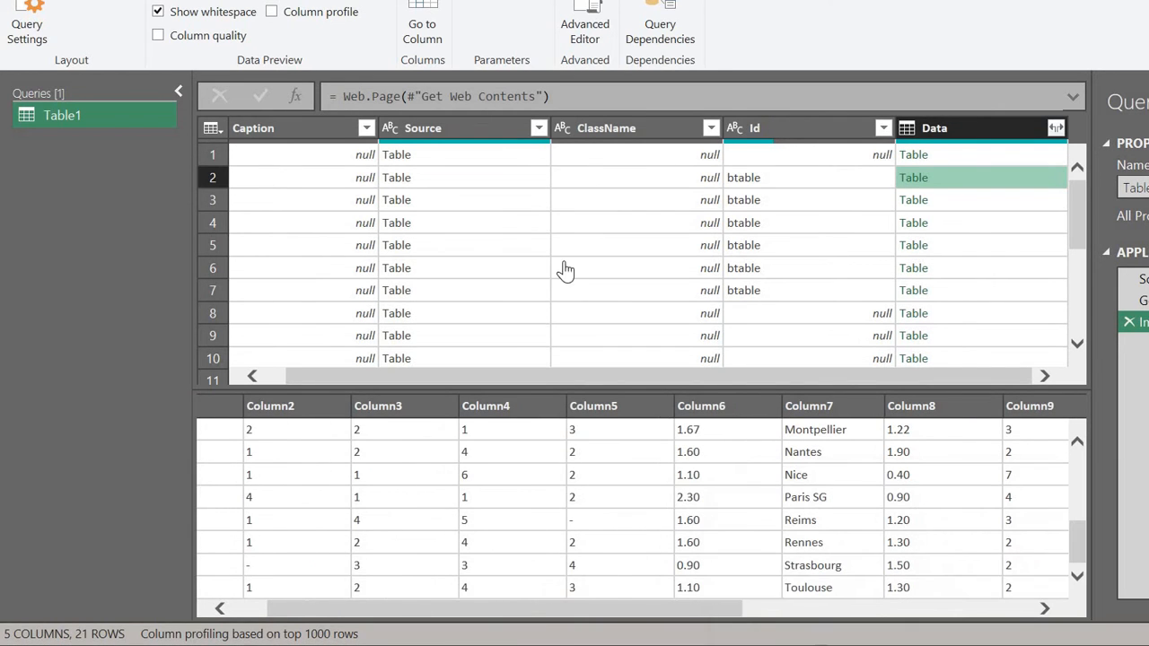
Step: Show Home stats in the SoccerStats page's scored/conceded table for comparison
key("alt+Tab")
scroll(398, 261, "down", 3)
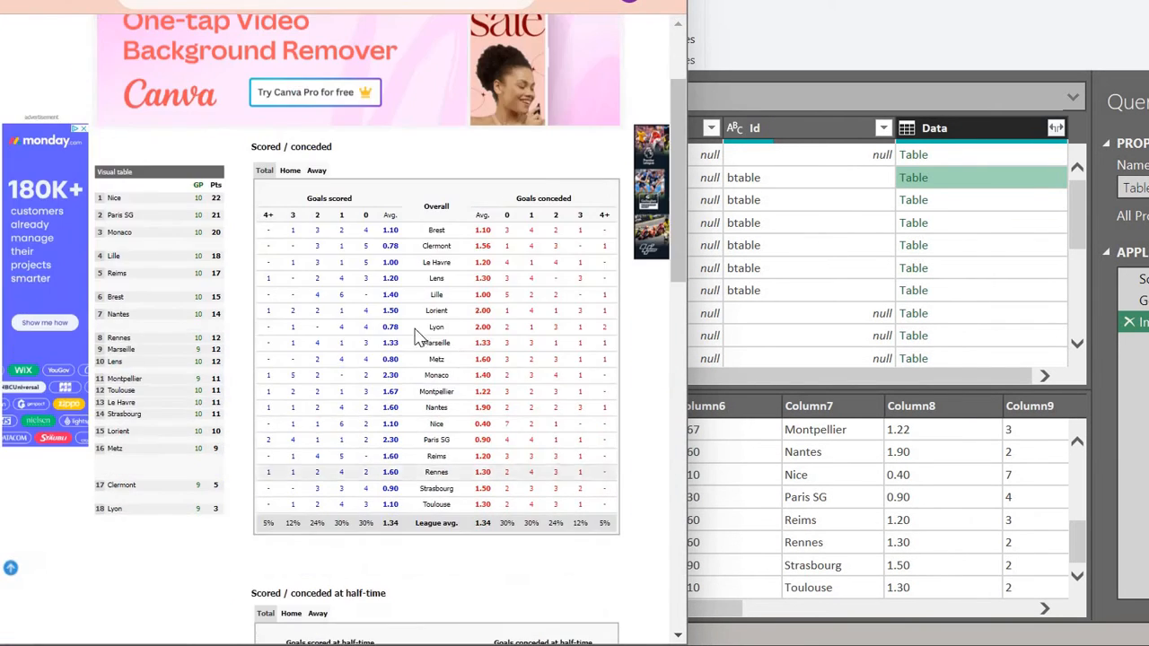
scroll(889, 481, "up", 3)
scroll(889, 482, "up", 3)
scroll(887, 480, "left", 1)
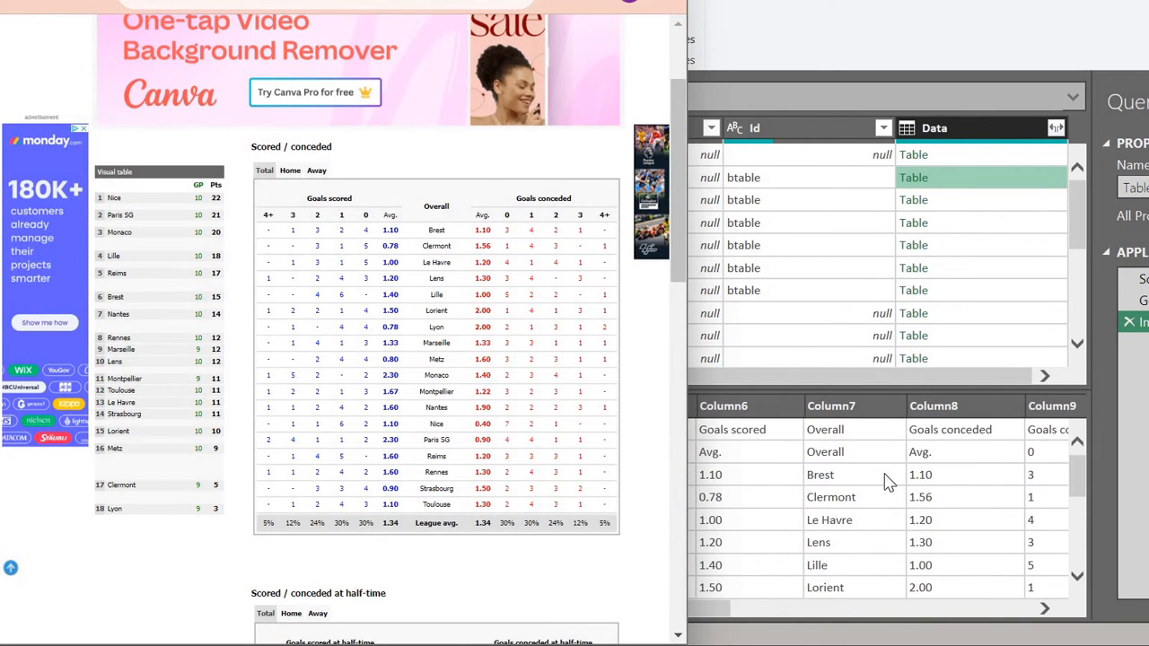
scroll(912, 480, "left", 1)
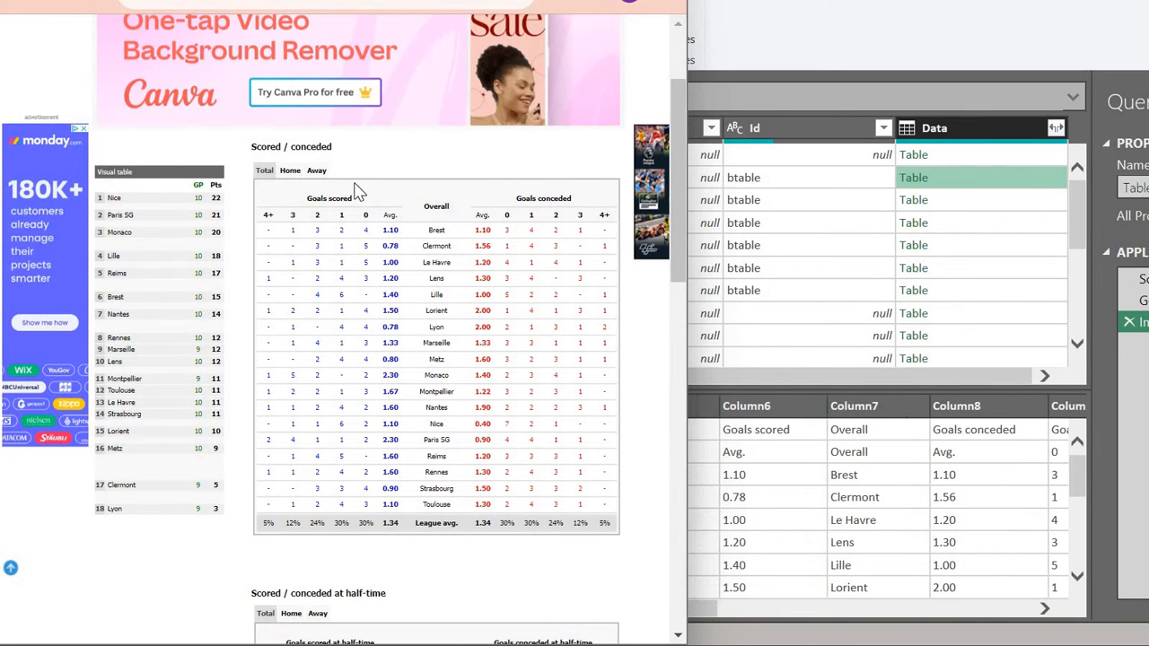
left_click(289, 172)
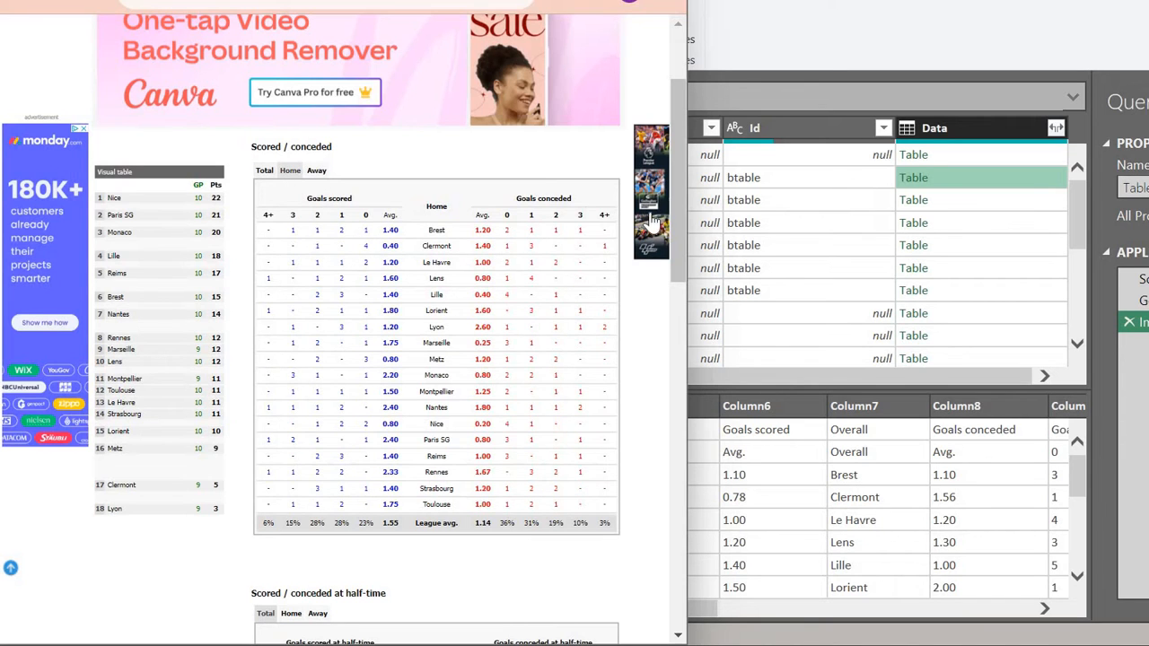
Step: Return to the Imported HTML step and preview the row 3 and row 4 tables against the site
left_click(924, 200)
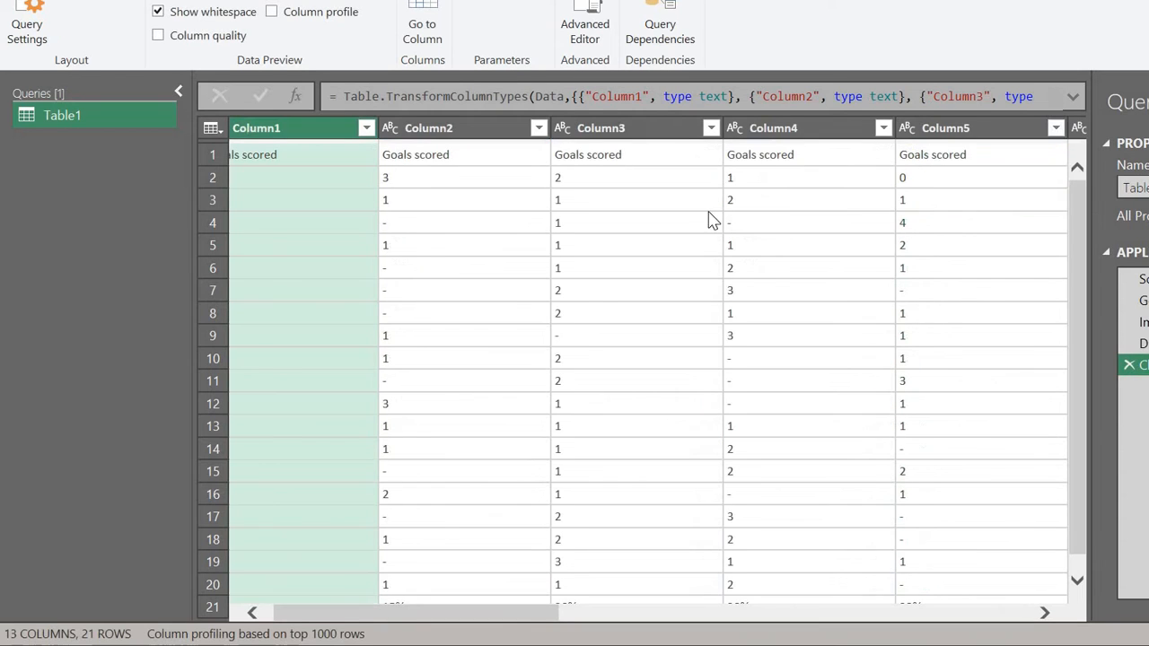
left_click(1130, 350)
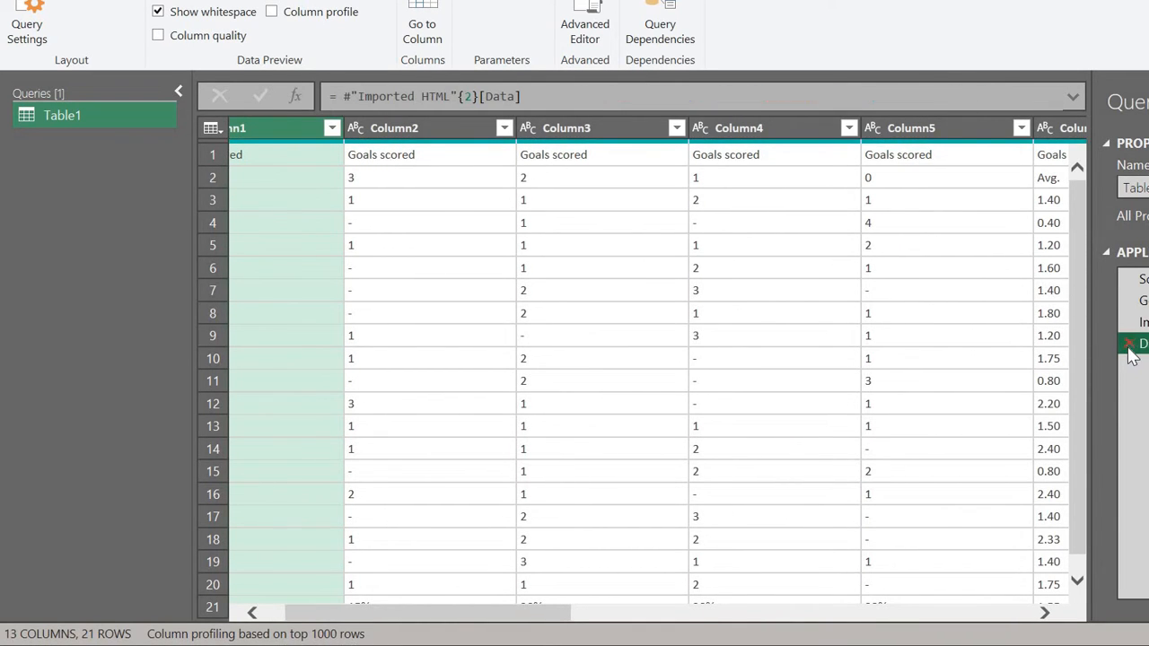
left_click(1133, 323)
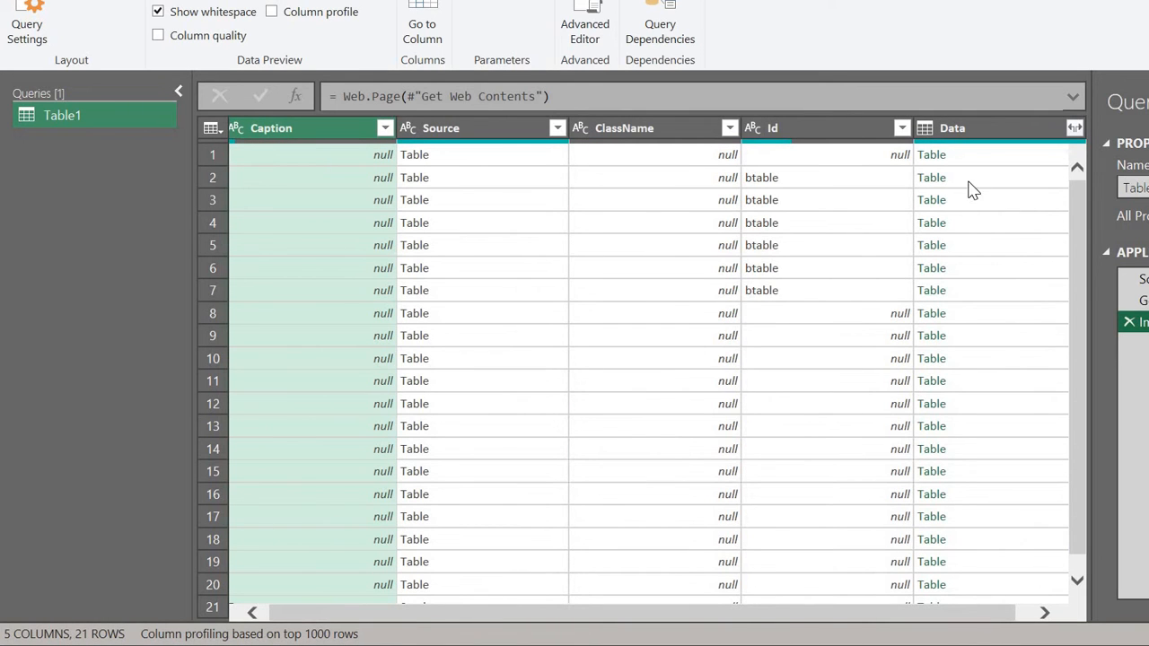
left_click(975, 205)
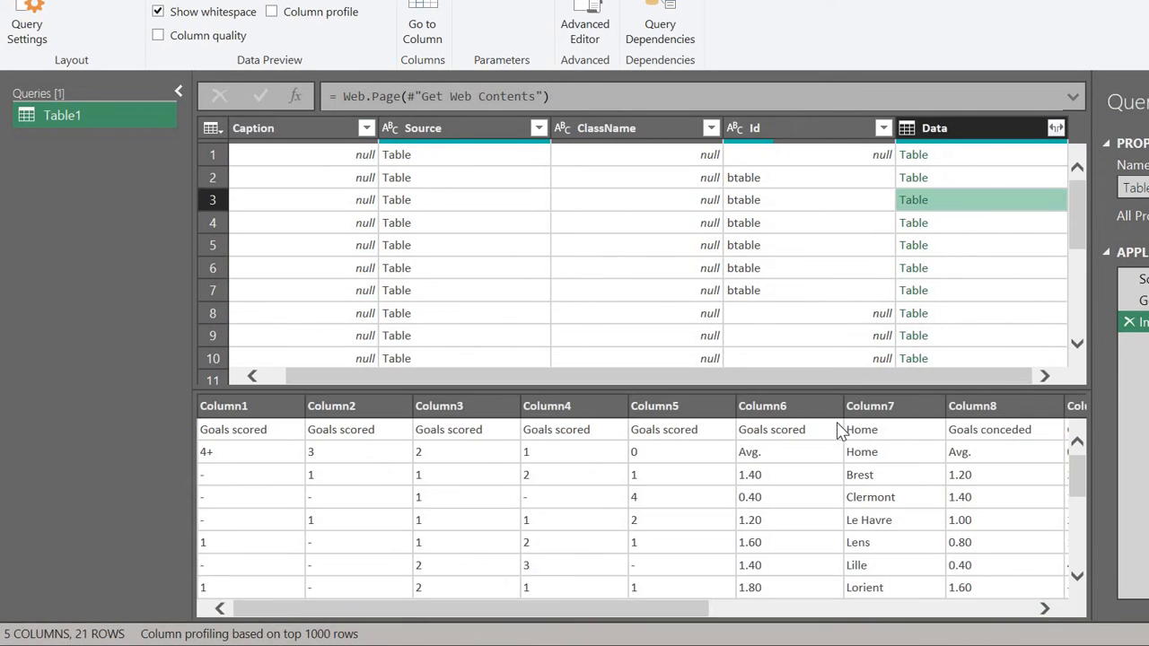
scroll(827, 476, "right", 1)
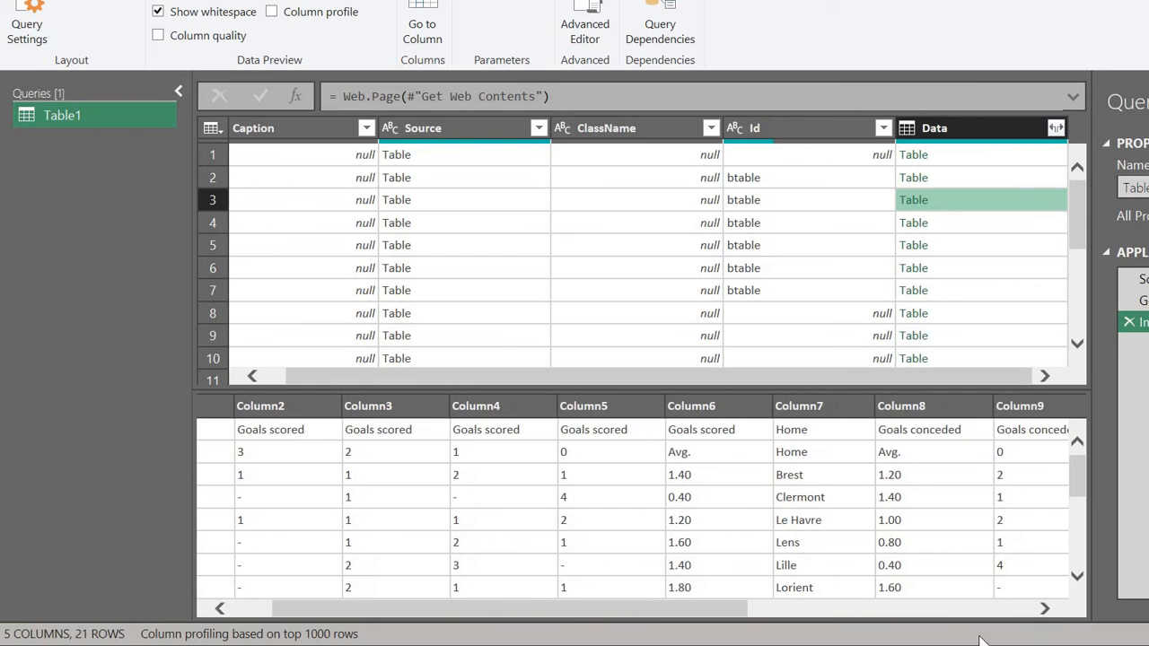
key("alt+Tab")
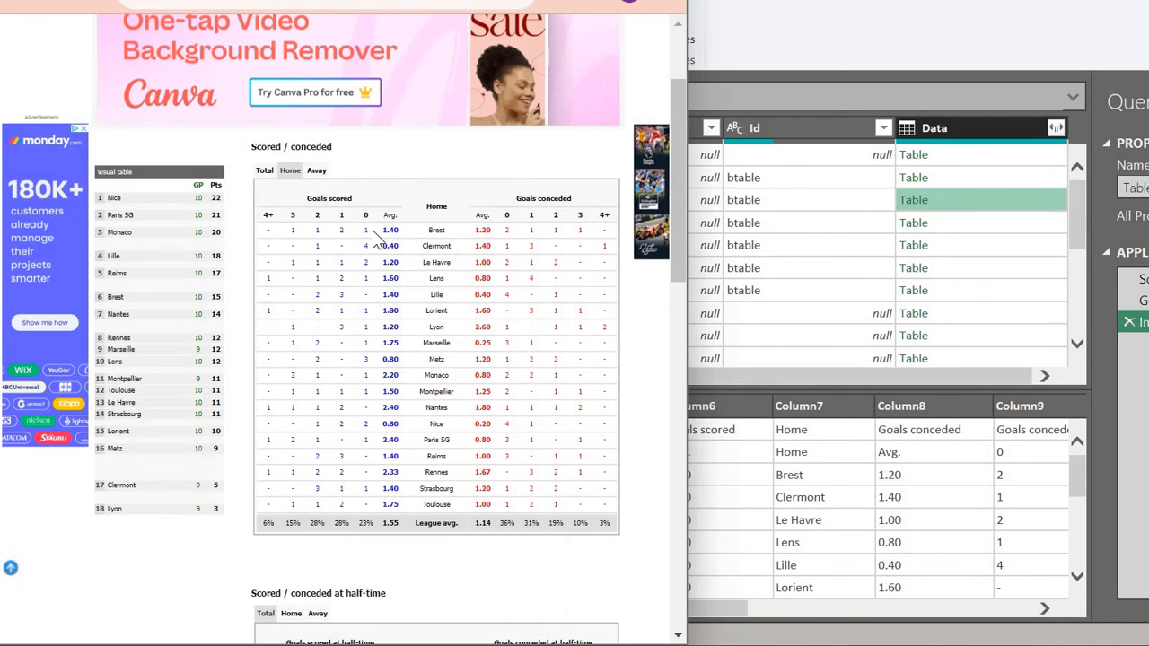
left_click(974, 231)
scroll(876, 452, "right", 2)
scroll(775, 523, "down", 4)
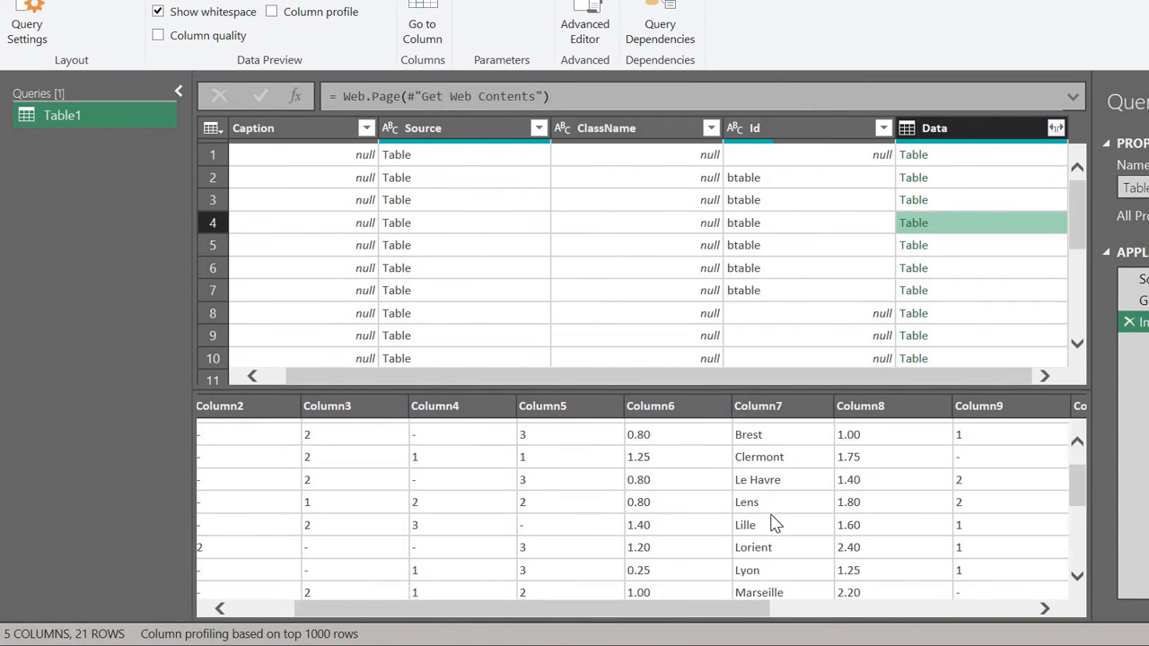
scroll(775, 524, "up", 4)
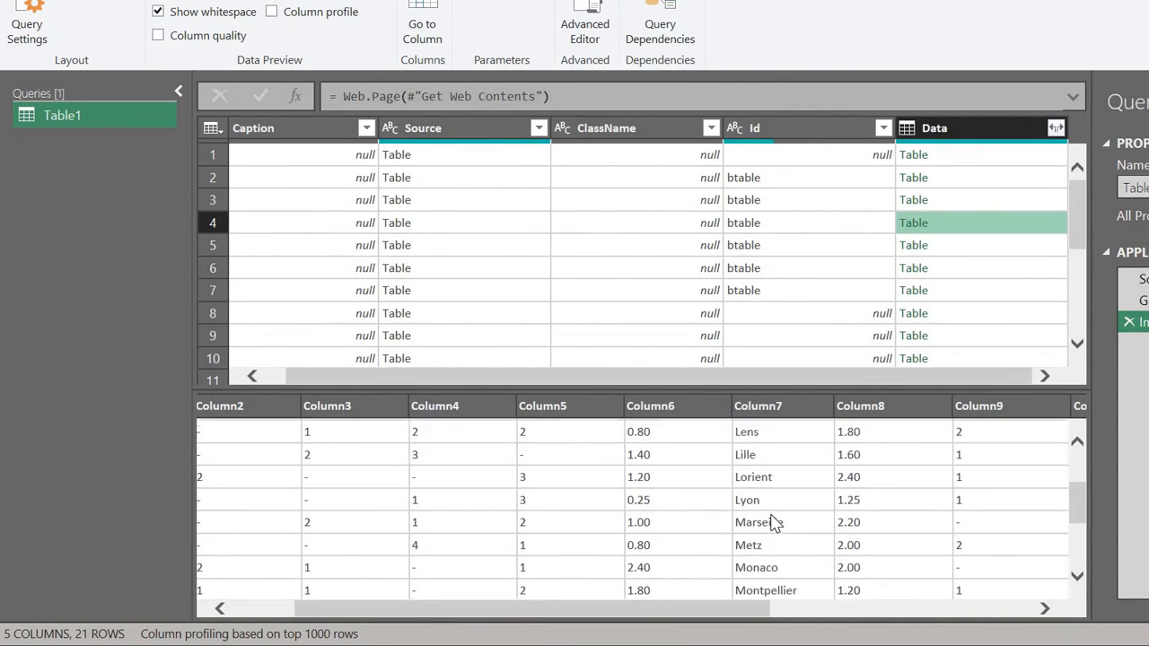
left_click(985, 205)
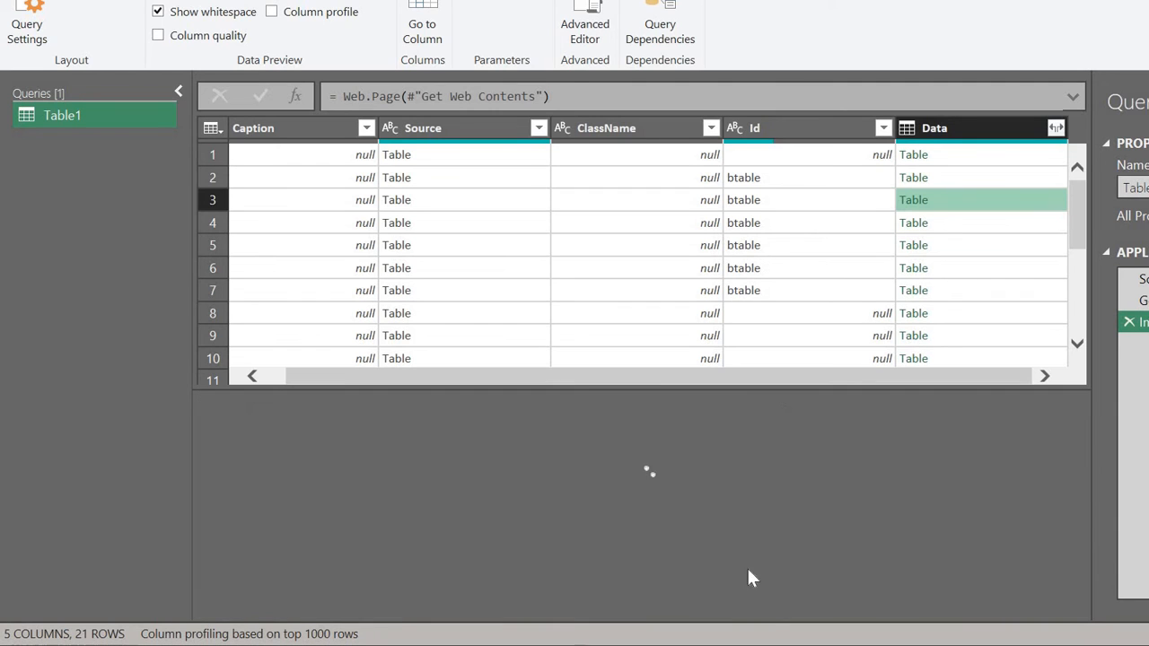
Step: Add row 3's Home goals table as a new query
right_click(952, 207)
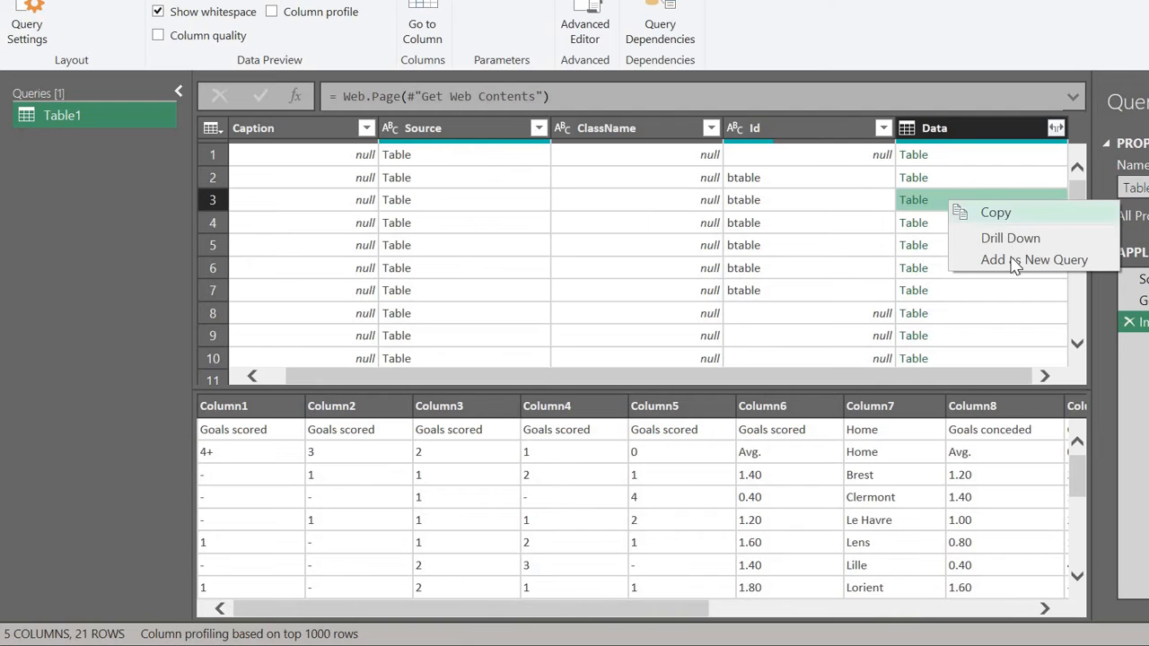
left_click(1010, 259)
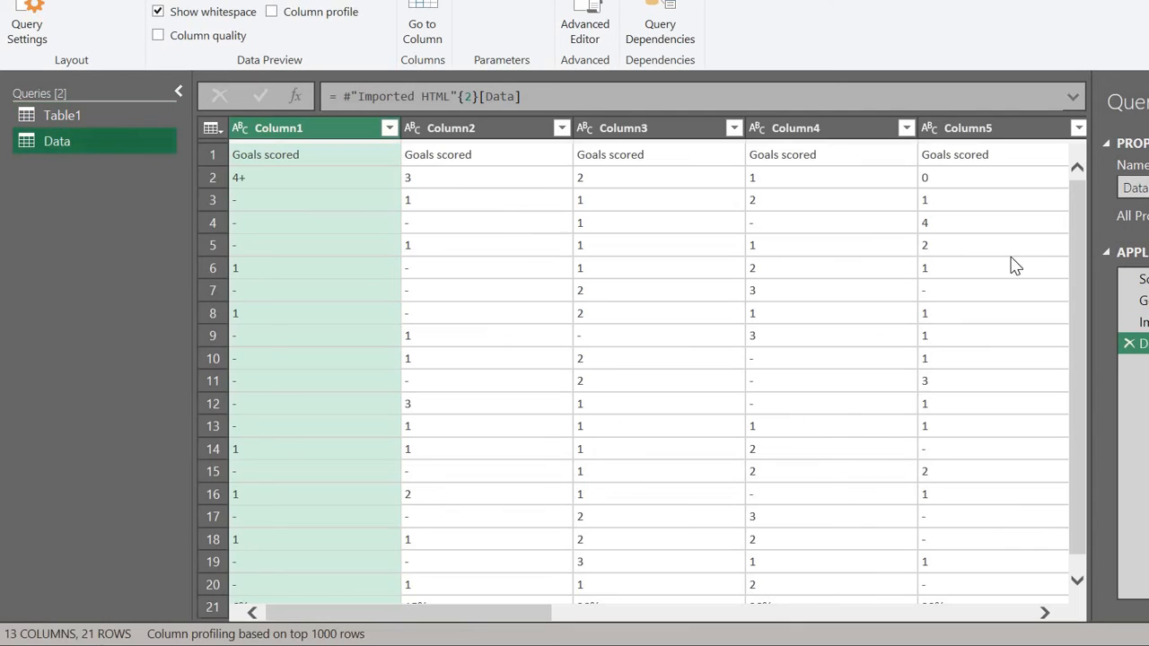
left_click(88, 116)
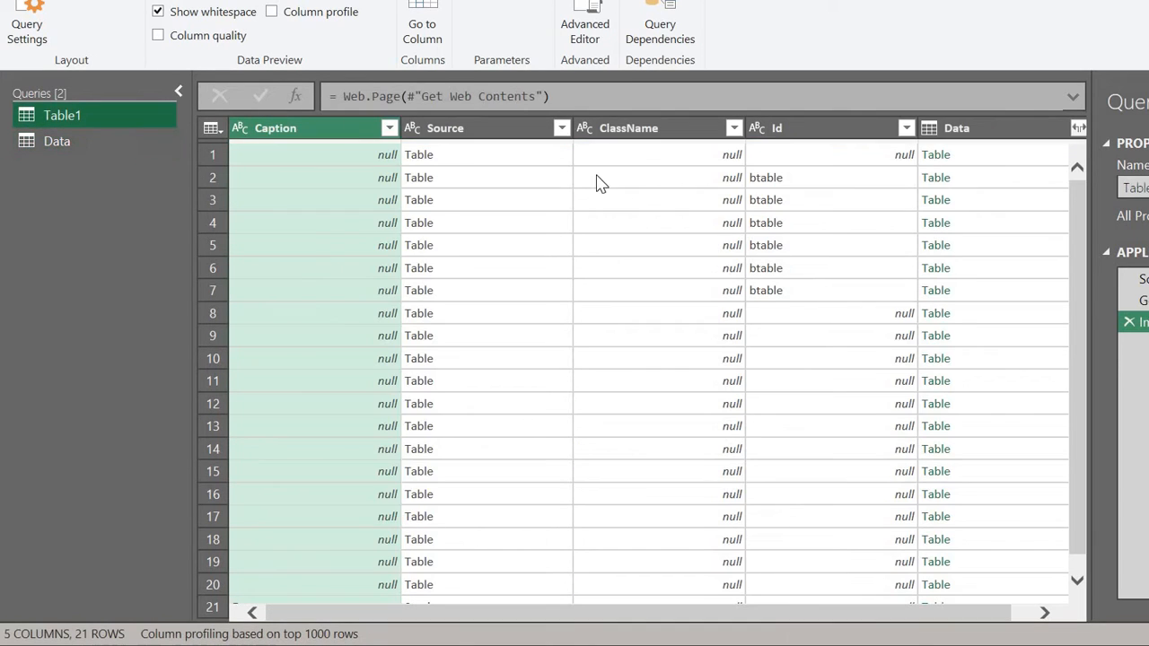
Step: Add row 4's Away goals table as a new query, then Close & Load all queries
left_click(979, 226)
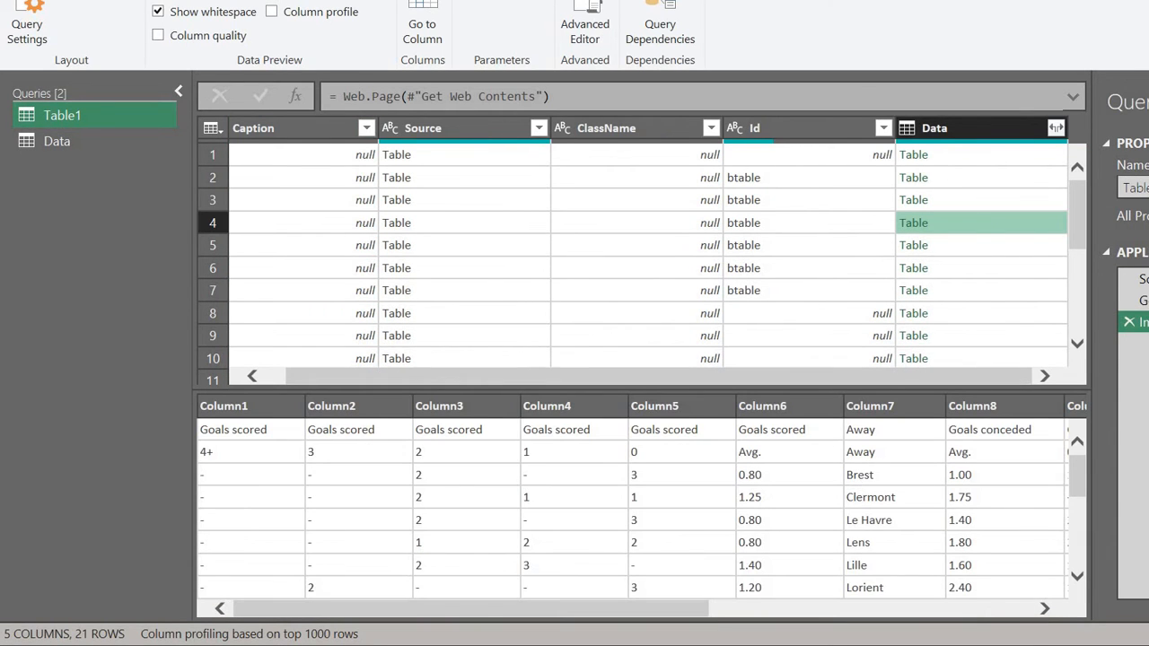
key("alt+Tab")
left_click(320, 172)
left_click(985, 231)
right_click(985, 232)
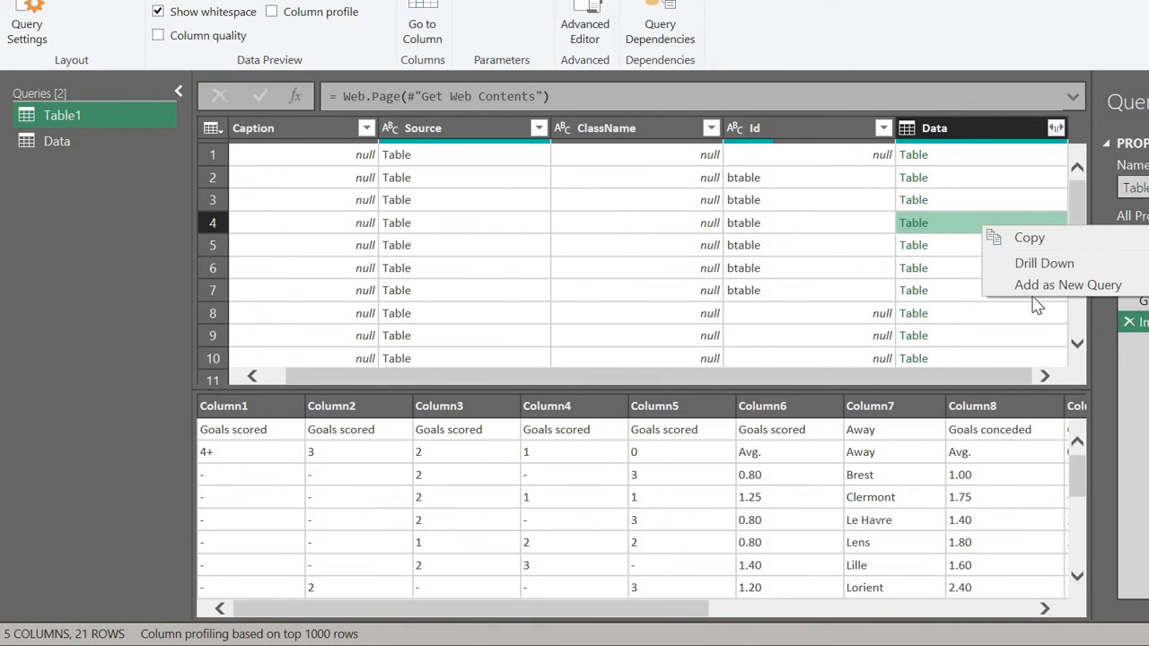
left_click(1007, 284)
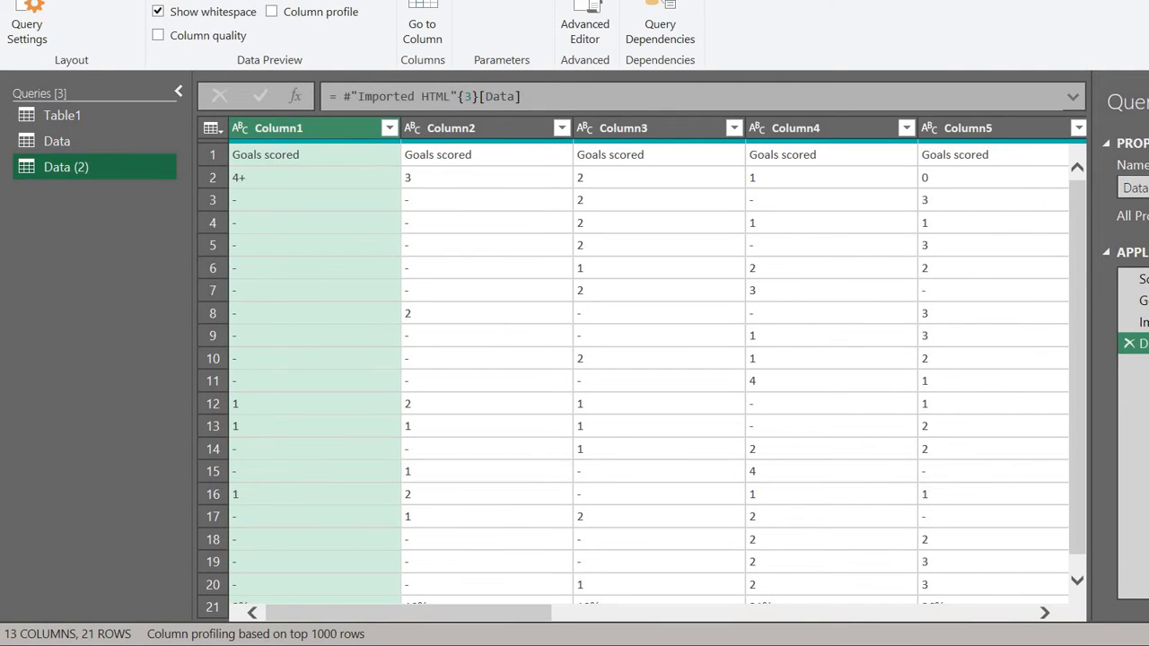
left_click(68, 1)
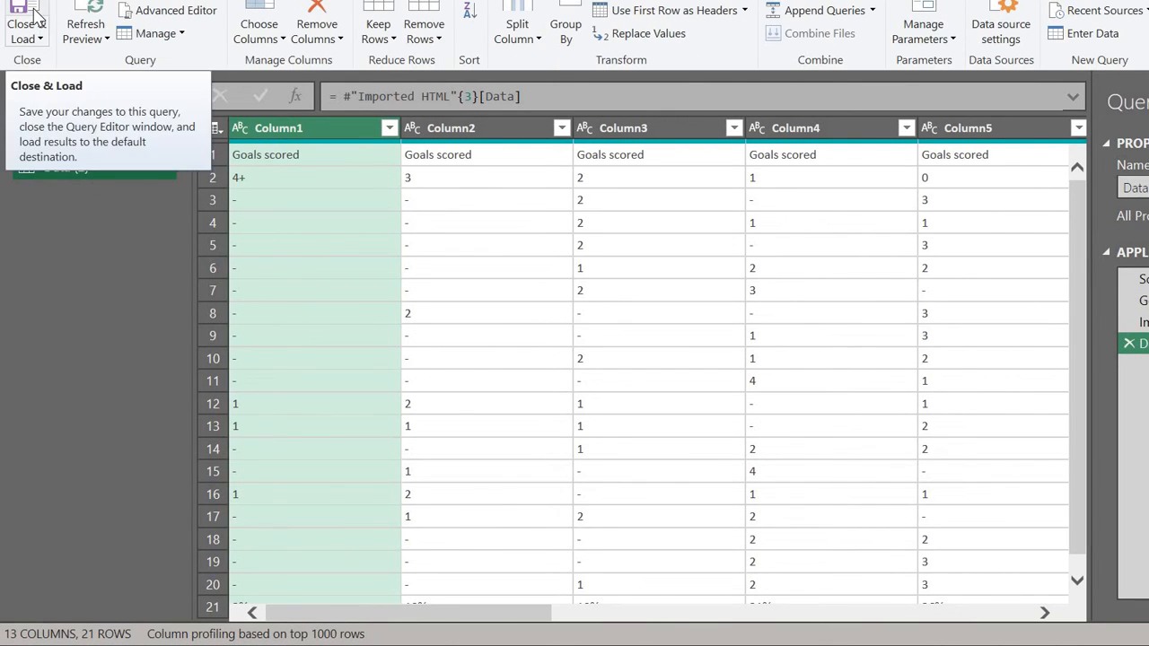
left_click(34, 13)
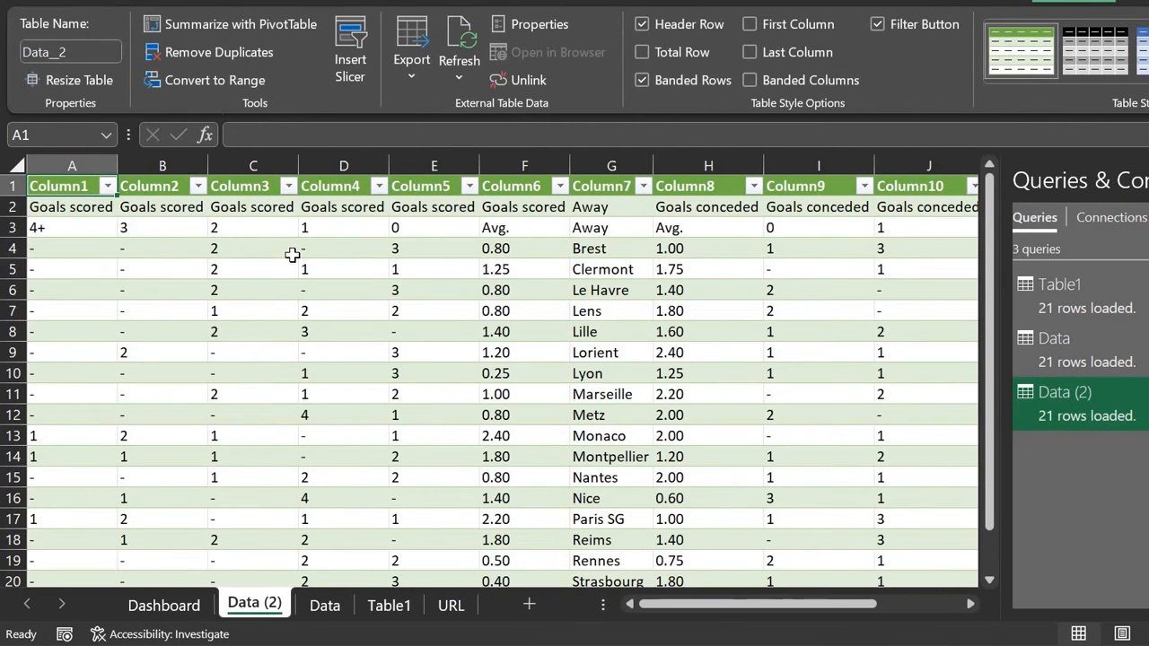
Step: Rename the Data and Data (2) sheets to Home and Away
left_click(327, 606)
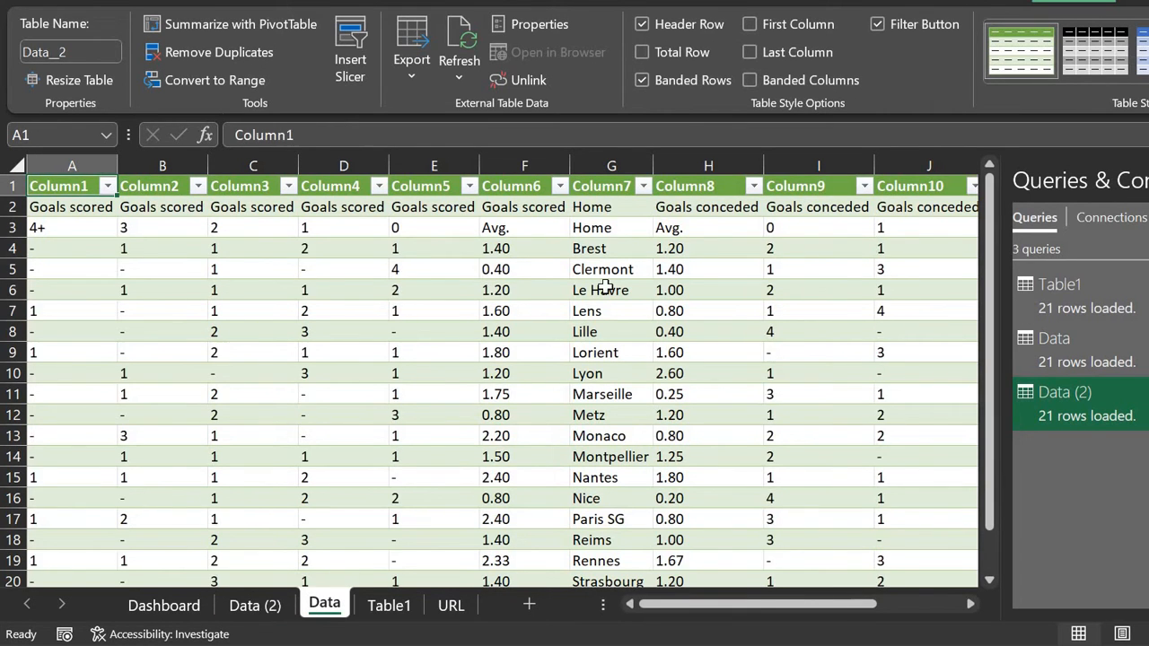
scroll(607, 287, "down", 3)
scroll(607, 287, "up", 4)
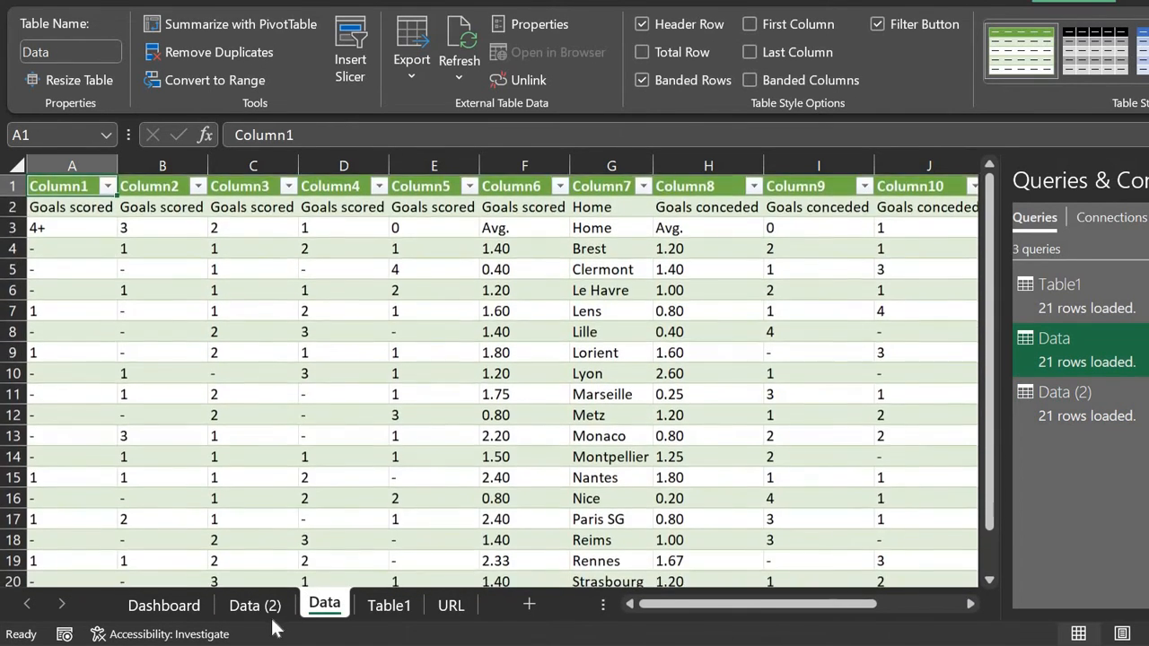
left_click(255, 607)
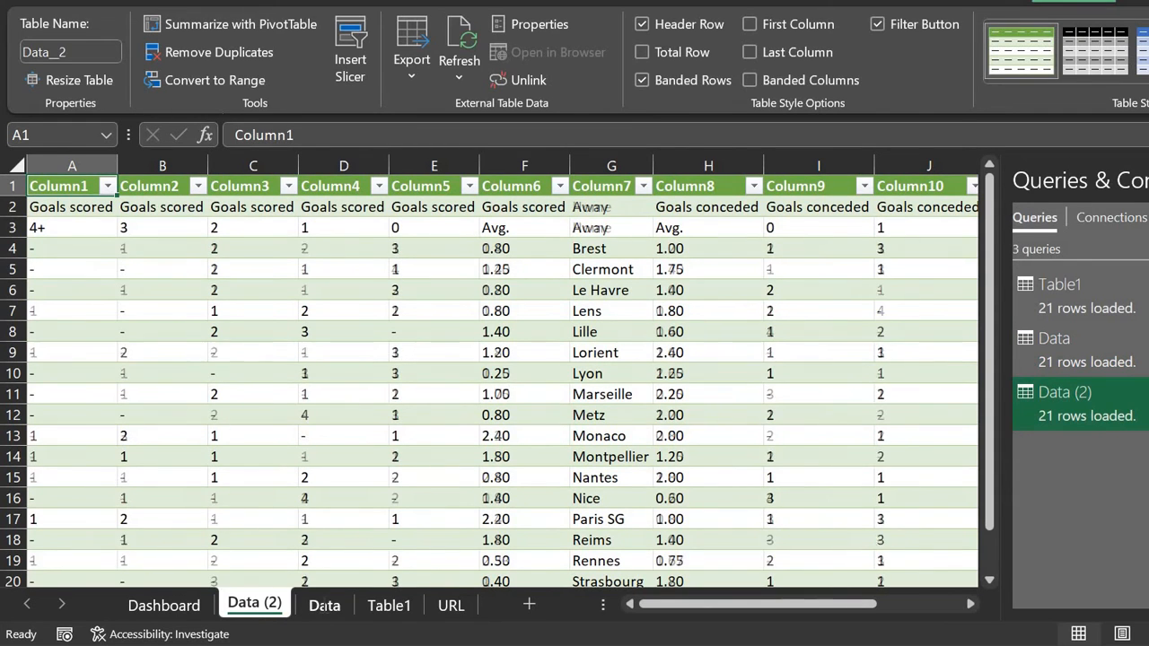
double_click(326, 606)
type("Home")
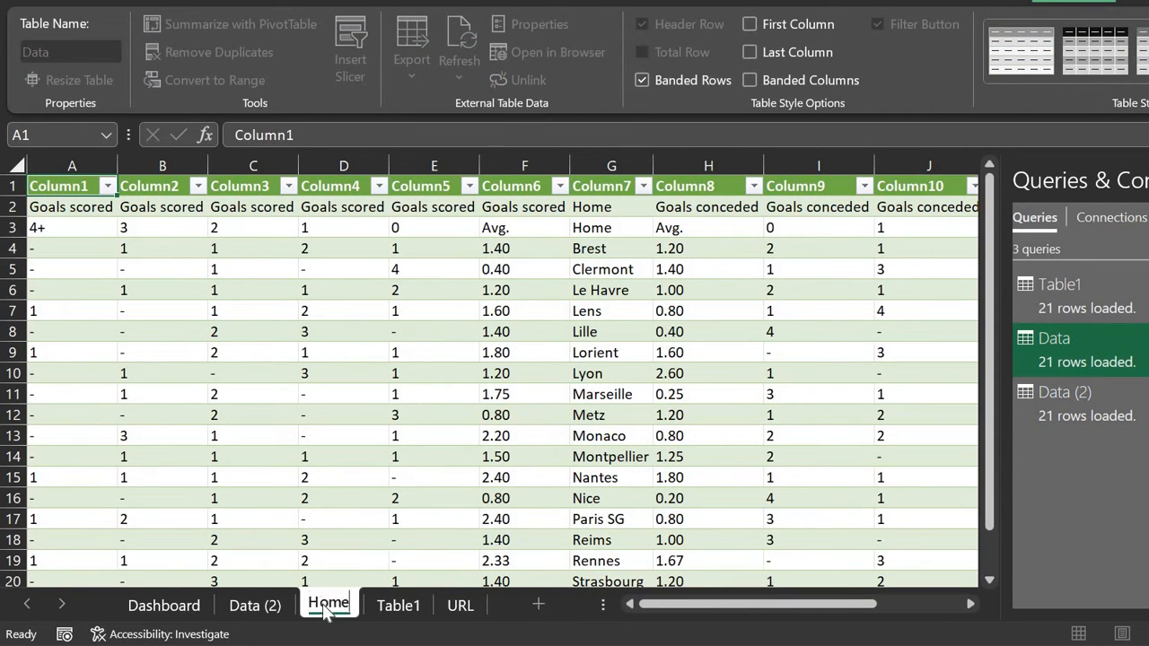
key("Return")
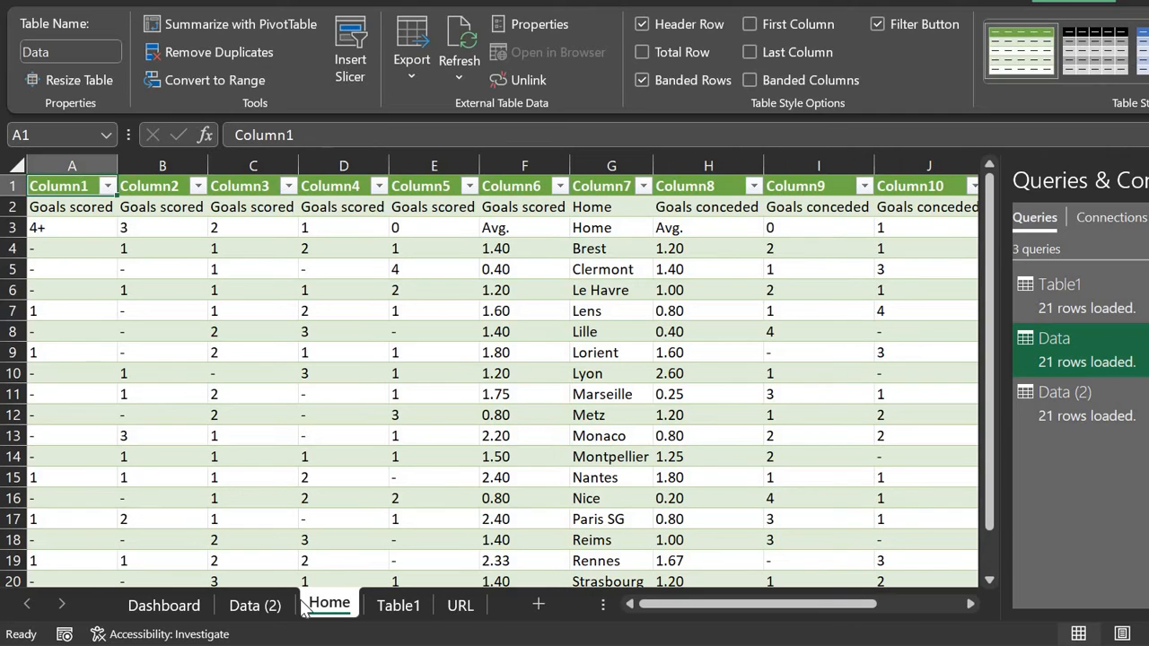
double_click(282, 602)
type("Away")
key("Return")
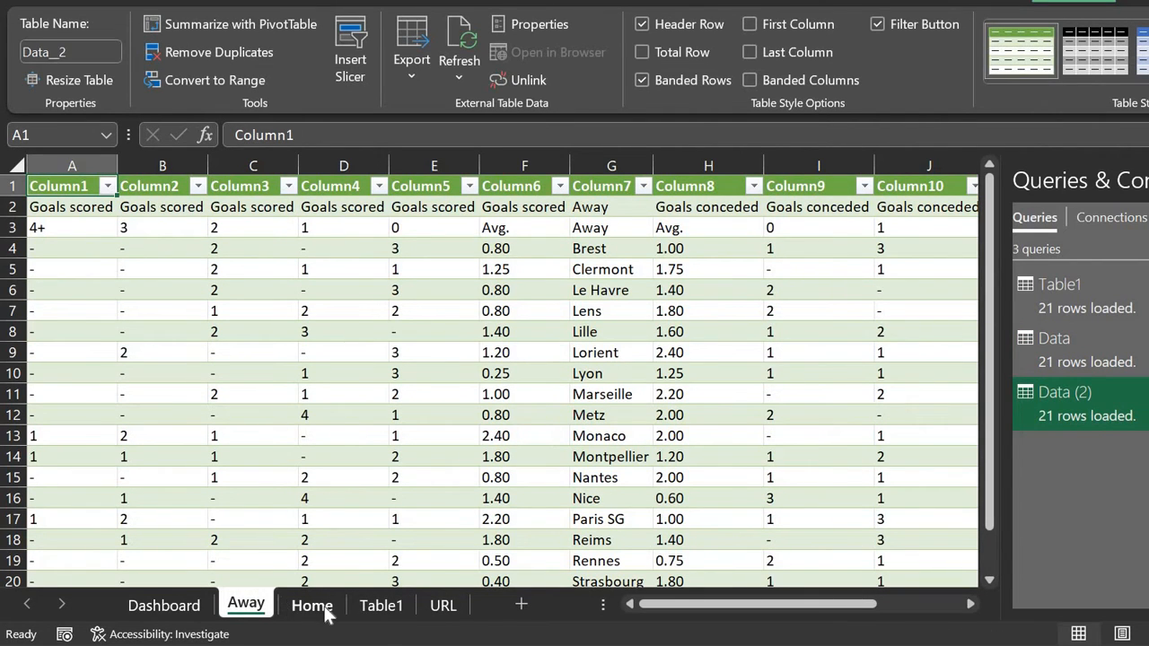
Step: Hide the Table1 sheet and go to the Dashboard sheet
left_click(309, 609)
left_click(375, 608)
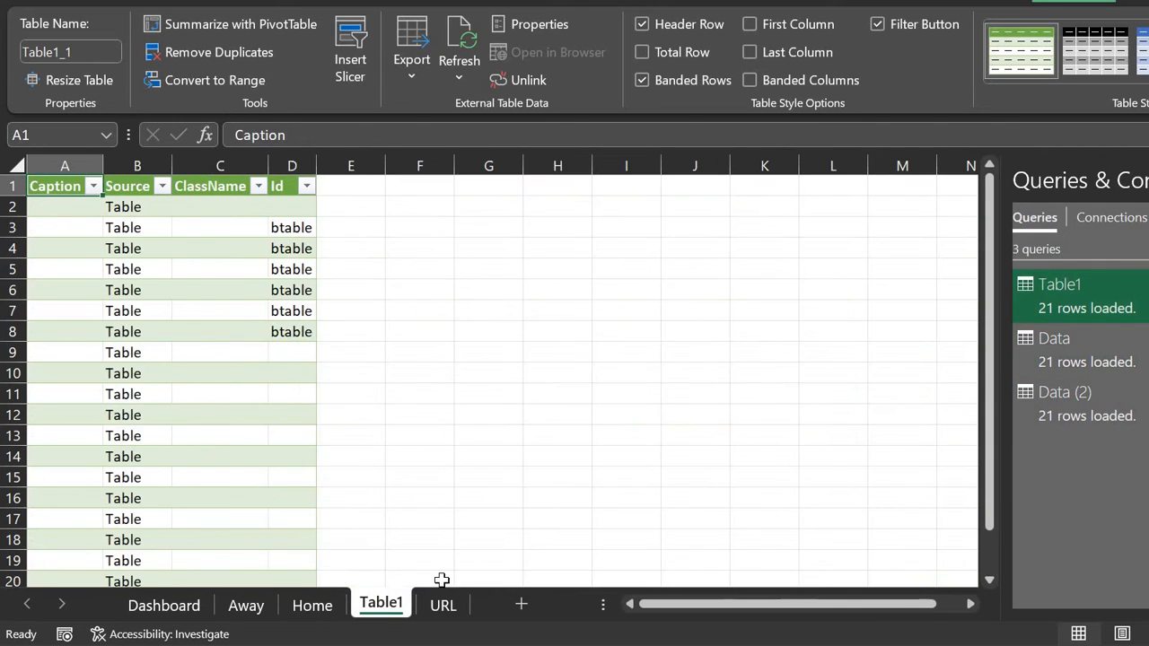
right_click(385, 605)
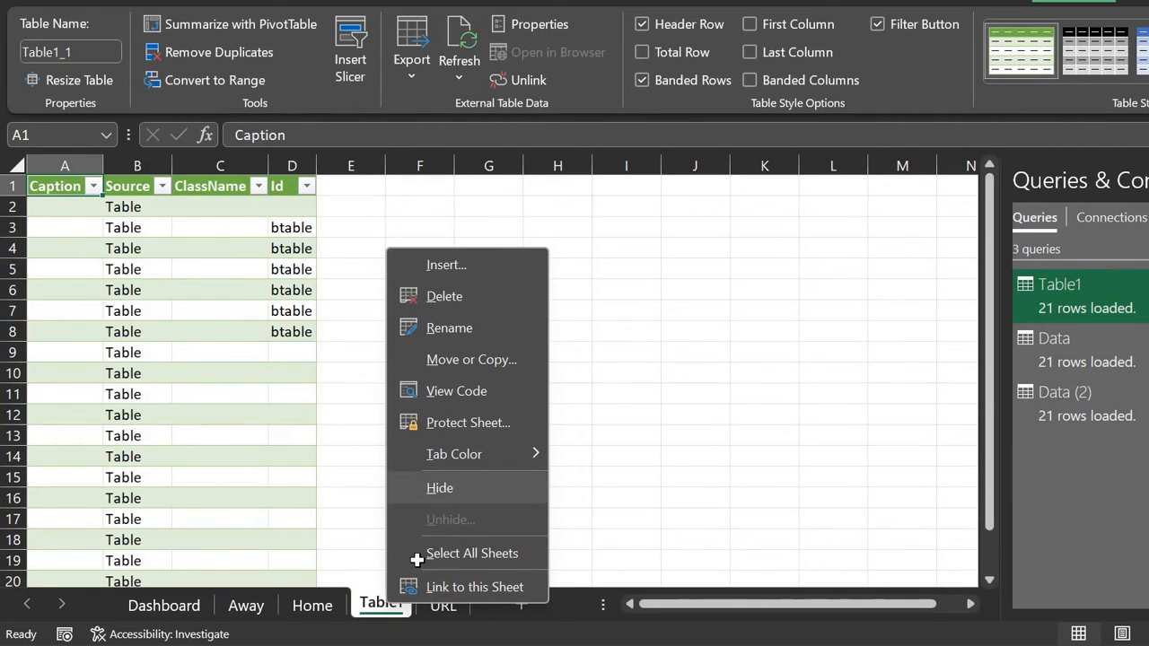
left_click(449, 485)
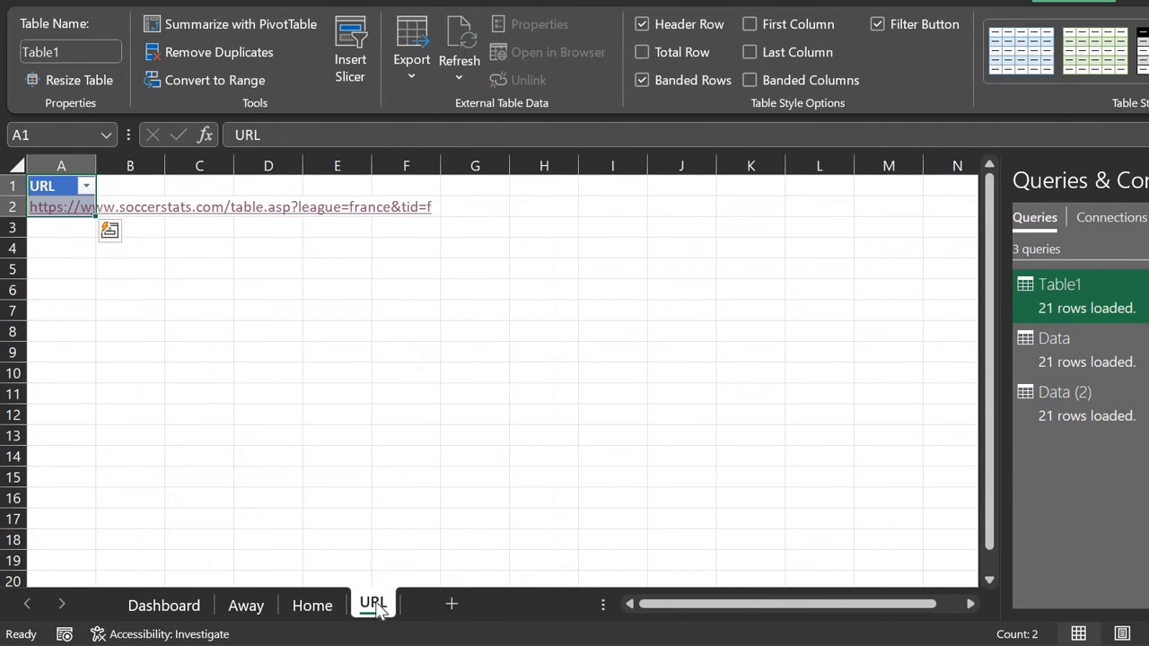
left_click(292, 606)
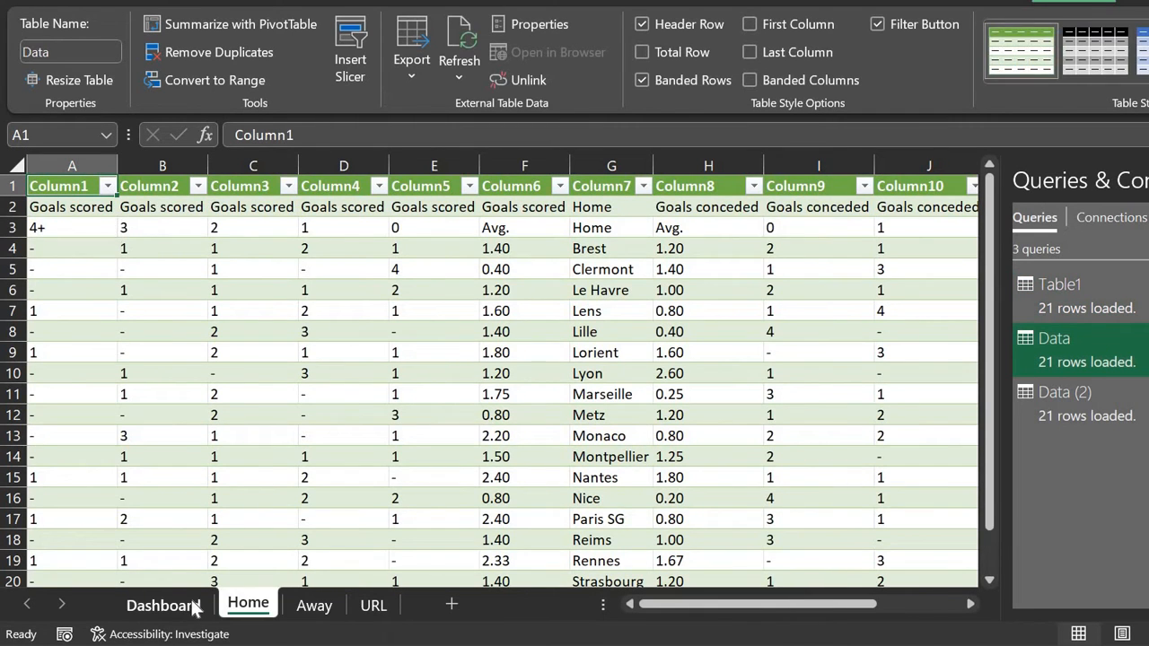
left_click(162, 606)
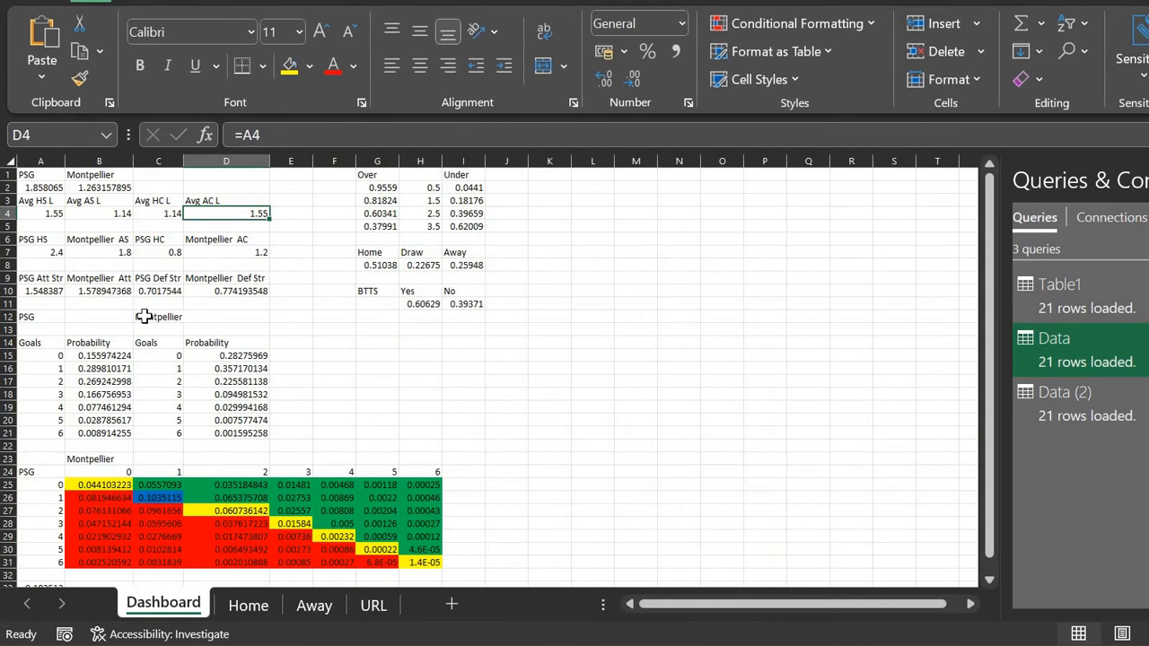
Step: Begin an XLOOKUP in A4 using "League avg." as the lookup value, checking the wording online
left_click(49, 216)
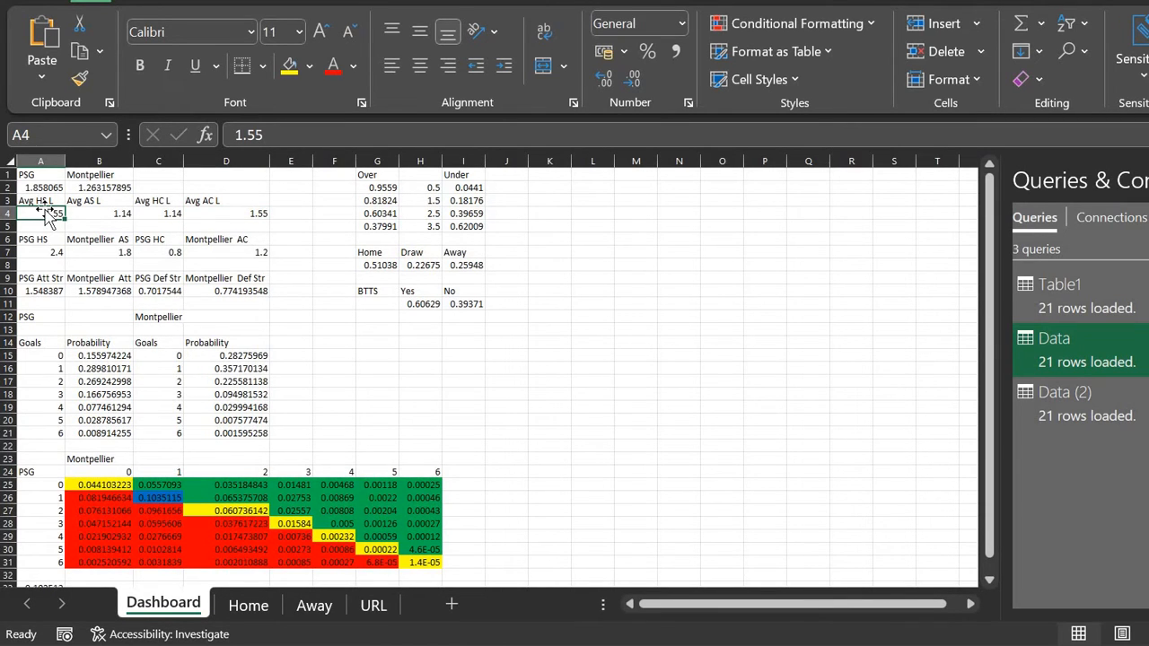
type("=")
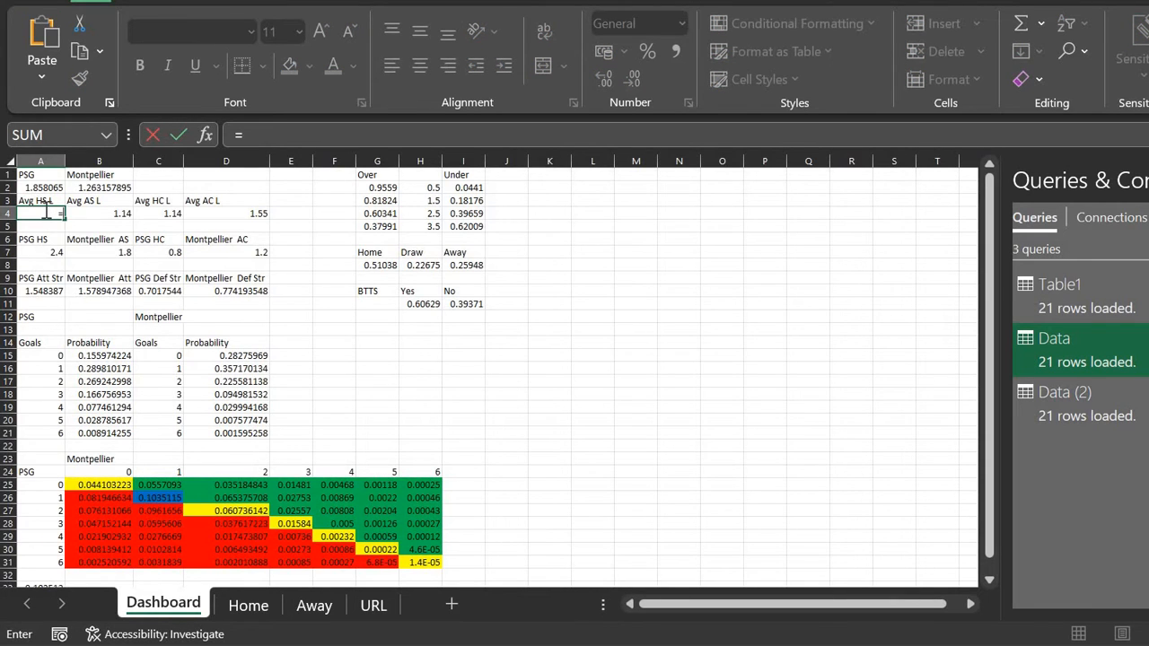
type("xlookup")
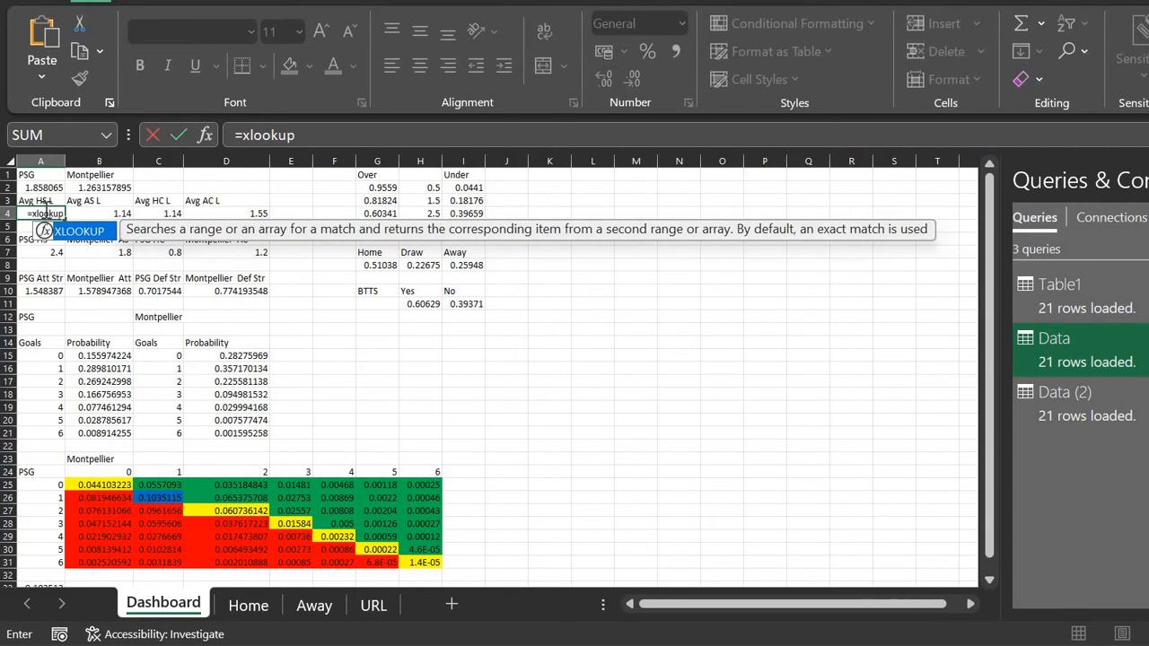
type("(\"")
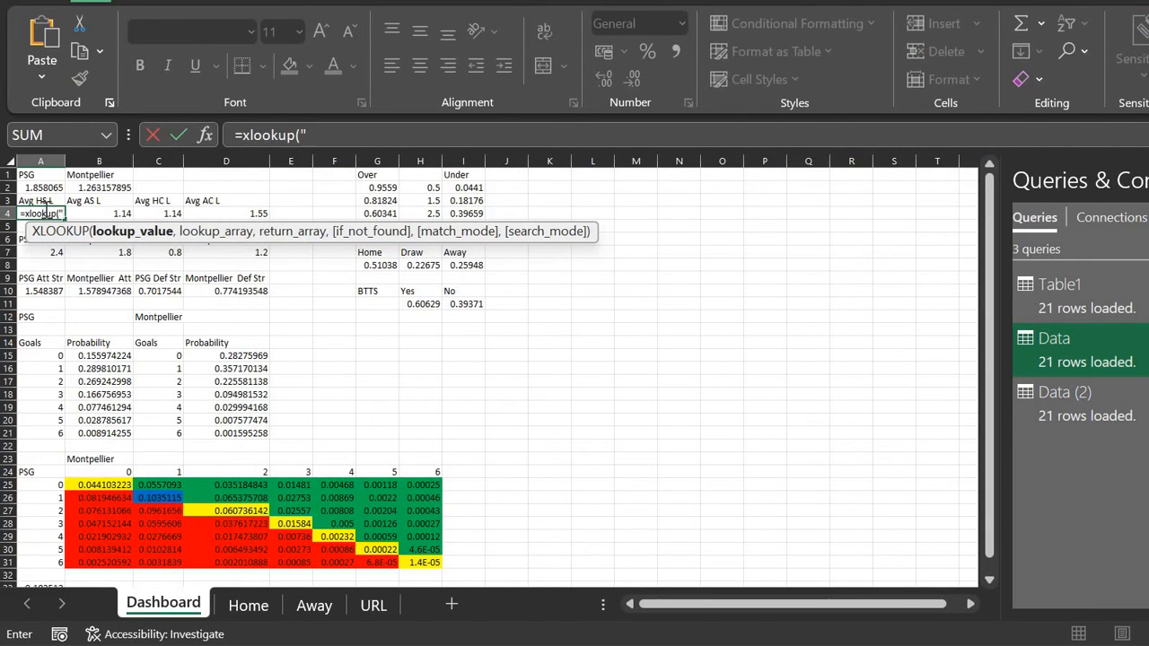
type("Avg.")
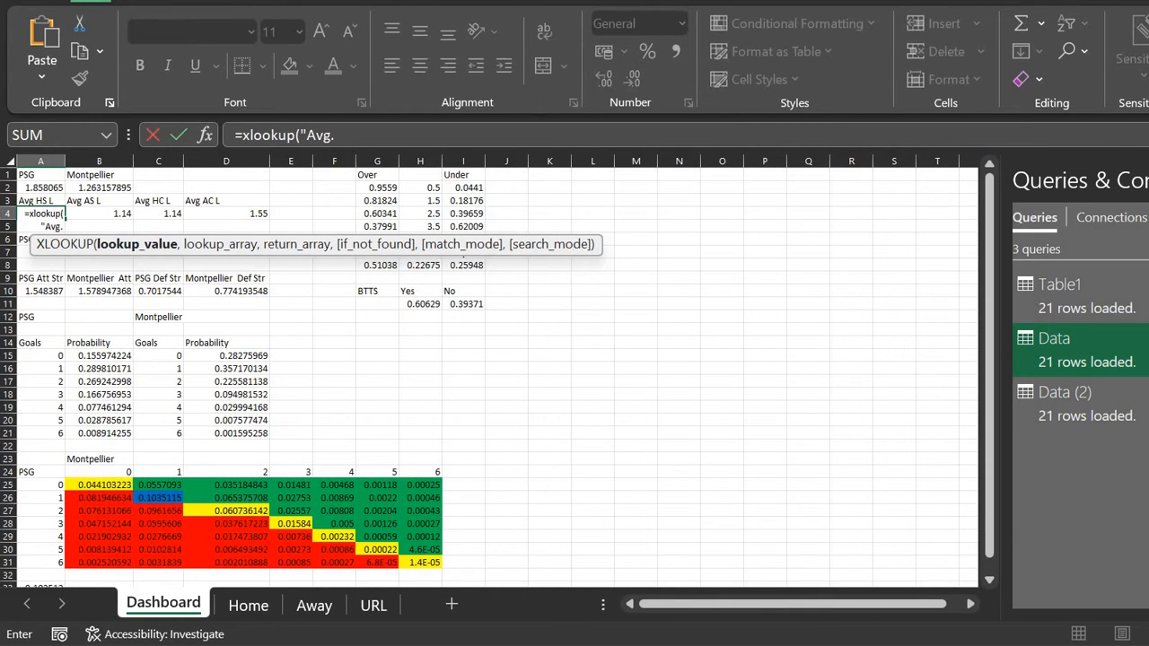
key("alt+Tab")
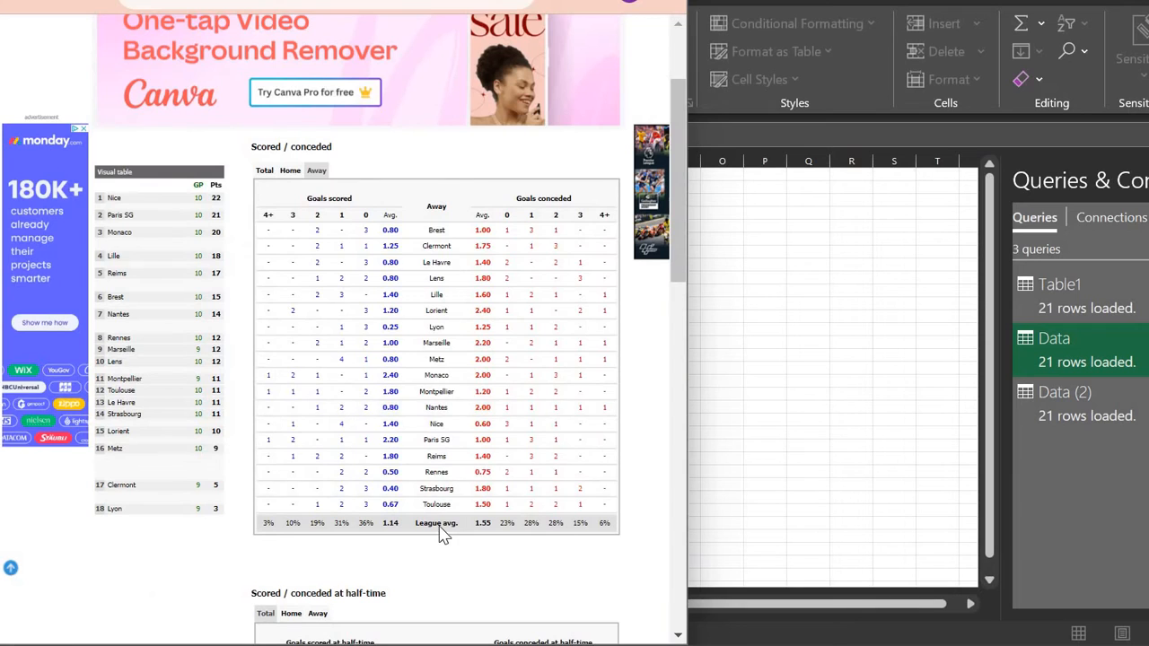
key("alt+Tab")
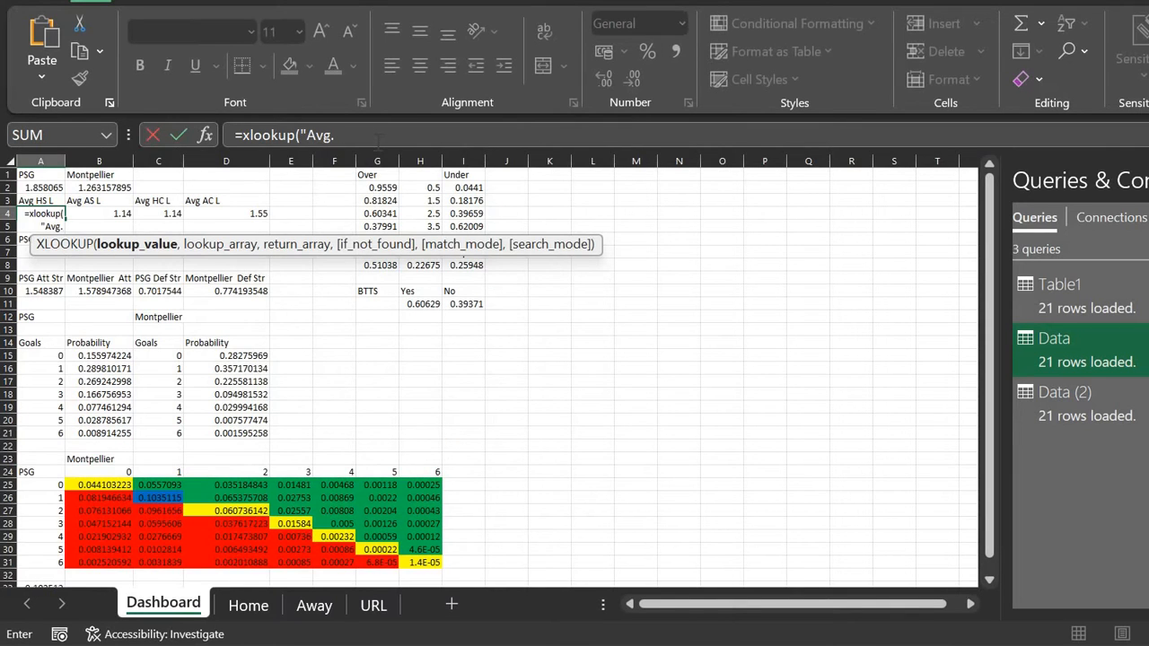
left_click(378, 139)
key("BackSpace")
key("BackSpace")
type("Leage")
key("BackSpace")
type("ue")
type("vg")
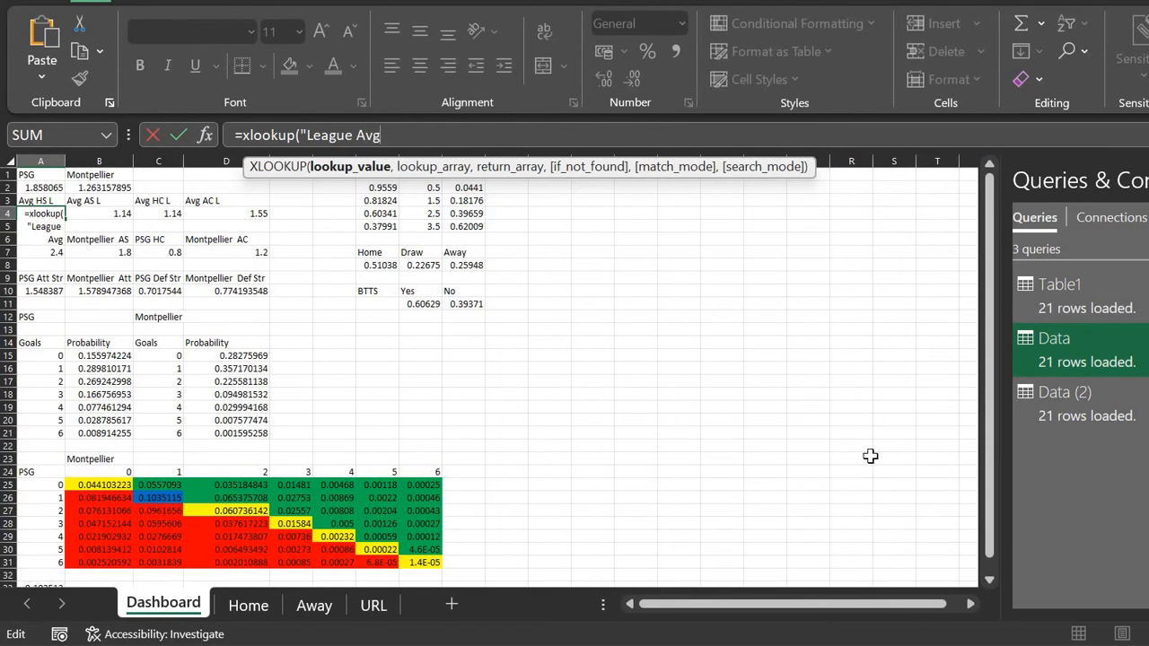
key("alt+Tab")
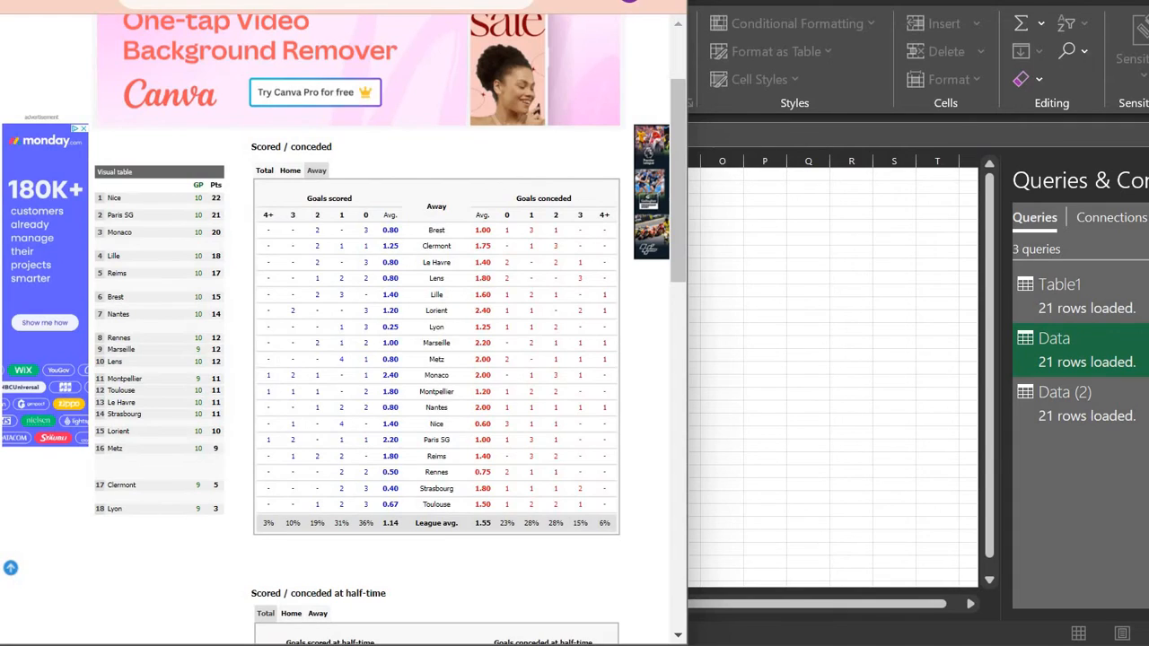
key("alt+Tab")
key("BackSpace")
type("#")
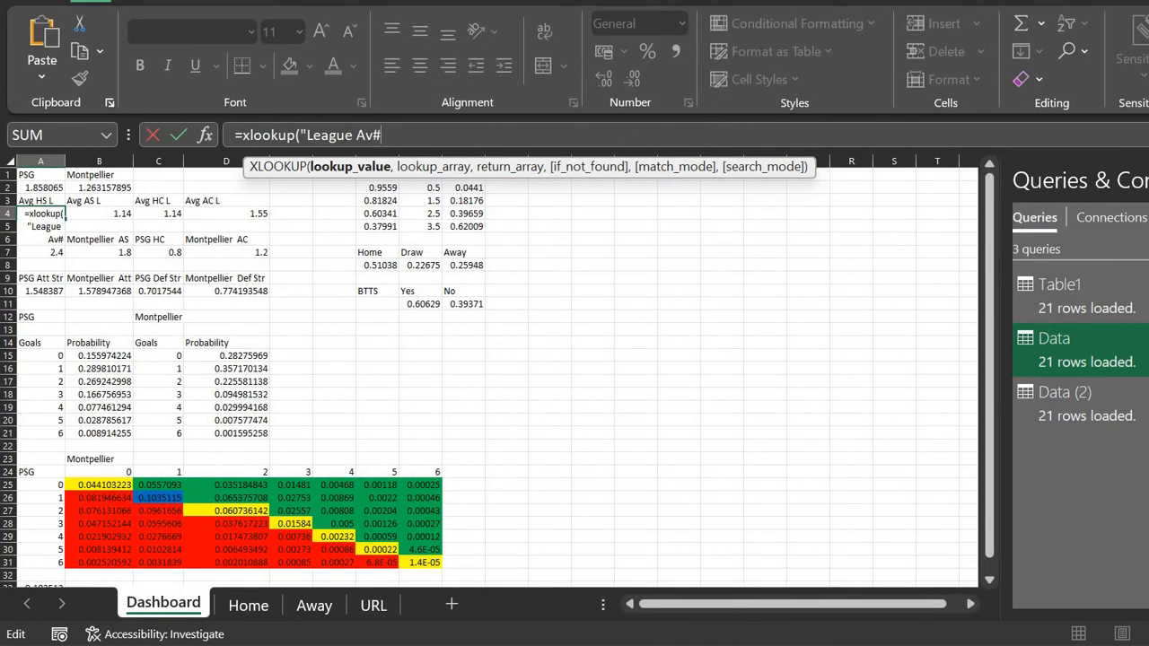
key("BackSpace")
key("BackSpace")
key("BackSpace")
key("BackSpace")
type("av")
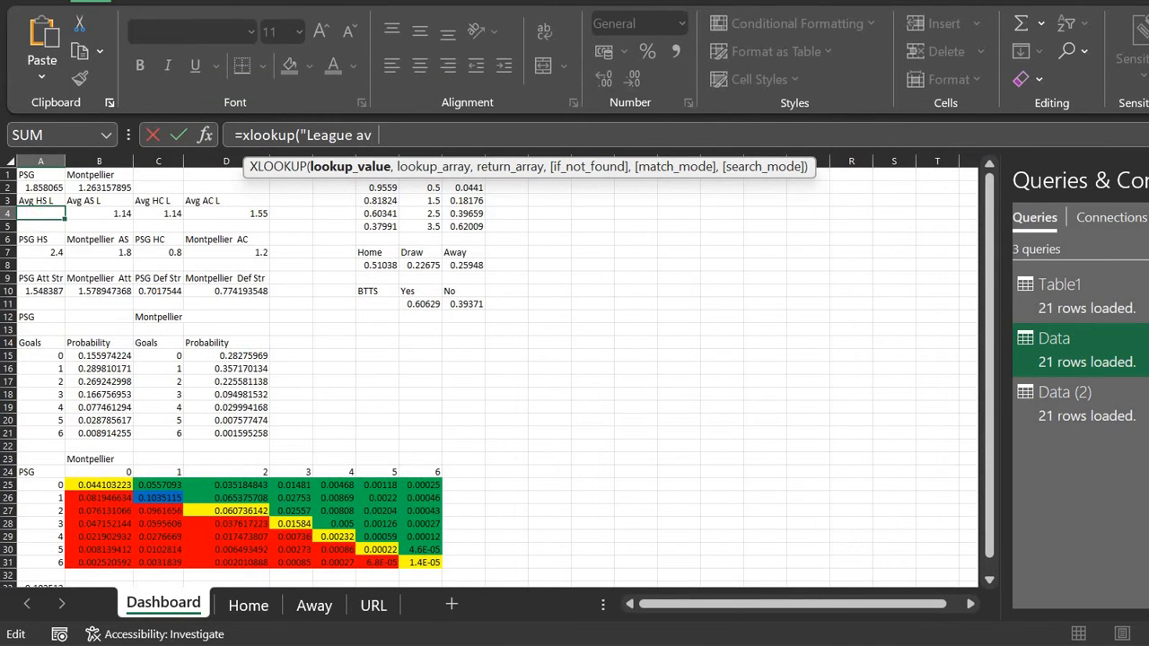
type("g.")
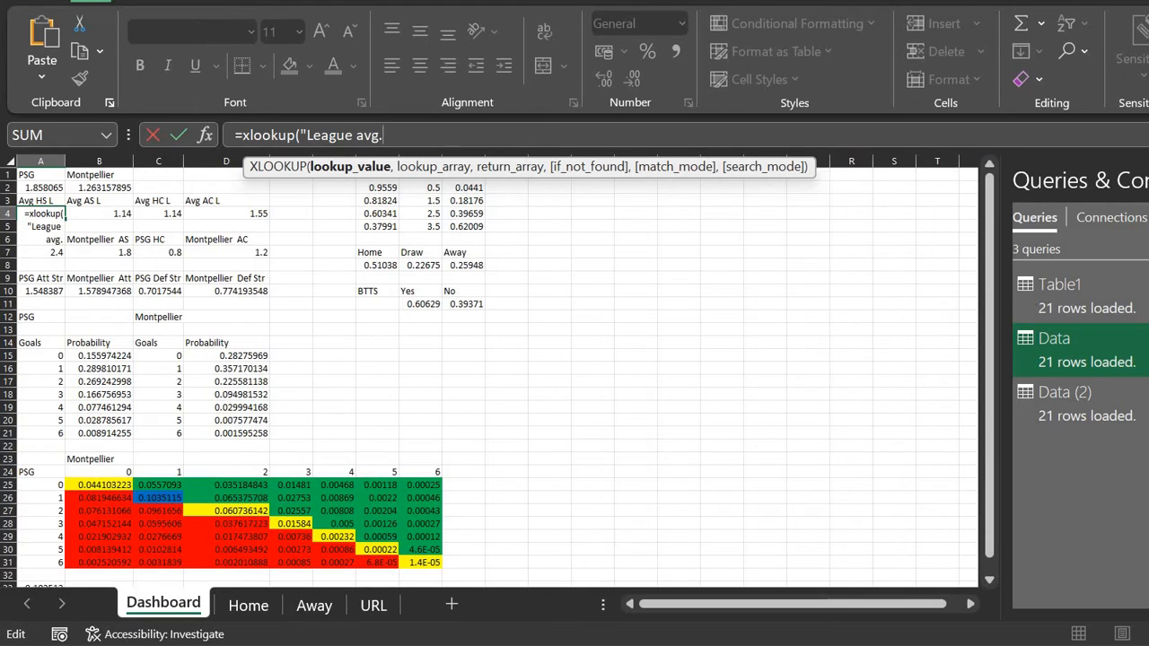
type("\",")
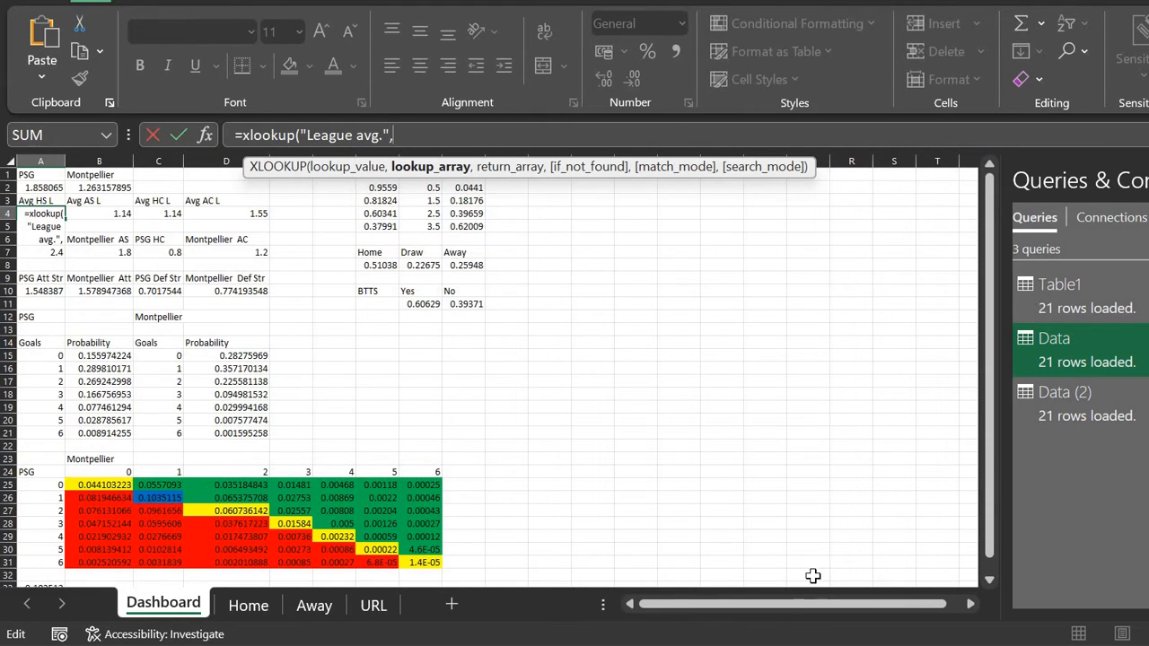
Step: Set the lookup range to Home column G and the return range to Home column F
left_click(244, 605)
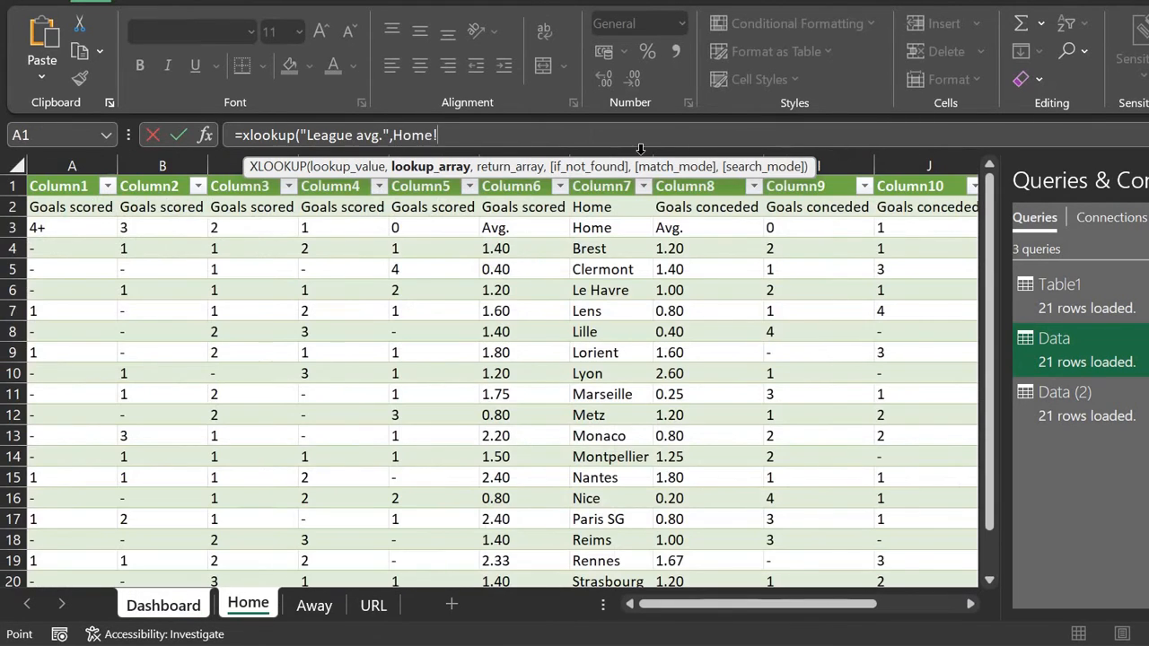
left_click_drag(638, 166, 605, 96)
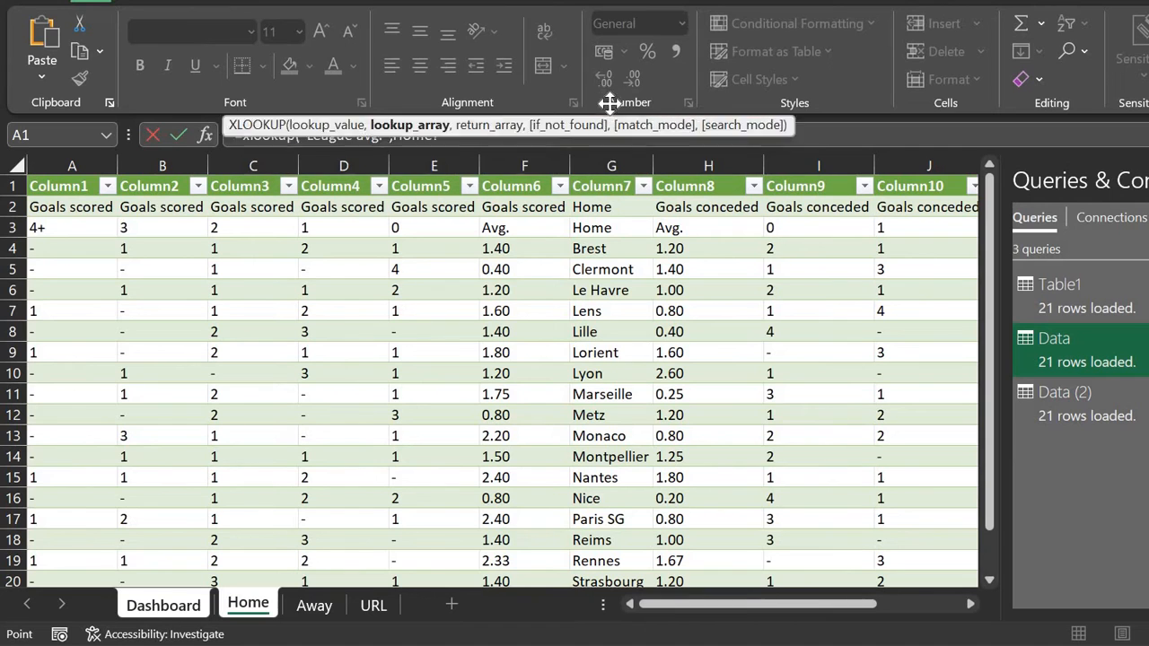
left_click(611, 163)
scroll(624, 467, "down", 3)
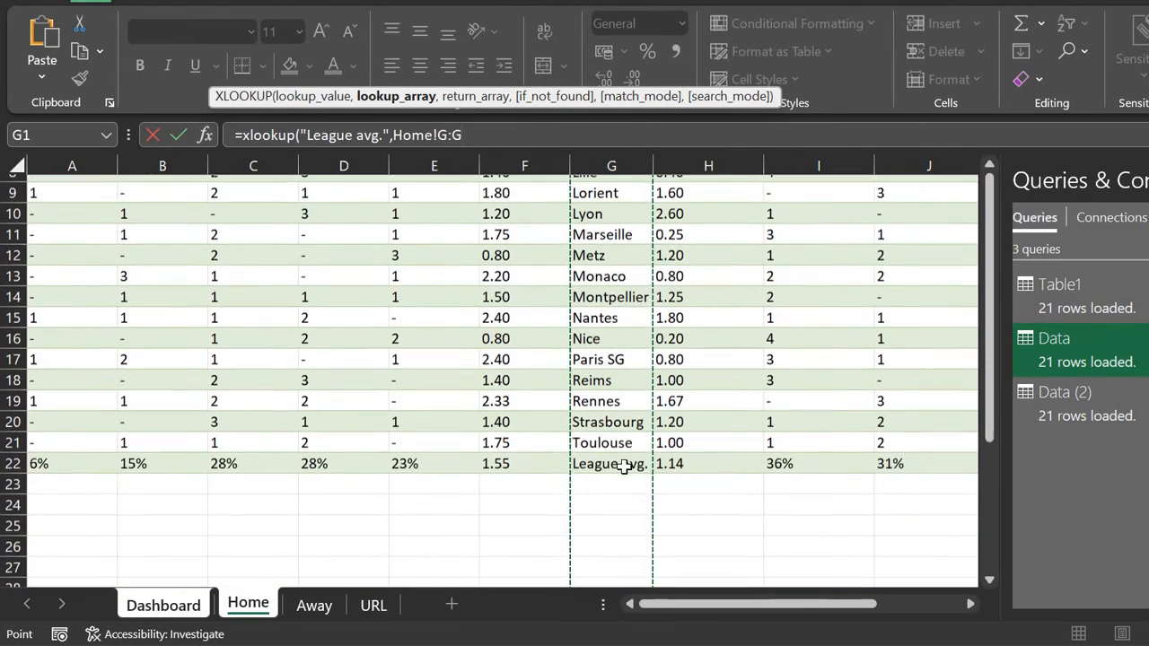
type(",")
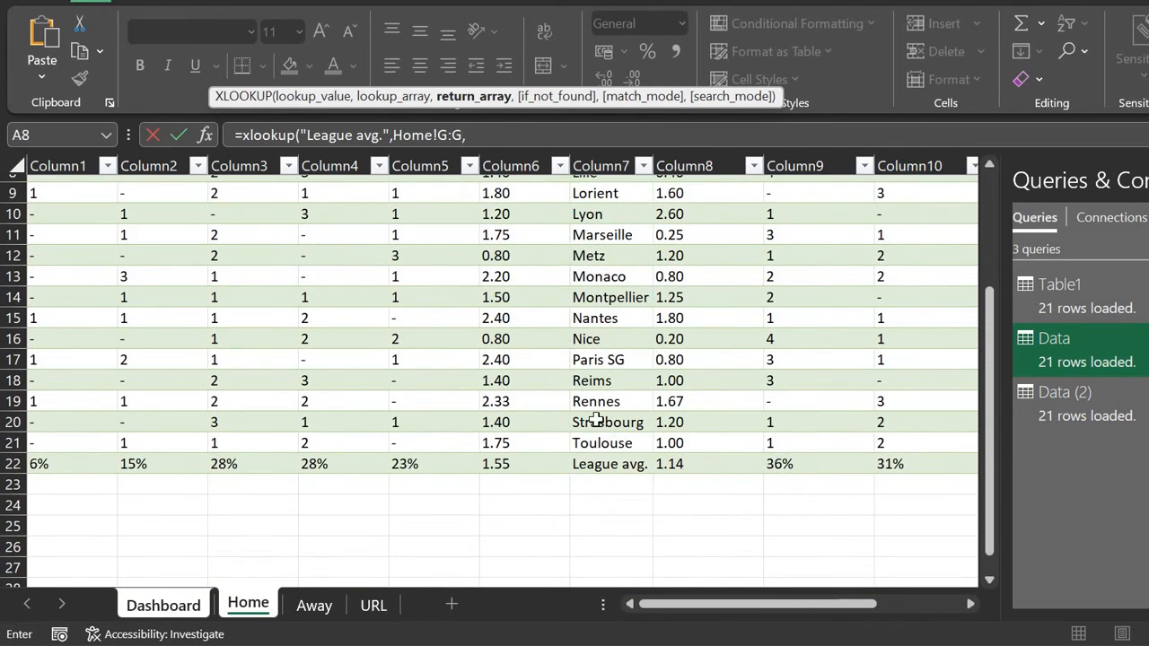
left_click(512, 162)
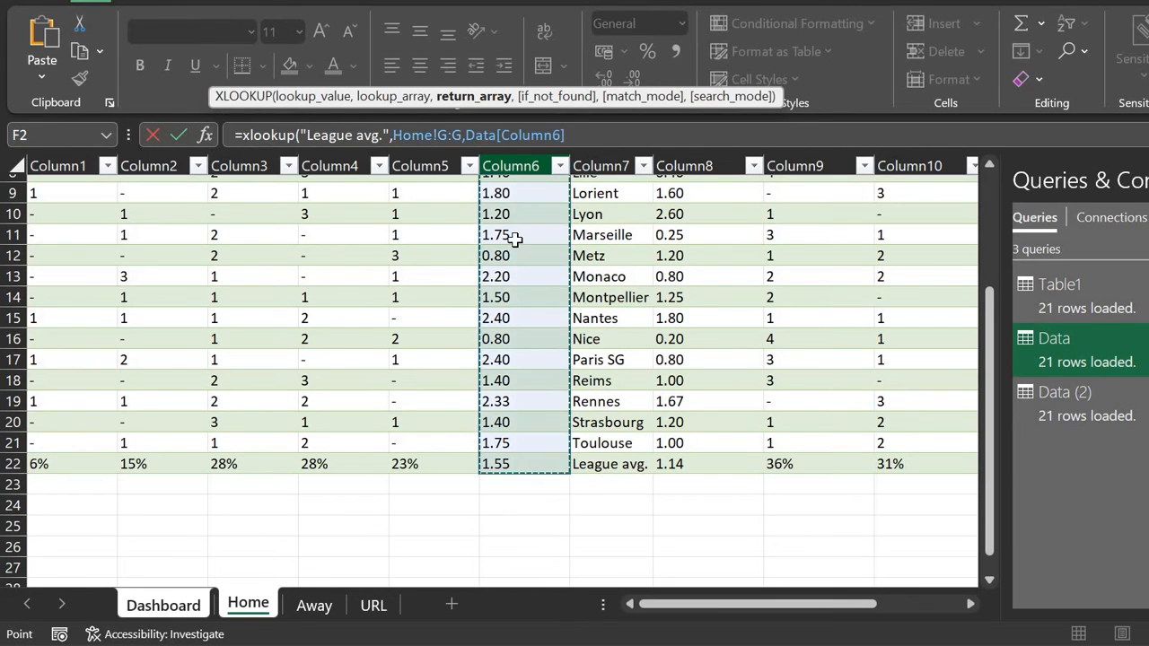
scroll(512, 237, "up", 3)
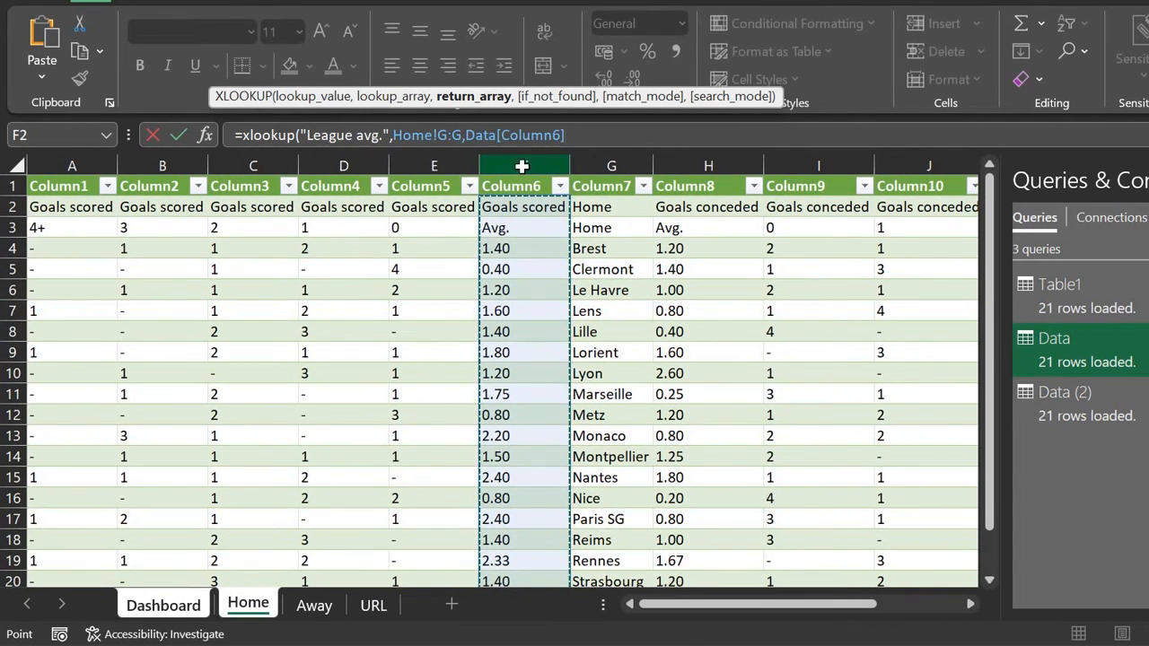
left_click(523, 166)
scroll(507, 413, "down", 4)
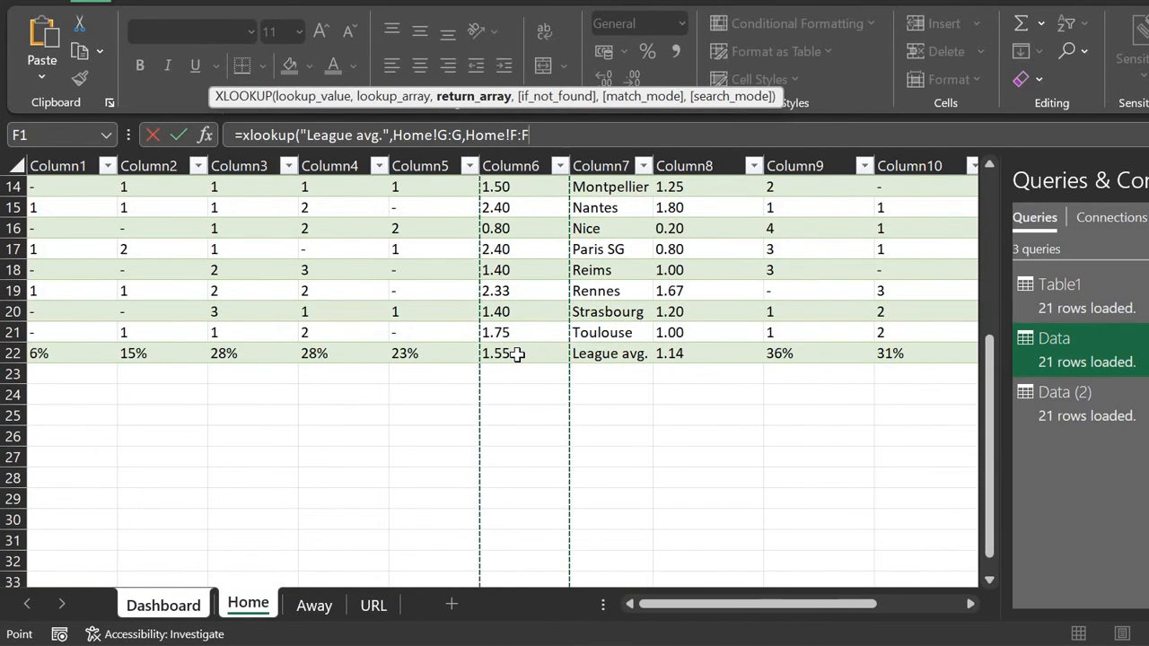
type(")")
key("Return")
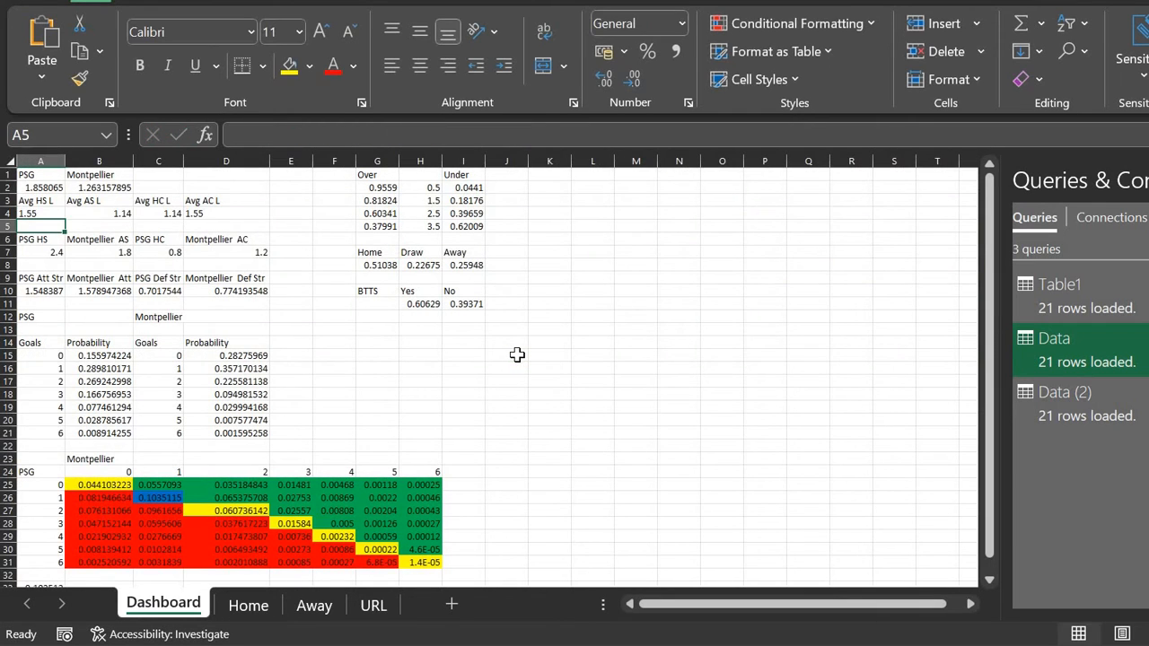
Step: Replace the 1.14 Avg AS L value with the copied XLOOKUP formula, edited slightly
key("Up")
key("Right")
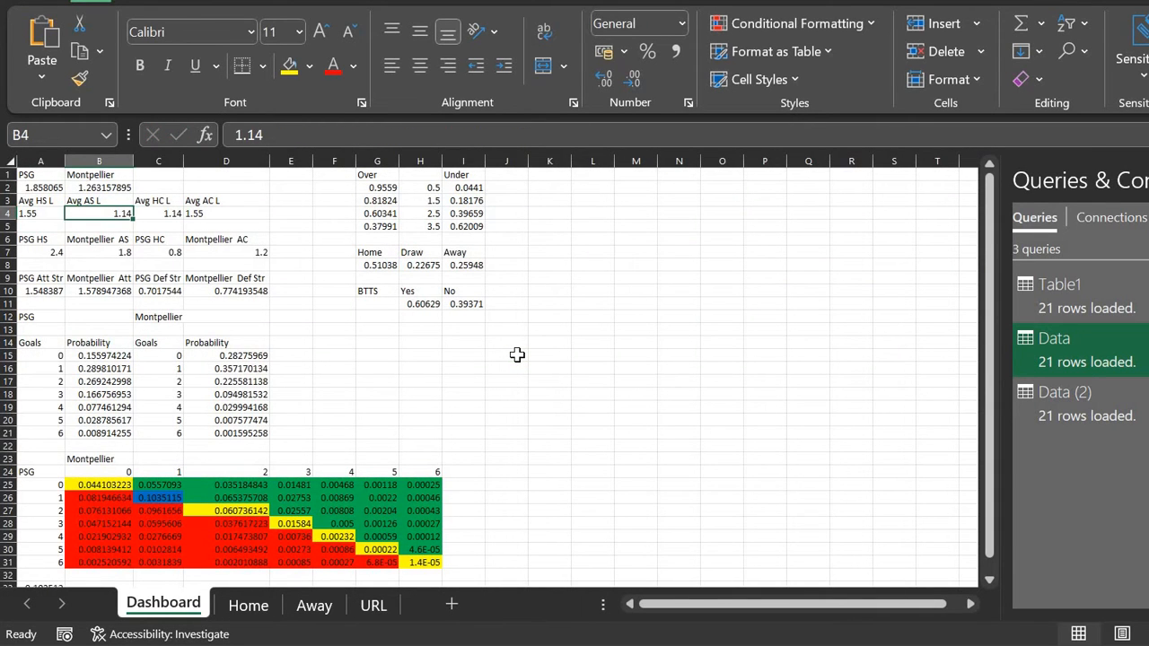
key("Left")
key("F2")
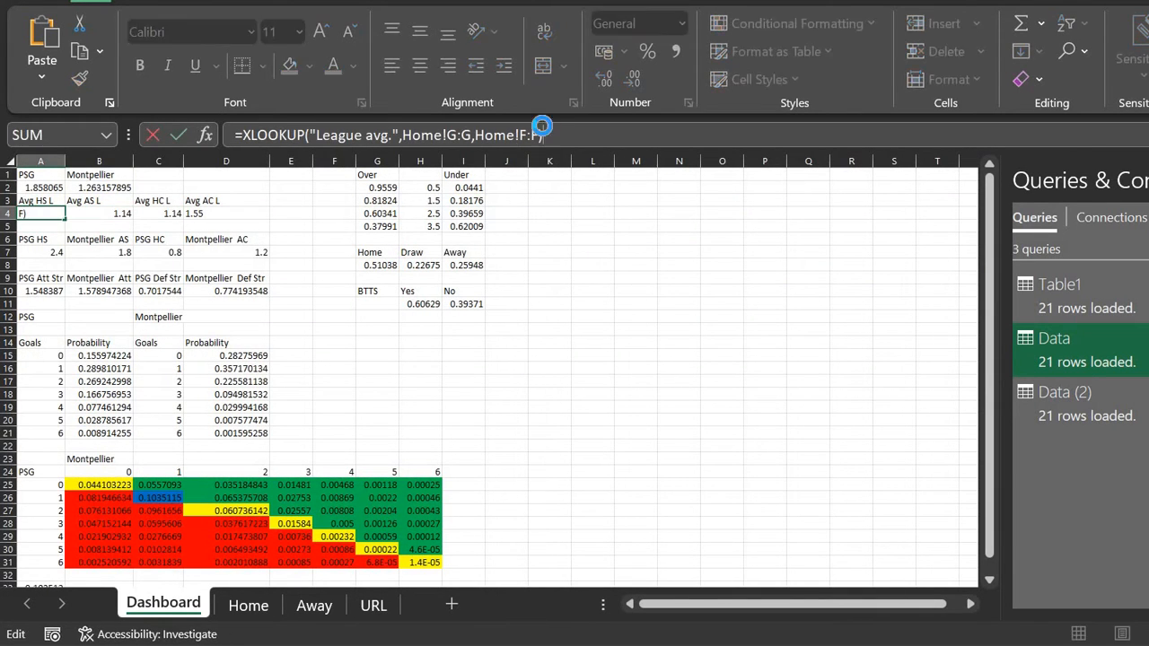
key("Escape")
key("Right")
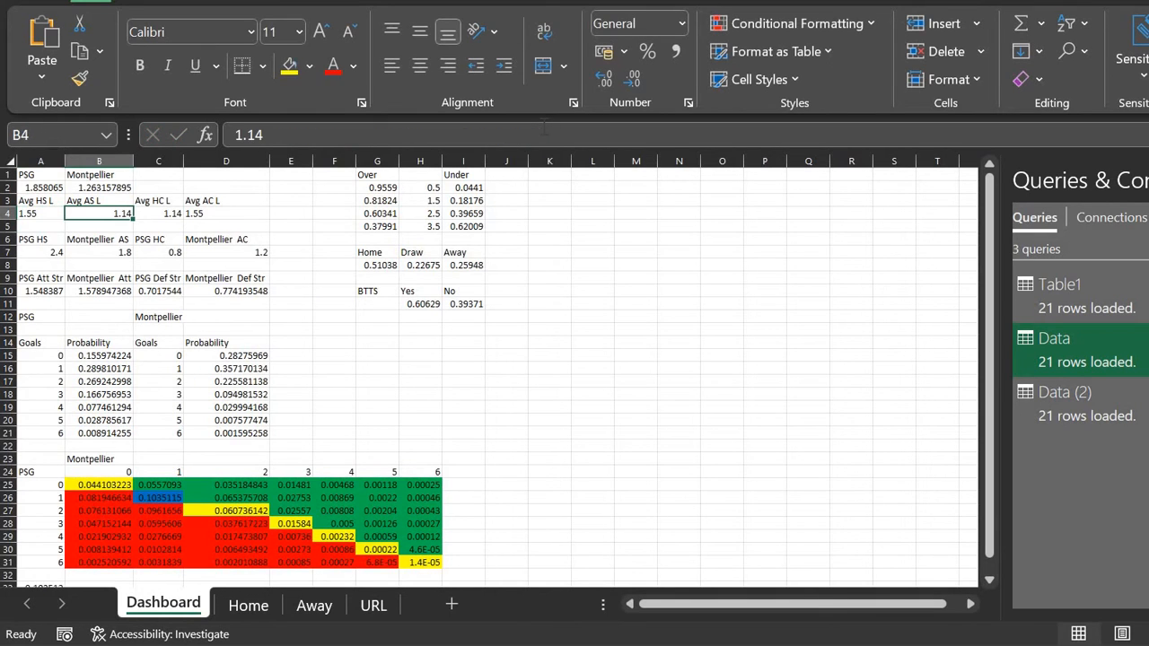
key("F2")
key("ctrl+a")
key("ctrl+v")
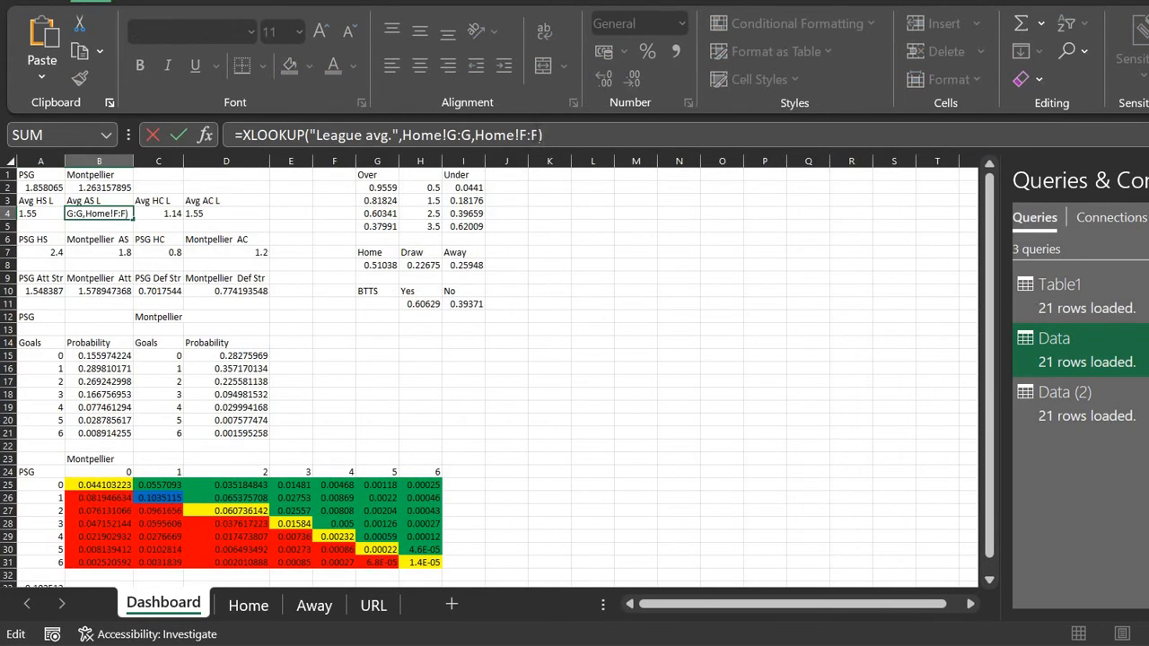
key("Left")
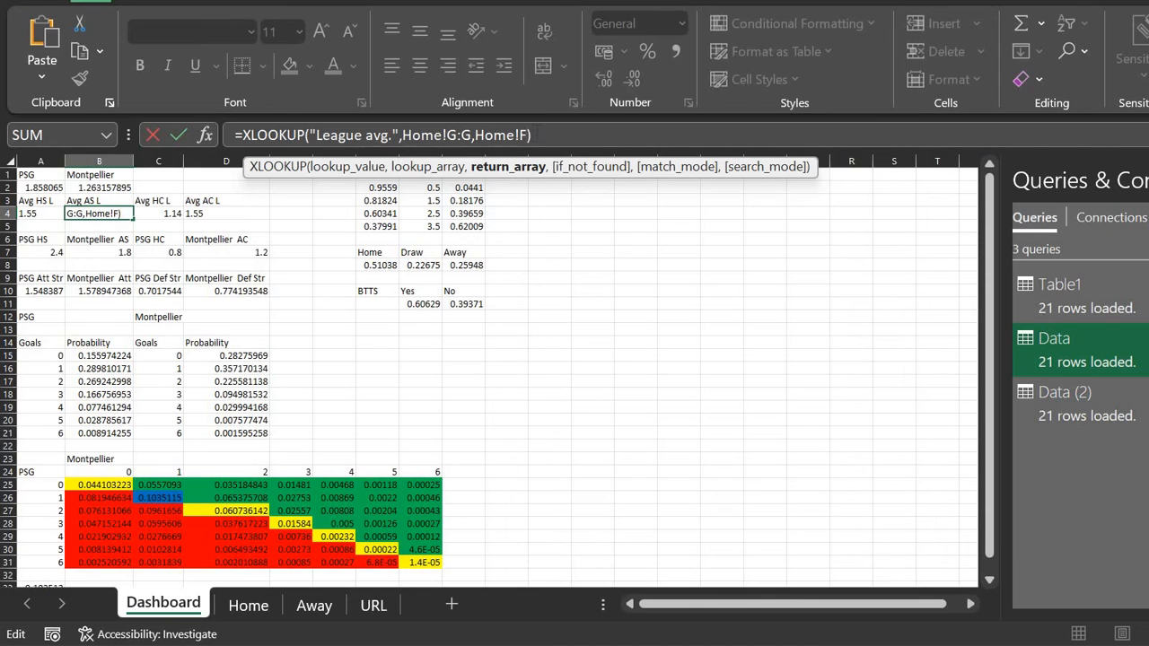
type("H:H")
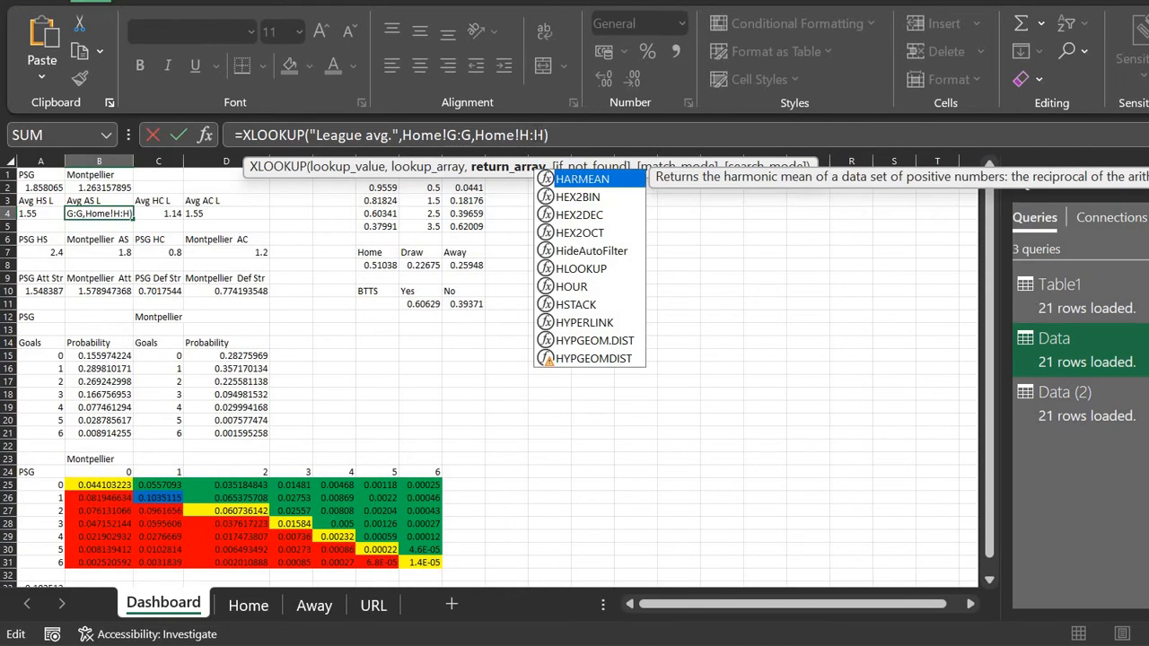
key("Return")
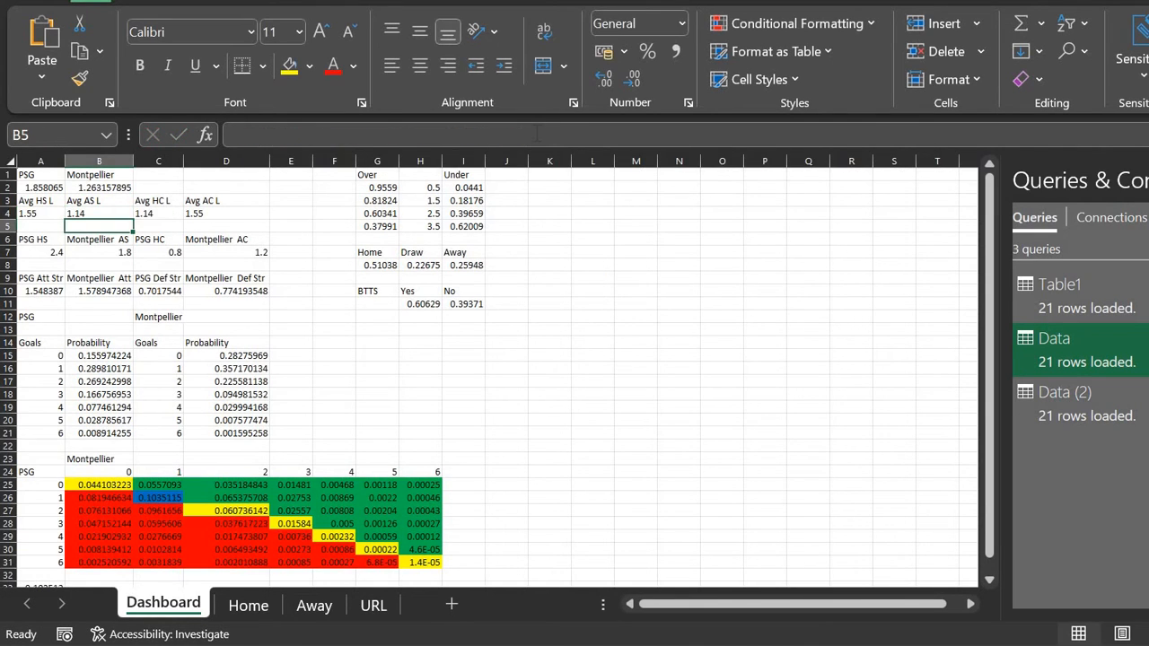
Step: Review the row 4 averages and copy the Avg HS L XLOOKUP formula
key("Up")
key("Right")
key("Right")
key("Left")
key("Left")
key("Left")
key("Down")
key("Down")
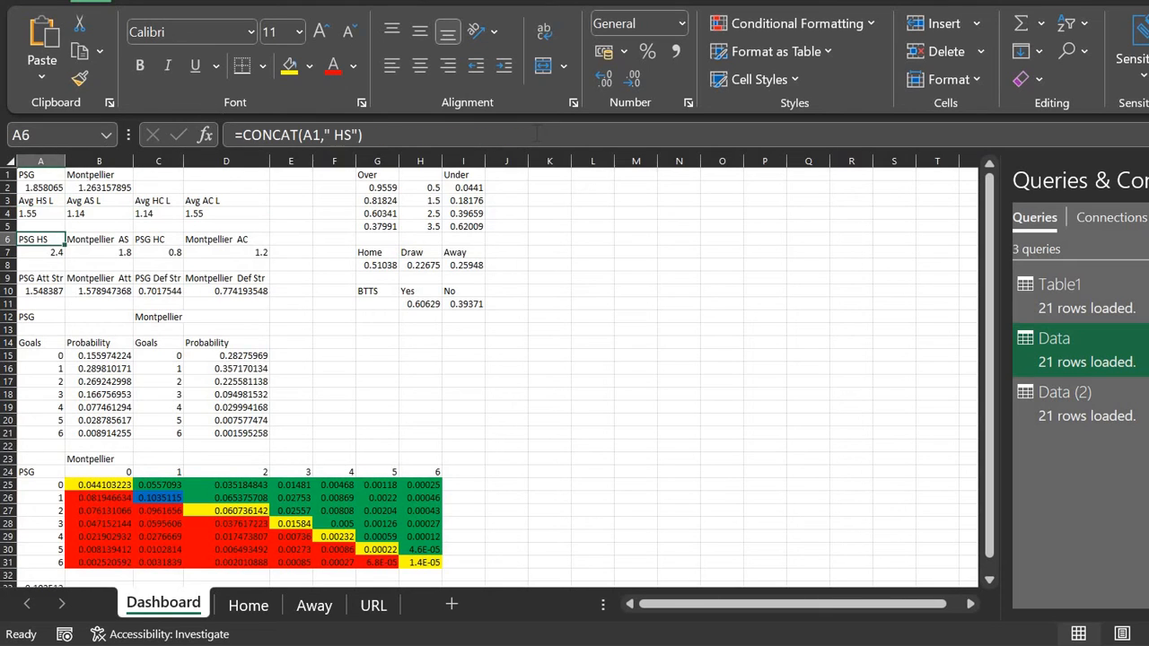
key("Up")
key("Up")
key("Down")
key("Down")
key("Up")
key("Up")
left_click(539, 136)
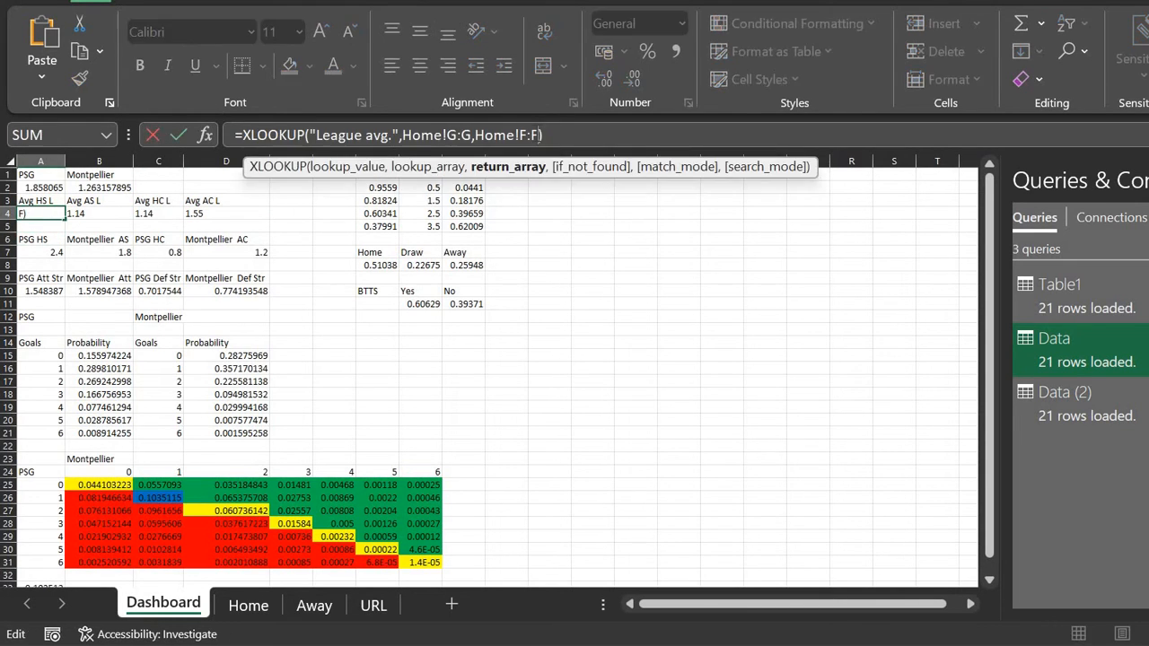
key("ctrl+a")
key("ctrl+c")
key("Return")
Step: Enter =XLOOKUP(A1,Home!G:G,Home!F:F) in A7 to look up the home team
key("Down")
key("Down")
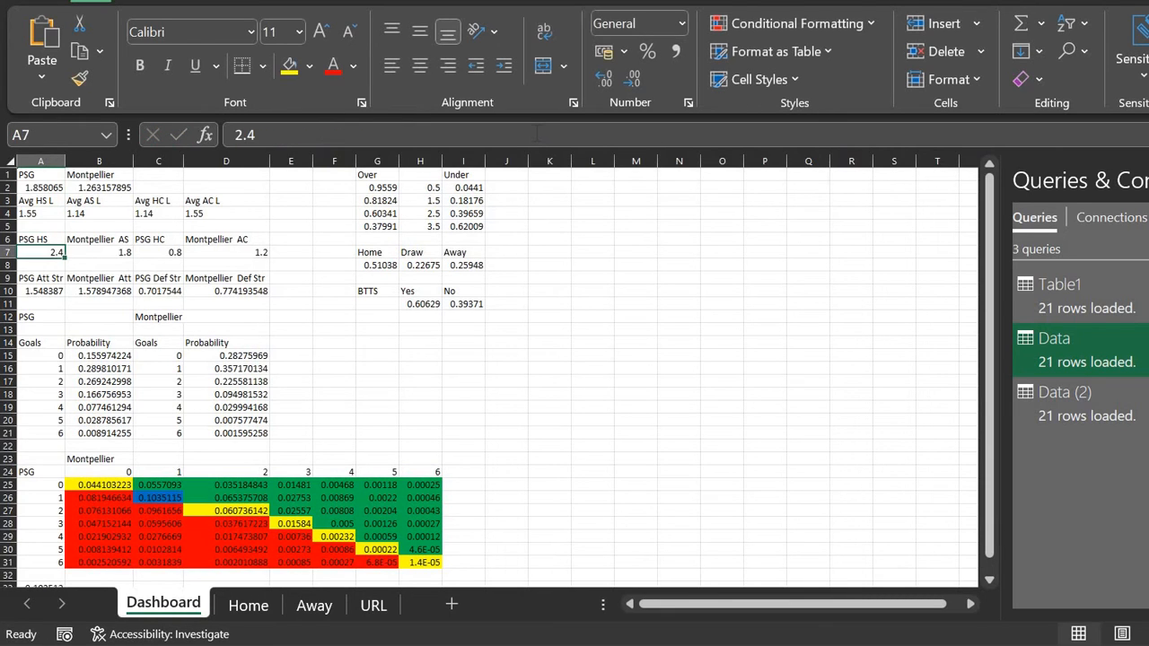
left_click(430, 133)
key("ctrl+a")
key("ctrl+v")
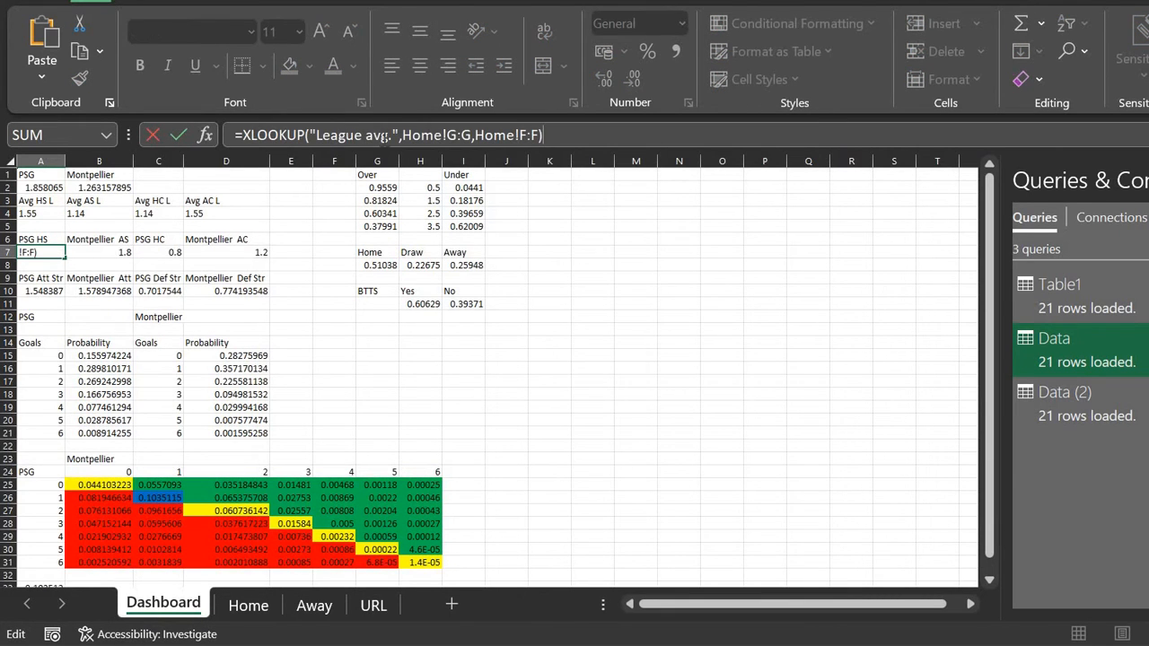
left_click(384, 136)
key("BackSpace")
key("BackSpace")
key("BackSpace")
key("BackSpace")
key("BackSpace")
key("BackSpace")
key("BackSpace")
key("BackSpace")
key("BackSpace")
key("BackSpace")
key("BackSpace")
key("BackSpace")
left_click(44, 175)
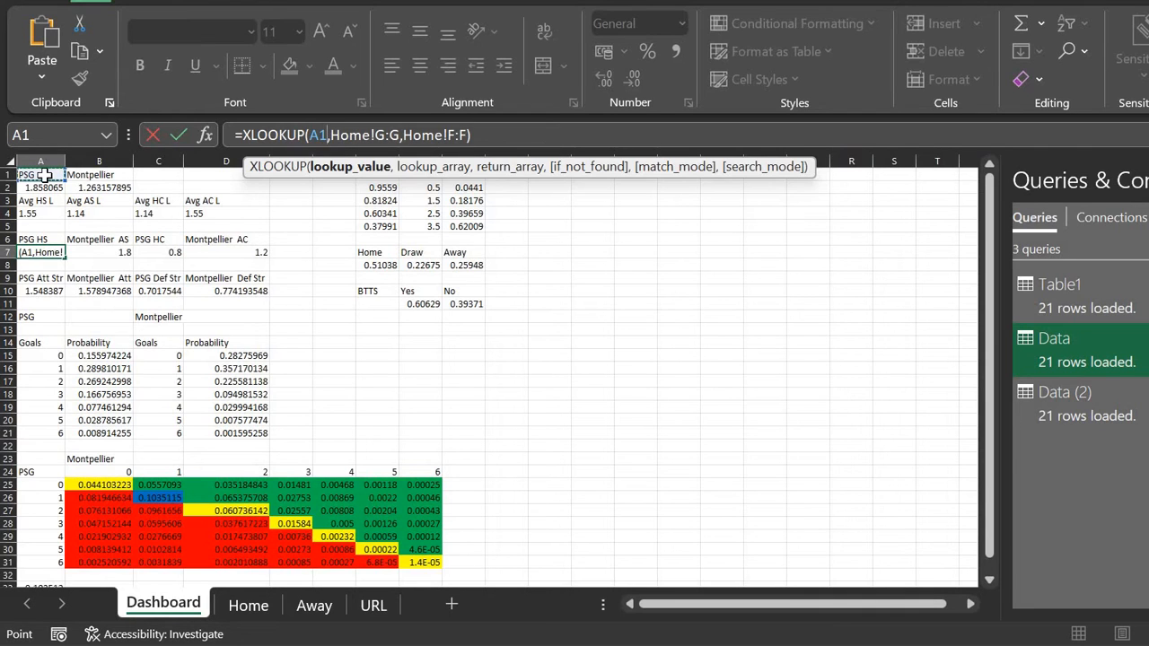
key("ctrl+Return")
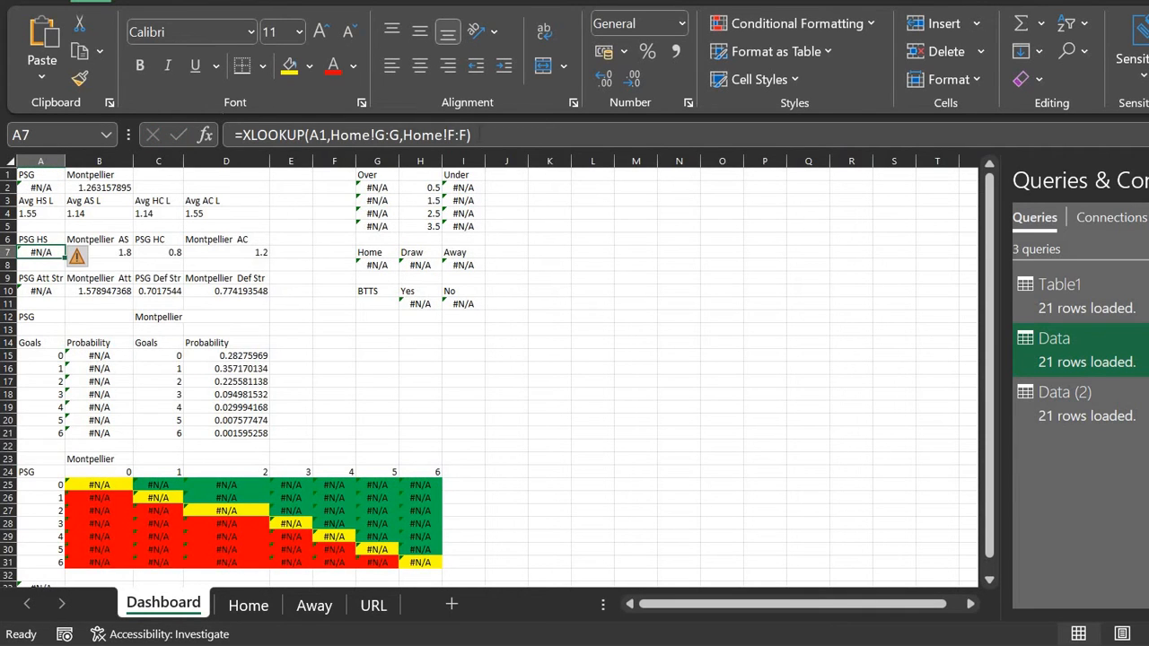
left_click(474, 134)
key("Escape")
Step: Rename the home team in A1 from PSG to 'Paris SG' to match the Home sheet
left_click(231, 623)
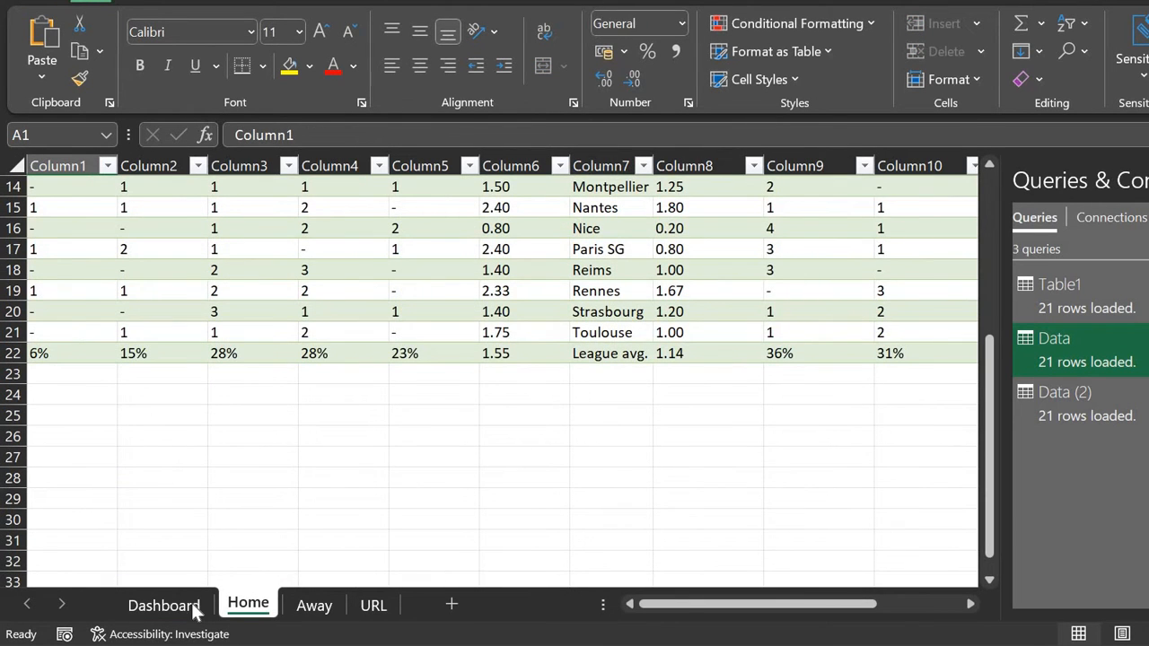
left_click(164, 606)
left_click(47, 174)
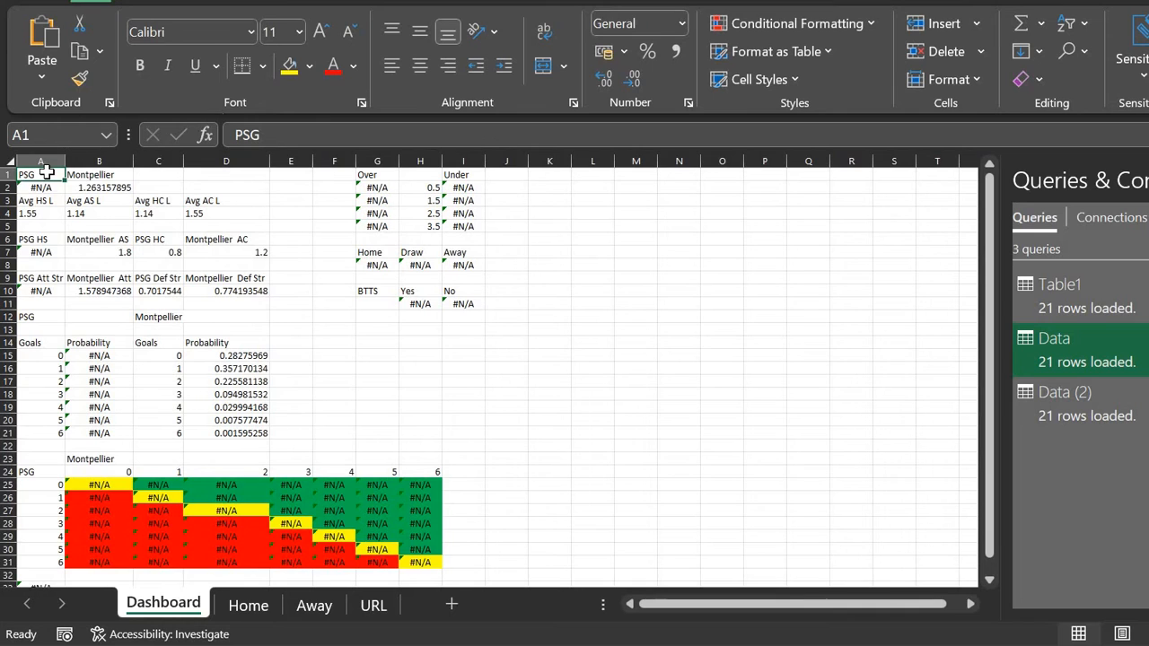
type("Paris SG")
key("Return")
left_click(46, 174)
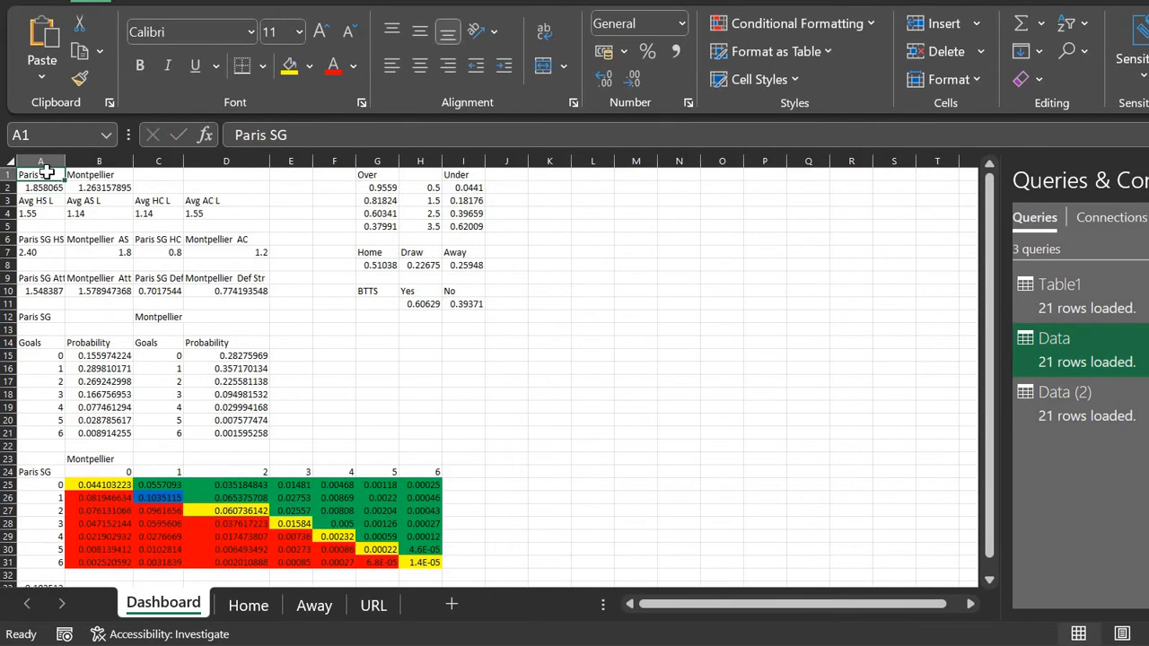
key("Down")
key("Down")
key("Down")
key("Down")
key("Down")
key("Down")
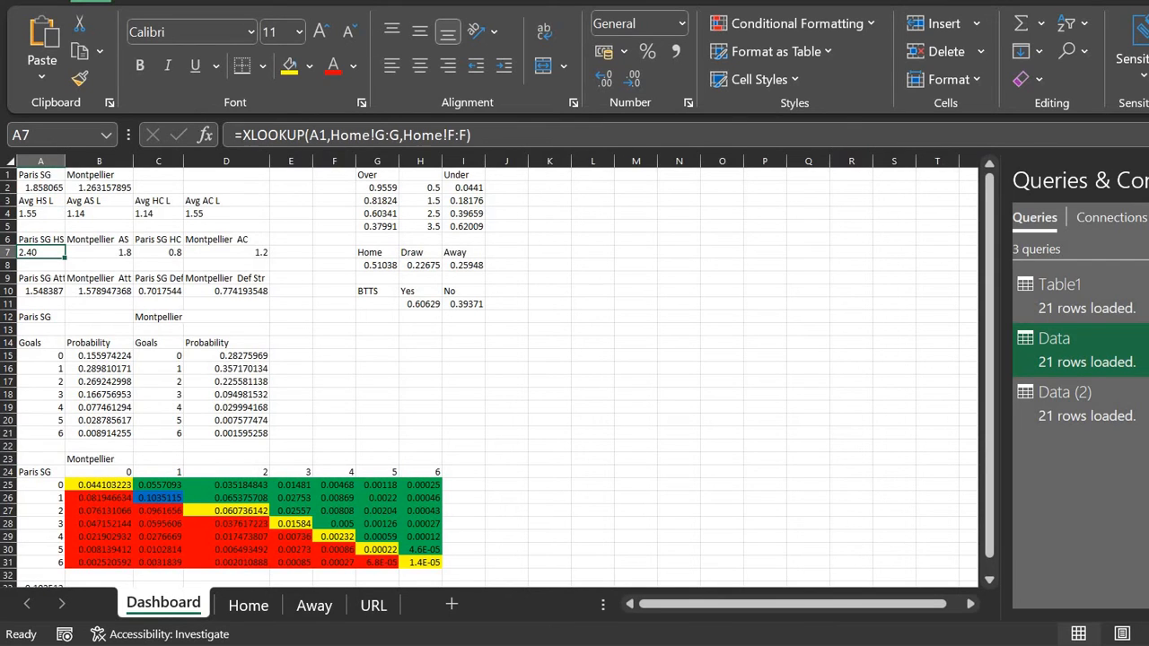
Step: Copy A7's lookup formula, briefly trying it in C7 before abandoning that edit
left_click(274, 135)
key("ctrl+a")
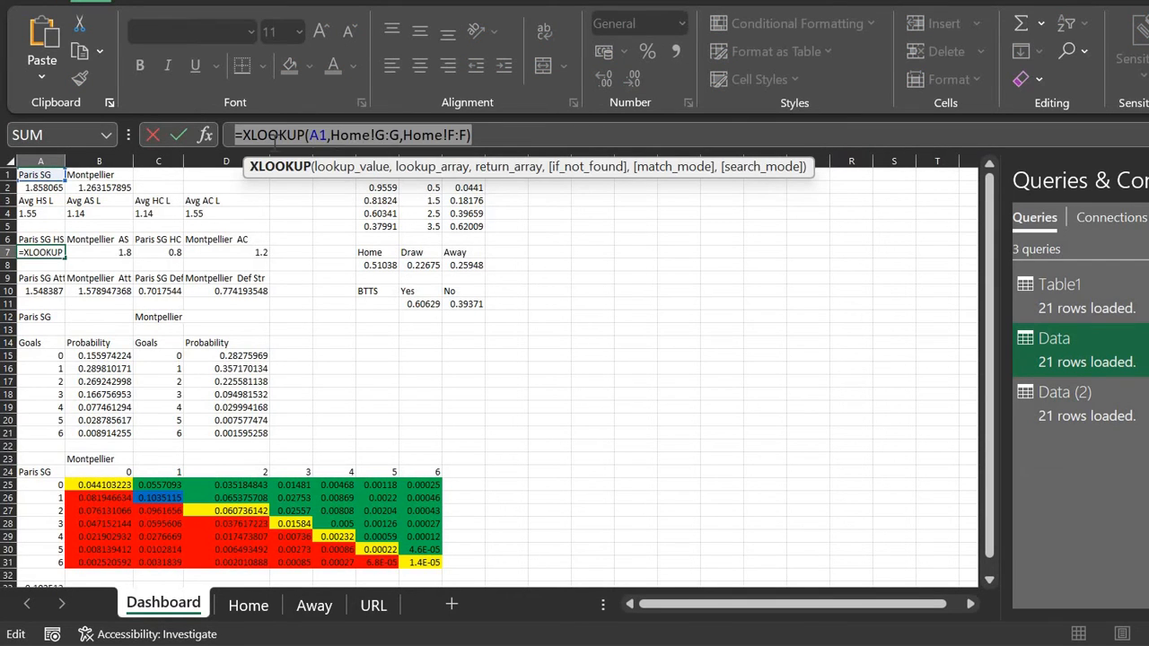
key("Escape")
key("Right")
key("Right")
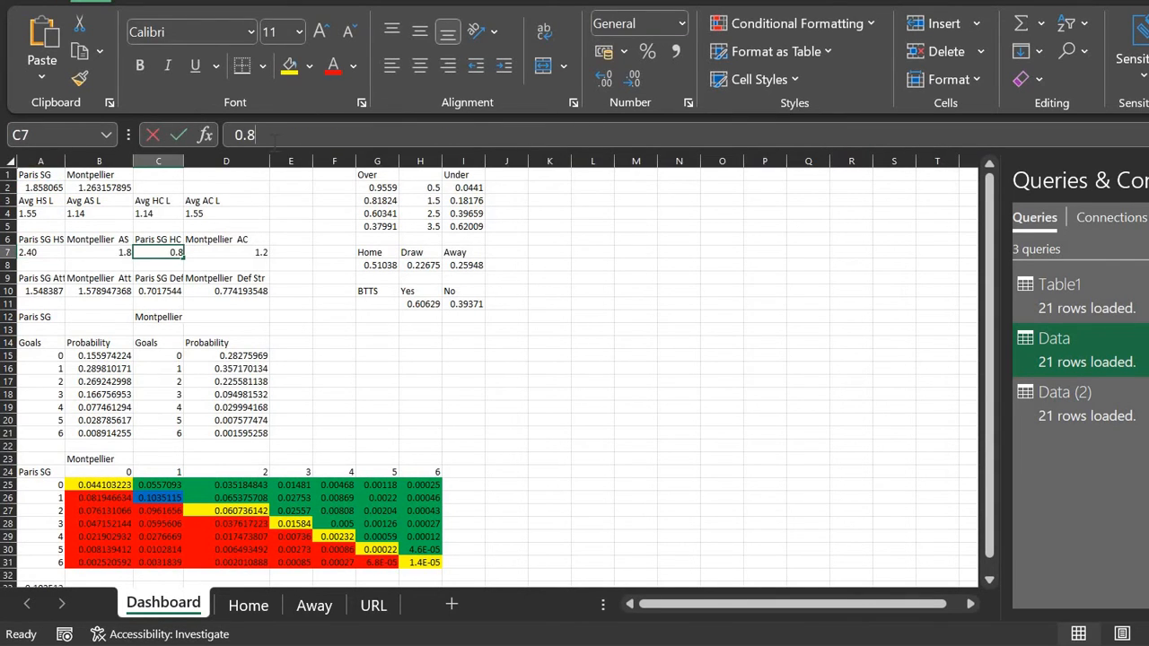
left_click(274, 136)
key("ctrl+a")
key("ctrl+v")
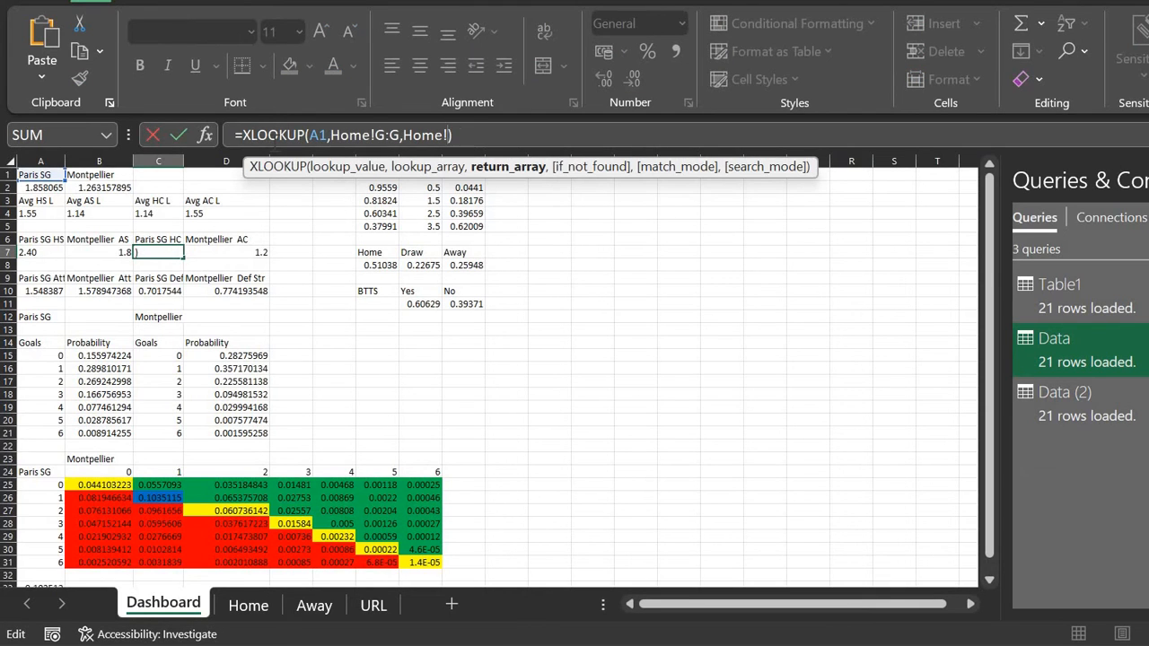
type("H:H")
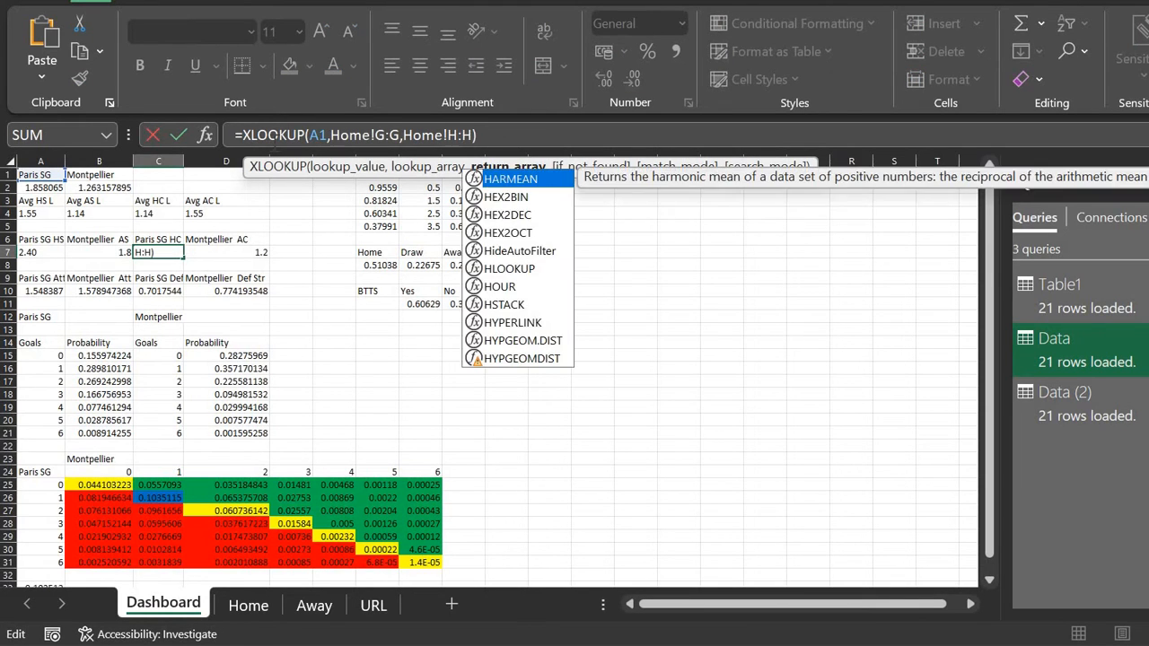
key("Escape")
key("Left")
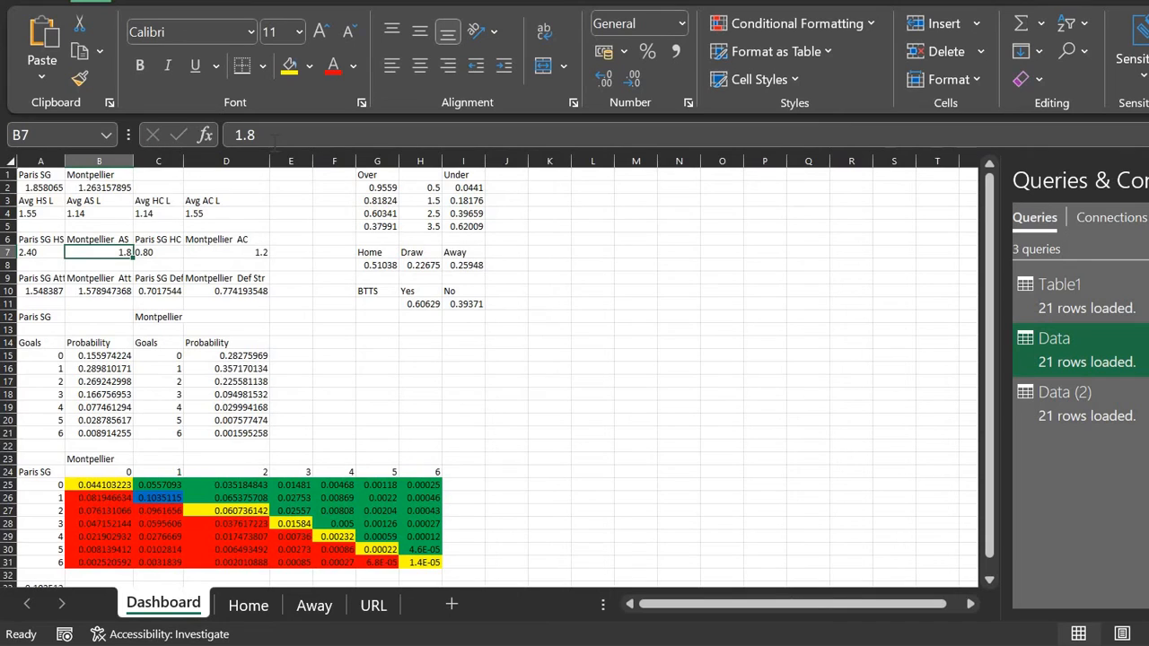
Step: Enter =XLOOKUP(B1,Away!G:G,Away!F:F) in B7 for the away team
left_click(275, 135)
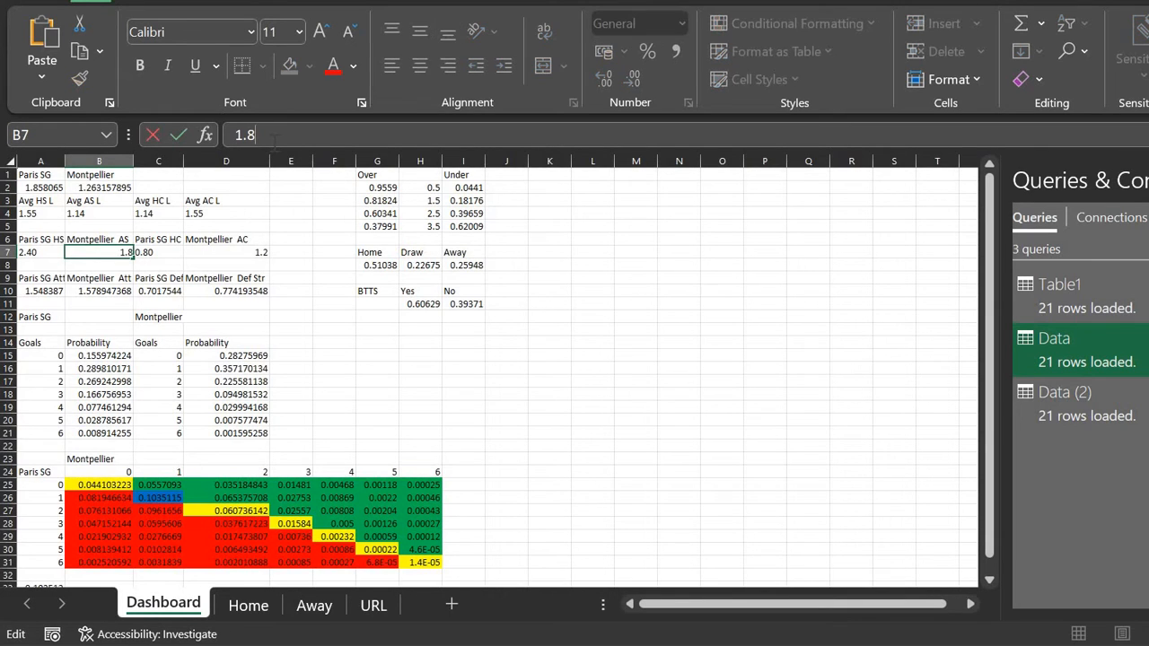
key("ctrl+a")
key("ctrl+v")
left_click(275, 136)
key("BackSpace")
type("B")
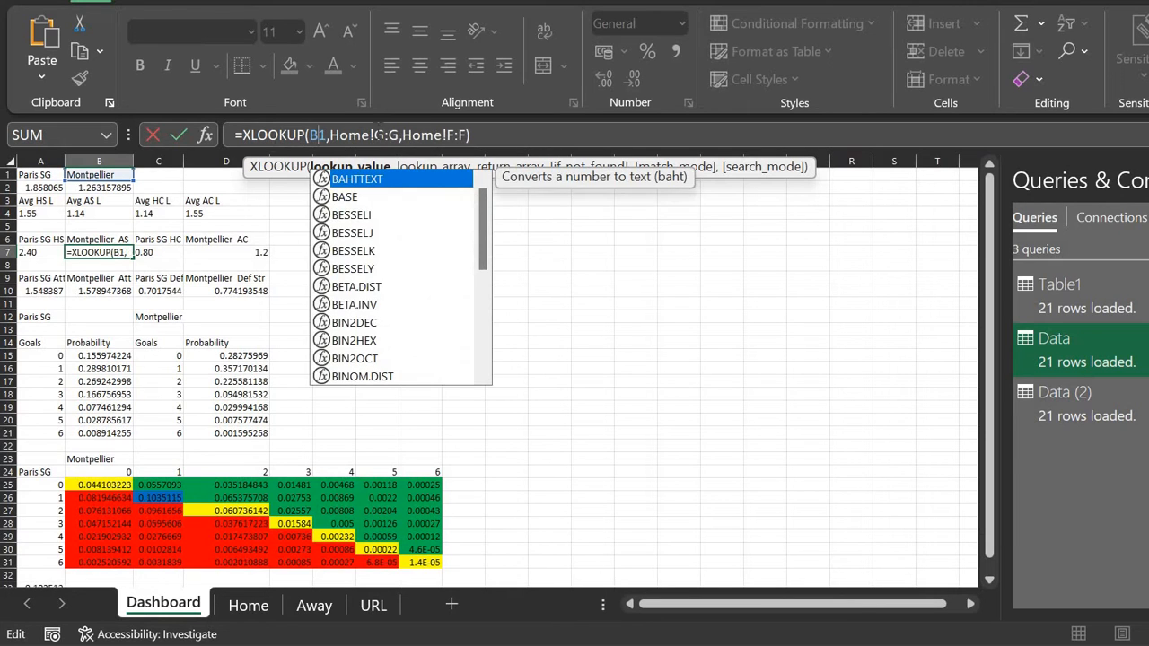
left_click(368, 135)
key("BackSpace")
key("BackSpace")
key("BackSpace")
key("BackSpace")
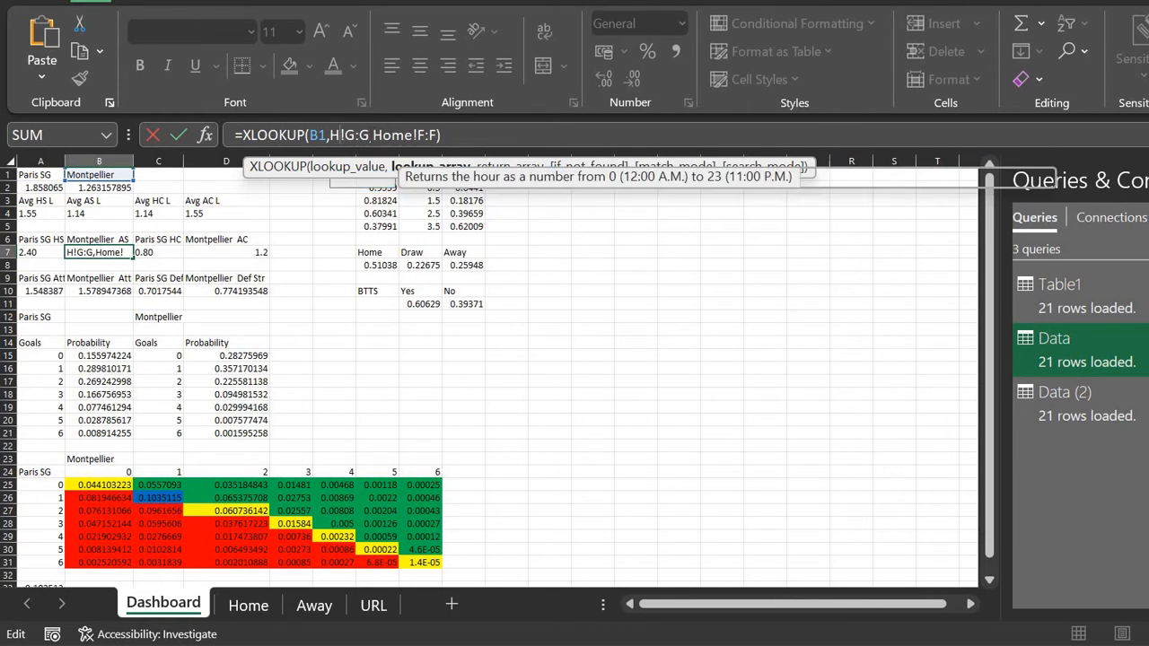
type("Away")
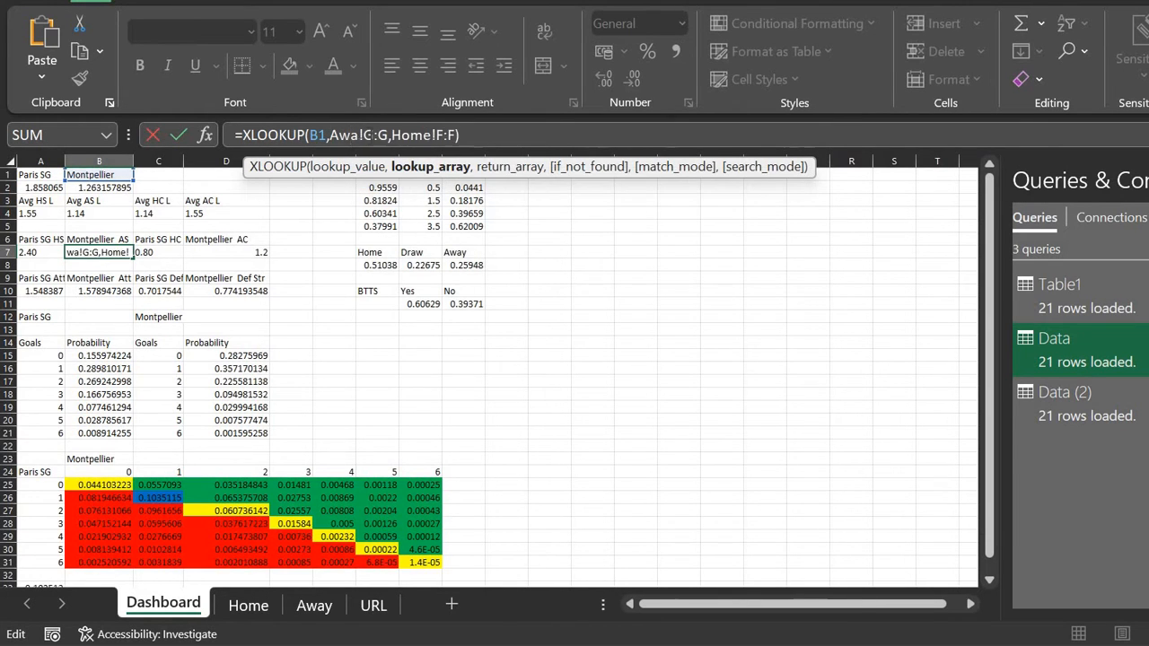
left_click(438, 135)
key("BackSpace")
key("BackSpace")
key("BackSpace")
key("BackSpace")
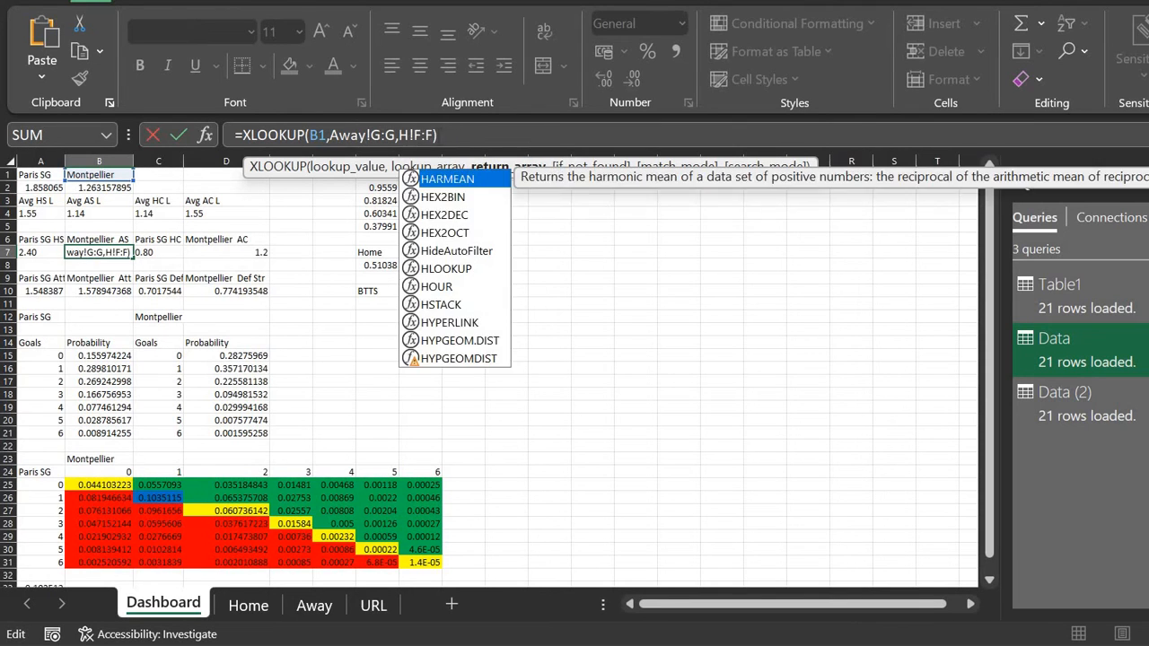
type("Away")
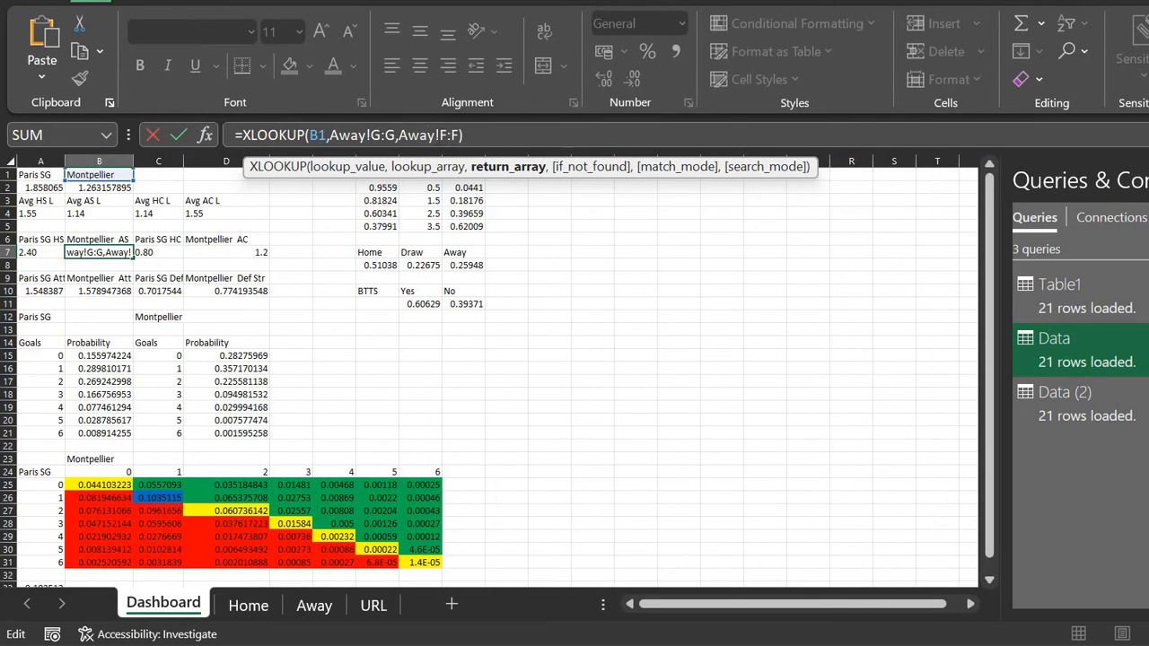
key("Return")
key("Up")
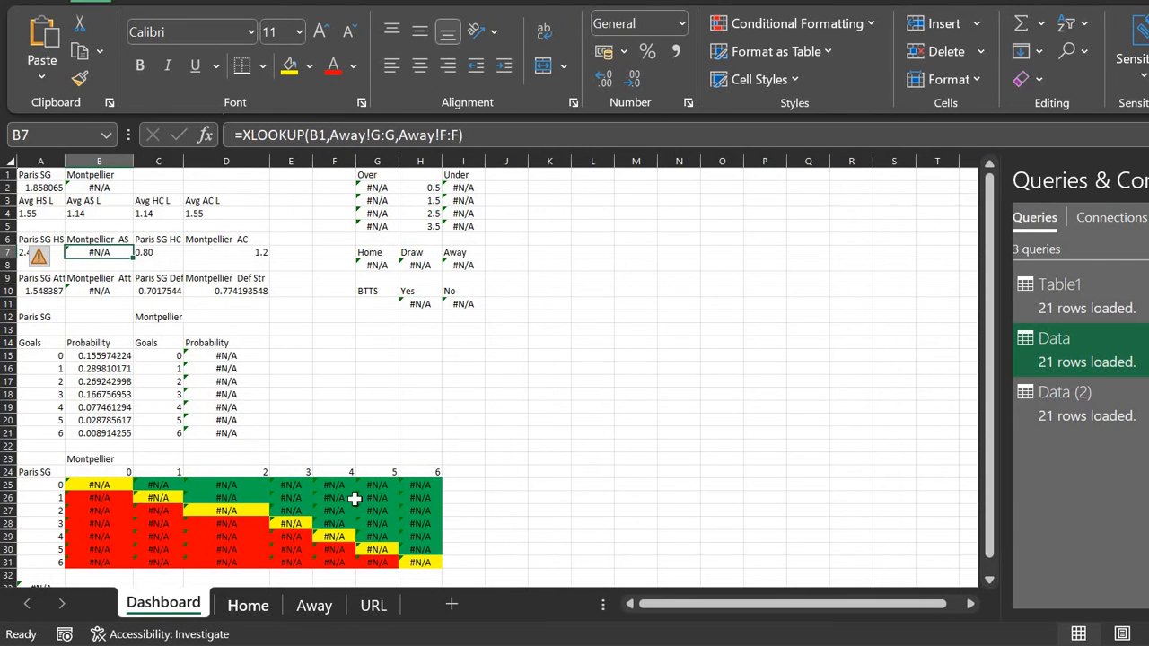
Step: Copy the Montpellier name from the Home sheet and re-enter it in B1
left_click(235, 605)
scroll(635, 276, "up", 1)
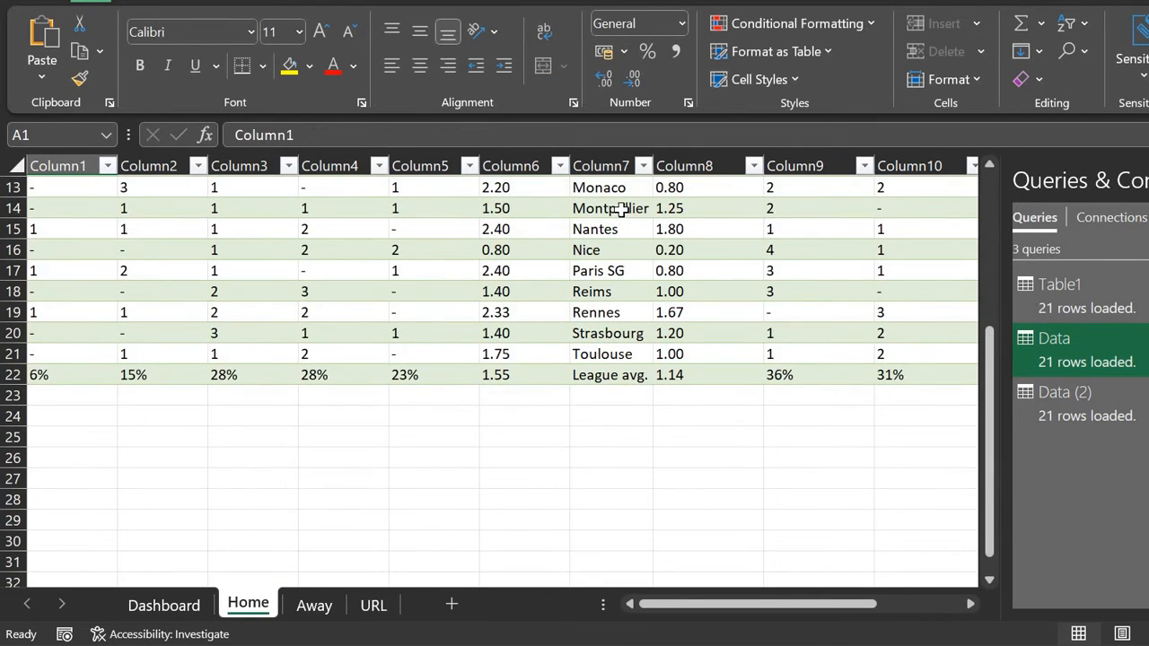
left_click(619, 209)
left_click(458, 135)
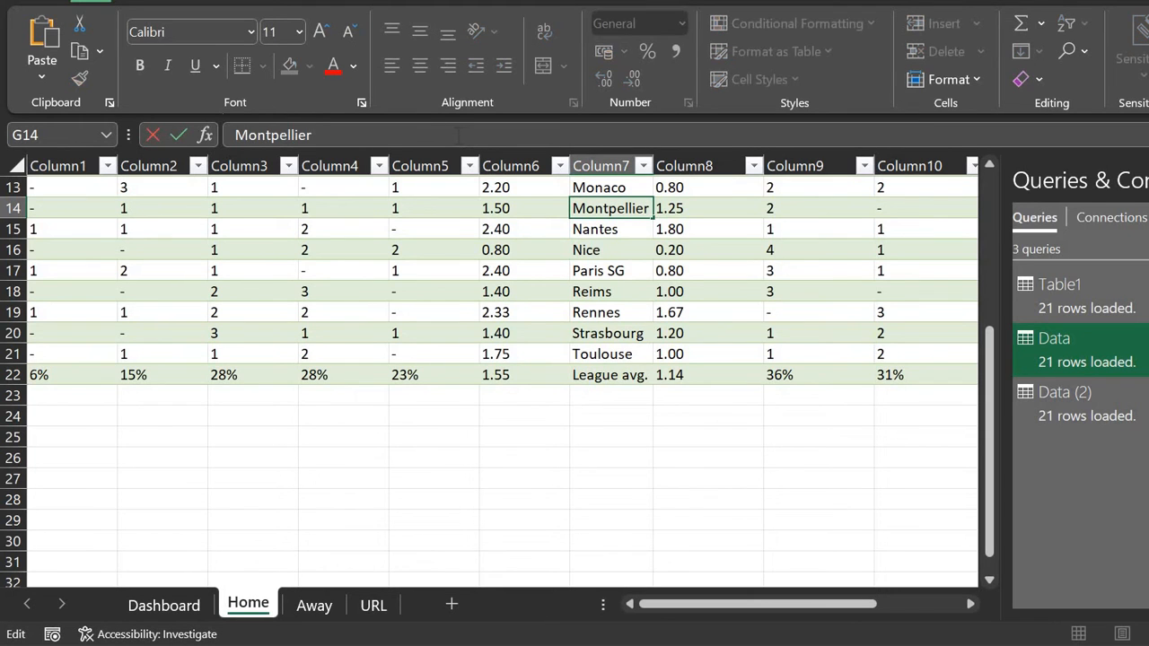
double_click(458, 134)
key("Return")
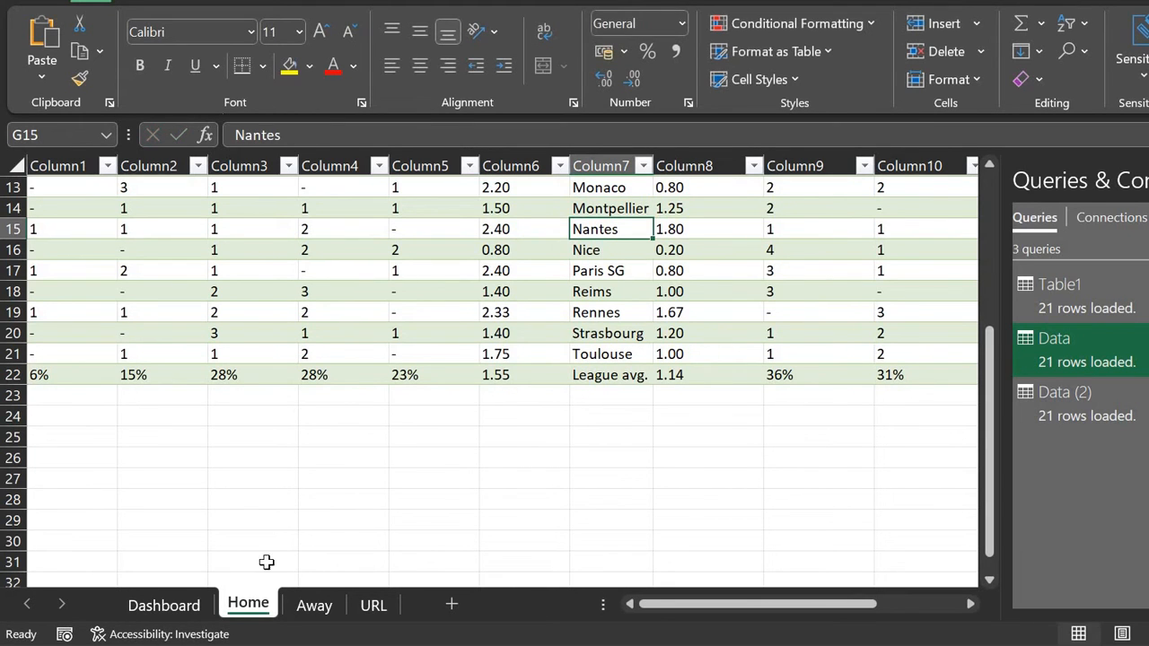
left_click(190, 605)
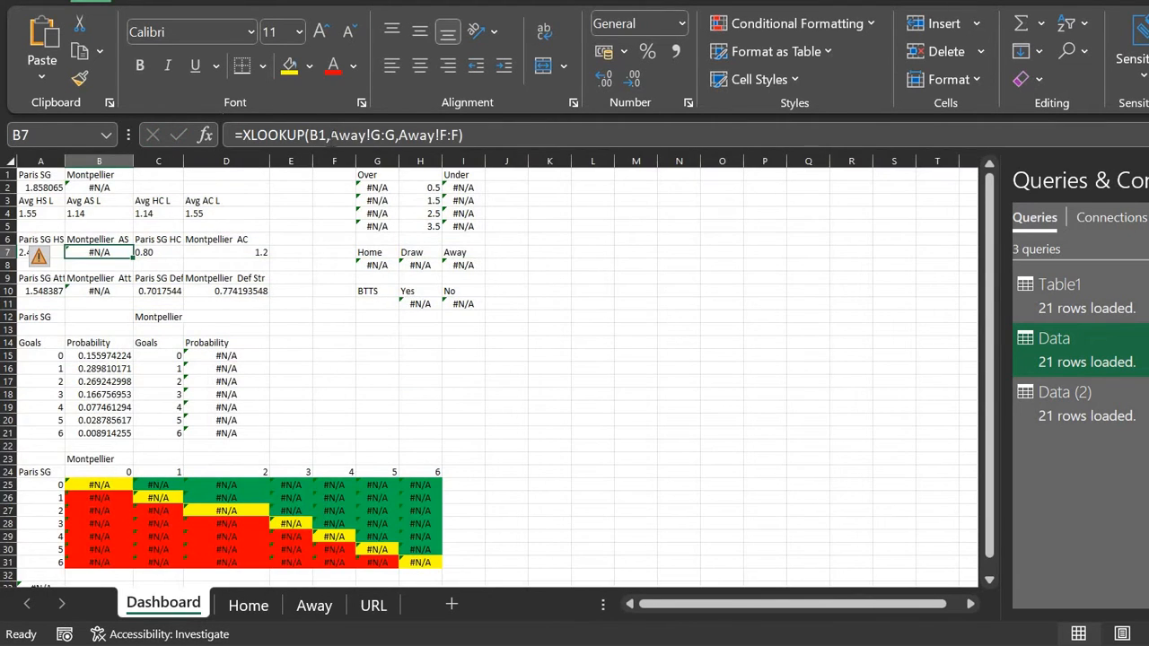
left_click(112, 174)
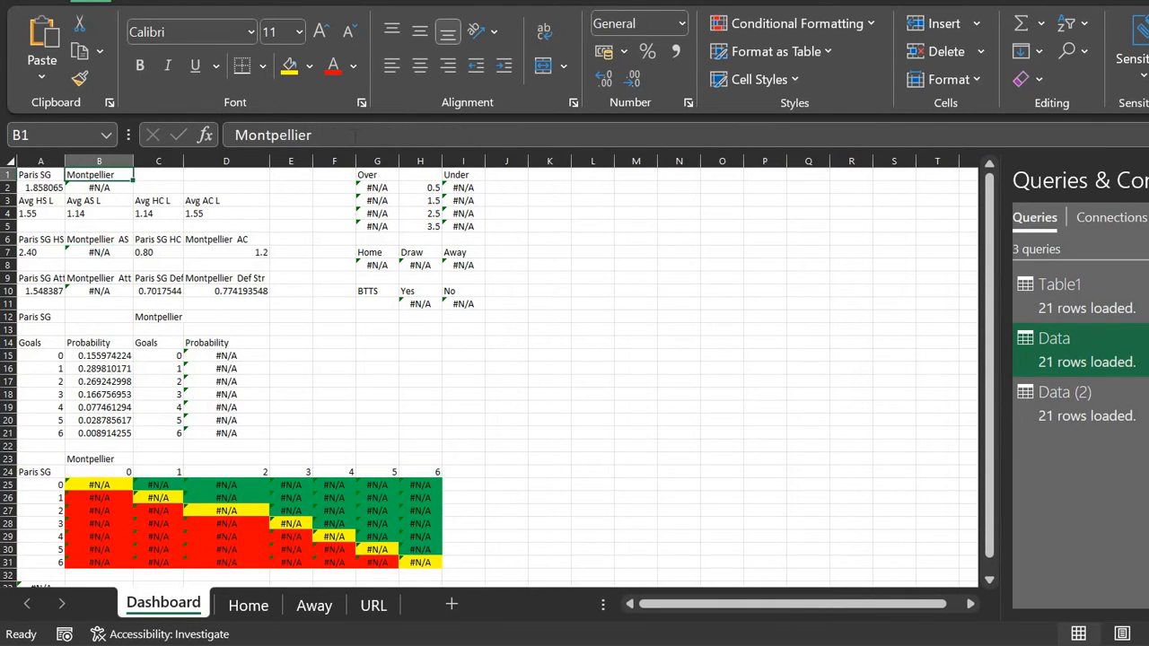
left_click(356, 135)
double_click(356, 135)
left_click(356, 134)
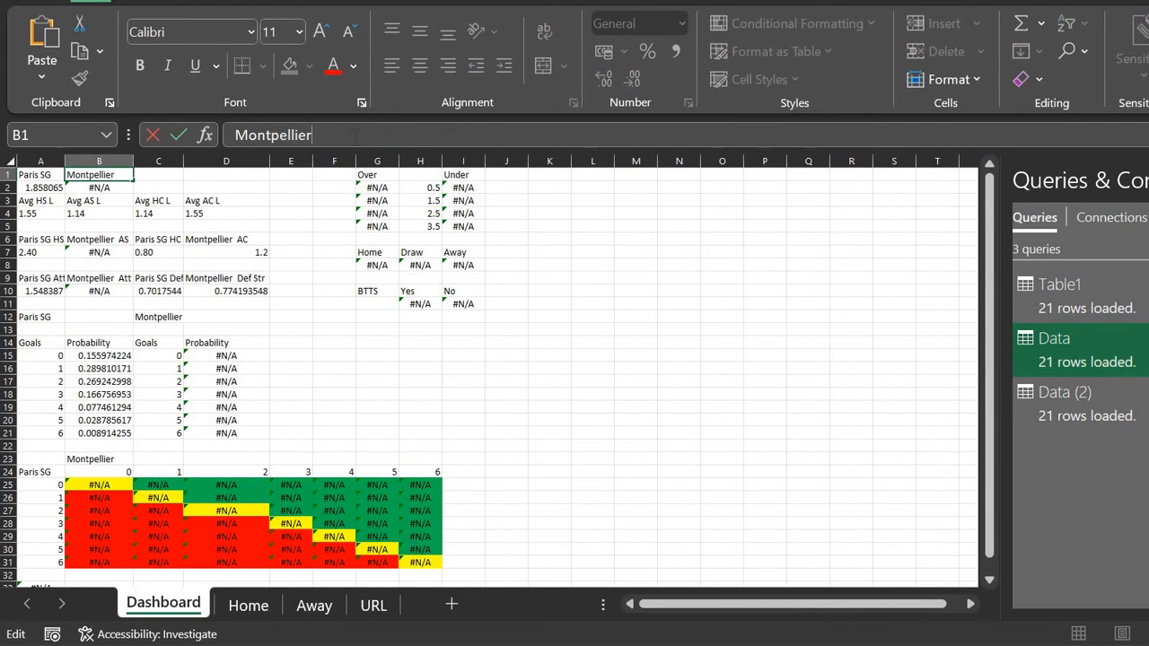
key("Return")
key("Down")
key("Down")
key("Down")
key("Down")
key("Down")
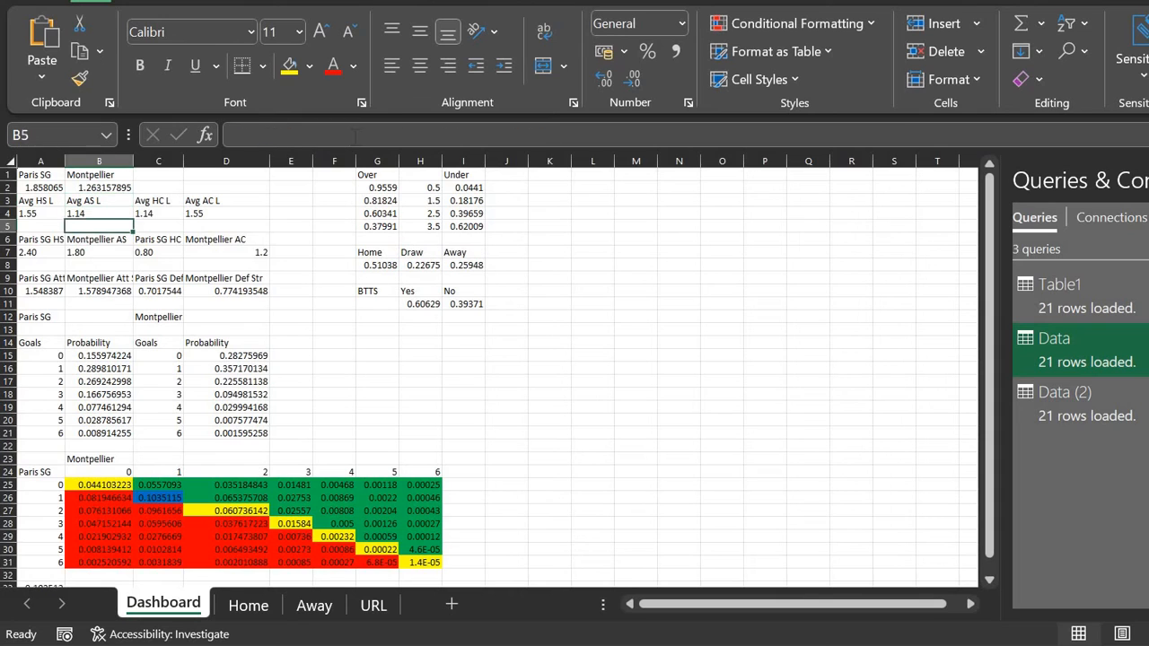
Step: Enter =XLOOKUP(B1,Away!G:G,Away!H:H) in D7, returning 1.20
key("Left")
key("Right")
left_click(355, 135)
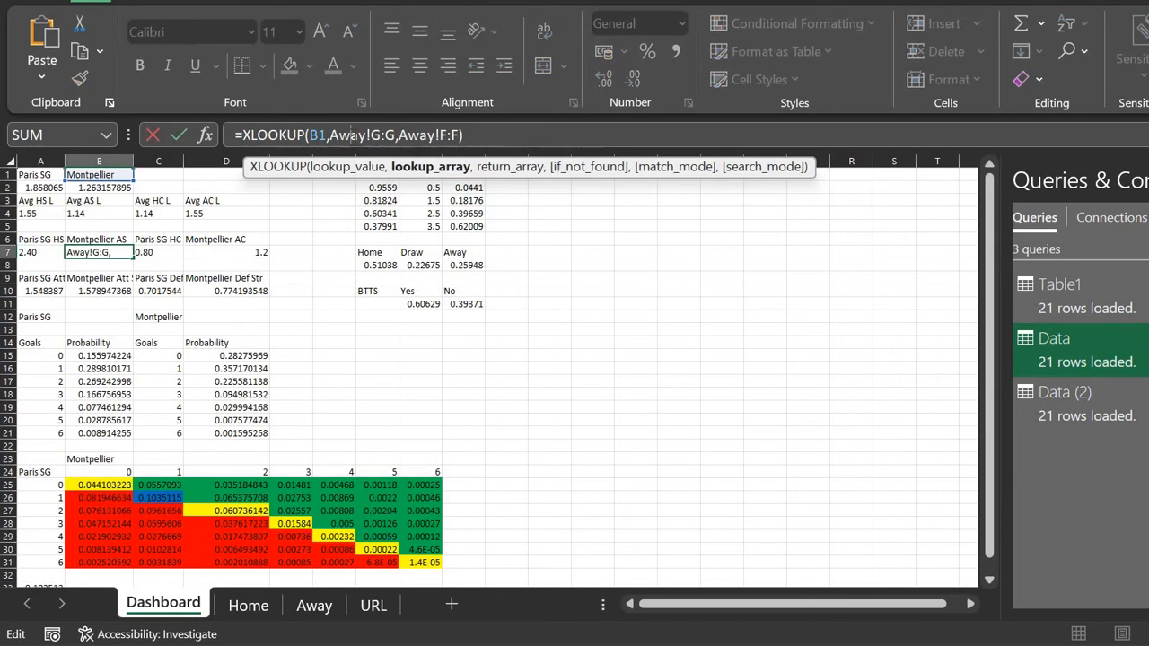
key("Tab")
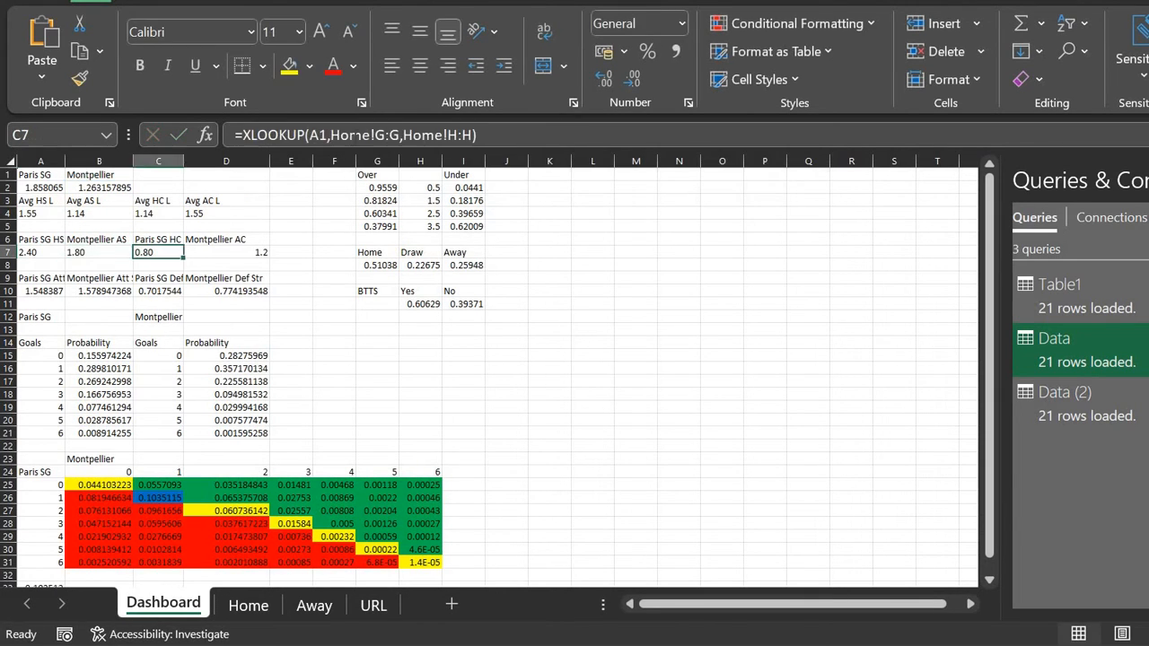
key("Tab")
key("ctrl+a")
type("=XLOOKUP(B1,Away!G:G,Away!F:F)")
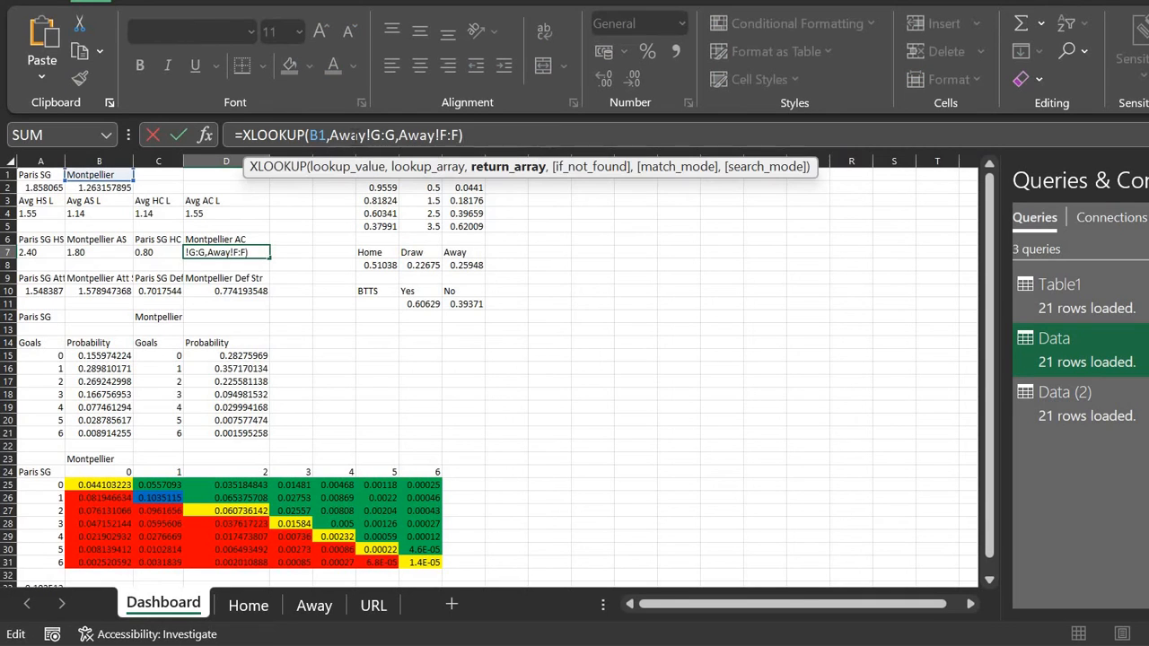
type("H")
key("Return")
key("Up")
Step: Re-enter and confirm the A10 and B10 attack-strength formulas
key("Left")
key("Left")
key("Left")
key("Right")
key("Right")
key("Left")
key("Left")
key("Down")
key("Down")
key("Down")
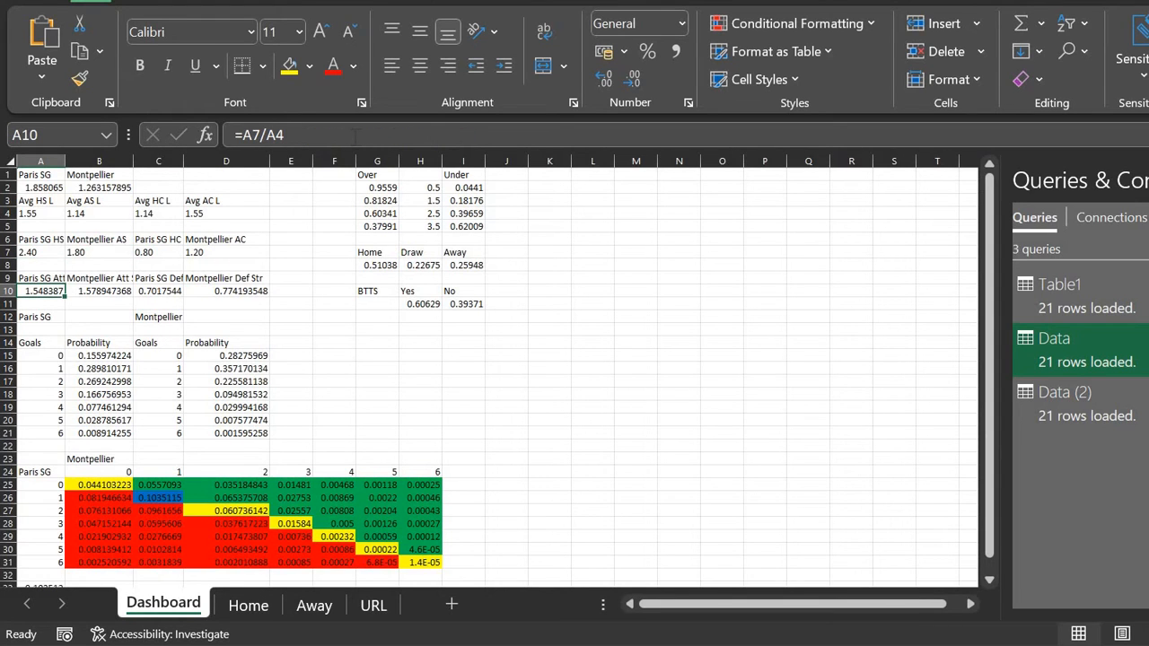
key("F2")
key("Return")
key("Up")
key("Right")
key("F2")
key("ctrl+Return")
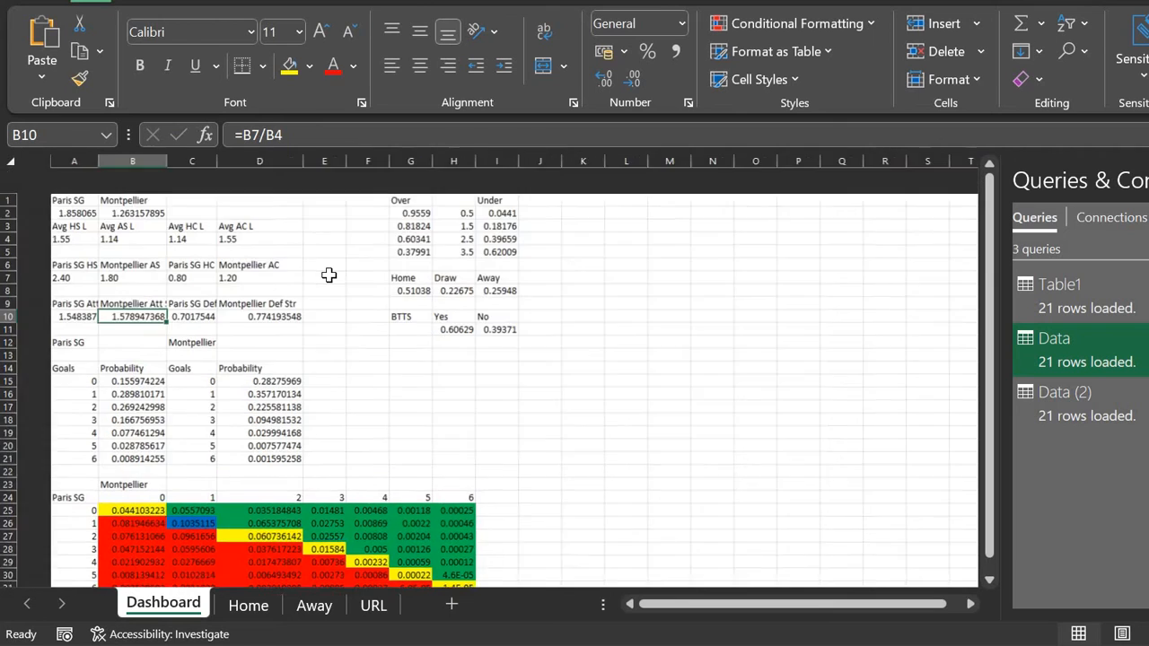
key("ctrl+Home")
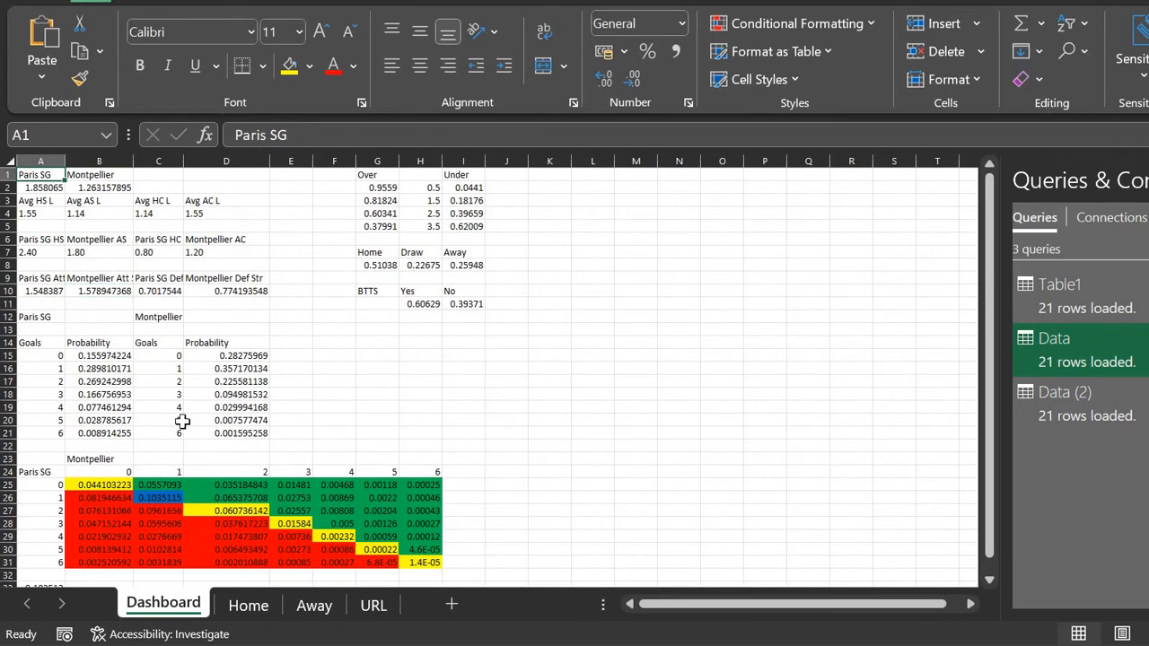
Step: On the URL sheet, enter the heading 'Leagues' in cell H1
left_click(251, 610)
left_click(371, 605)
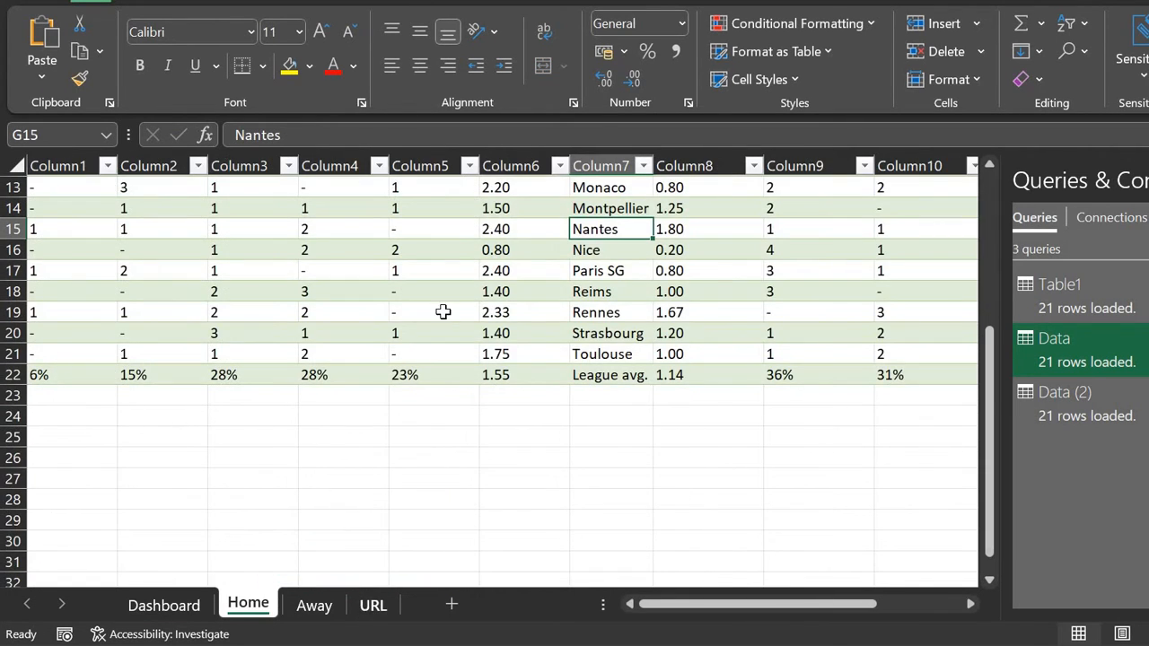
left_click(568, 183)
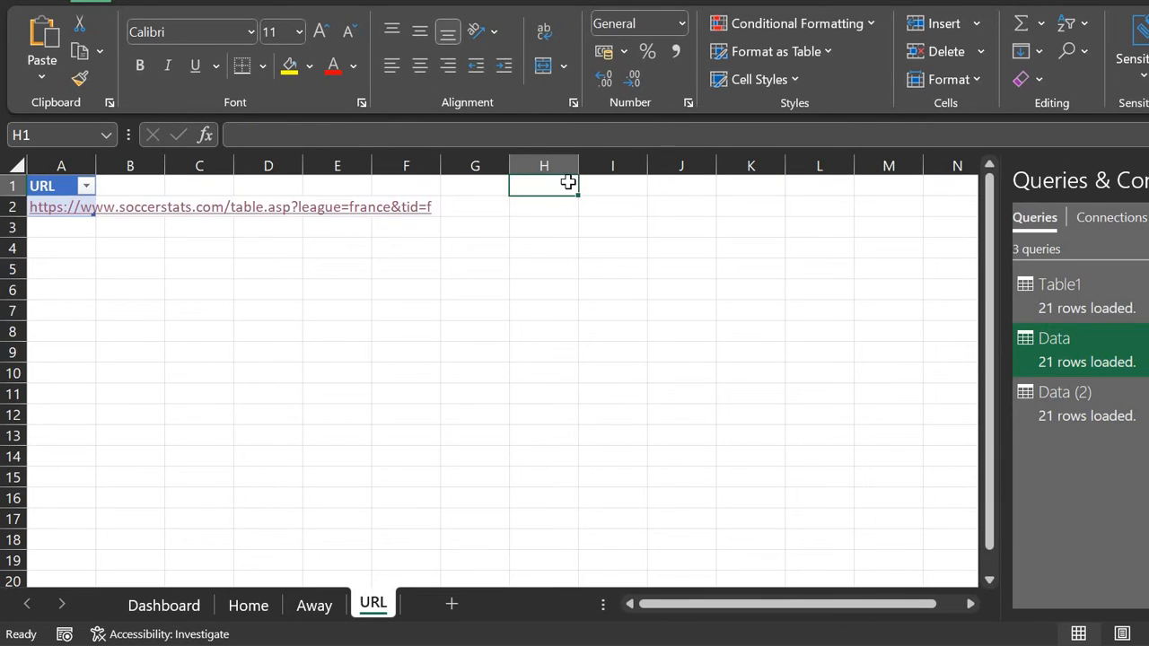
type("L")
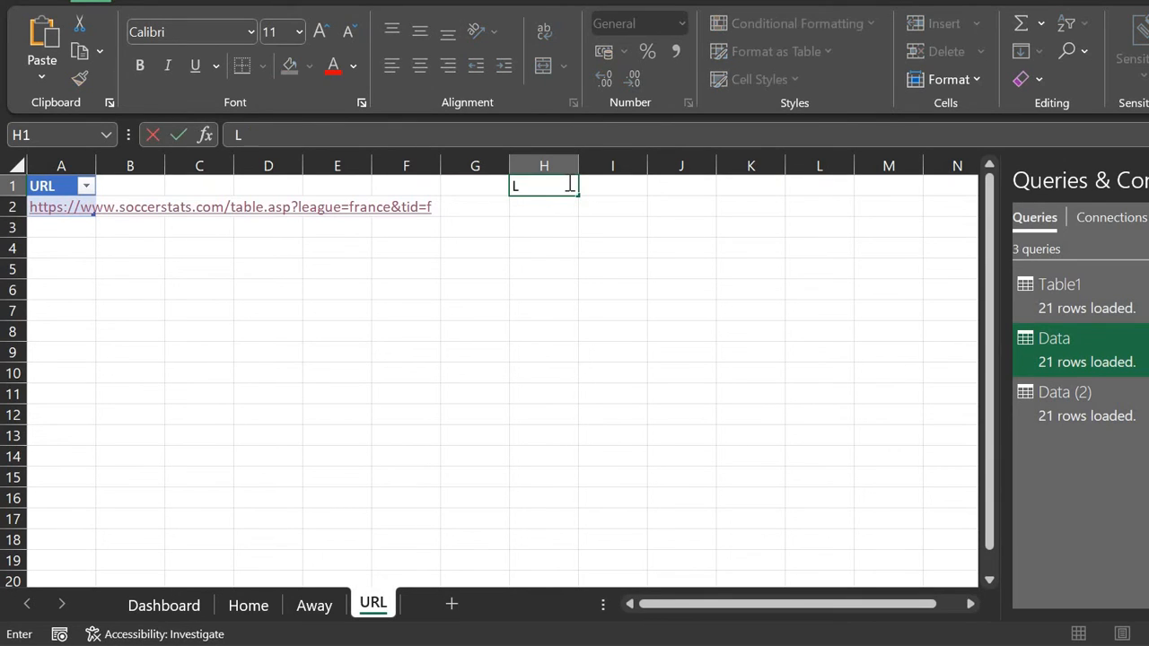
type("eagues")
key("Return")
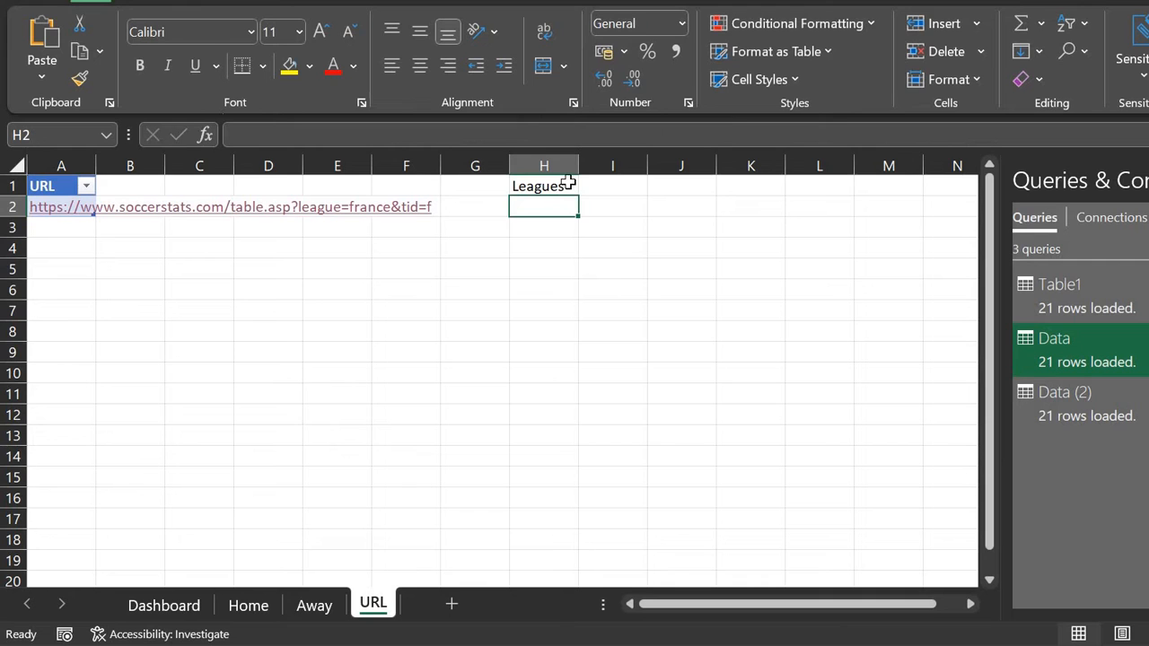
Step: List england, france, germany, italy and spain down H2:H6
key("alt+Tab")
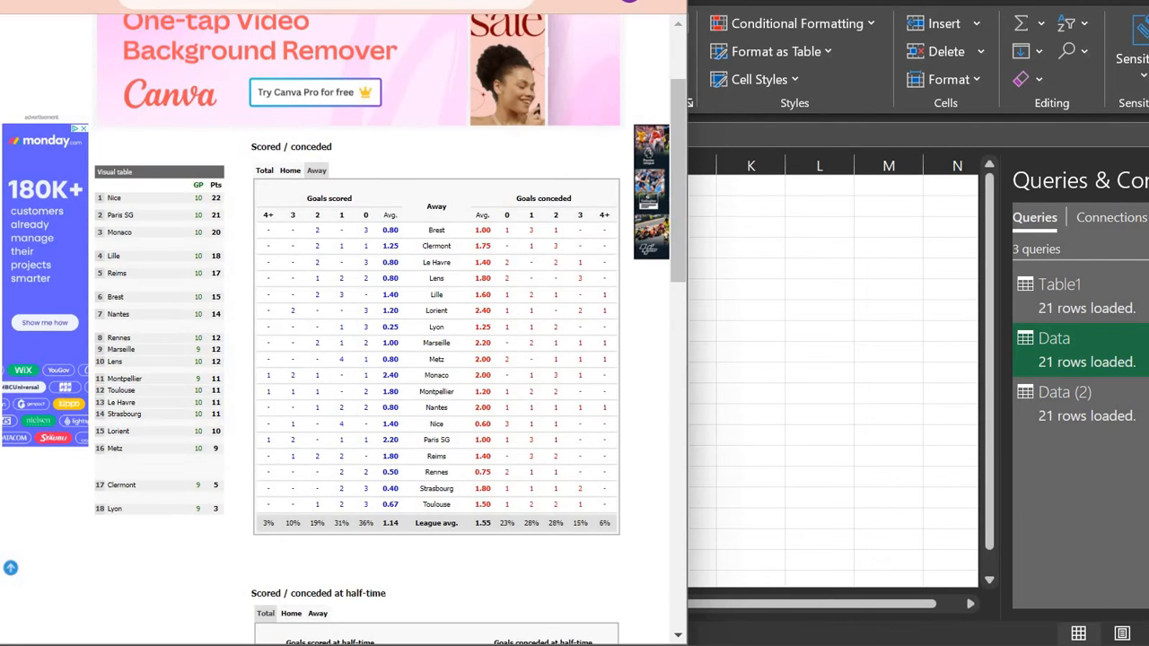
key("alt+Tab")
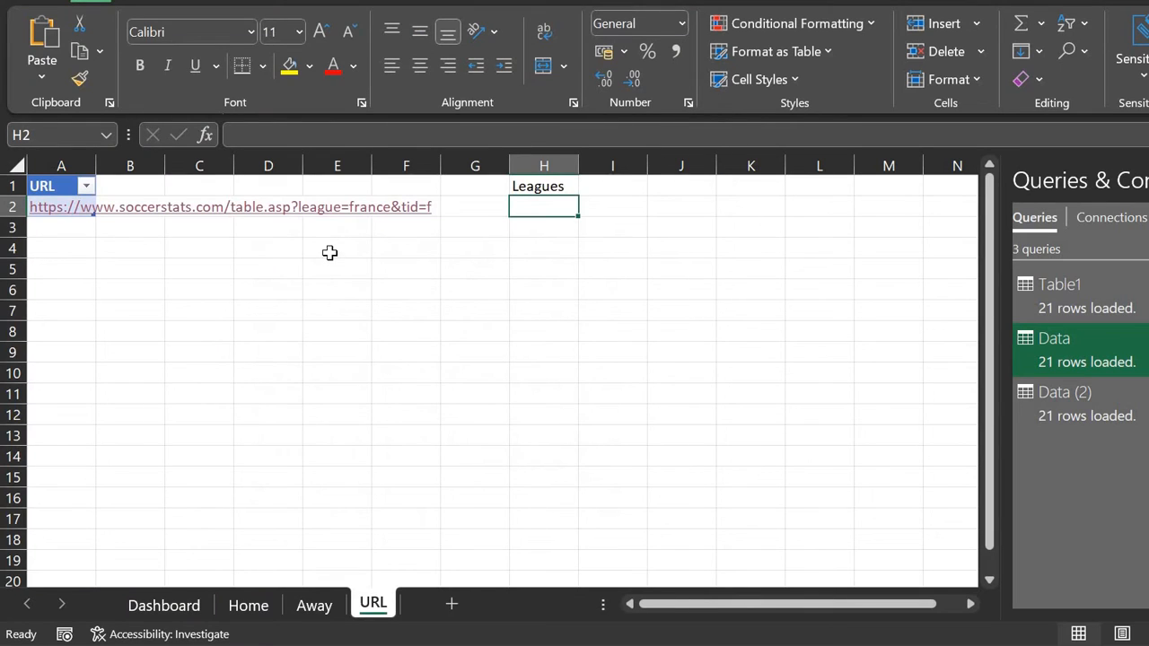
key("Left")
key("Left")
key("Left")
key("Left")
key("Left")
key("Left")
key("Left")
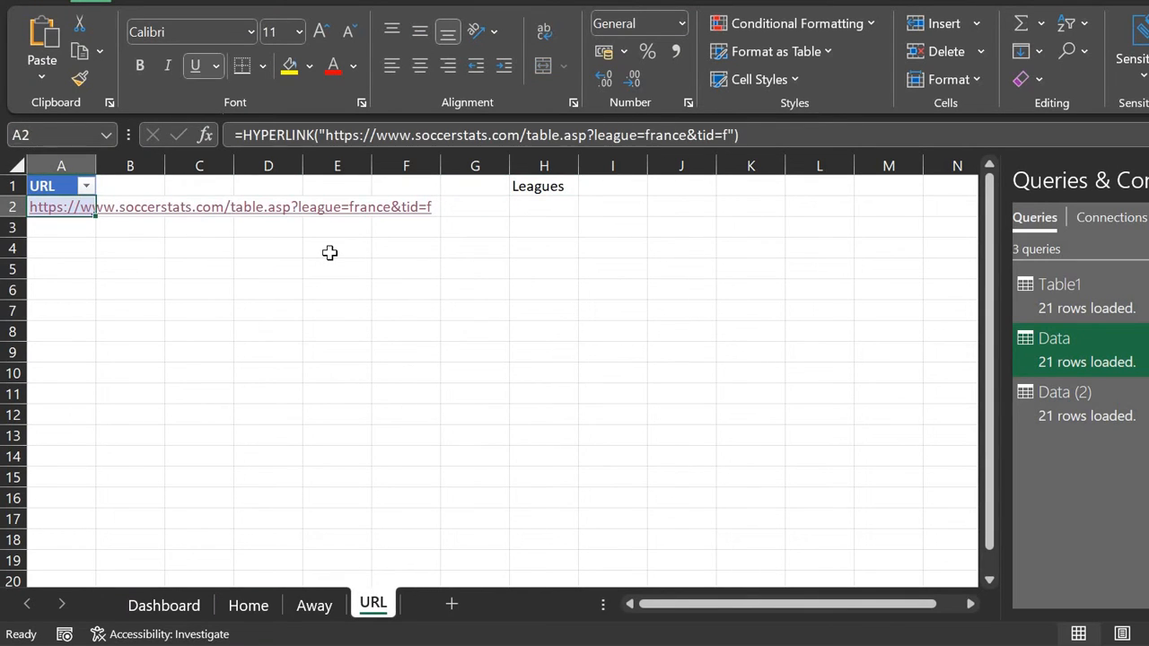
key("Right")
key("Right")
key("Right")
key("Right")
key("Right")
key("Right")
key("Right")
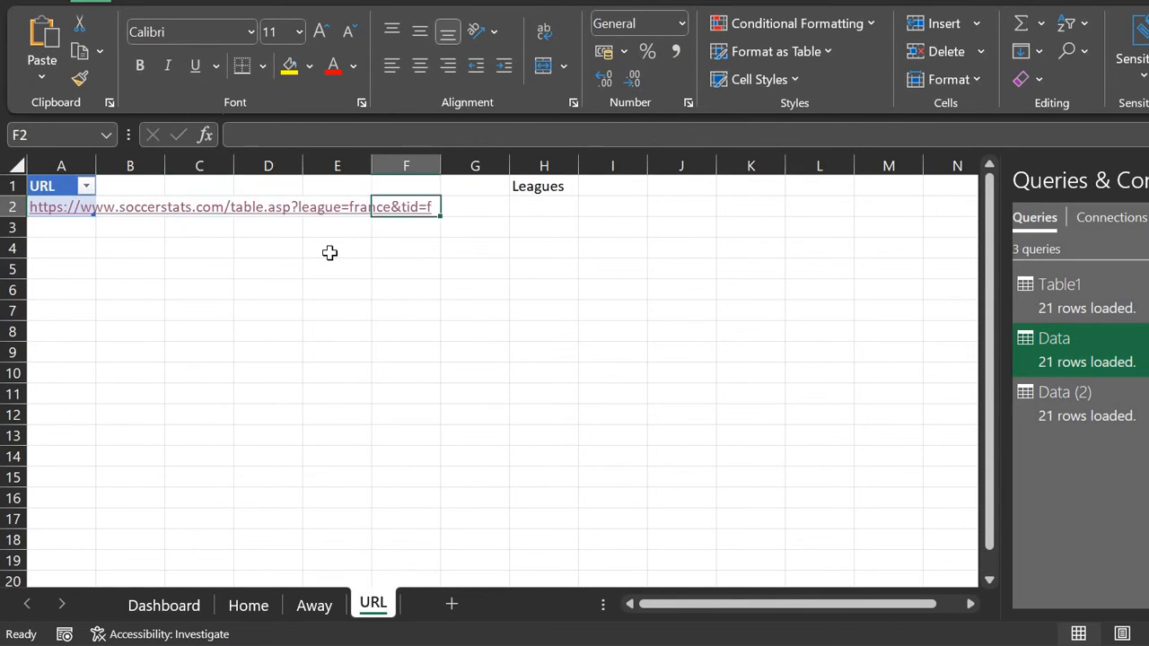
type("england")
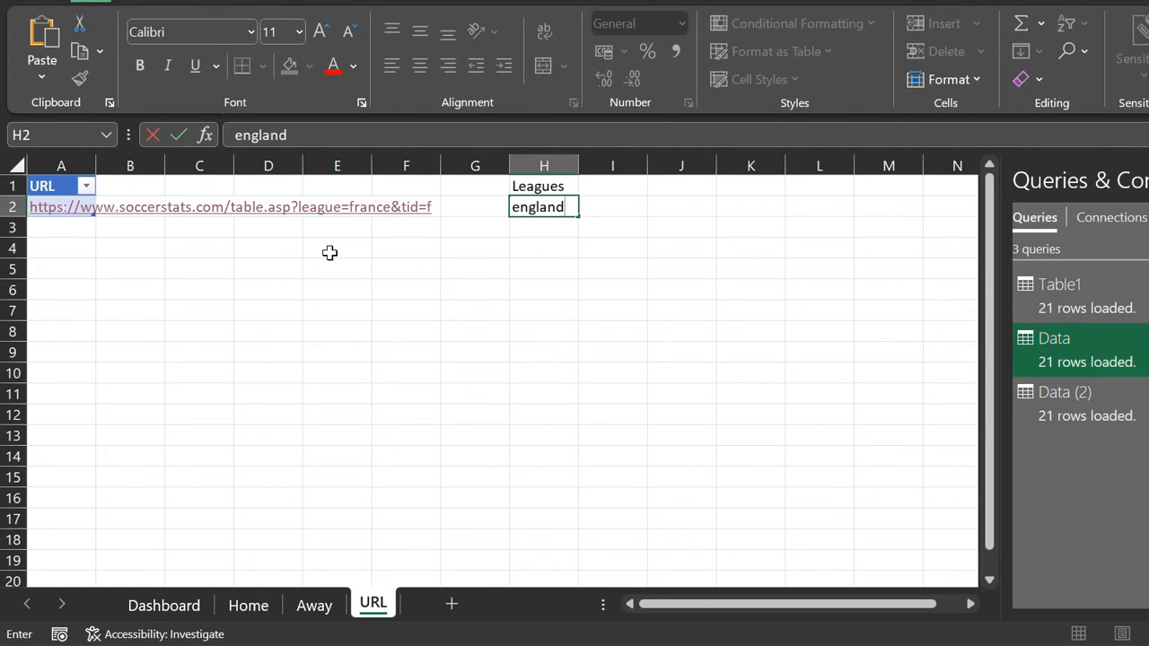
key("Return")
type("france")
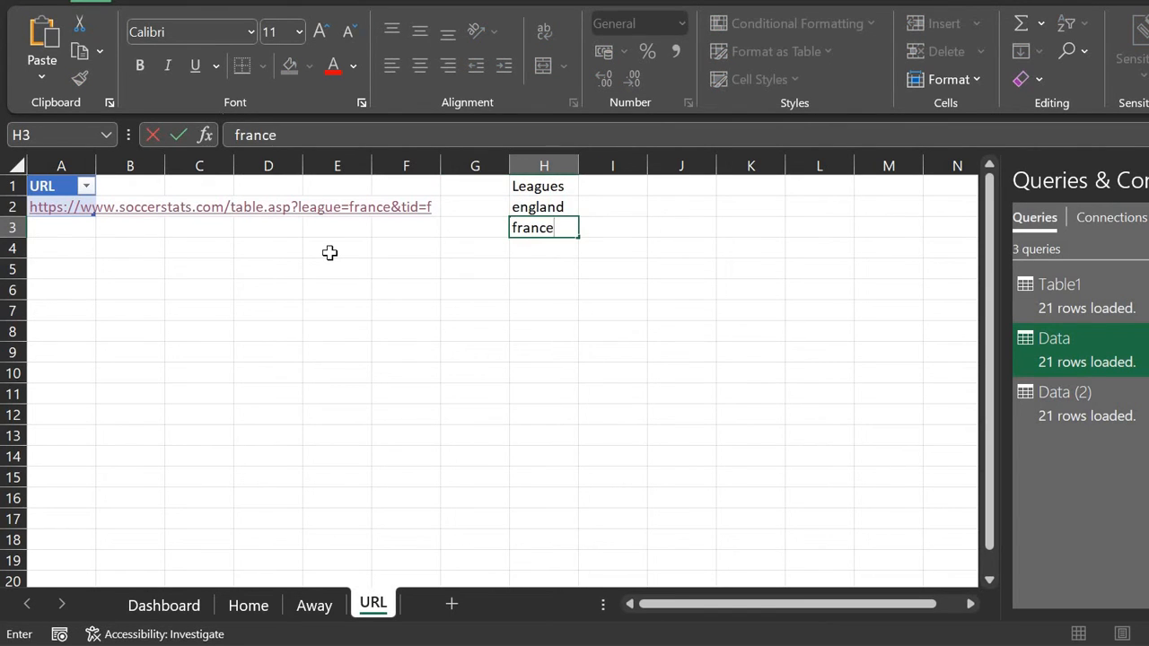
key("Return")
type("germany")
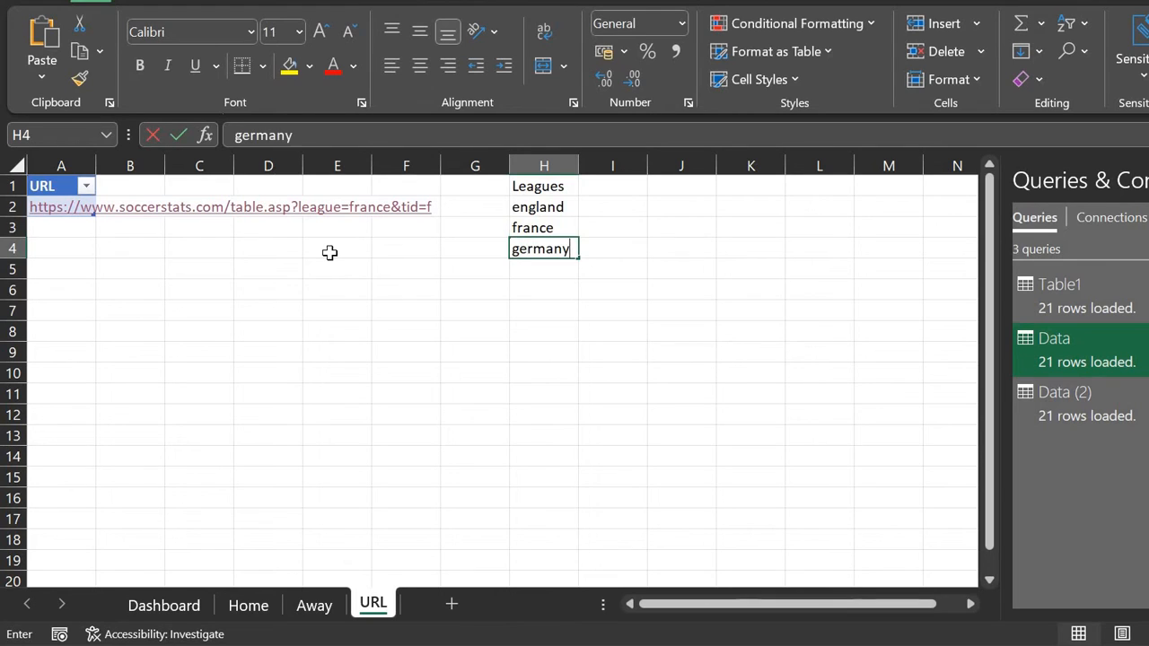
key("Return")
type("i")
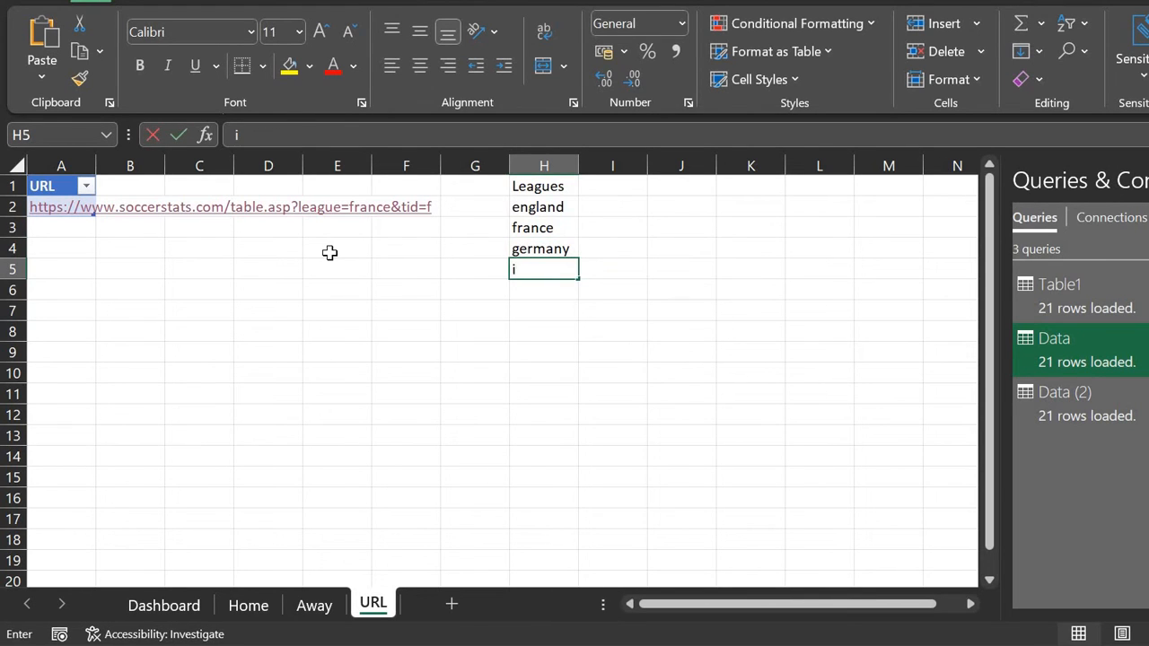
type("taly")
key("Return")
type("spai")
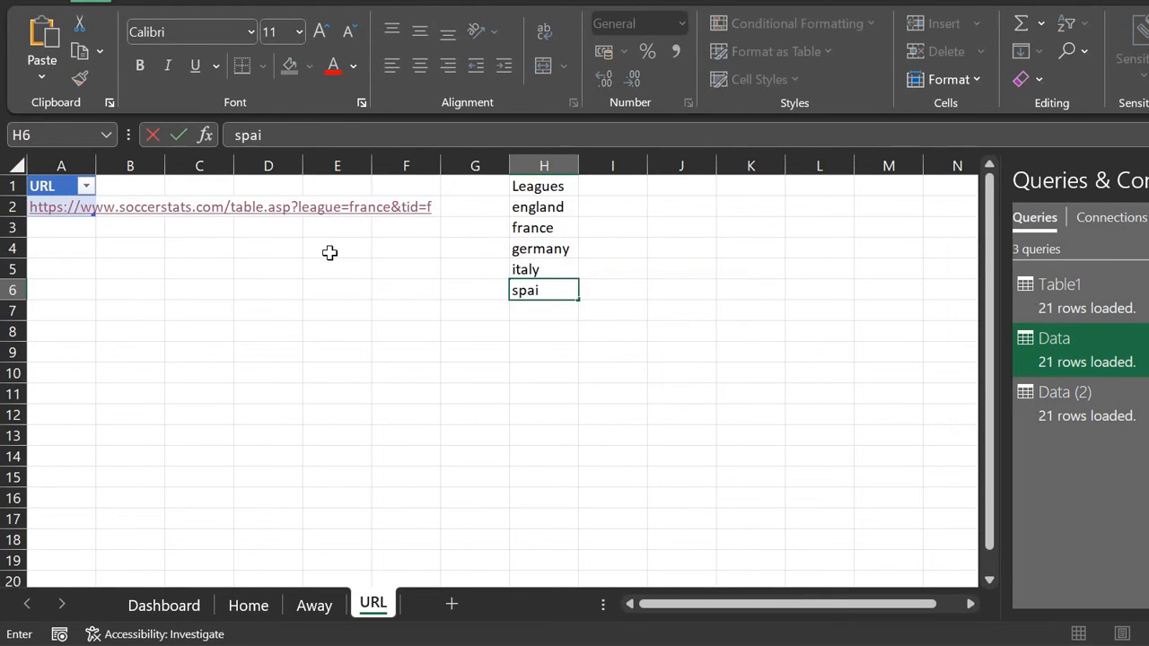
key("Return")
Step: Convert H1:H6 into a table with the Leagues row as its header
key("Up")
key("Up")
key("Up")
key("Up")
key("Up")
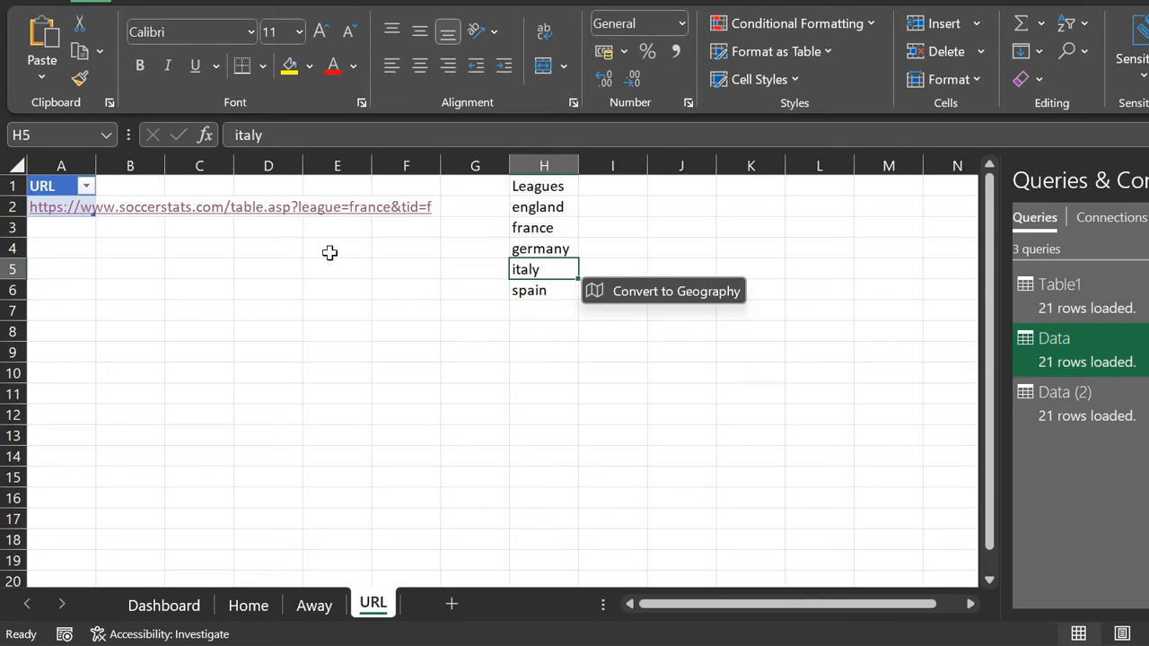
key("Up")
key("shift+Down")
key("shift+Down")
key("shift+Down")
key("shift+Down")
key("shift+Down")
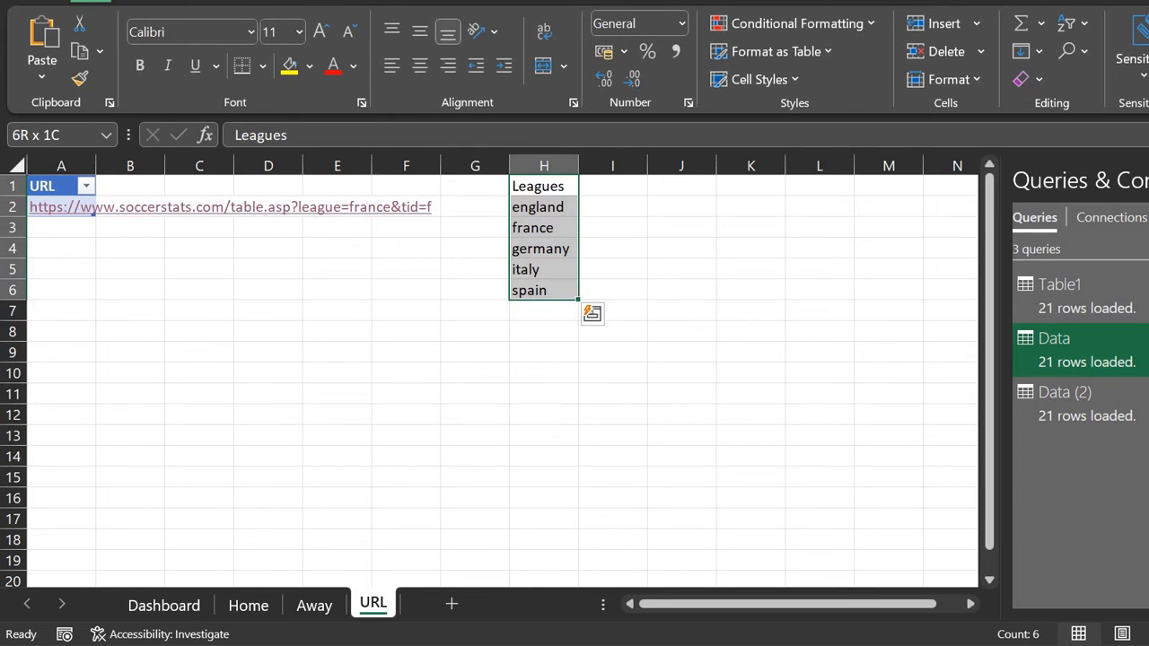
left_click(134, 5)
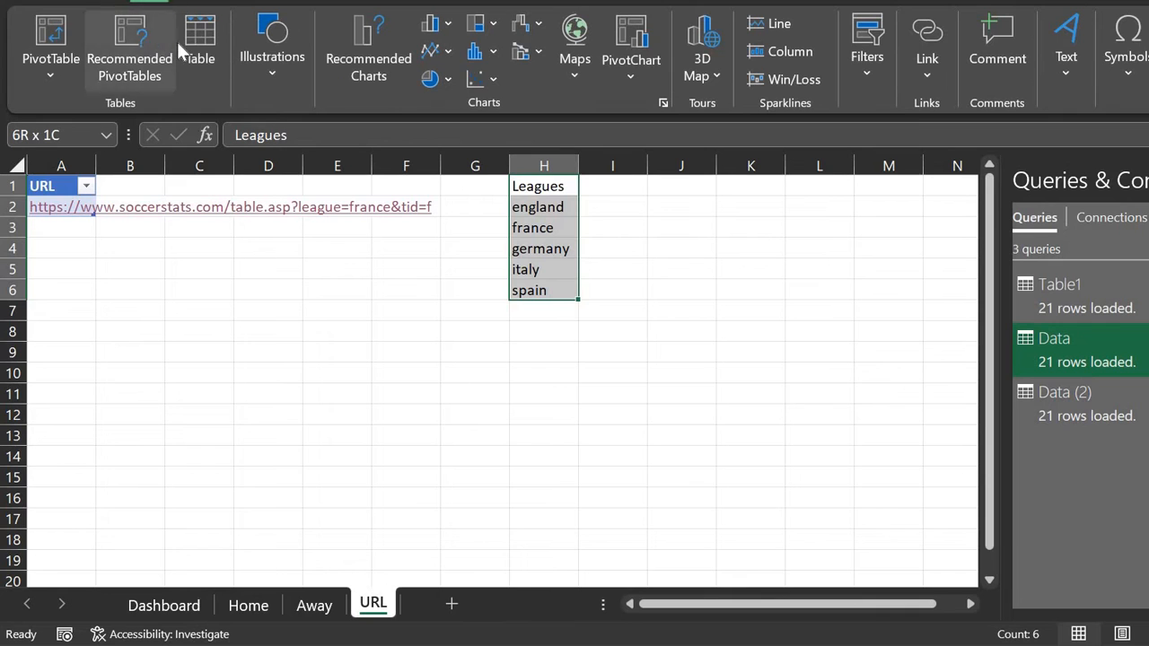
left_click(200, 43)
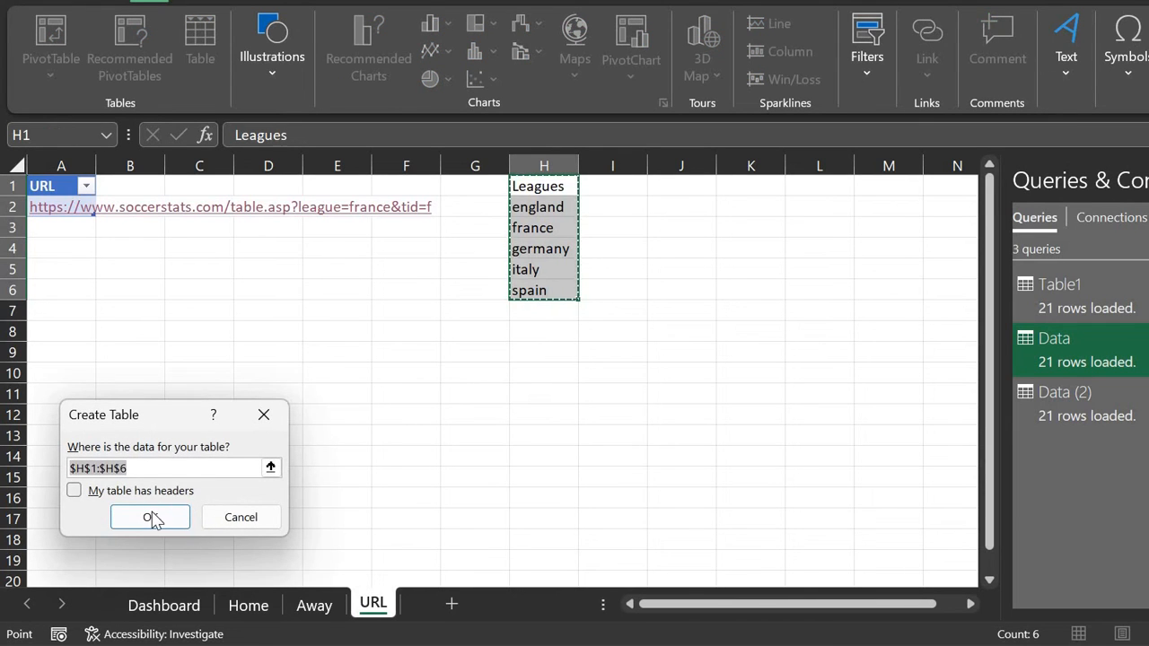
key("alt+m")
left_click(152, 515)
Step: Select the five league names in H2:H6 and start naming the range 'leagu', then cancel
key("Down")
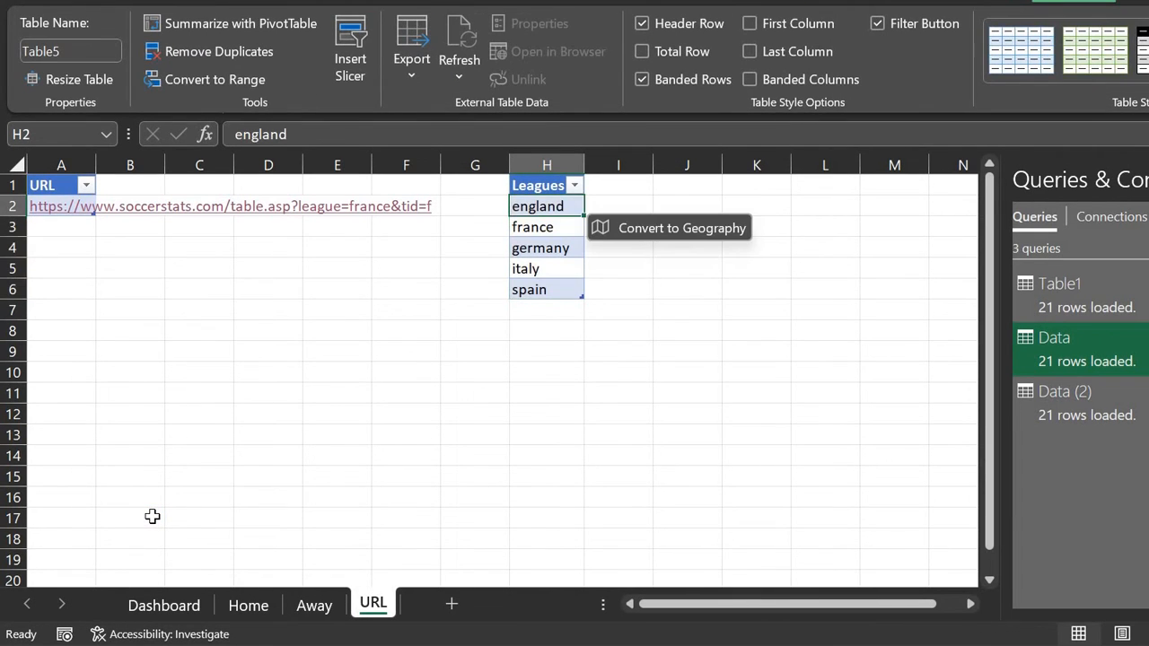
key("Up")
key("Down")
key("shift+Down")
key("shift+Down")
key("shift+Down")
key("shift+Down")
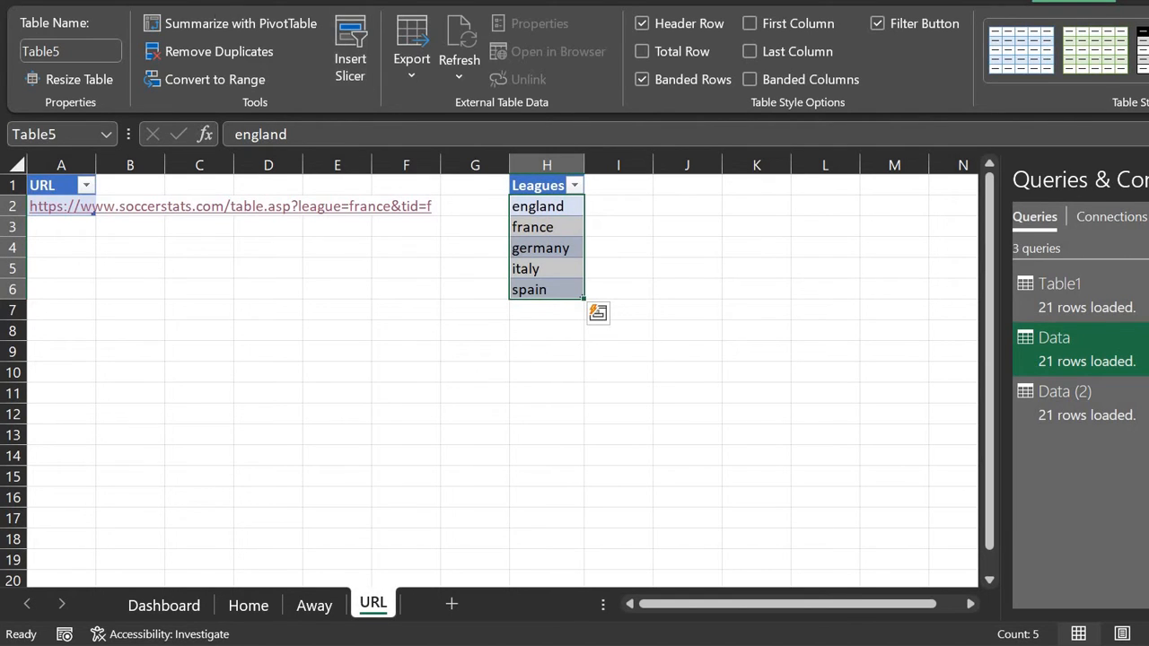
left_click(228, 2)
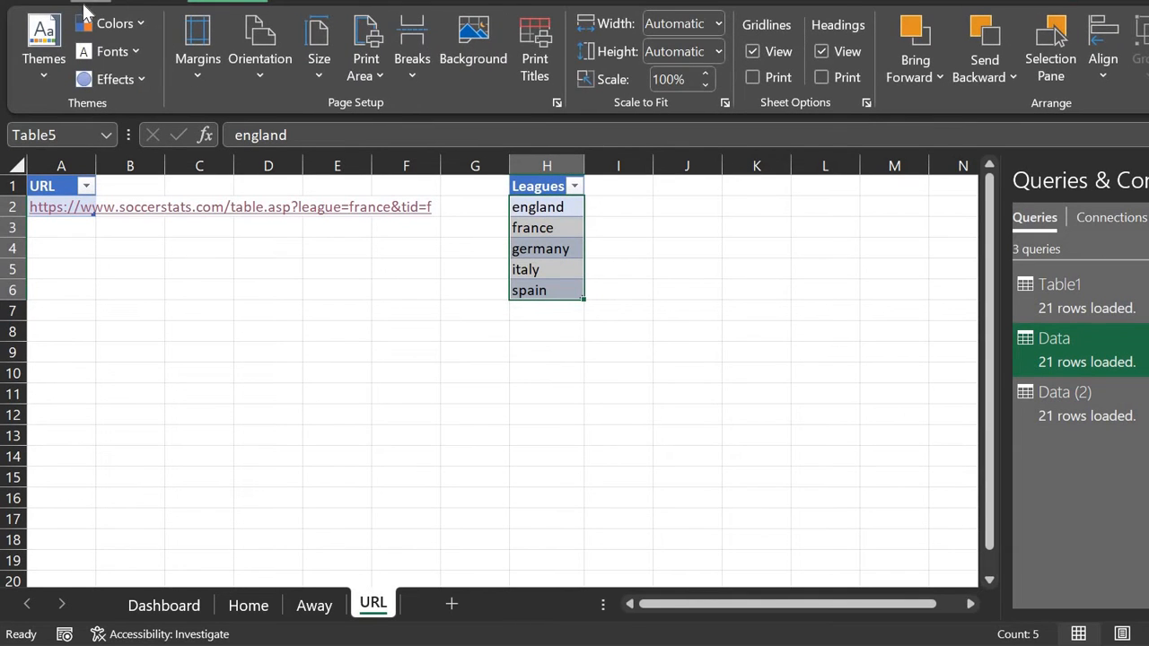
left_click(87, 4)
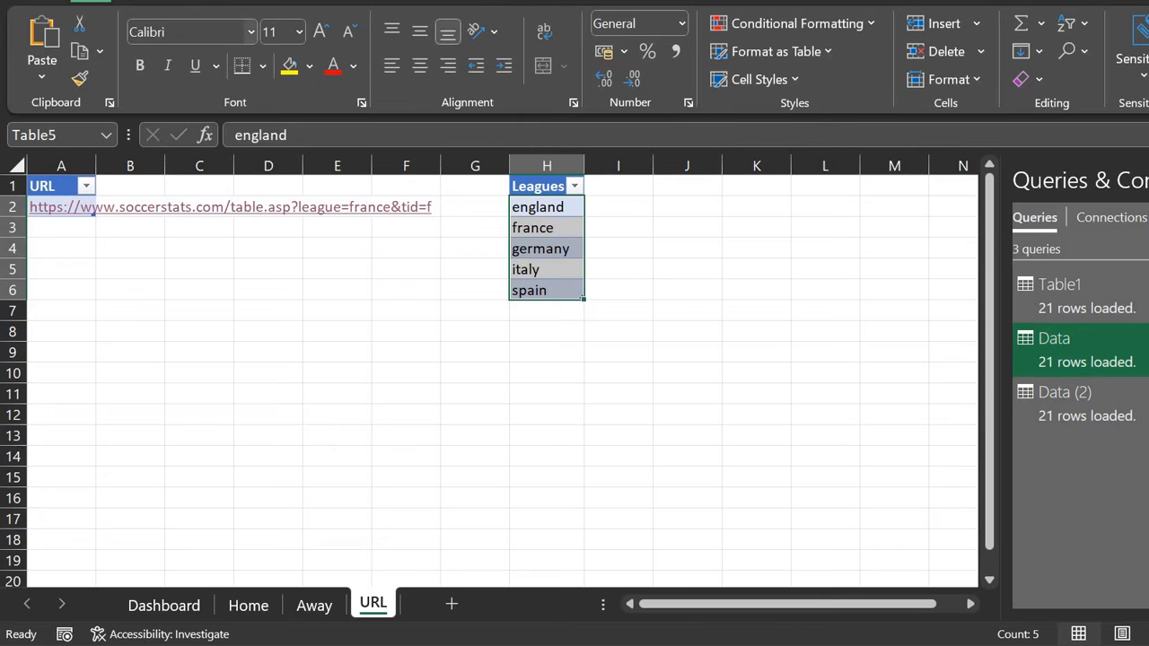
left_click(77, 144)
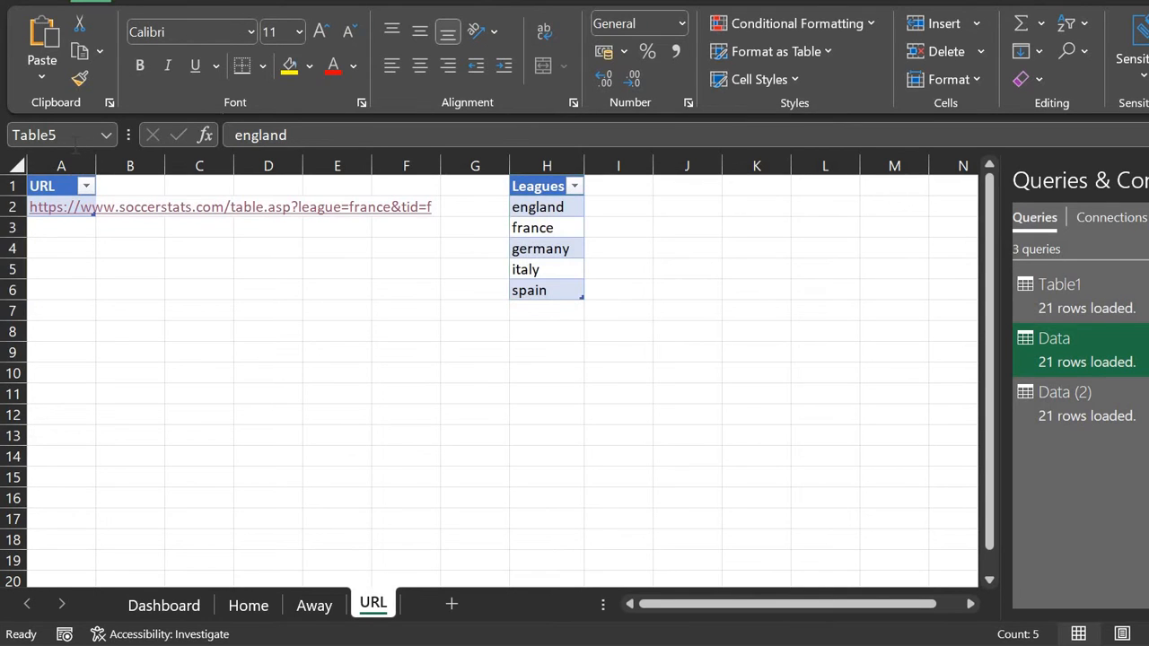
left_click(67, 137)
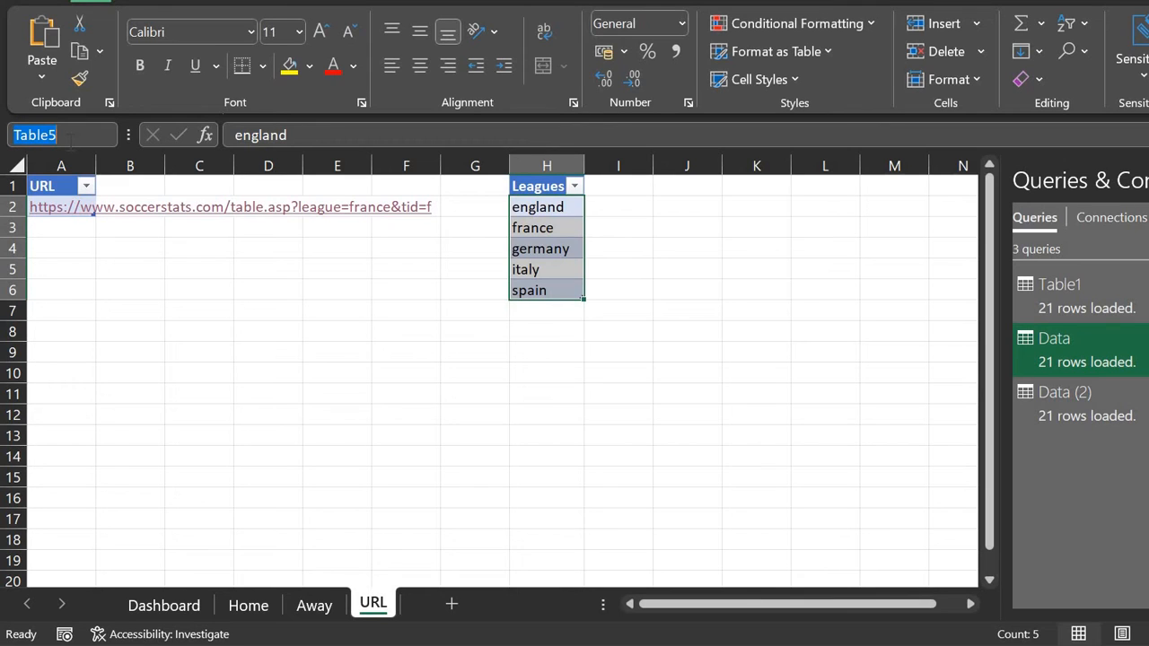
type("leagues")
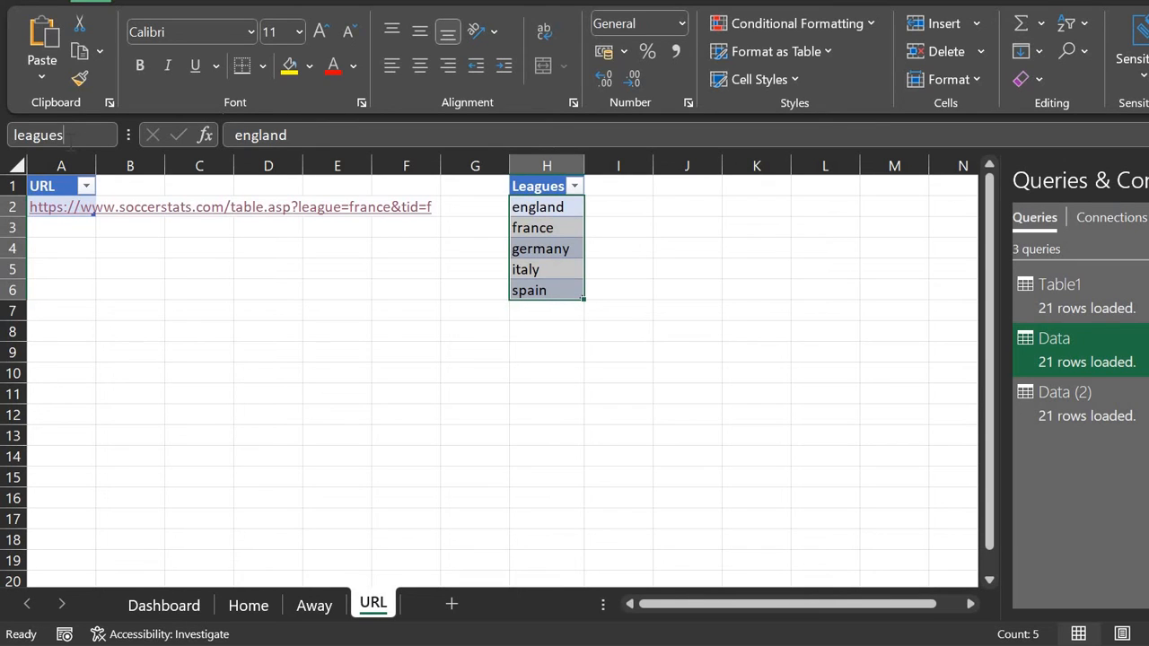
key("Escape")
Step: Reselect the league names, view the table design options, and return to the link in A2
key("Up")
key("Down")
key("Up")
key("Down")
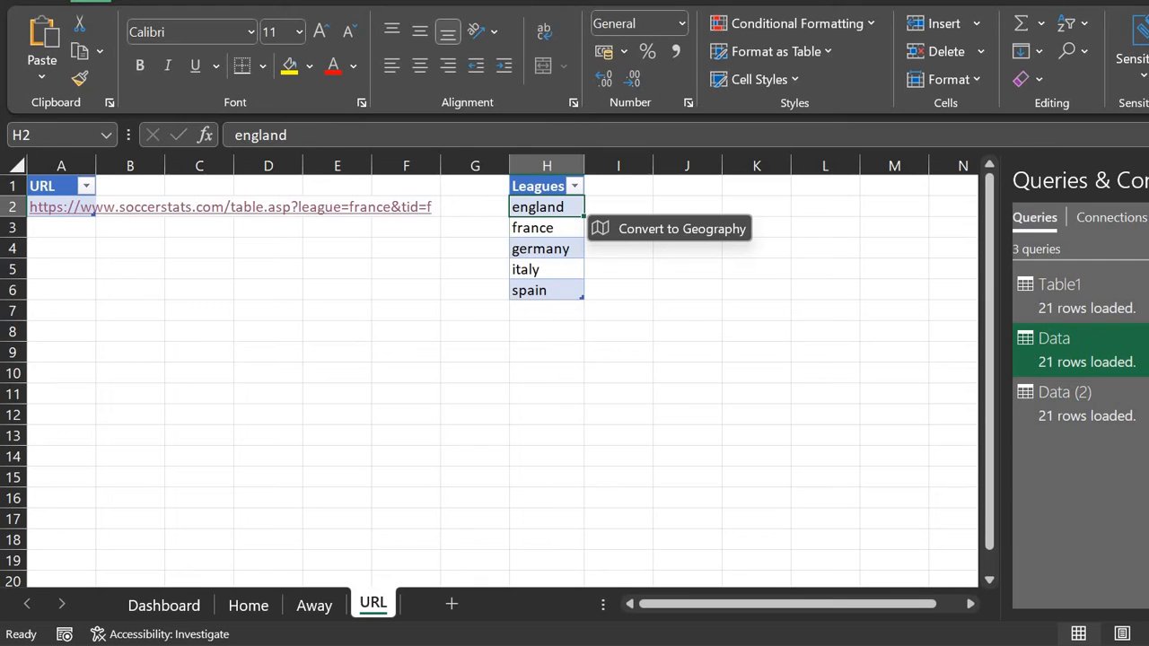
left_click(1074, 1)
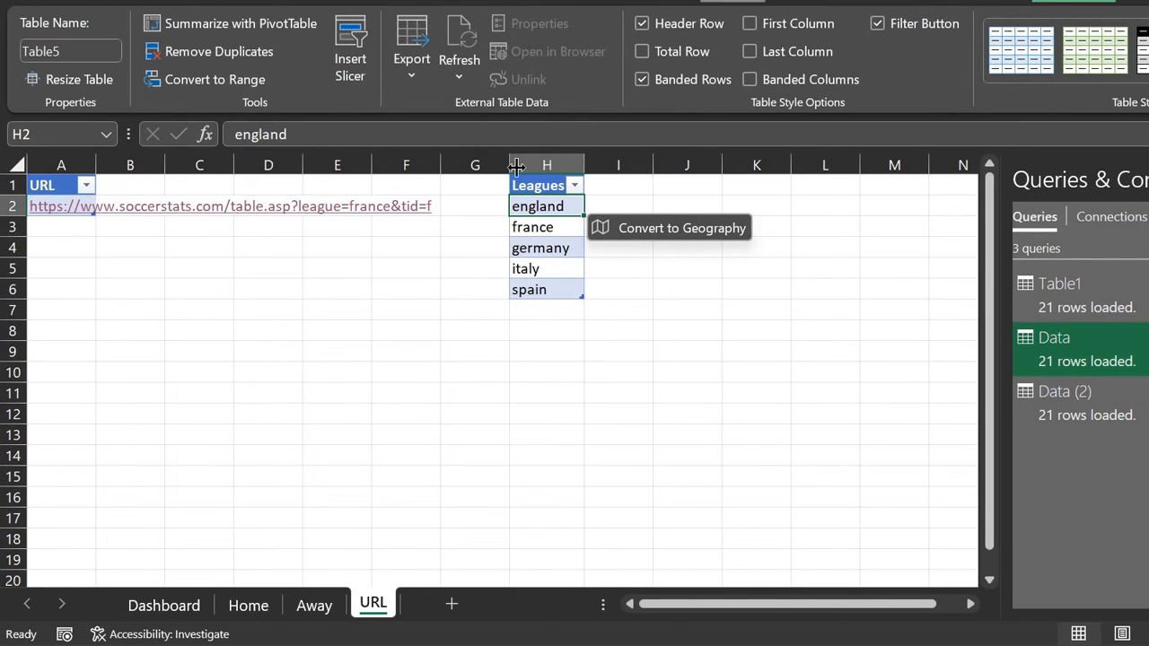
key("ctrl+shift+Down")
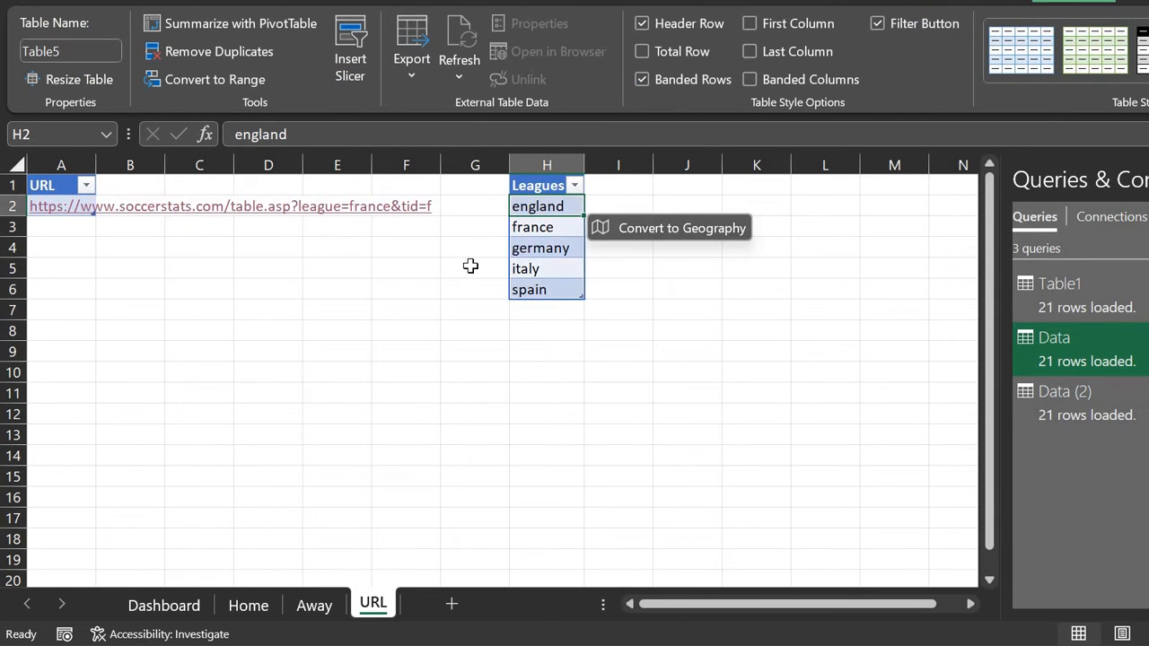
left_click(659, 202)
key("Left")
key("Left")
key("Left")
key("Left")
key("Left")
key("Left")
key("Left")
key("Left")
key("Left")
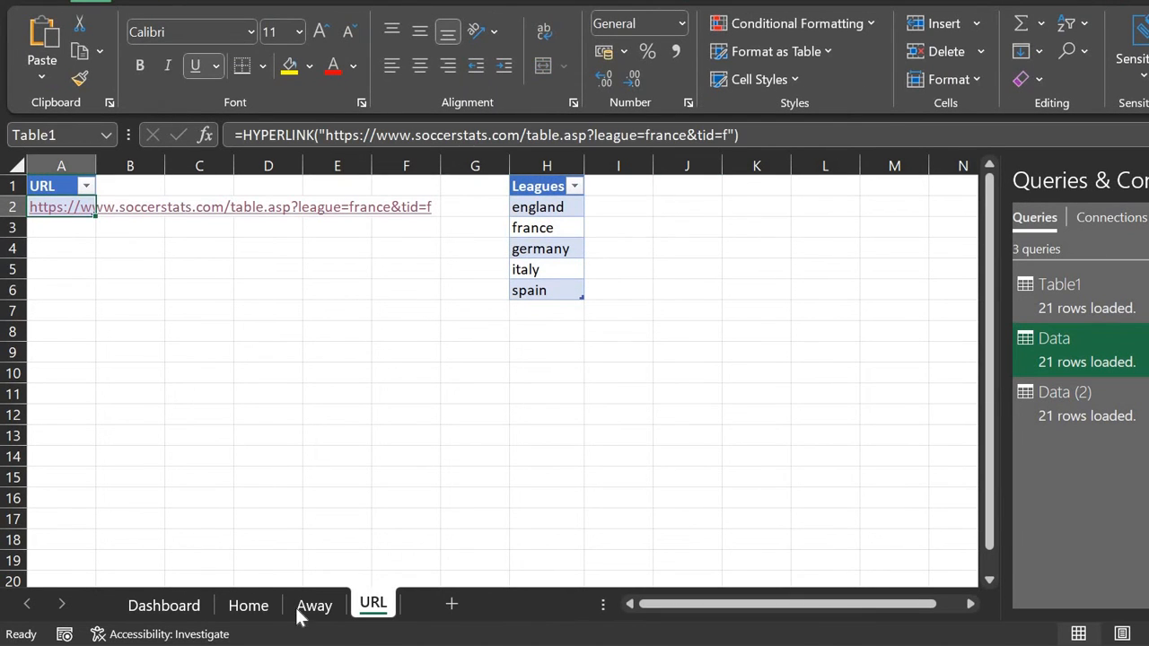
Step: On the Dashboard sheet, enter the label 'League:' in L1
left_click(176, 606)
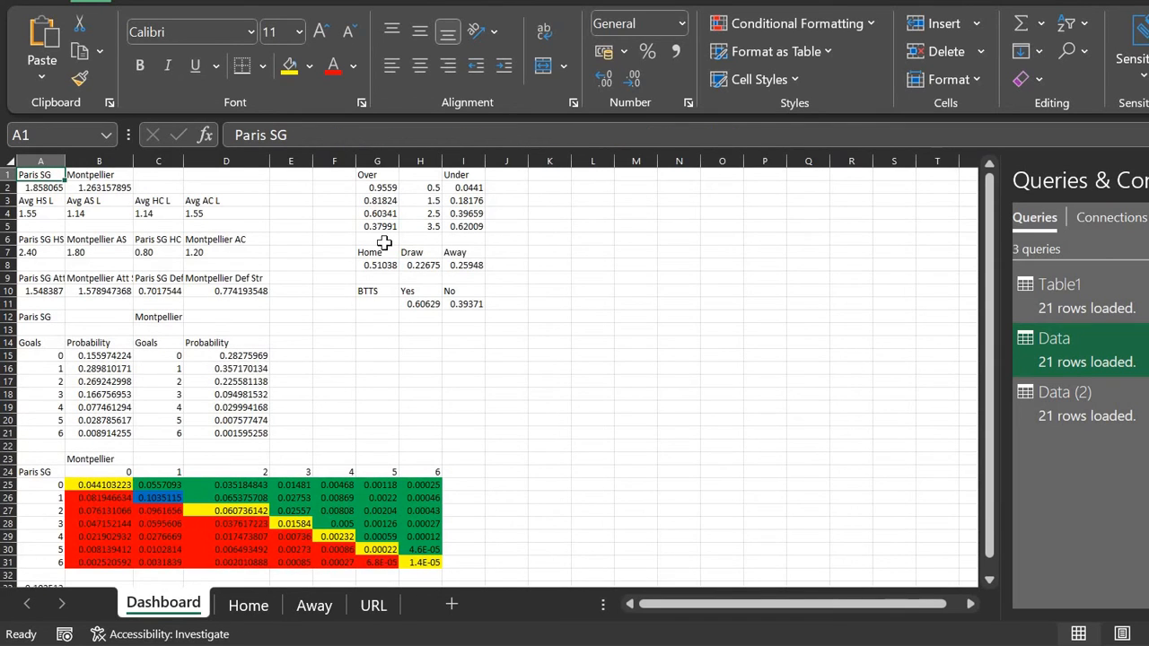
left_click(583, 175)
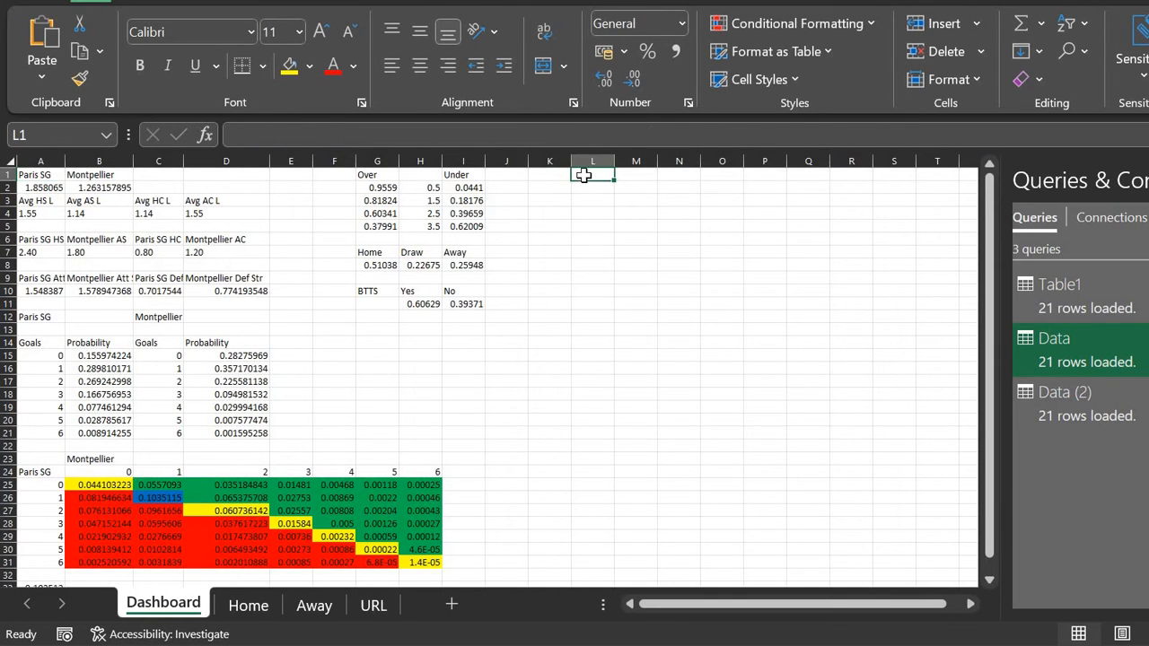
type("Leagye")
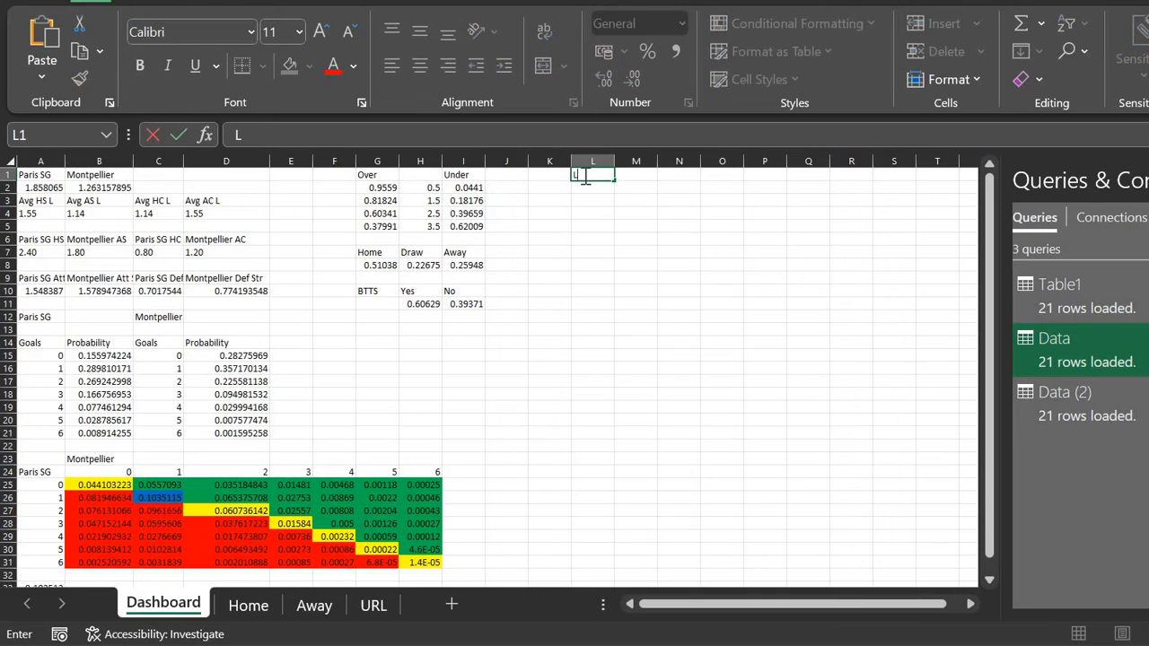
key("BackSpace")
key("BackSpace")
type("ue:")
key("Tab")
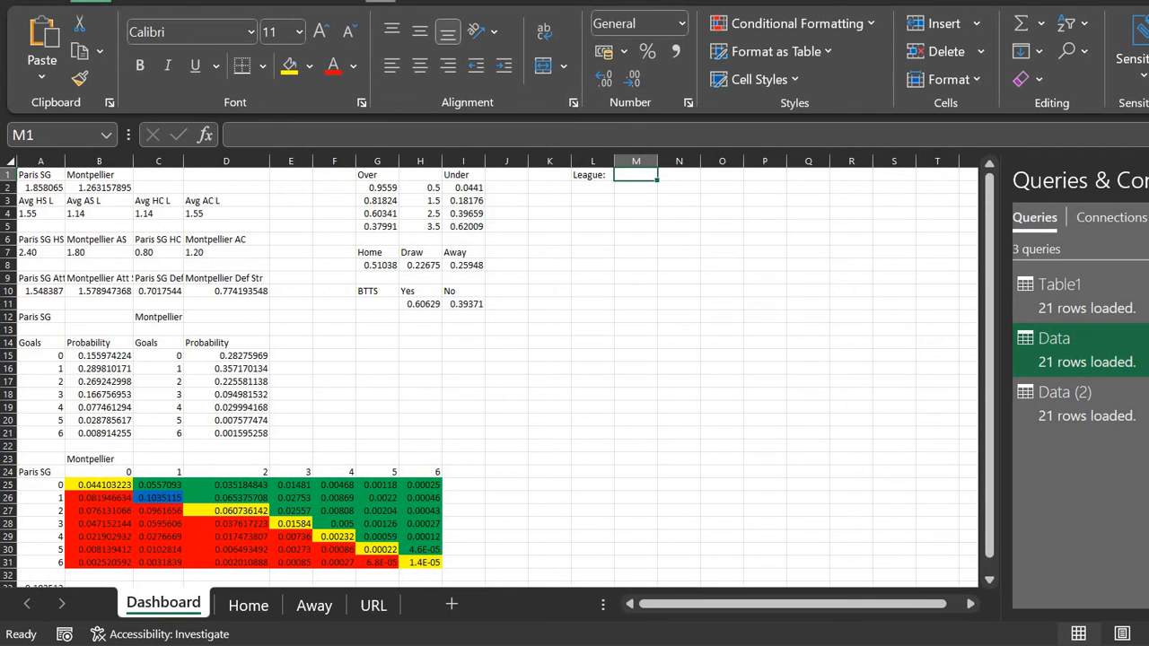
Step: Add List data validation to M1 sourced from the leagues range
left_click(381, 2)
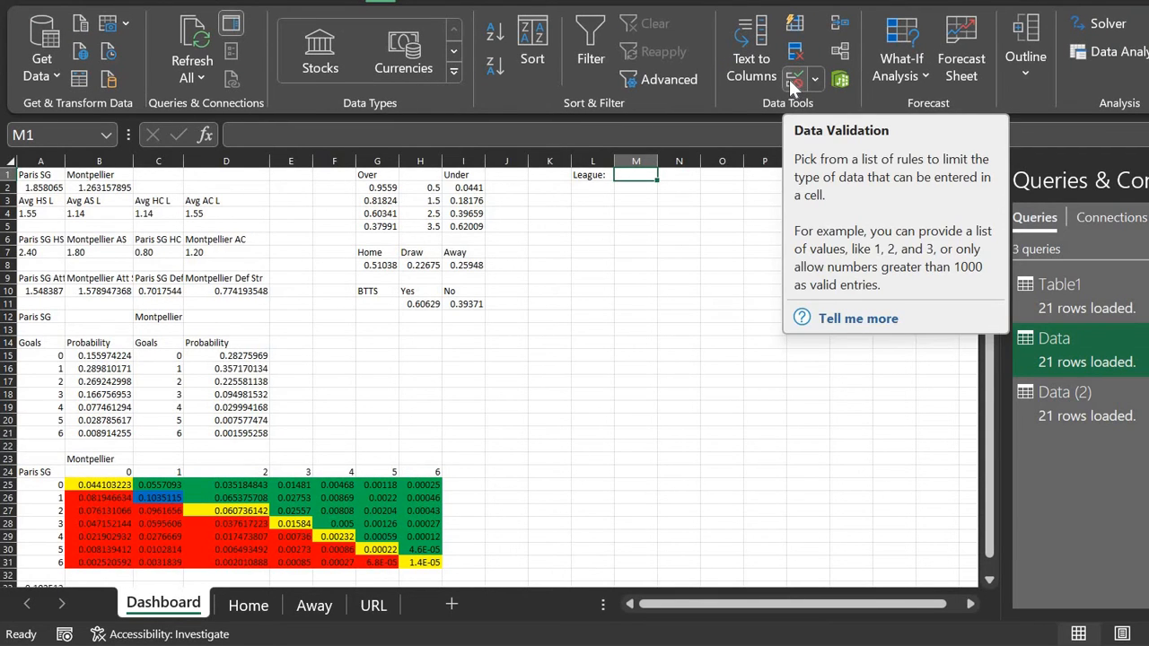
left_click(792, 82)
left_click(176, 379)
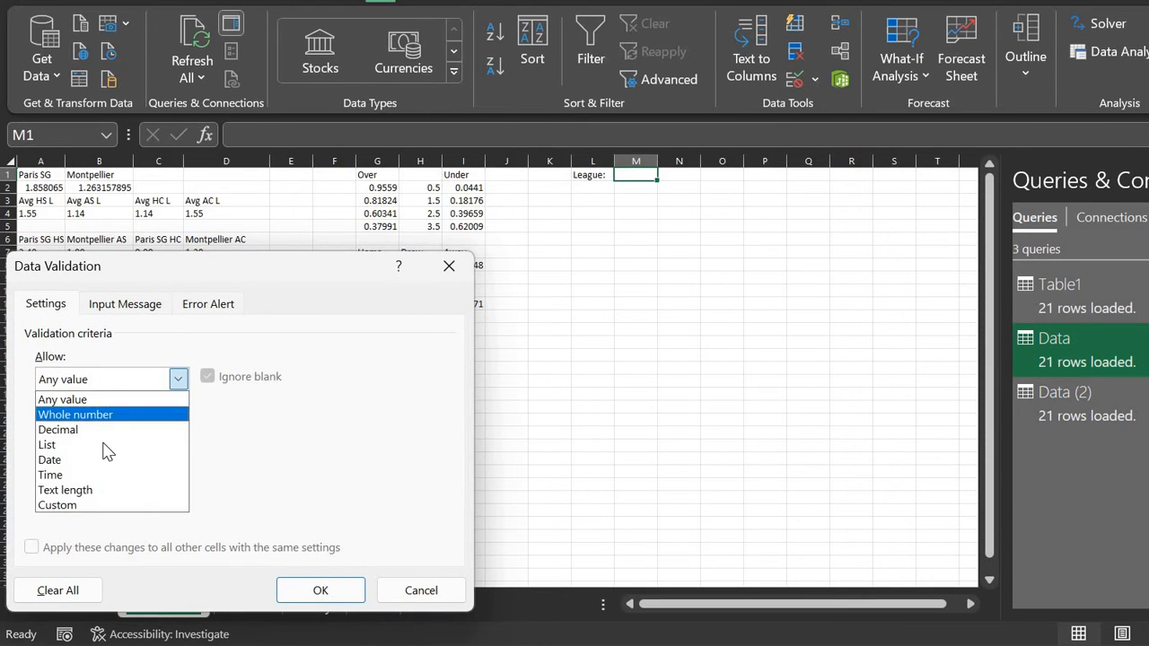
left_click(107, 445)
left_click(123, 470)
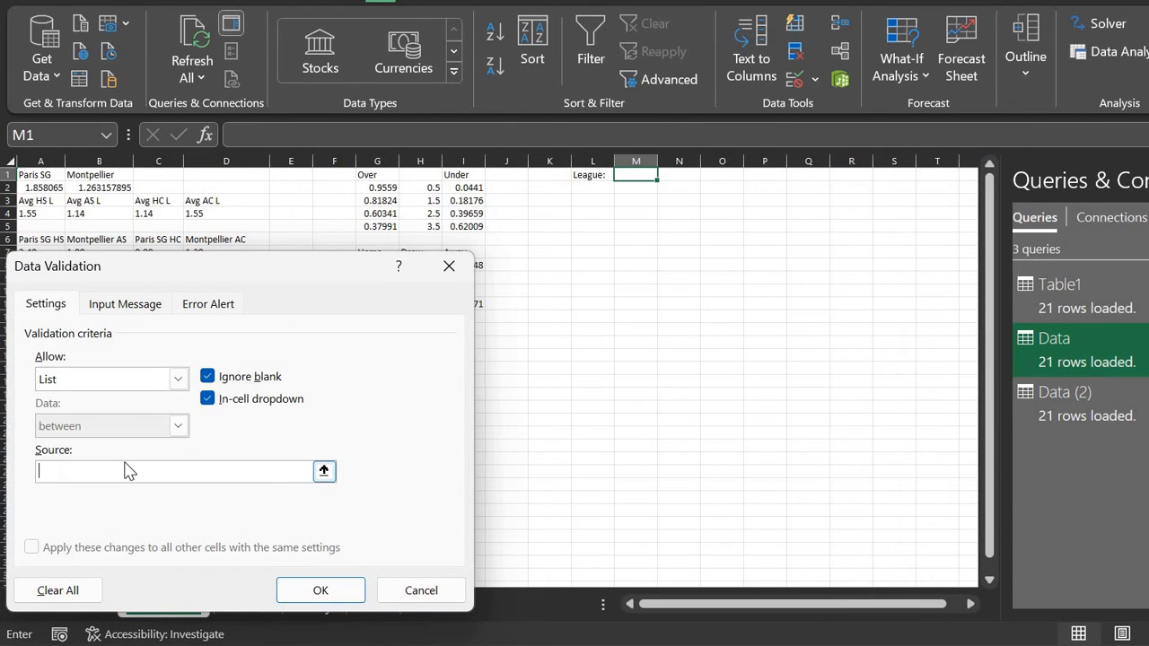
left_click(325, 472)
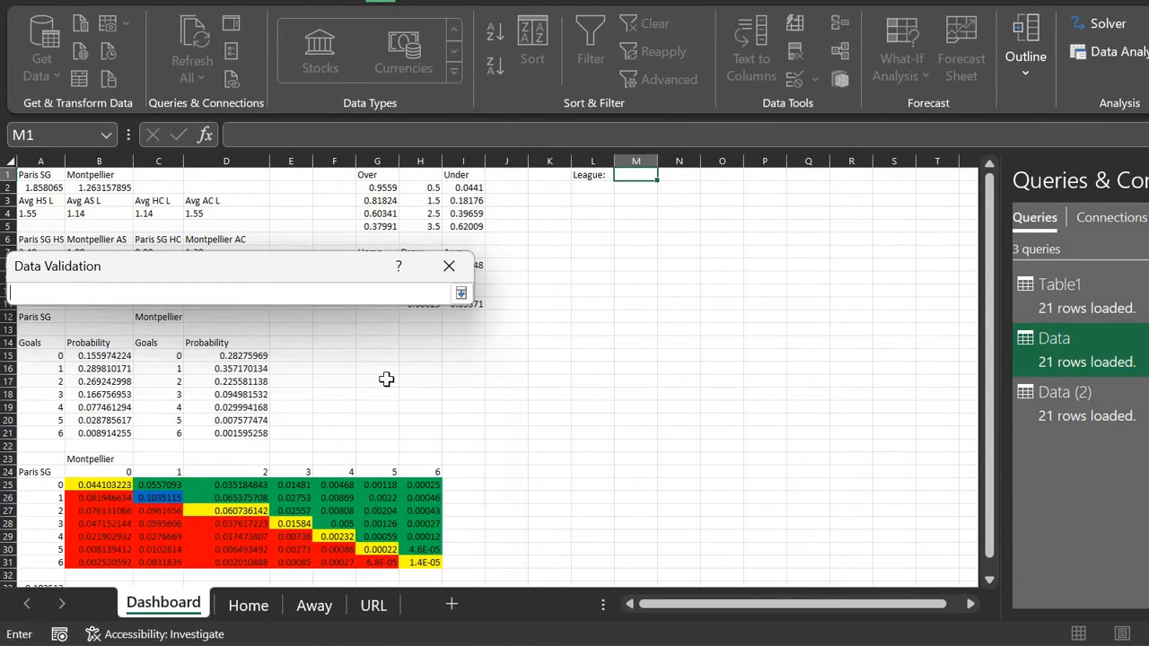
left_click(461, 296)
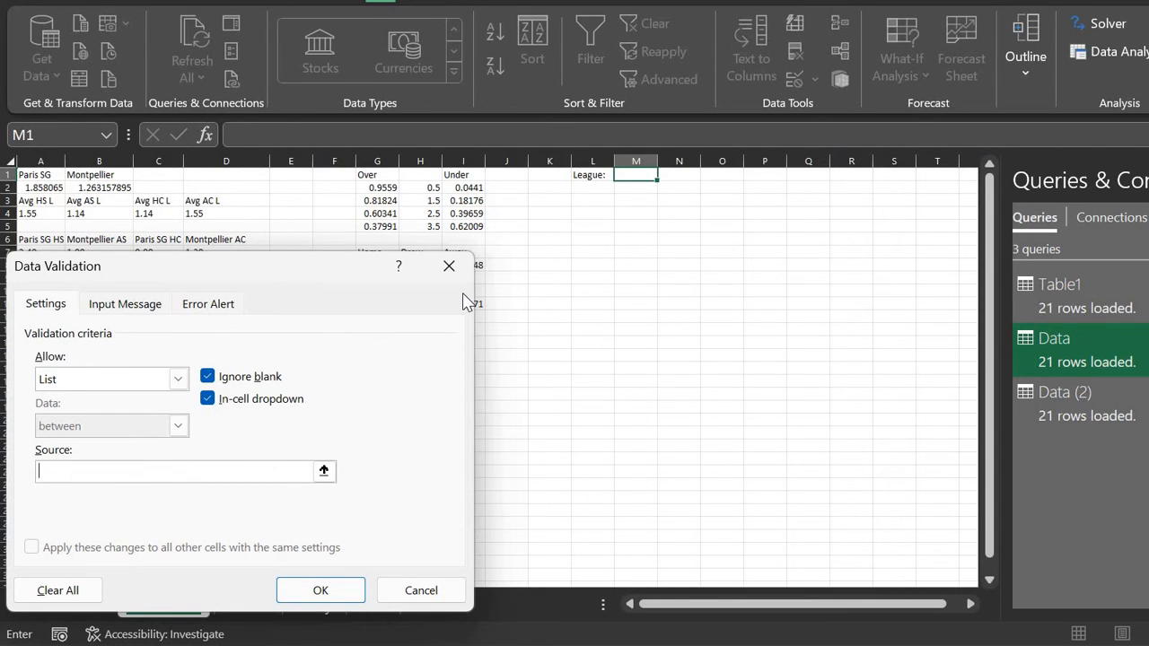
type("=leagy")
key("Return")
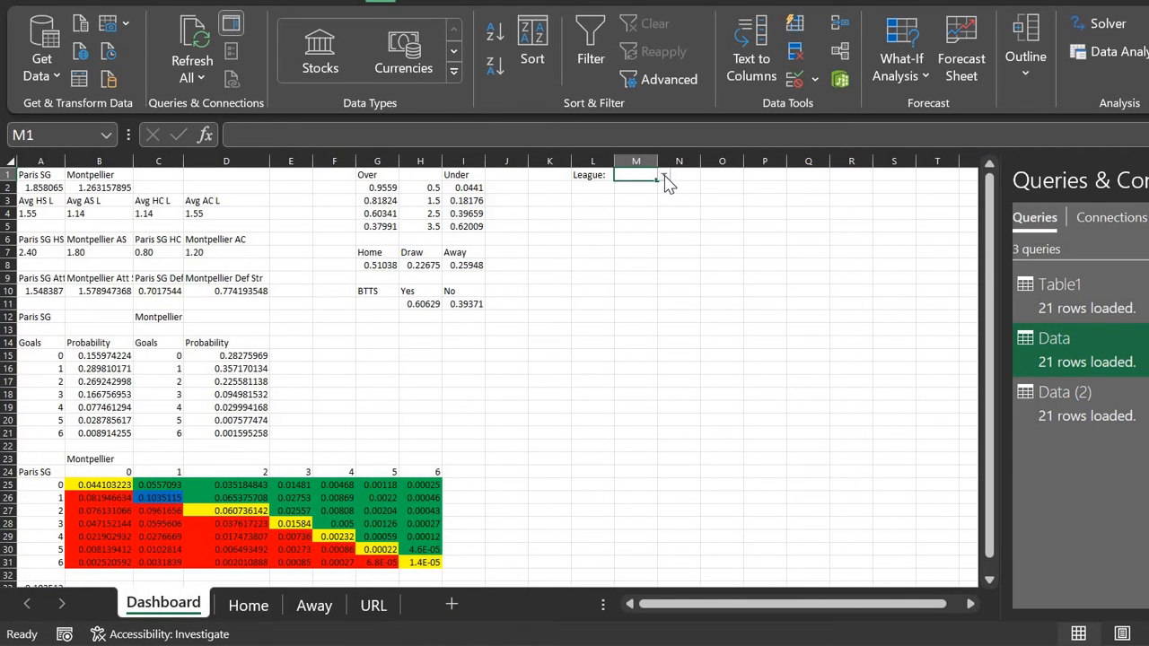
Step: Choose germany from M1's dropdown and go back to the URL sheet
left_click(664, 176)
key("Down")
key("Down")
key("Return")
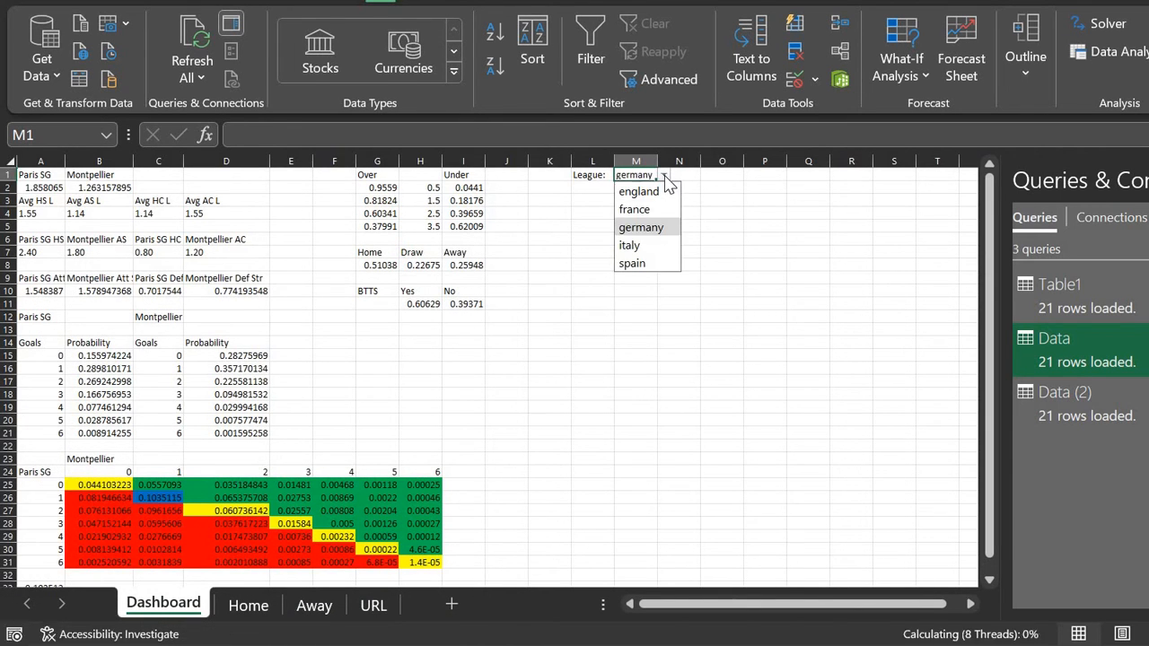
left_click(373, 604)
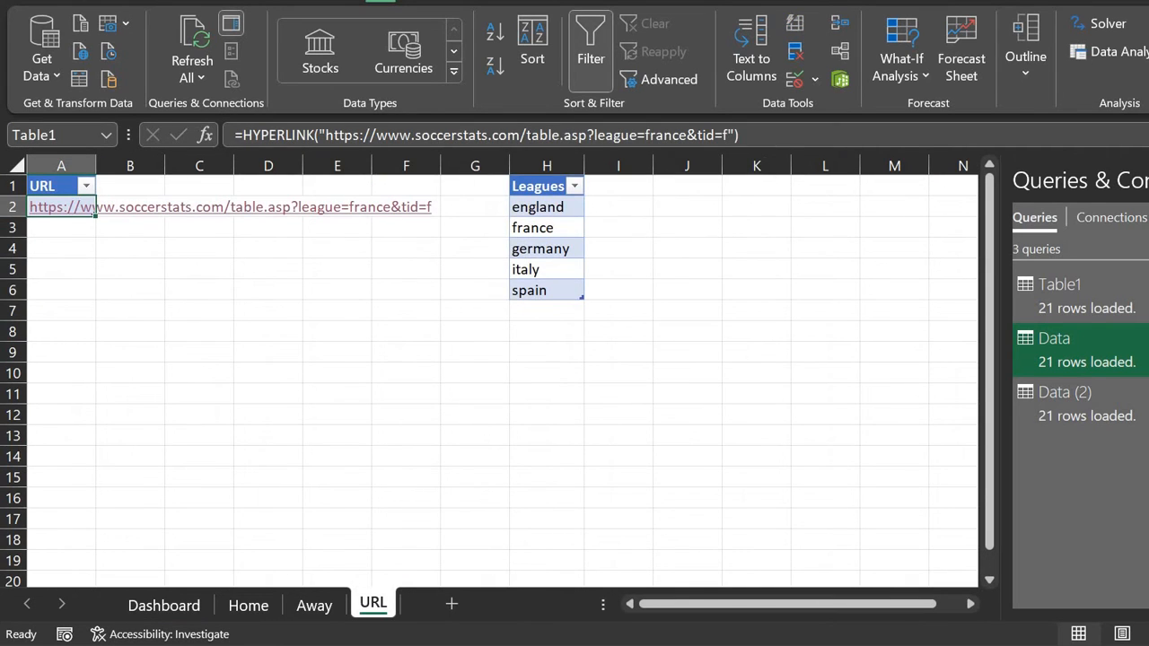
Step: Replace the hard-coded france in A2's HYPERLINK with "&Dashboard!M1&" to use the selected league
left_click(664, 135)
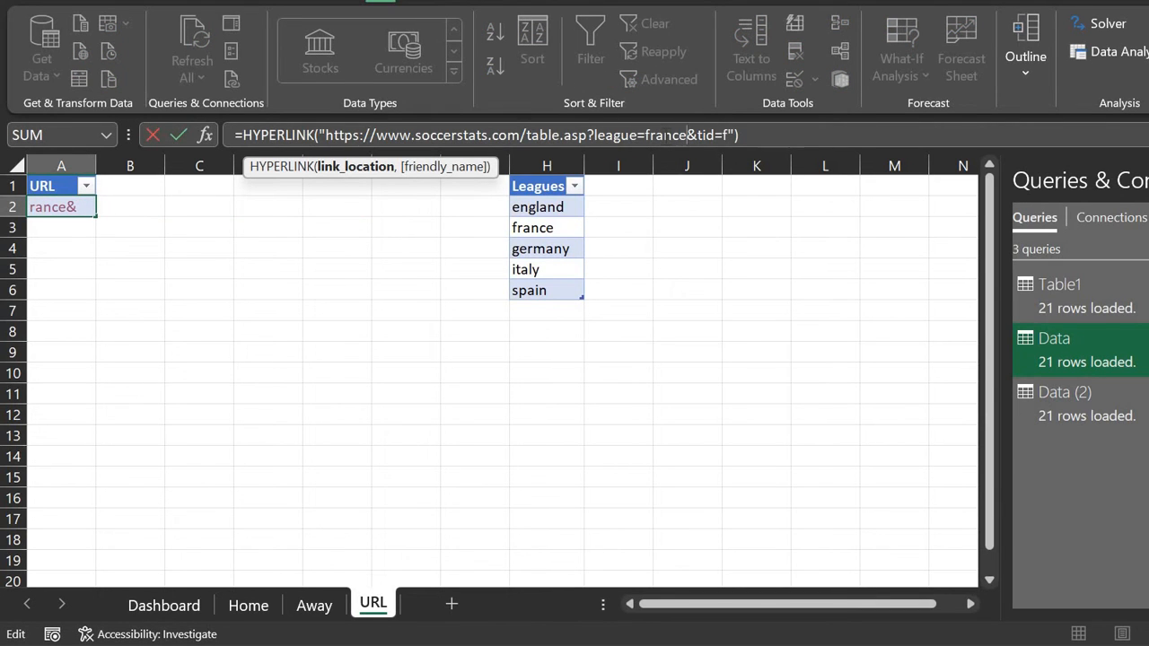
key("BackSpace")
key("BackSpace")
key("BackSpace")
key("BackSpace")
key("BackSpace")
key("BackSpace")
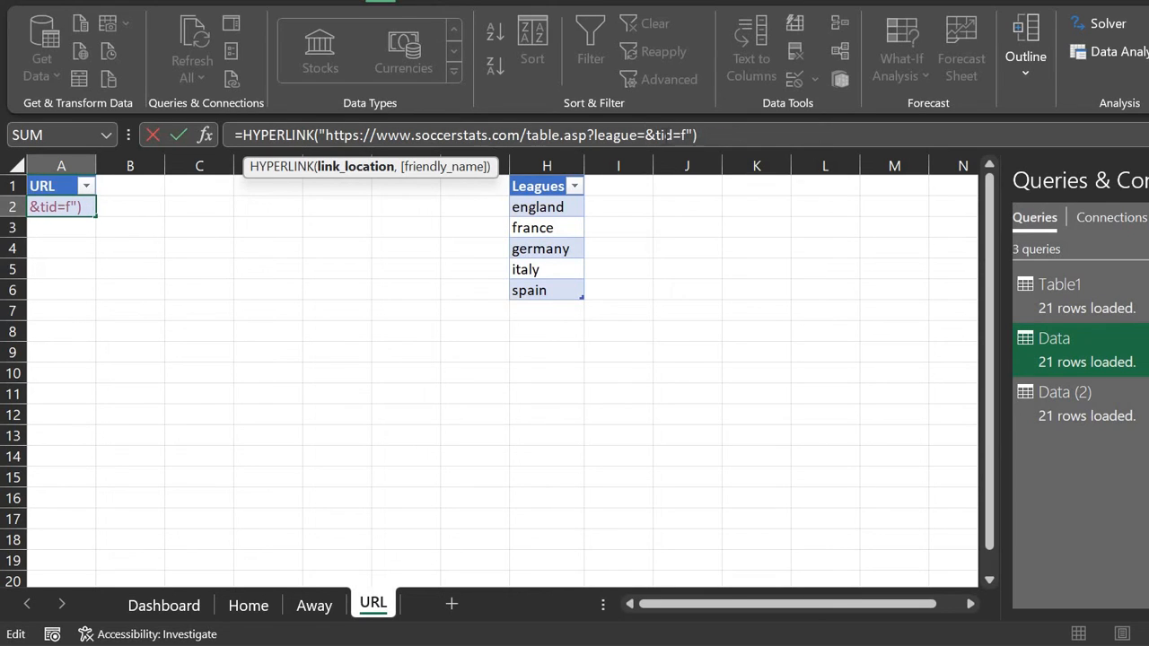
type("\"&")
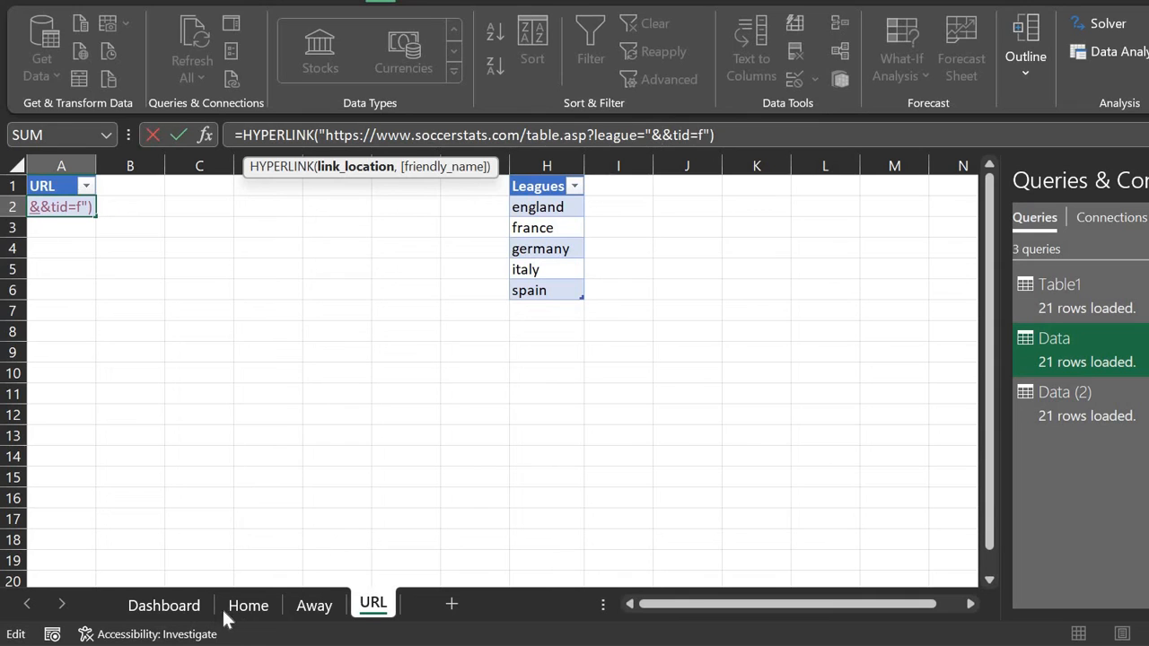
left_click(163, 606)
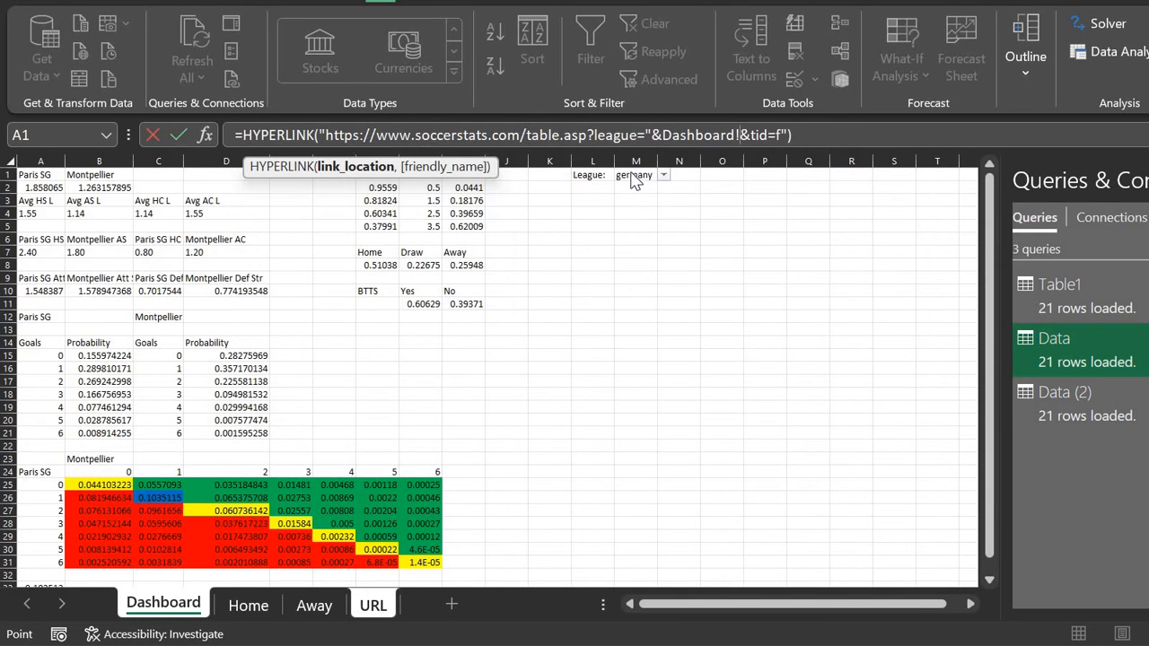
left_click(682, 174)
key("Left")
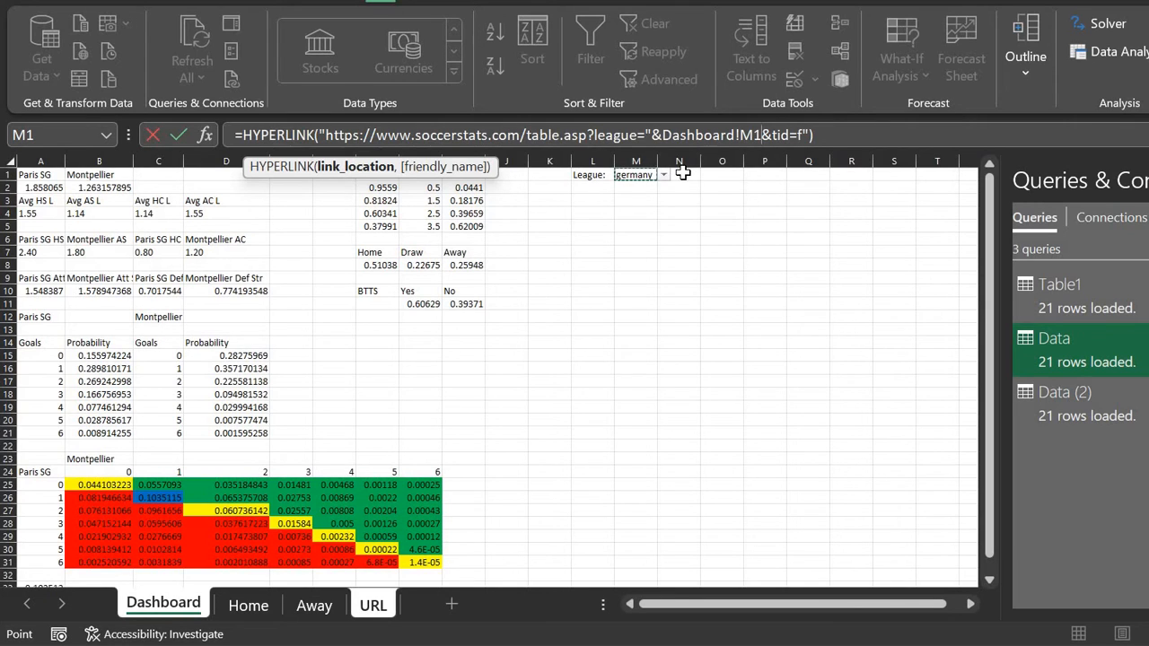
type("&\"&")
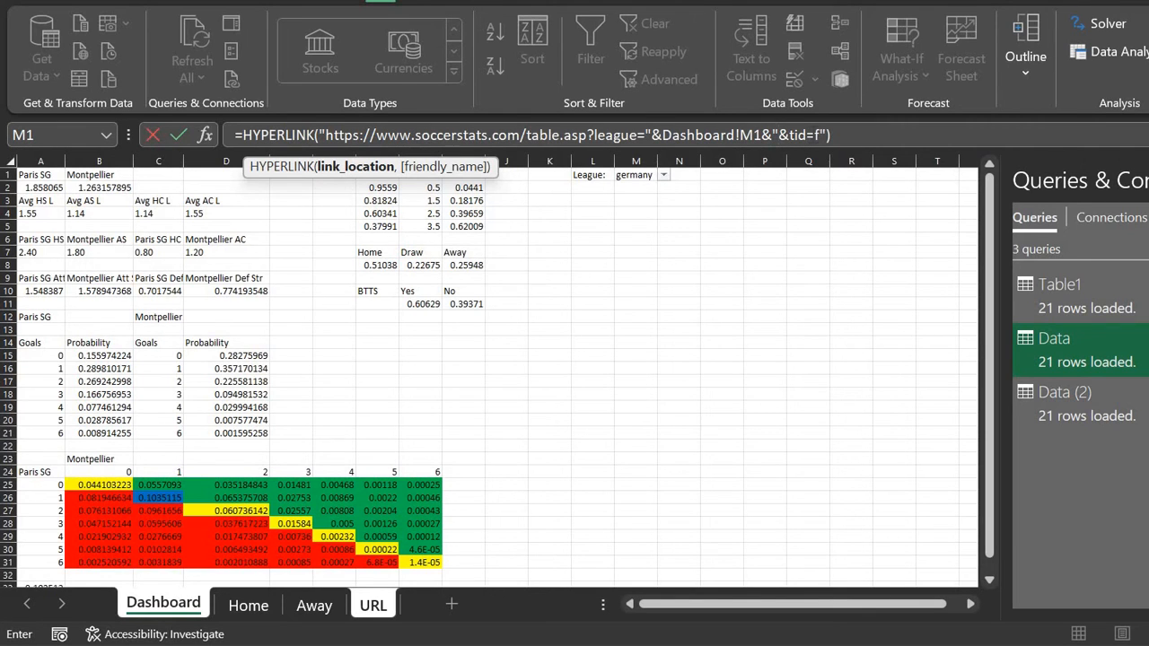
key("Return")
key("Up")
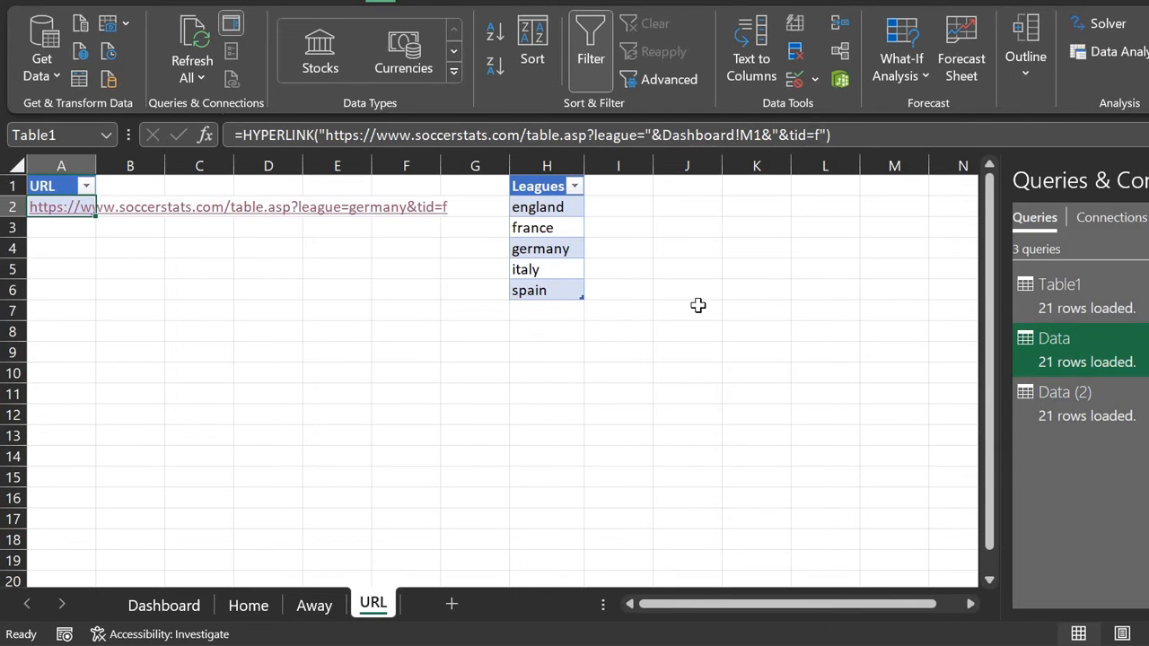
Step: Review the Home and Away sheets, then run Data > Refresh All from the URL sheet
left_click(317, 603)
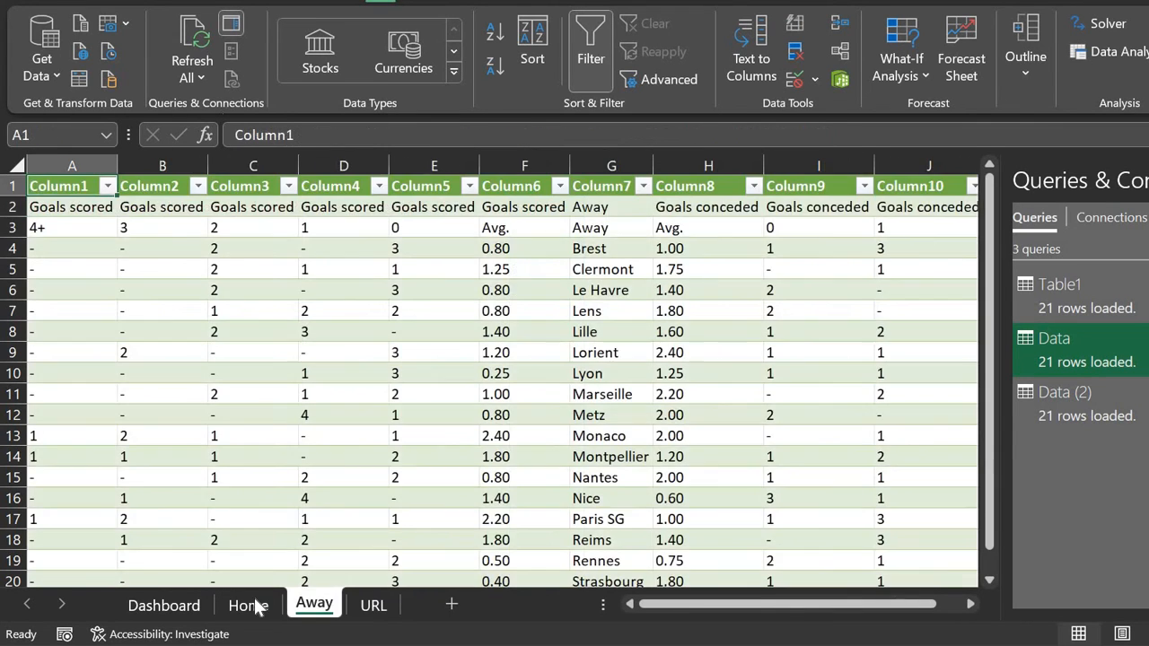
left_click(259, 606)
right_click(257, 607)
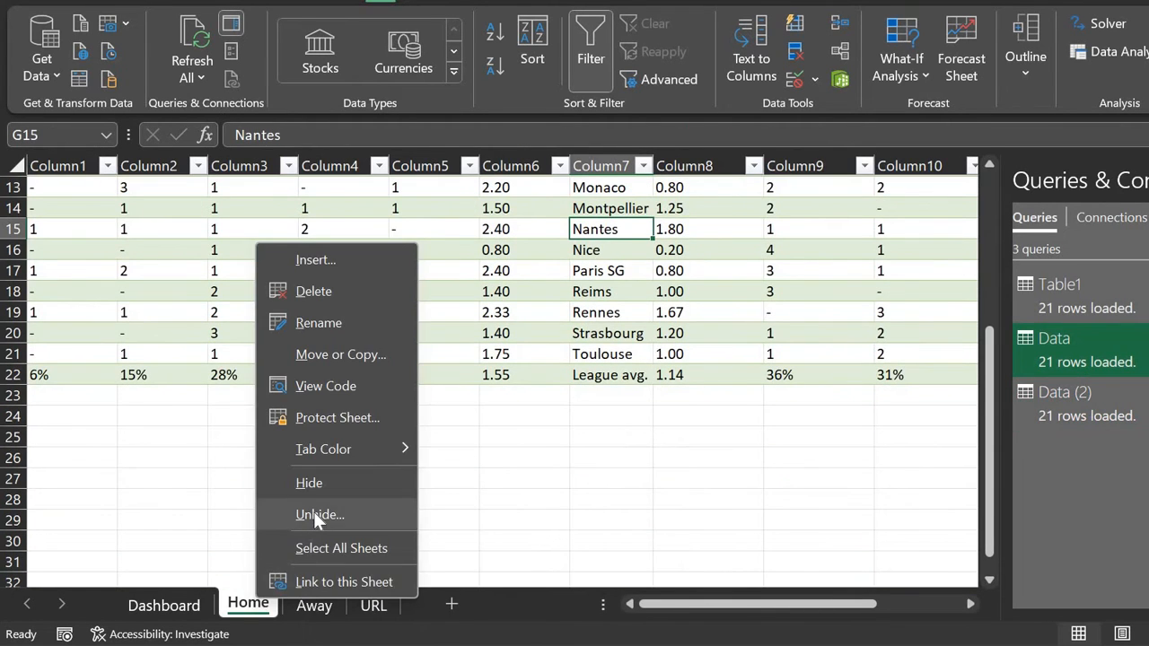
left_click(477, 513)
scroll(568, 282, "up", 2)
scroll(568, 281, "up", 3)
left_click(317, 604)
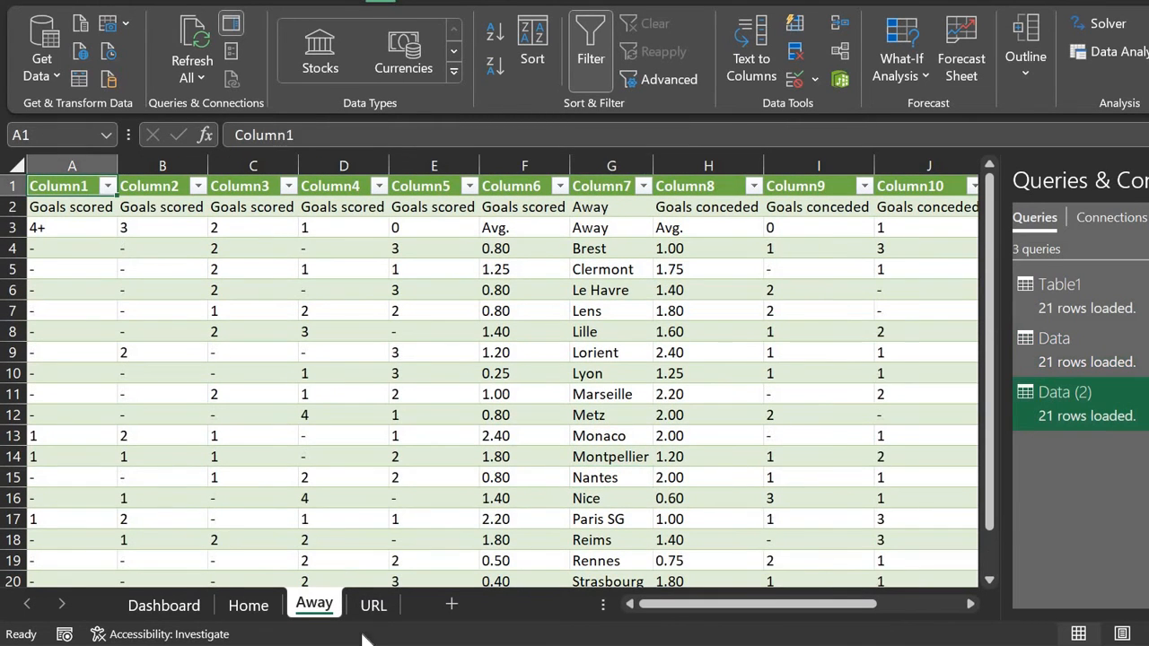
left_click(374, 607)
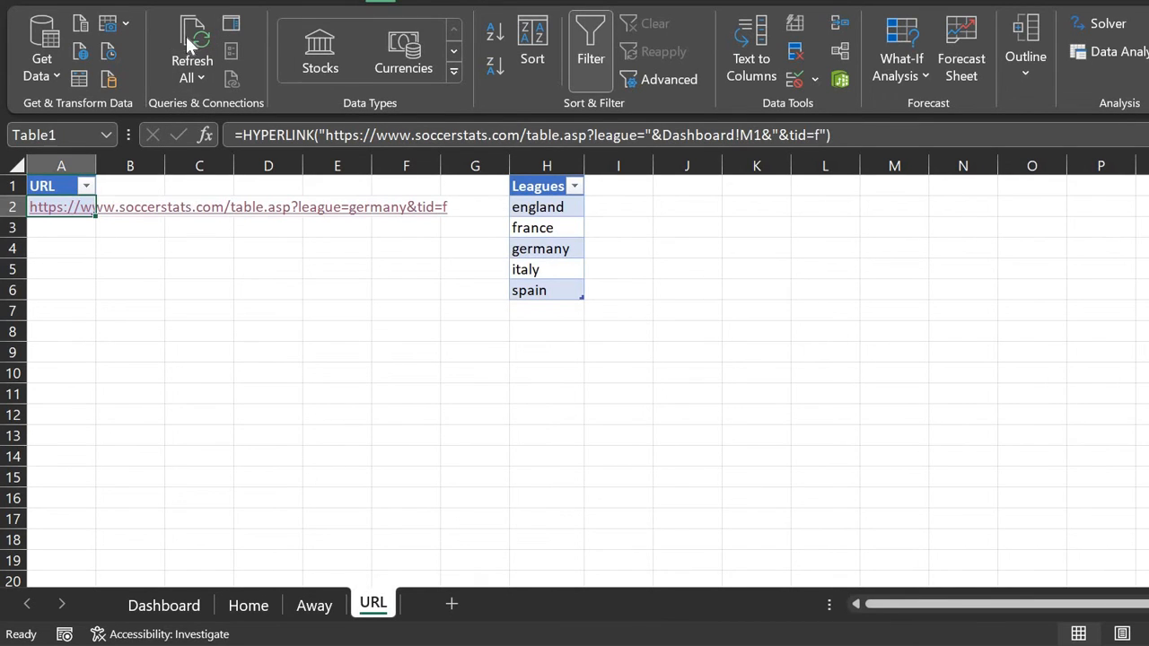
left_click(248, 606)
left_click(373, 606)
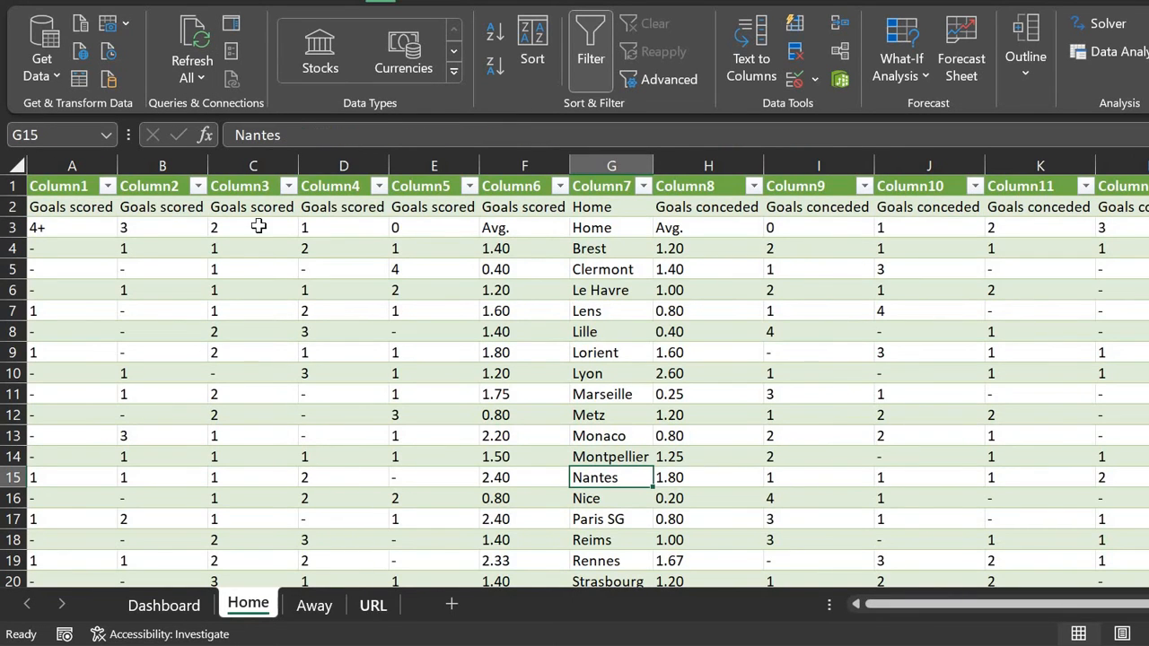
left_click(196, 40)
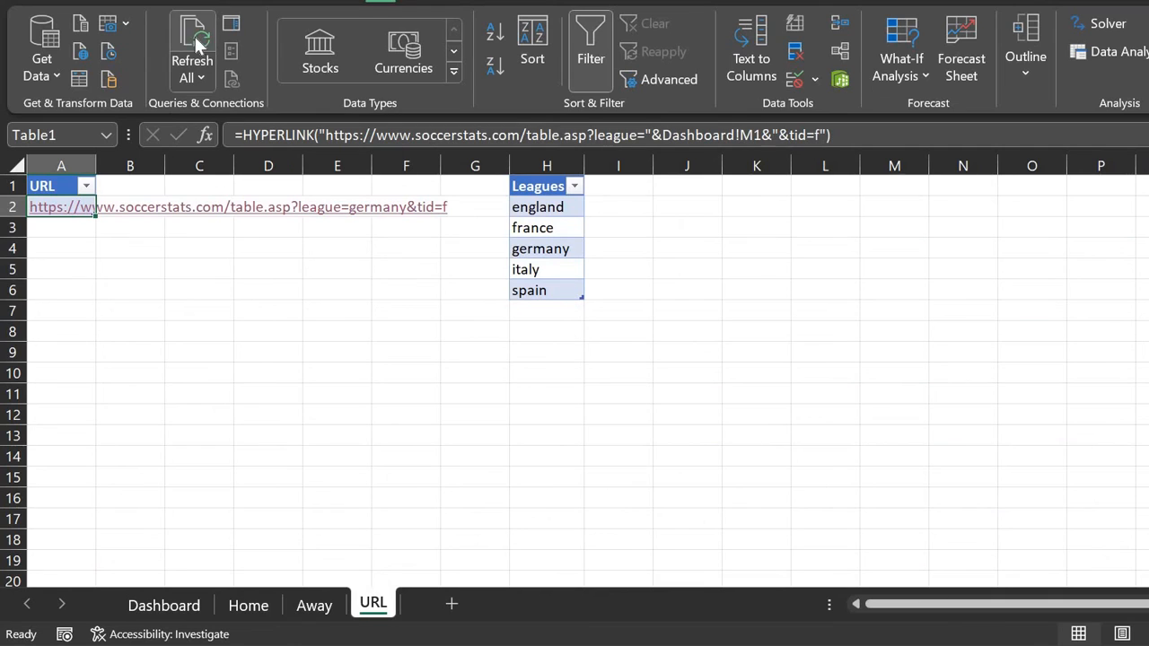
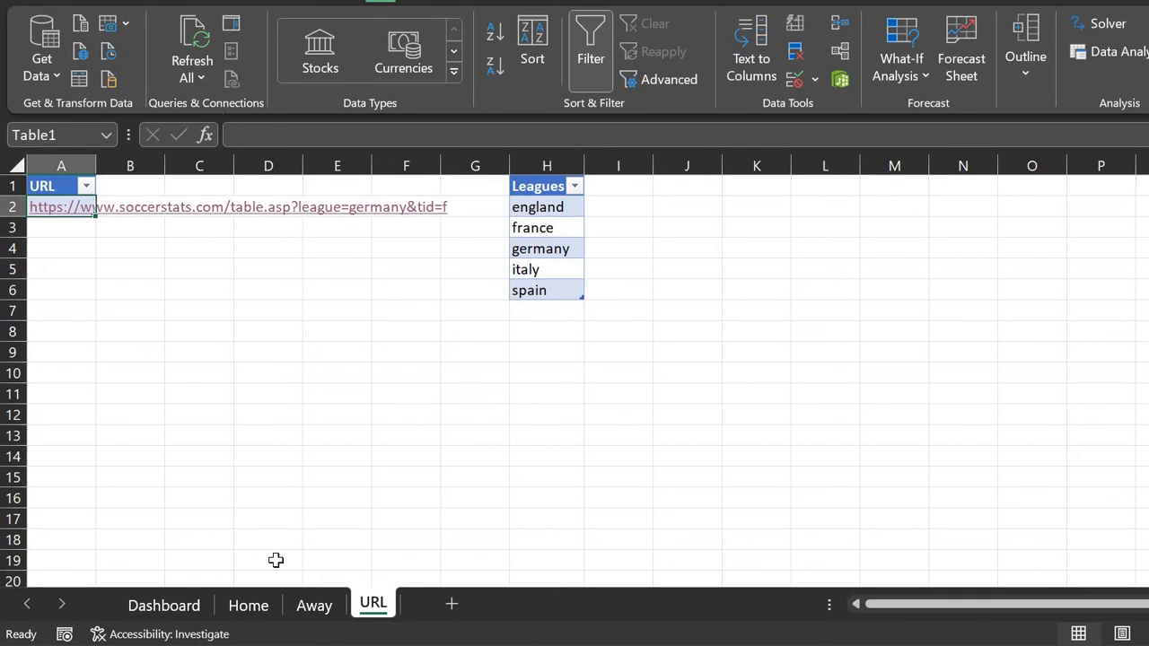
Step: Flip between the Home and Away sheets to check the Bundesliga goals tables, then select Dashboard A1
left_click(250, 607)
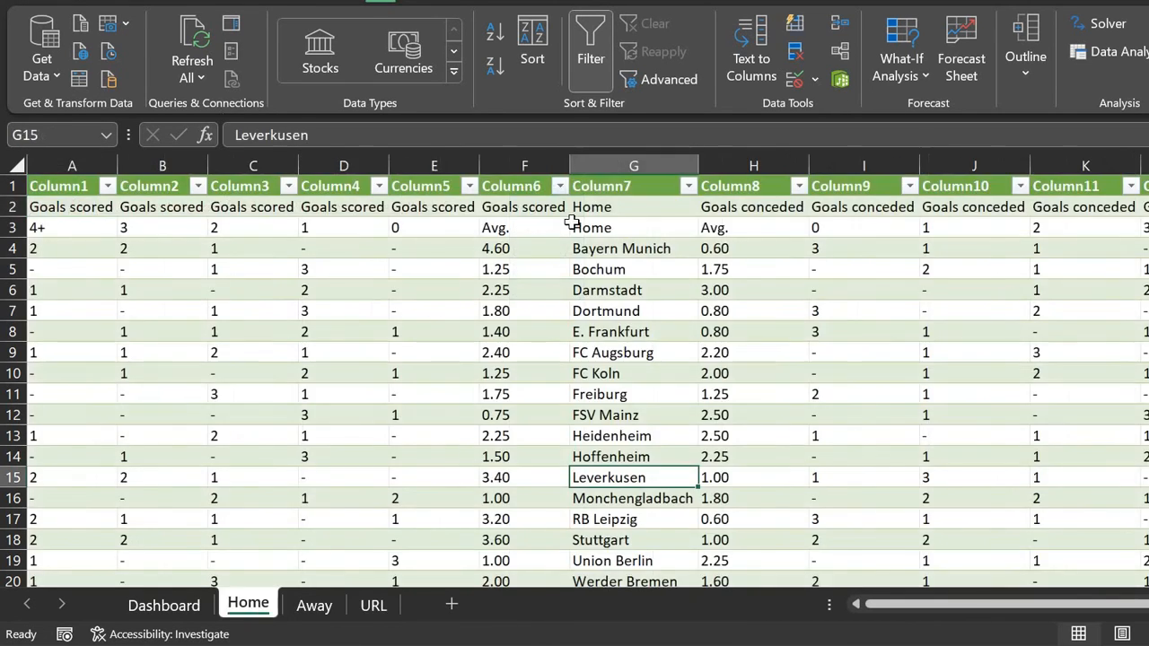
scroll(615, 268, "down", 3)
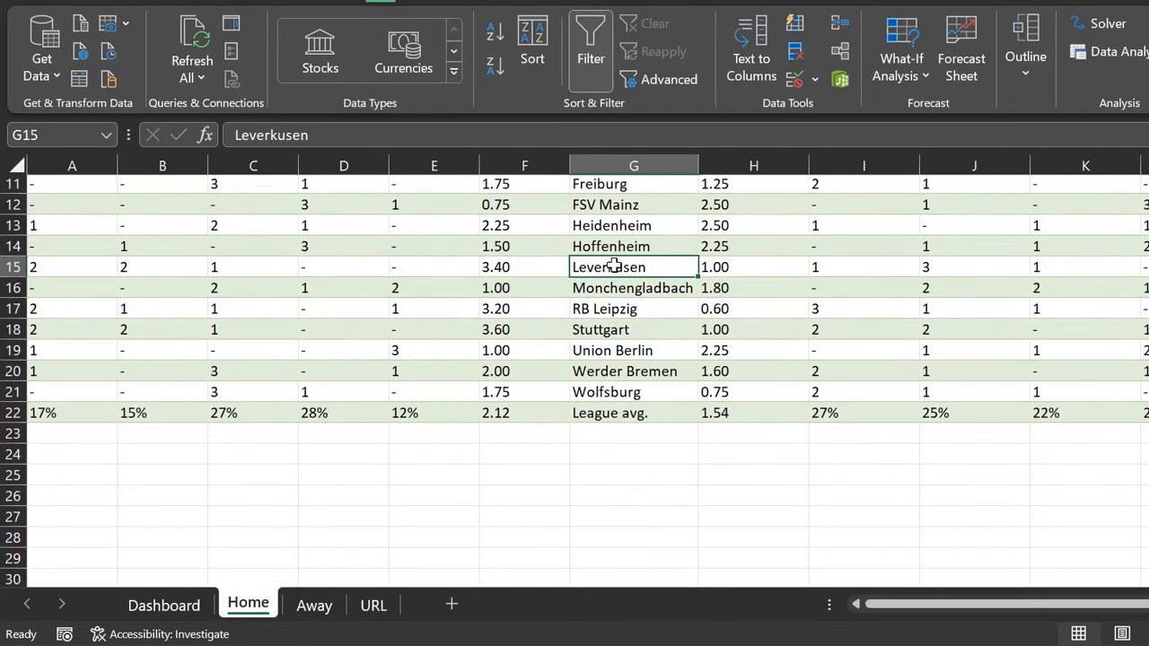
scroll(595, 261, "up", 3)
left_click(316, 604)
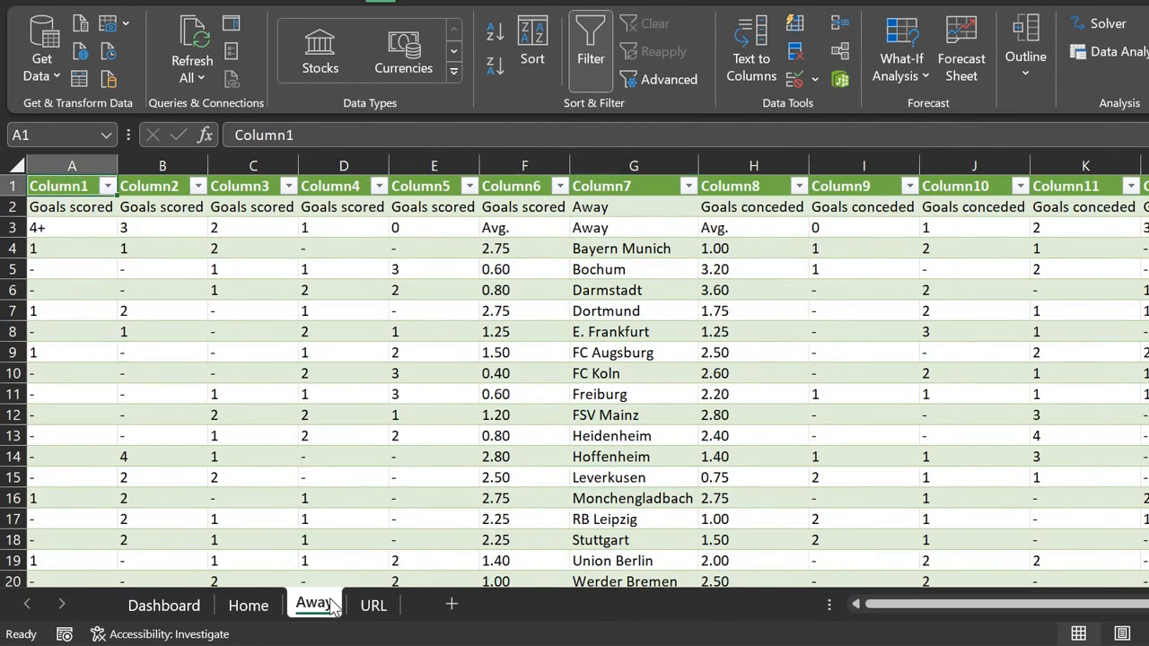
left_click(254, 611)
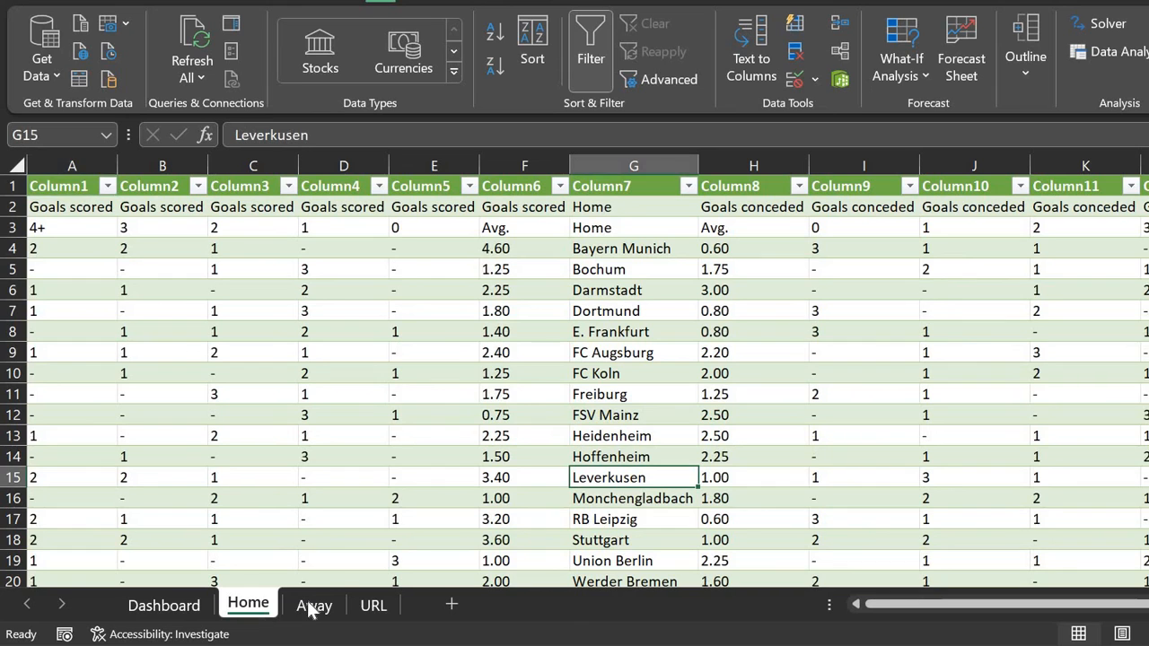
left_click(307, 610)
left_click(244, 609)
left_click(189, 609)
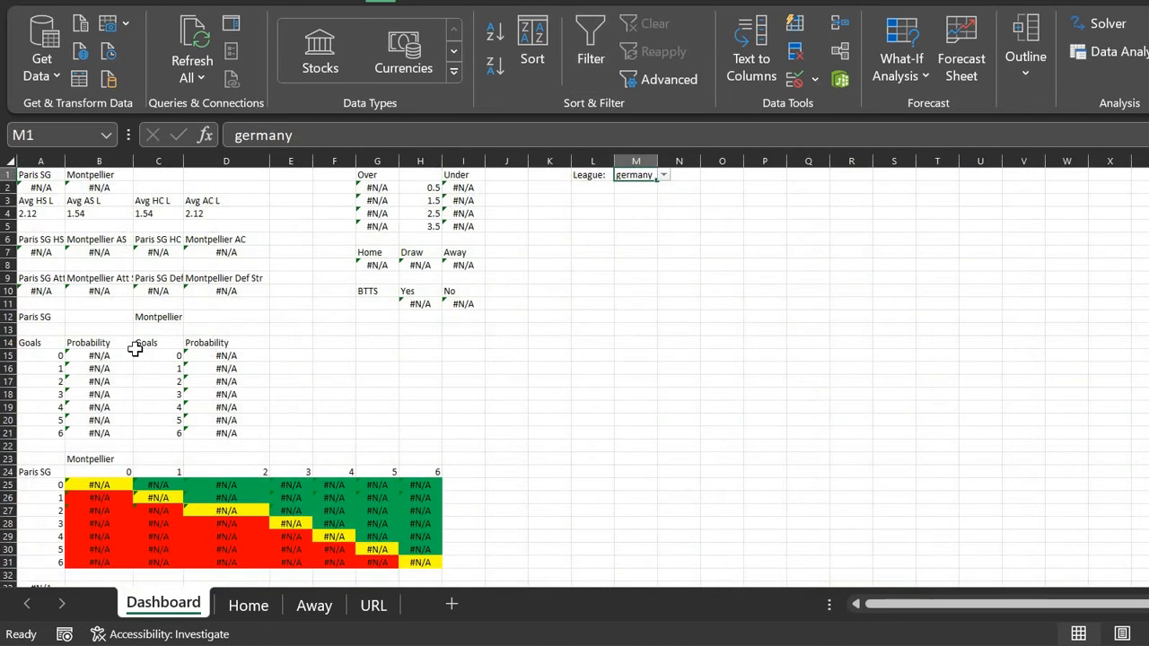
left_click(45, 174)
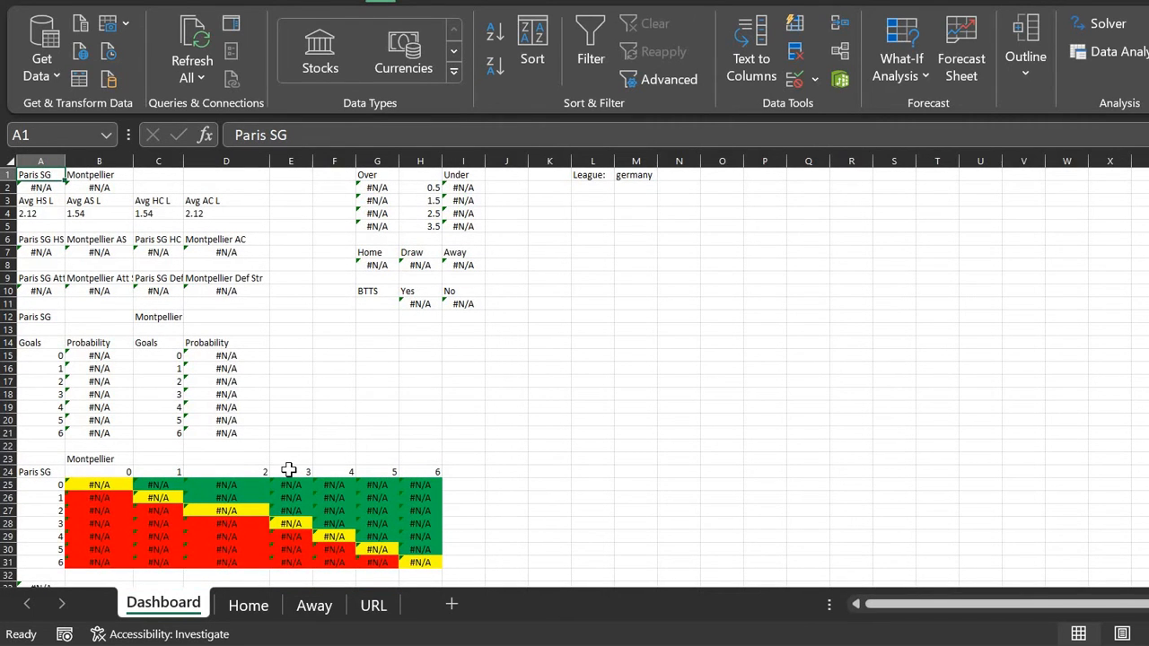
Step: Check the Home sheet's team names in G4:G21, from Bayern Munich to Wolfsburg
left_click(251, 607)
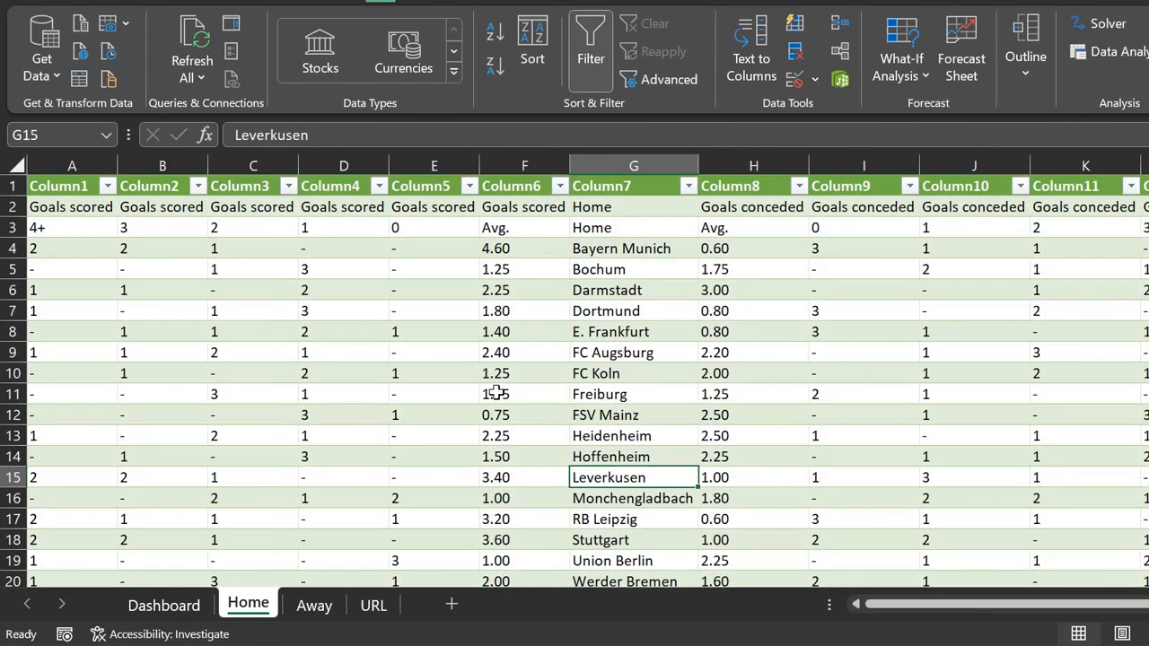
left_click(626, 249)
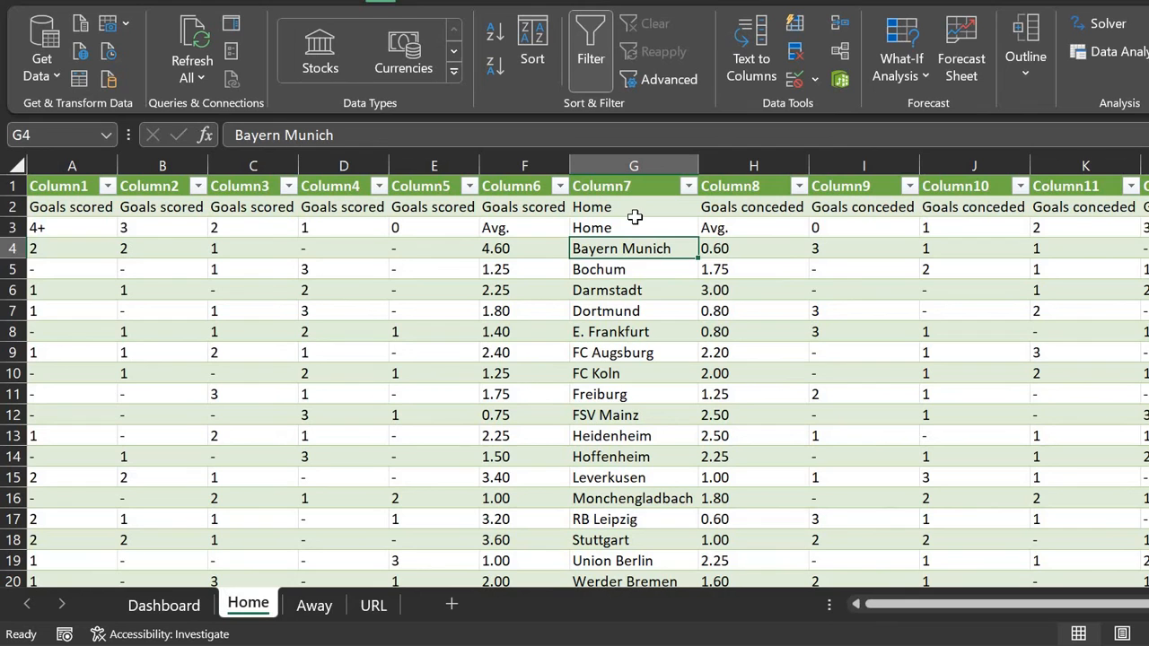
key("shift+Down")
key("shift+Down")
key("shift+Down")
key("shift+Down")
key("shift+Down")
key("shift+Down")
key("shift+Down")
key("shift+Down")
key("shift+Down")
key("shift+Down")
key("shift+Down")
key("shift+Down")
key("shift+Down")
key("shift+Down")
key("shift+Down")
key("shift+Down")
key("shift+Down")
key("shift+Down")
key("shift+Down")
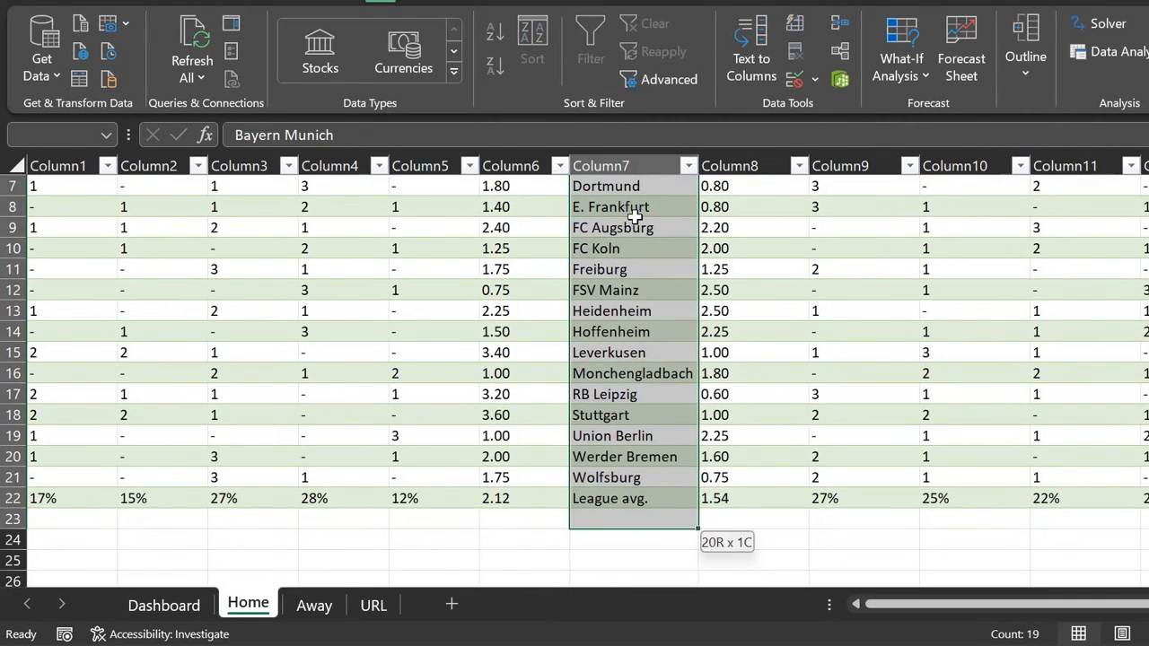
key("shift+Up")
key("shift+Up")
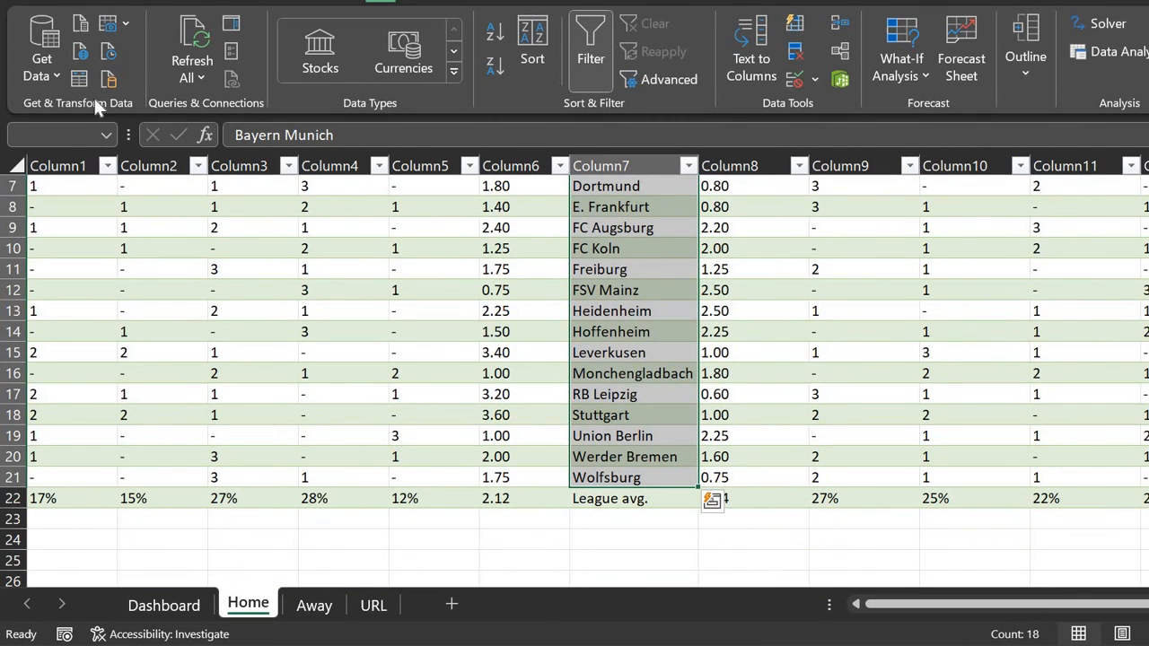
left_click(196, 607)
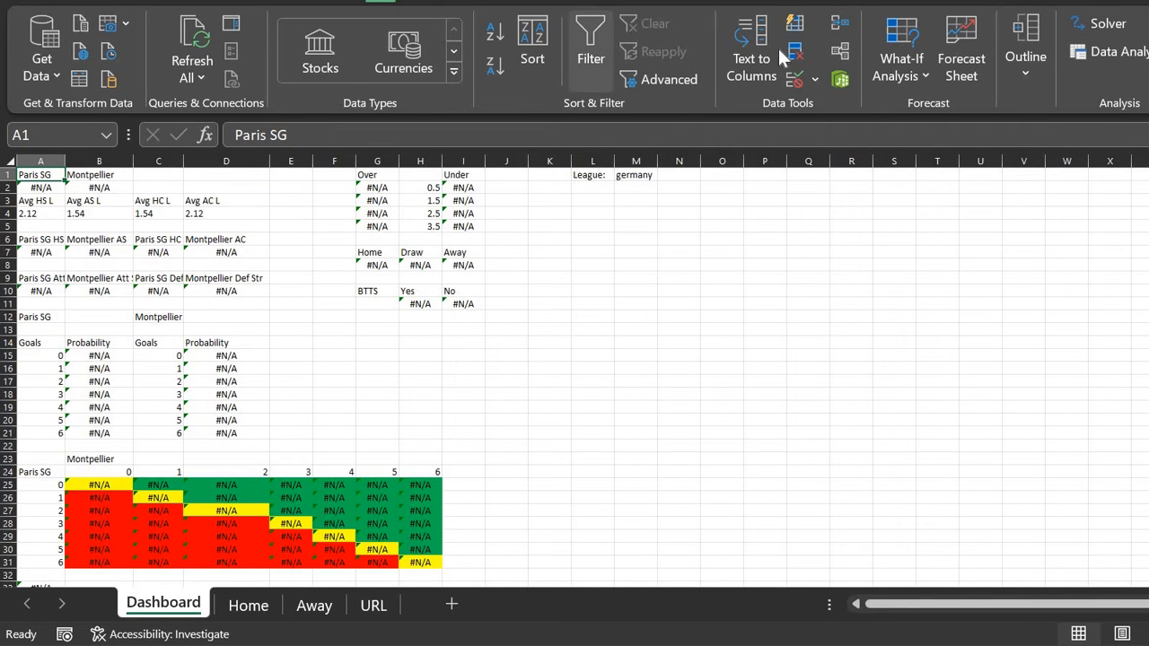
Step: Give Dashboard A1 a List data validation sourced from Home!$G$4:$G$21
left_click(795, 81)
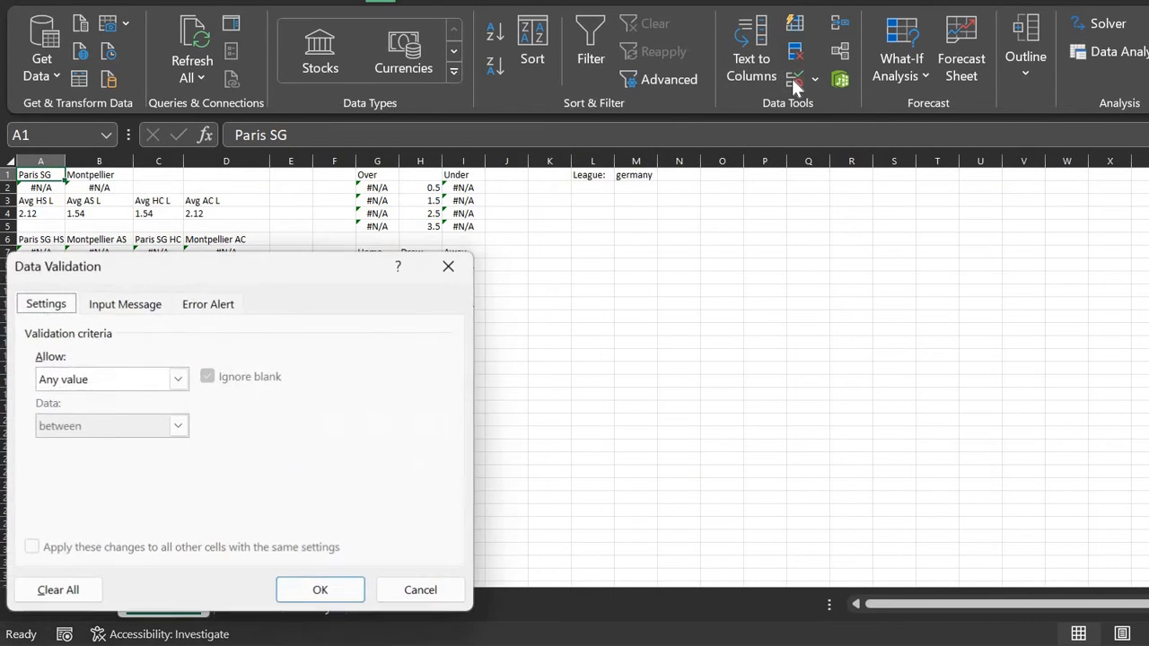
left_click(103, 385)
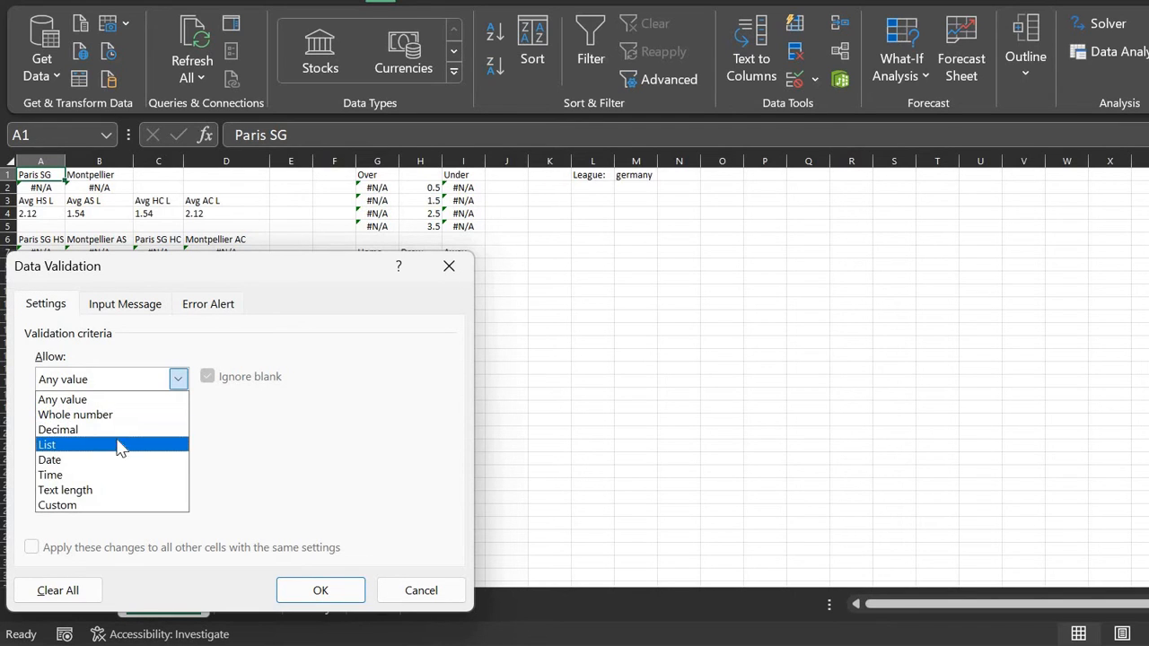
left_click(115, 444)
left_click(323, 474)
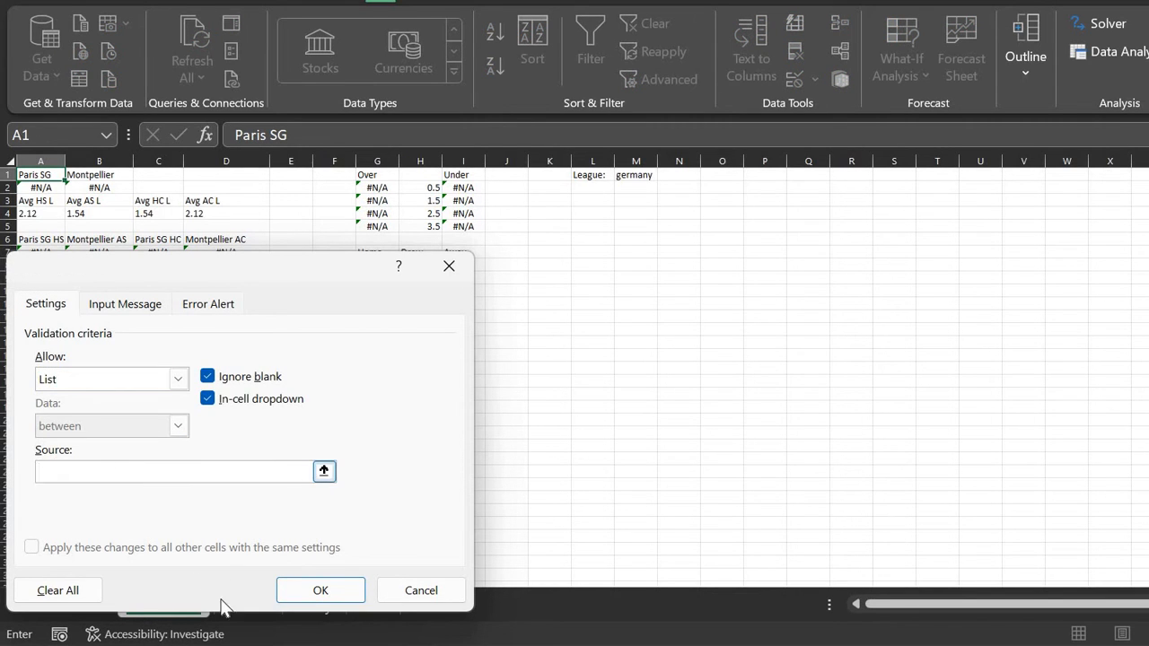
left_click(261, 608)
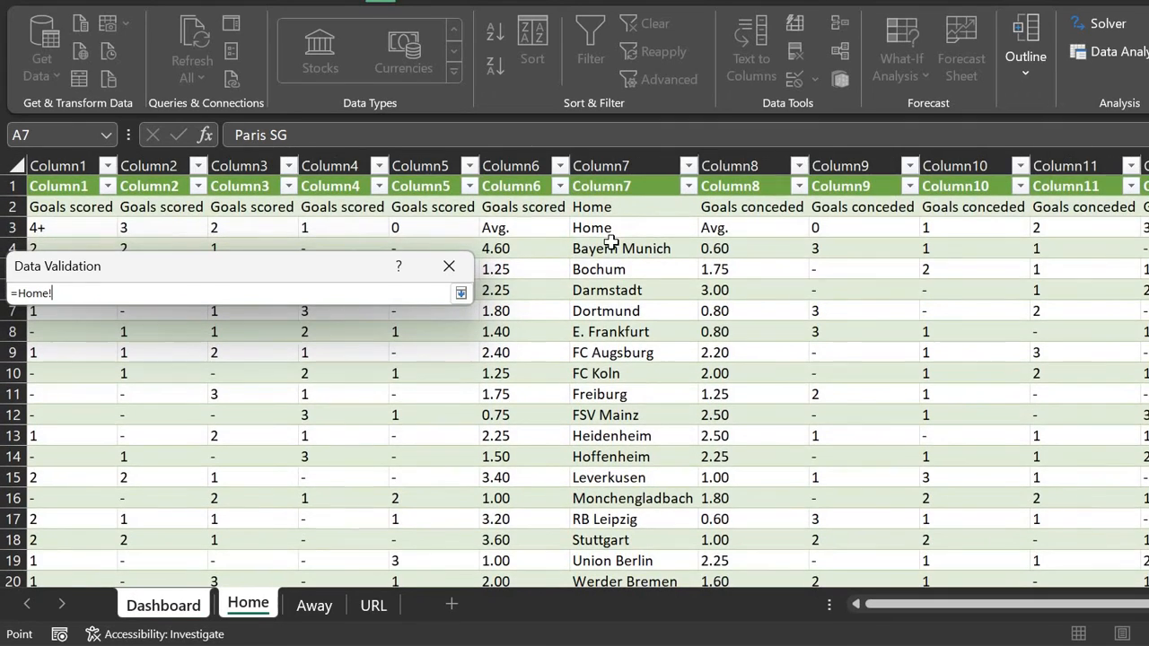
left_click_drag(610, 244, 611, 540)
key("shift+Down")
key("shift+Down")
key("shift+Down")
key("shift+Down")
key("shift+Up")
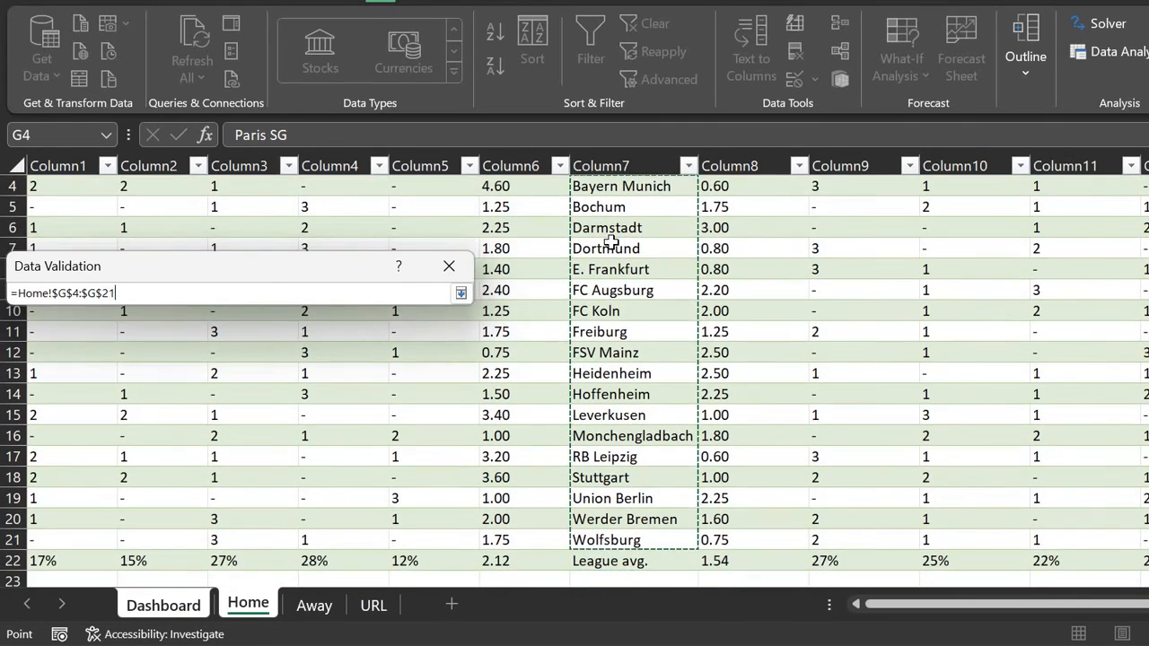
key("Return")
key("Return")
Step: Copy A1's team dropdown into B1
key("Left")
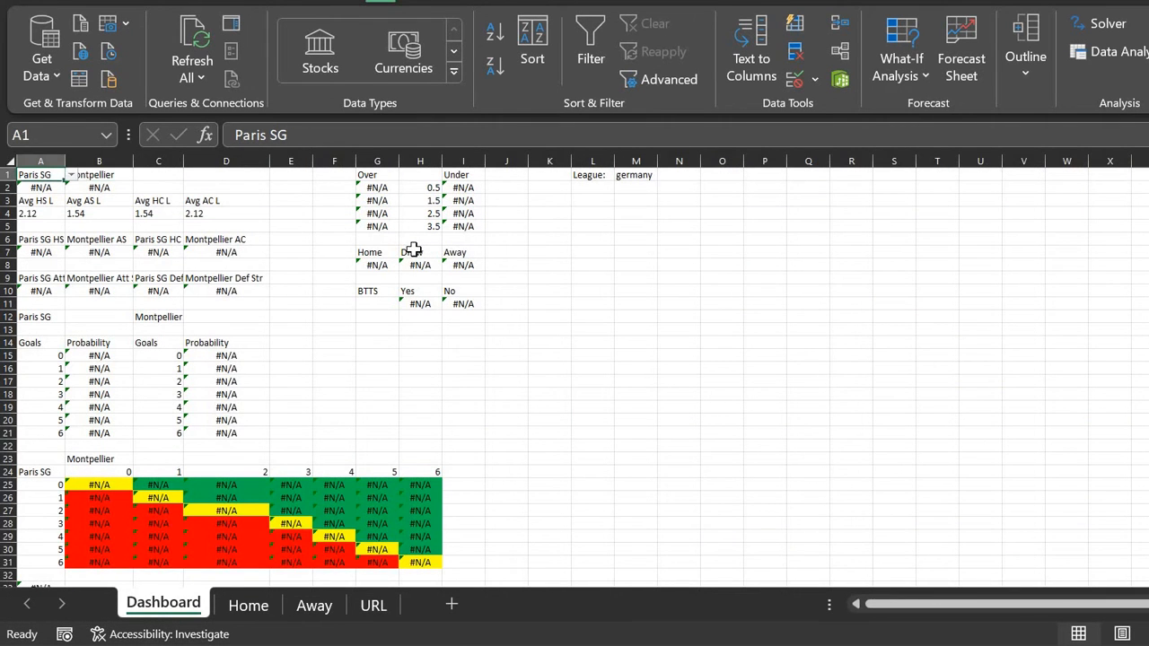
key("ctrl+c")
key("Right")
key("ctrl+v")
key("Left")
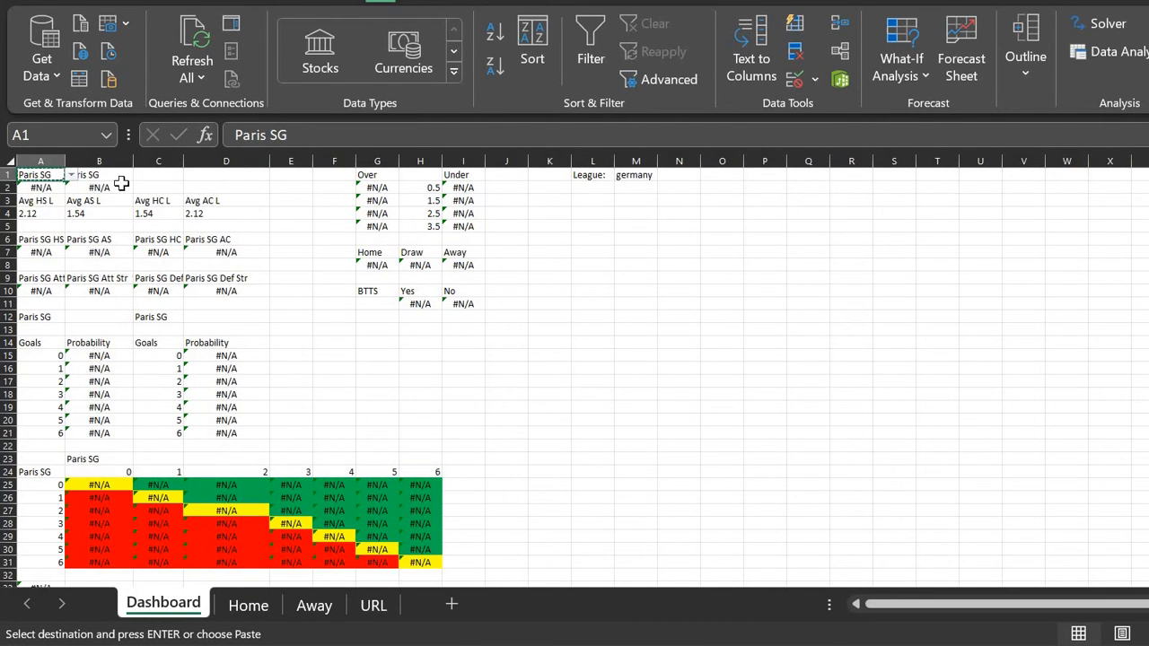
Step: Choose Dortmund as the home team in A1
left_click(72, 175)
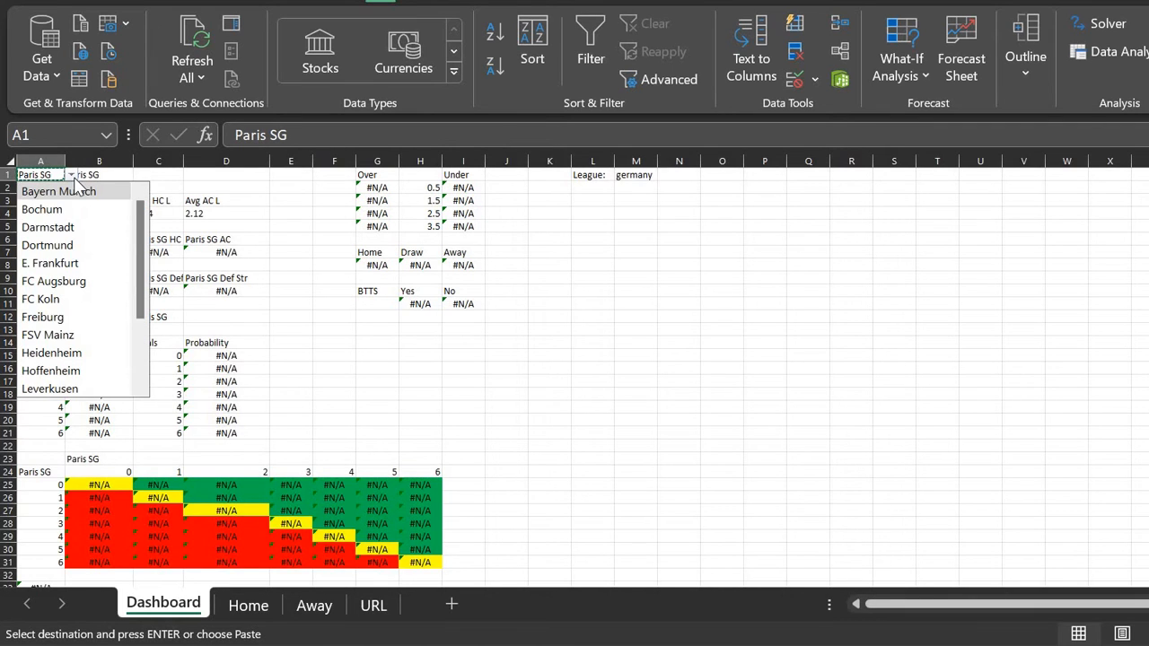
key("Down")
key("Down")
key("Up")
key("Down")
key("Down")
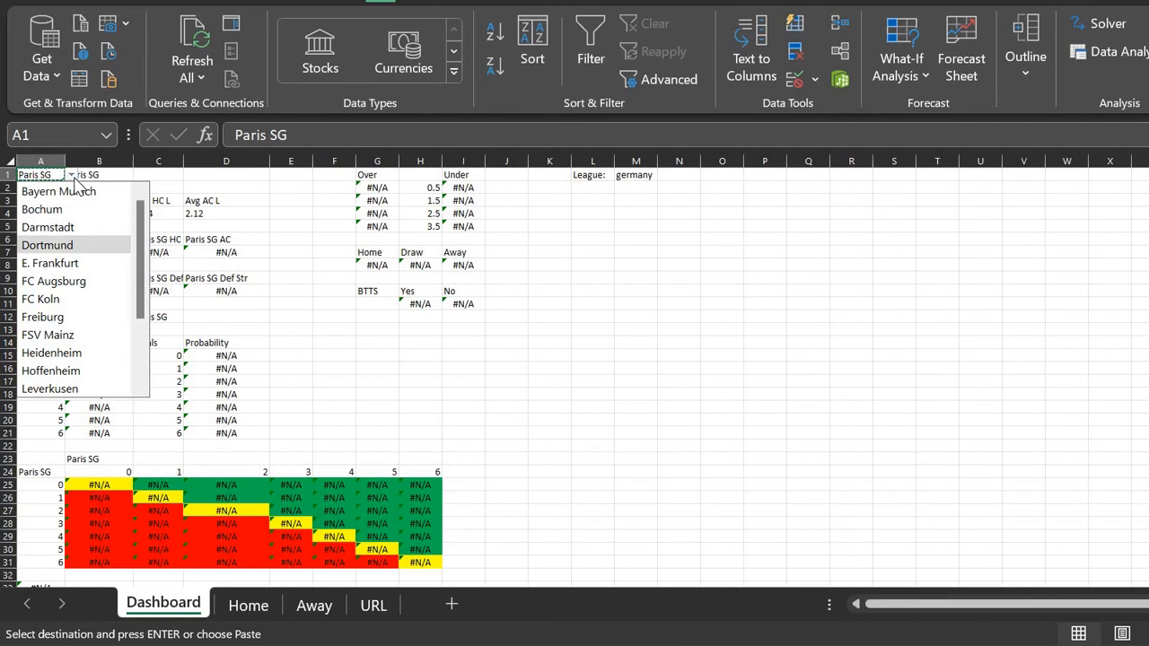
key("Return")
Step: Choose Bayern Munich as the away team in B1, then glance at the Home and URL sheets
left_click(118, 176)
left_click(140, 175)
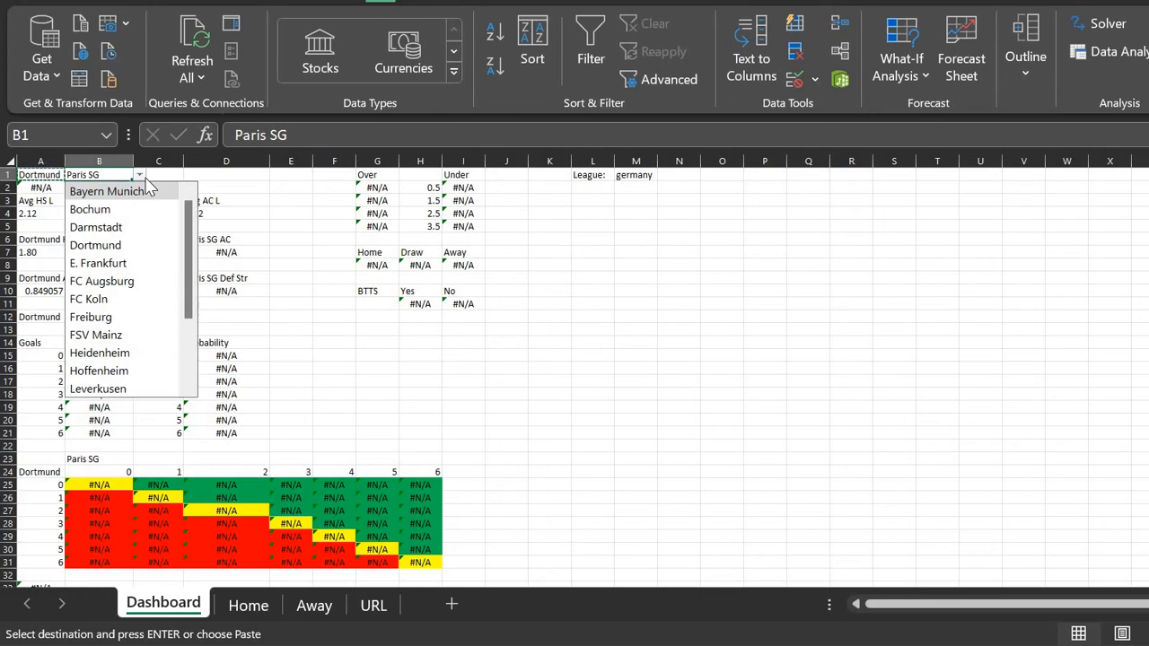
key("Down")
key("Down")
key("Down")
key("Down")
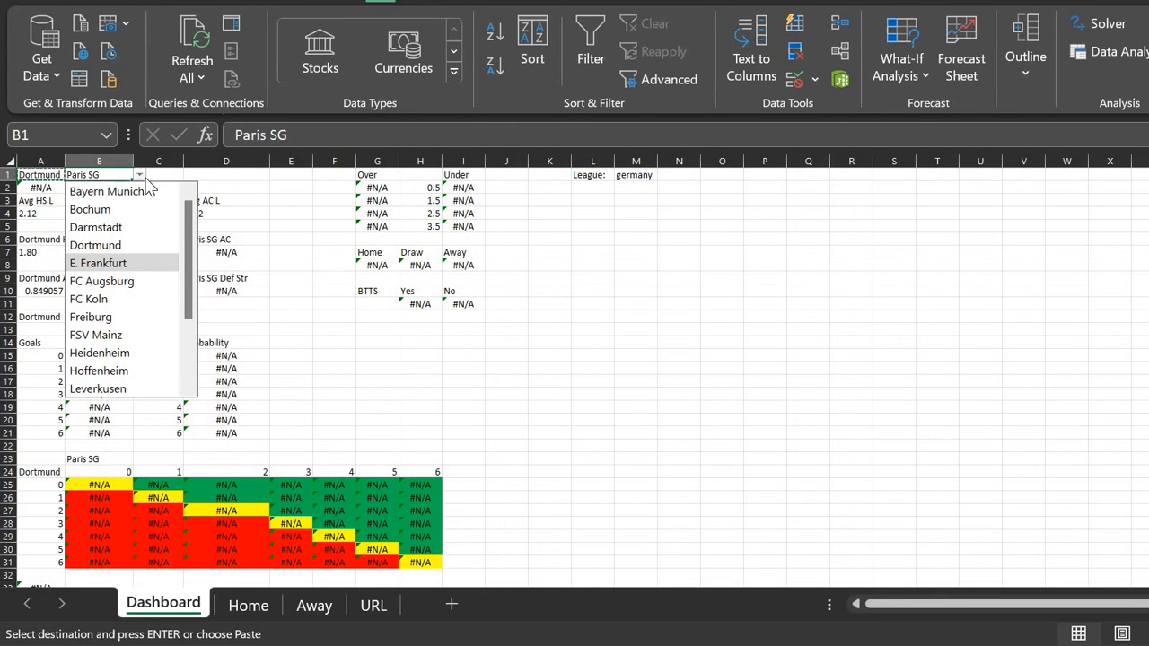
key("Up")
key("Up")
key("Up")
key("Up")
key("Return")
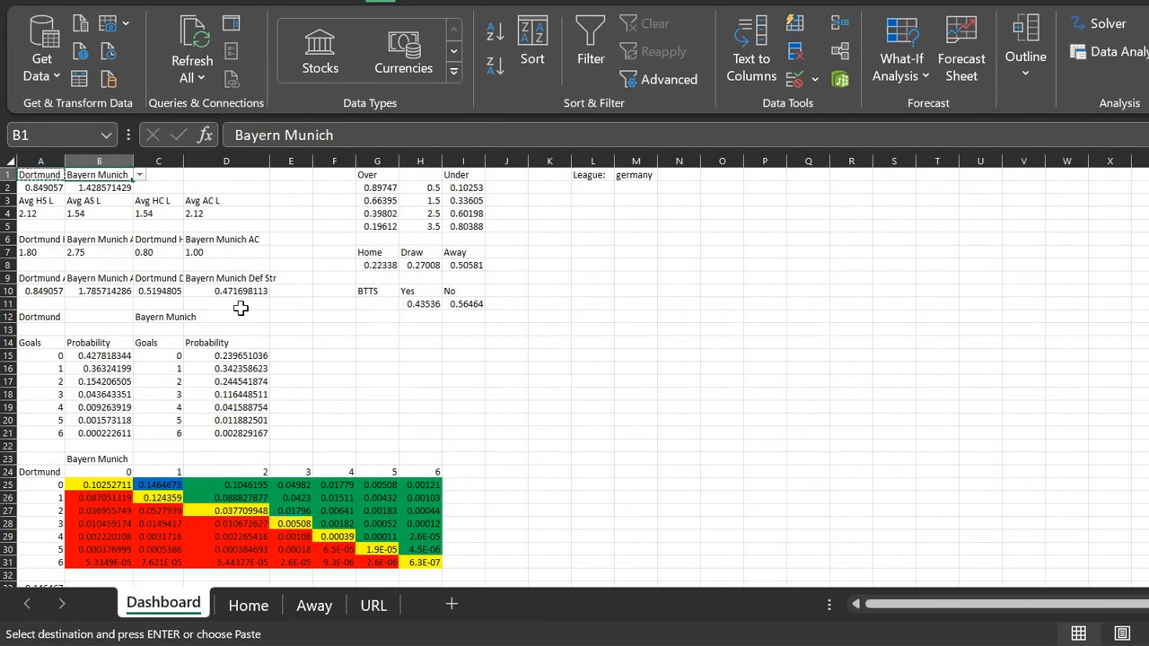
left_click(249, 606)
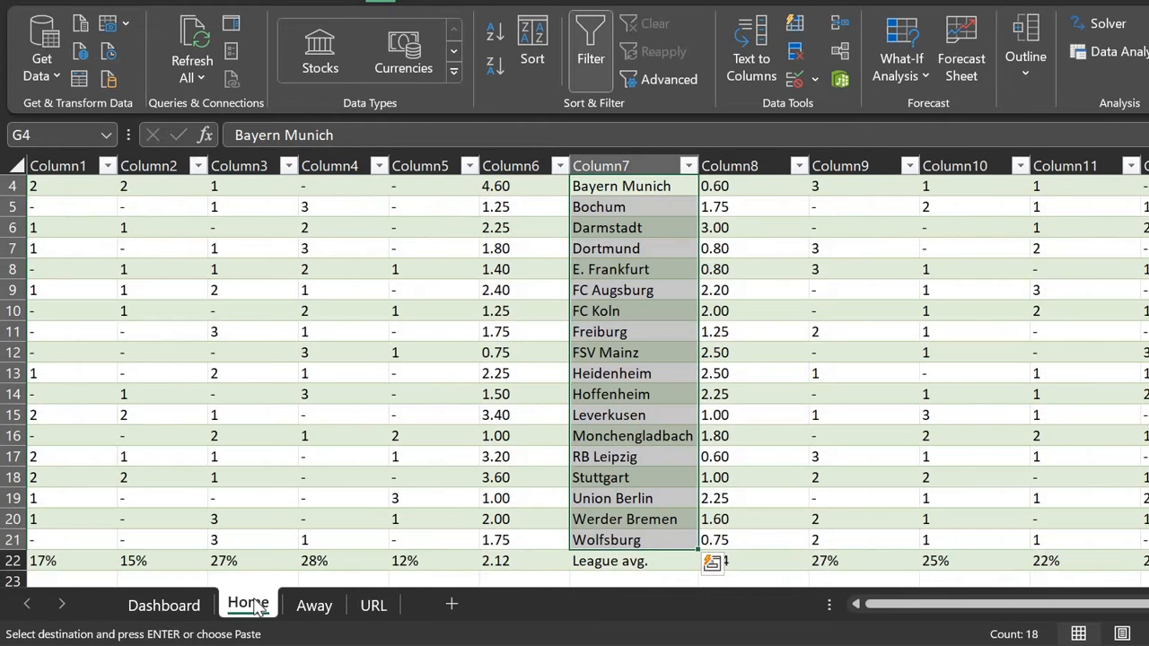
left_click(372, 607)
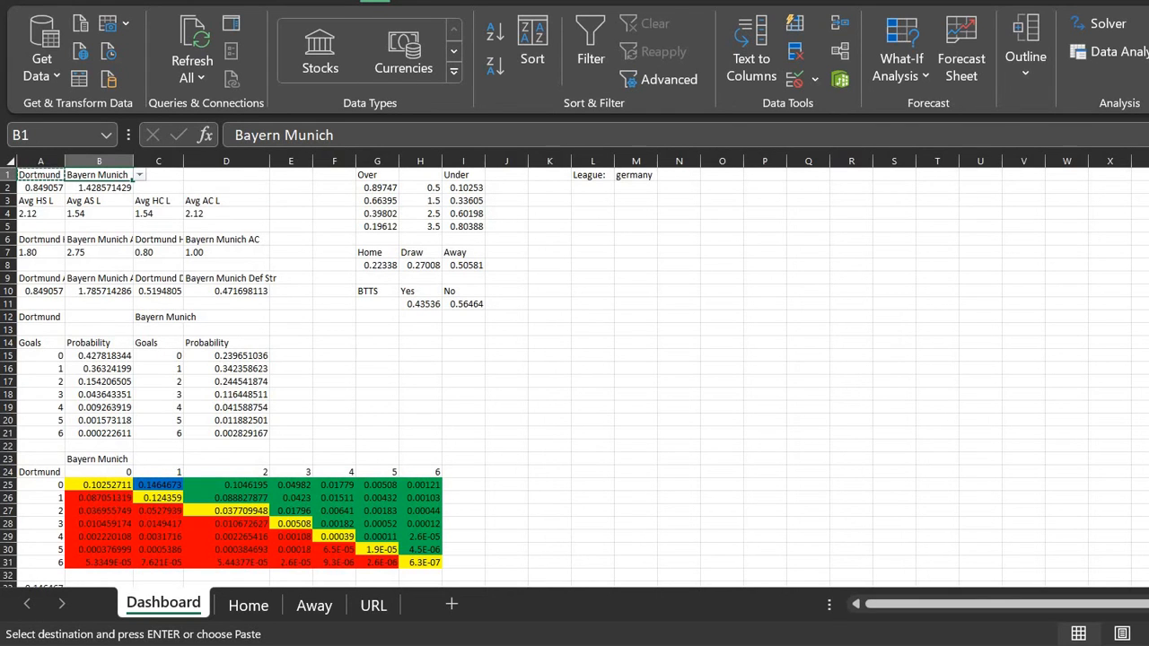
Step: Draw a Developer form-control button beside the tables and assign it the Refresh macro
left_click(648, 2)
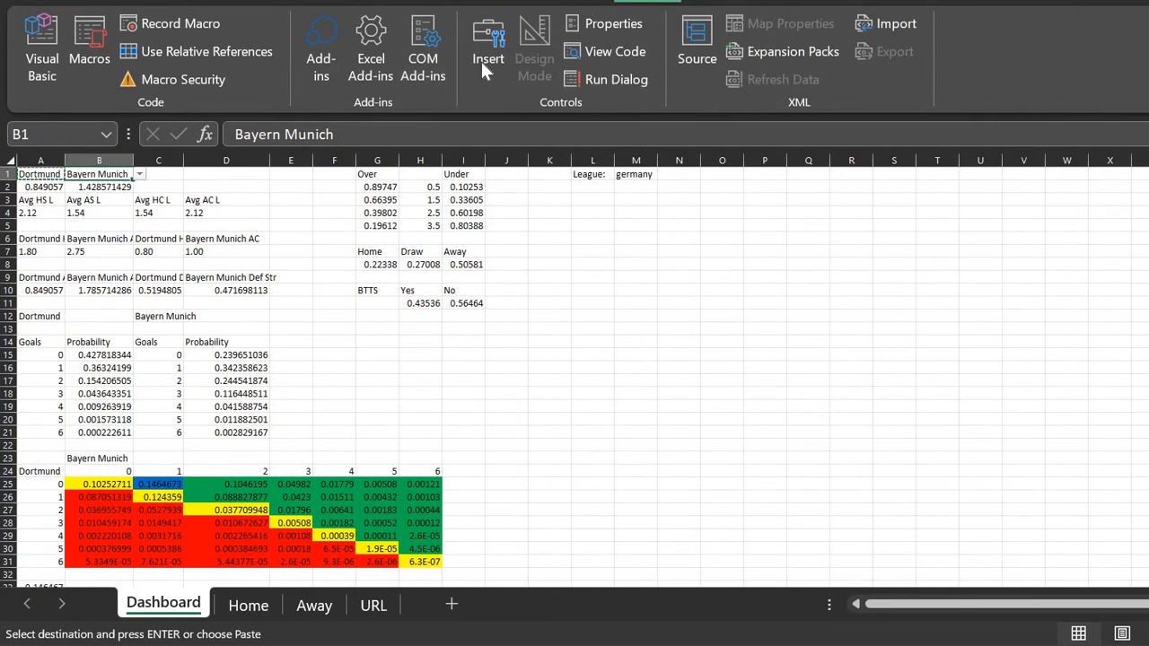
left_click(485, 64)
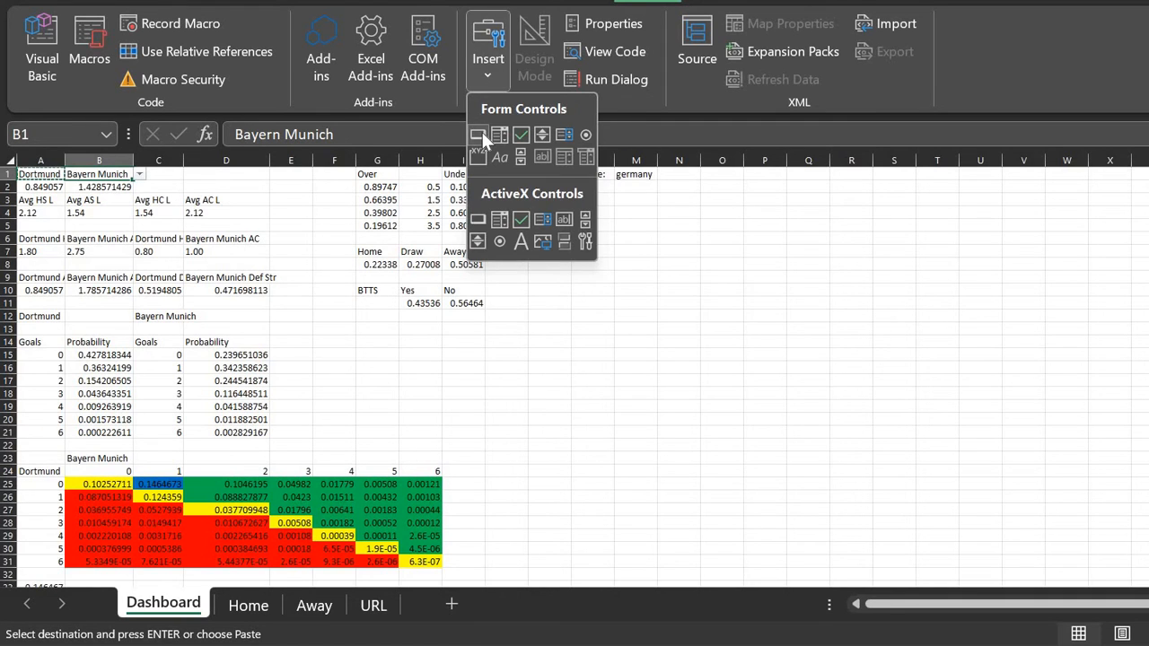
left_click(479, 135)
mouse_move(571, 194)
left_mouse_down()
mouse_move(631, 233)
mouse_move(631, 246)
mouse_move(668, 247)
left_mouse_up()
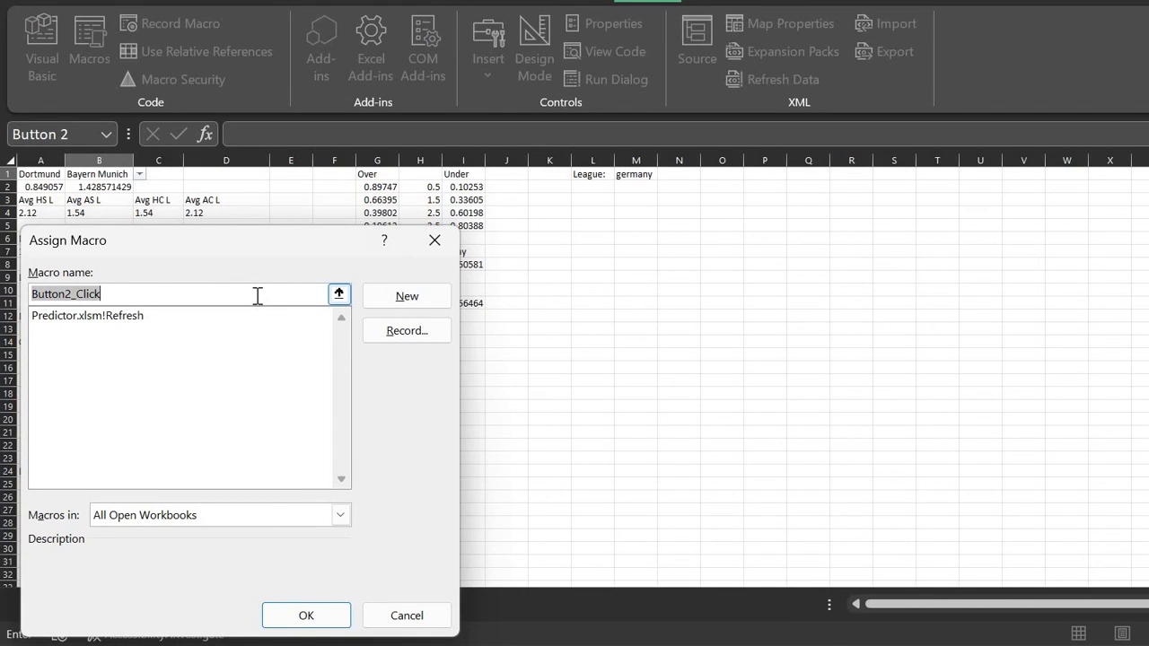
key("BackSpace")
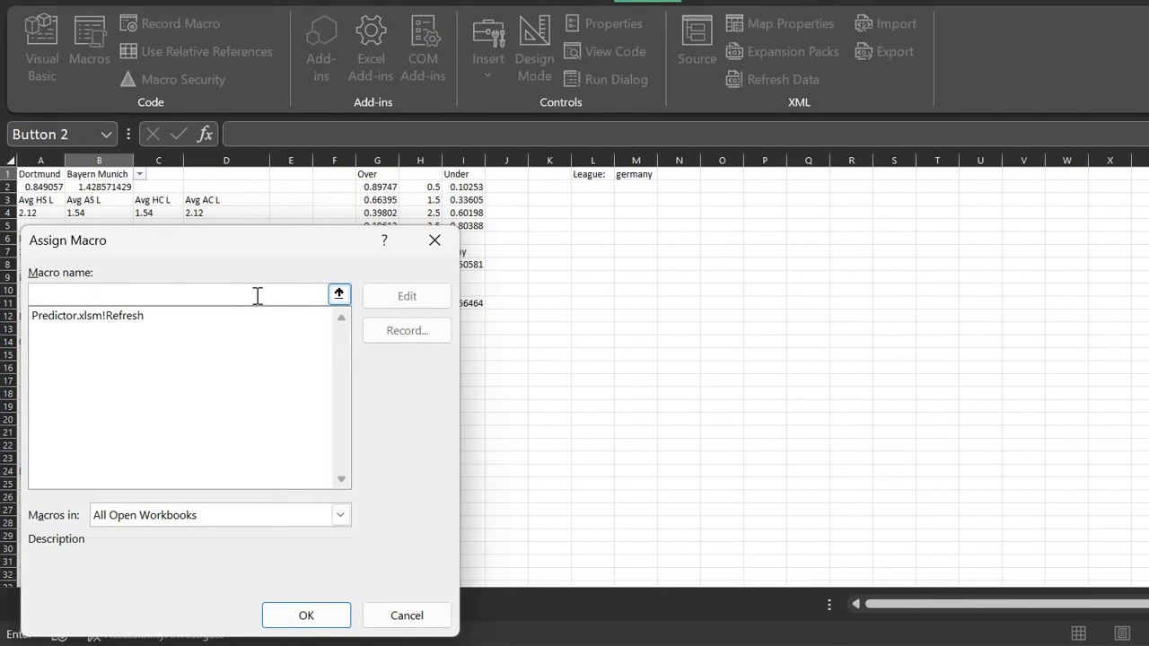
type("Refresh")
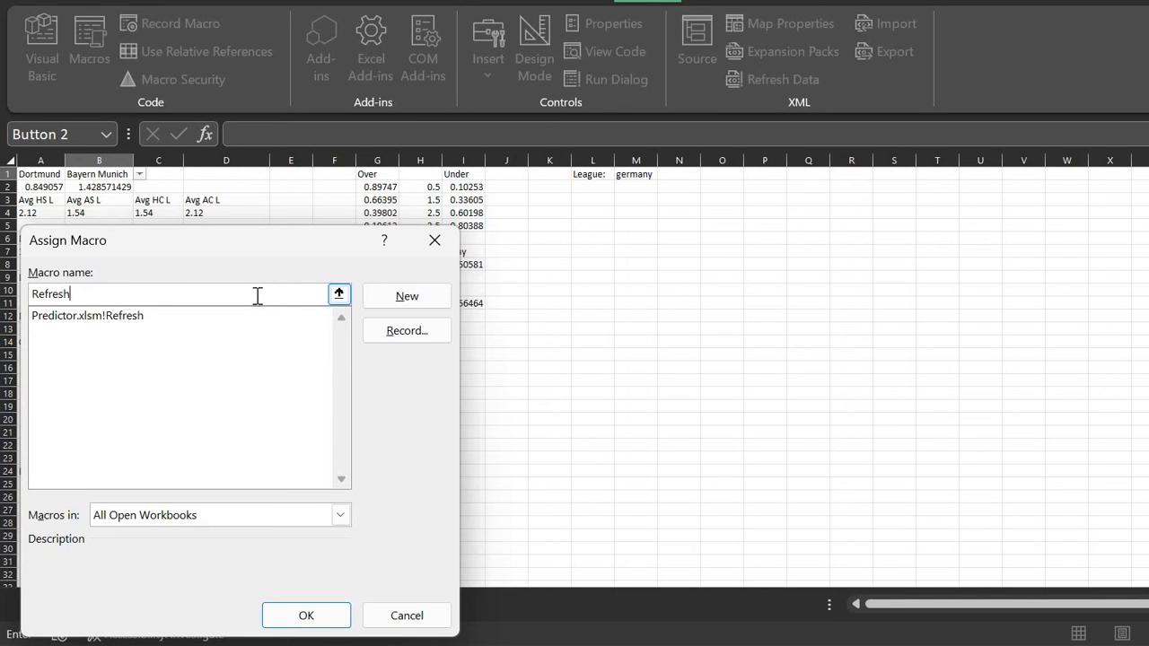
key("Return")
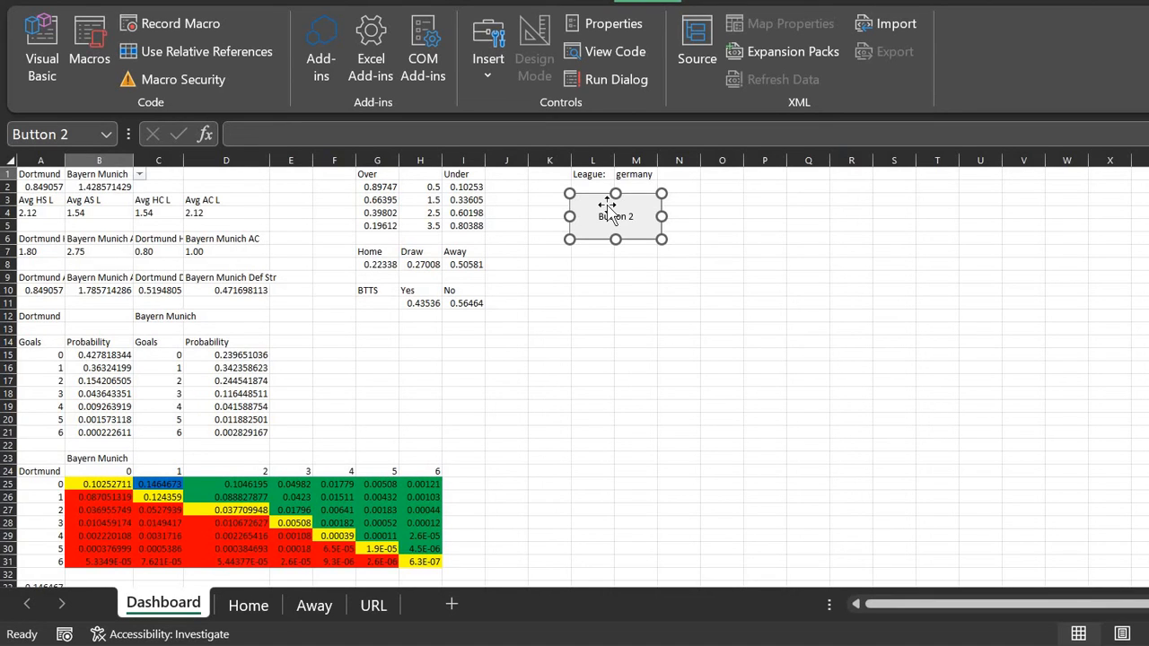
Step: Record a macro named Refresh that runs Data > Refresh All
left_click(174, 28)
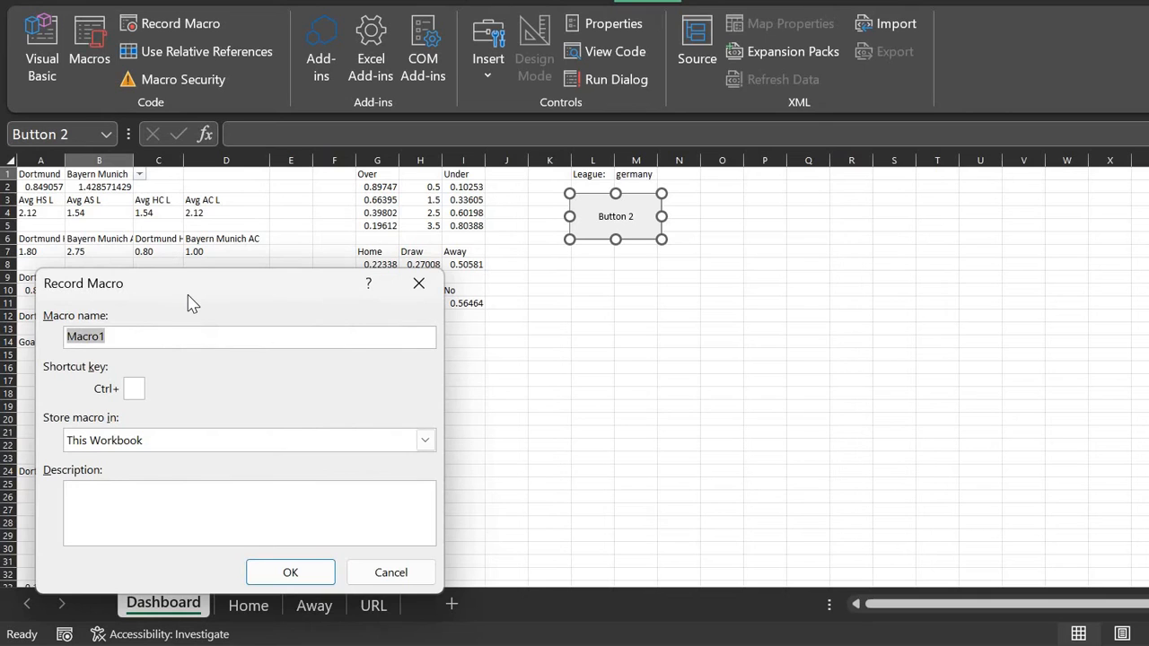
type("Refresh")
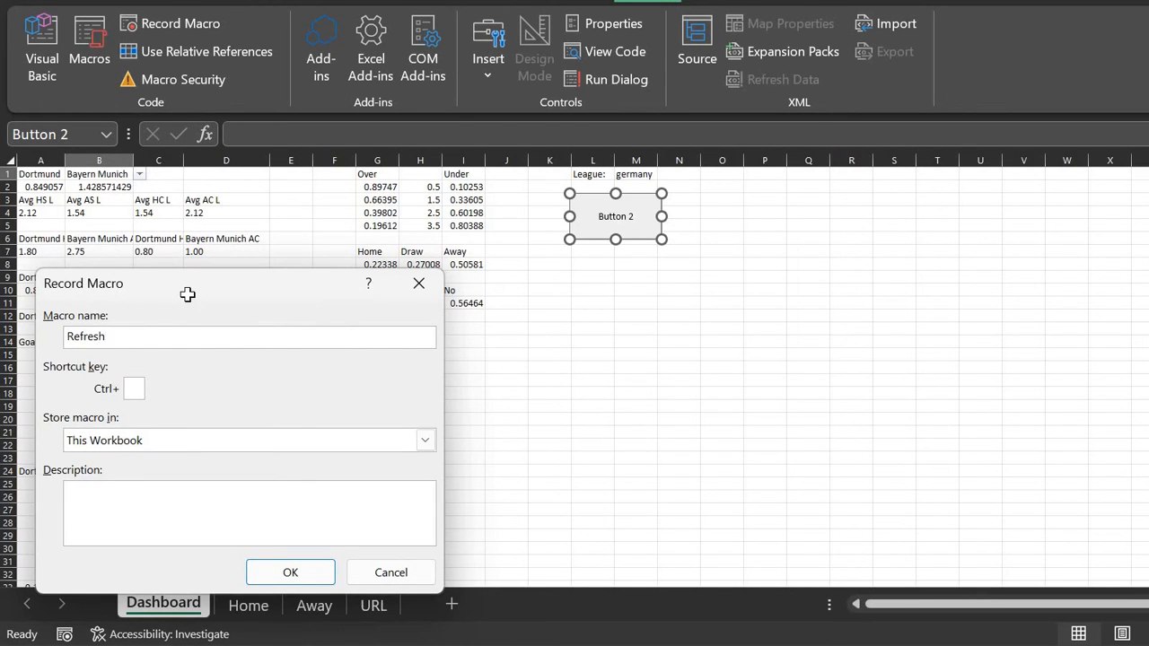
key("Return")
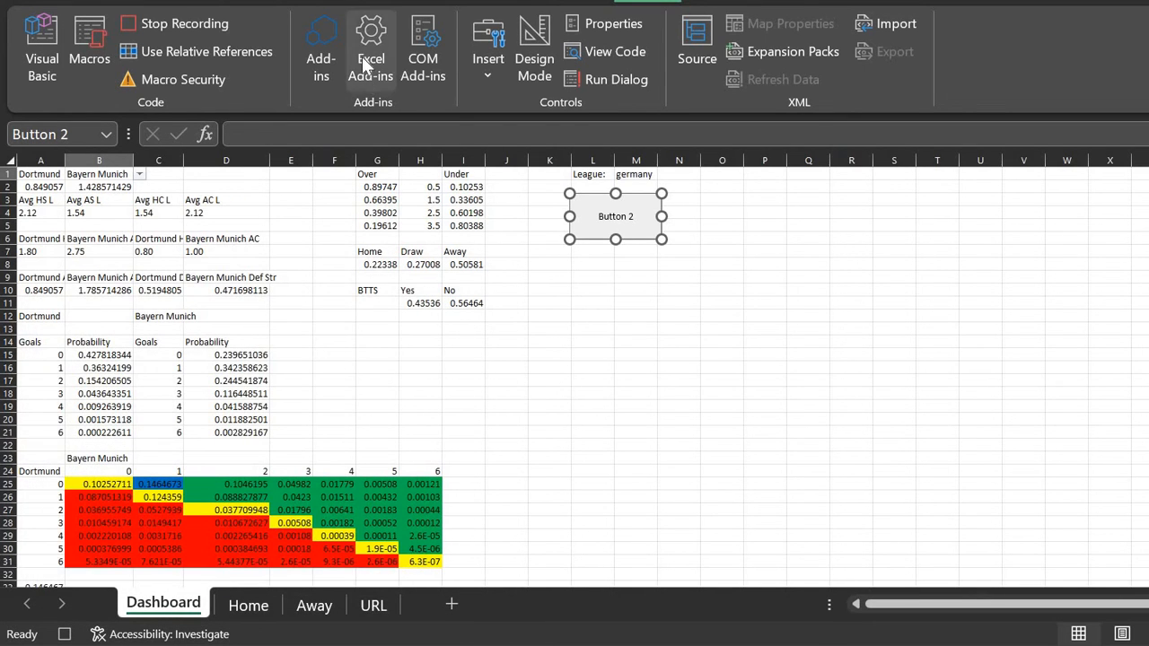
left_click(381, 1)
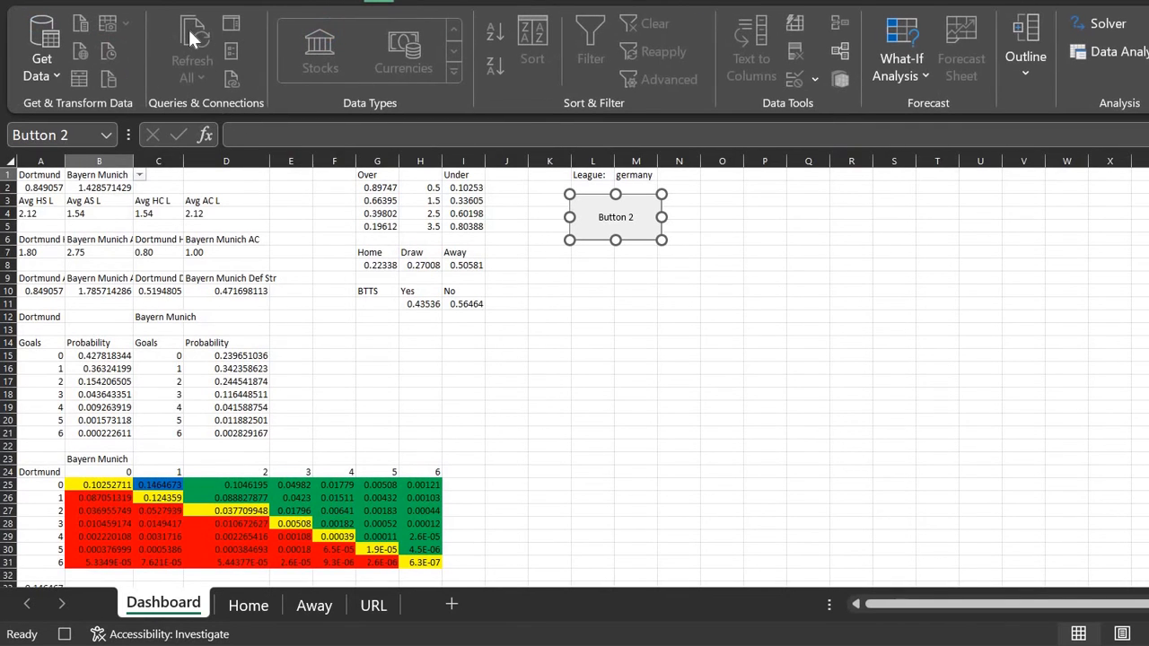
left_click(211, 34)
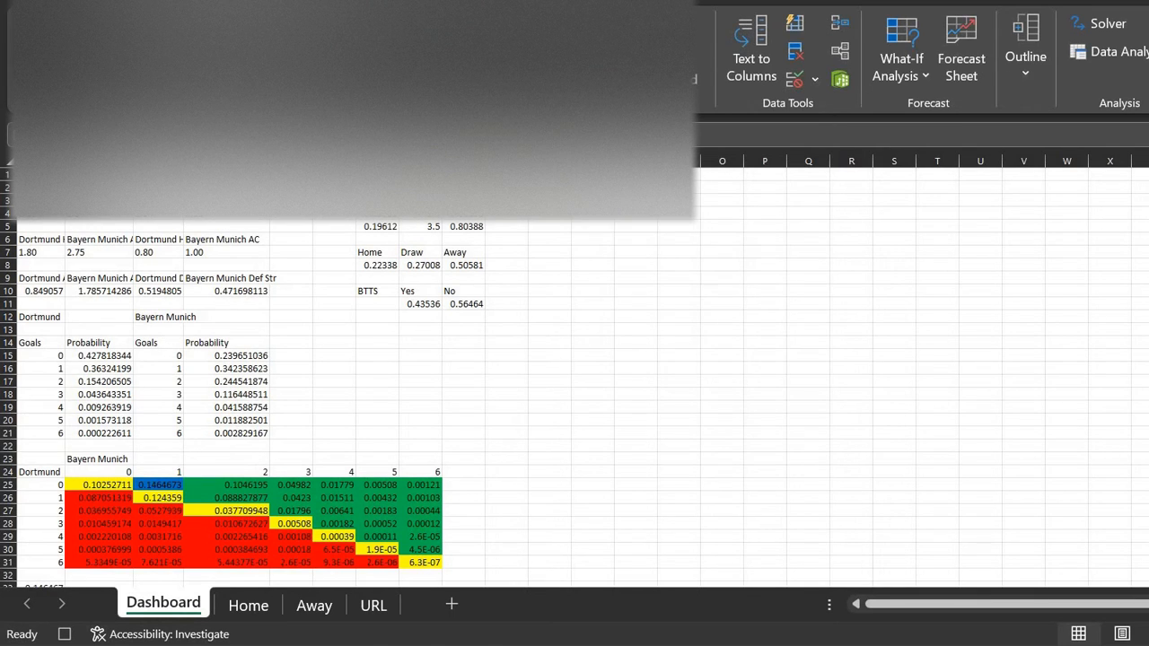
Step: Stop recording and delete the existing Refresh macro
left_click(499, 2)
left_click(180, 24)
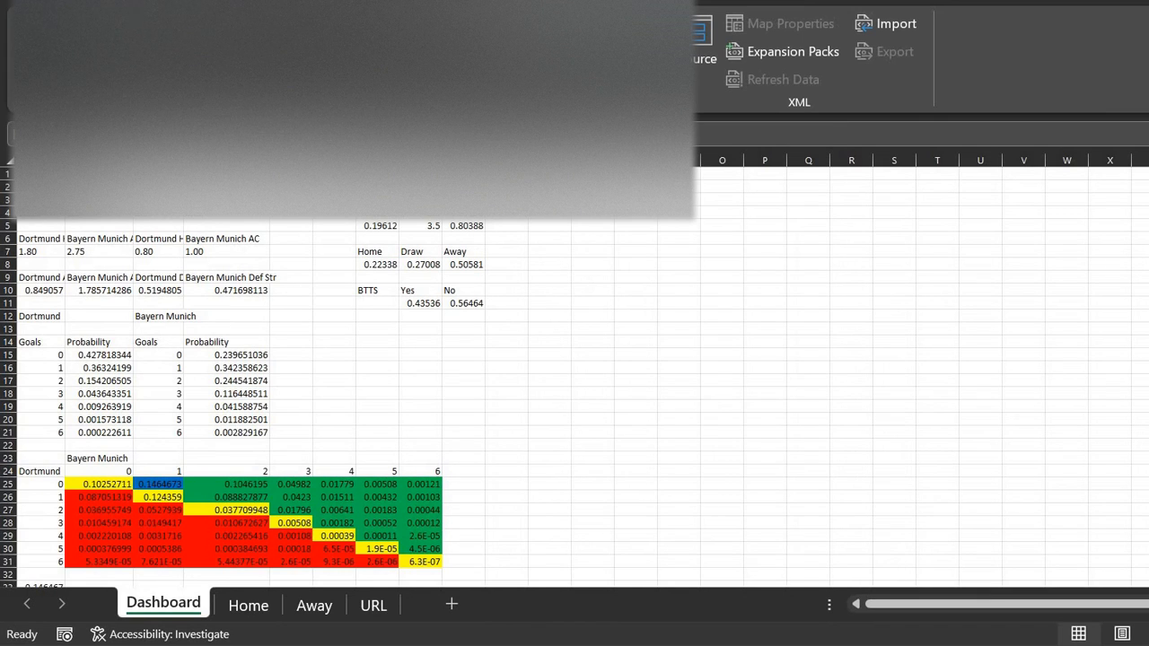
left_click(90, 40)
left_click(318, 332)
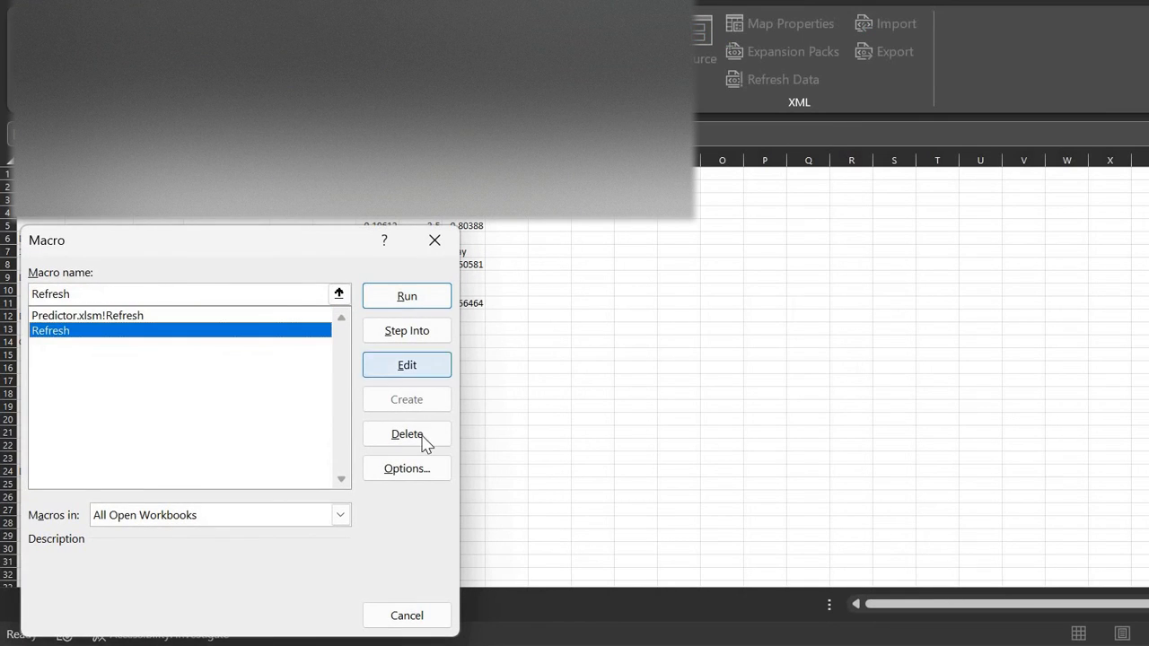
left_click(425, 434)
key("Return")
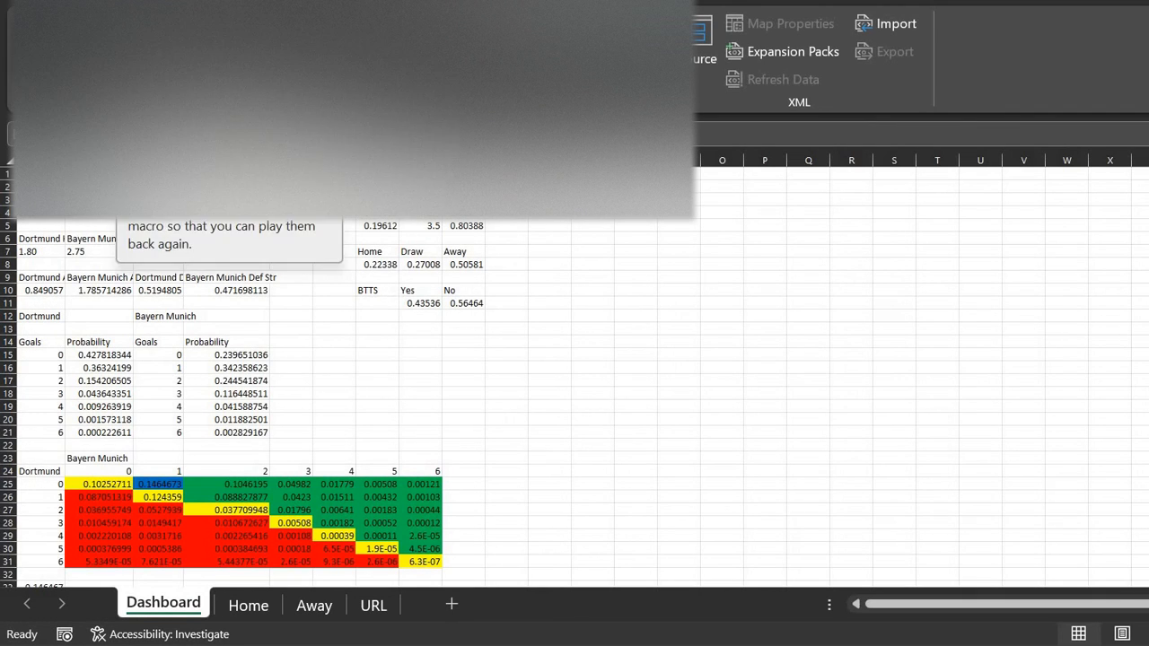
Step: Record a new Refresh macro that runs Refresh All (Ctrl+Alt+F5), then stop recording
left_click(166, 23)
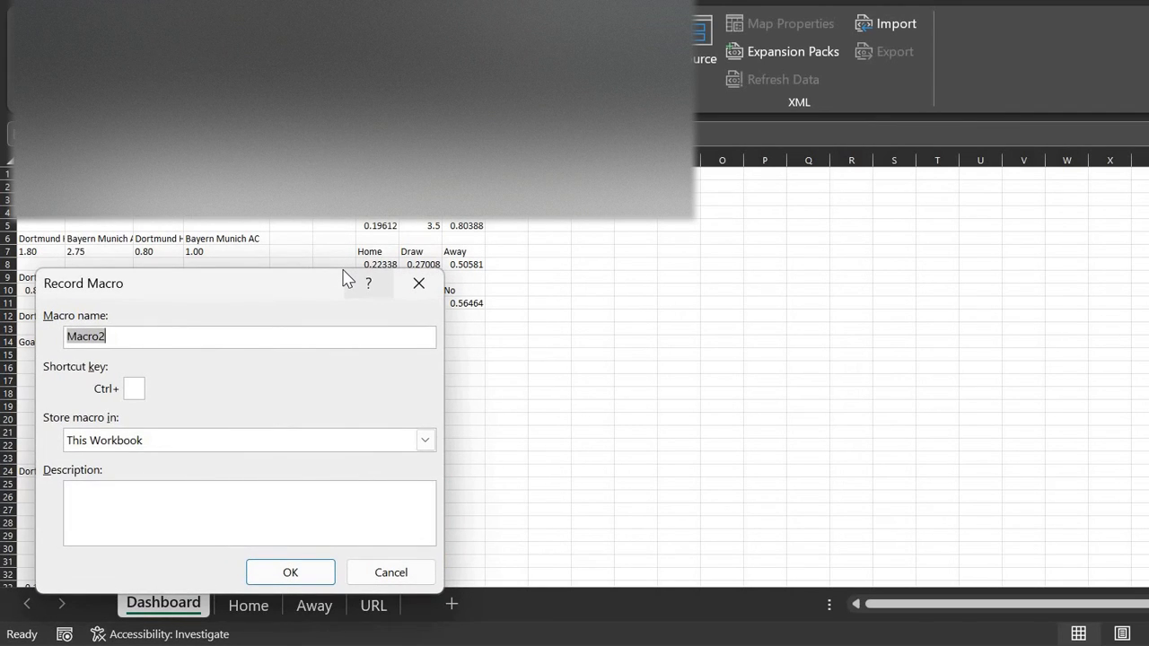
type("Refresh")
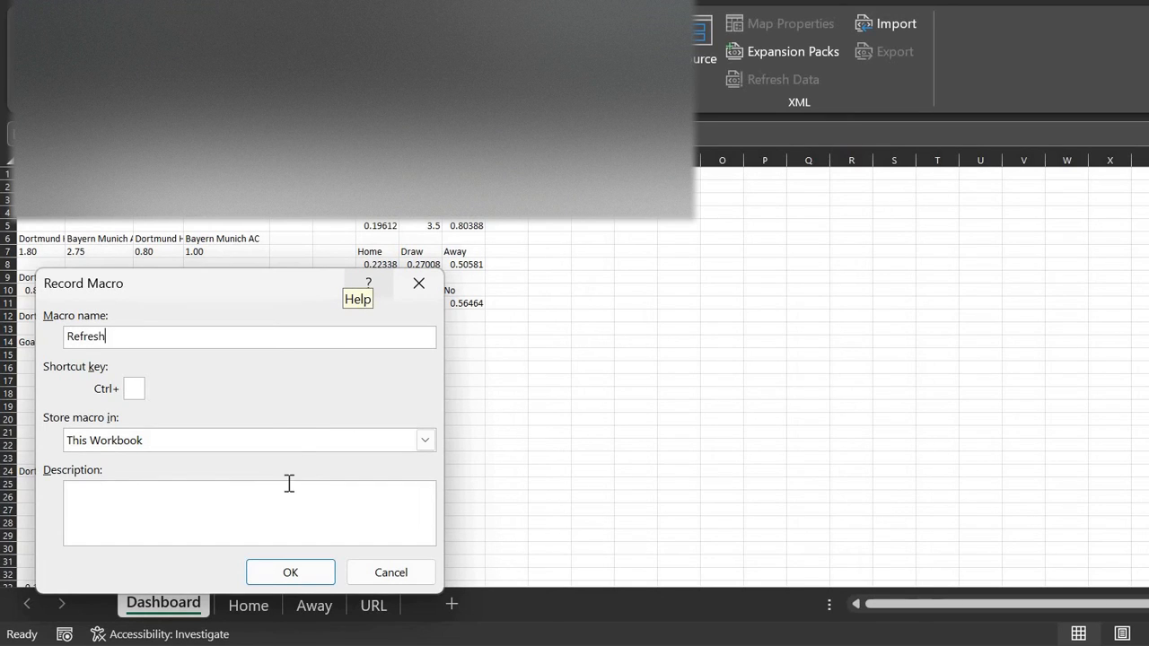
left_click(298, 577)
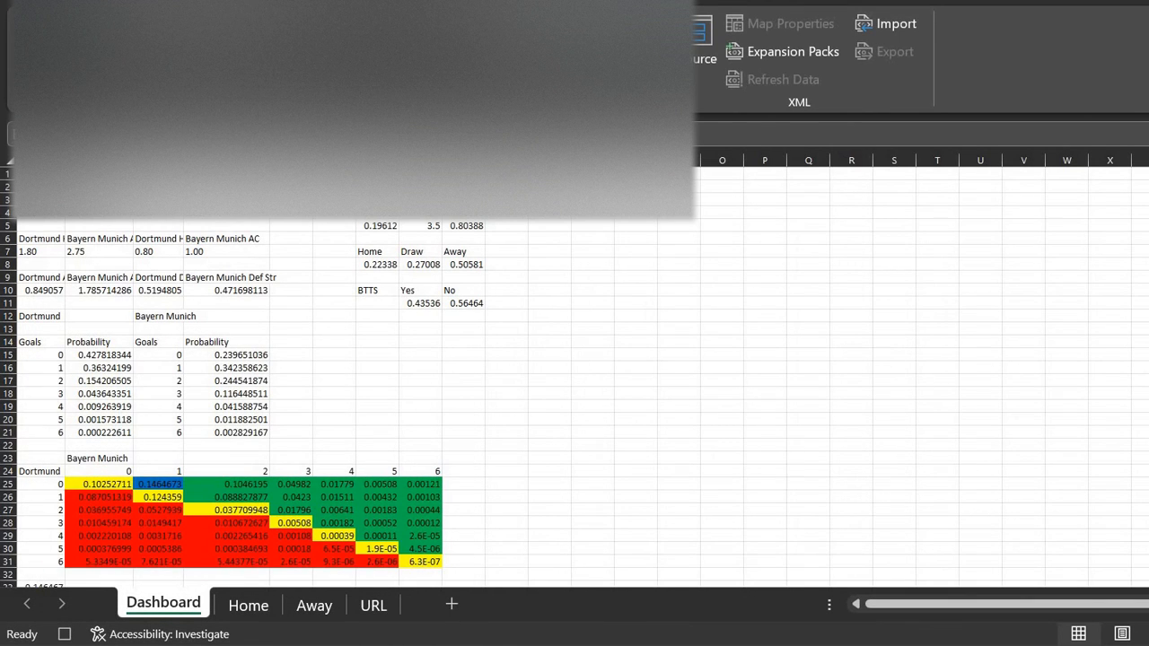
key("alt+a")
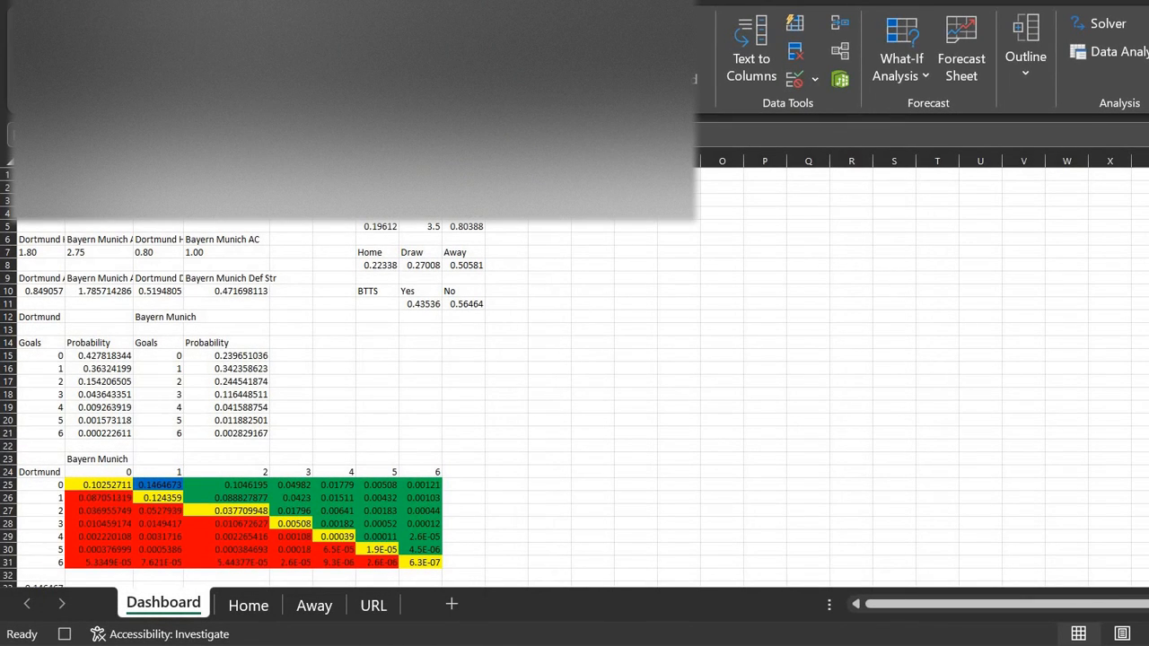
key("ctrl+alt+F5")
left_click(550, 3)
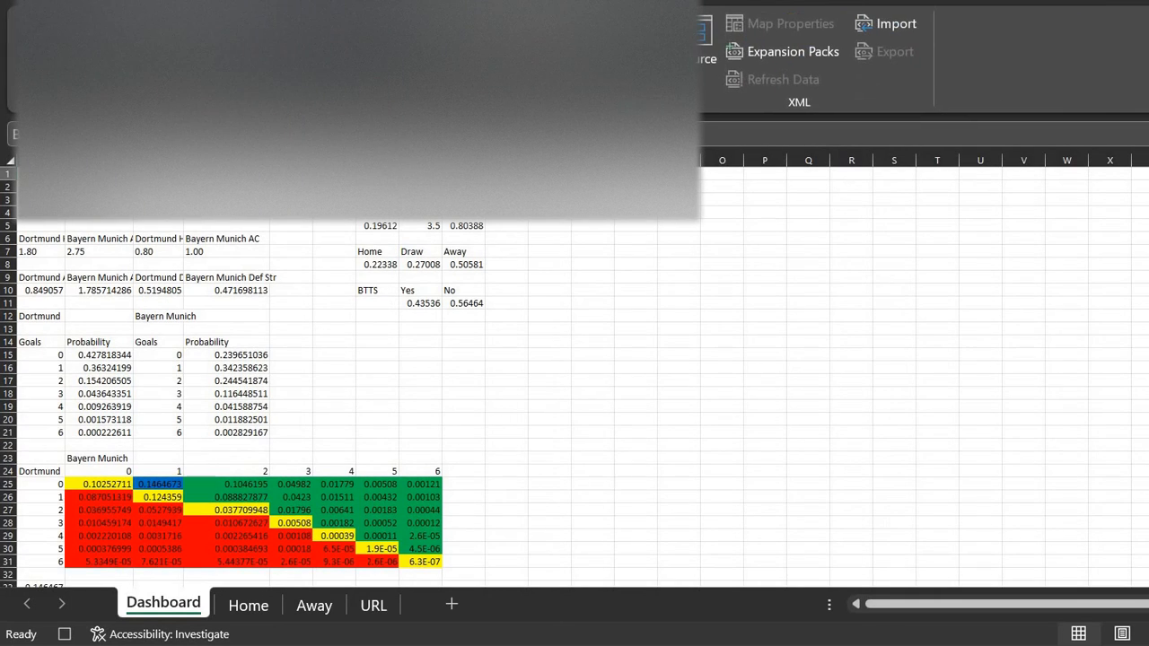
left_click(168, 23)
Step: View the Refresh macro's code in the VBA editor, then return to the Dashboard
left_click(114, 41)
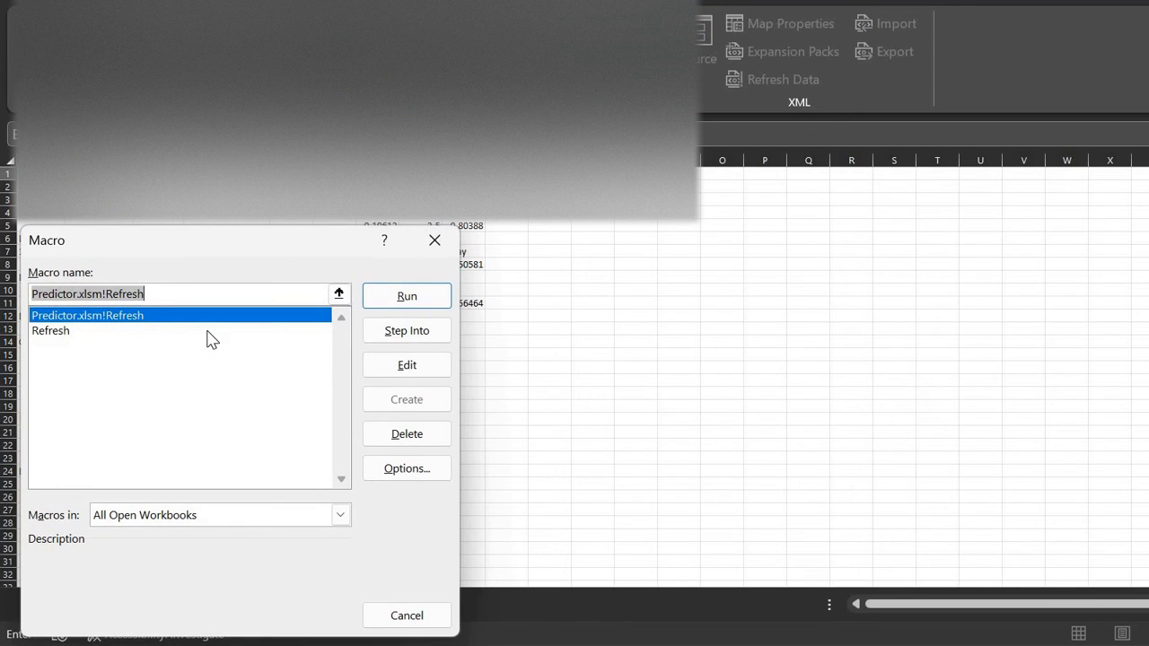
left_click(206, 336)
left_click(385, 367)
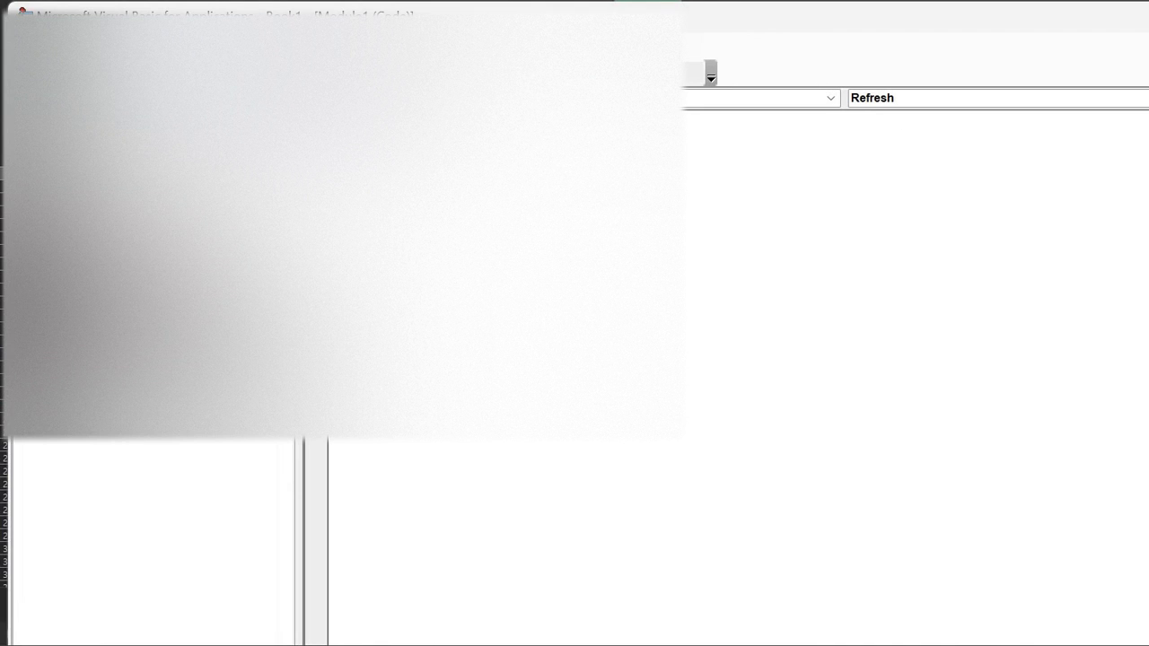
key("ctrl+s")
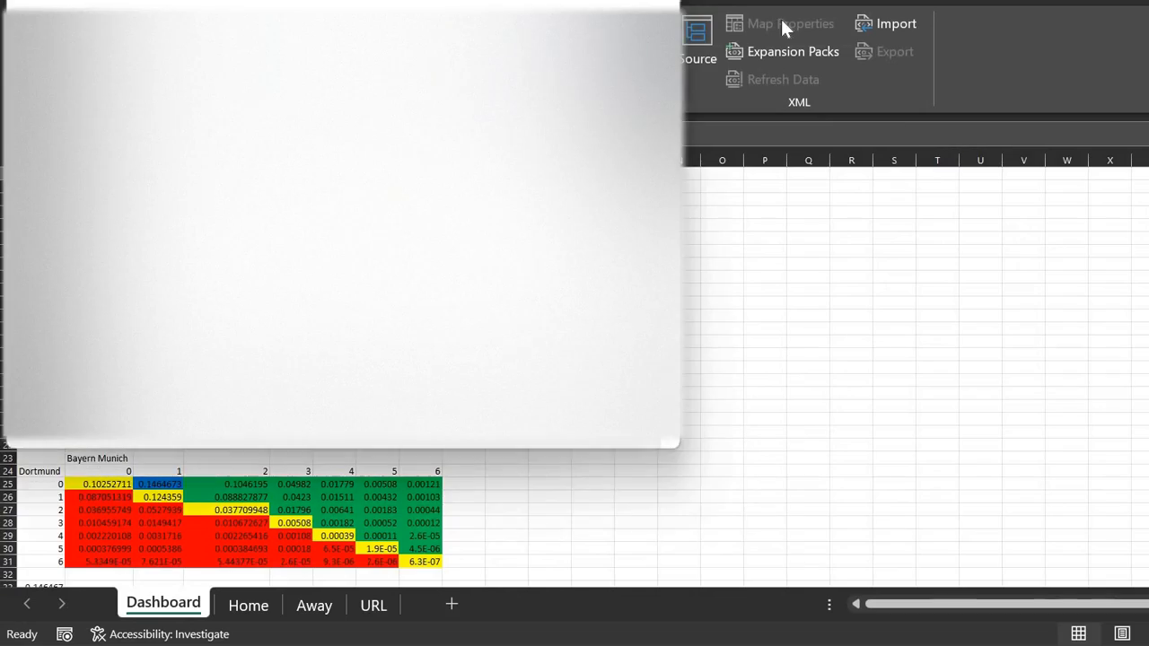
key("Escape")
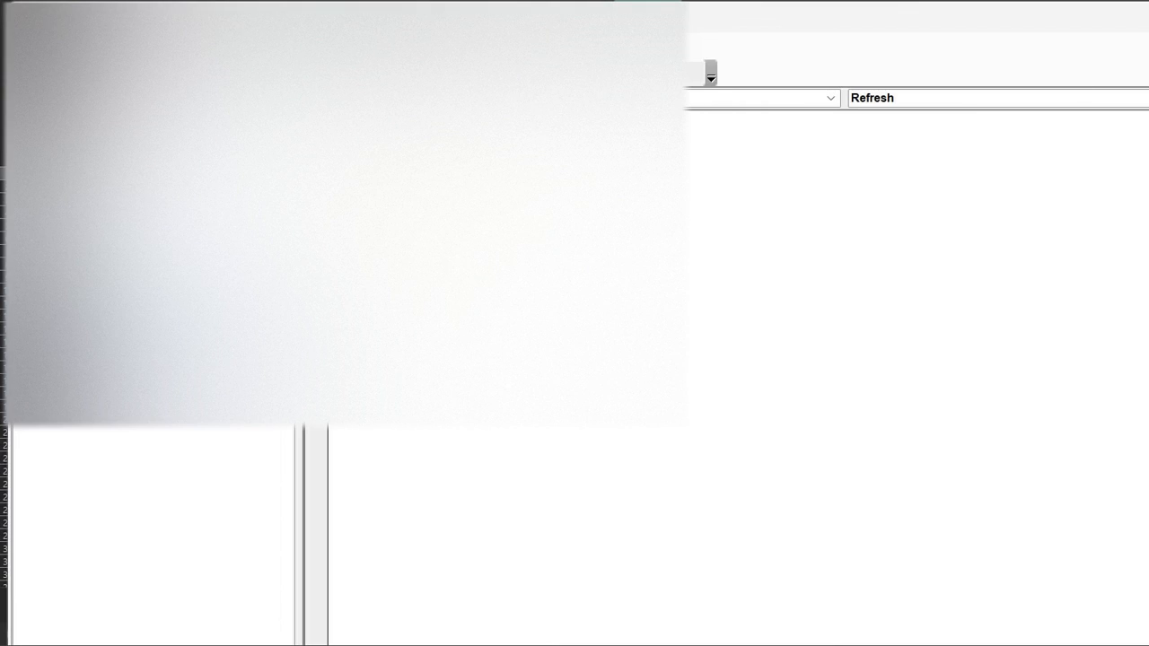
key("alt+F11")
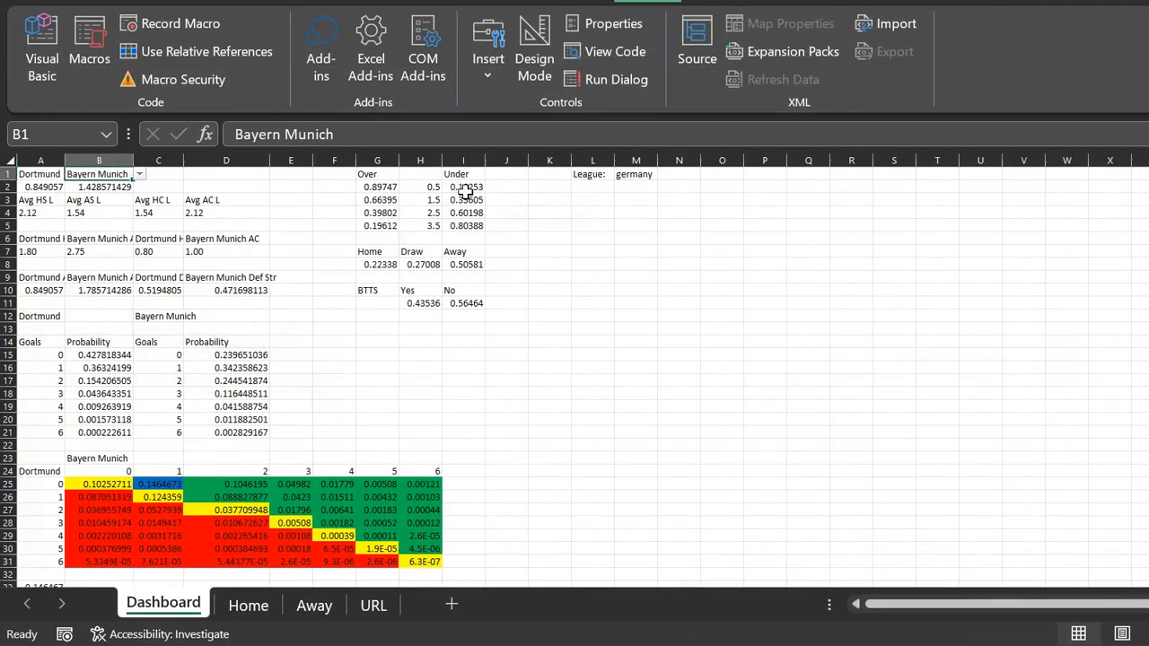
Step: Draw a button over L2:M5 under League and assign it the Refresh macro
left_click(497, 49)
left_click(480, 132)
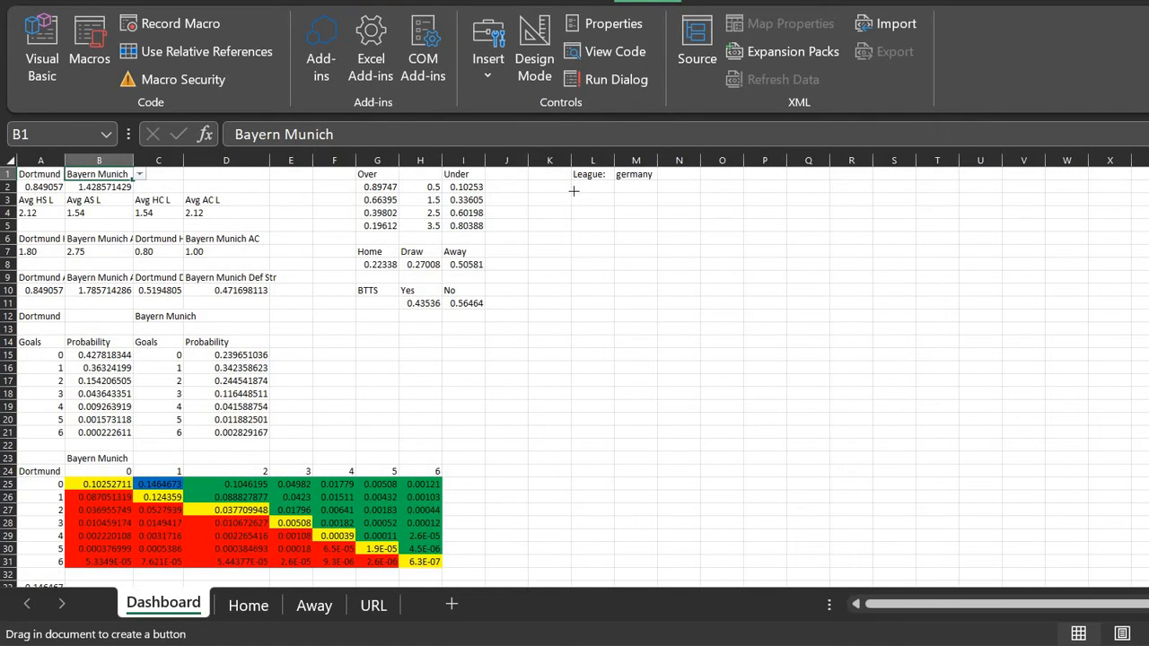
left_click_drag(578, 195, 656, 228)
left_click(277, 331)
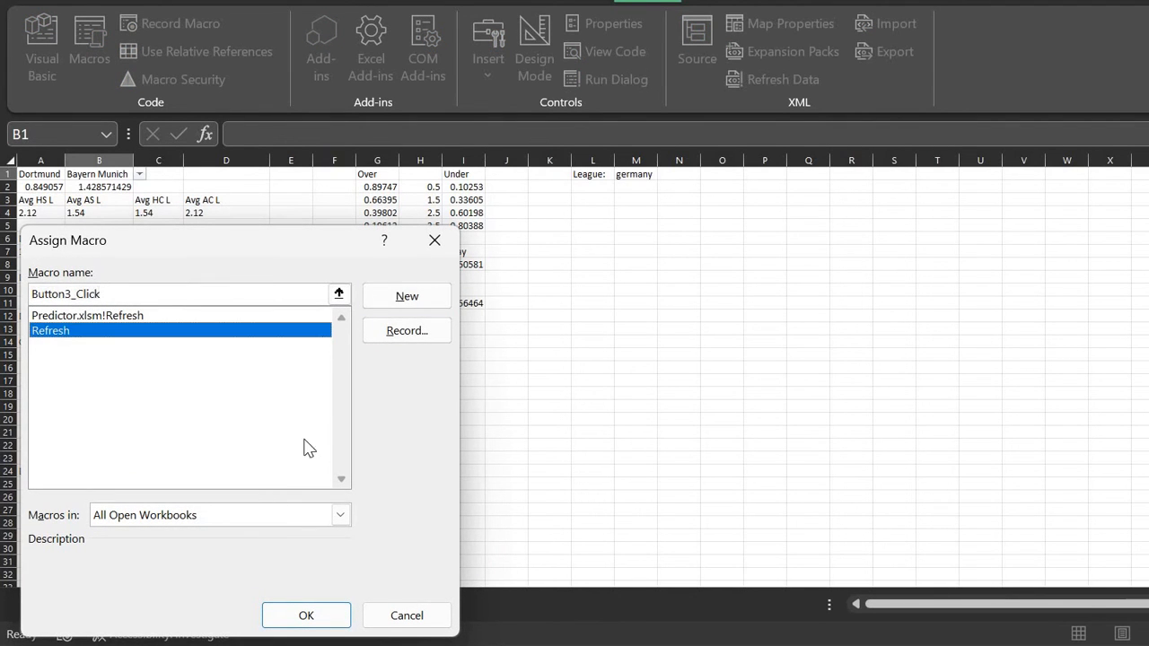
left_click(330, 616)
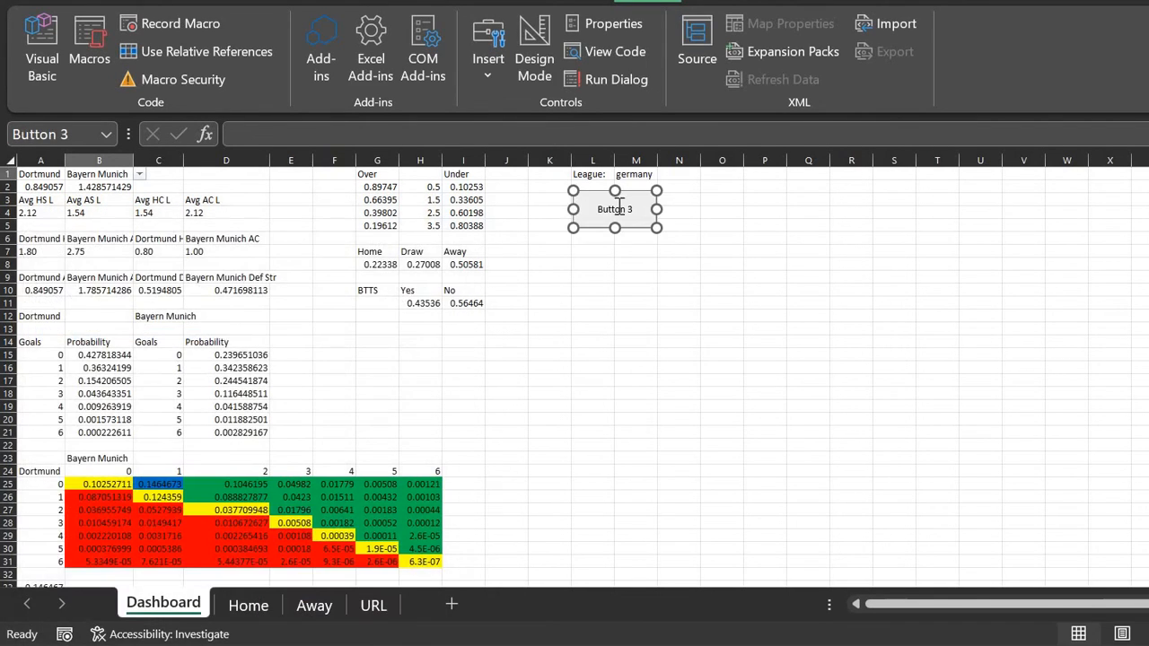
Step: Change the button's caption to 'Select League'
left_click(618, 212)
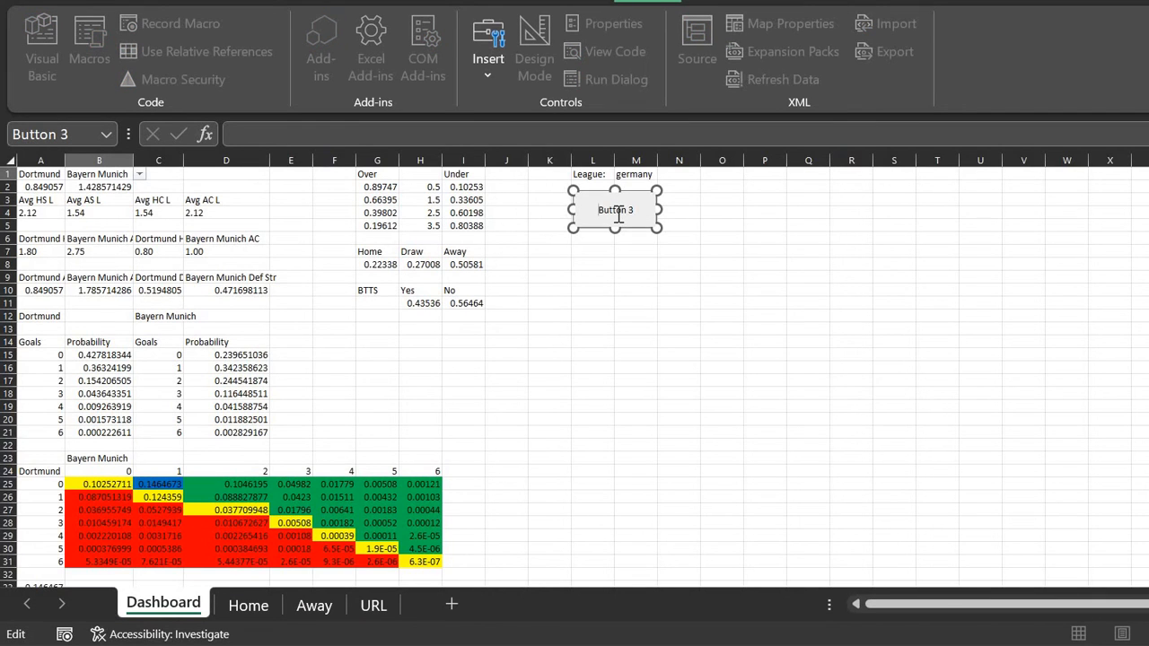
key("BackSpace")
key("BackSpace")
key("BackSpace")
key("BackSpace")
key("BackSpace")
key("BackSpace")
key("BackSpace")
key("BackSpace")
type("Select Lega")
type("ue")
left_click(713, 209)
Step: Set the League cell M1 to italy
left_click(672, 186)
left_click(654, 174)
left_click(663, 177)
key("Down")
key("Return")
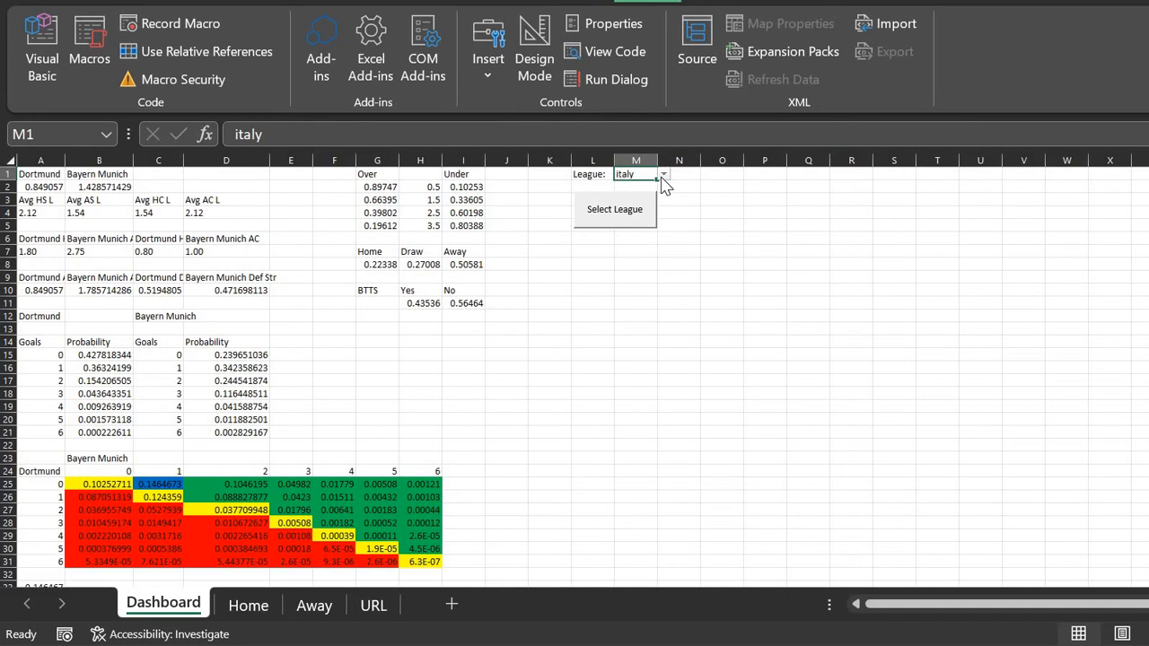
Step: Switch the league in M1 to england and reload the data with the Select League button
left_click(663, 177)
left_click(663, 176)
left_click(662, 176)
key("Up")
key("Up")
key("Up")
key("Return")
left_click(641, 209)
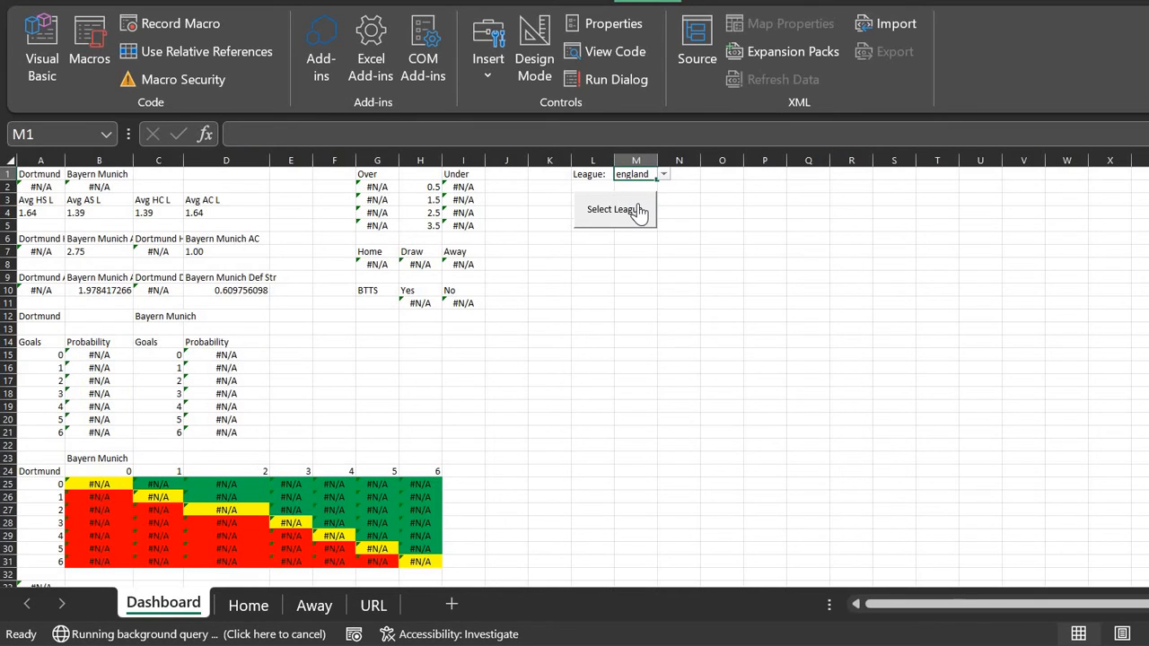
Step: Pick Arsenal as the home team in A1 and Chelsea as the away team in B1
left_click(54, 174)
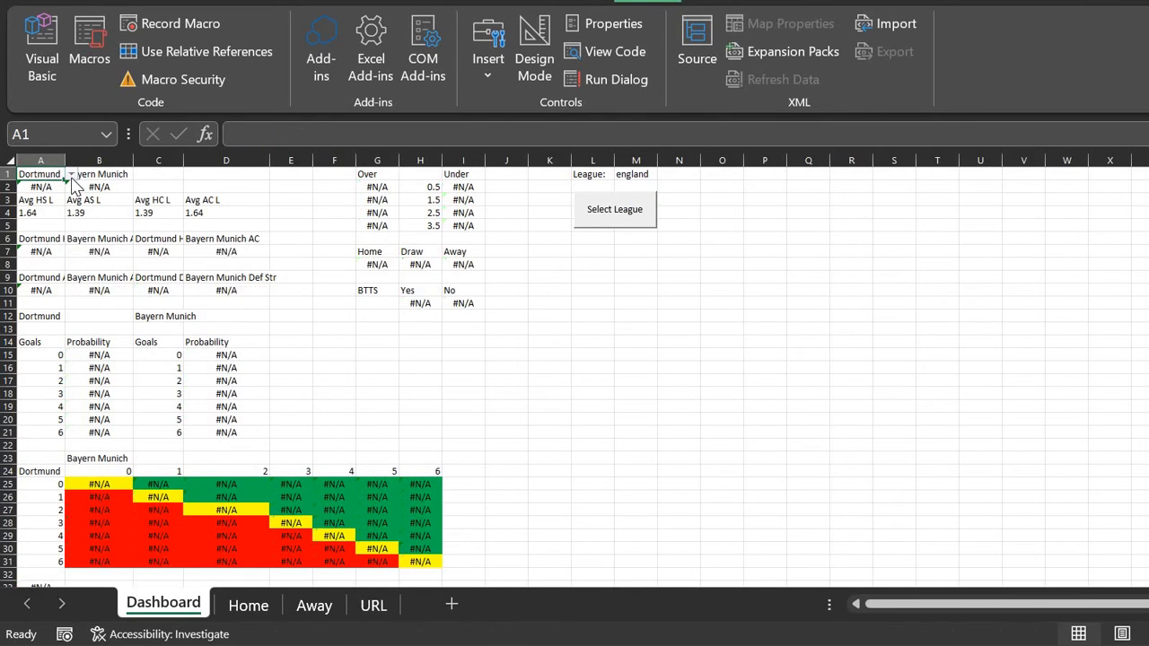
left_click(72, 176)
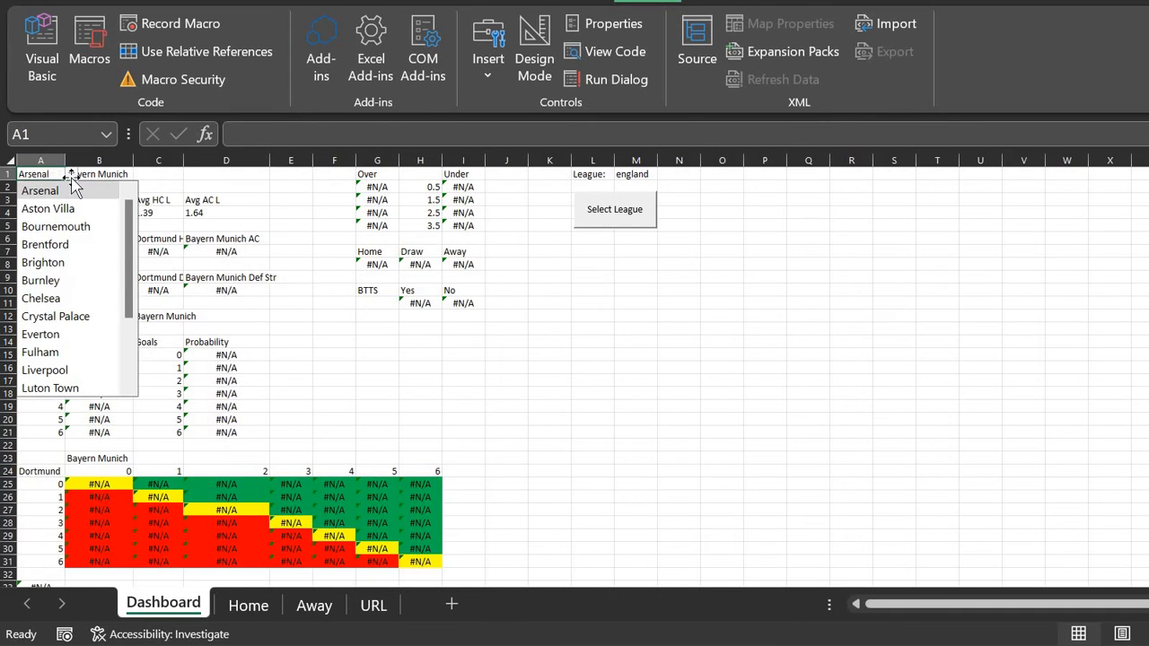
left_click(77, 188)
left_click(103, 176)
left_click(139, 175)
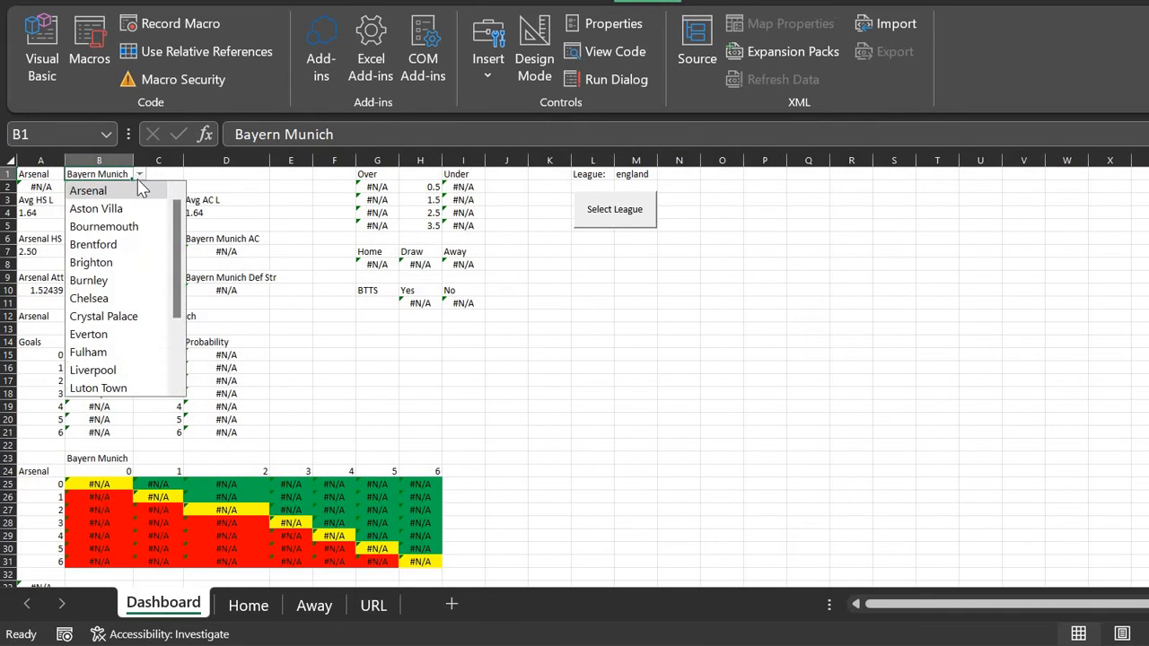
key("Down")
key("Down")
key("Down")
key("Down")
key("Down")
key("Down")
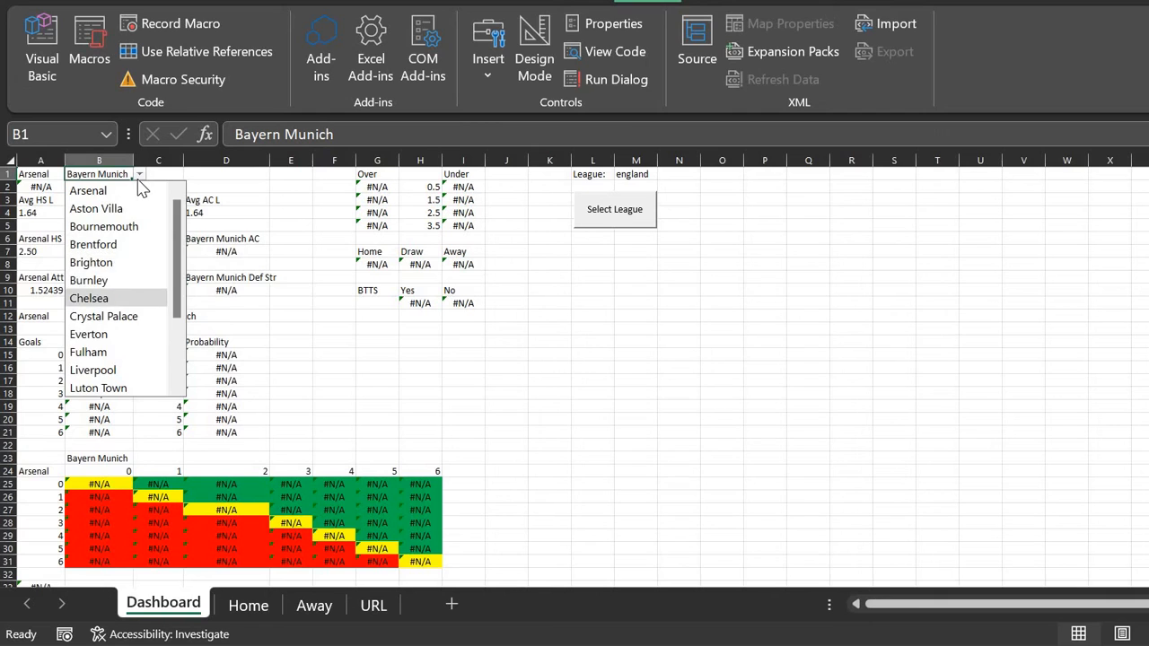
key("Return")
Step: Remove a stray apostrophe from B1 and reselect Chelsea as the away team
type("'")
key("BackSpace")
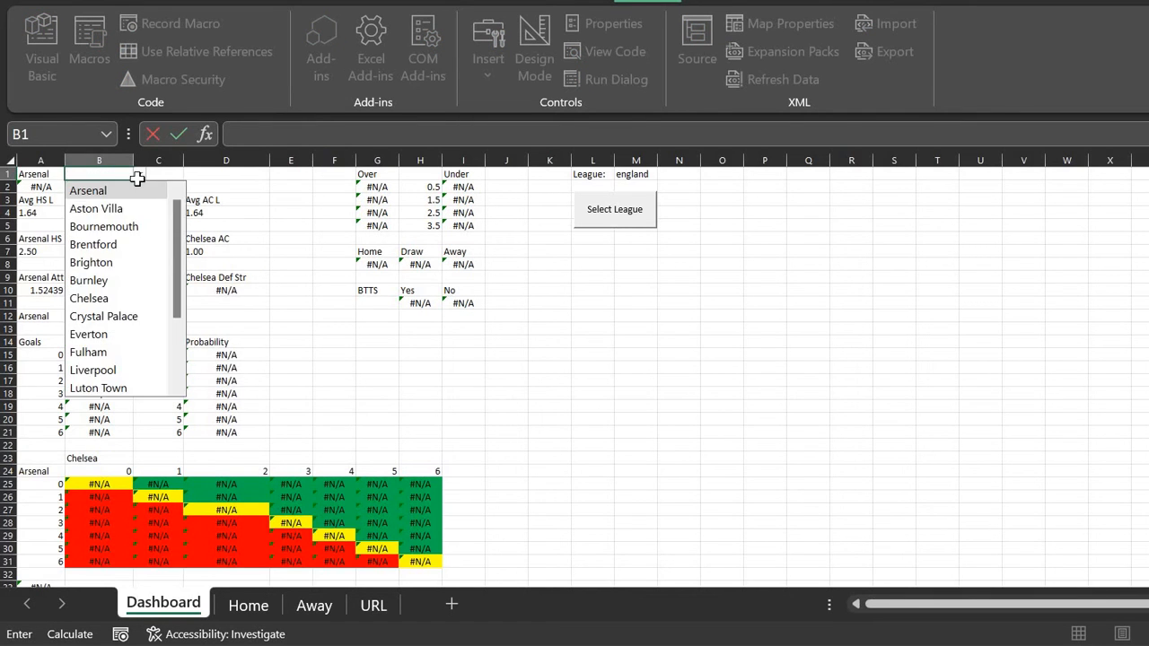
key("Return")
key("Return")
key("Up")
key("Up")
left_click(139, 176)
key("Down")
key("Down")
key("Down")
key("Down")
key("Down")
key("Down")
key("Return")
Step: Inspect the score-grid formula in C27, the row 7 lookup formulas and B2's attack strength
left_click(156, 509)
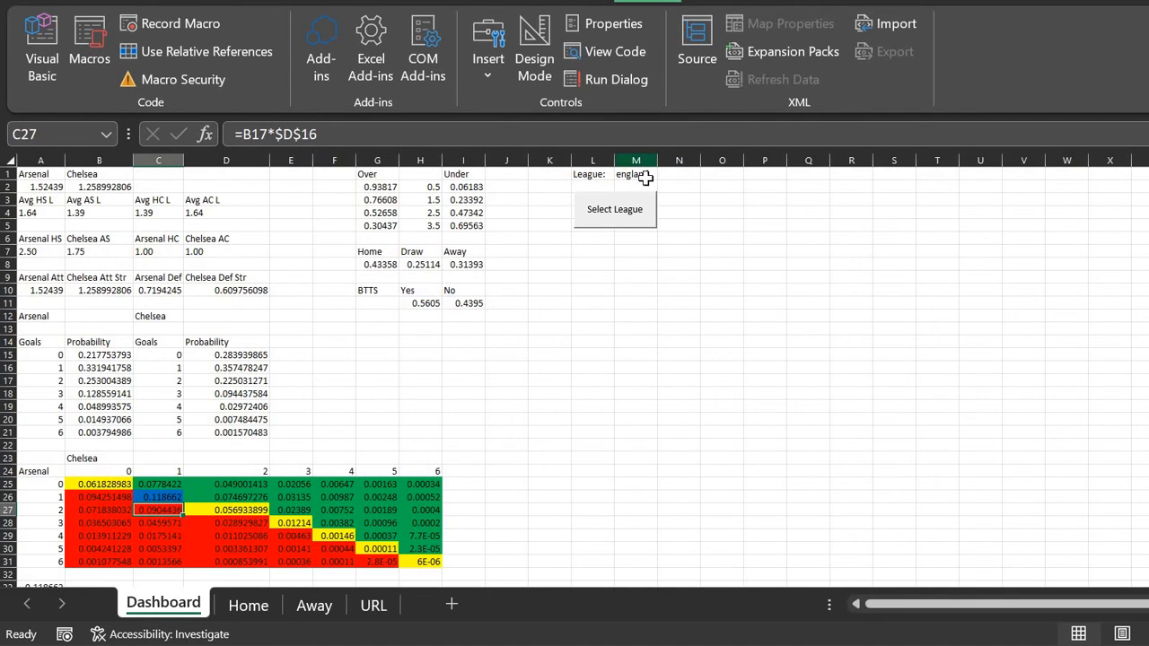
left_click(40, 251)
left_click(104, 252)
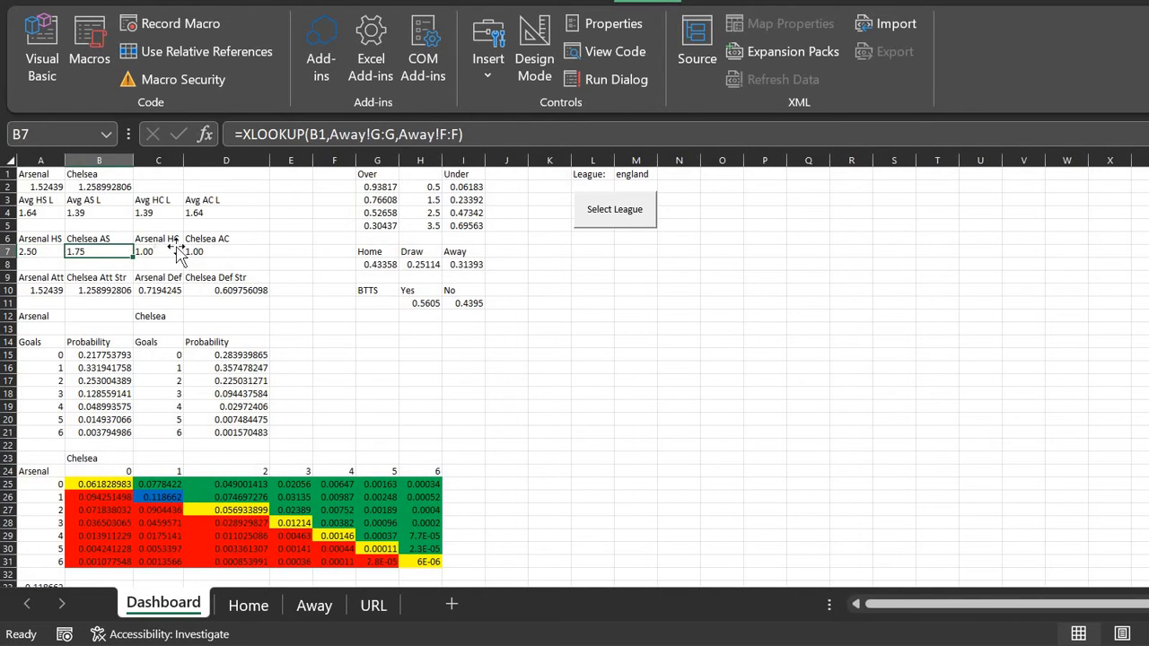
left_click(160, 251)
left_click(207, 251)
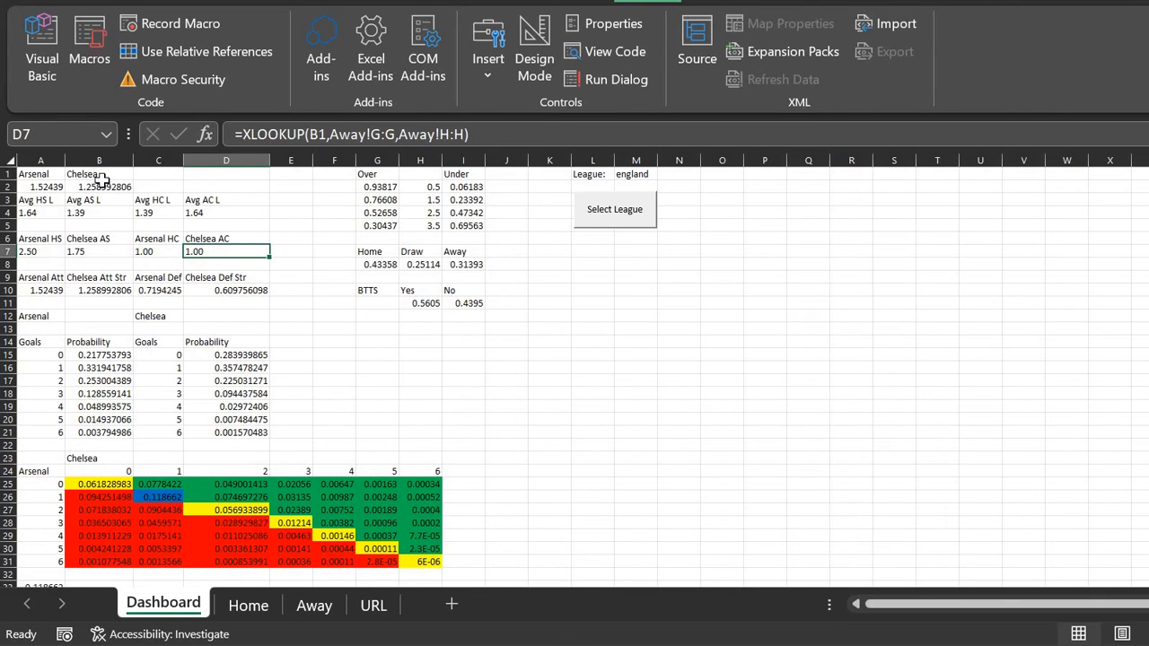
left_click(45, 174)
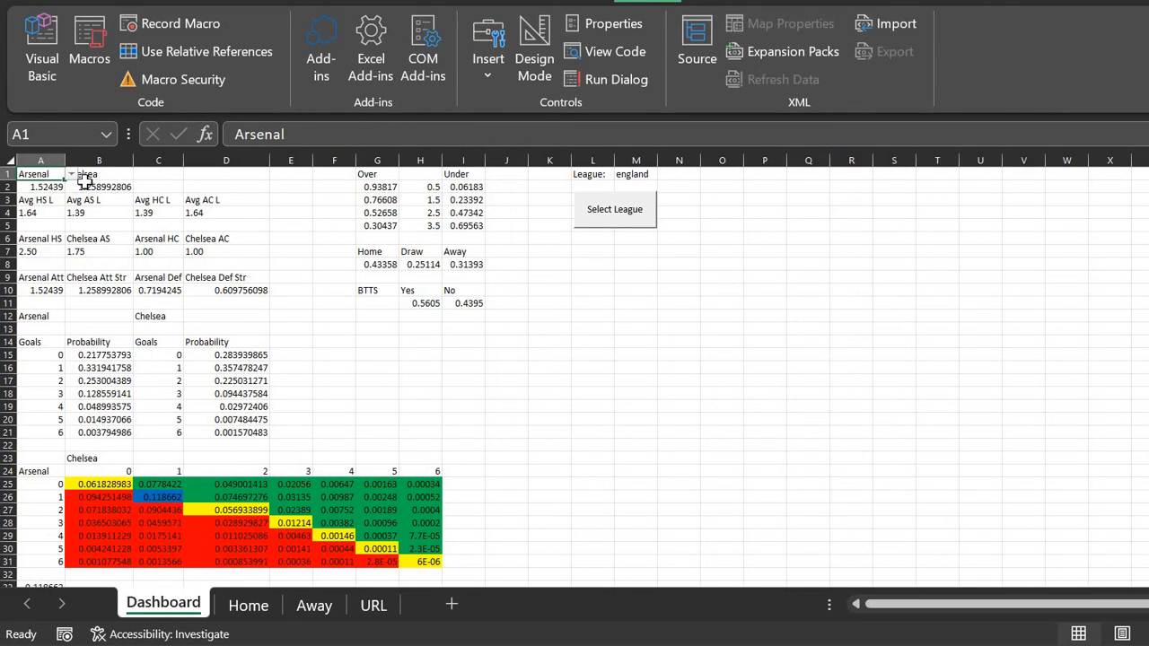
left_click(85, 186)
left_click(46, 174)
left_click(73, 174)
left_click(74, 174)
Step: Enter the heading 'URL' in A4 of the URL sheet, then bring the SoccerSTATS page forward
left_click(373, 605)
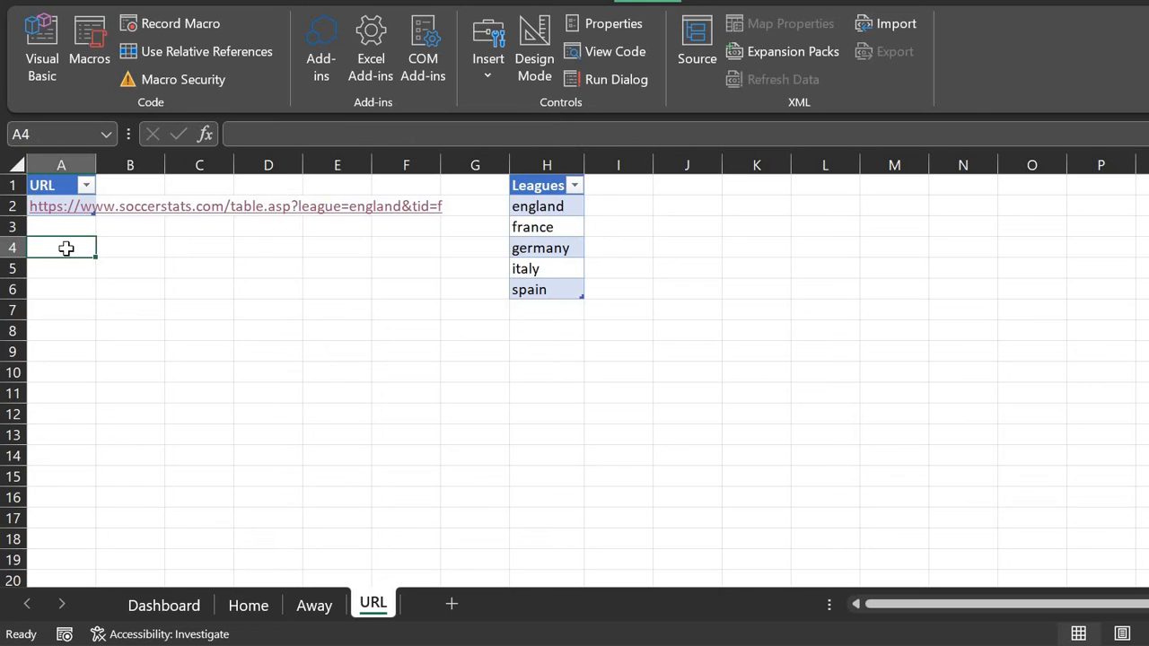
type("URL")
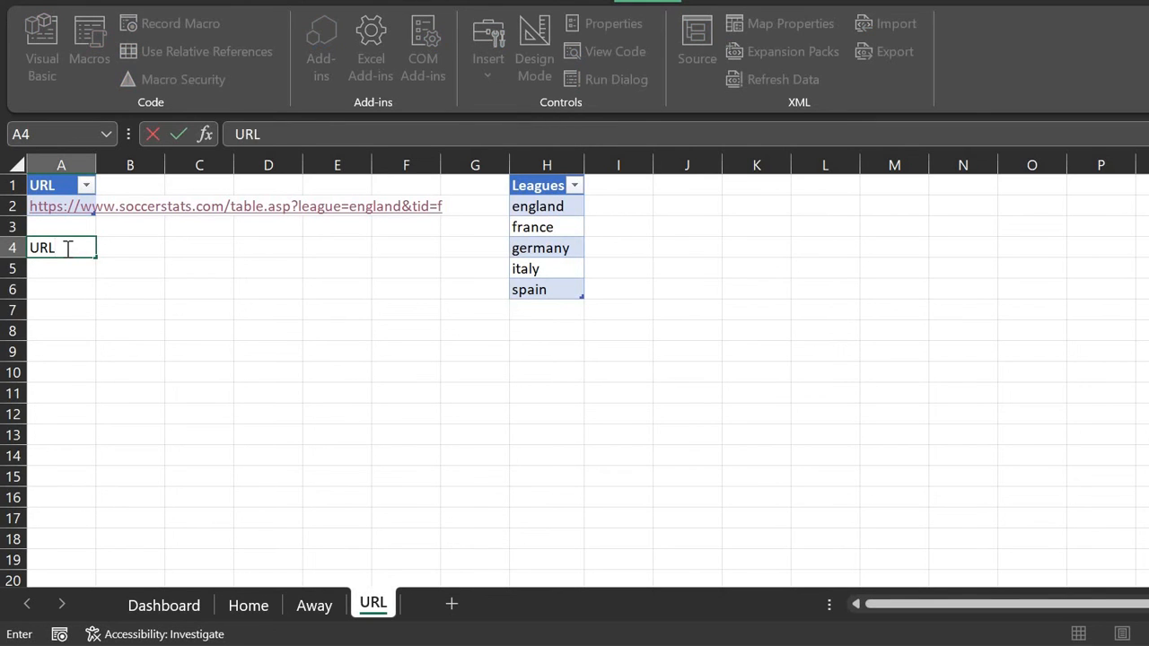
key("Return")
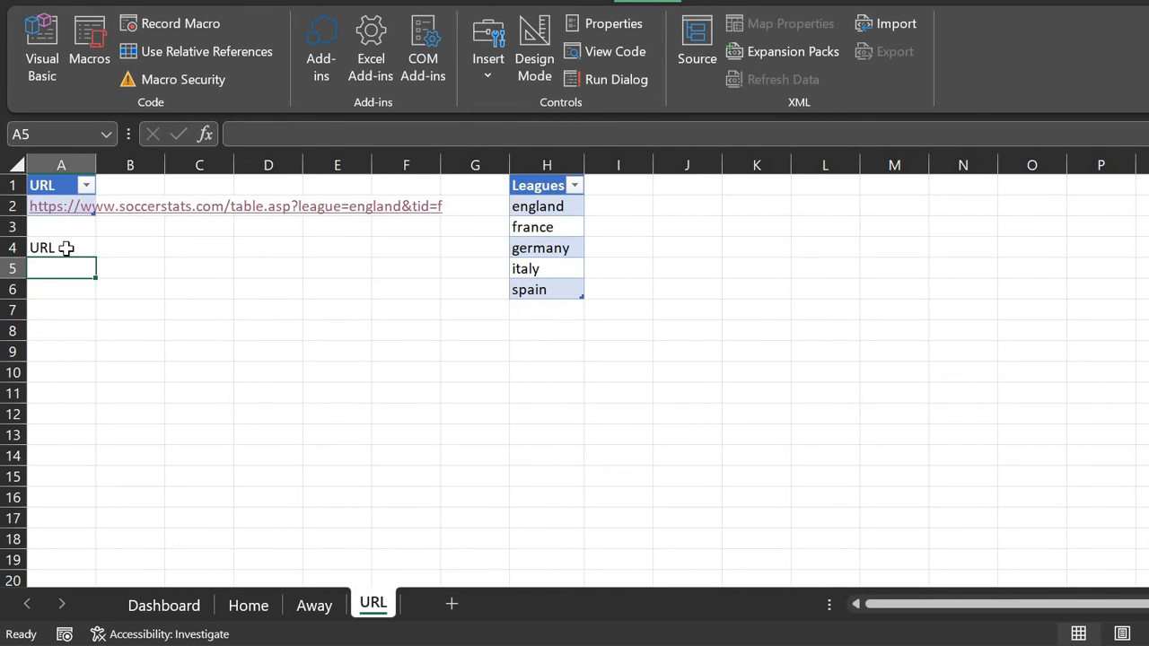
left_click(981, 643)
Step: Open SoccerSTATS' England Premier League page and change its address from latest.asp to results.asp
double_click(268, 2)
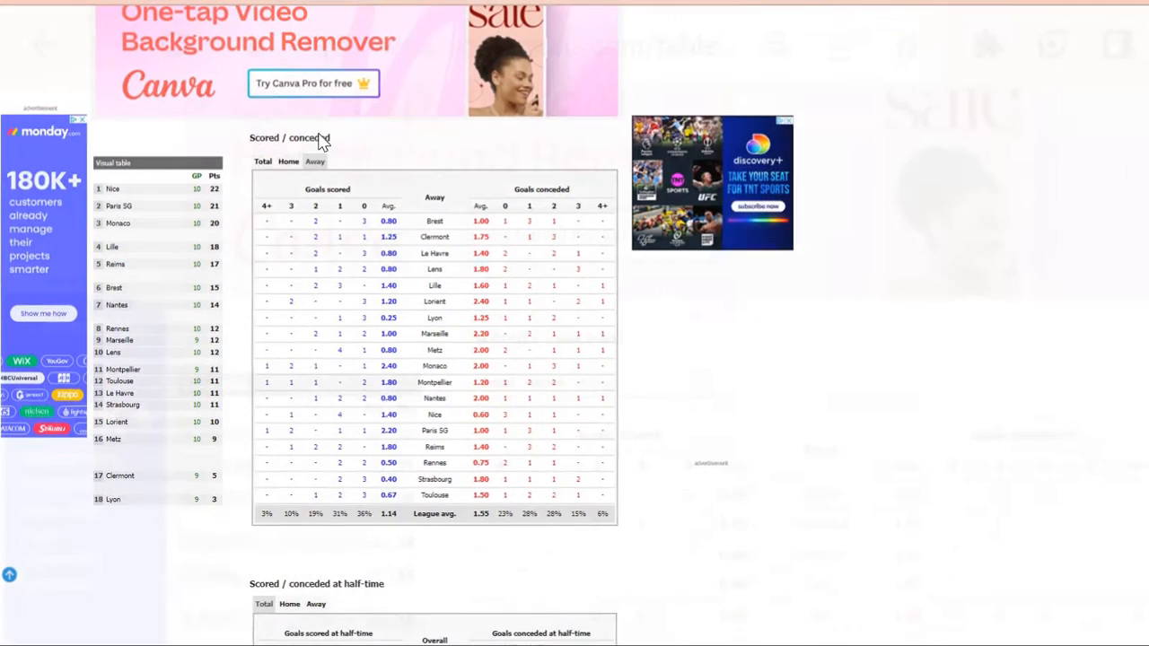
scroll(415, 111, "up", 3)
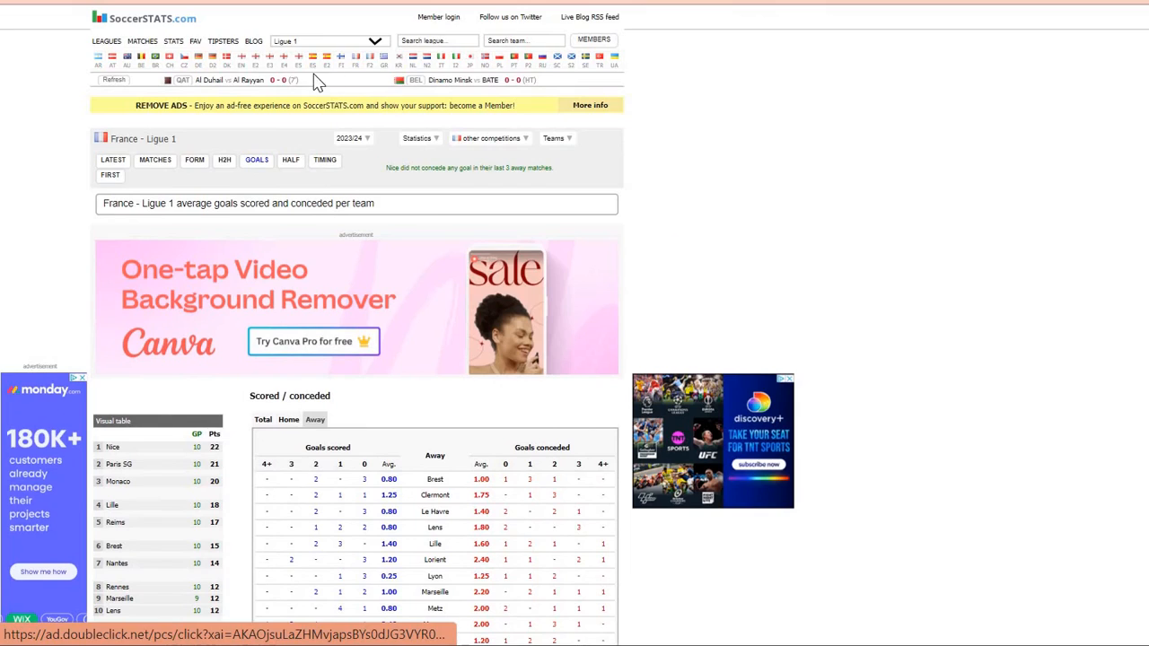
left_click(244, 64)
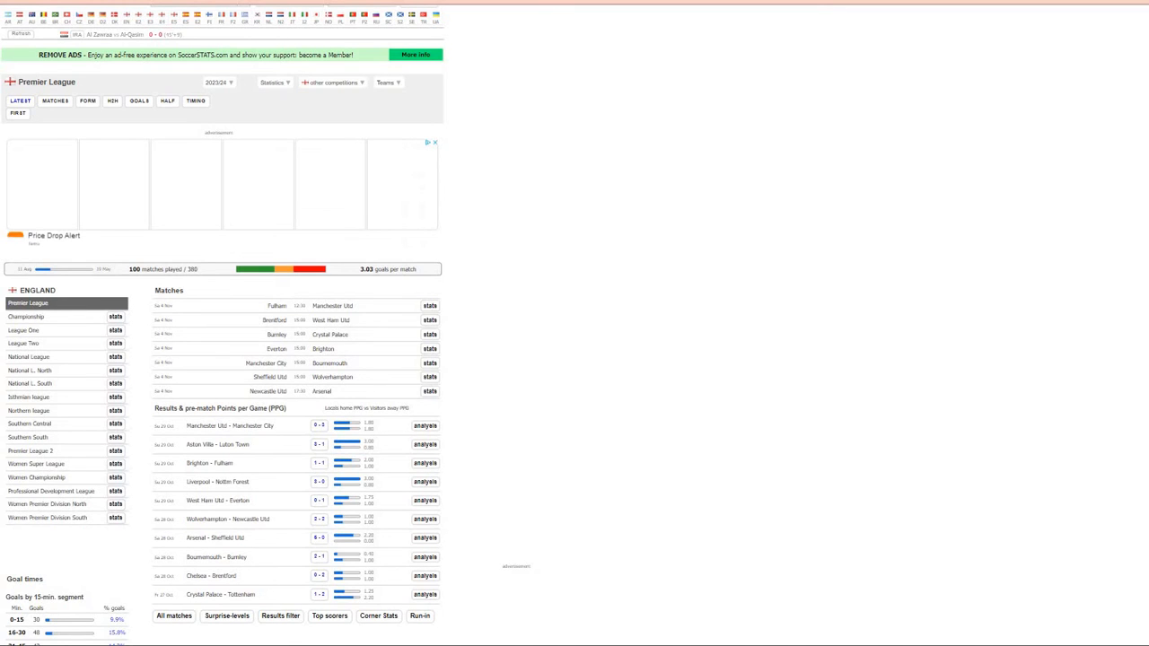
key("BackSpace")
key("BackSpace")
key("BackSpace")
key("BackSpace")
key("BackSpace")
key("BackSpace")
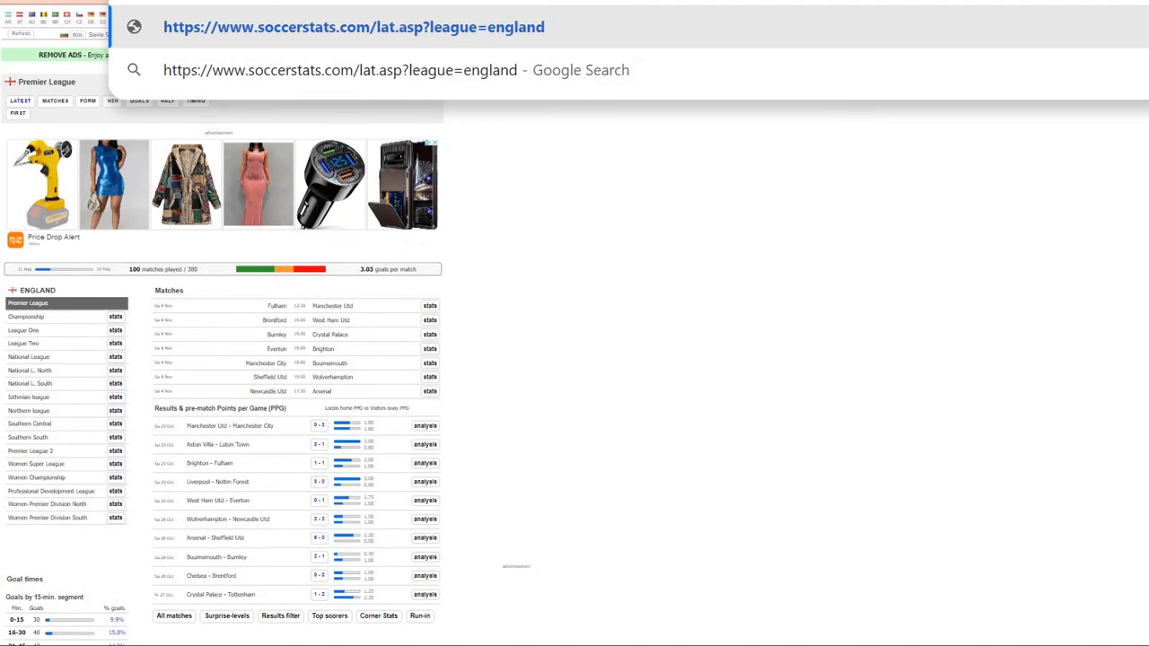
type("results")
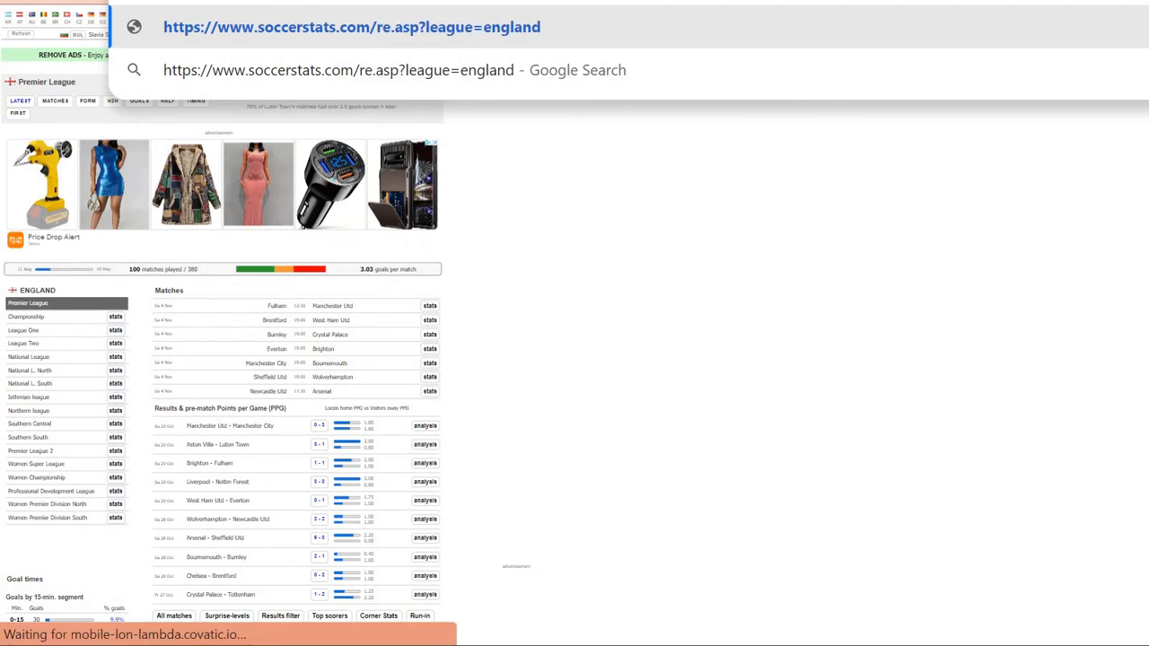
key("Return")
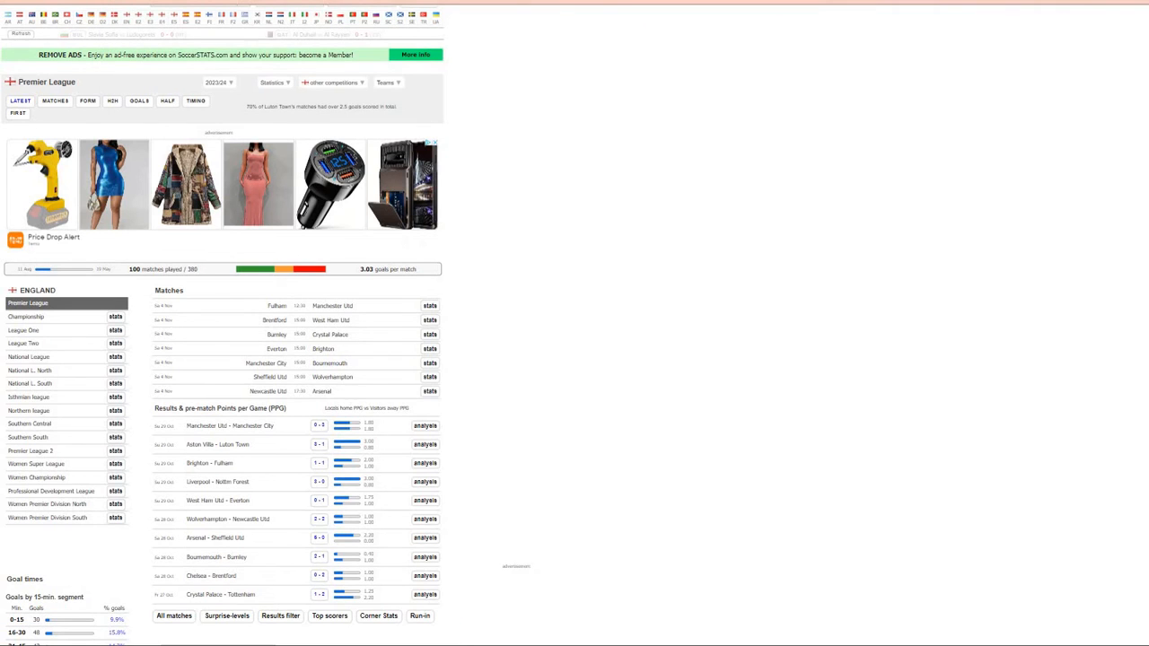
Step: Browse the Premier League November fixtures, then return to Excel's URL sheet
scroll(273, 222, "up", 3)
scroll(273, 221, "left", 1)
scroll(273, 221, "up", 3)
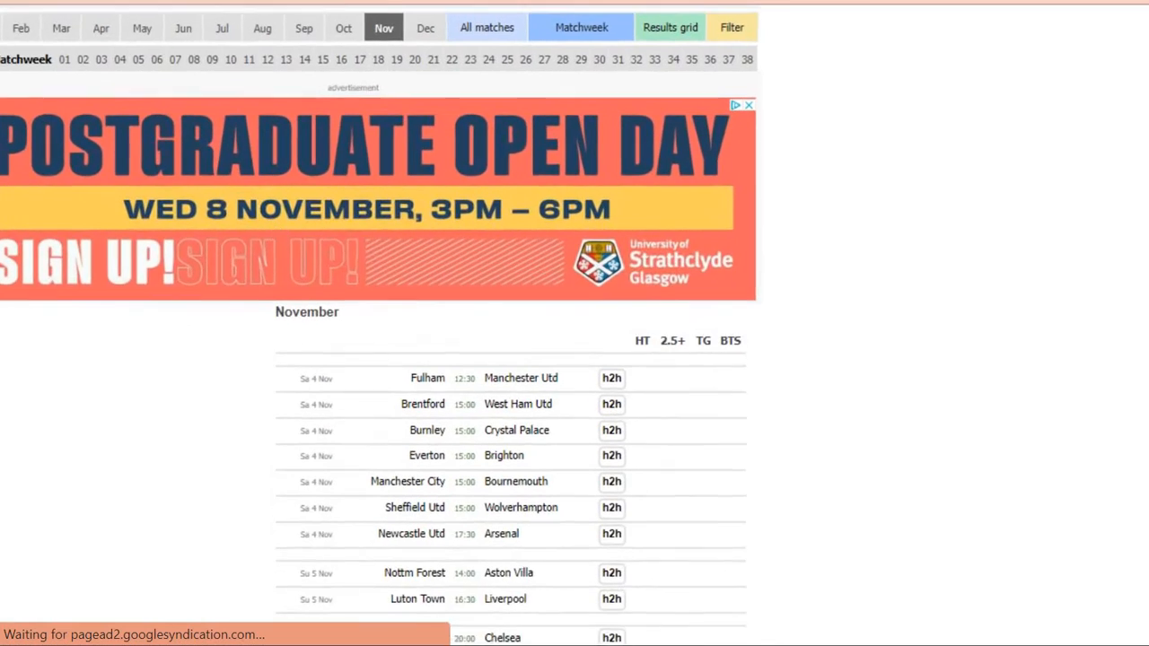
scroll(236, 168, "up", 1)
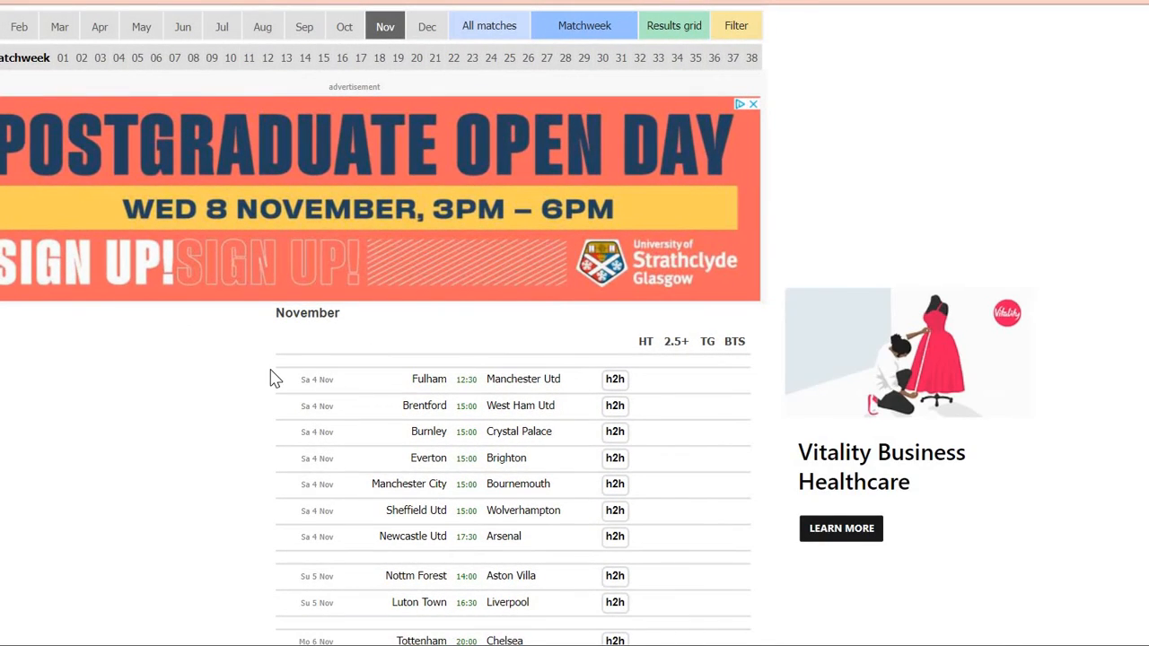
scroll(271, 370, "down", 2)
scroll(271, 370, "down", 1)
scroll(271, 369, "down", 1)
scroll(271, 369, "up", 3)
scroll(270, 369, "down", 6)
scroll(271, 370, "down", 7)
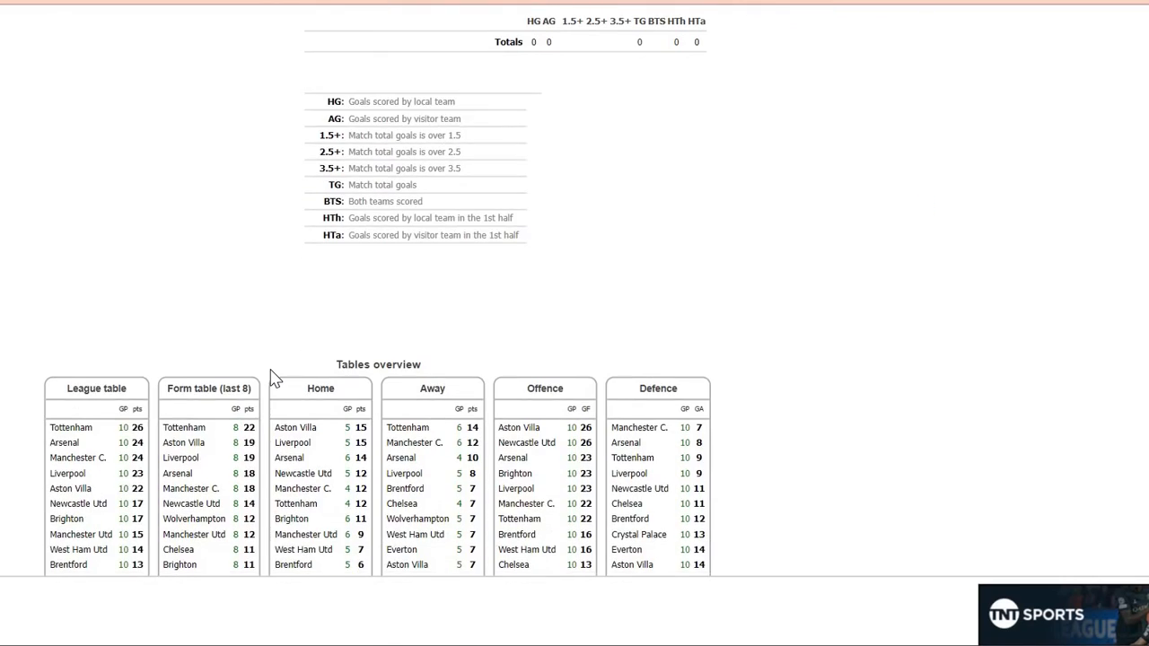
scroll(270, 370, "up", 6)
scroll(272, 378, "up", 5)
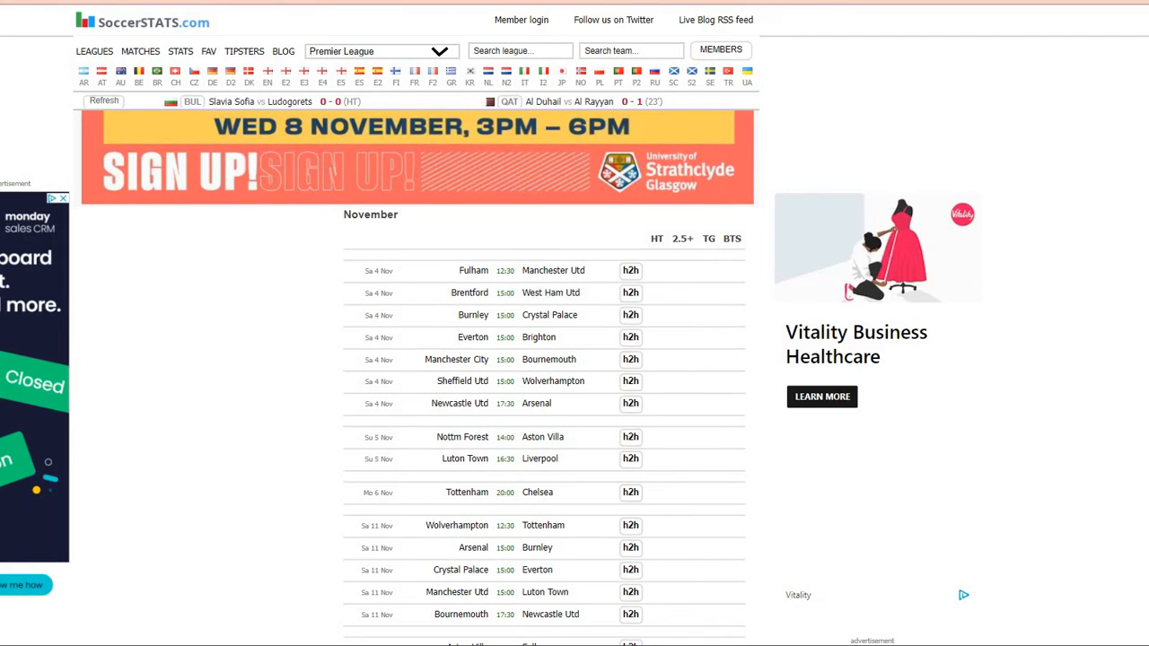
left_click(1034, 608)
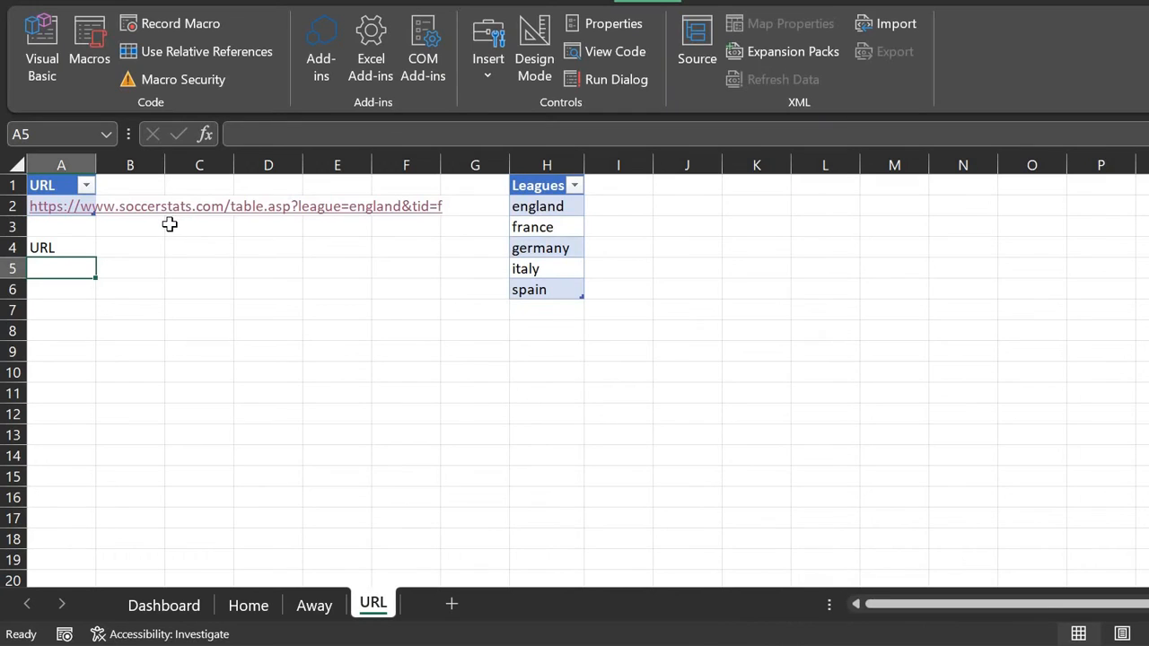
Step: Copy A2's HYPERLINK formula into A5, changing table.asp to results.asp
key("Up")
key("Up")
key("Up")
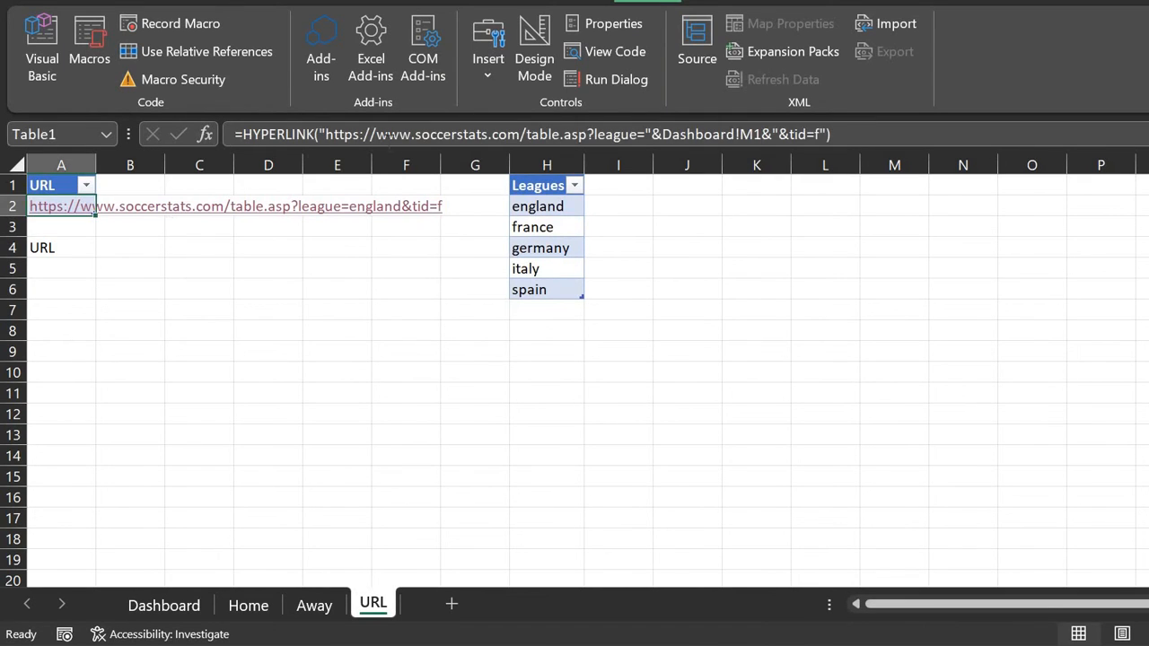
left_click(434, 134)
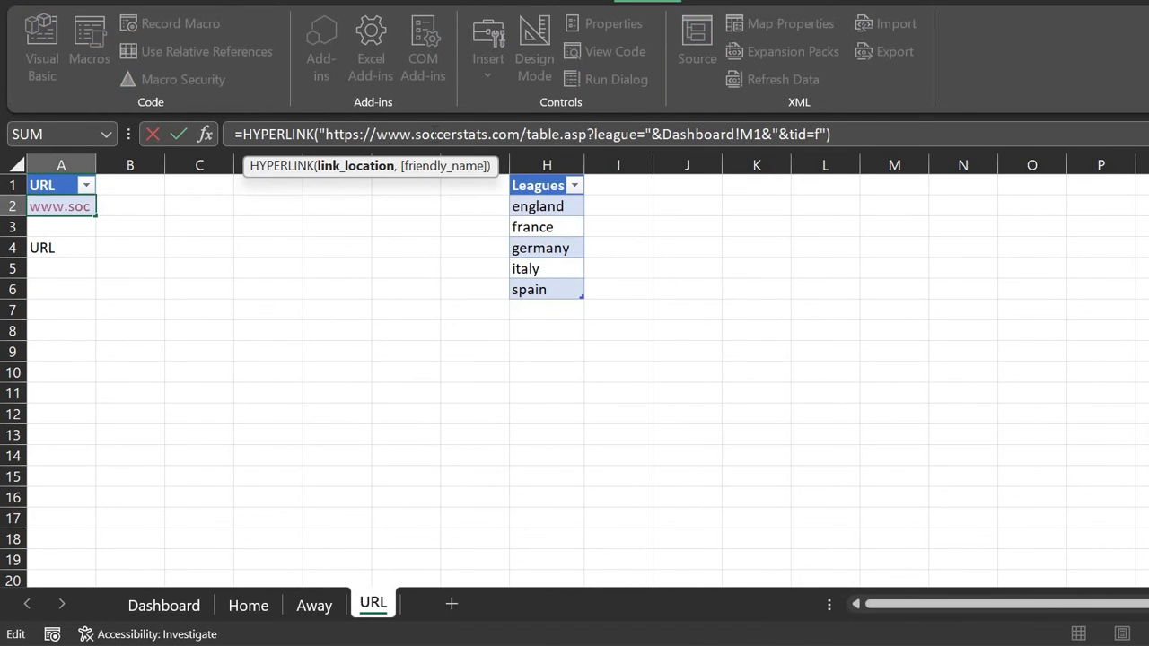
key("ctrl+a")
key("ctrl+c")
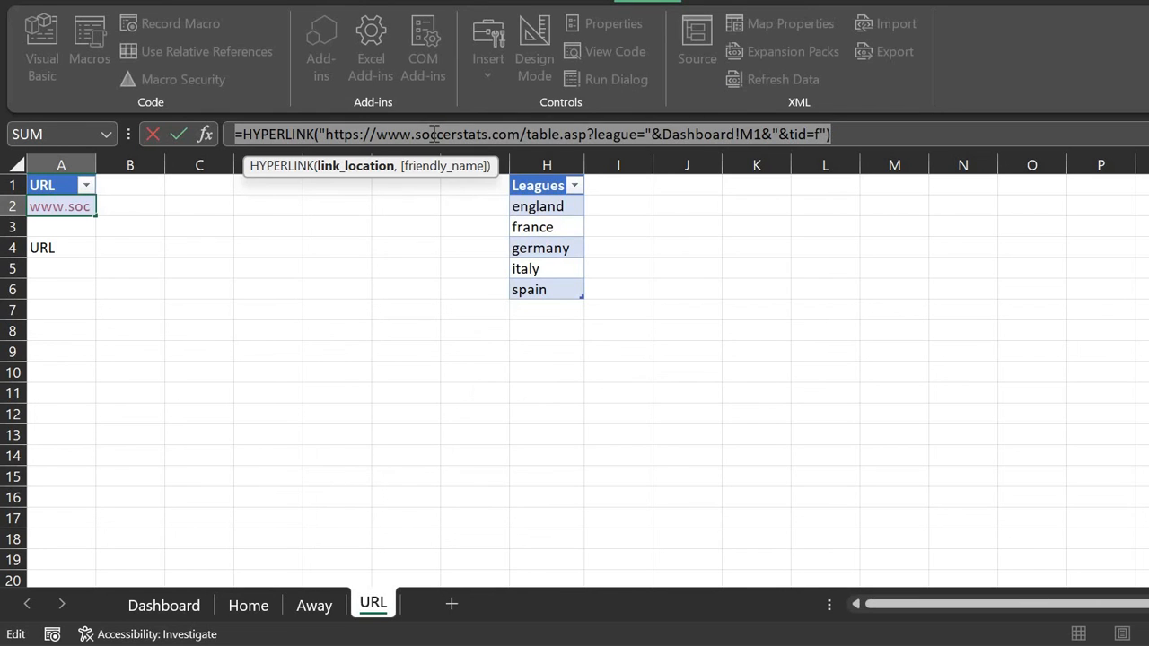
key("Escape")
key("Down")
key("Down")
key("Down")
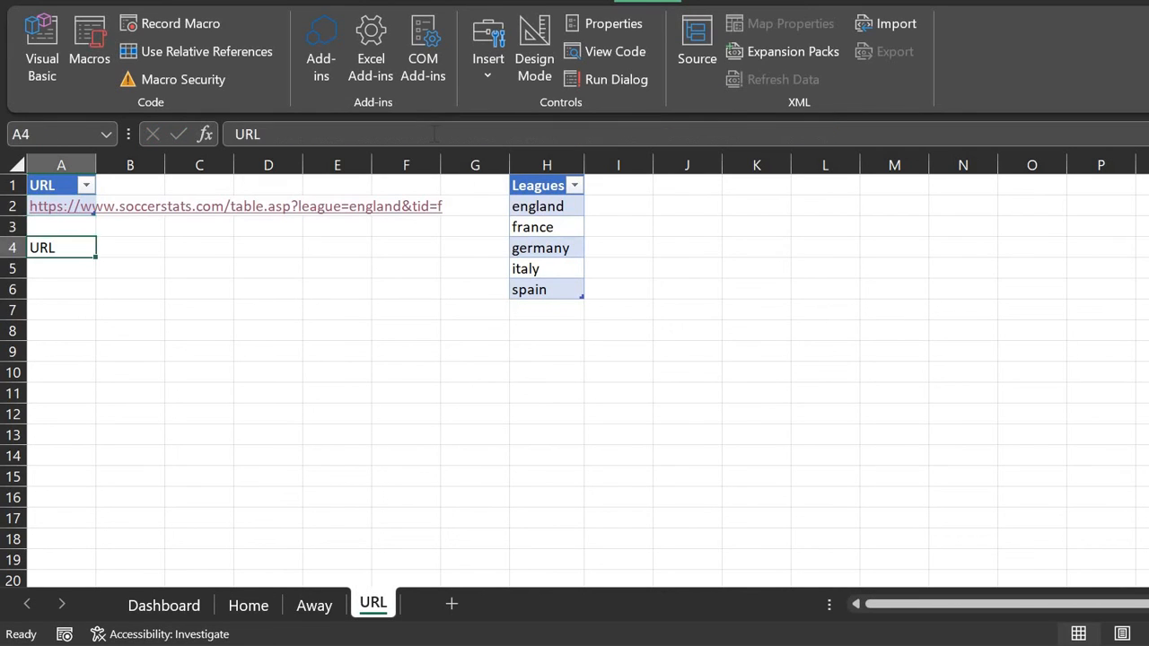
left_click(434, 134)
key("ctrl+v")
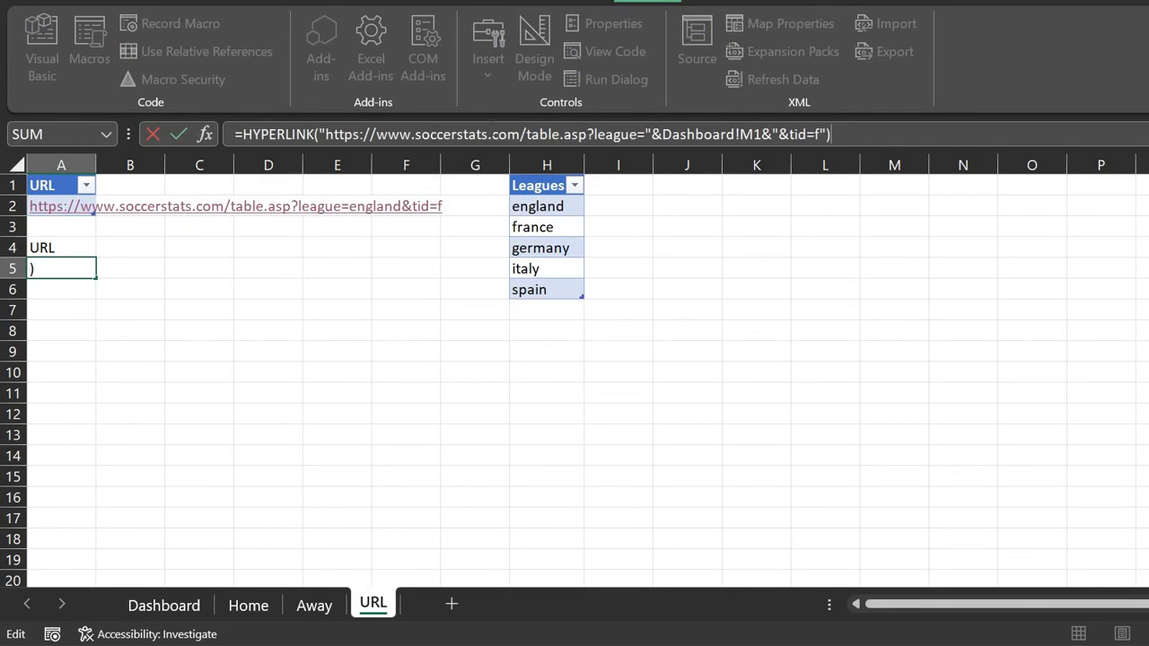
left_click(562, 133)
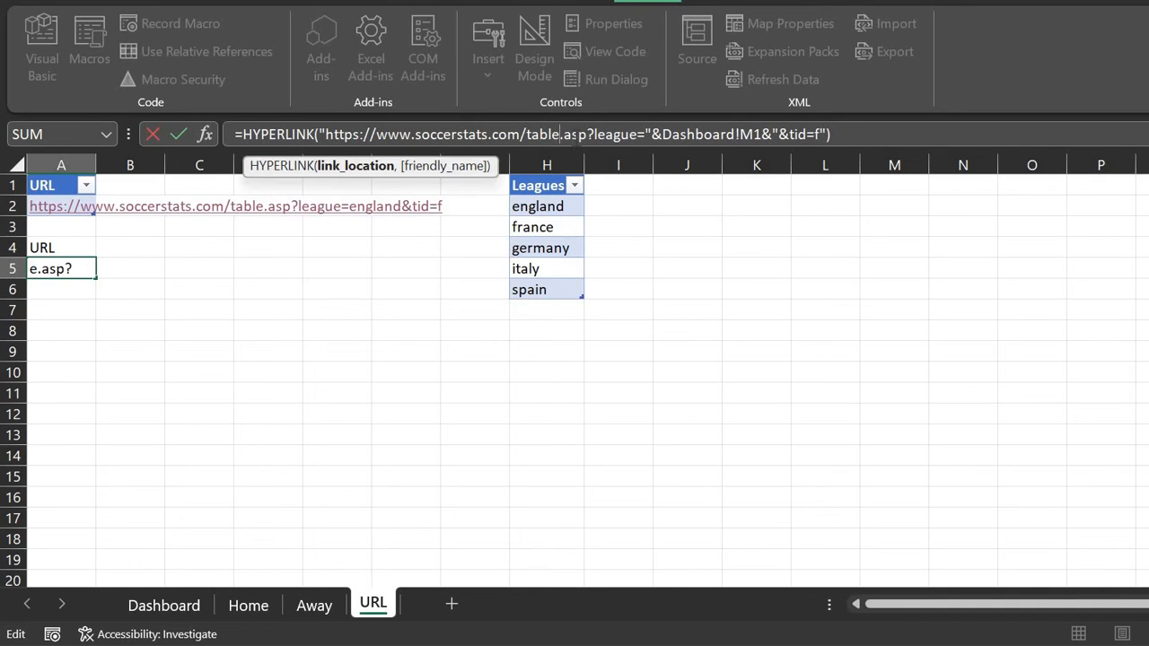
key("BackSpace")
key("BackSpace")
key("BackSpace")
key("BackSpace")
key("BackSpace")
type("res")
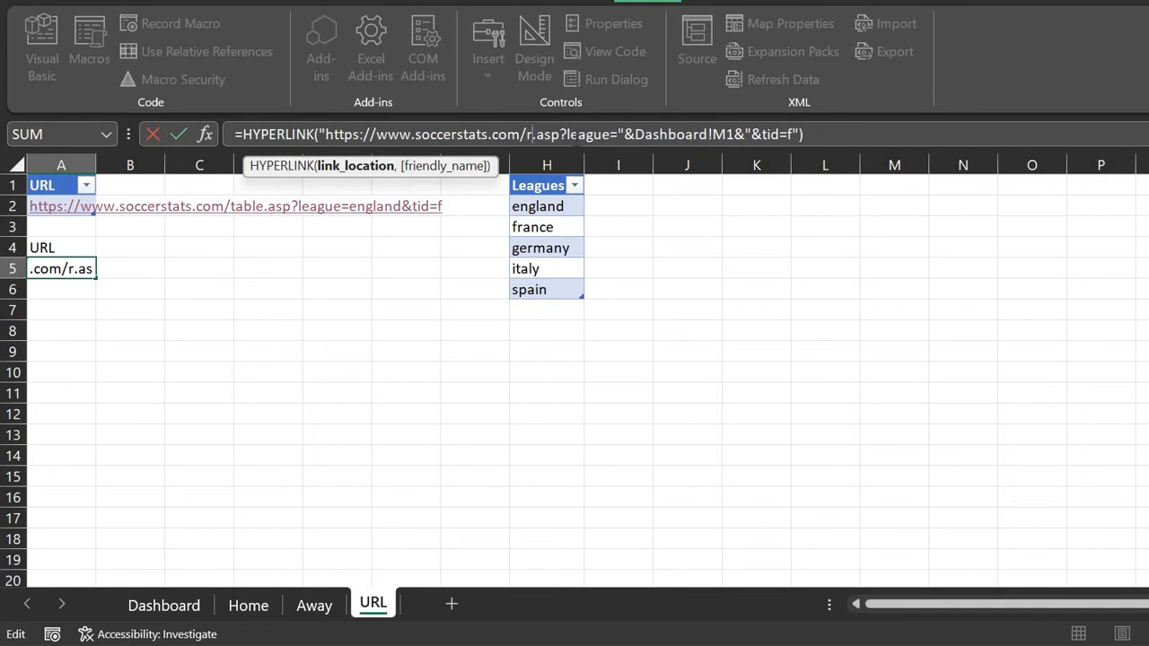
type("ults")
key("Return")
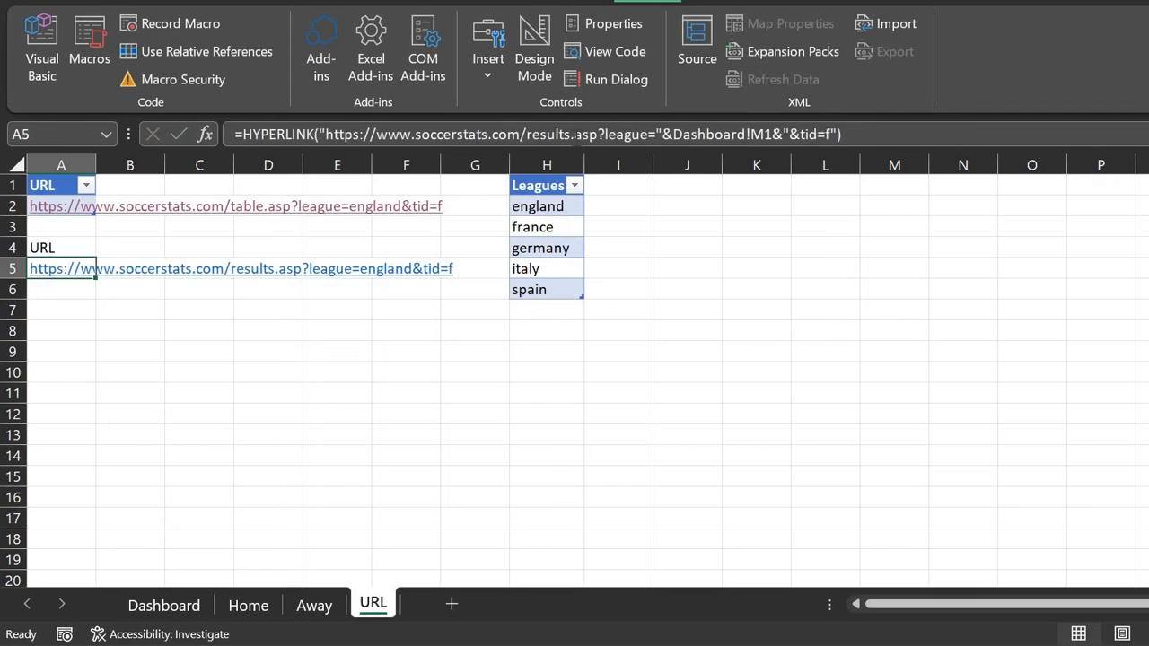
Step: Turn the URL heading and link in A4:A5 into a table with headers
key("Up")
key("shift+Up")
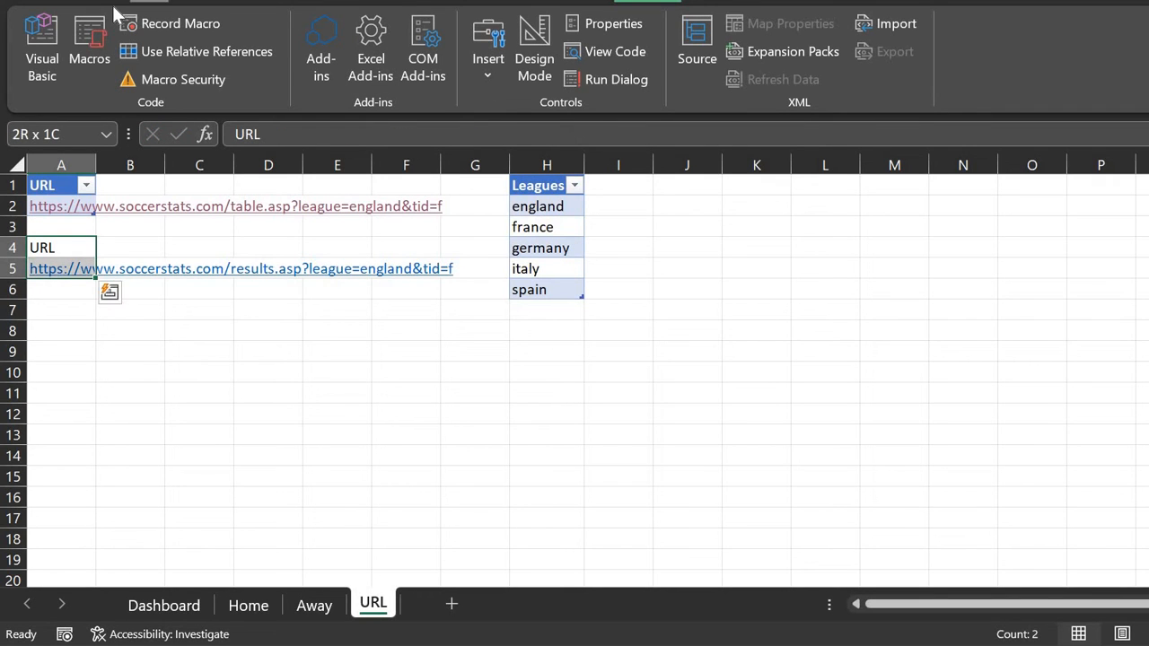
left_click(105, 2)
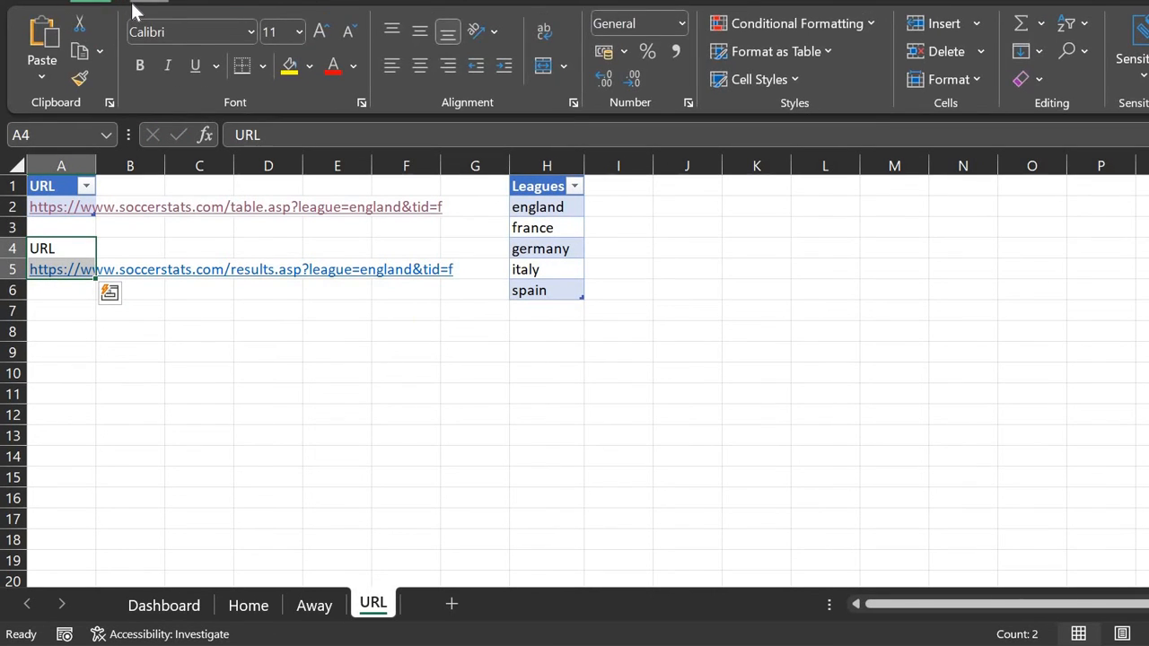
left_click(132, 6)
left_click(199, 50)
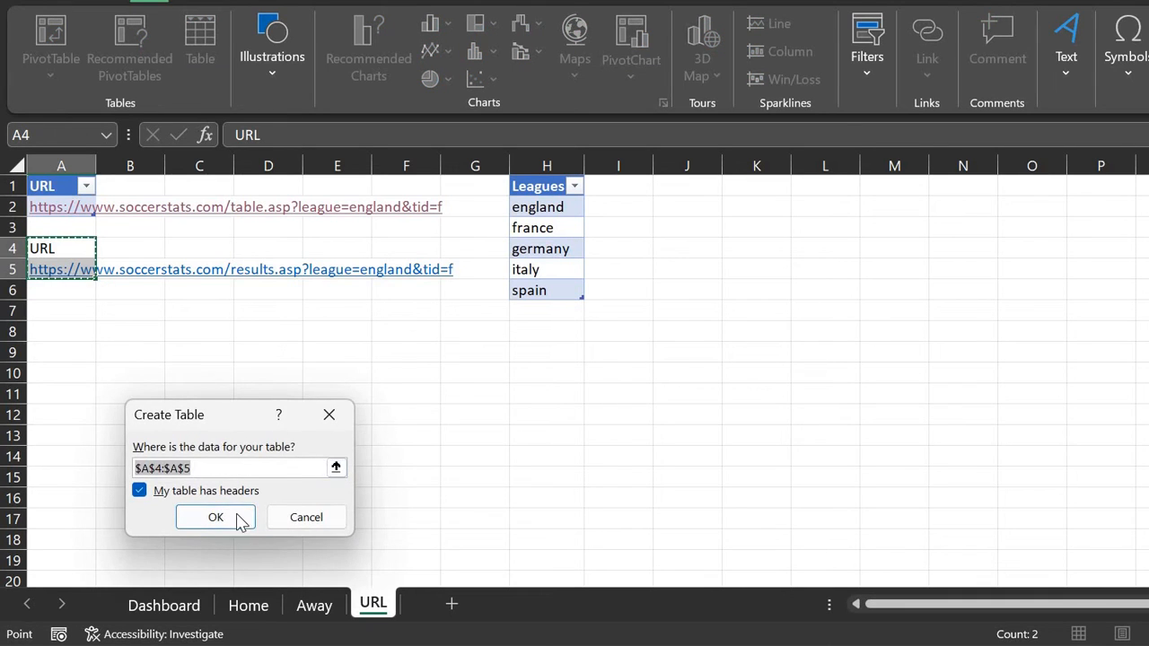
left_click(215, 517)
Step: Load the new Table6 into Power Query with From Table/Range
key("Down")
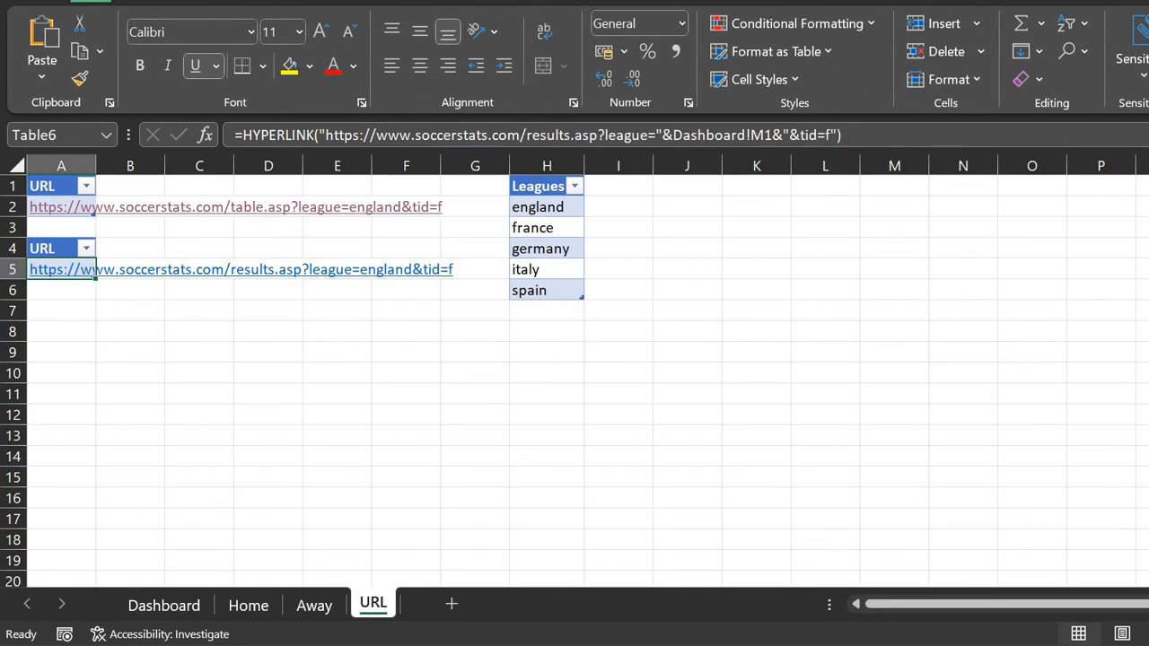
left_click(381, 3)
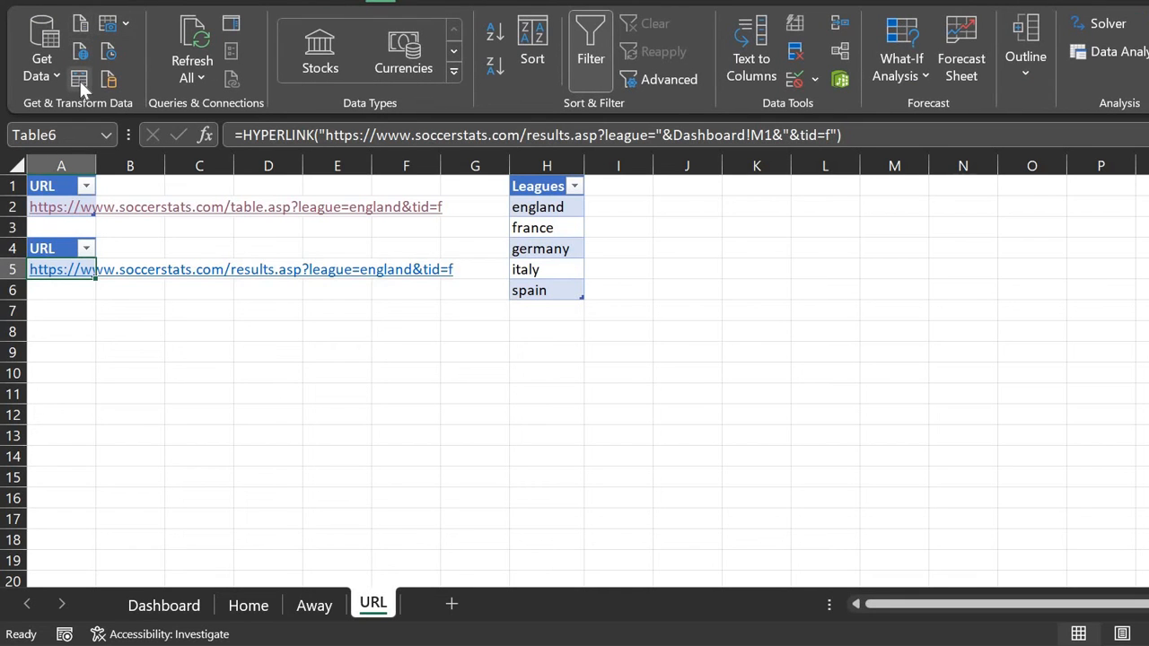
left_click(76, 80)
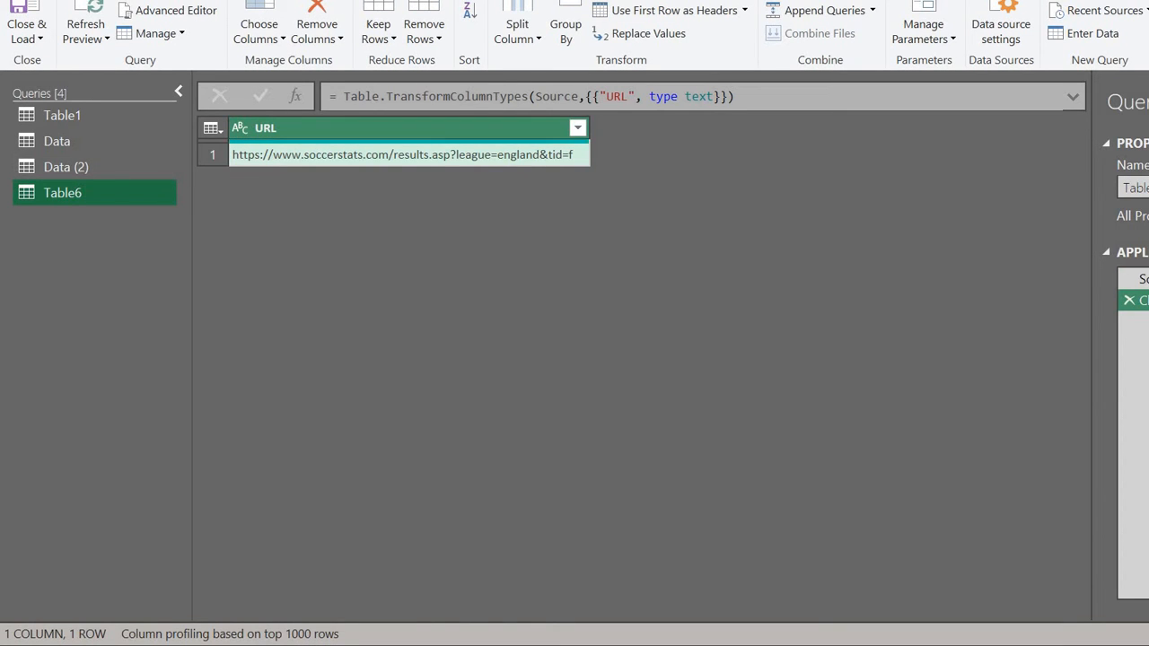
Step: Copy all of Table1's M code from its Advanced Editor
left_click(286, 2)
left_click(685, 28)
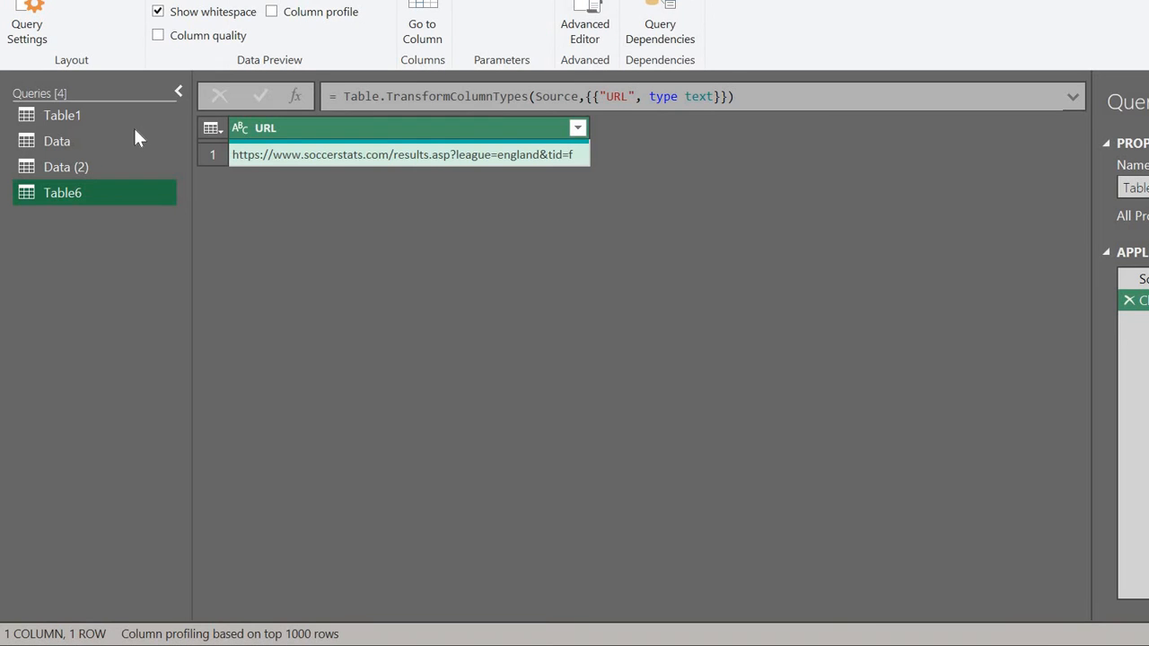
left_click(102, 119)
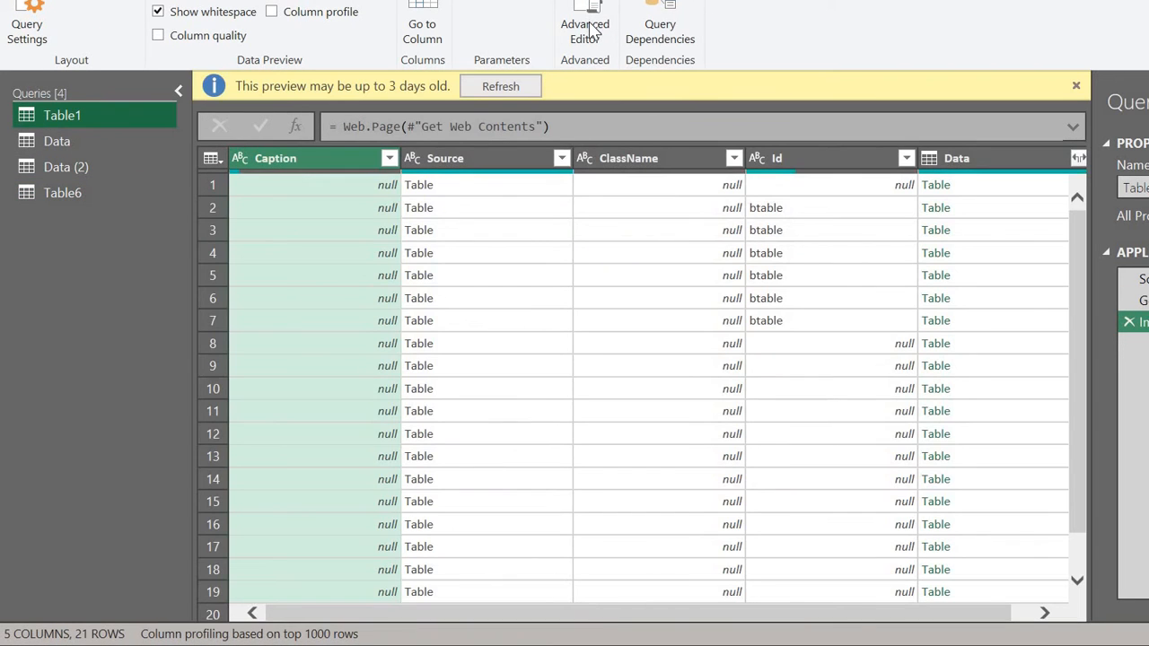
left_click(592, 27)
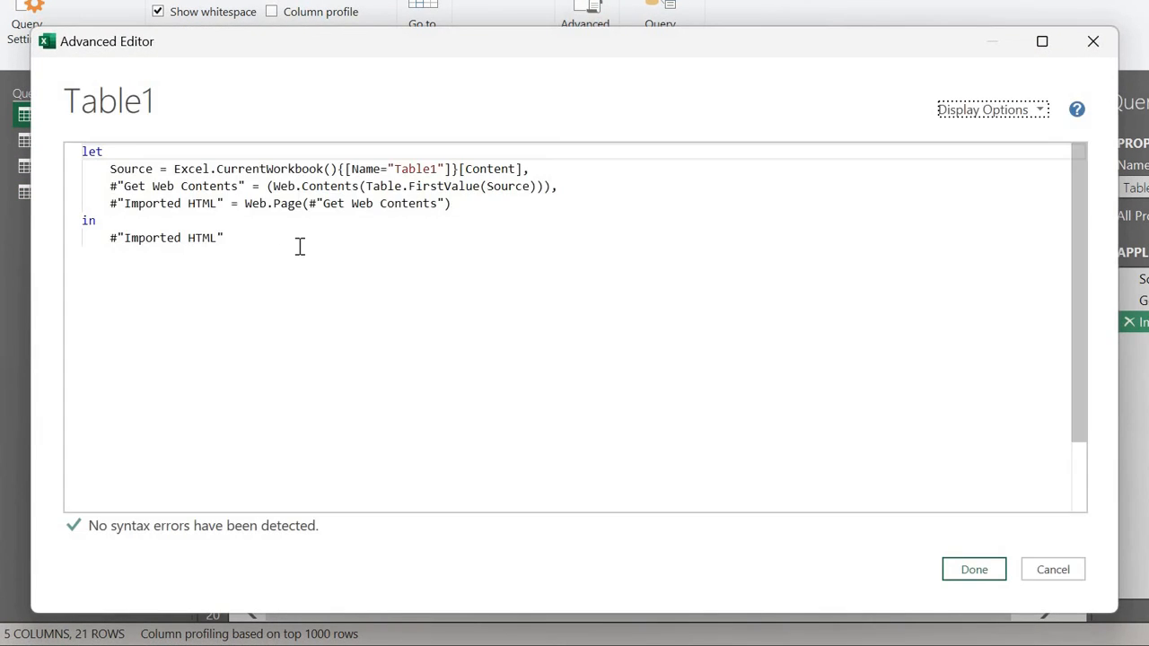
left_click(299, 247)
key("ctrl+a")
key("ctrl+c")
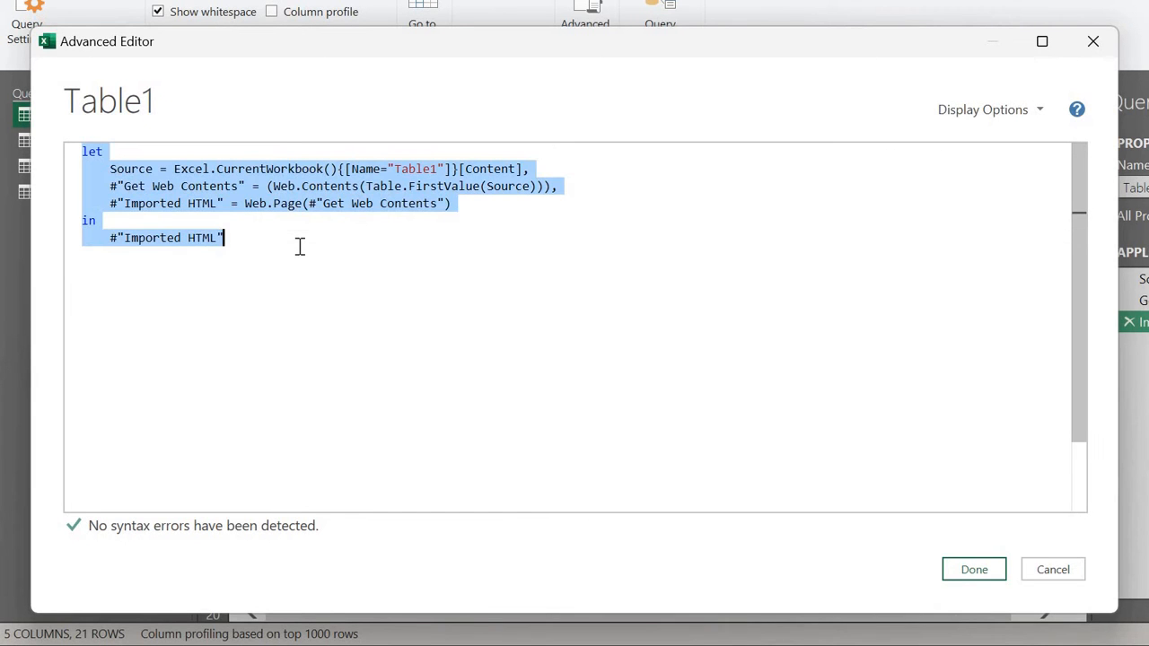
left_click(1067, 569)
Step: Replace Table6's M code with the copied web-import code, changing the source to Table6
left_click(98, 193)
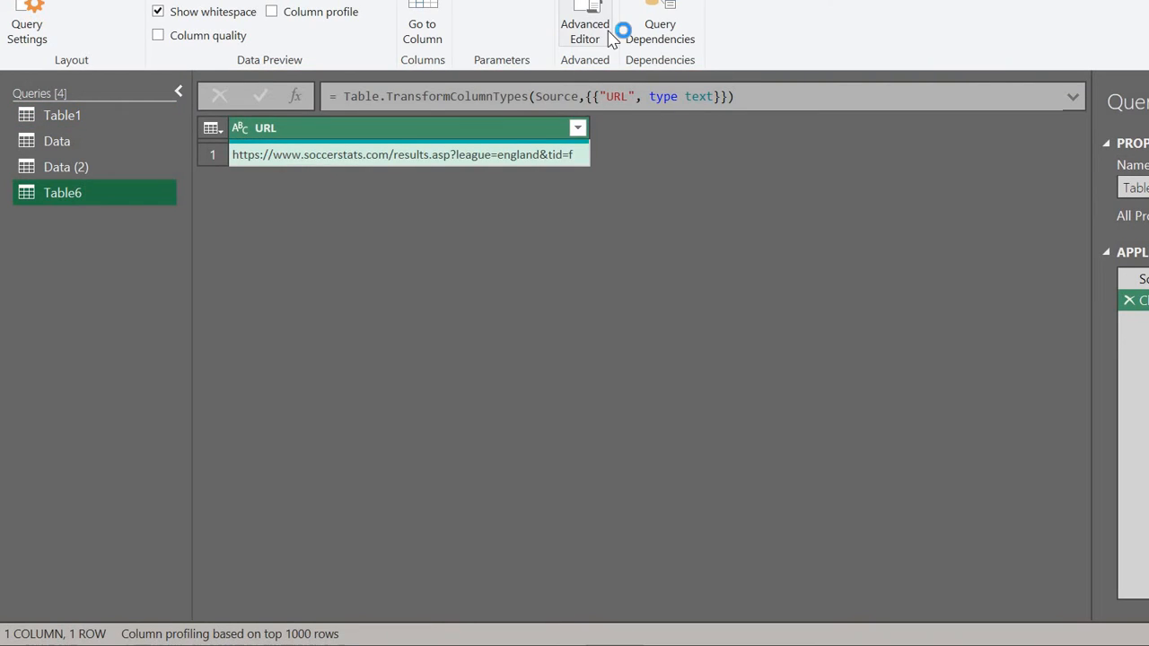
left_click(610, 37)
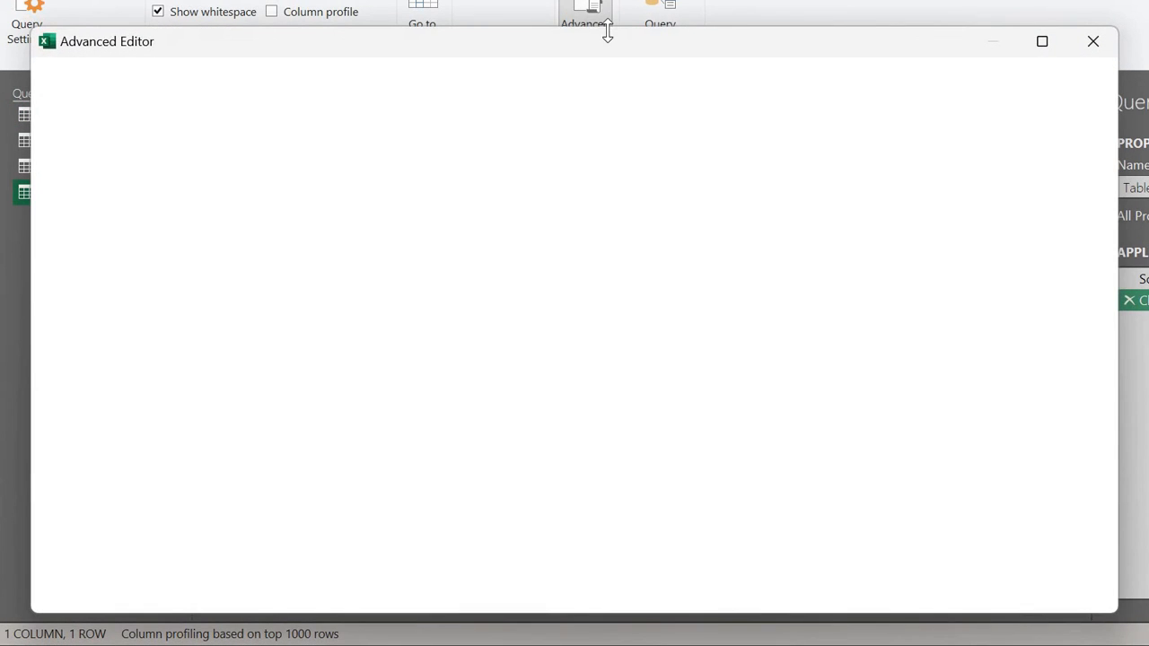
left_click(395, 362)
key("ctrl+a")
key("ctrl+v")
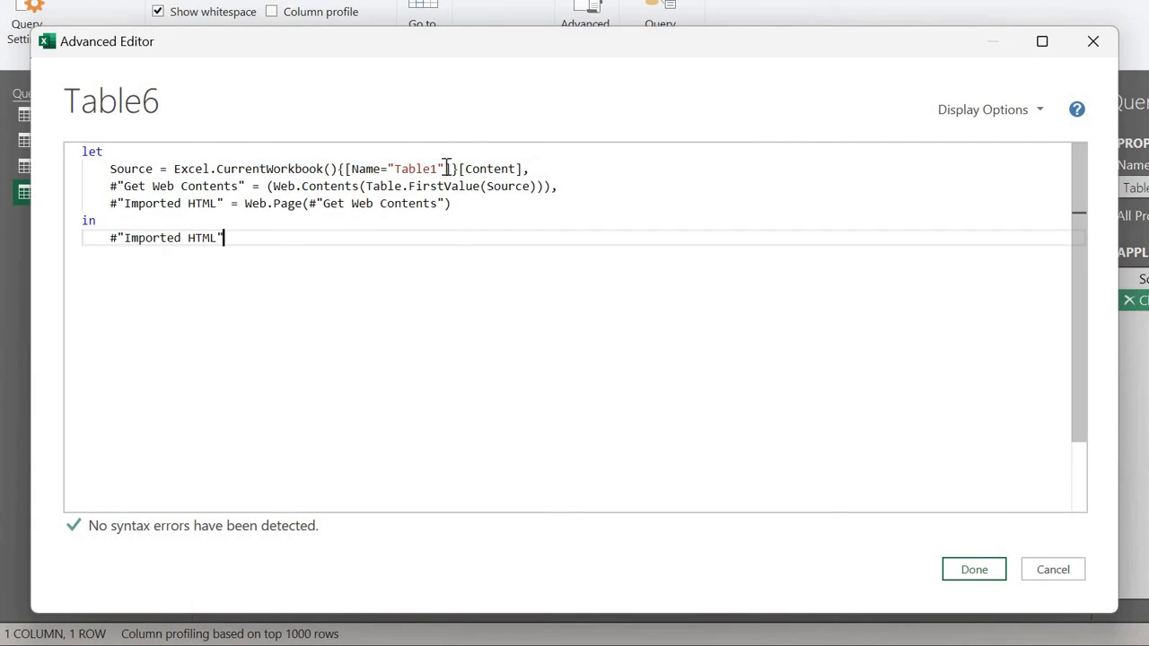
left_click(434, 168)
key("BackSpace")
key("BackSpace")
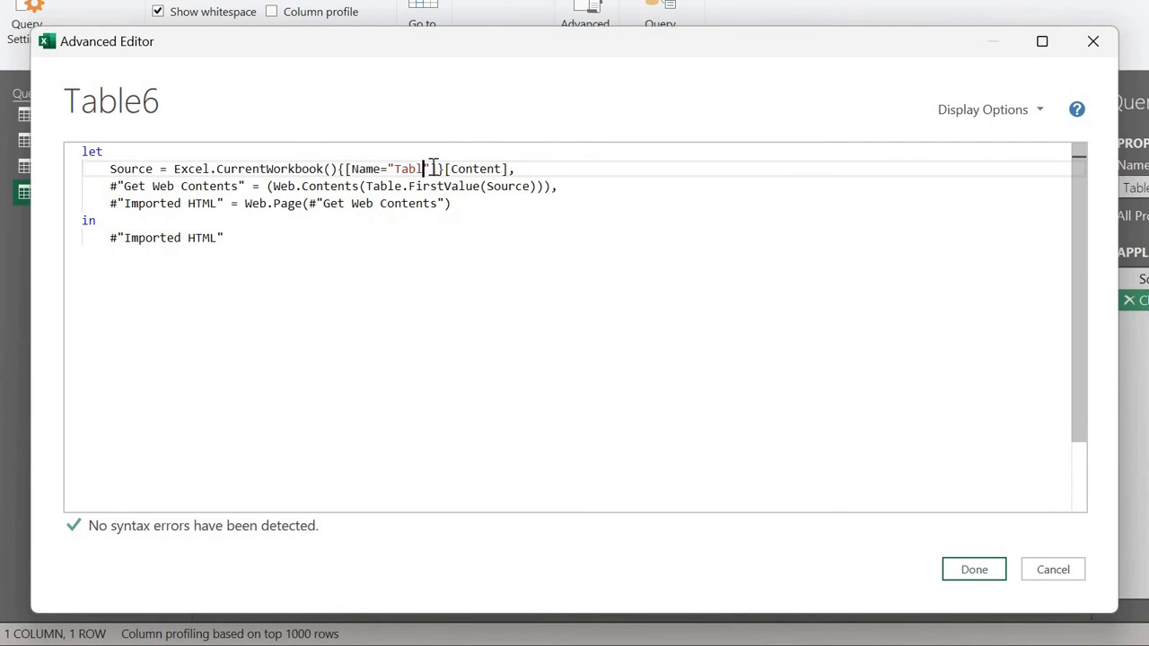
type("e6")
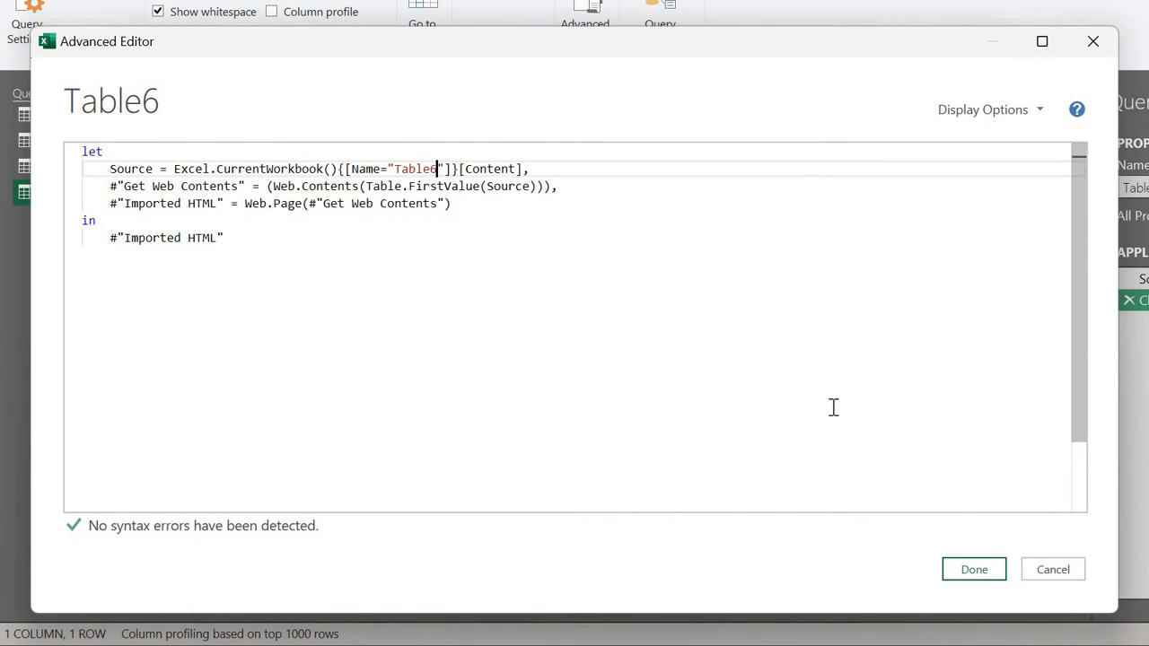
left_click(976, 578)
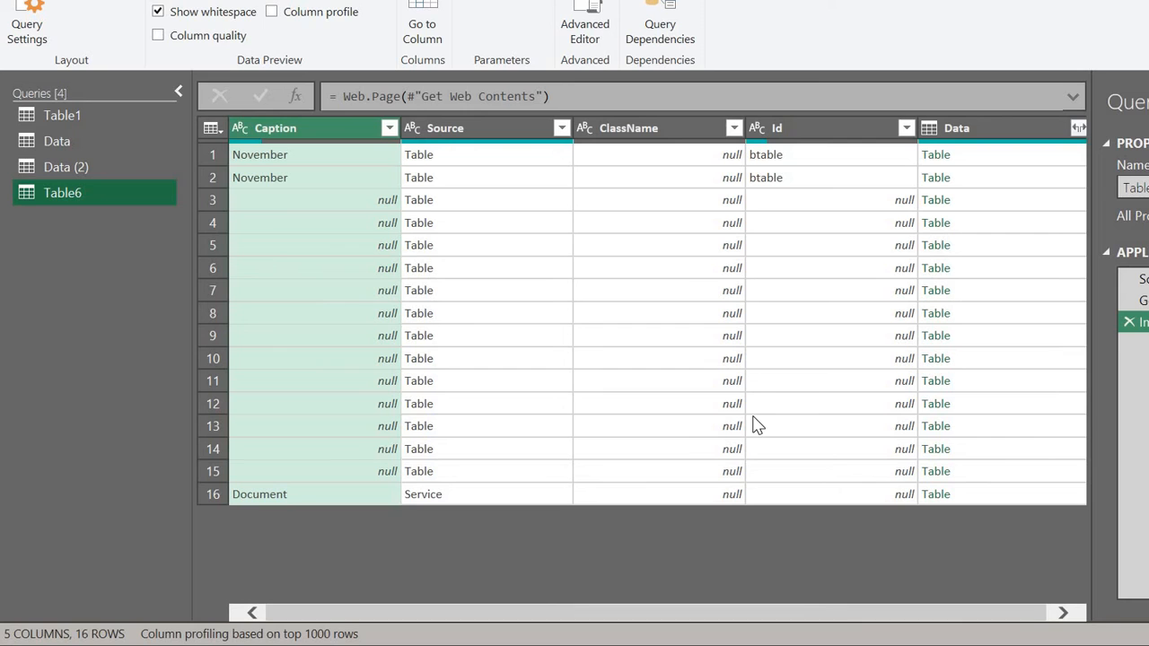
Step: Preview Table6's nested tables and add the first November fixtures table as new query Data (3)
left_click(985, 163)
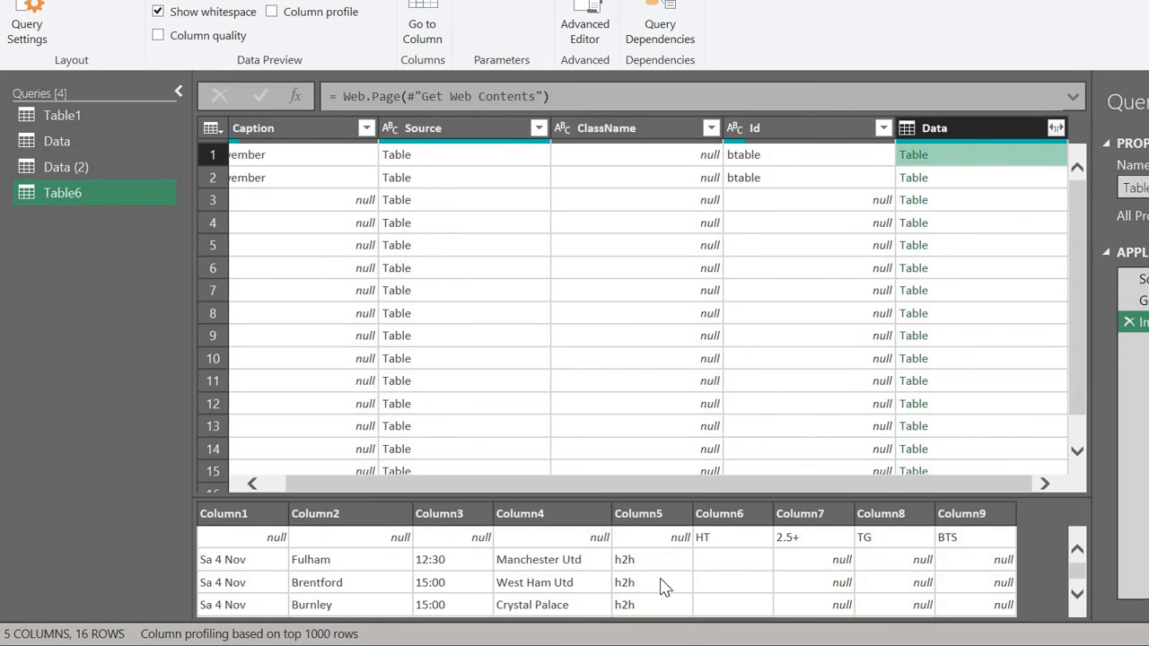
scroll(662, 585, "down", 5)
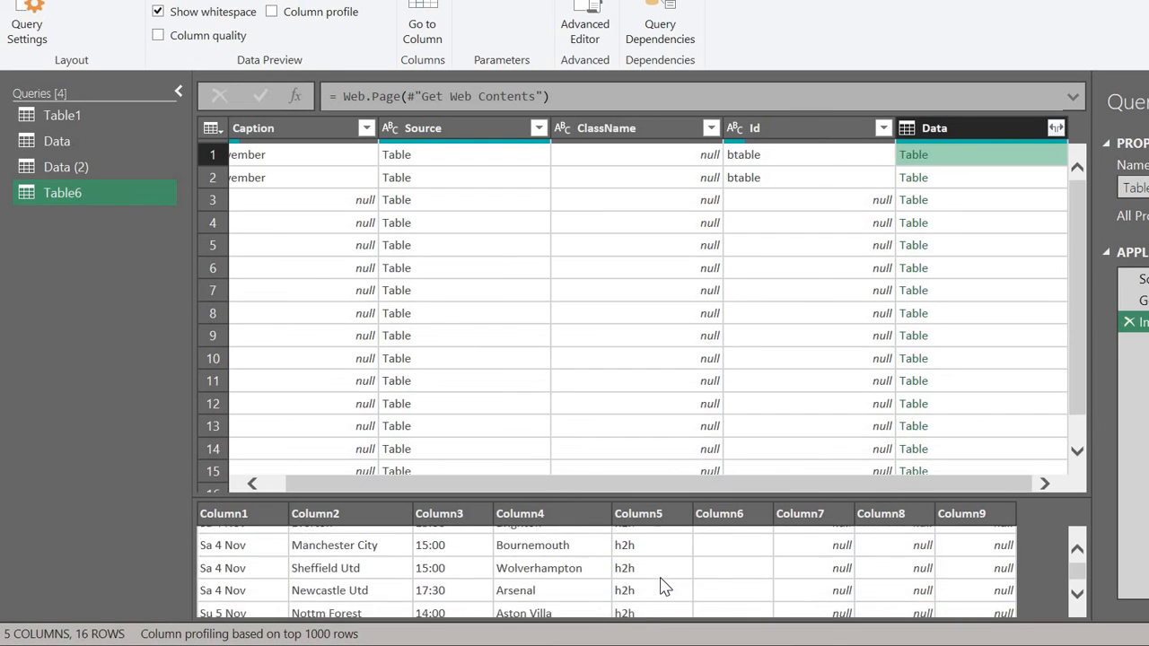
scroll(664, 584, "up", 5)
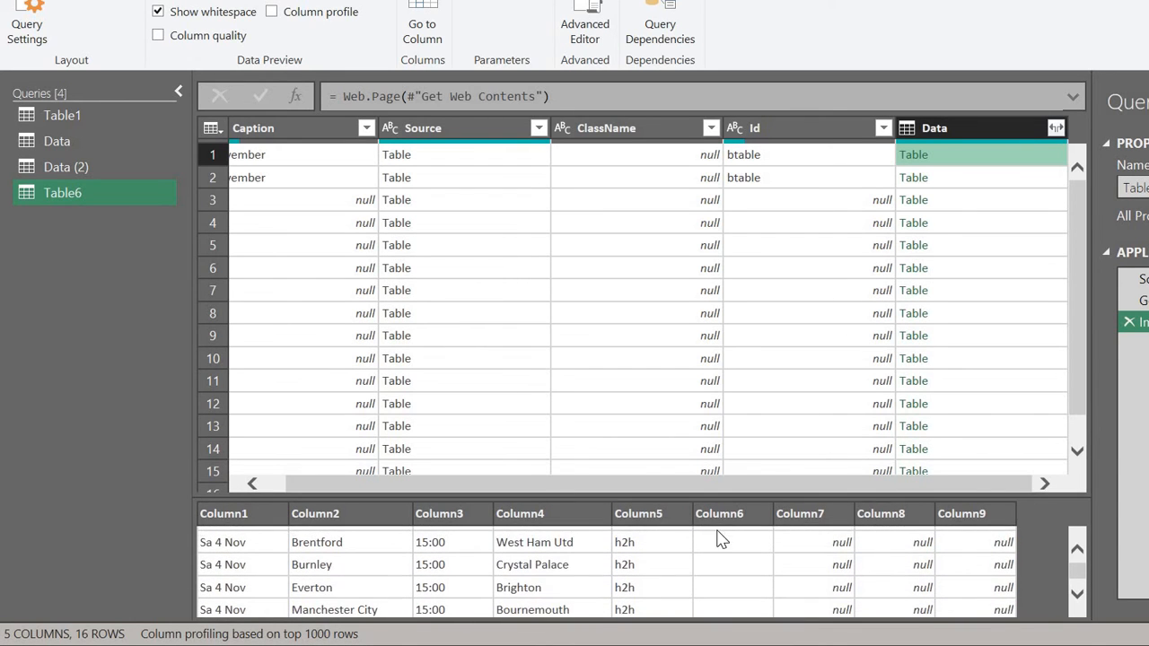
scroll(678, 567, "up", 1)
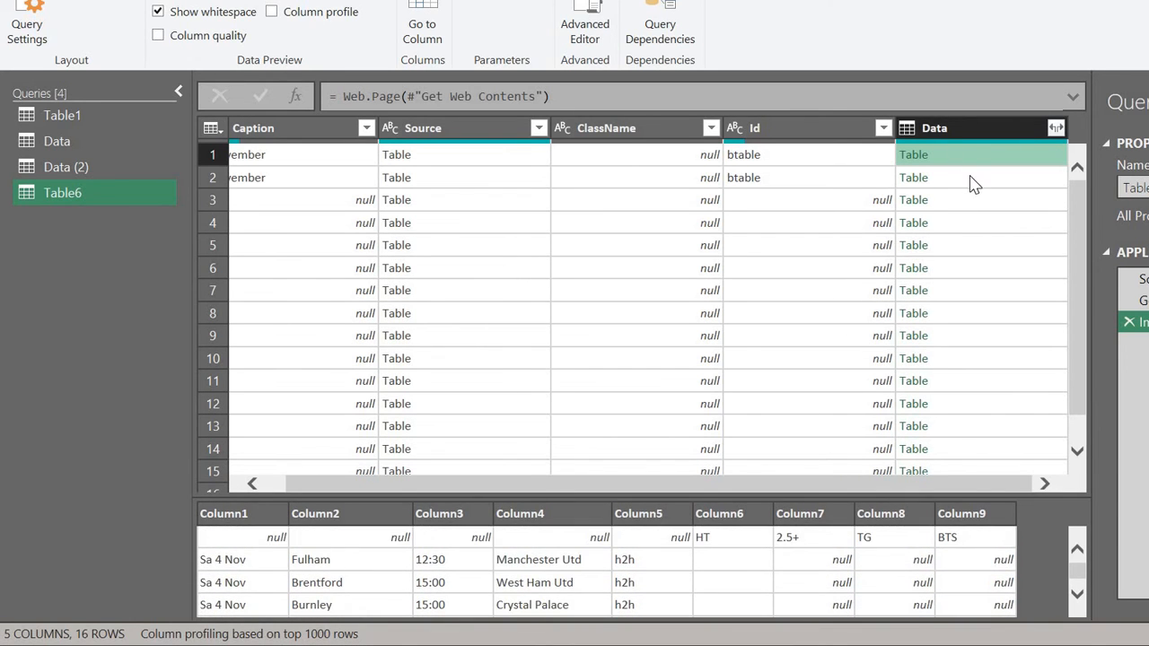
left_click(973, 181)
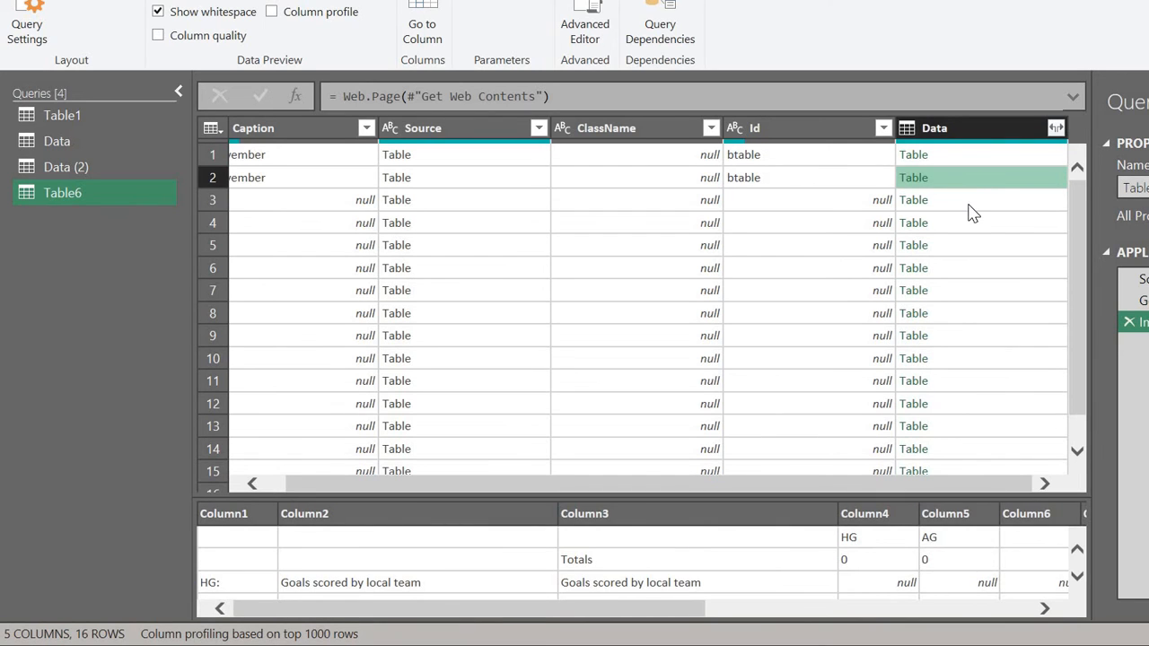
left_click(969, 205)
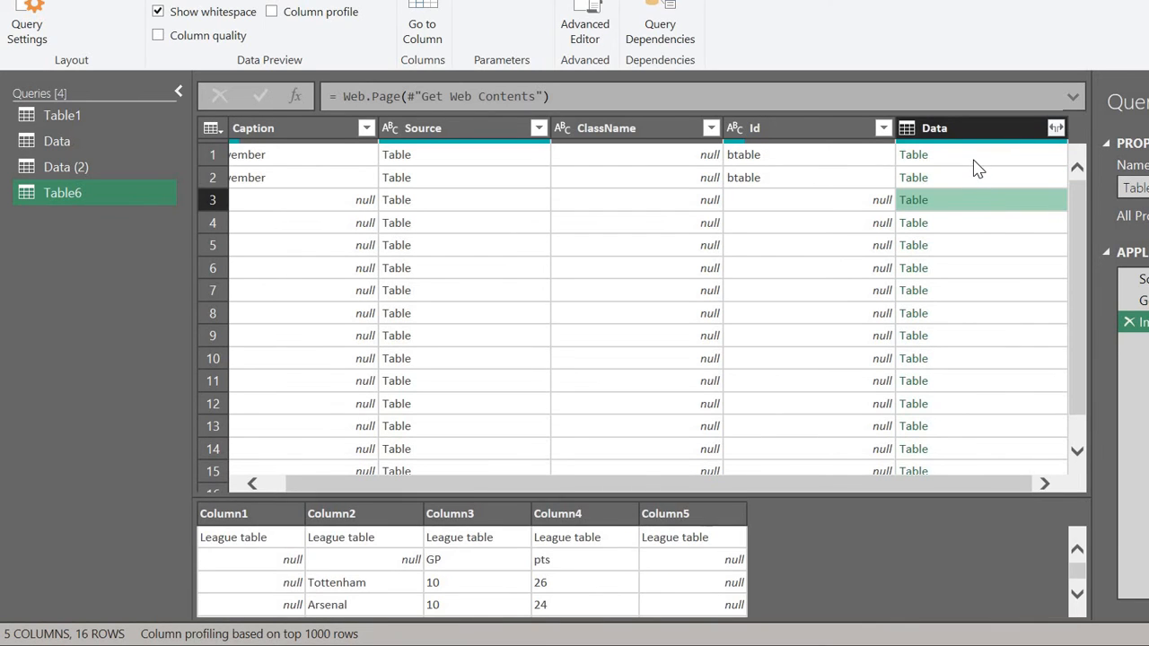
left_click(977, 162)
right_click(977, 169)
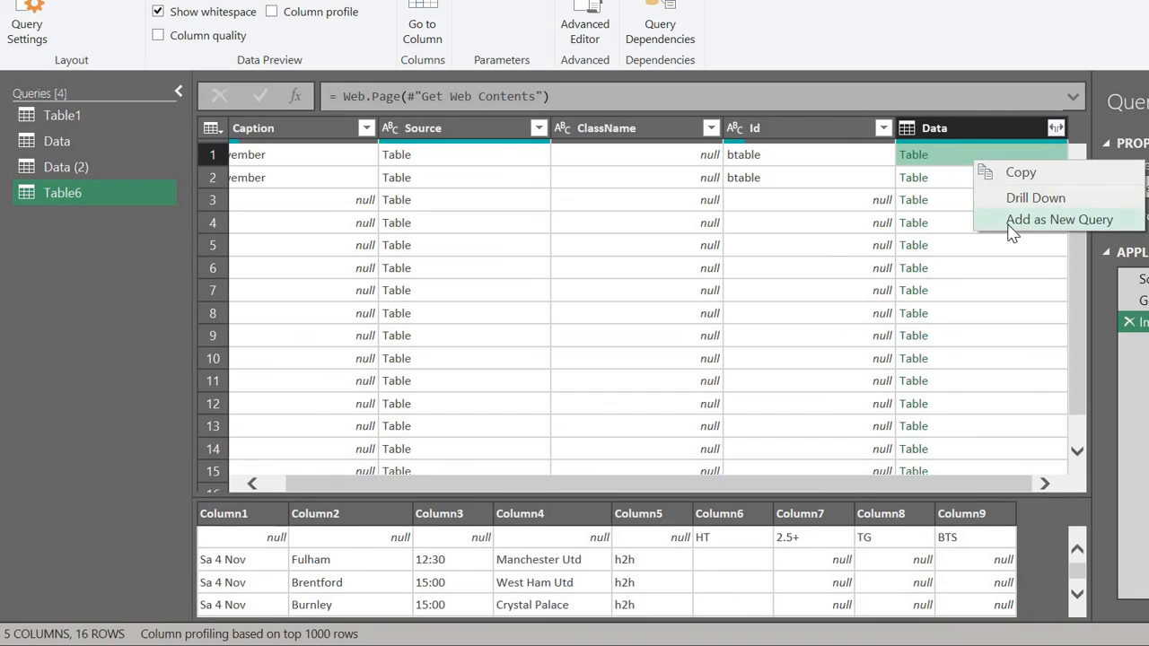
left_click(1006, 221)
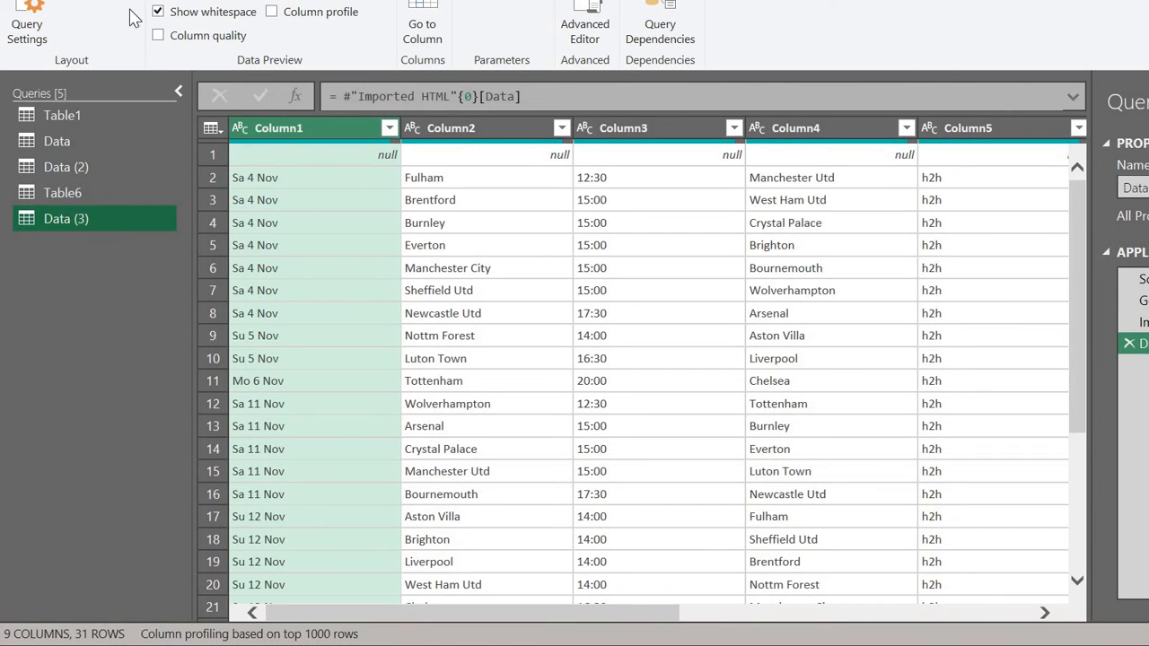
left_click(59, 1)
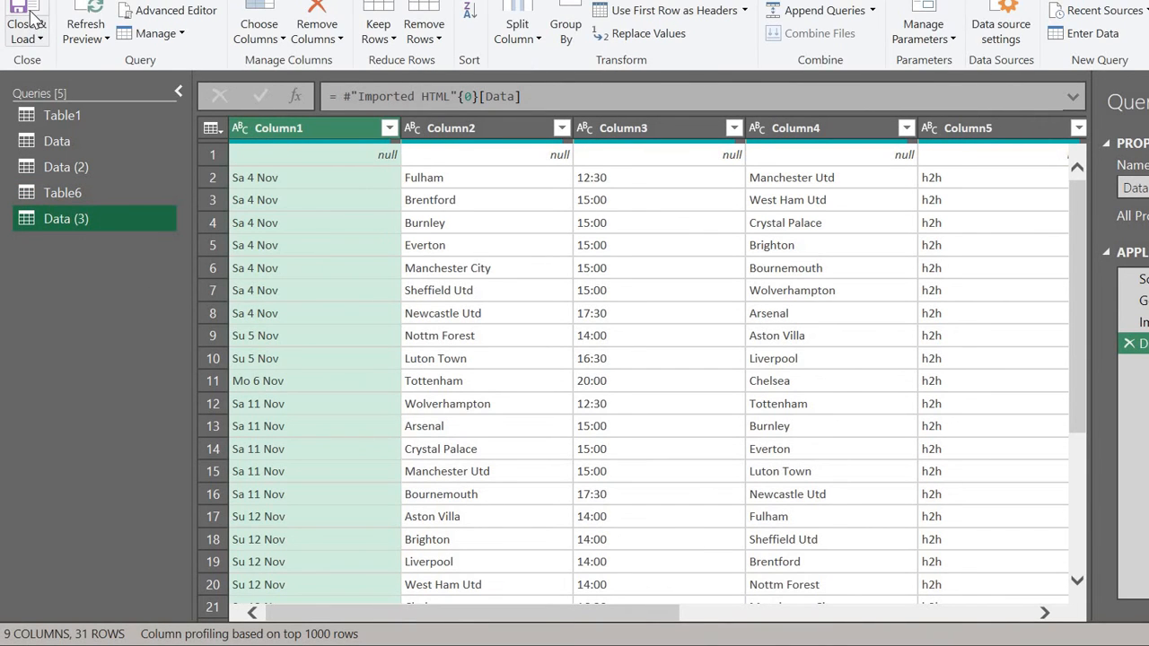
Step: Close & Load the fixtures query and rename its Data (3) sheet to 'Upcoming Games'
left_click(30, 18)
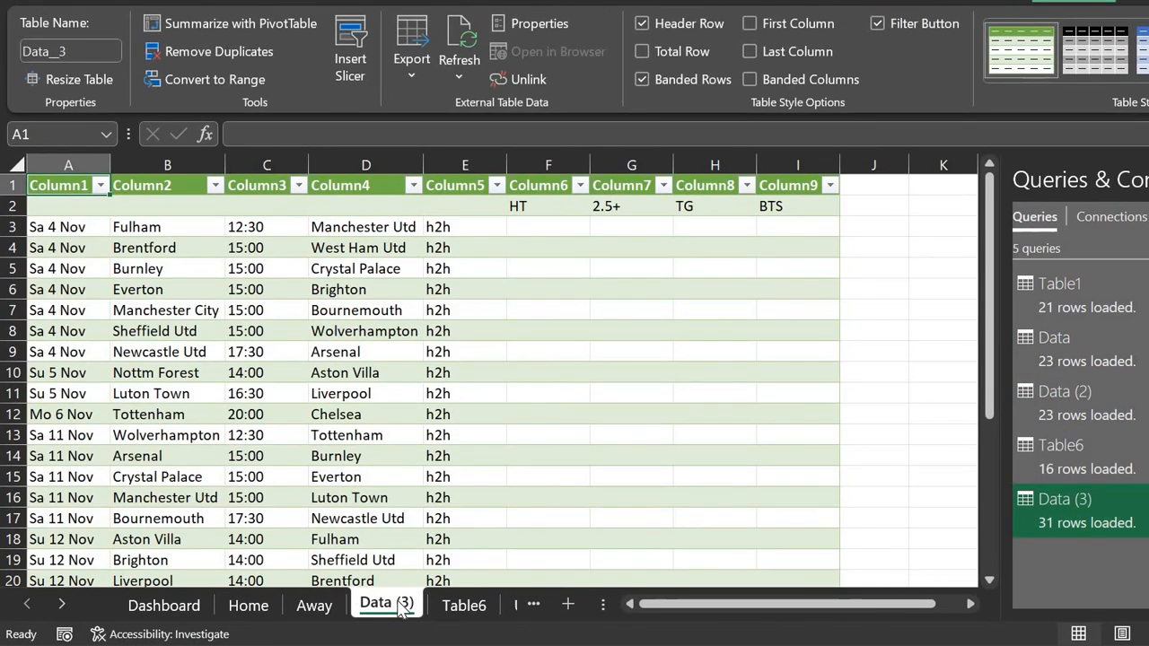
double_click(398, 602)
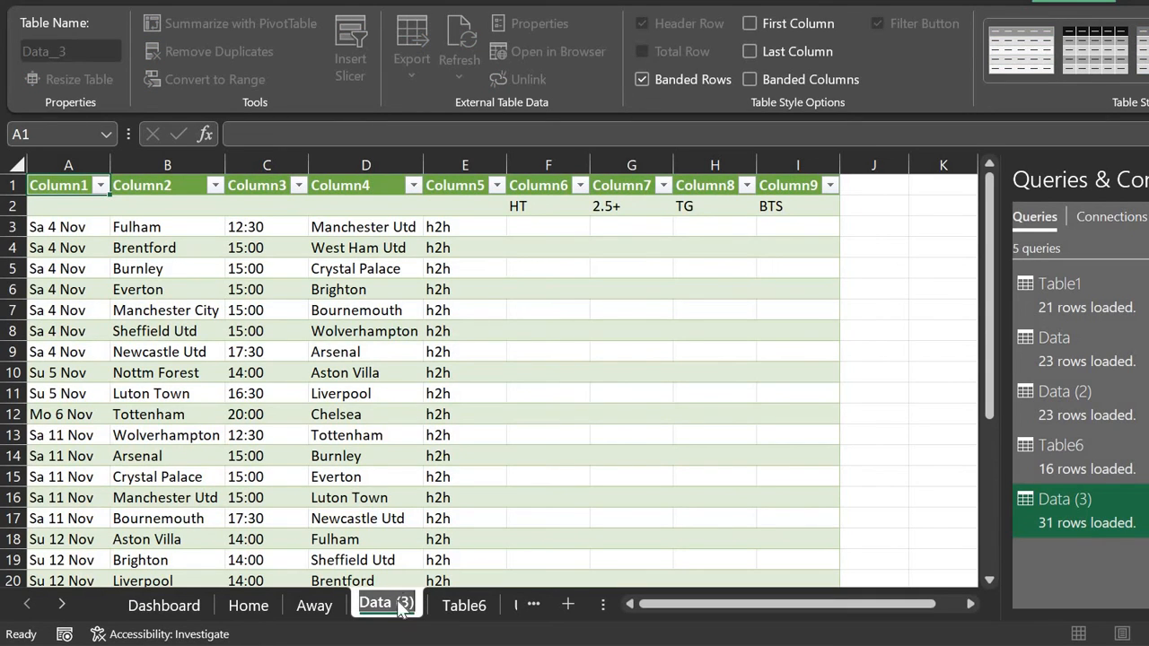
type("Upcoming Games")
key("Return")
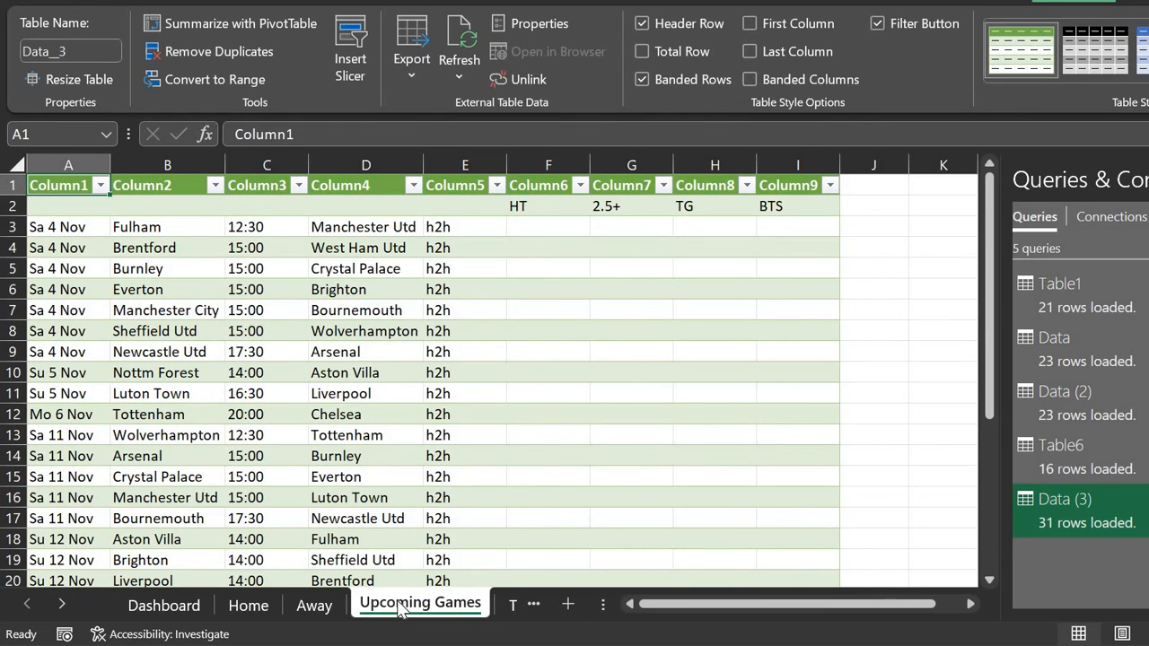
key("Down")
key("Down")
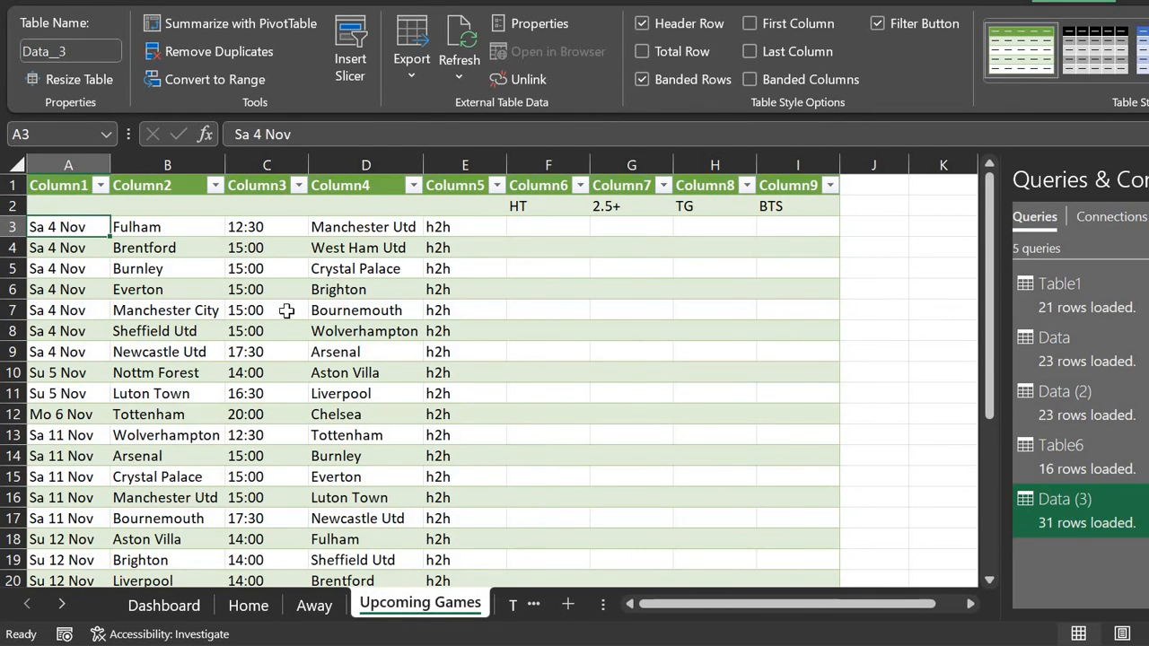
scroll(285, 311, "down", 5)
scroll(286, 311, "up", 5)
scroll(285, 310, "up", 1)
left_click(158, 238)
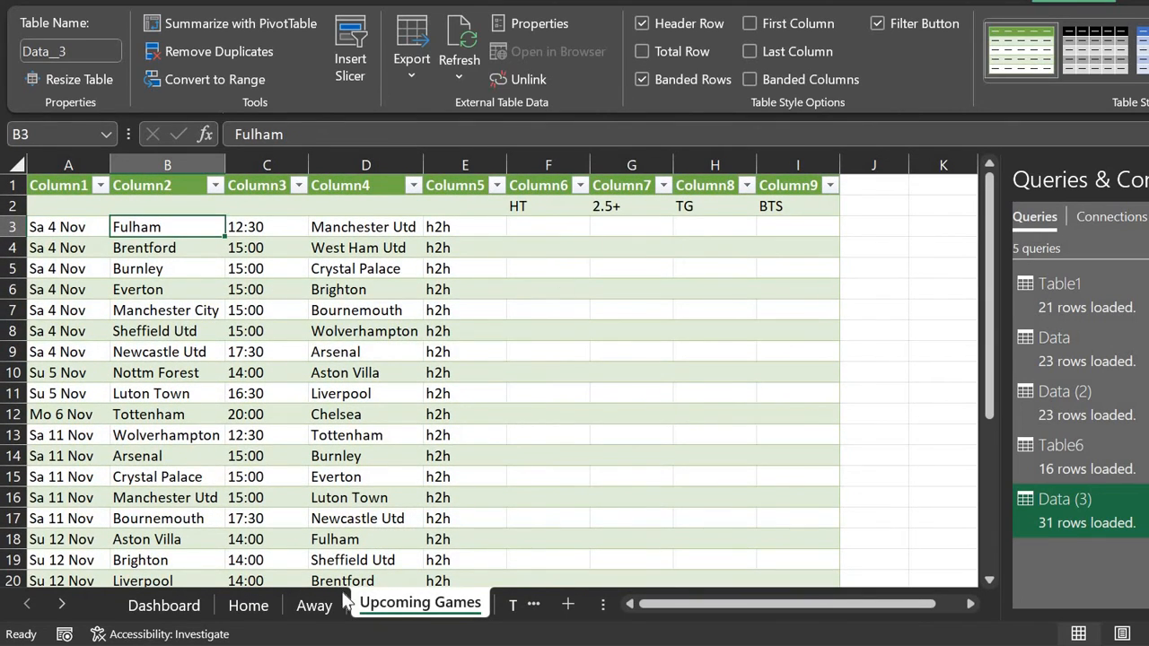
Step: Hide the Table6 helper sheet
left_click(517, 605)
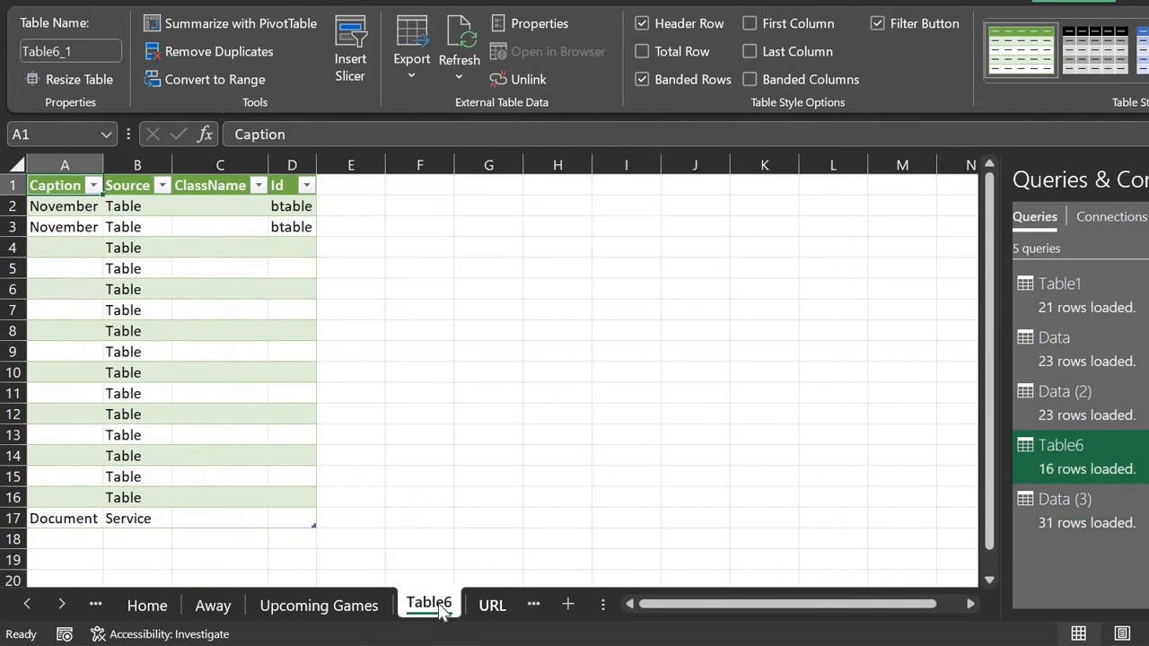
right_click(431, 605)
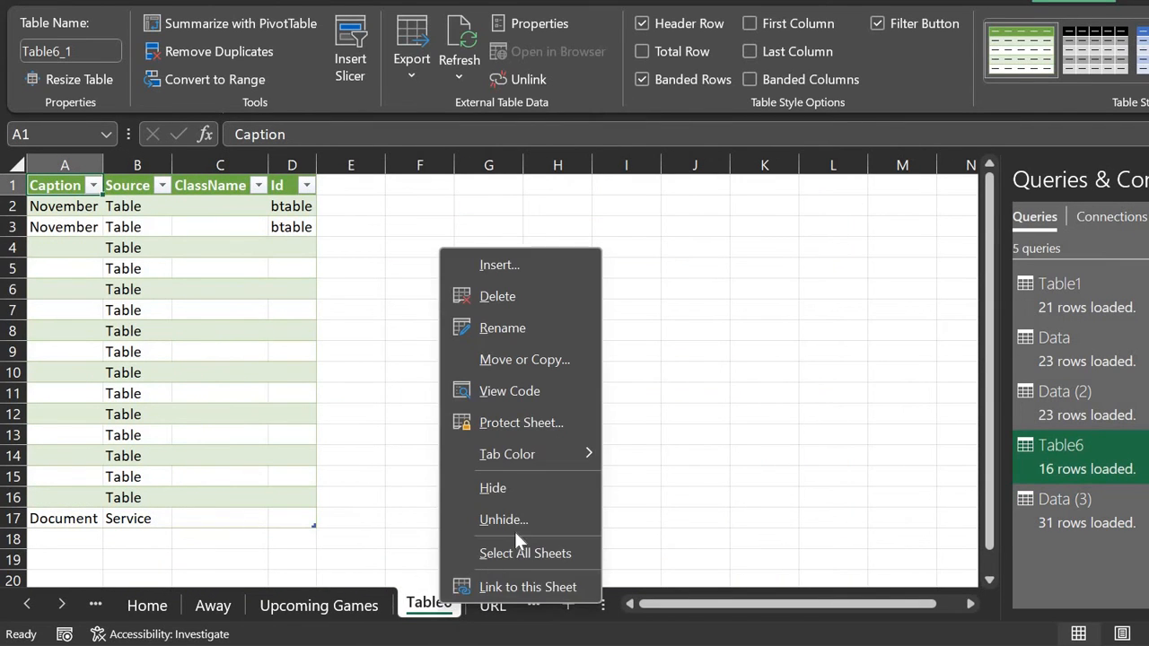
left_click(496, 488)
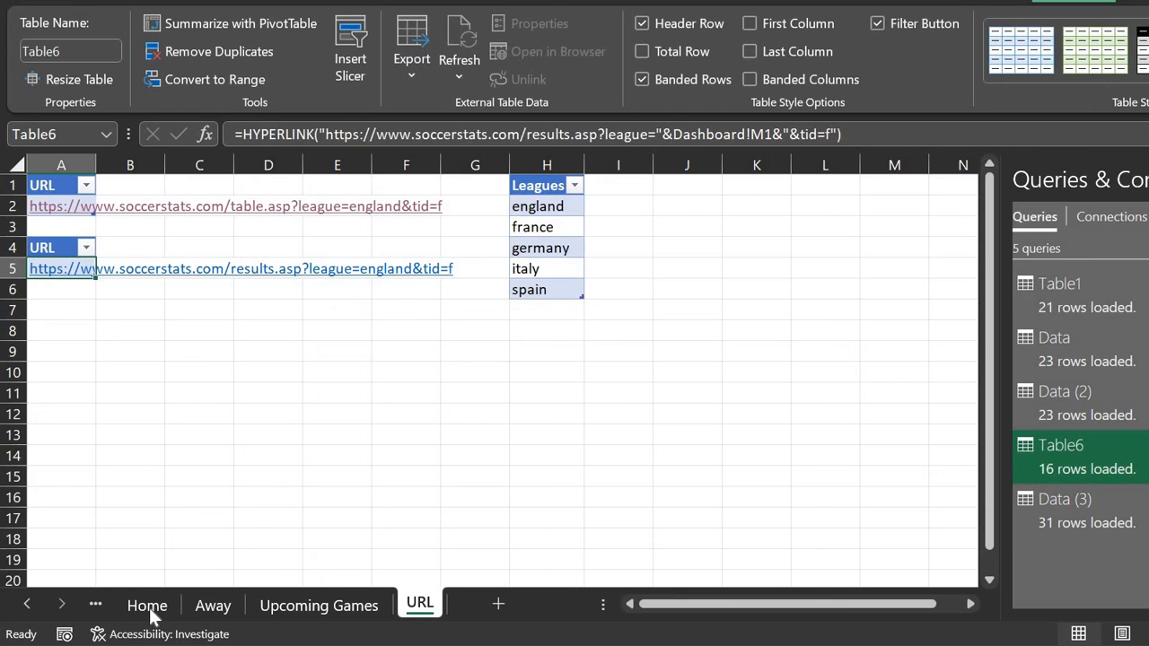
Step: On the Dashboard, enter the label 'Date:' in L7
left_click(94, 607)
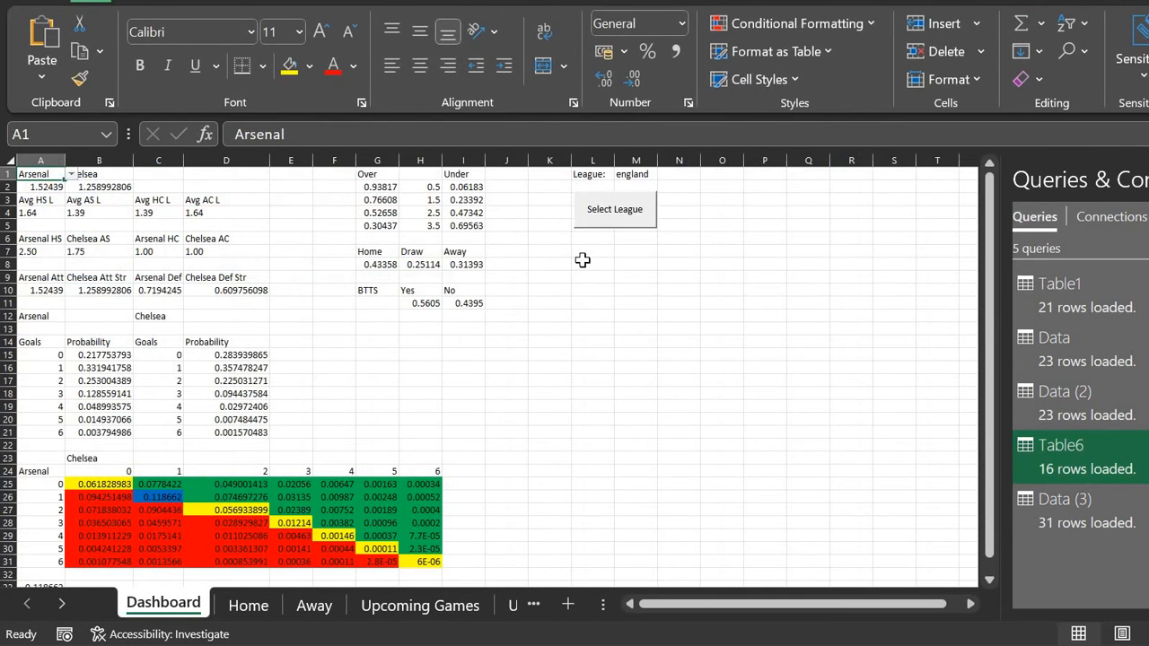
left_click(584, 262)
key("Up")
key("Up")
key("Up")
key("Up")
key("Up")
key("Up")
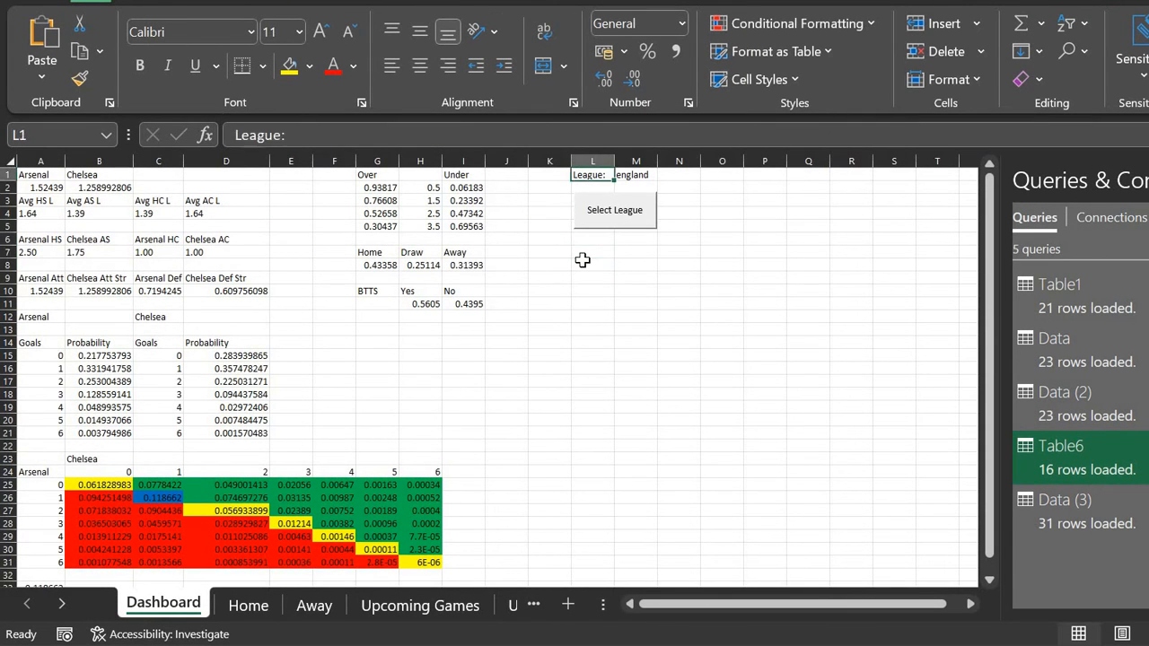
left_click(583, 257)
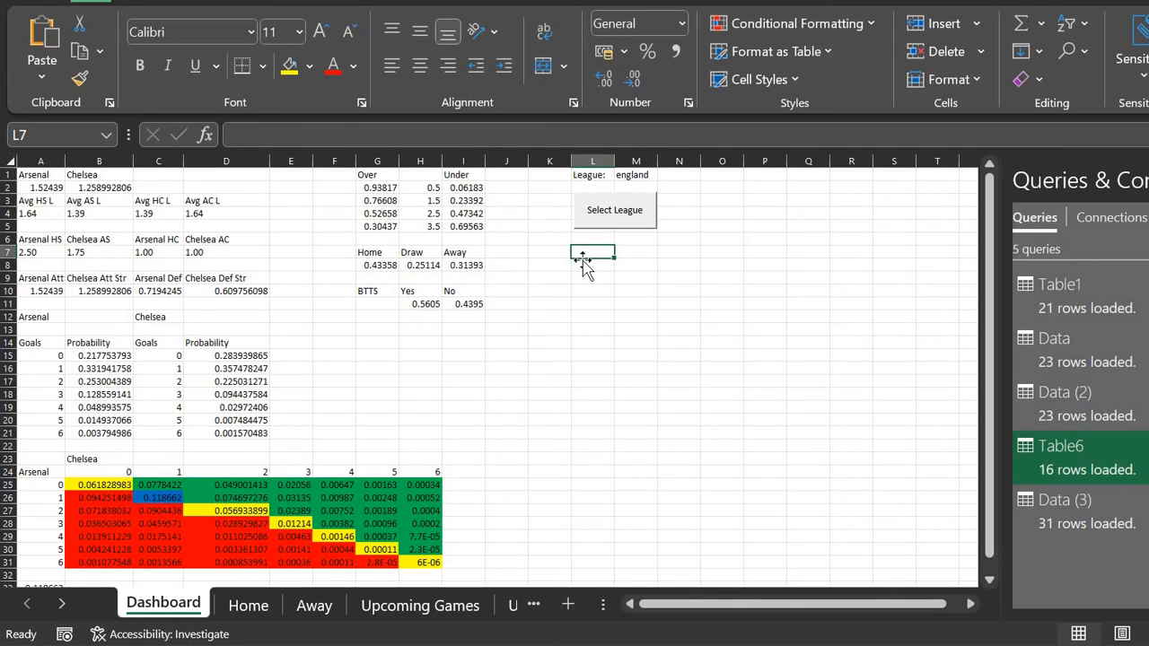
type("Date")
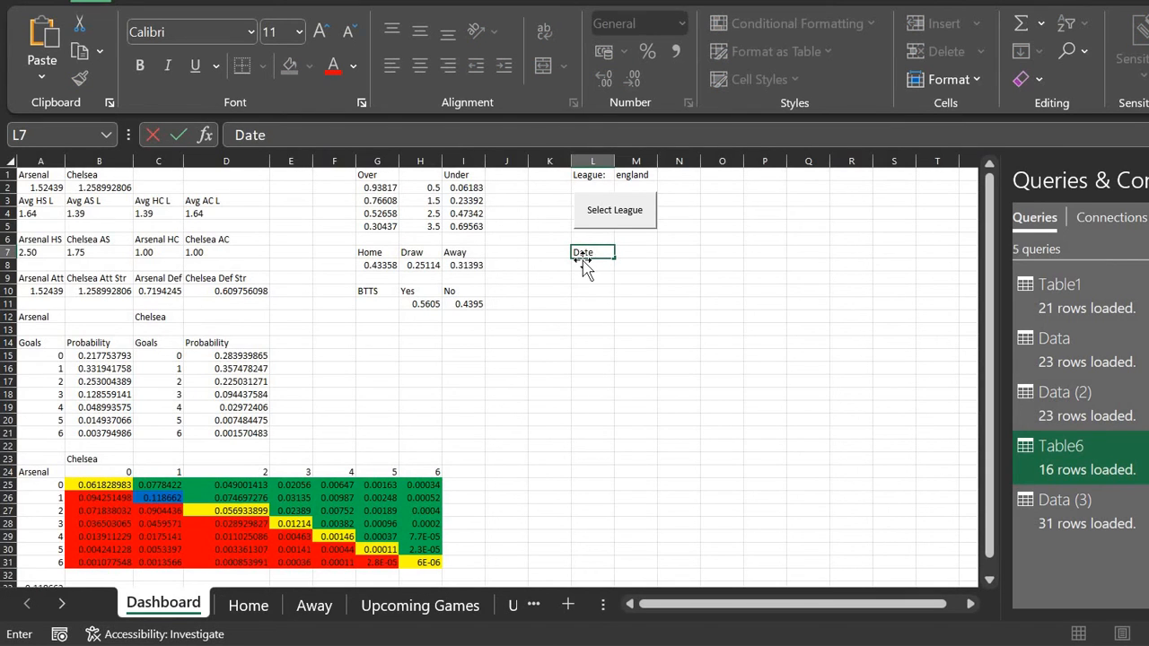
type(":")
key("Tab")
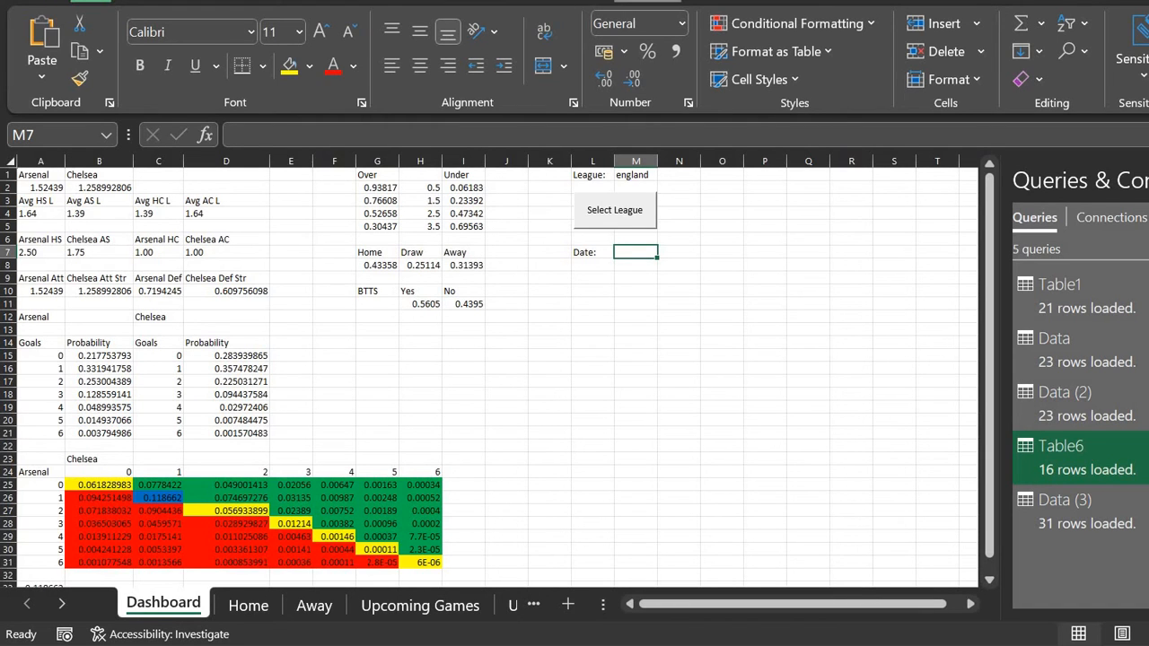
Step: Give M7 a list validation sourced from Upcoming Games A2:A32, accepting the error warning
left_click(646, 1)
left_click(380, 1)
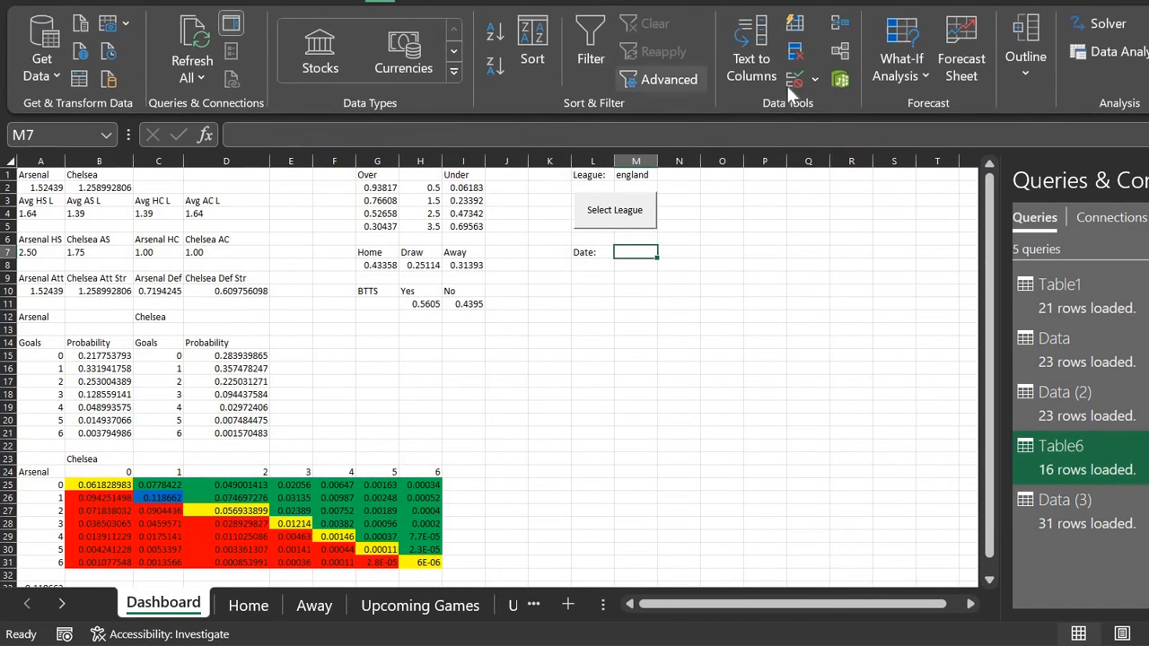
left_click(790, 85)
left_click(75, 380)
left_click(126, 445)
left_click(148, 469)
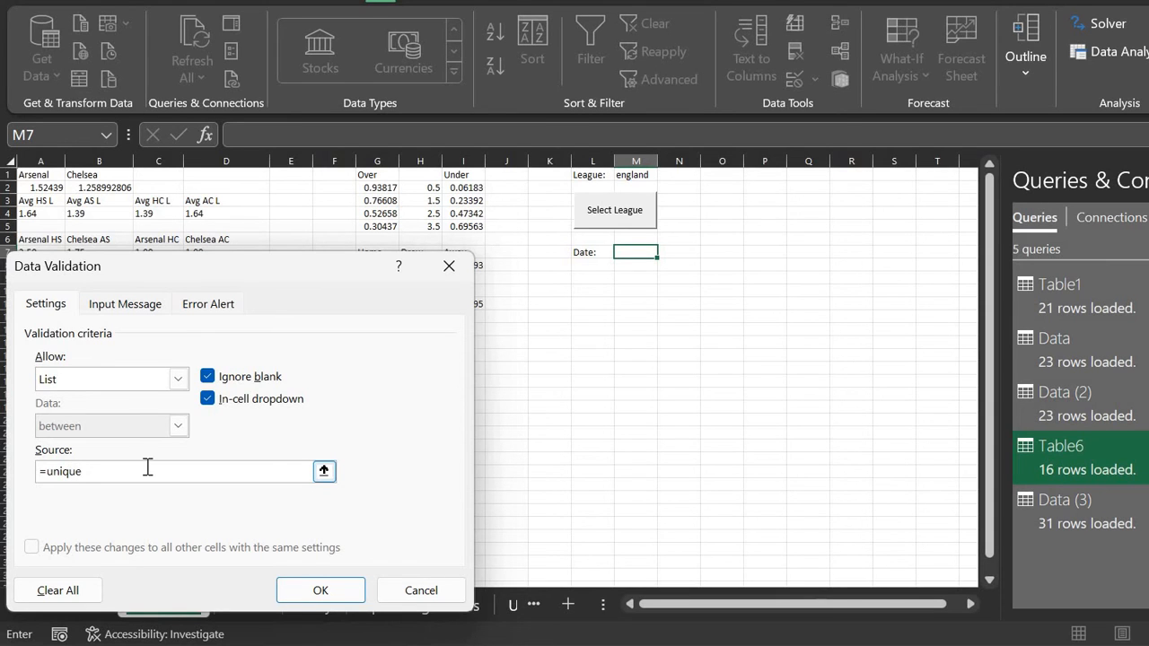
left_click(325, 471)
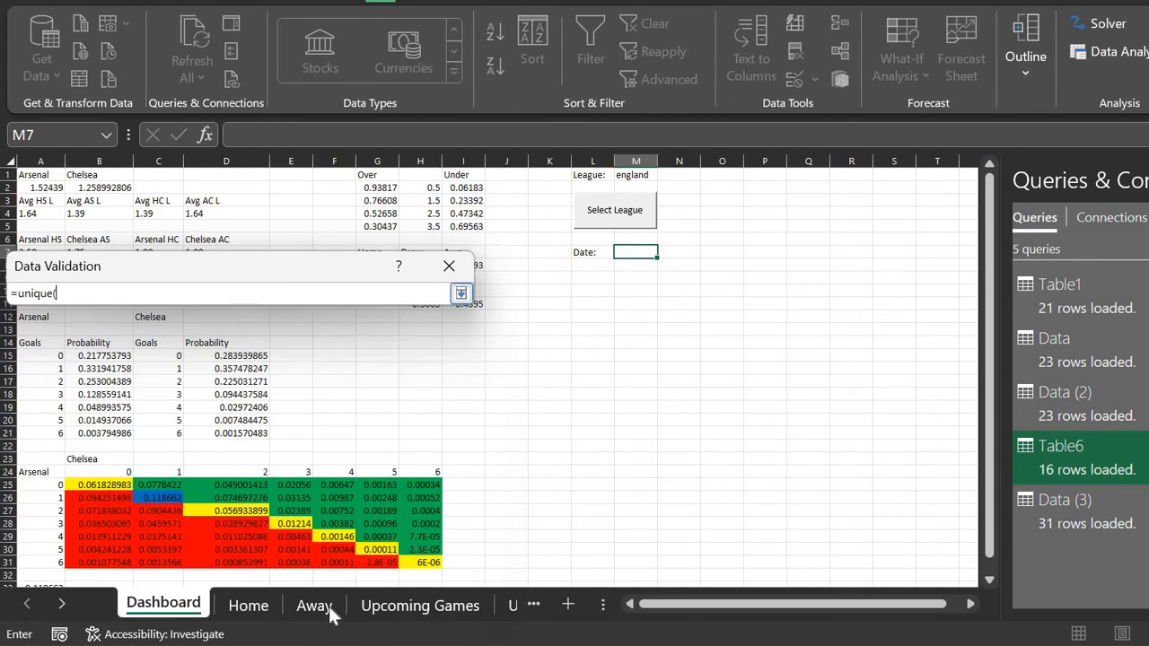
left_click(398, 614)
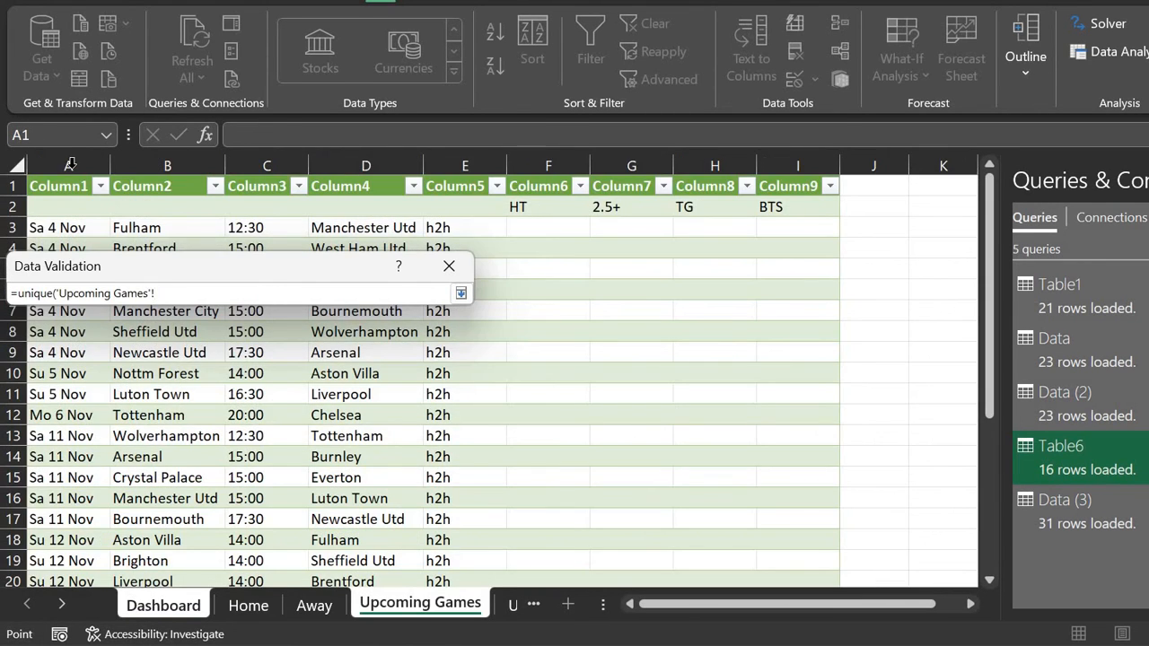
left_click(70, 165)
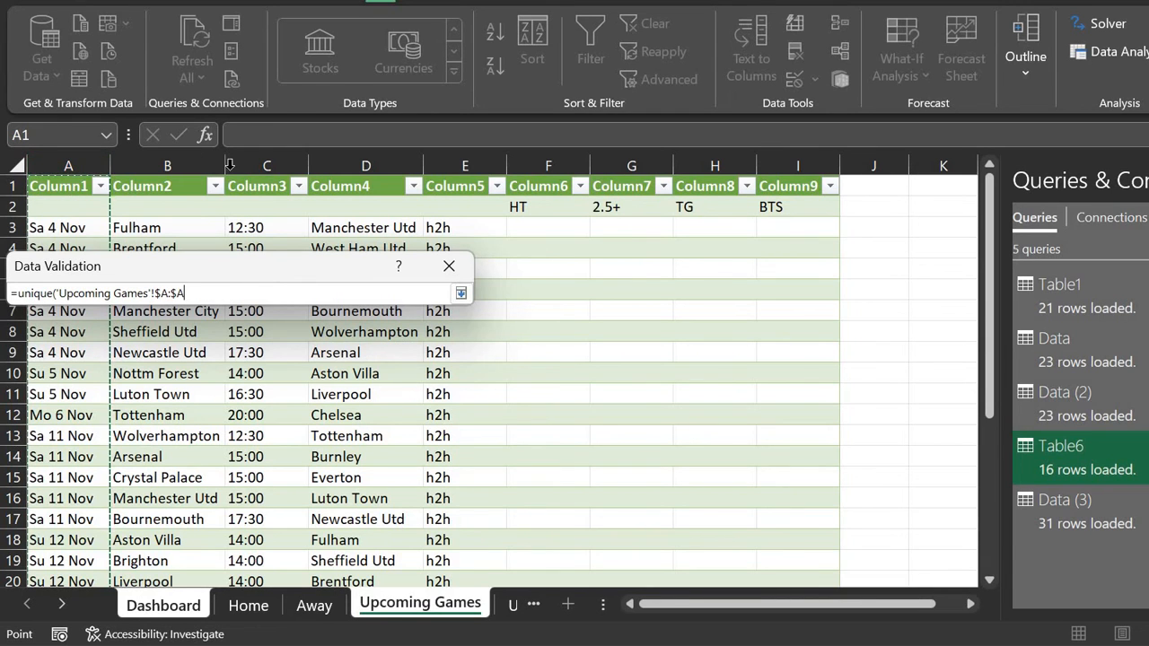
left_click(76, 210)
key("ctrl+shift+Down")
key("shift+Down")
key("shift+Down")
key("shift+Down")
key("shift+Down")
key("shift+Down")
key("shift+Down")
key("shift+Down")
key("shift+Down")
key("shift+Down")
key("shift+Down")
key("shift+Down")
key("shift+Down")
key("shift+Down")
key("shift+Down")
key("shift+Down")
key("shift+Down")
key("shift+Down")
key("shift+Down")
key("shift+Down")
key("shift+Down")
key("shift+Up")
key("shift+Up")
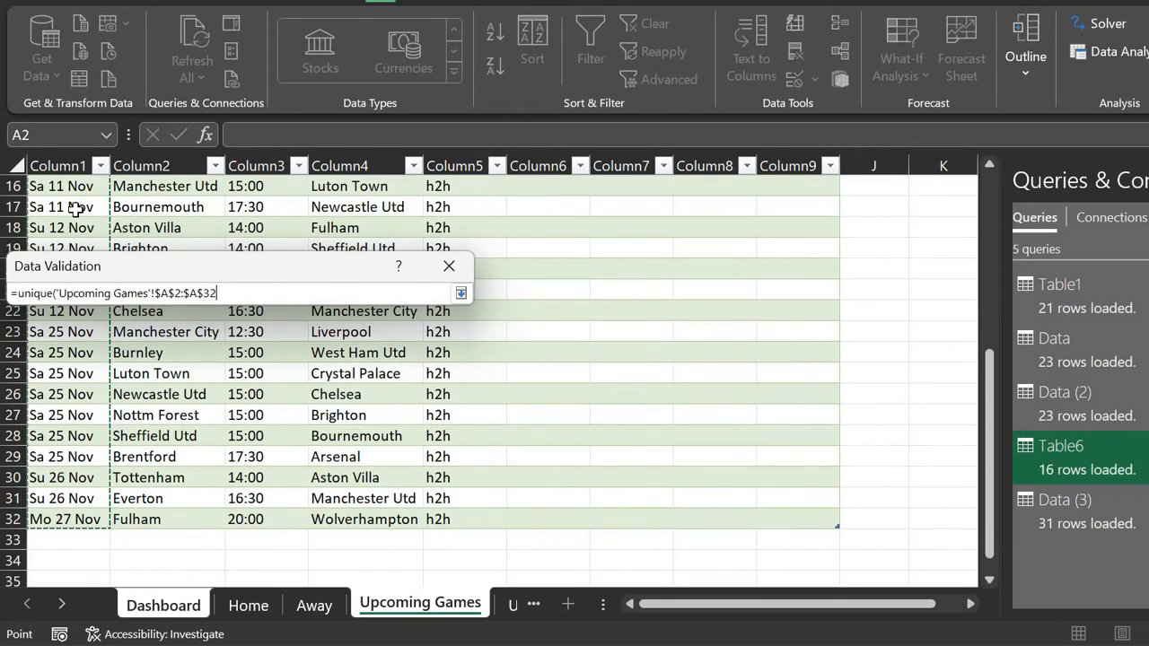
left_click(460, 293)
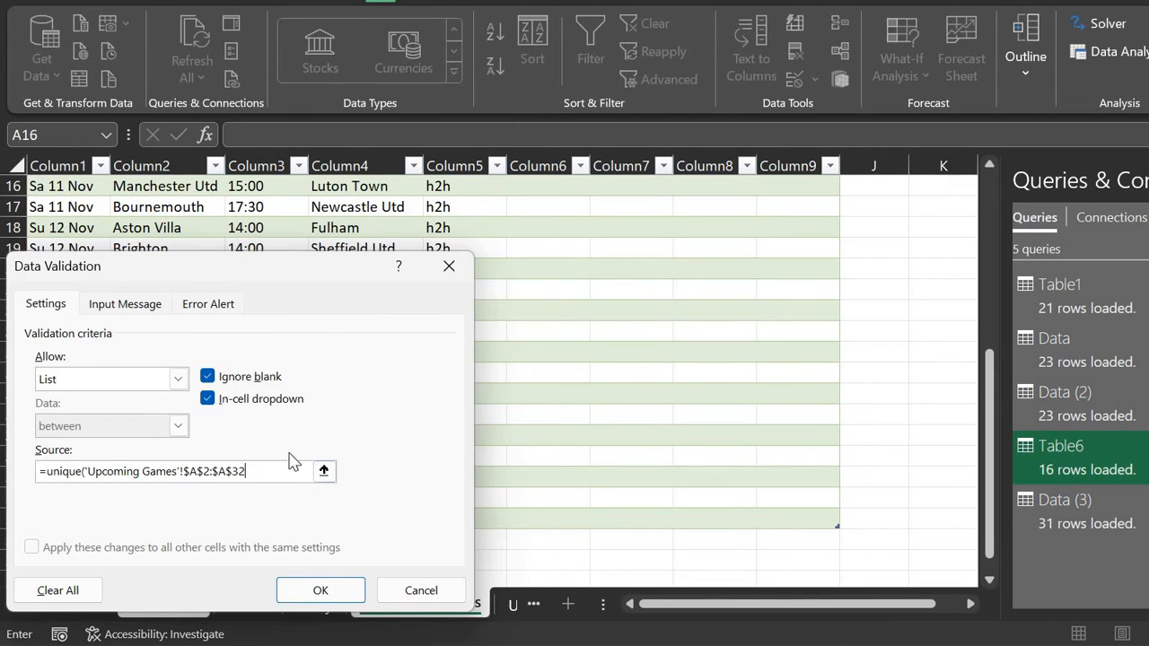
left_click(305, 588)
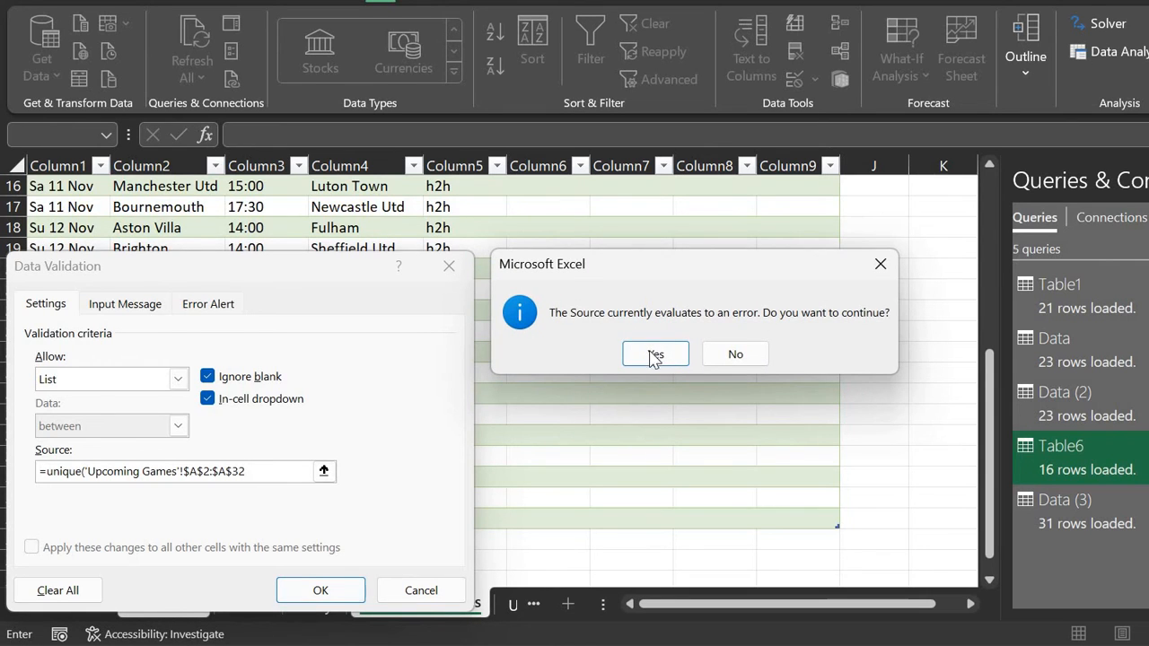
left_click(653, 354)
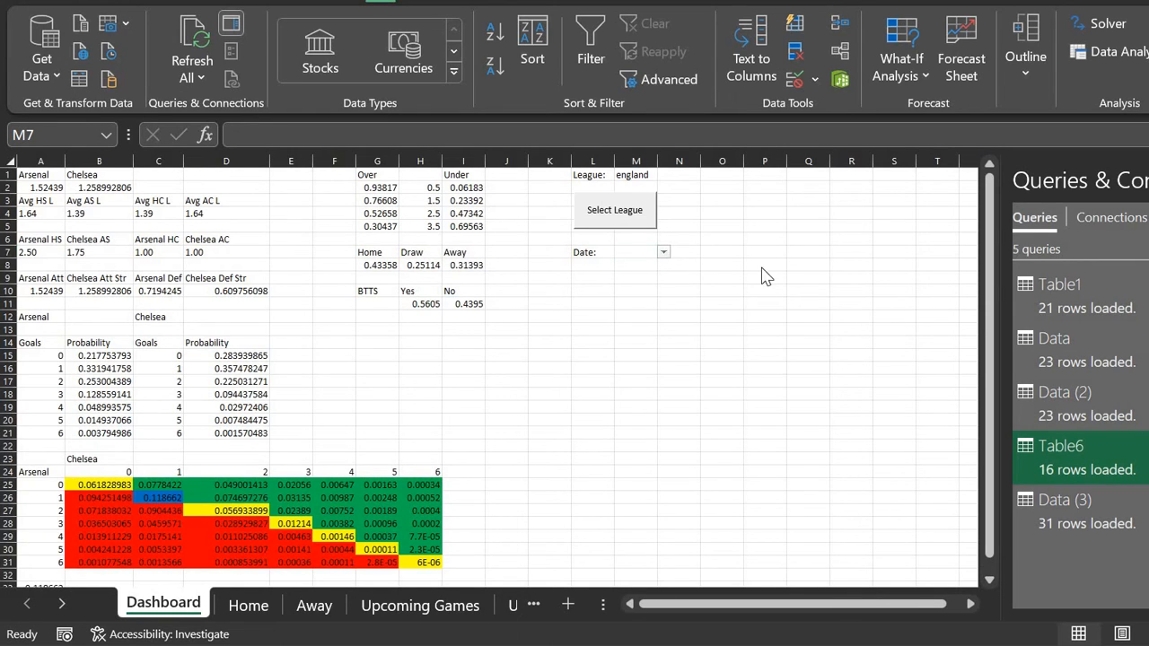
Step: Clear all data validation from the Date cell M7
left_click(636, 247)
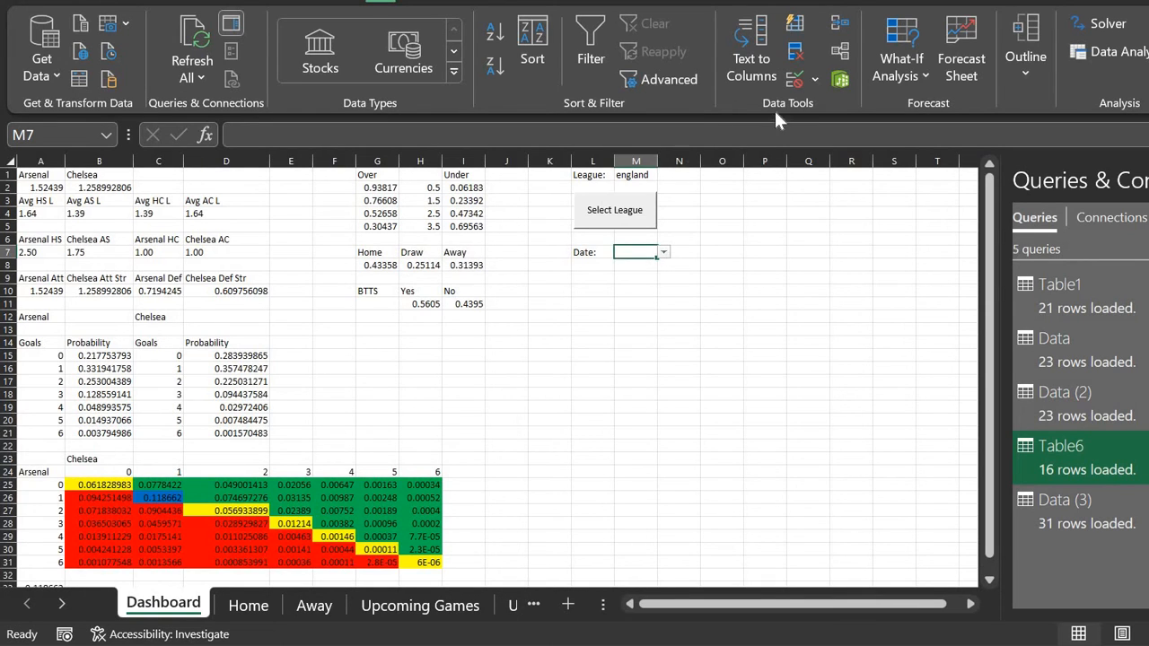
left_click(793, 88)
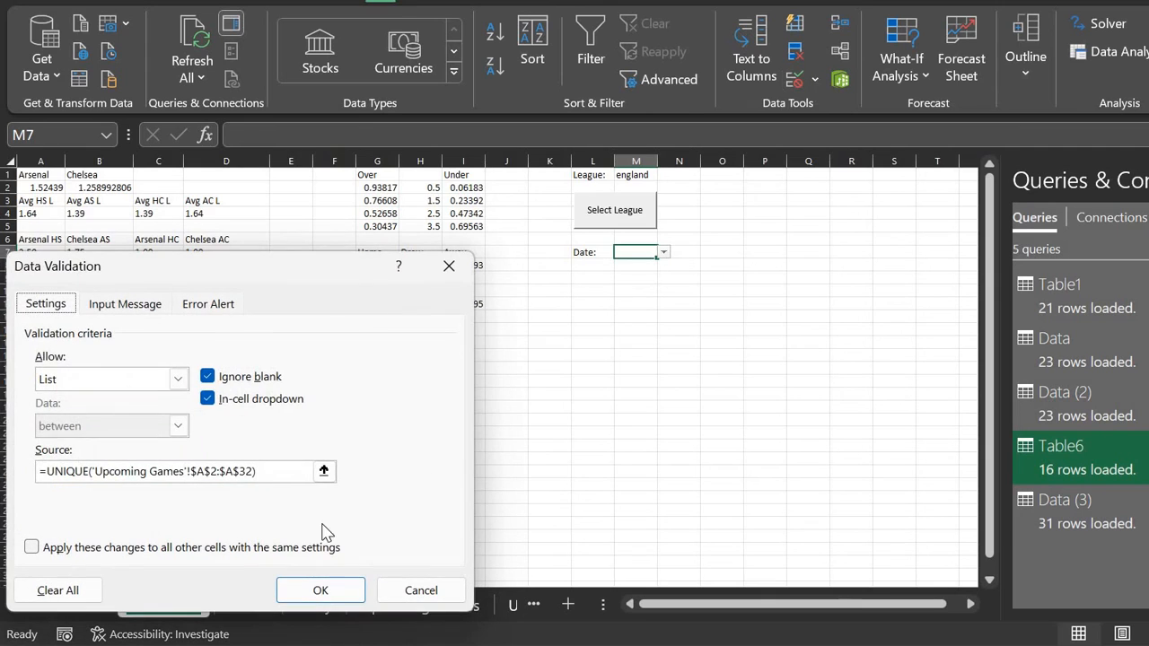
left_click(79, 601)
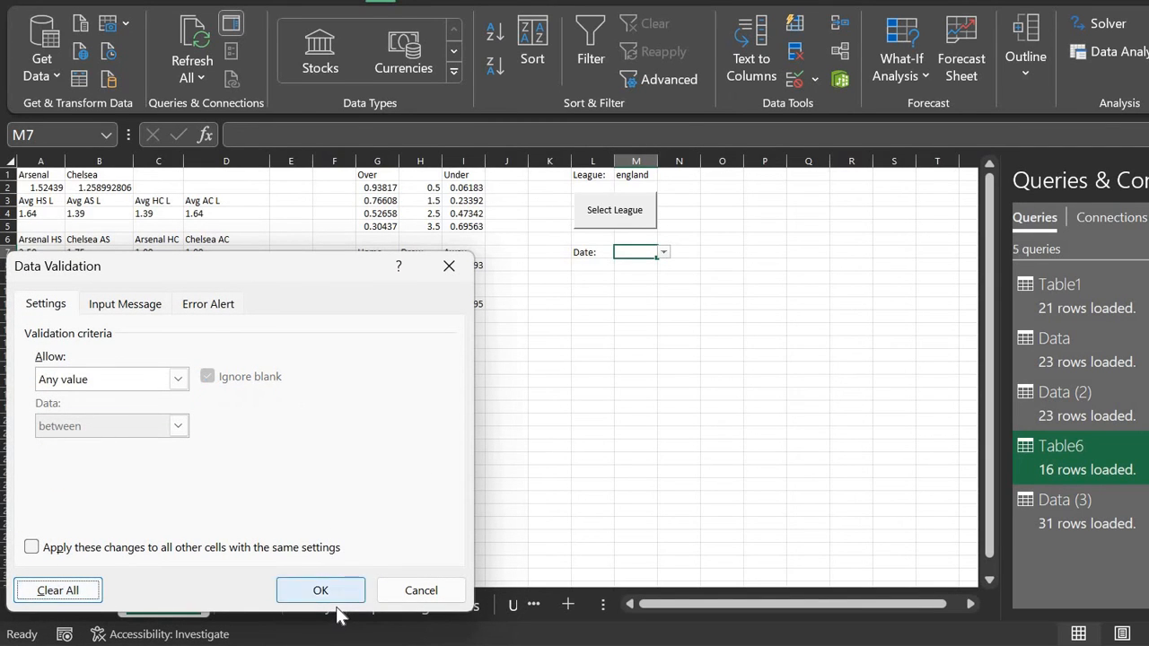
left_click(322, 591)
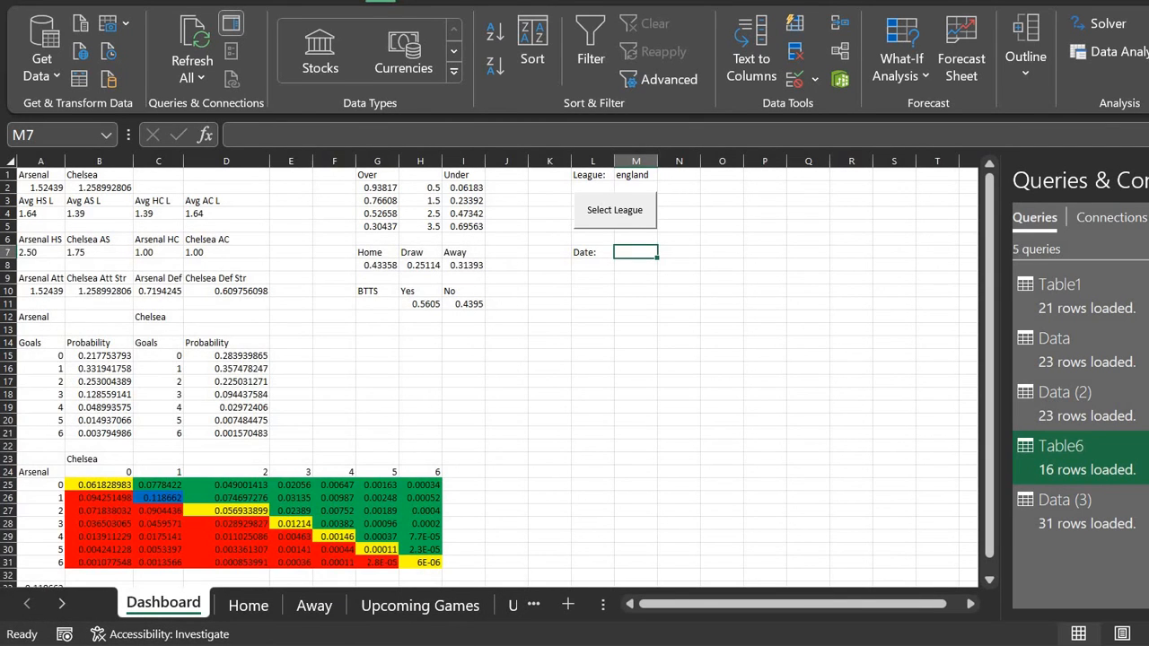
Step: Insert a new worksheet next to Upcoming Games and name it 'Upcoming Games Filter'
left_click(439, 607)
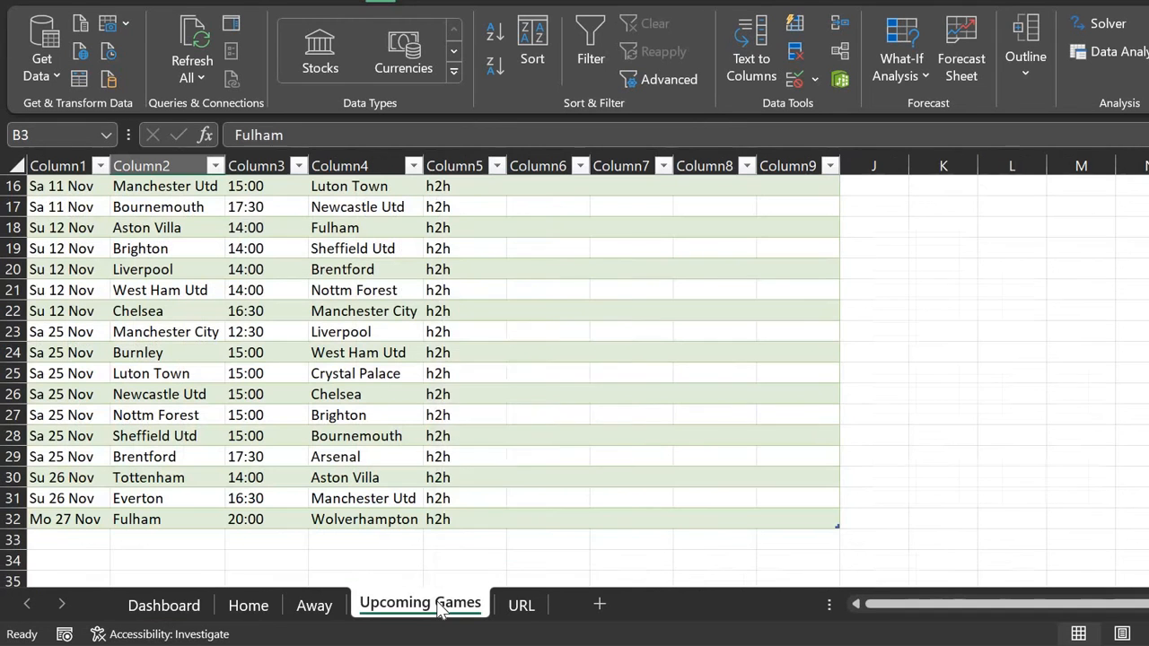
right_click(439, 607)
left_click(602, 616)
left_click(600, 611)
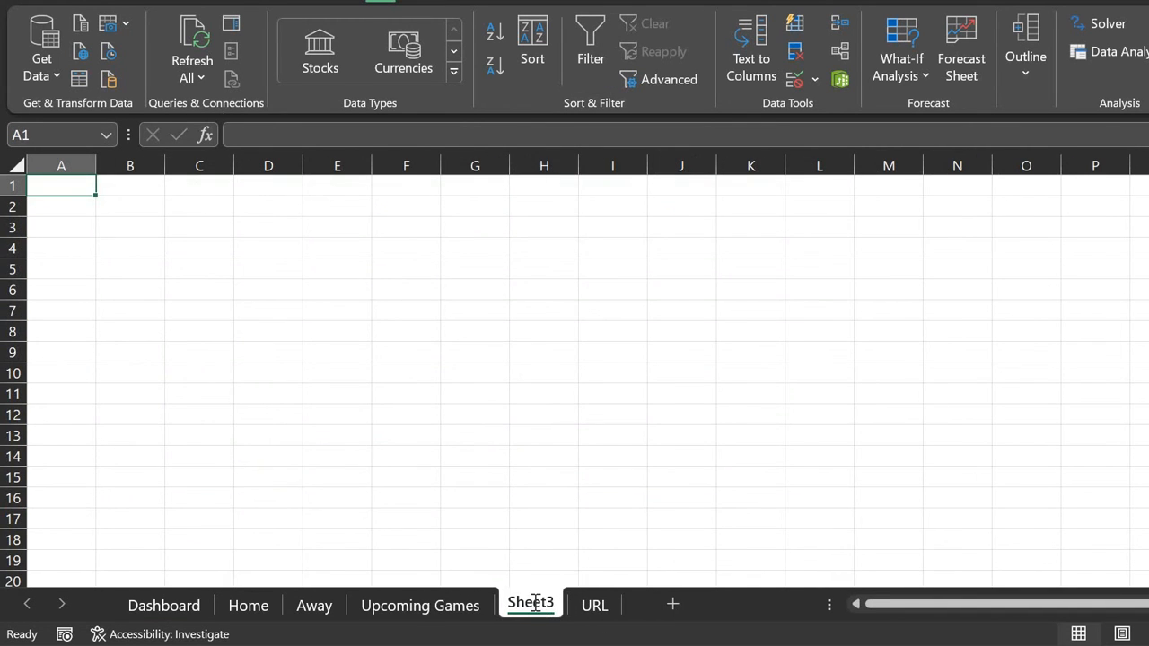
double_click(535, 603)
type("Upcoming")
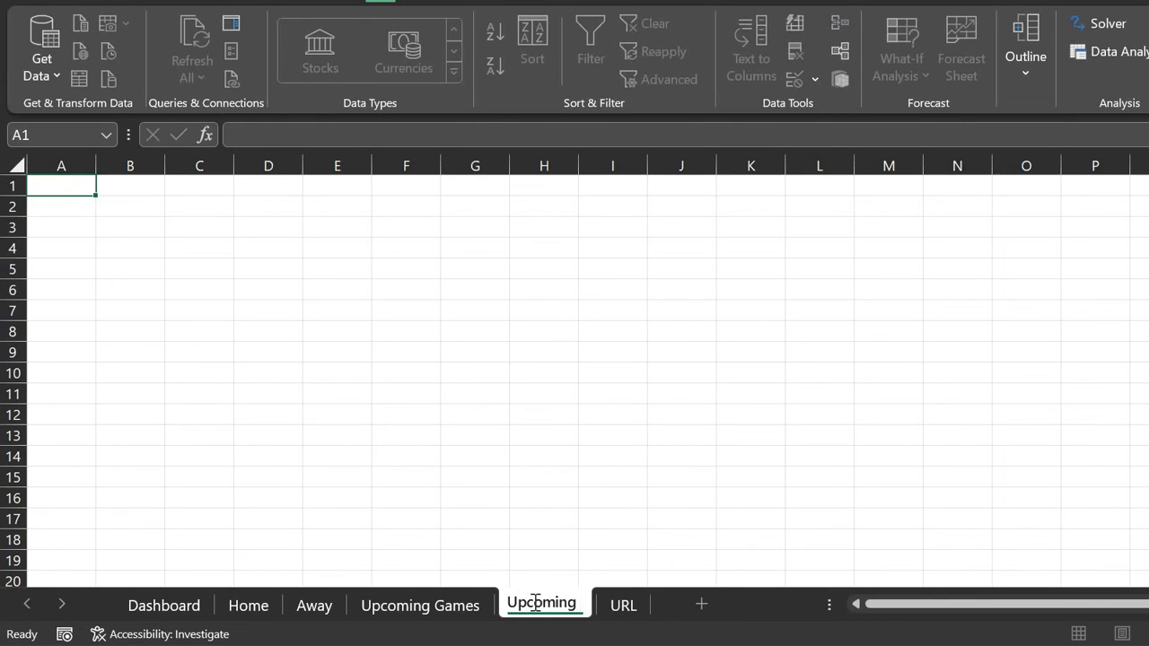
type(" Games")
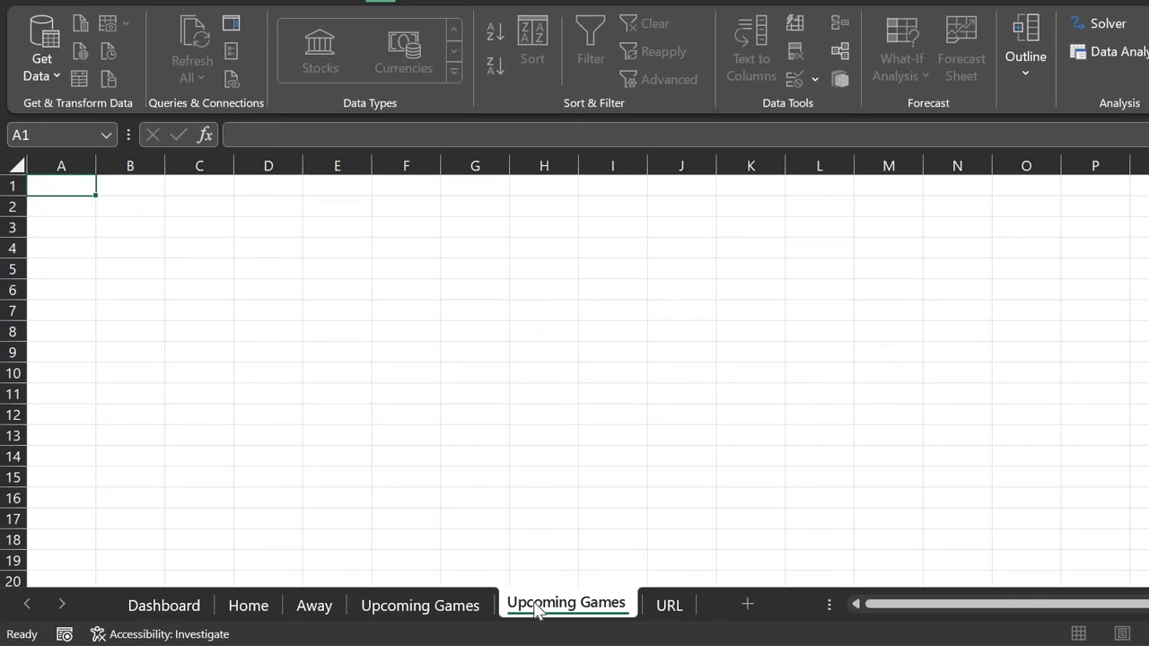
key("Return")
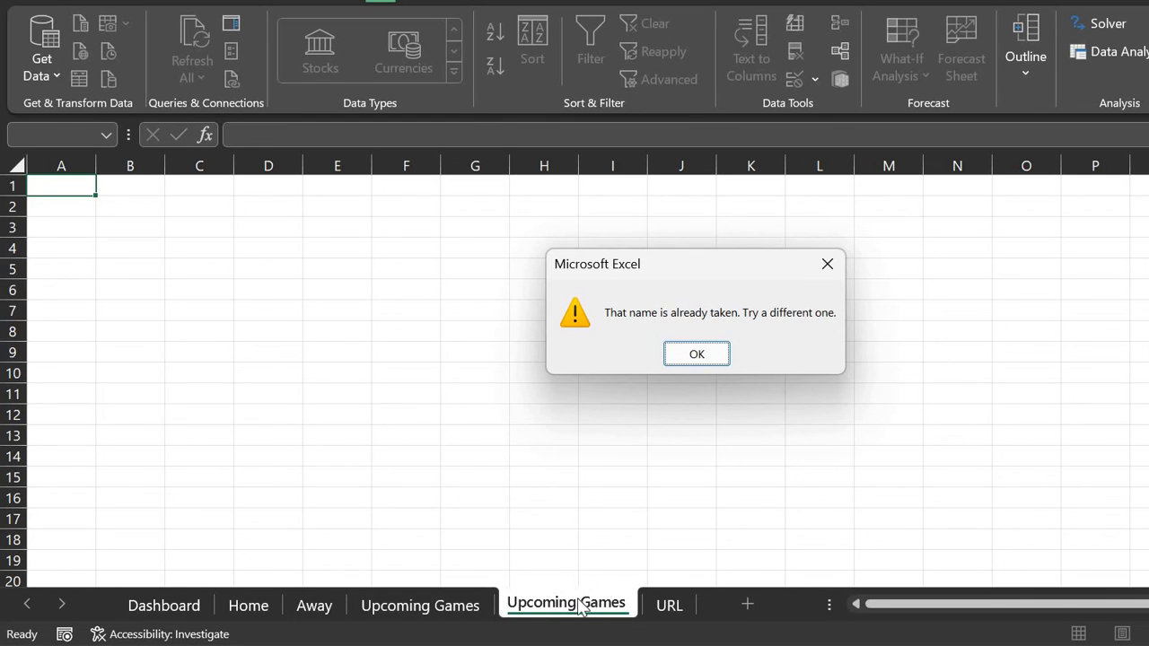
key("Return")
key("End")
type("Filter")
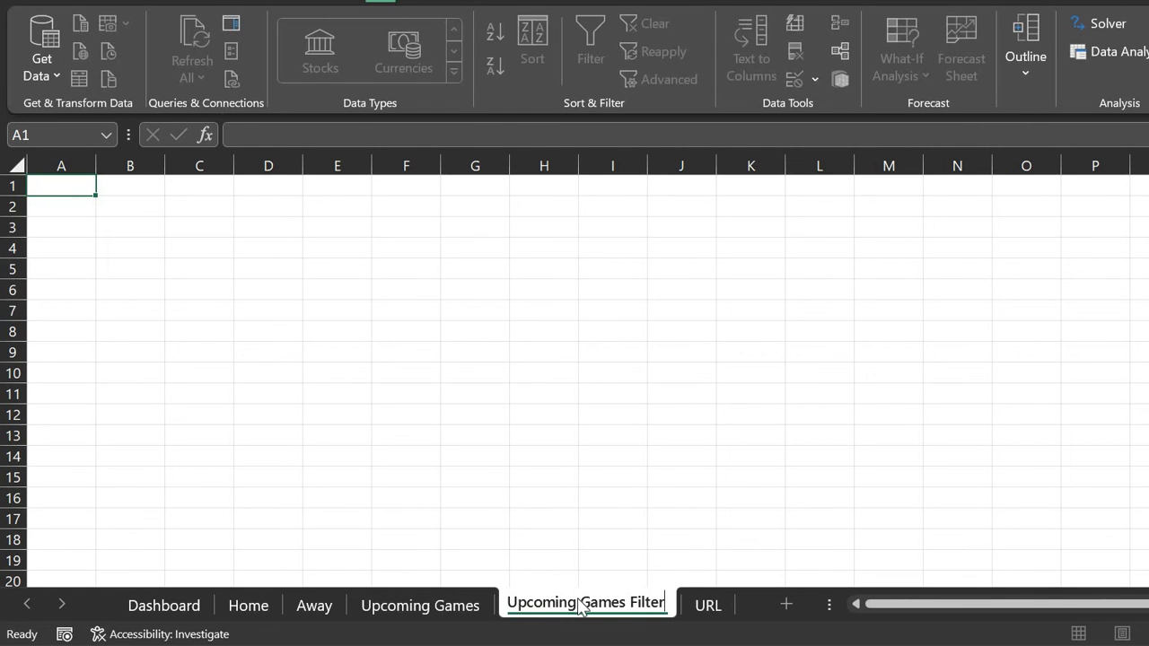
key("Return")
Step: Check the dates in Upcoming Games, then select K1 on the Upcoming Games Filter sheet
left_click(422, 607)
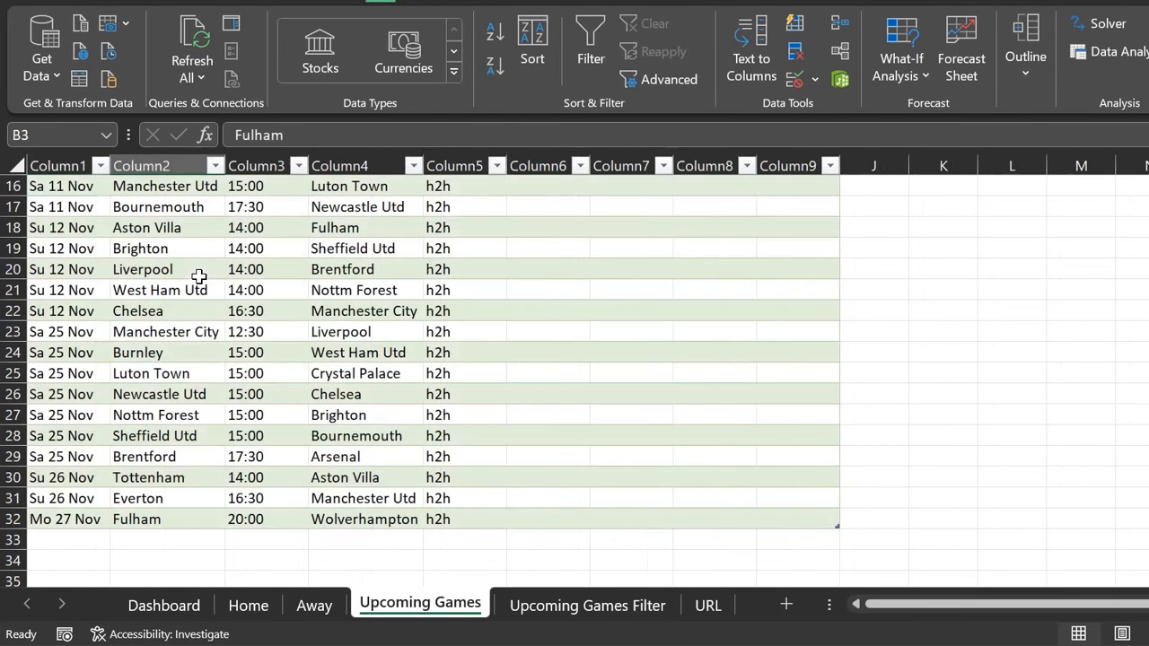
left_click(54, 231)
scroll(54, 238, "up", 4)
scroll(54, 241, "up", 1)
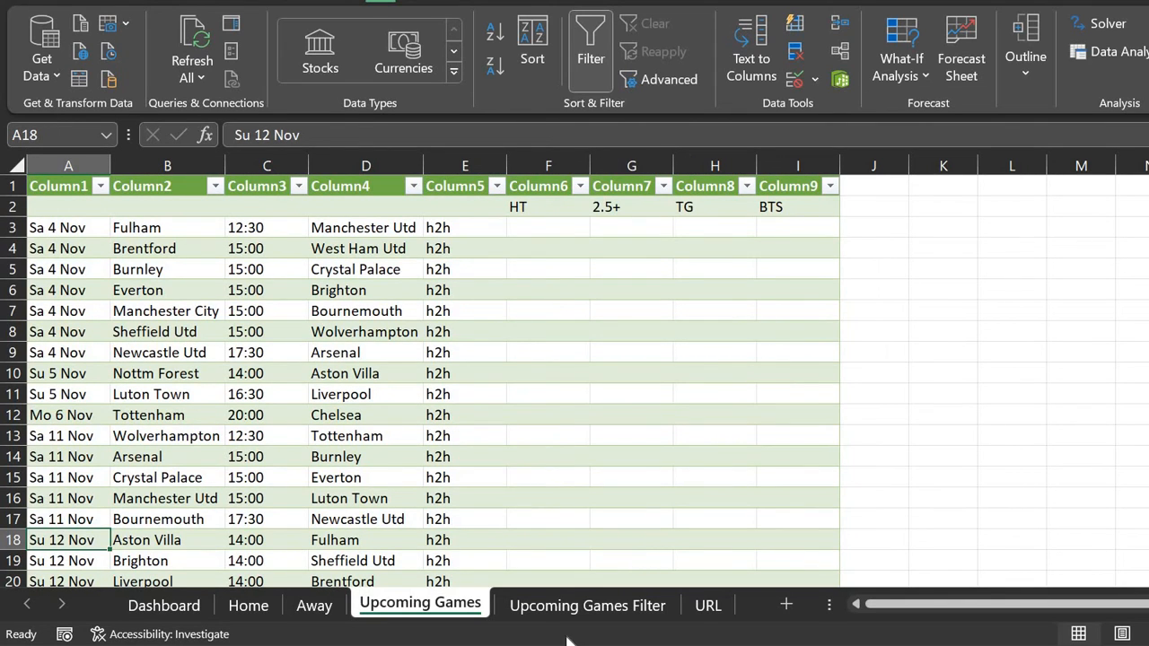
left_click(606, 608)
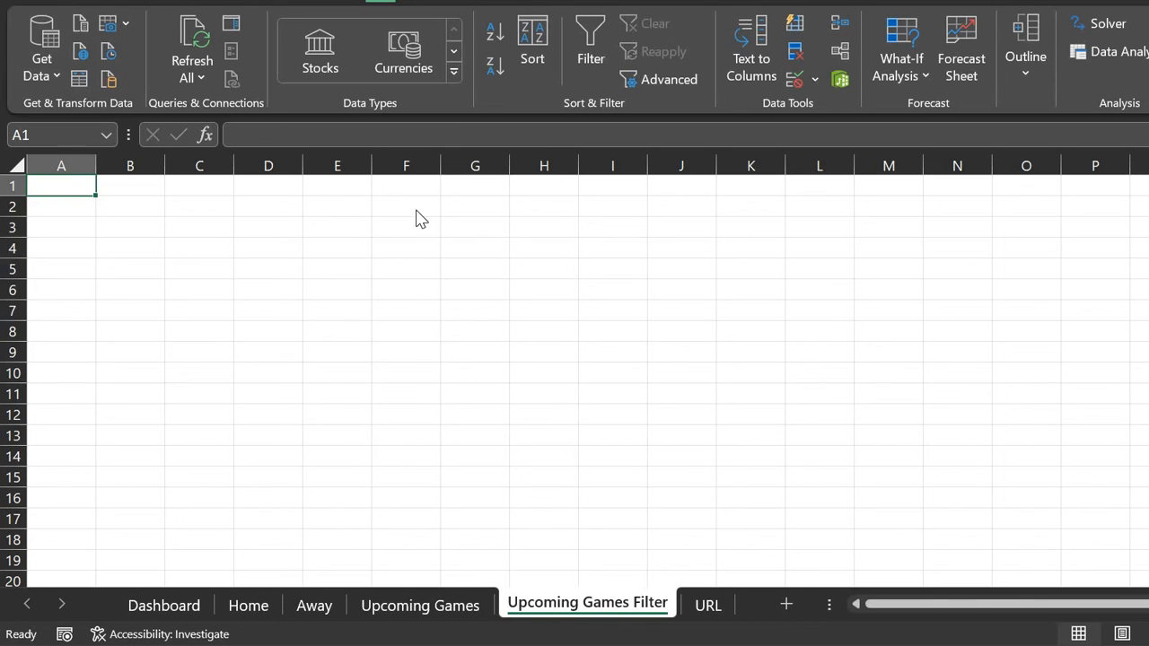
left_click(761, 187)
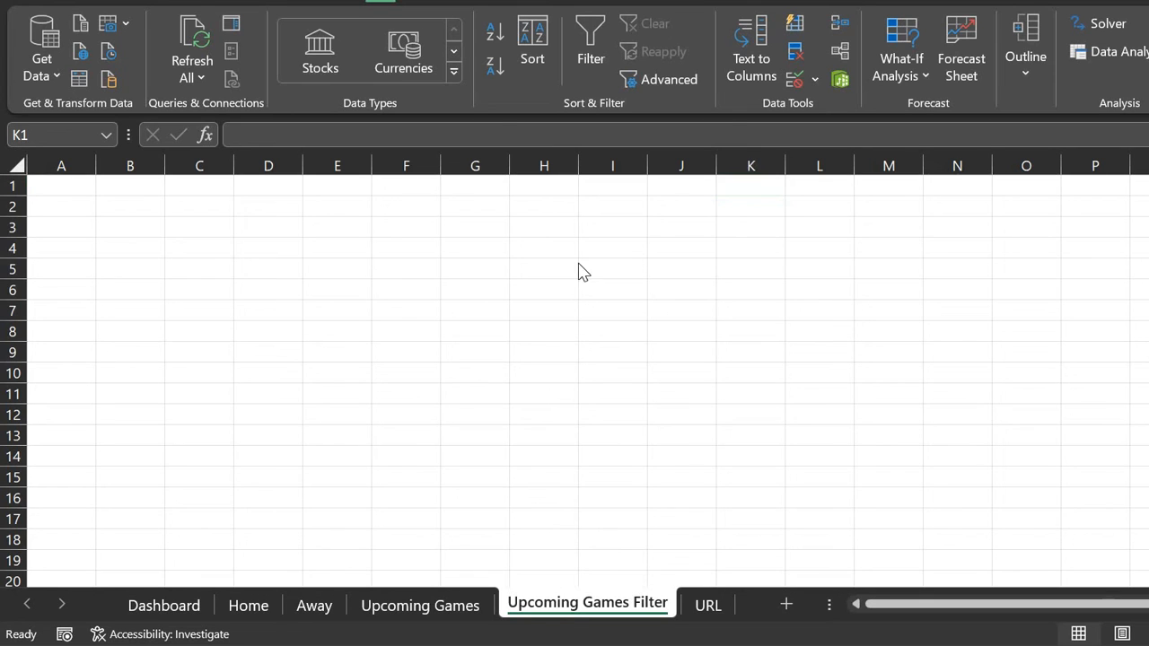
Step: Enter a UNIQUE formula in L1 over Upcoming Games column A to spill the match dates
key("Right")
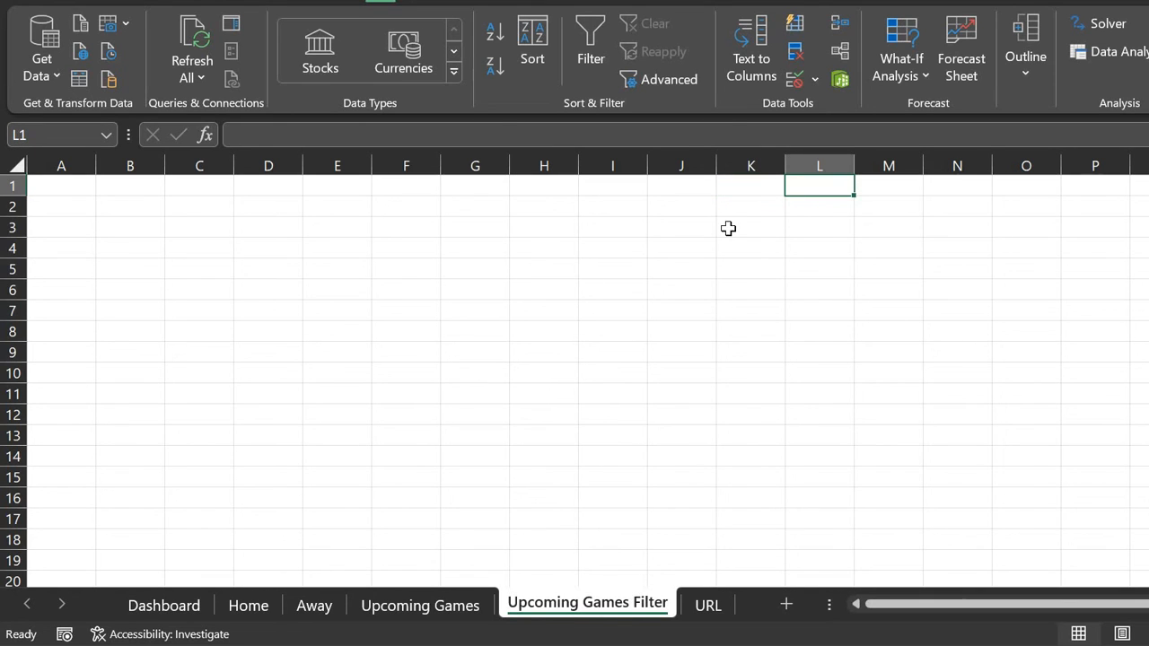
type("=unqiue")
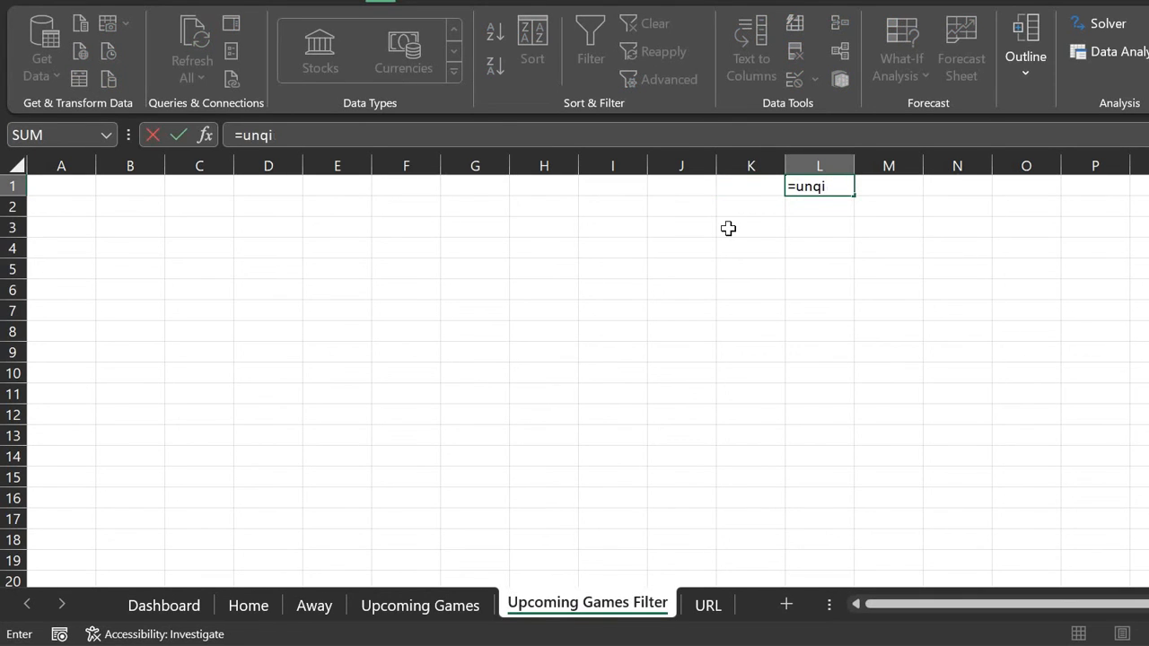
key("BackSpace")
key("BackSpace")
type("ique(")
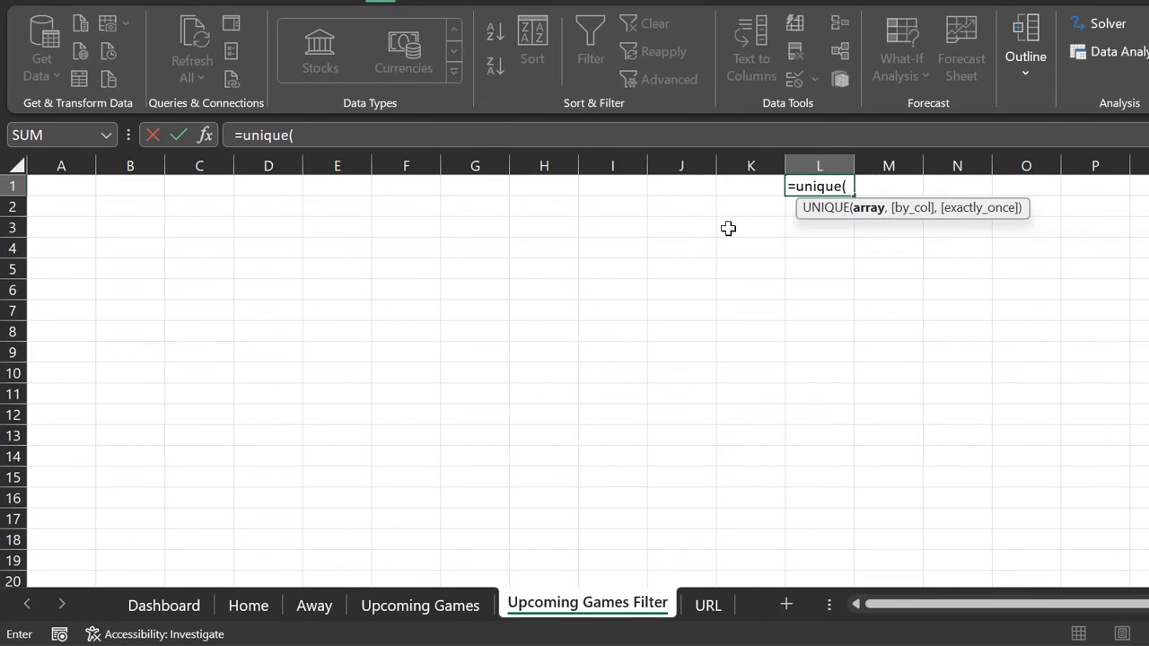
left_click(420, 607)
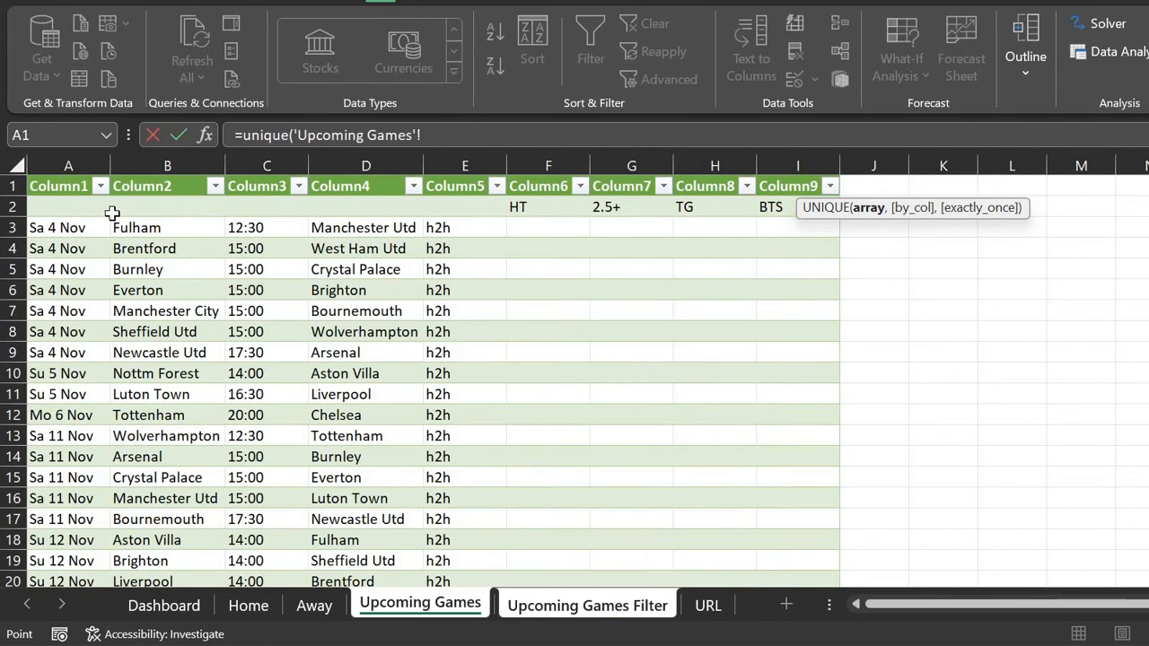
left_click(66, 165)
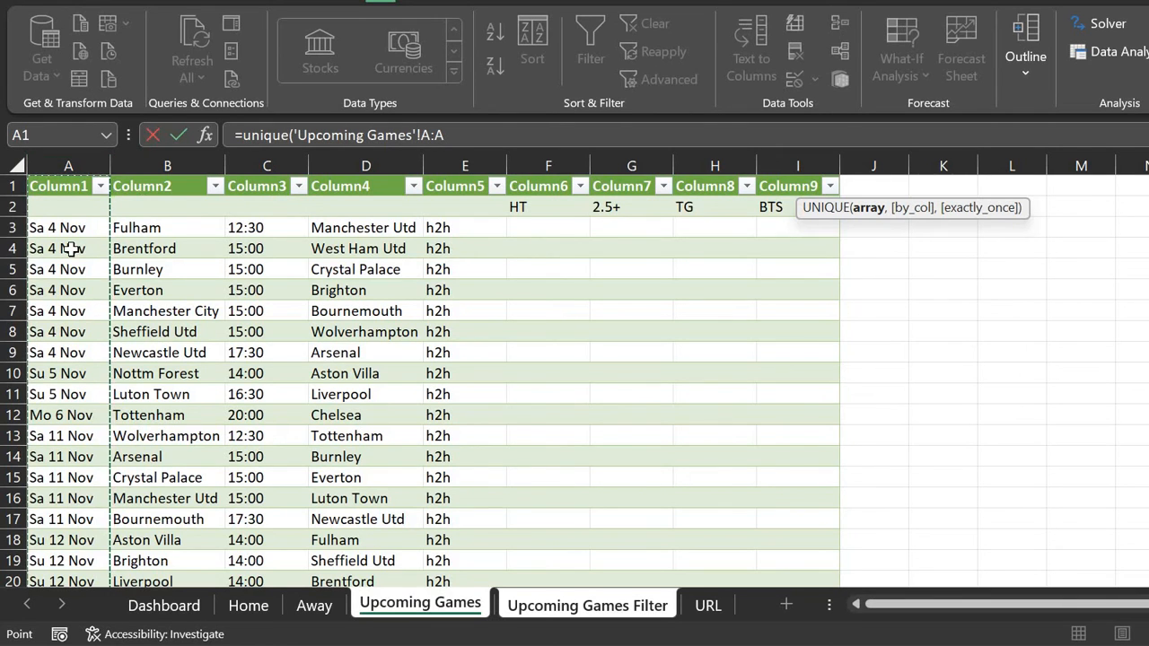
scroll(72, 251, "down", 3)
scroll(72, 251, "up", 3)
type(")")
key("Return")
key("Up")
key("Down")
key("Down")
key("Down")
key("Up")
key("Up")
key("Up")
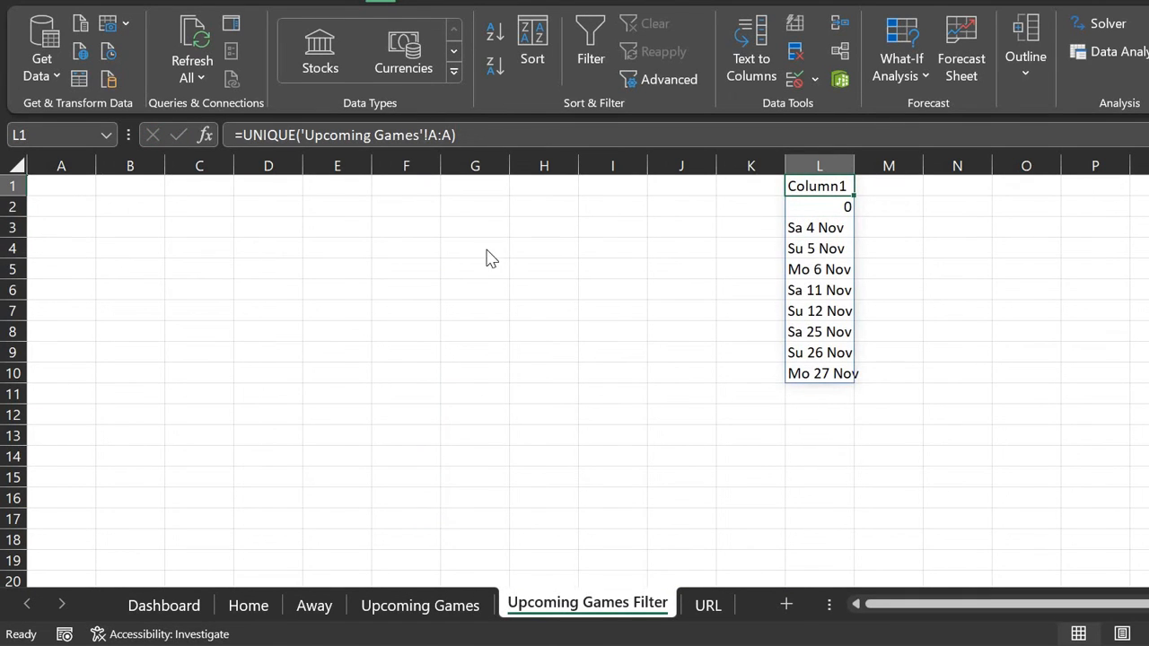
Step: Change the UNIQUE range to 'Upcoming Games'!A3:A1000
left_click(509, 130)
type("3:A1000")
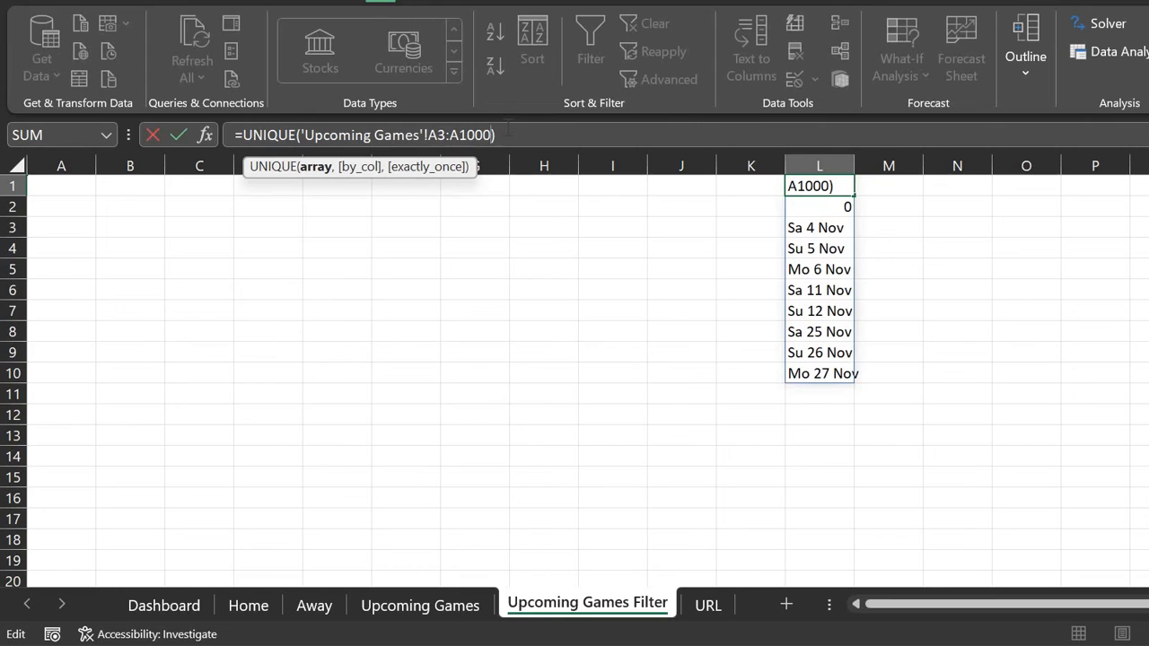
key("Return")
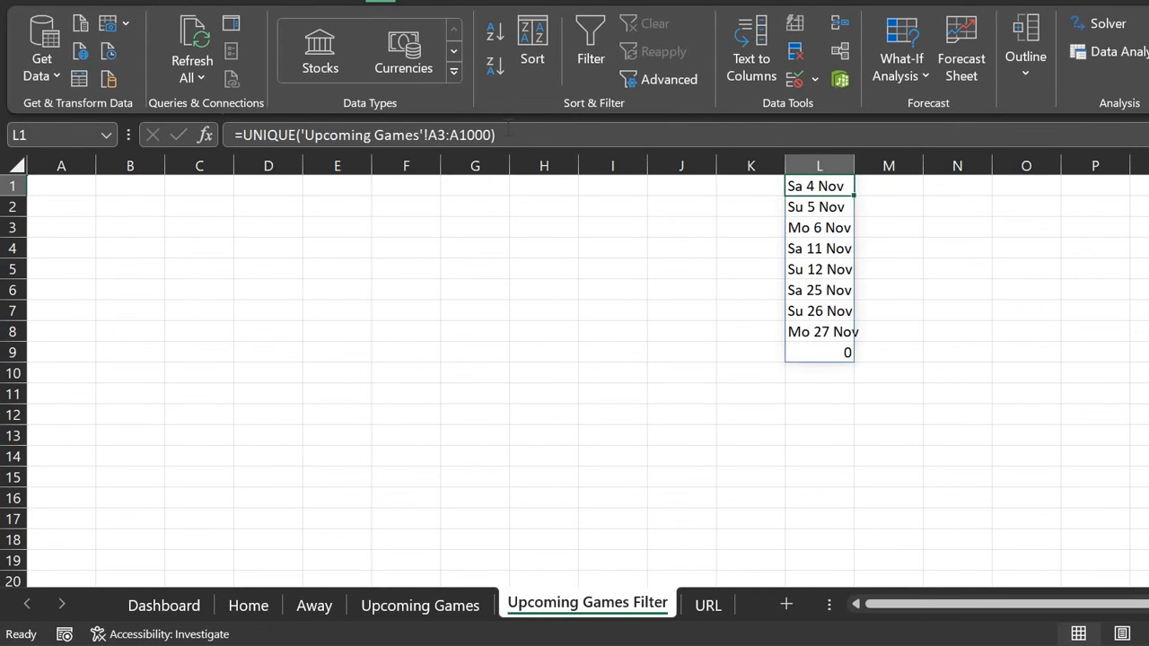
key("Left")
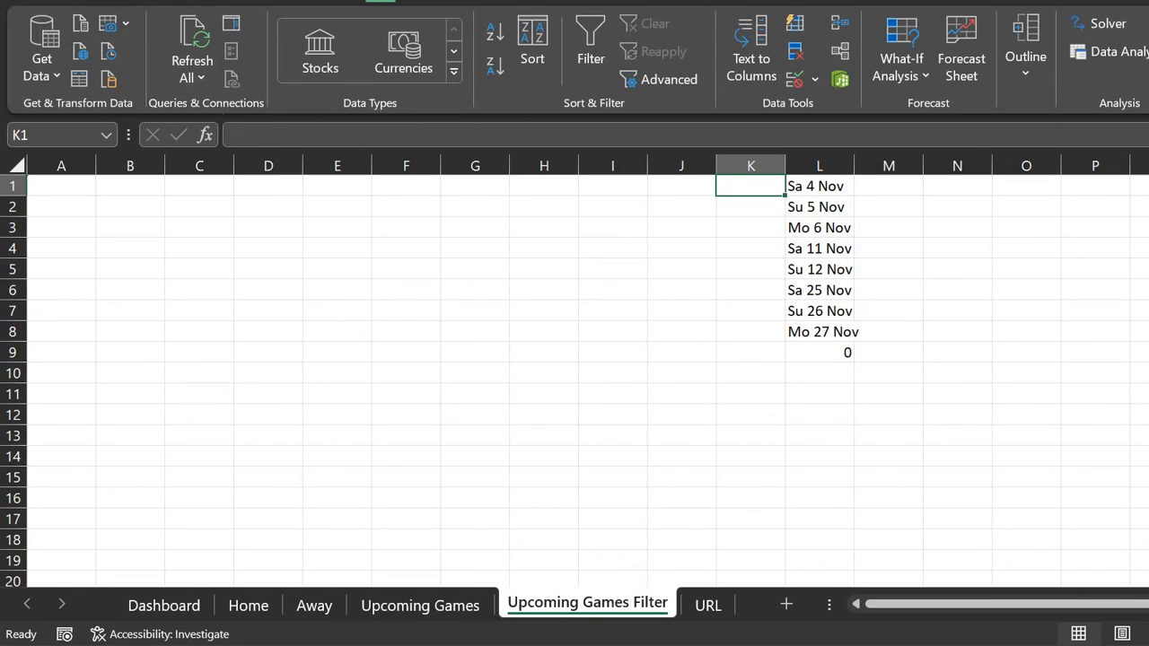
Step: Enter =IFERROR(DATEVALUE(MID(L1,4,LEN(L1))&" "&YEAR(TODAY())),"") in K1
key("alt+Tab")
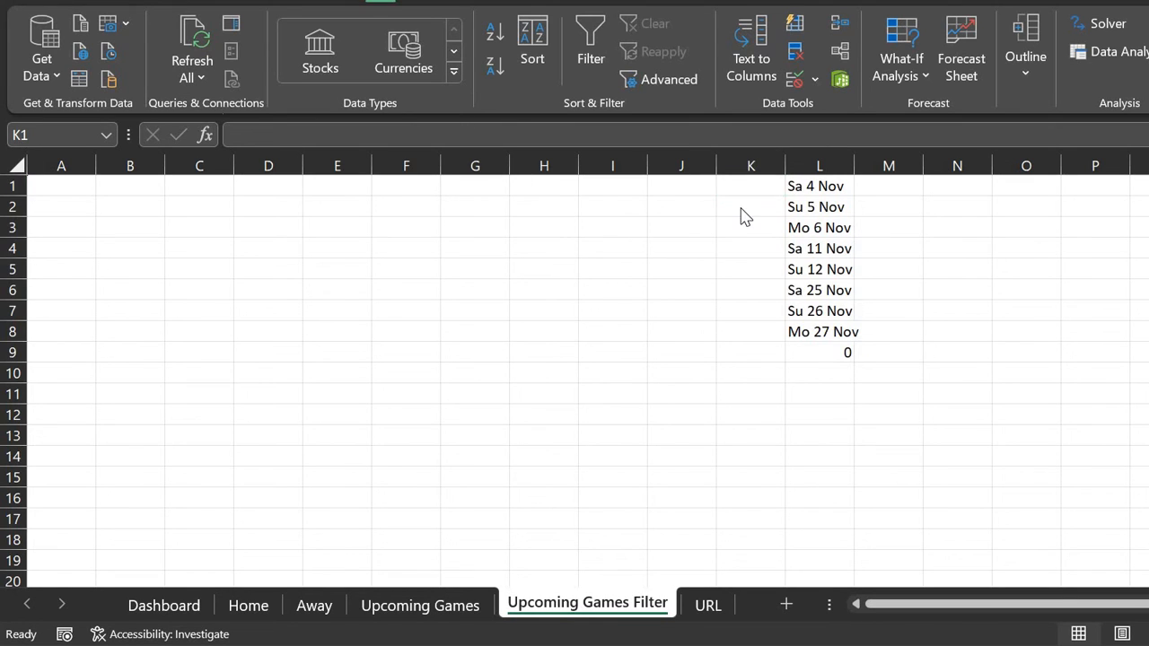
left_click(690, 145)
left_click(689, 139)
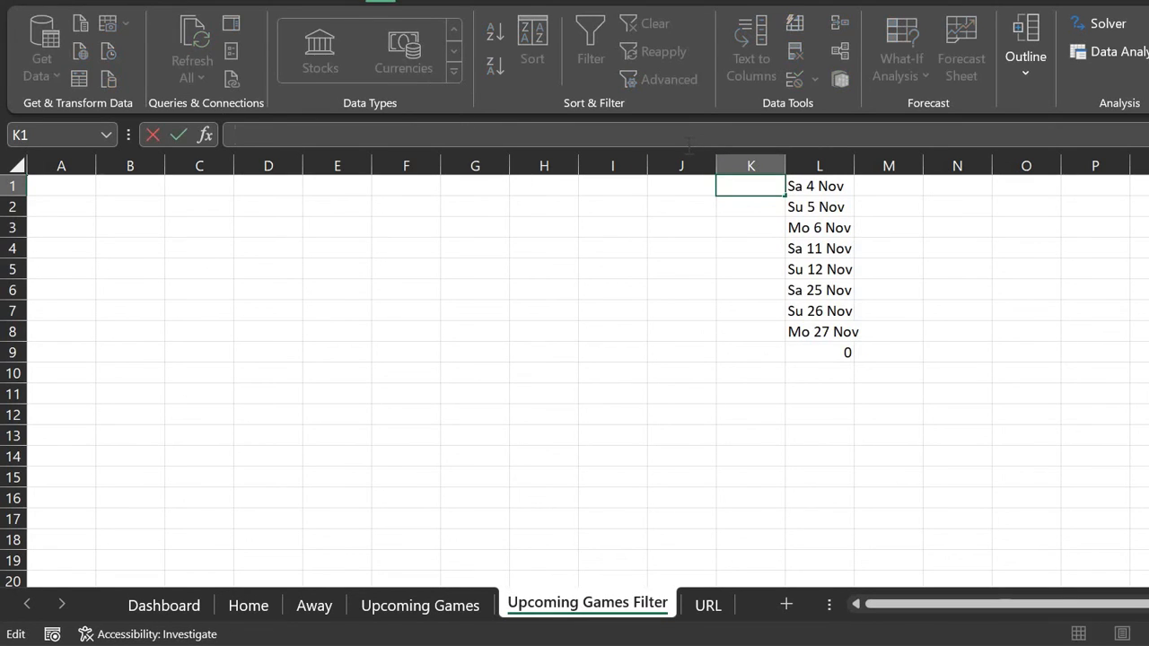
type("=IFERROR(DATEVALUE(MID(L1, 4, LEN(L1)) & \" \" & YEAR(TODAY())),\"\")")
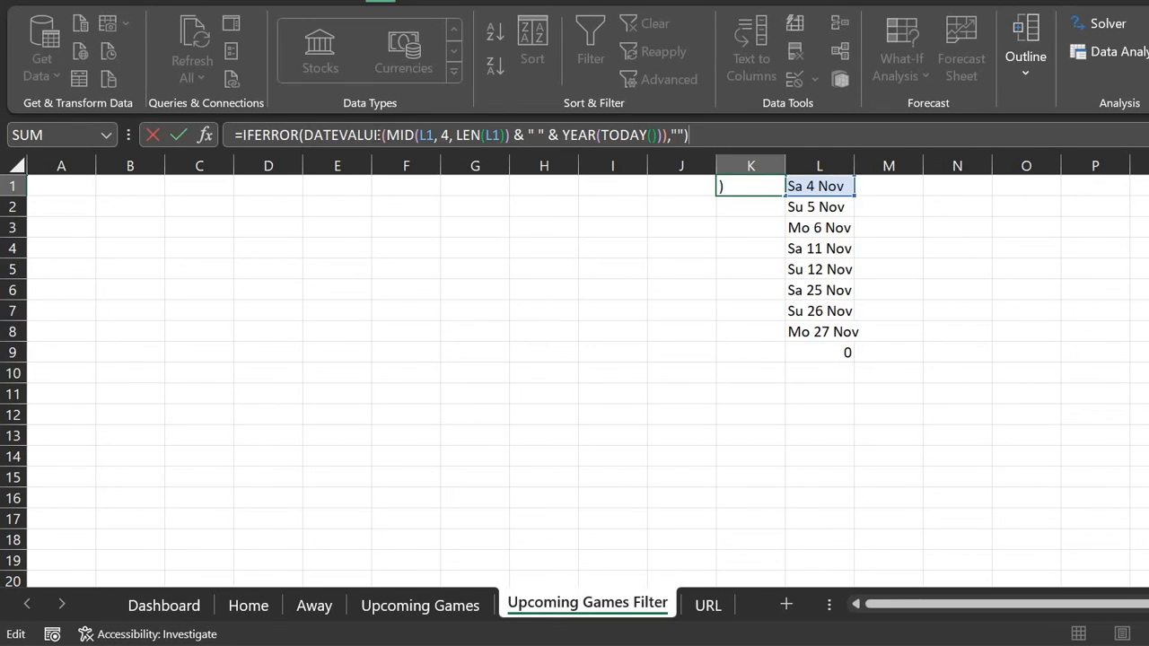
left_click(378, 135)
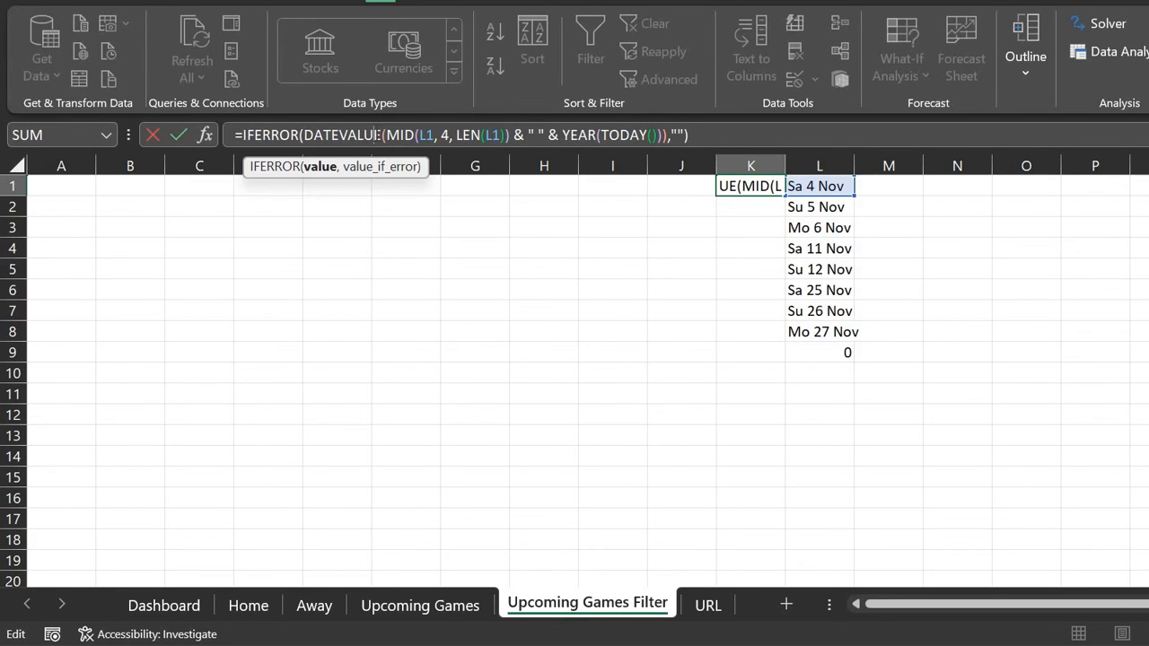
left_click(401, 135)
left_click(429, 136)
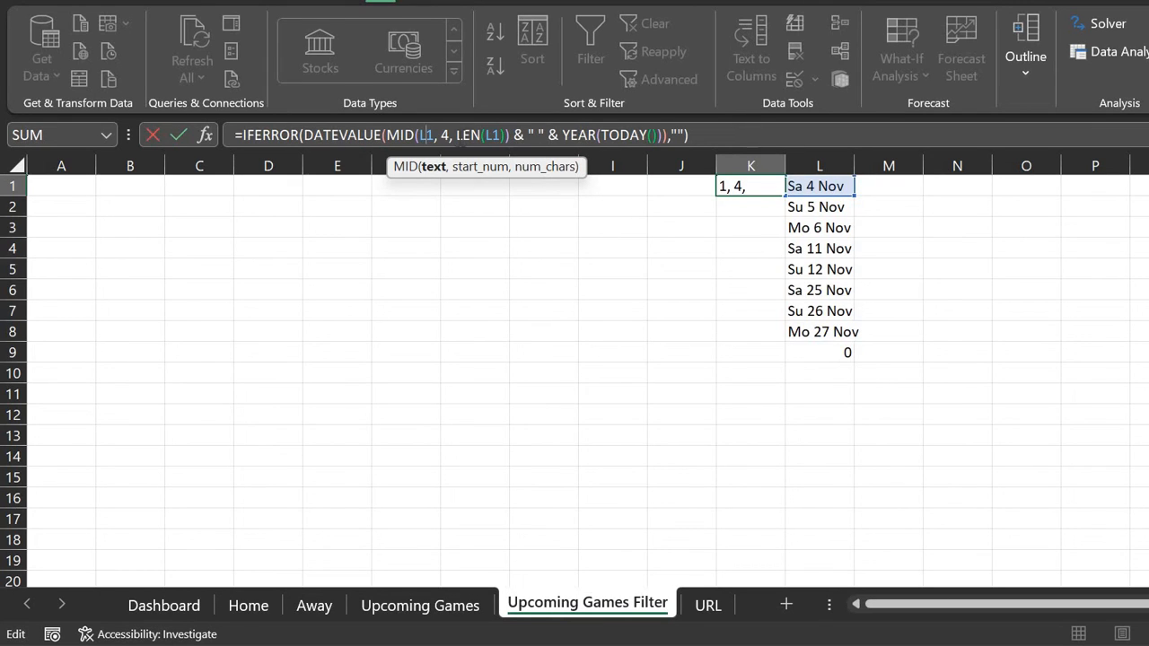
left_click(451, 135)
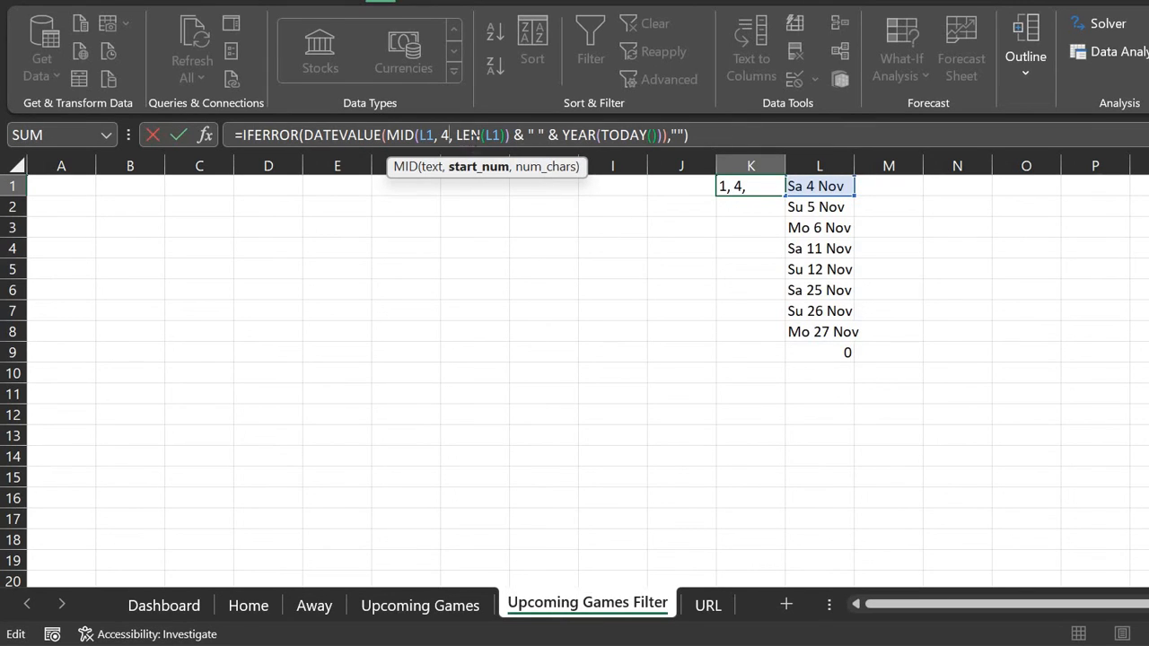
left_click(479, 135)
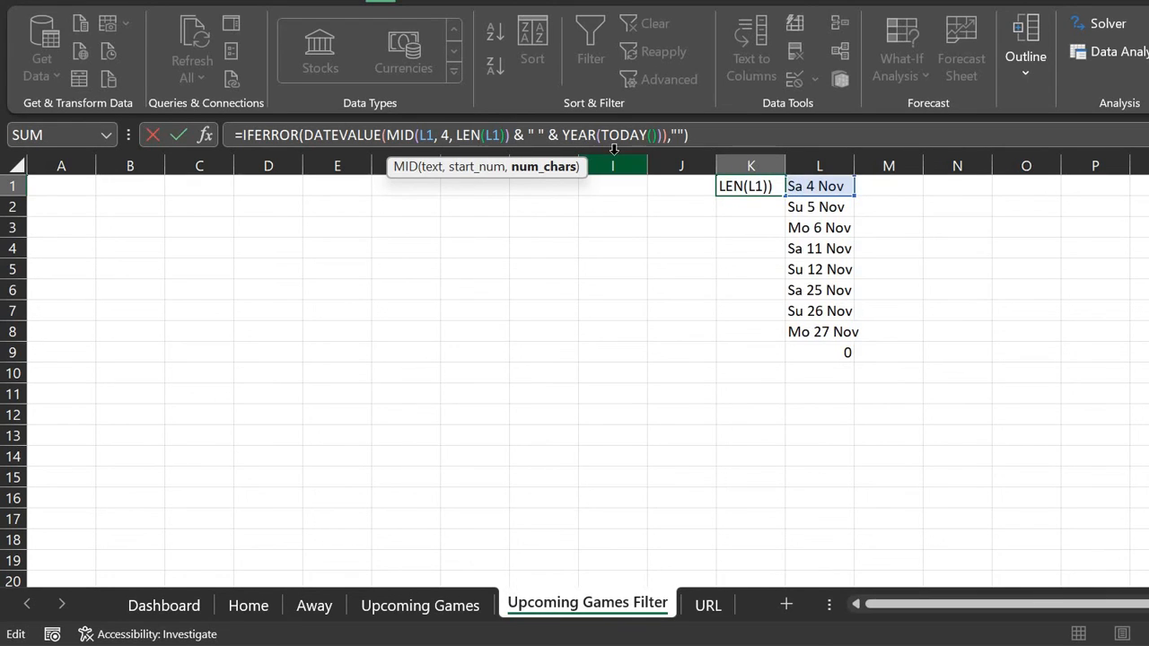
key("Return")
Step: Fill the K1 date-conversion formula down to K8
key("Up")
left_click_drag(786, 196, 792, 340)
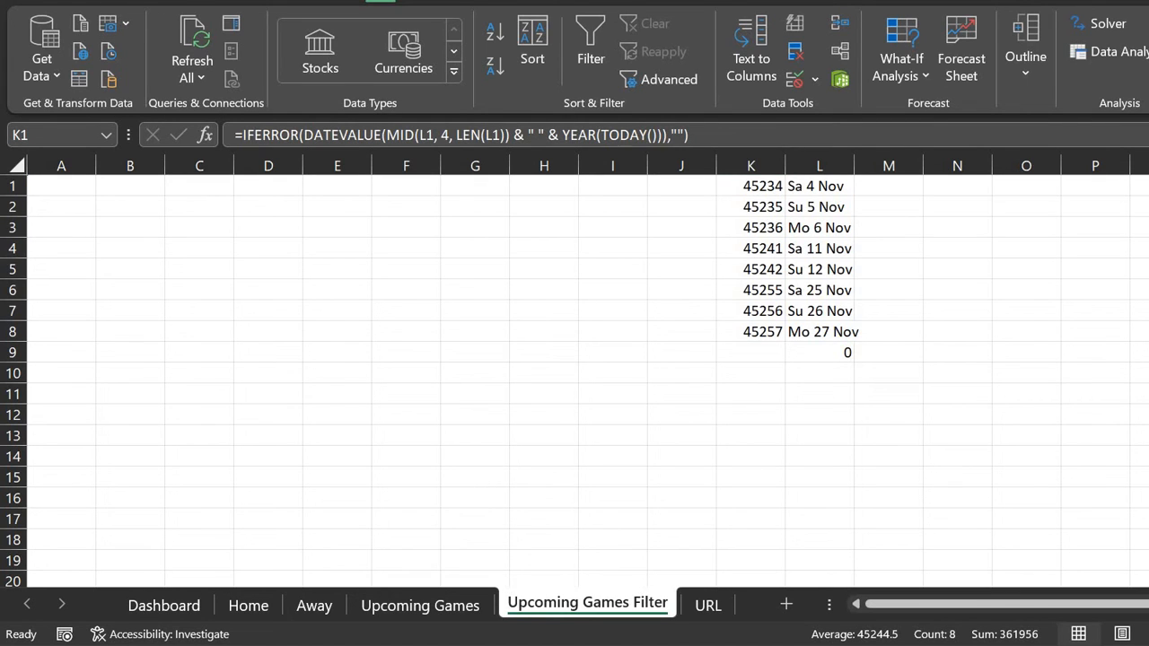
scroll(1059, 36, "up", 2)
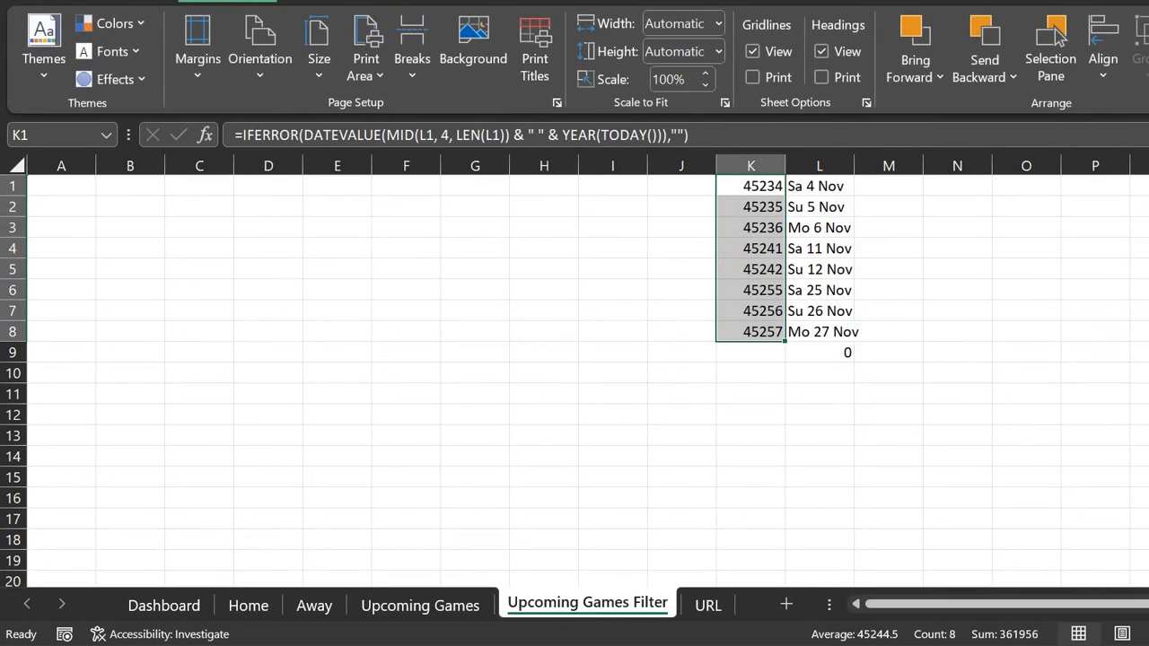
Step: Format K1:K8 as dd/mm/yy dates (type 14/03/12), showing 04/11/23 through 27/11/23
left_click(149, 4)
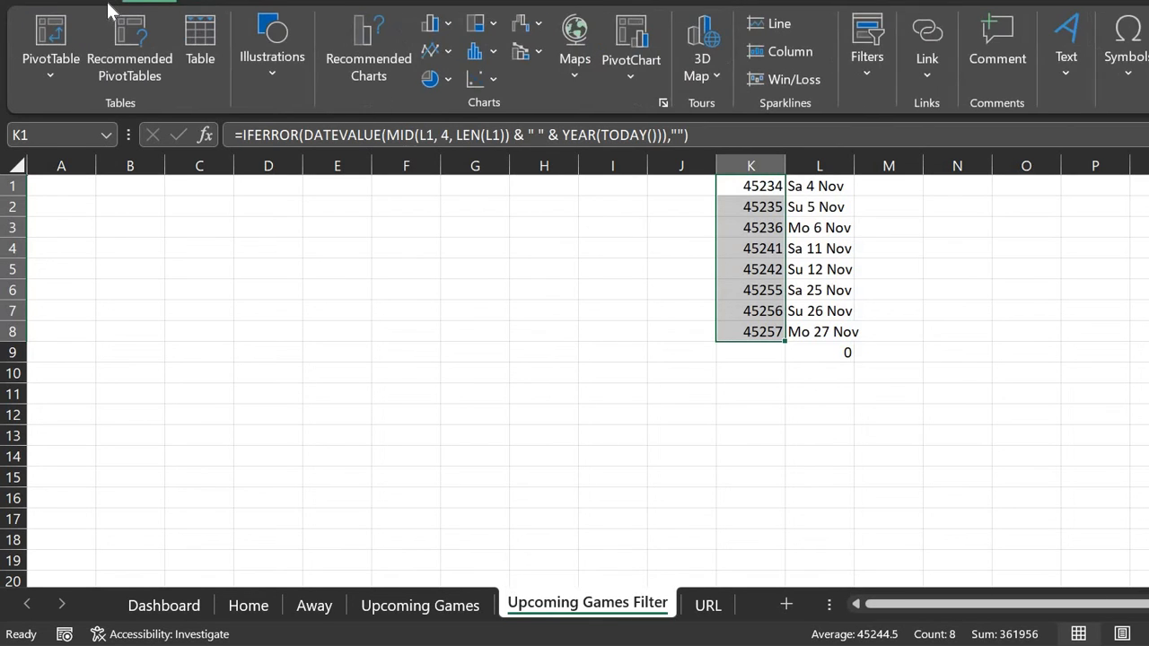
left_click(102, 2)
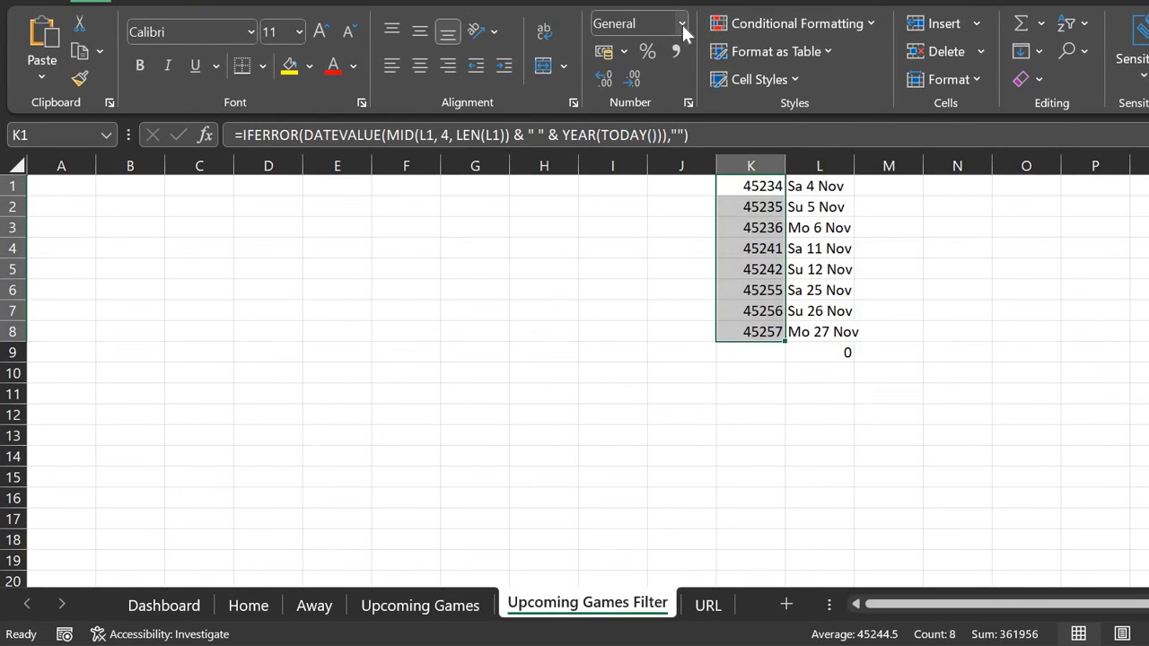
left_click(682, 25)
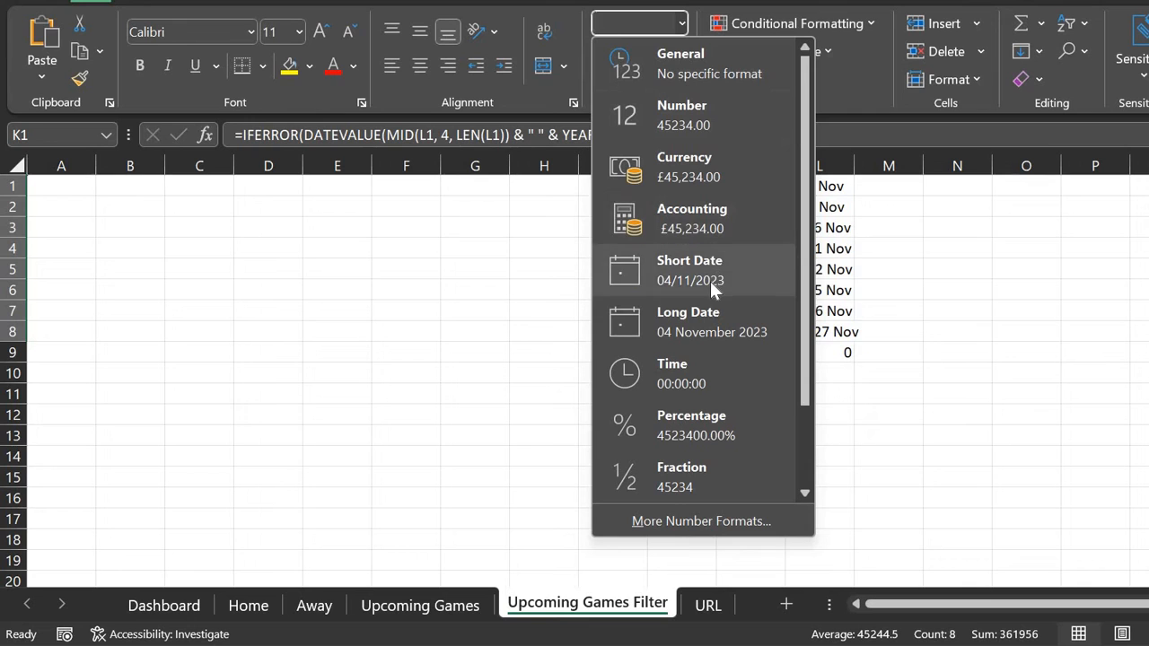
scroll(711, 281, "down", 2)
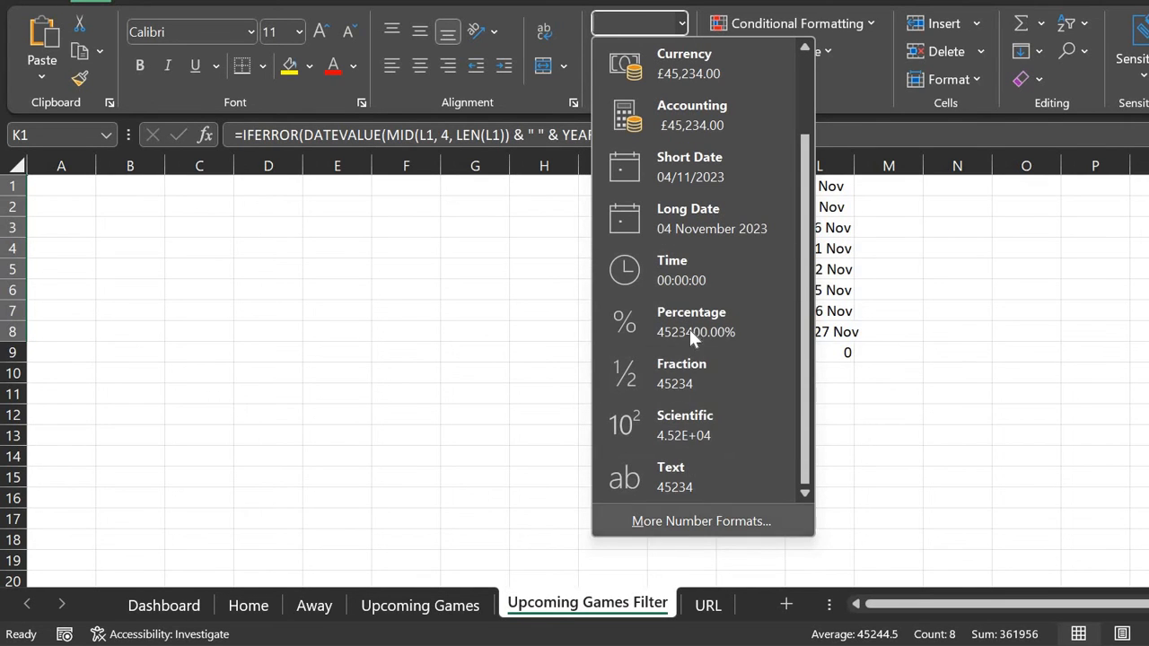
scroll(699, 306, "up", 2)
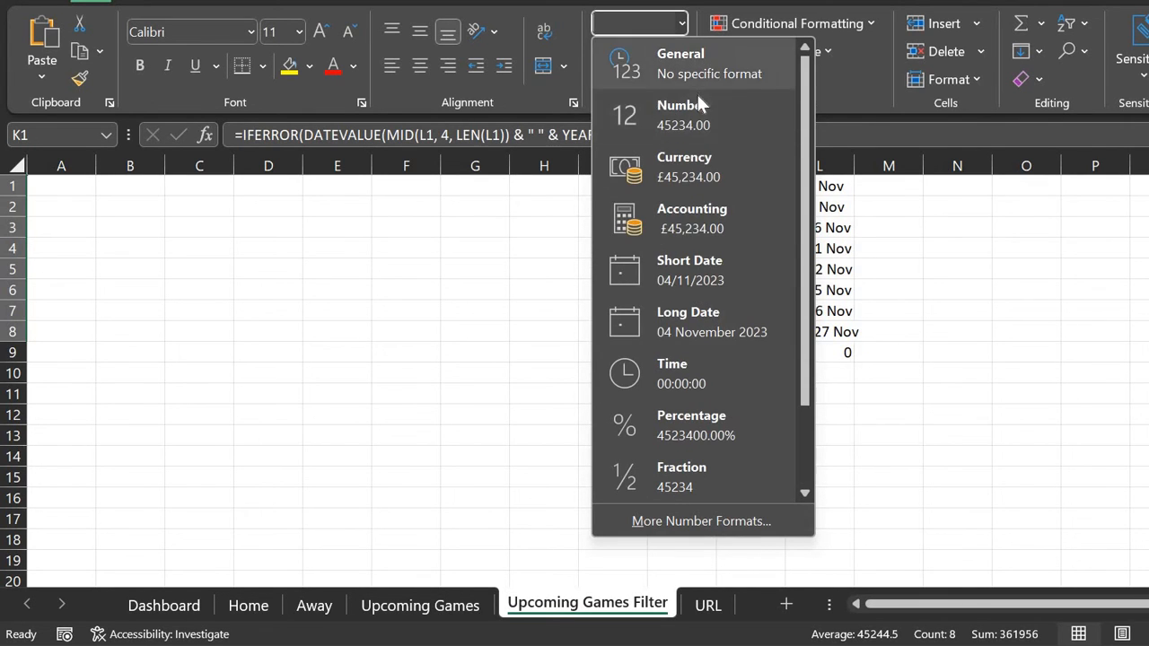
left_click(685, 520)
left_click_drag(206, 95, 296, 43)
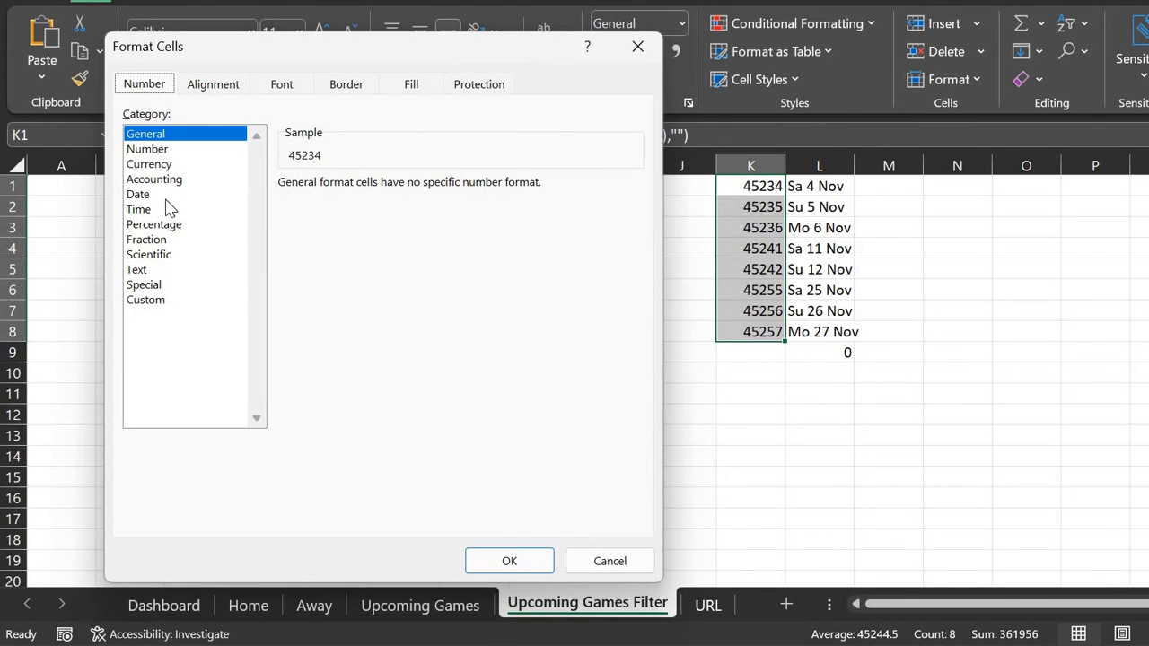
left_click(152, 195)
left_click(323, 248)
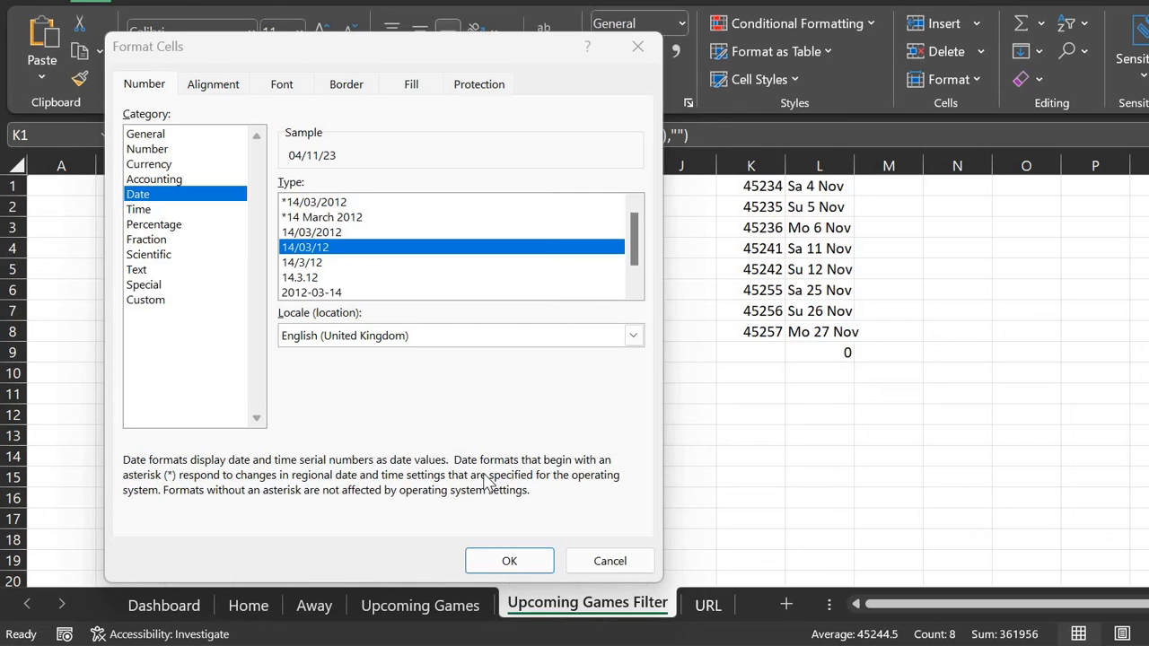
left_click(519, 557)
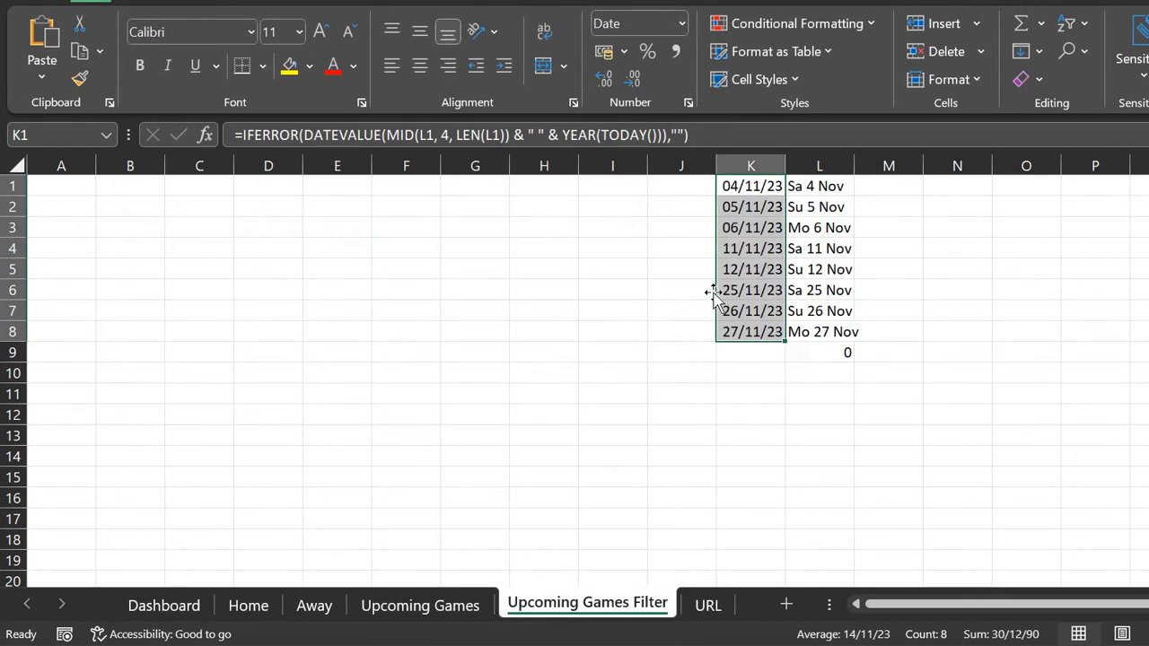
Step: Check the date conversion formulas in K1 and K8, confirming K8 refers to L8
left_click(750, 189)
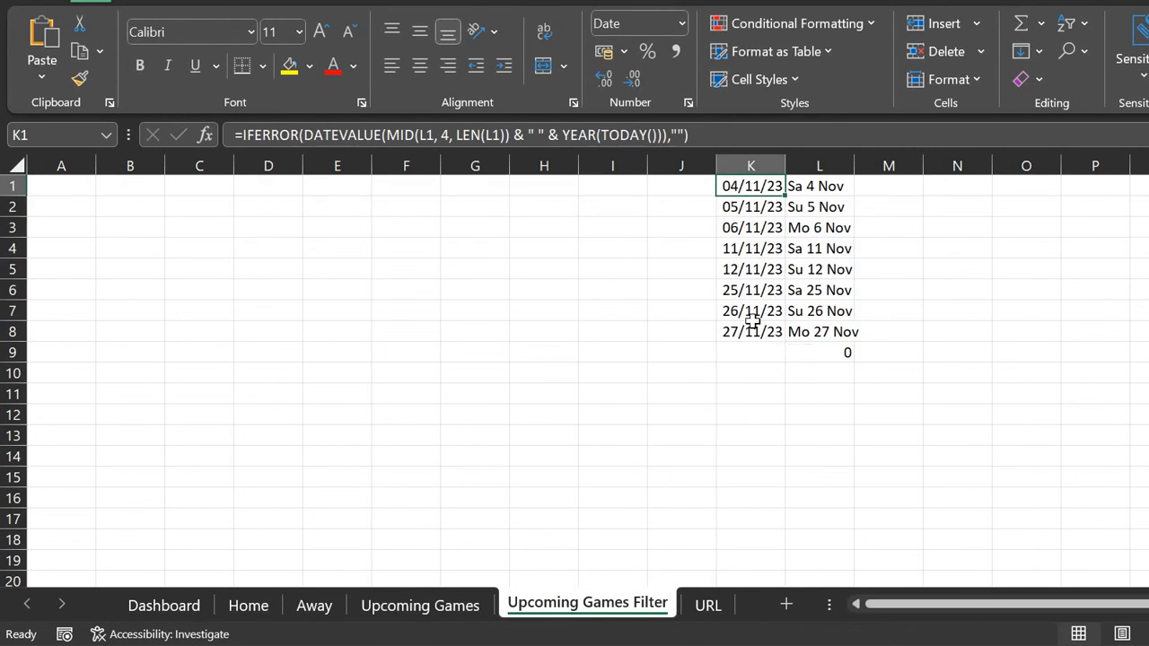
left_click(762, 337)
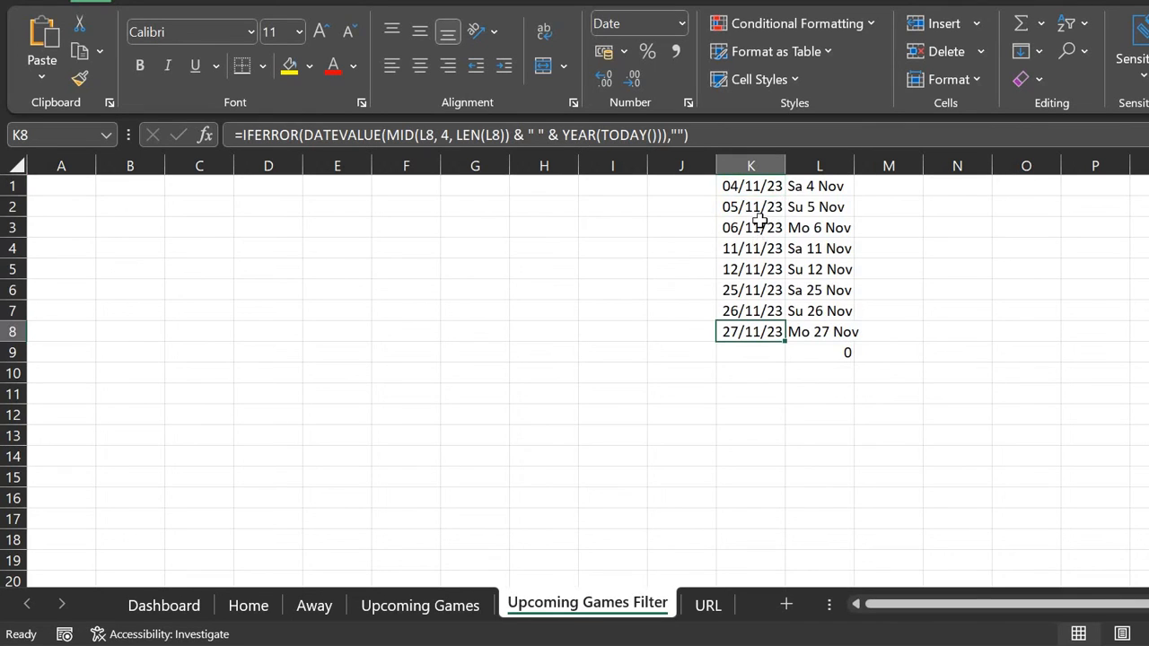
left_click(761, 187)
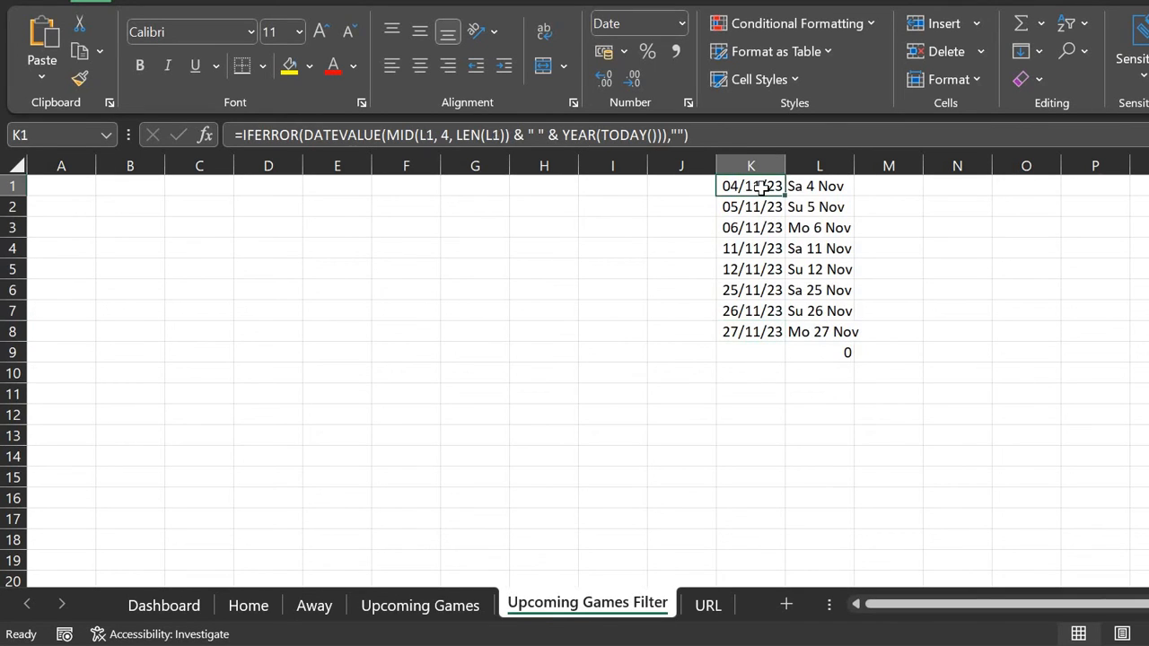
left_click(13, 1)
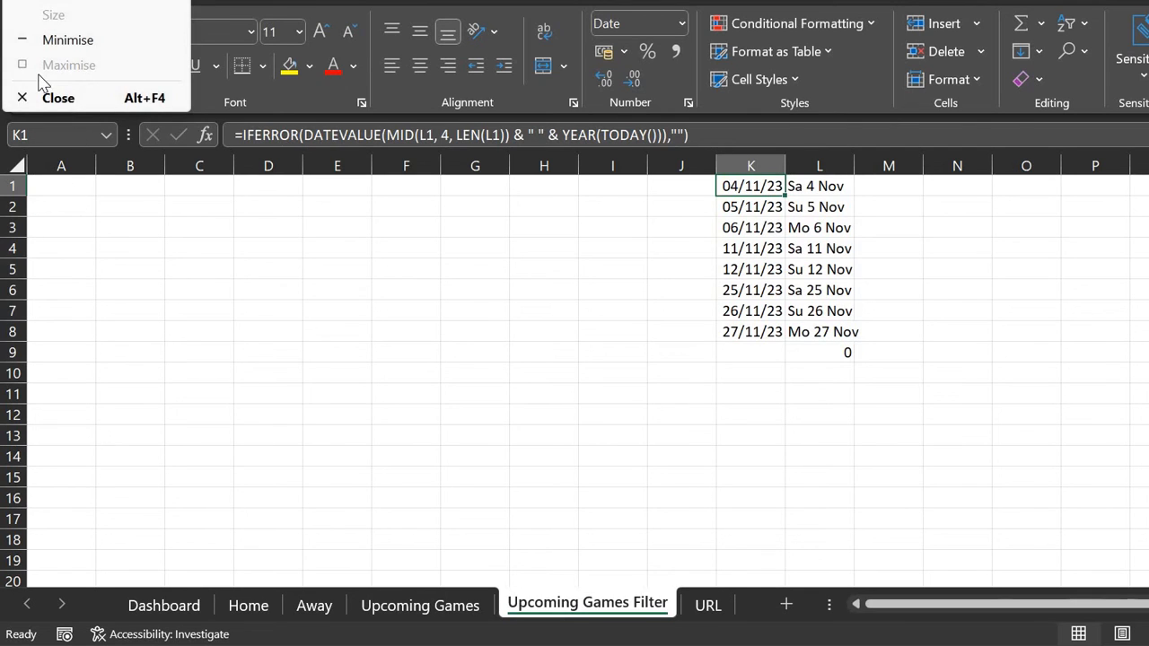
left_click(68, 188)
left_click(728, 352)
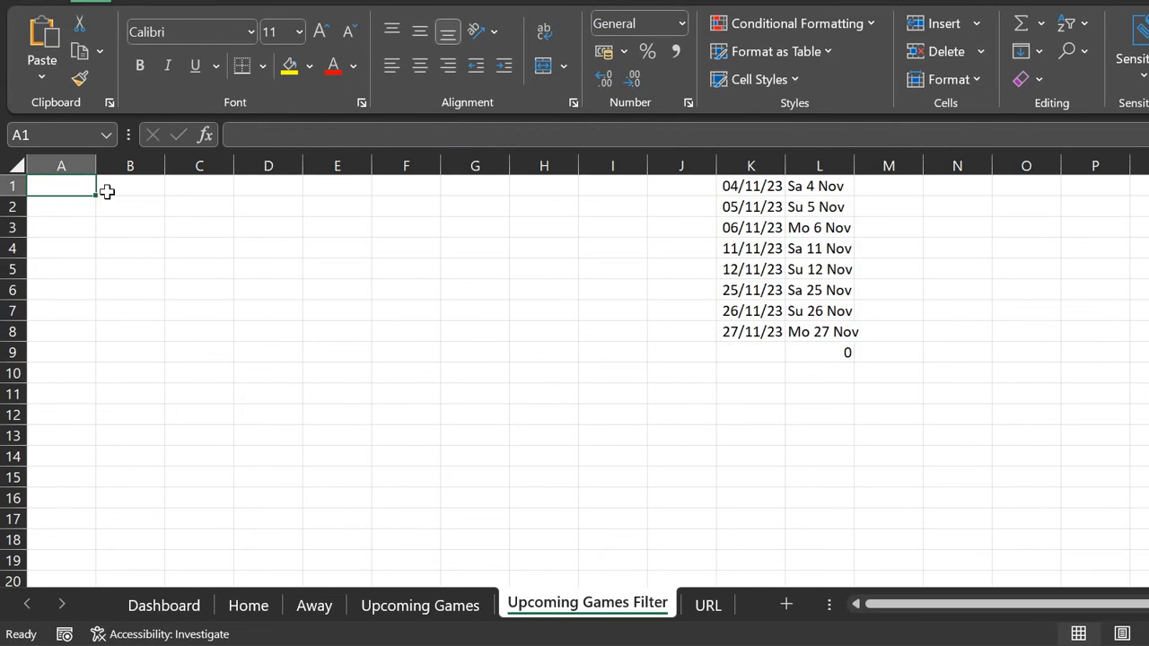
Step: Add list data validation to Dashboard M7 with source 'Upcoming Games Filter'!$K:$K
mouse_move(75, 190)
left_mouse_down()
mouse_move(120, 210)
mouse_move(80, 188)
left_mouse_up()
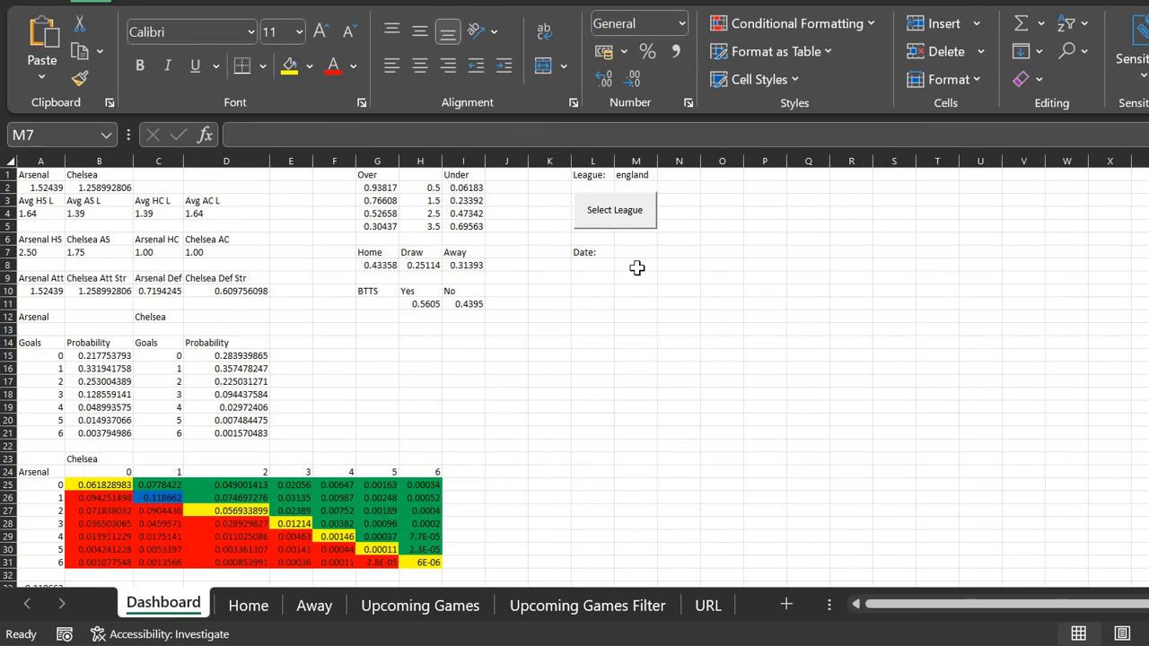
left_click(637, 255)
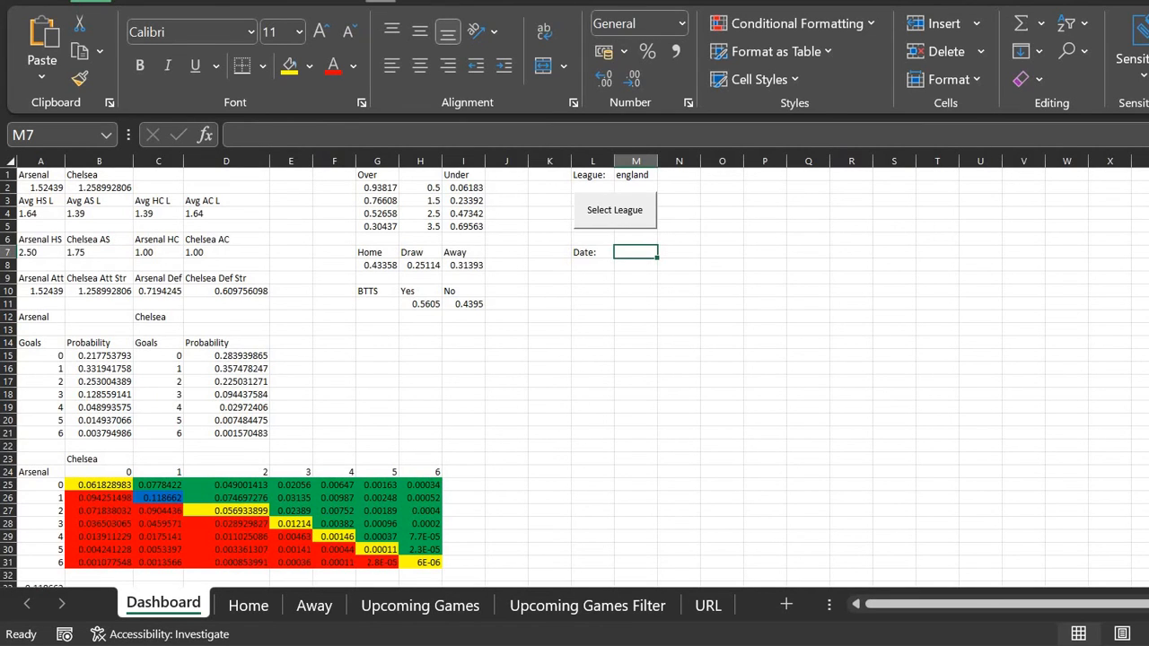
left_click(381, 0)
left_click(801, 74)
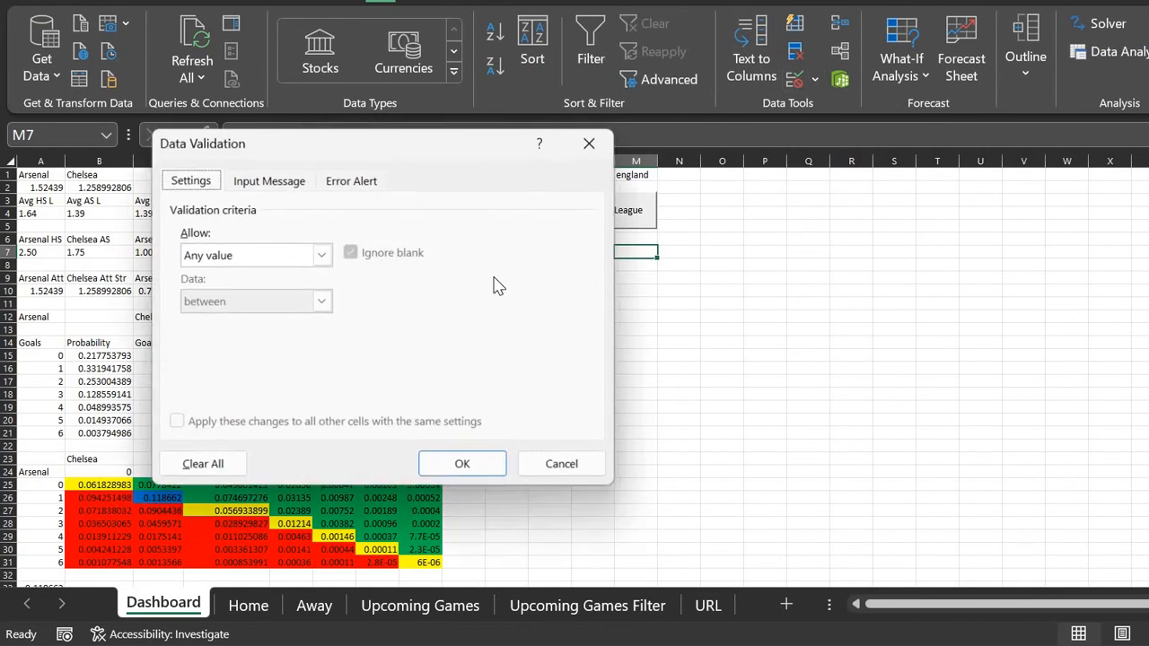
left_click(320, 256)
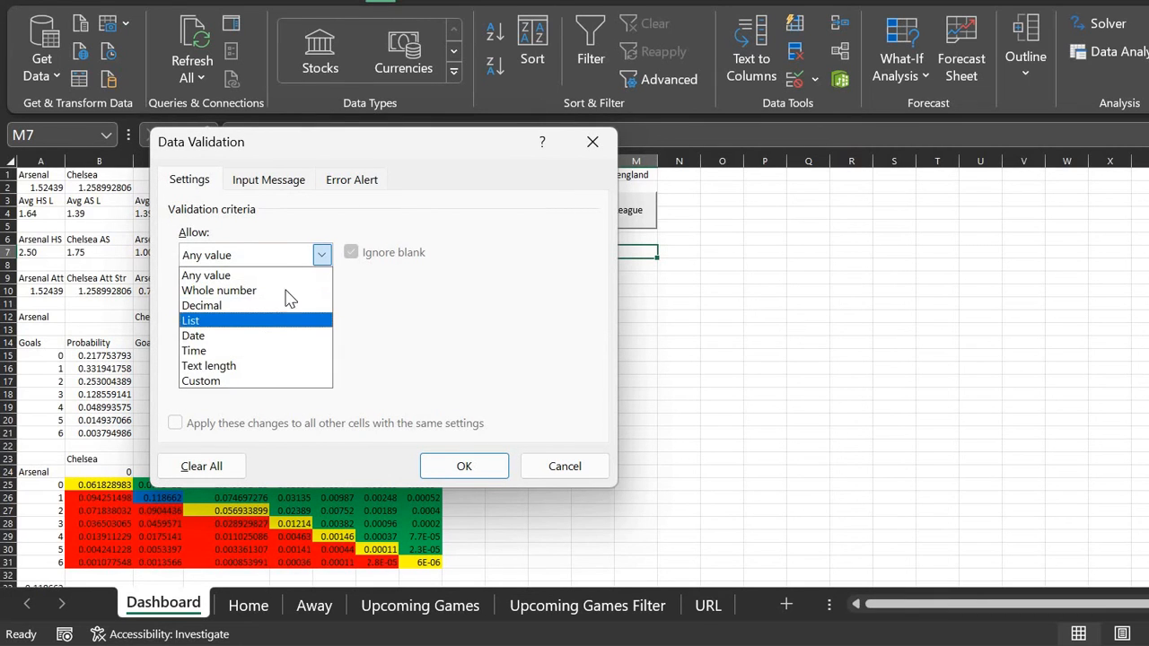
left_click(270, 320)
left_click(469, 345)
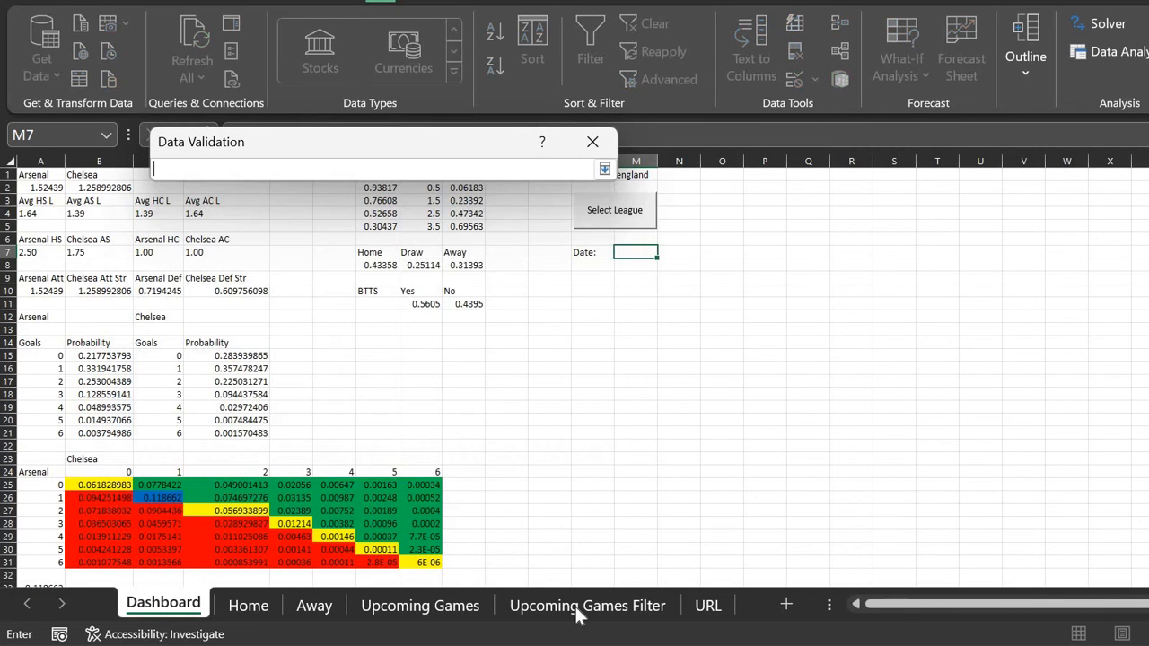
left_click(578, 607)
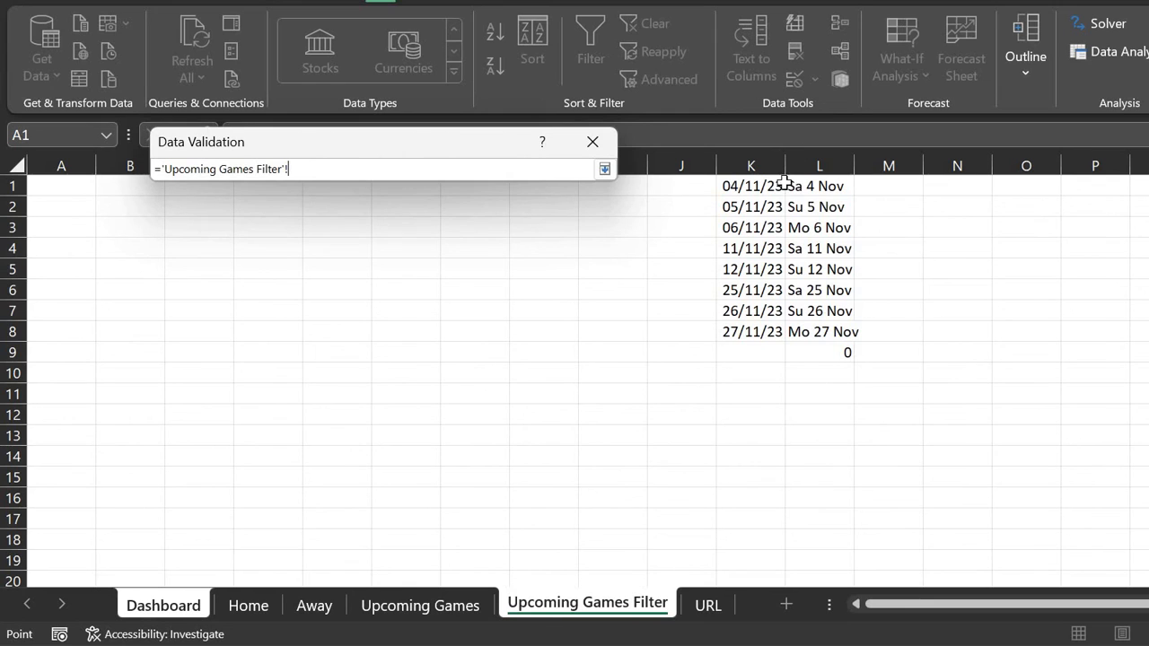
left_click(753, 160)
key("Return")
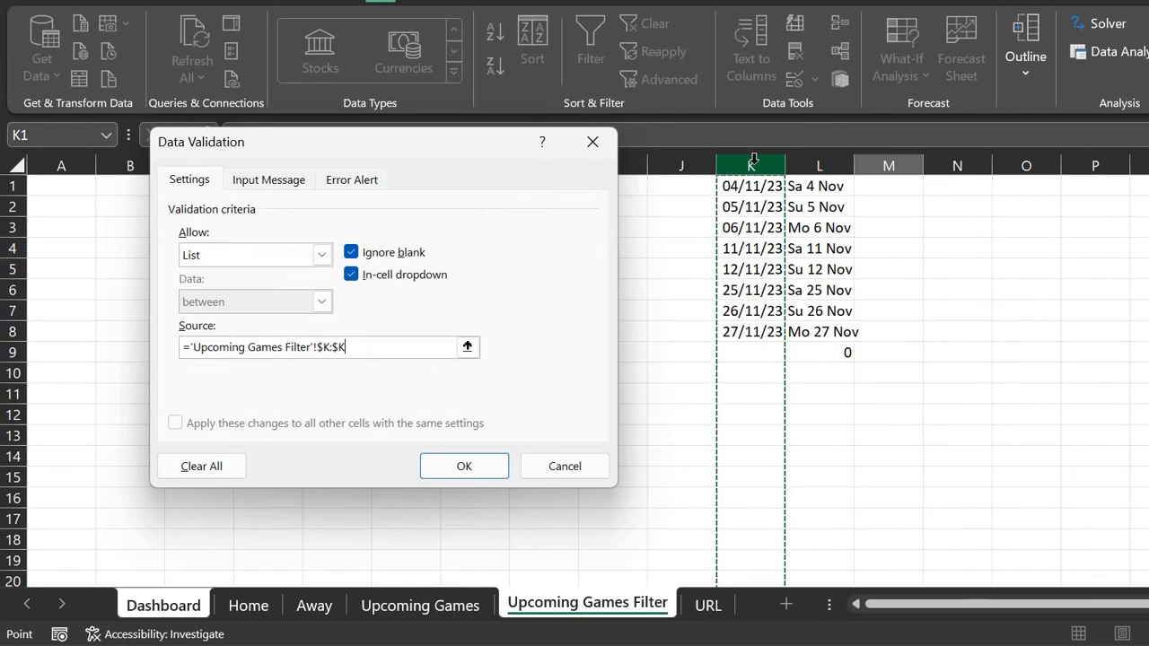
key("Return")
Step: Pick 04/11/23 from the new Date dropdown in M7
left_click(663, 255)
key("Up")
key("Up")
key("Up")
key("Up")
key("Up")
key("Up")
key("Up")
key("Up")
key("Return")
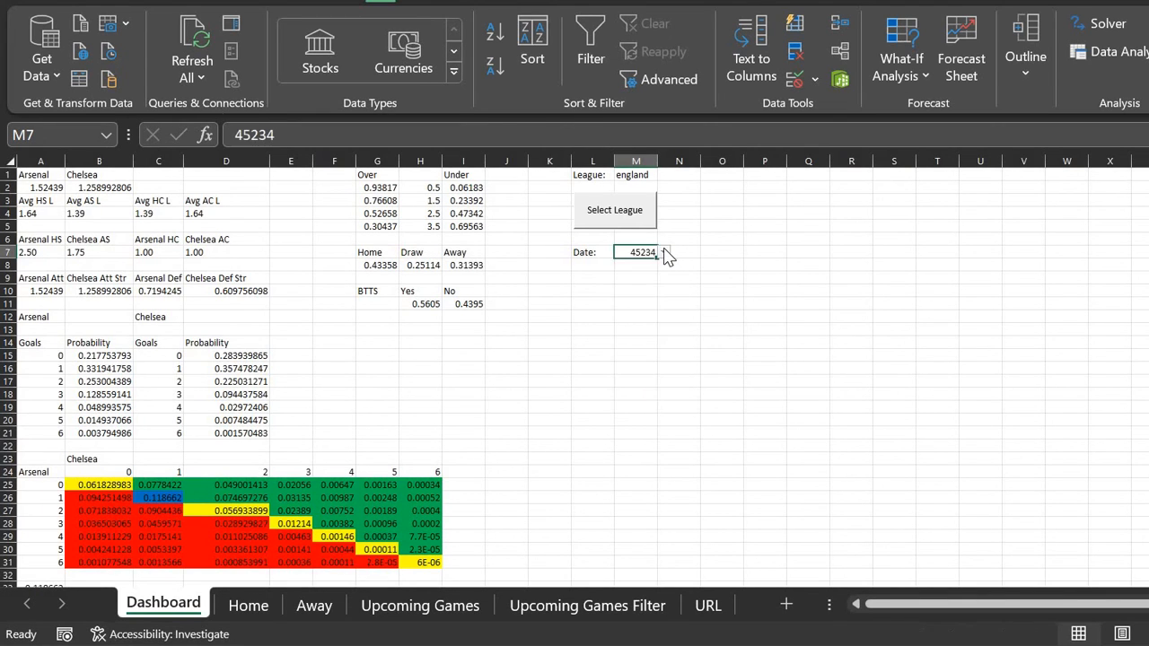
left_click(665, 253)
key("Escape")
Step: Format M7 with the 14/03/12 short date style so it shows 04/11/23
left_click(89, 1)
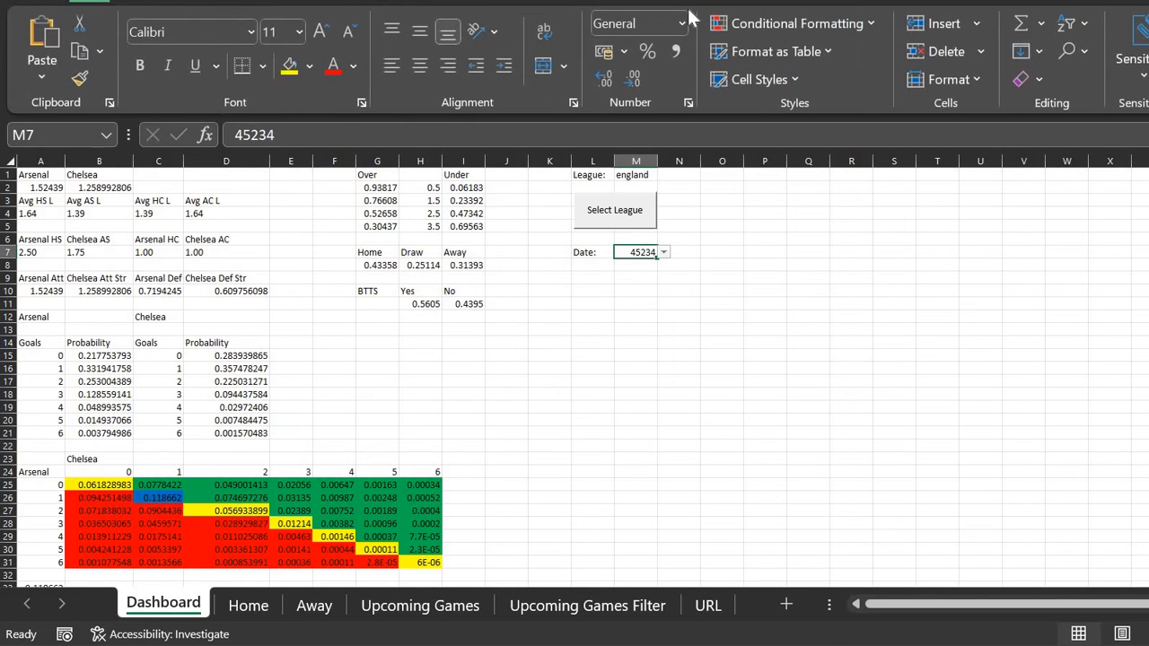
left_click(683, 24)
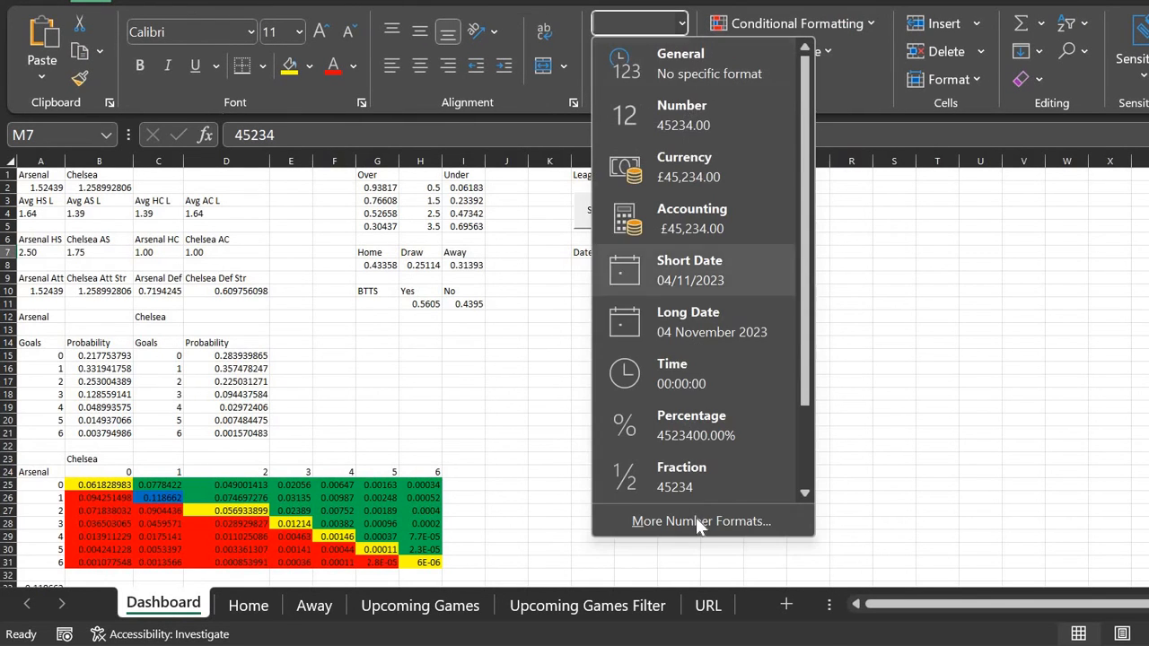
left_click(701, 521)
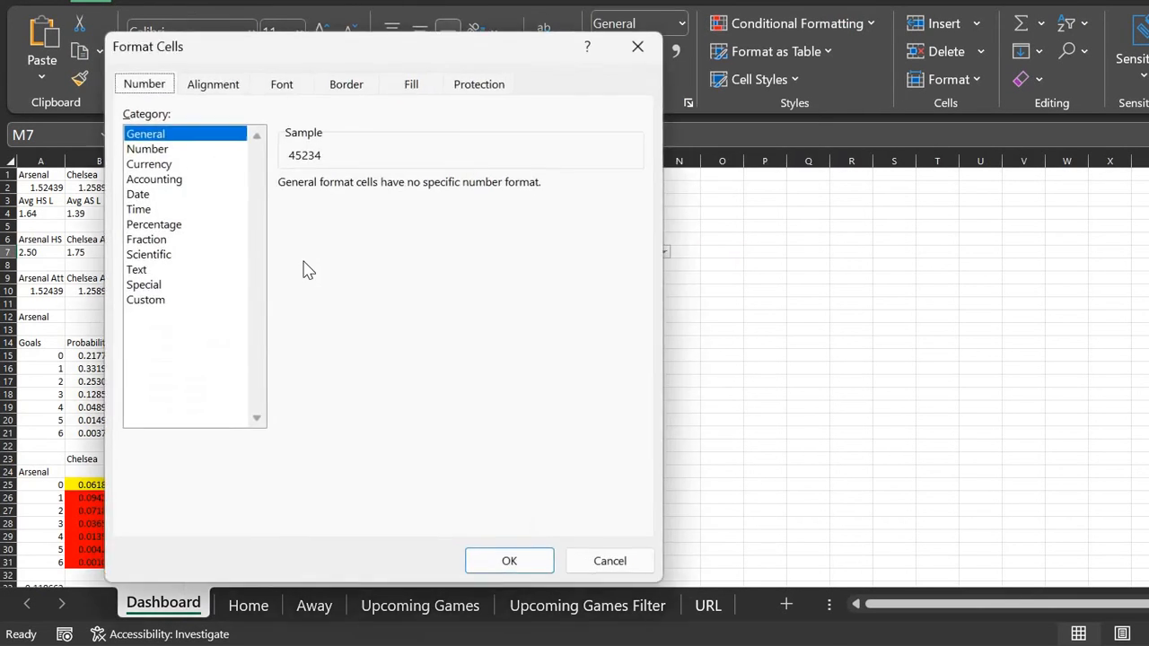
left_click(151, 194)
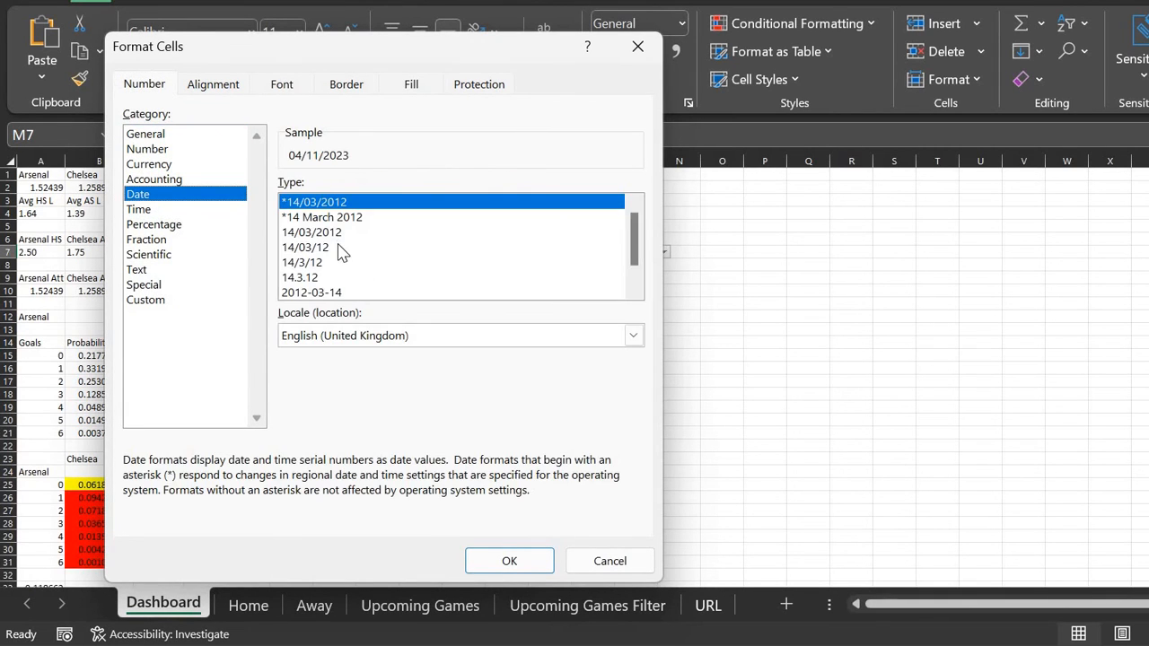
left_click(339, 248)
left_click(509, 563)
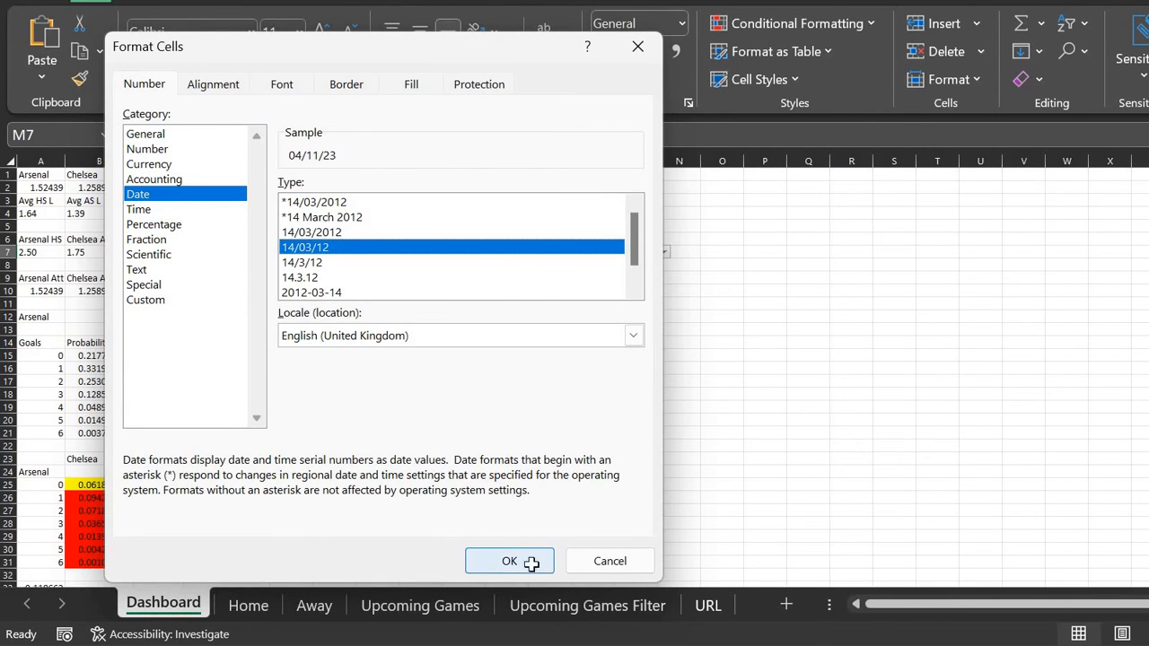
Step: Test the Date dropdown by choosing 06/11/23, then setting it back to 04/11/23
left_click(666, 255)
left_click(669, 256)
left_click(669, 256)
key("Down")
key("Down")
key("Return")
left_click(669, 255)
key("Up")
key("Up")
key("Return")
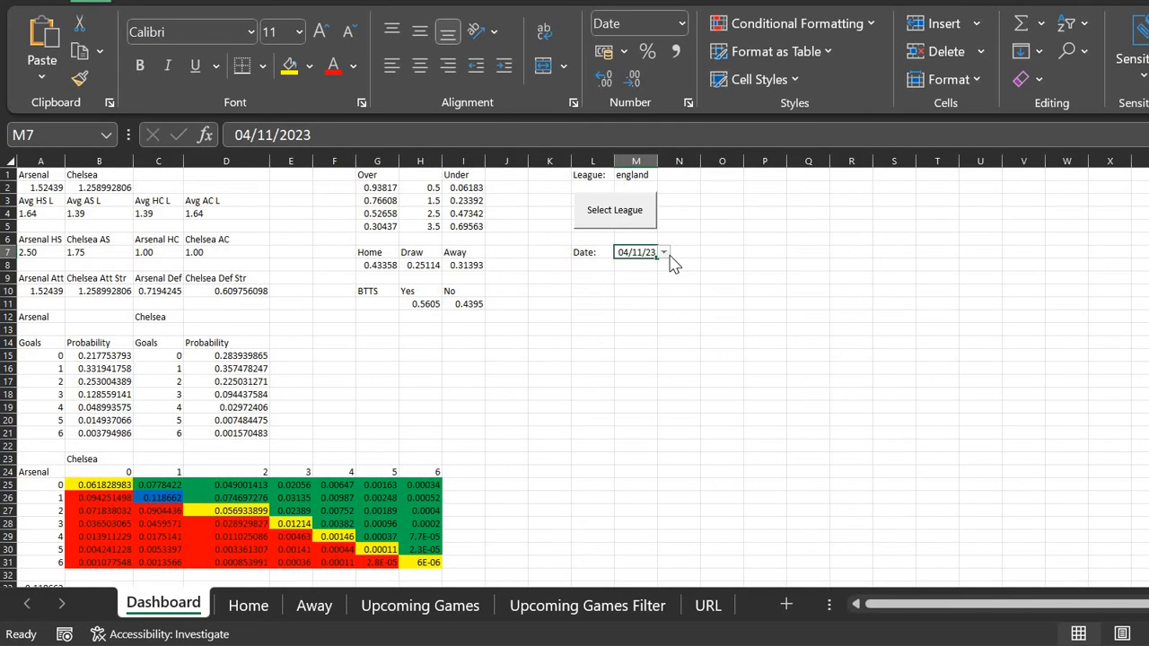
left_click(571, 607)
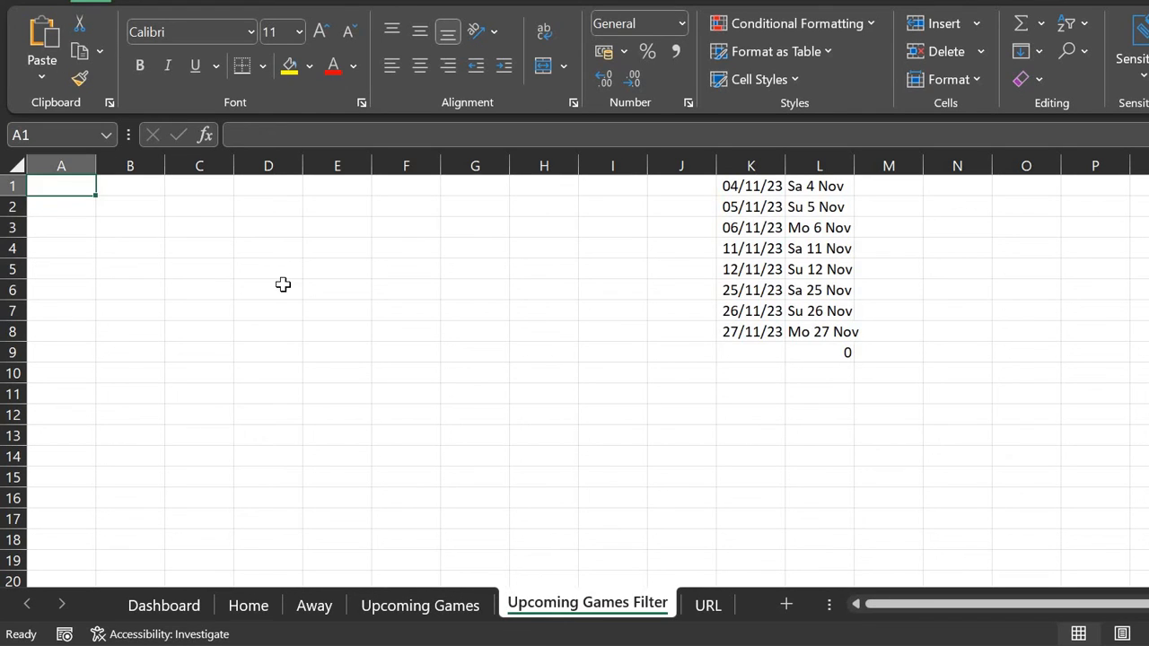
Step: Start =FILTER( in Upcoming Games Filter A1 with the Data__3 table as the array
type("=filter(")
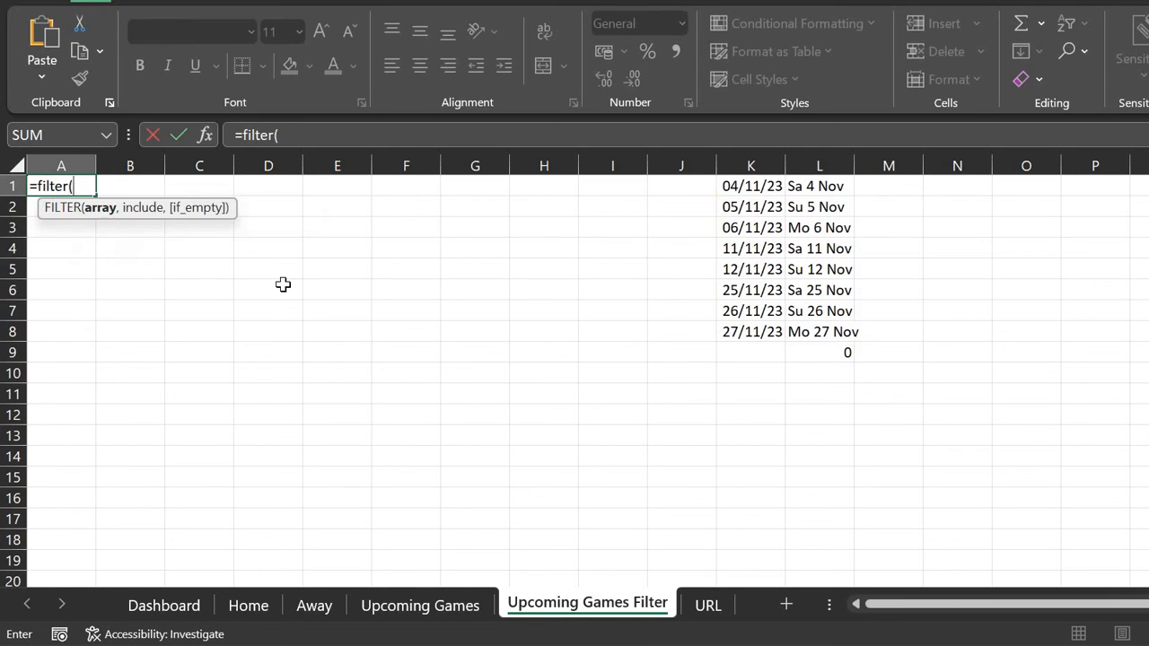
left_click(449, 605)
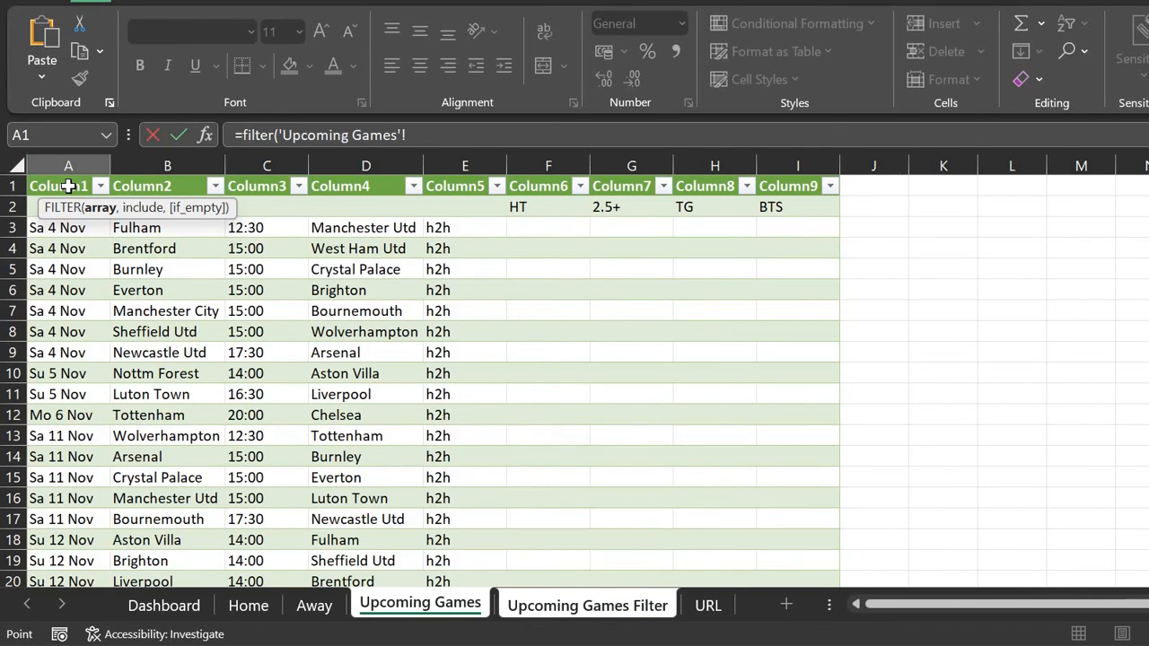
left_click_drag(69, 186, 826, 579)
scroll(63, 184, "down", 3)
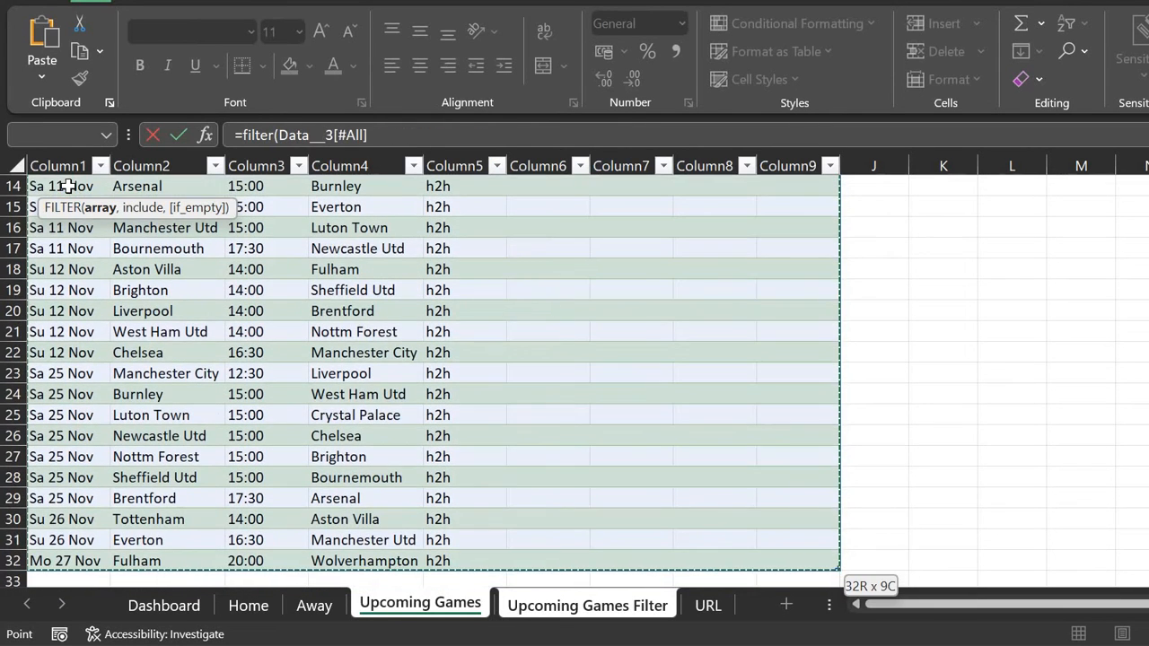
scroll(143, 252, "down", 3)
scroll(145, 251, "up", 3)
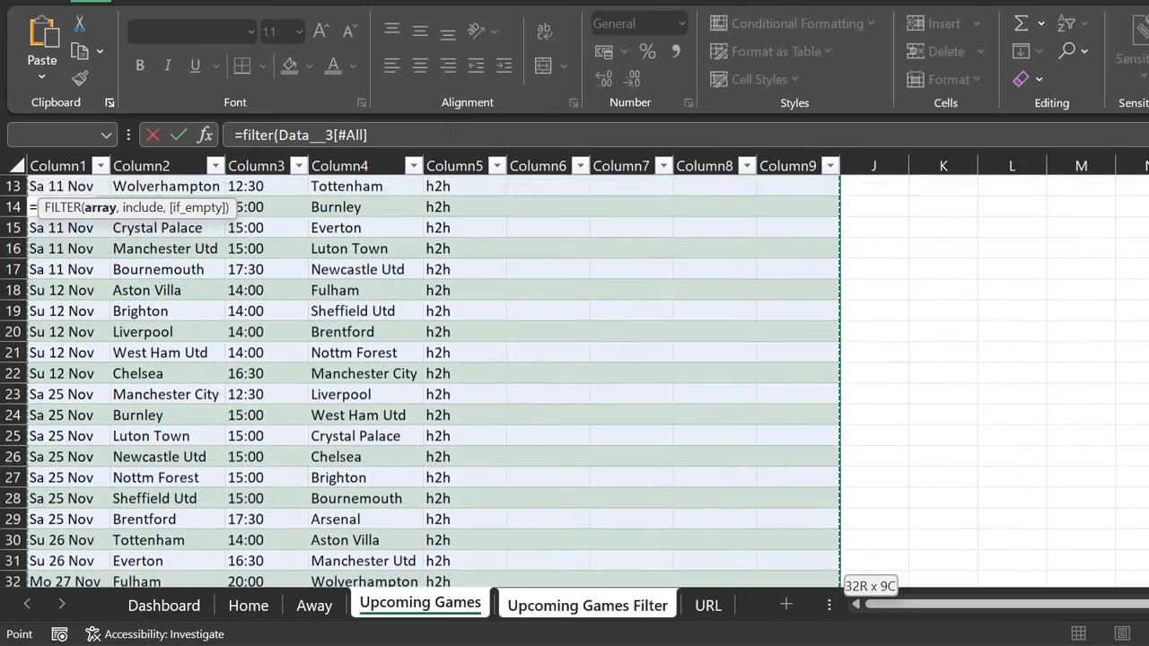
left_click(451, 134)
key("BackSpace")
key("BackSpace")
key("BackSpace")
key("BackSpace")
key("BackSpace")
key("BackSpace")
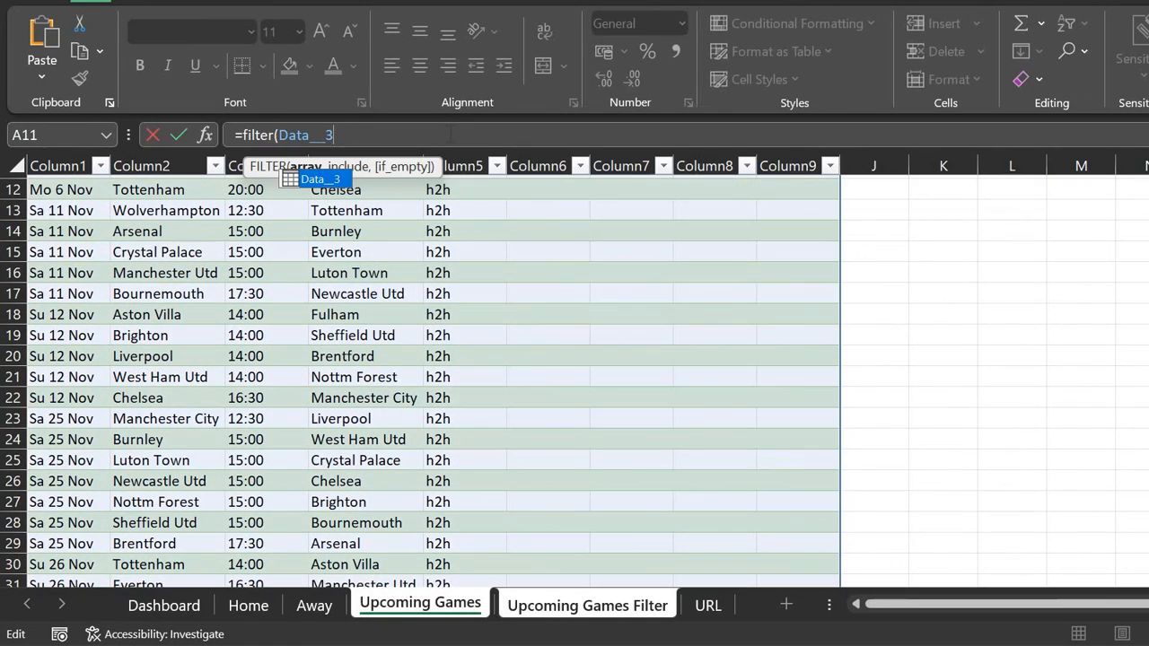
type(",")
scroll(287, 300, "up", 4)
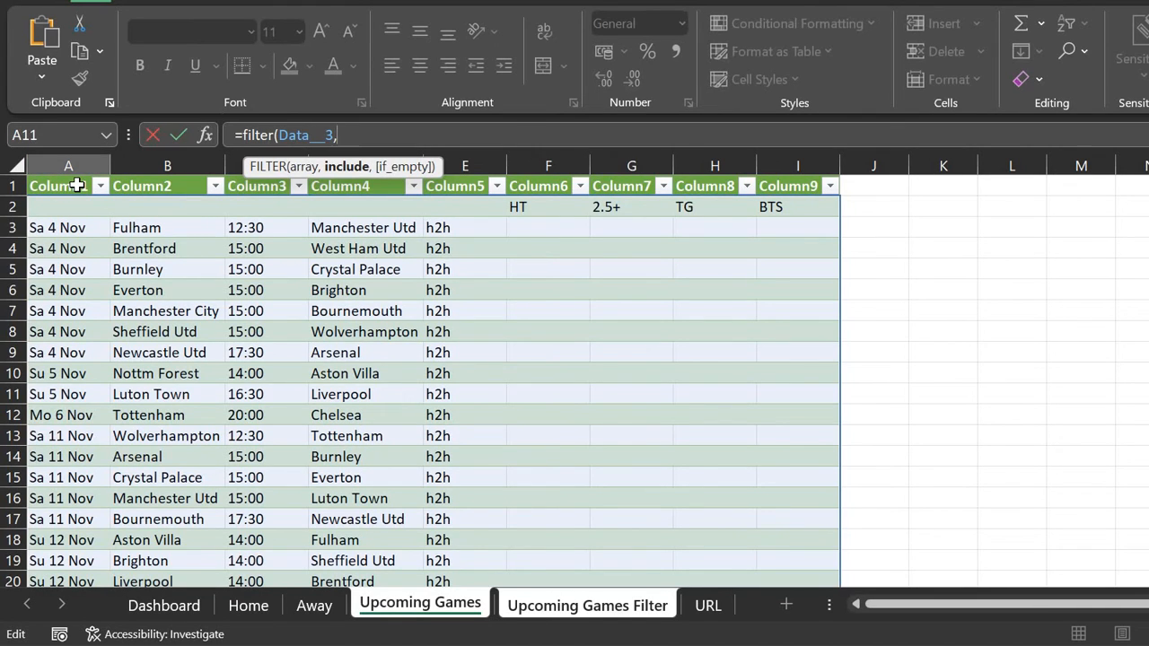
Step: Complete the condition Data__3[Column1]=Dashboard!M7 and commit the formula
left_click(77, 185)
key("Down")
key("shift+Down")
key("ctrl+shift+Down")
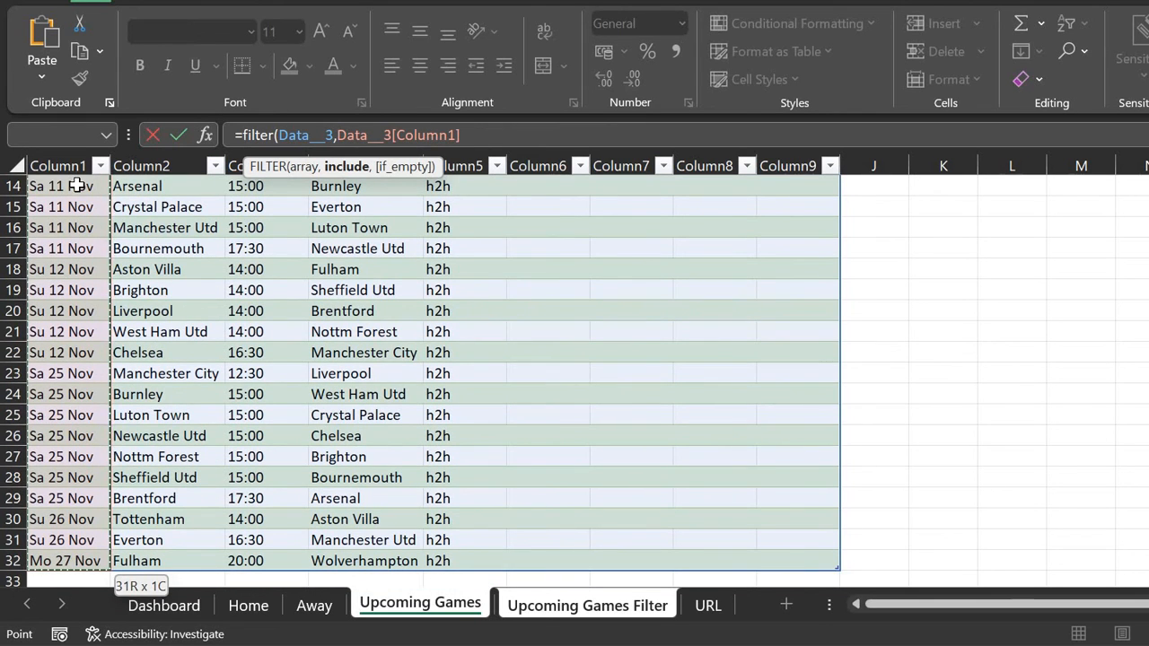
type("=")
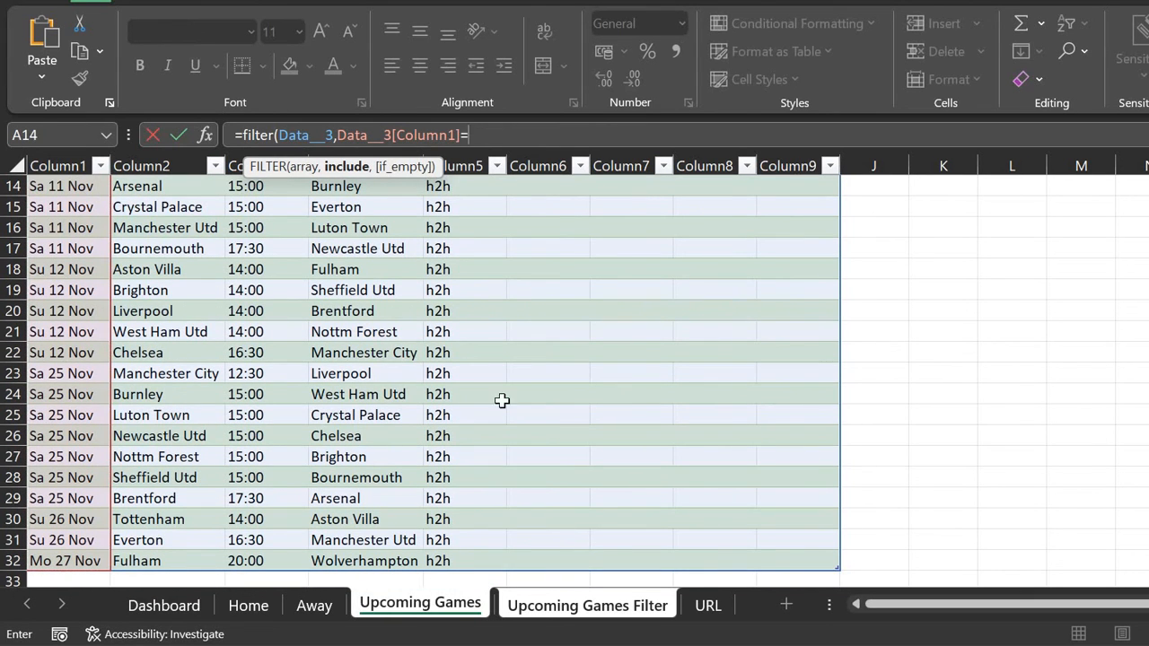
left_click(164, 606)
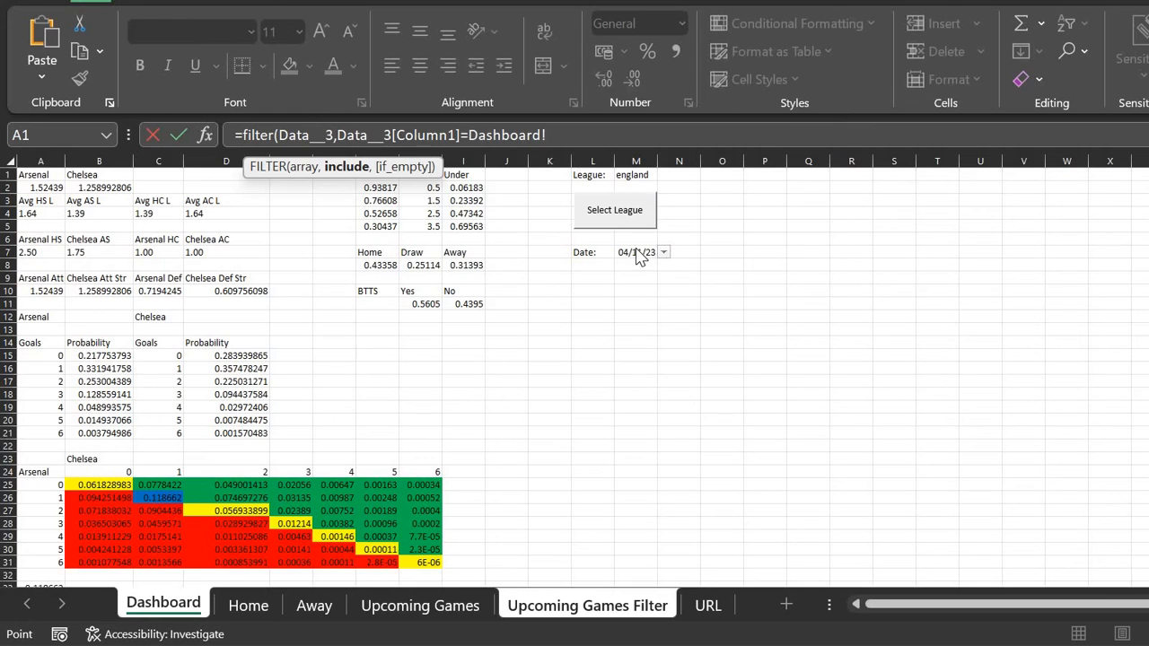
left_click(683, 251)
key("Left")
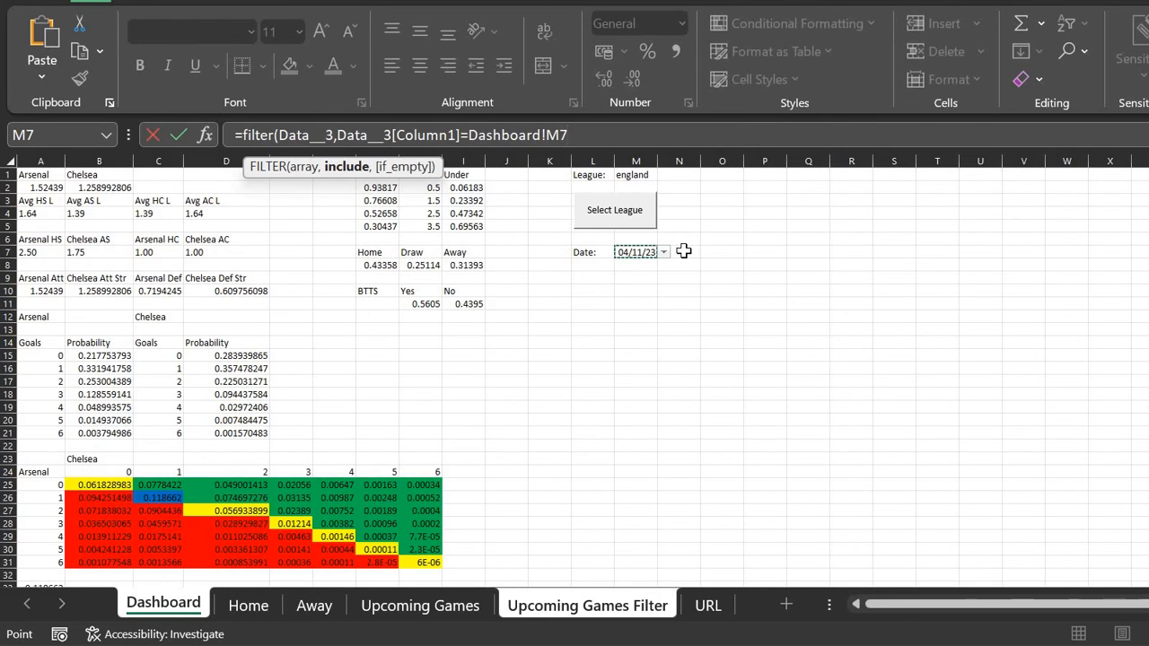
type(")")
key("Return")
key("Up")
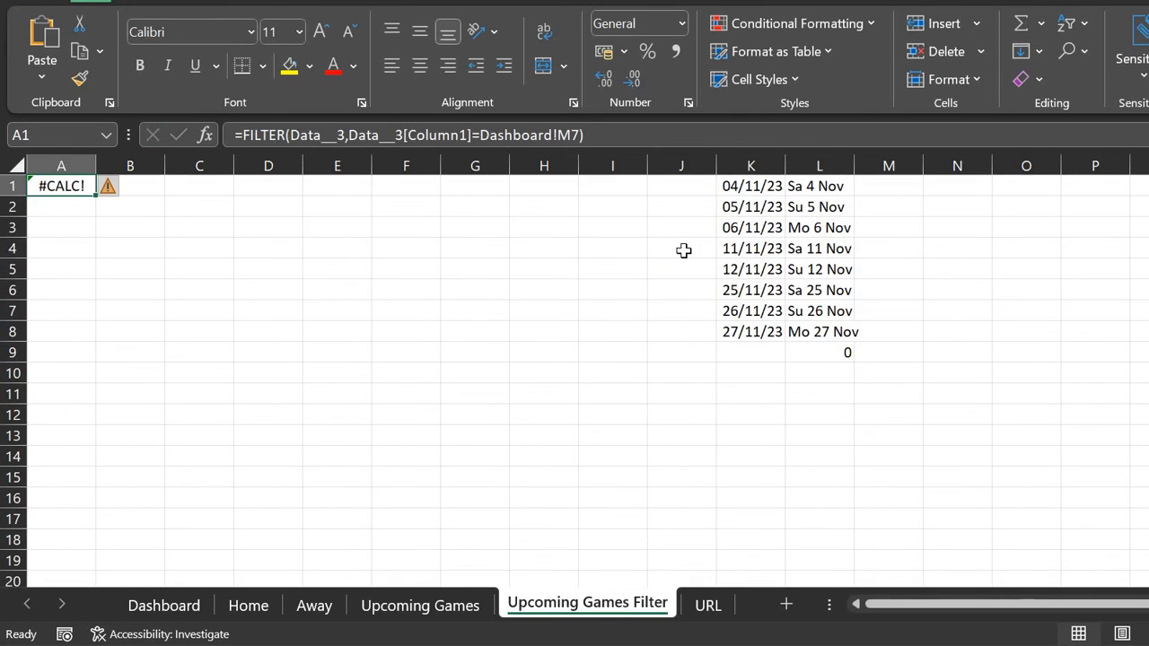
Step: Inspect the date conversion formula in K1 and the day labels in column L
left_click(33, 1)
left_click(765, 185)
left_click(799, 186)
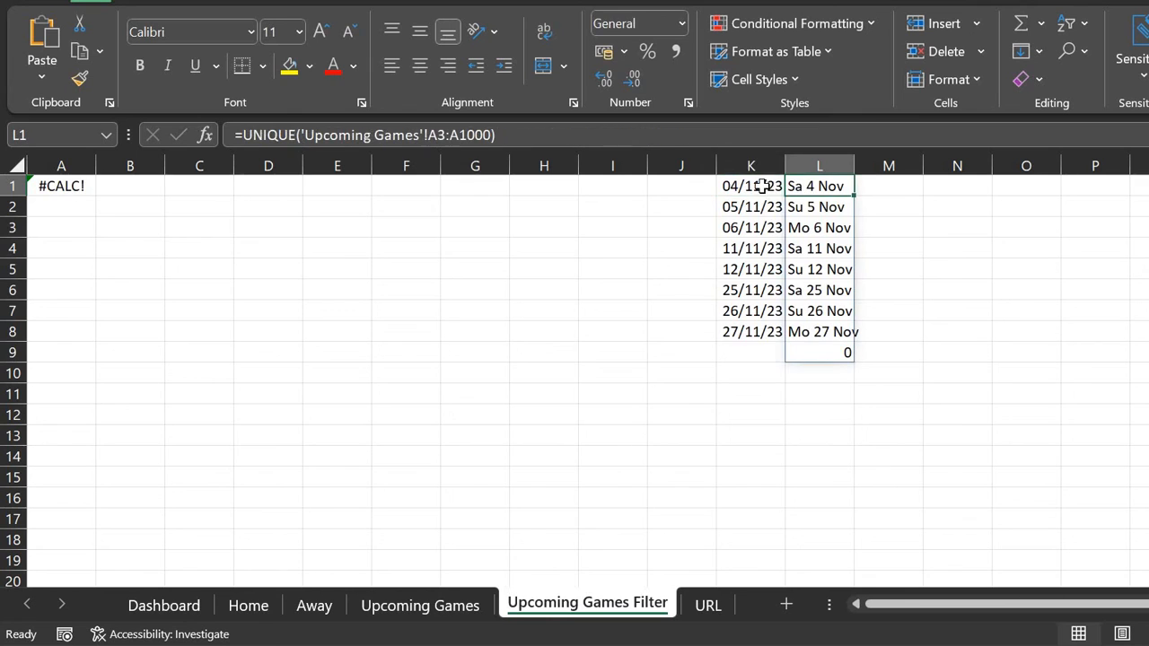
left_click_drag(762, 185, 543, 538)
left_click(680, 400)
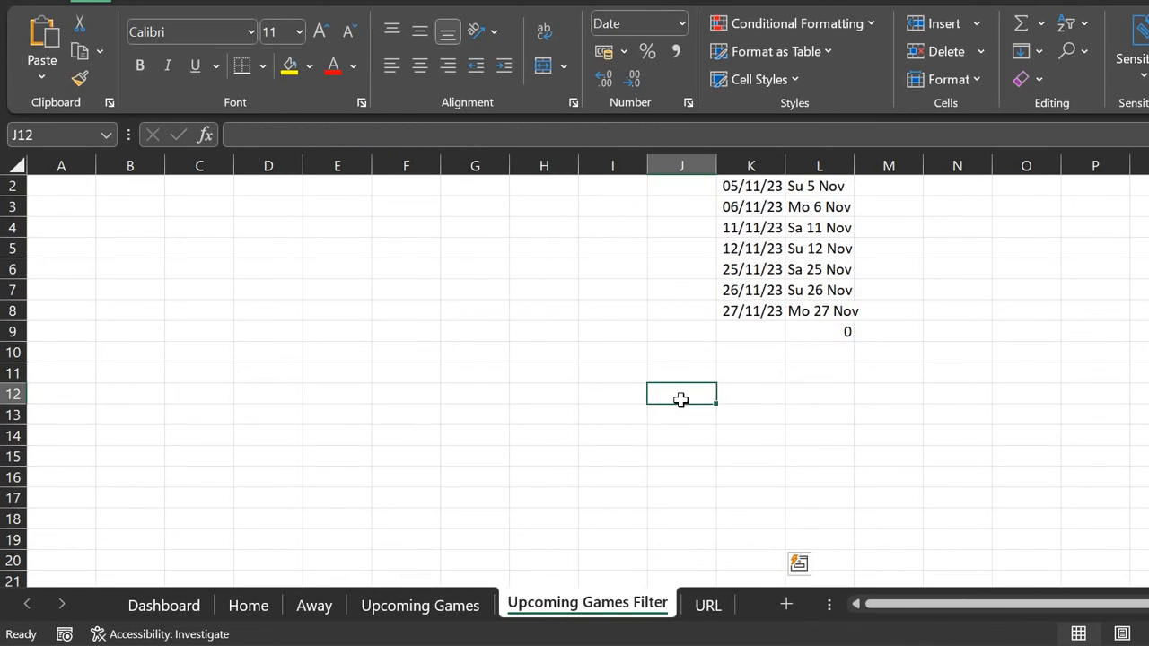
key("Right")
key("Up")
key("Up")
key("Up")
key("Up")
key("Up")
key("Up")
key("Up")
key("Up")
key("Up")
key("Up")
key("Up")
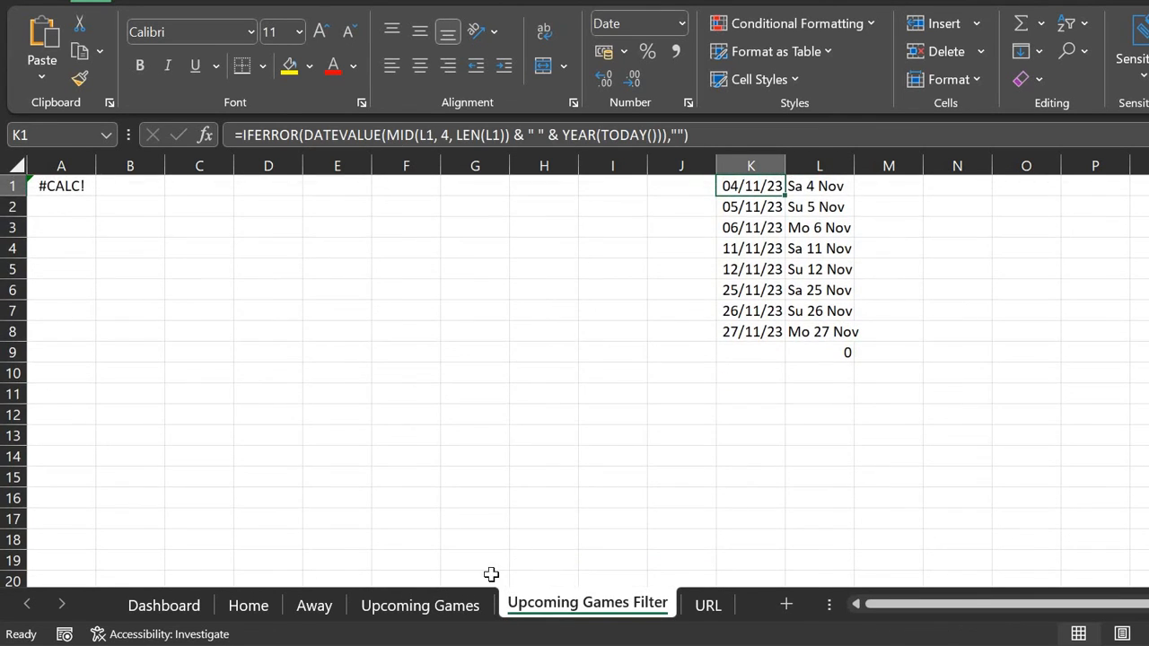
Step: Begin =XLOOKUP in Dashboard O7 with M7 as the lookup value
left_click(194, 607)
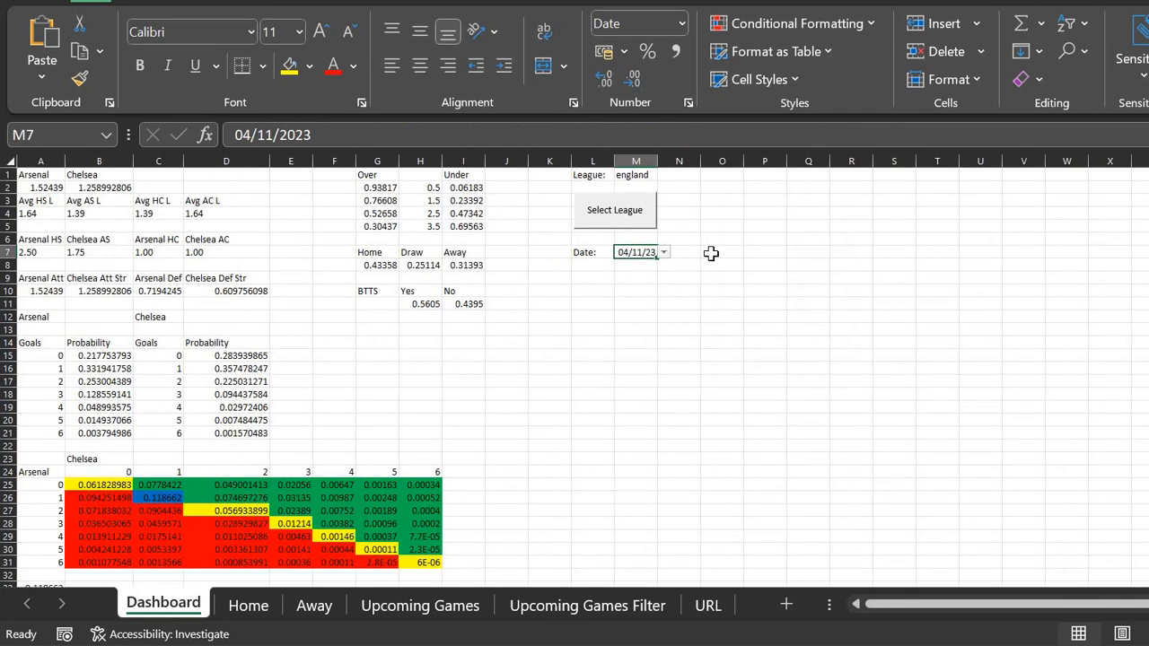
left_click(710, 253)
type("=")
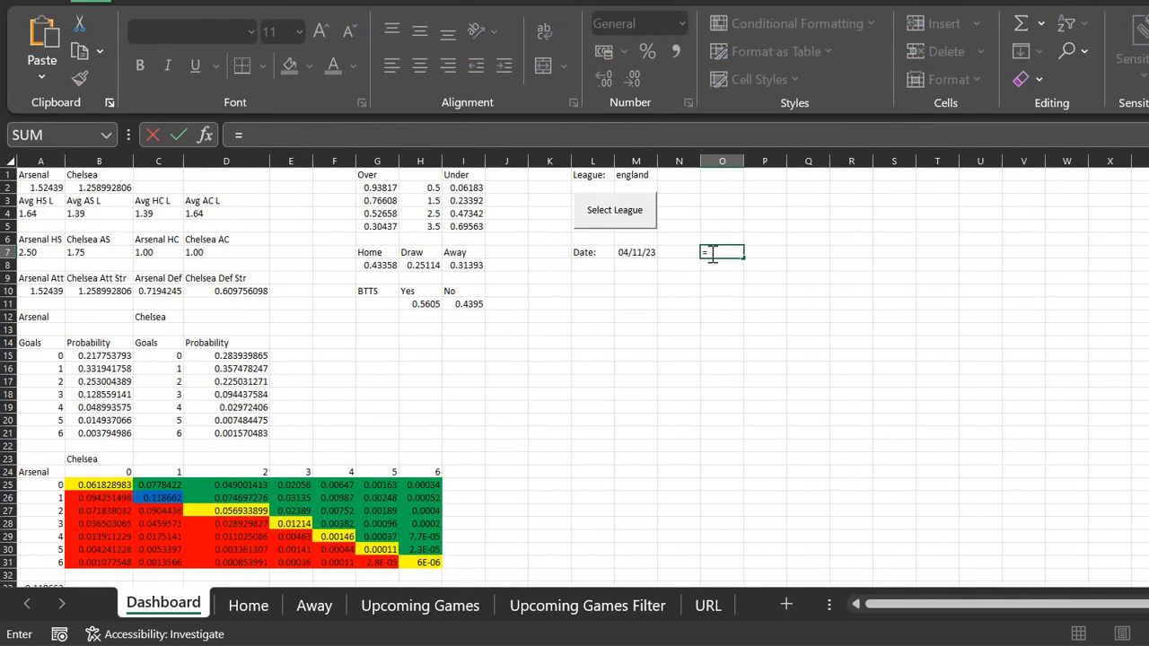
key("Left")
key("Left")
key("BackSpace")
type("xlookup(")
key("Left")
key("Left")
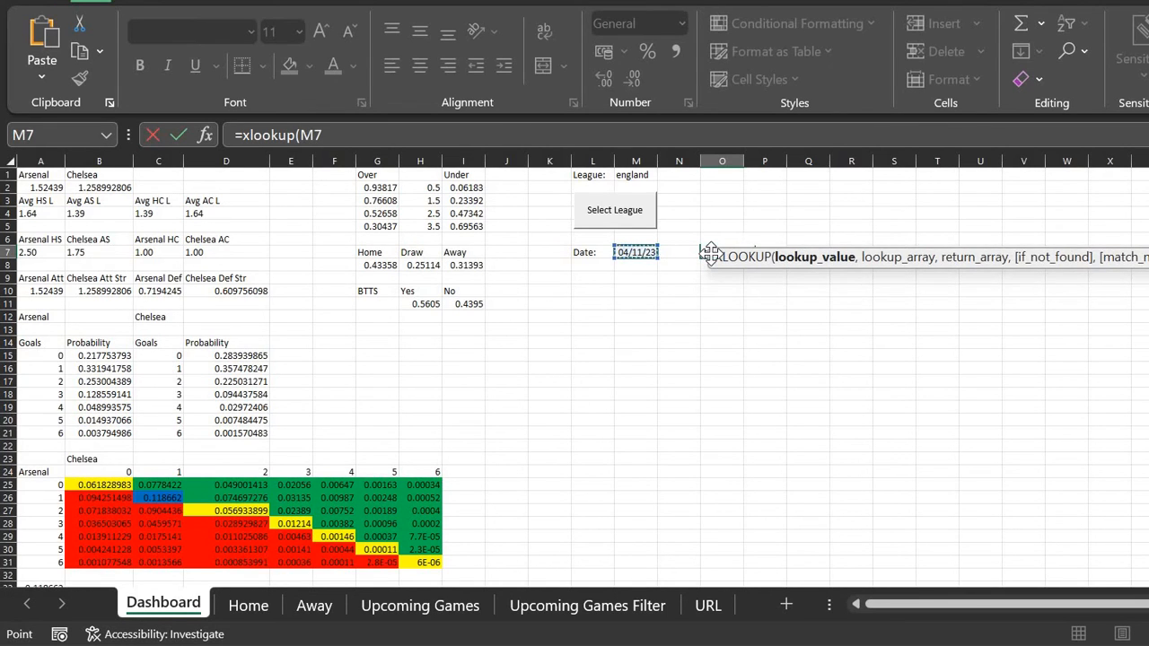
type(",")
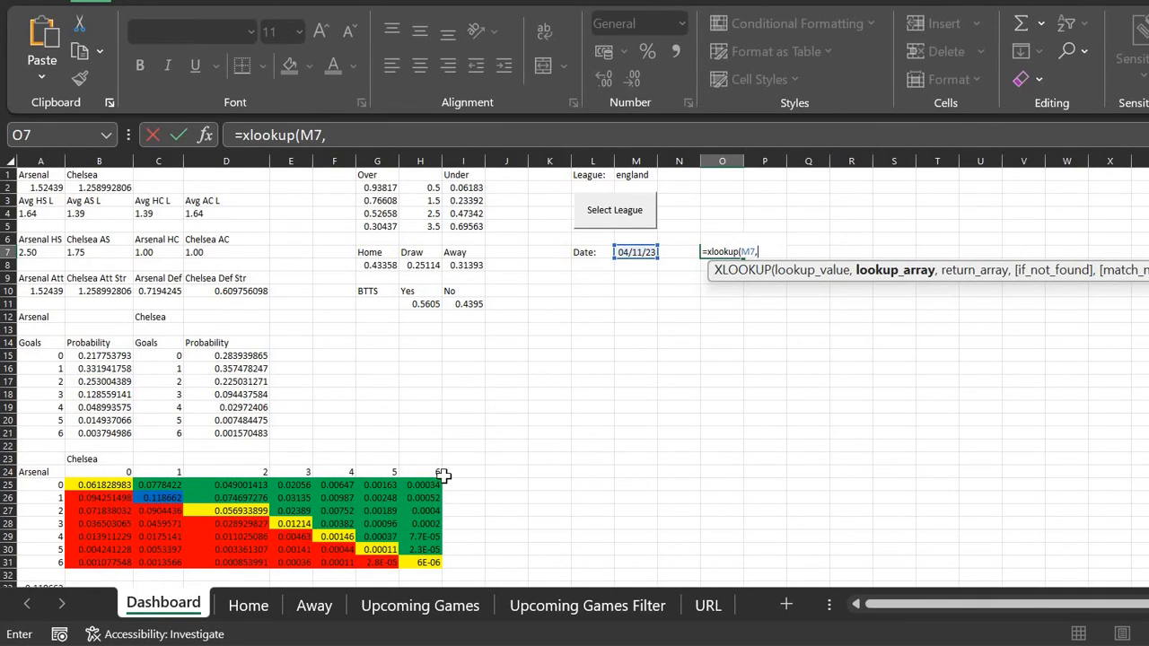
Step: Finish the XLOOKUP with 'Upcoming Games Filter'!K:K and L:L, showing Sa 4 Nov
left_click(590, 612)
left_click(767, 166)
type(",")
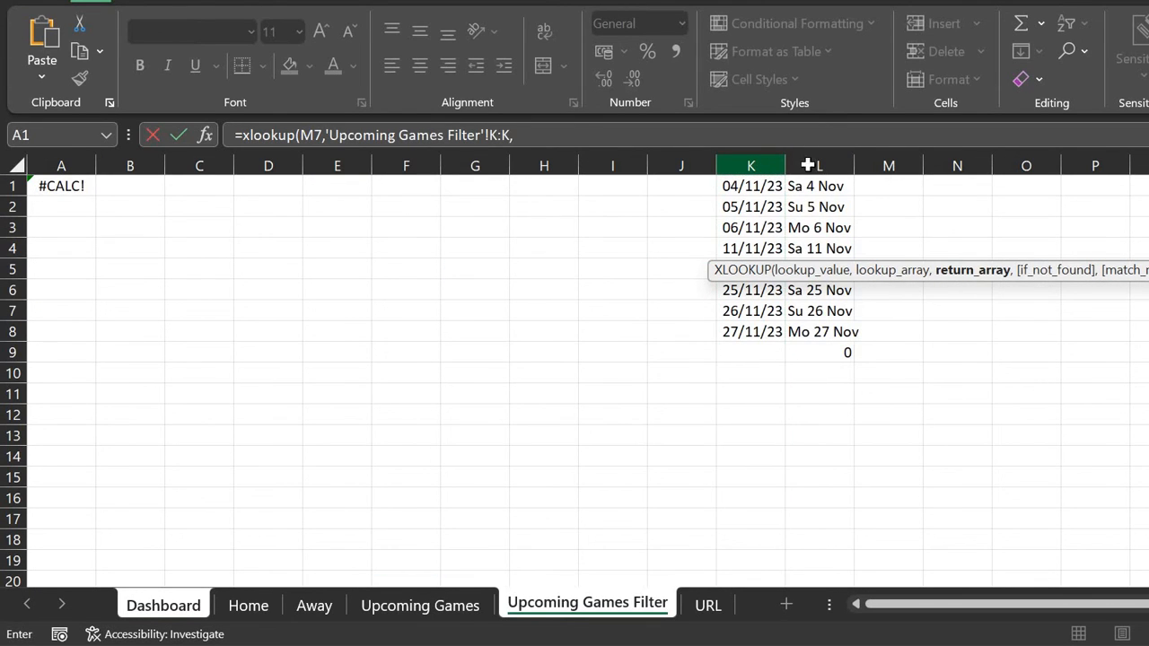
left_click(808, 165)
key("Return")
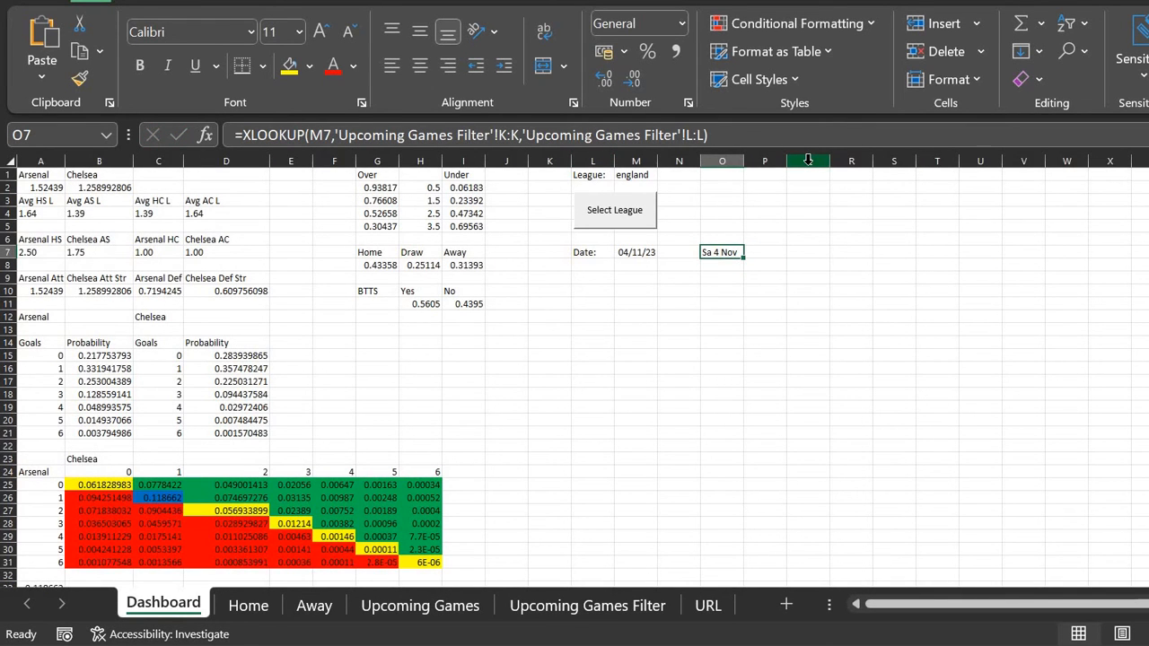
left_click(582, 606)
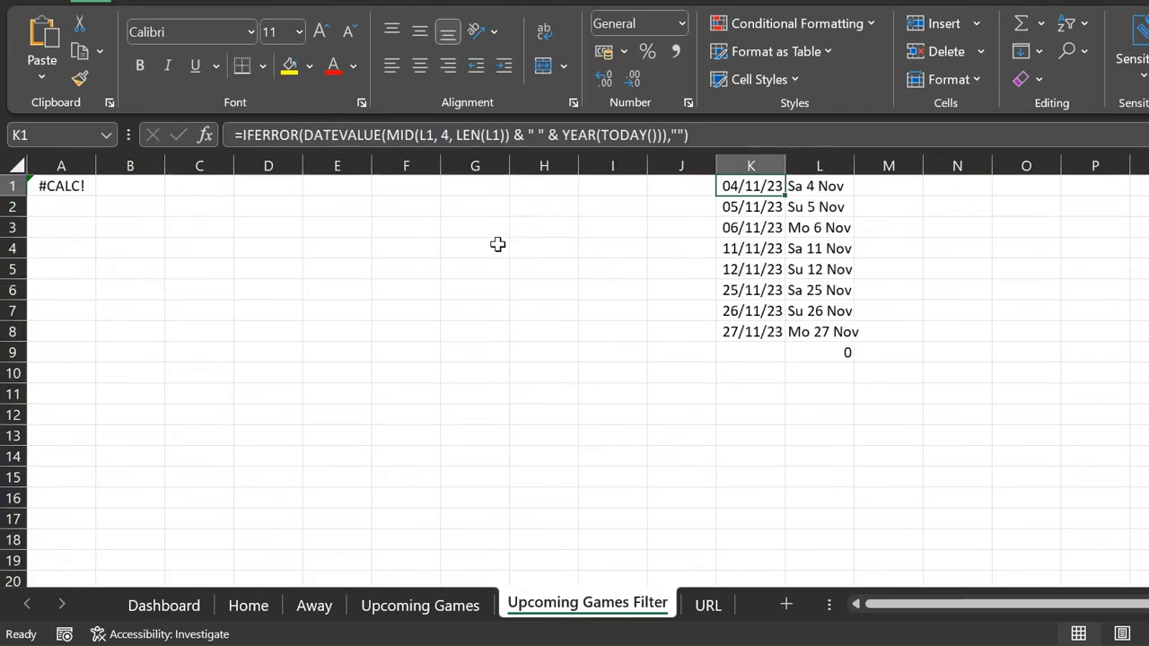
Step: Change the A1 FILTER condition to Data__3[Column1]=Dashboard!O7, spilling seven Sa 4 Nov fixtures
left_click(65, 189)
key("F2")
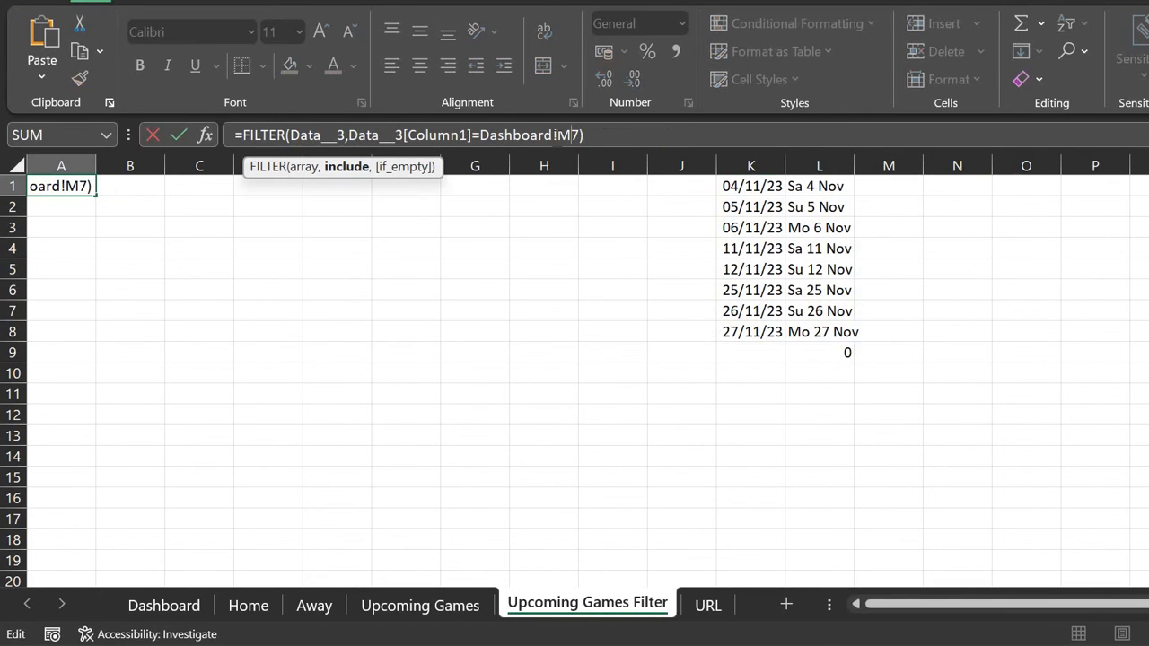
key("BackSpace")
key("BackSpace")
key("BackSpace")
key("BackSpace")
key("BackSpace")
key("BackSpace")
key("BackSpace")
key("BackSpace")
key("BackSpace")
key("BackSpace")
key("BackSpace")
key("BackSpace")
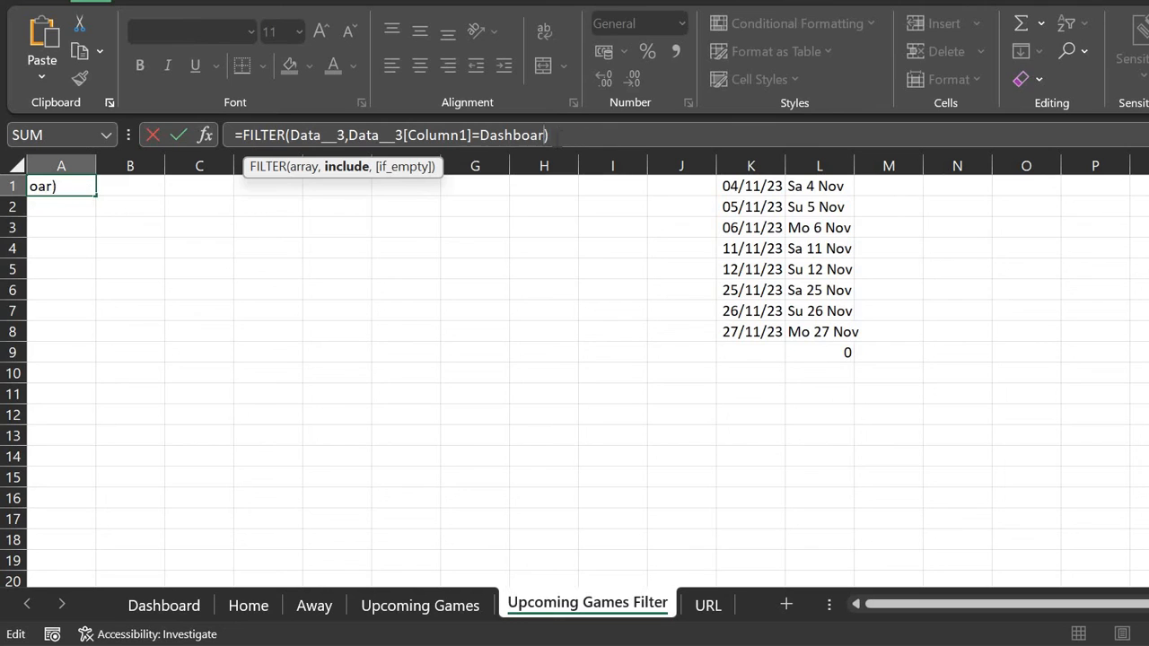
left_click(199, 605)
left_click(728, 252)
key("Return")
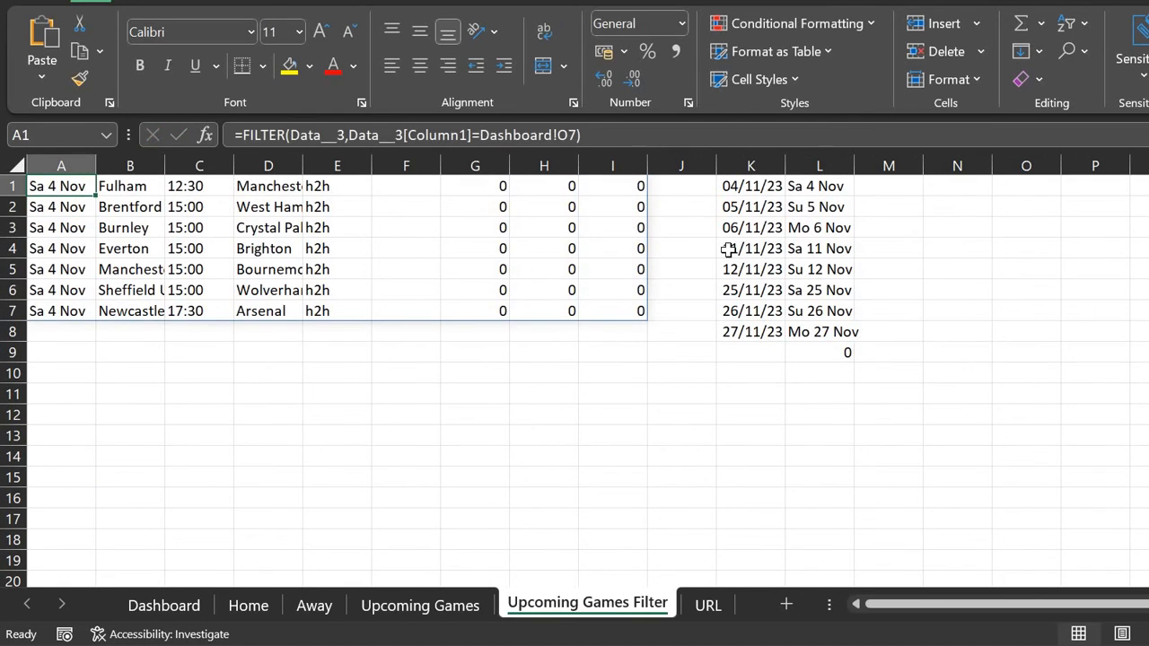
Step: Review the spilled fixture columns, such as Fulham versus Manchester
key("Right")
key("Right")
key("Right")
key("Home")
key("Right")
key("Right")
key("Right")
key("Right")
key("Left")
key("Right")
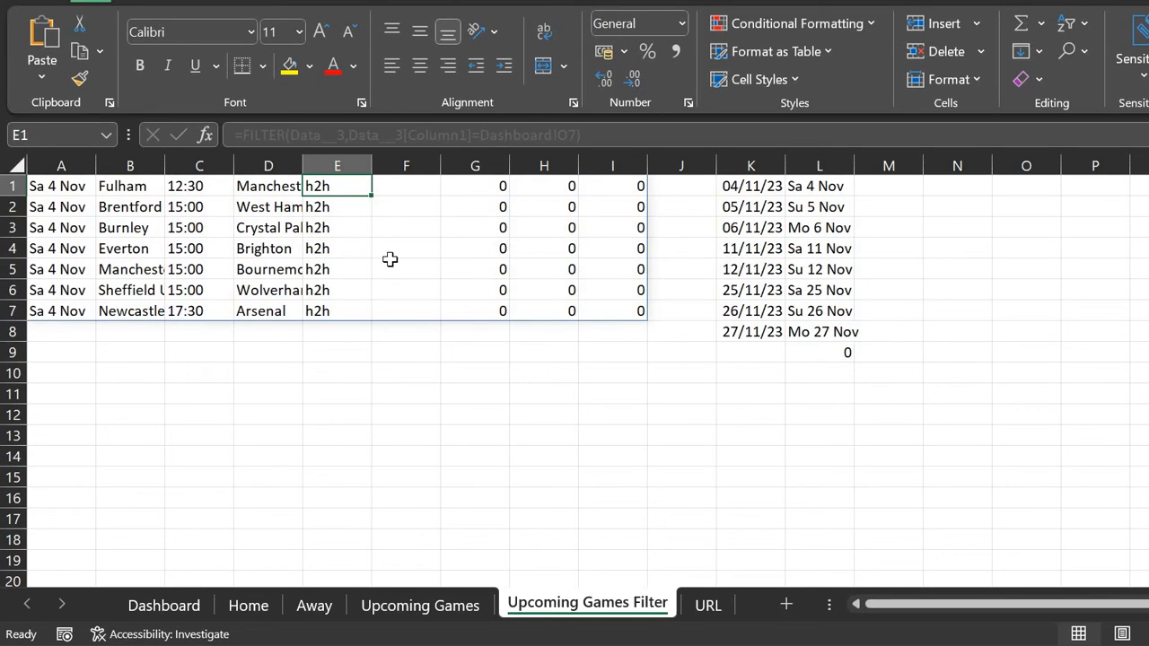
Step: Enter =CONCAT(B1," - ",D1) in J1 to build the match name Fulham - Manchester Utd
left_click(683, 186)
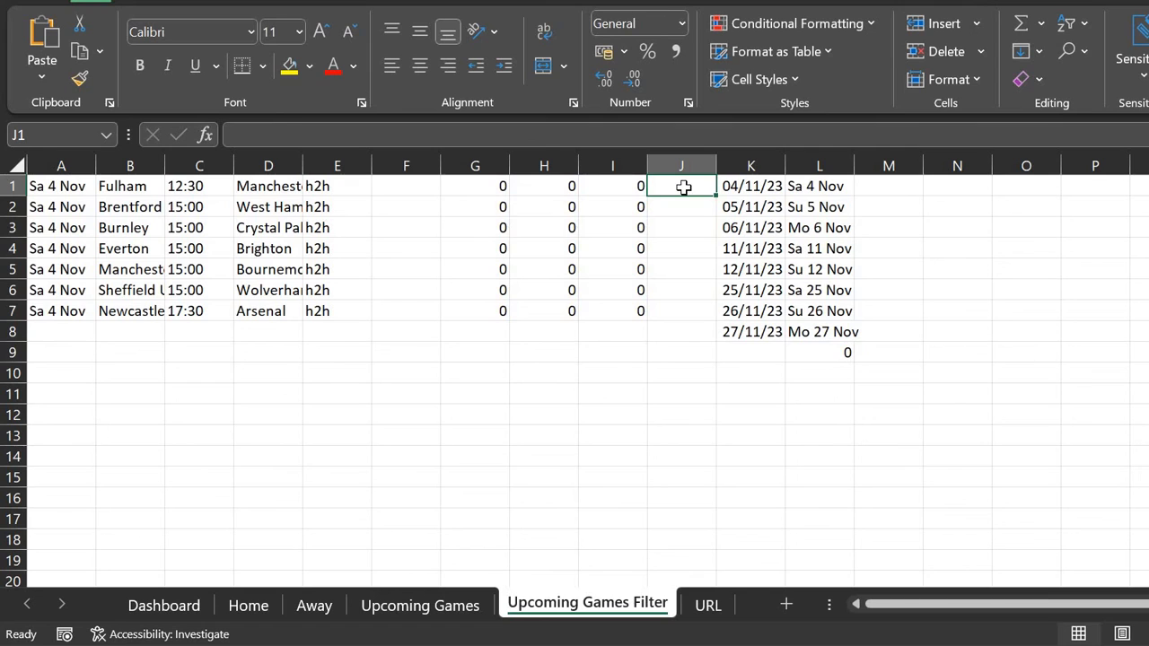
type("=concat(")
key("Left")
key("Left")
key("Left")
key("Left")
key("Left")
key("Left")
key("Left")
key("Left")
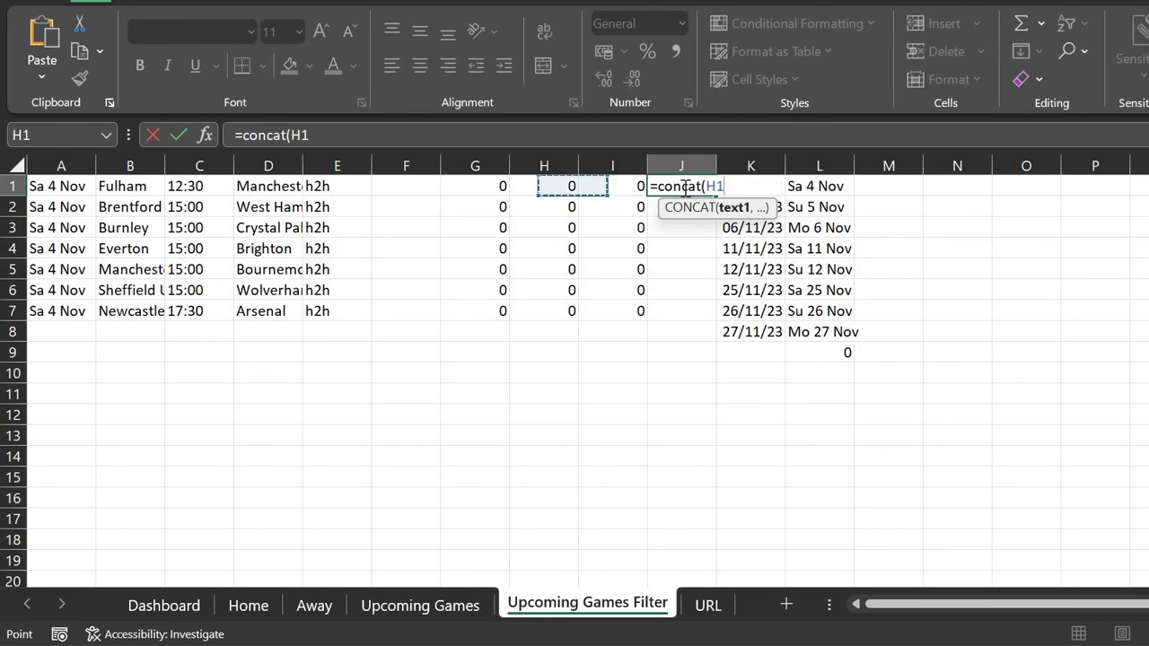
type(",\" -")
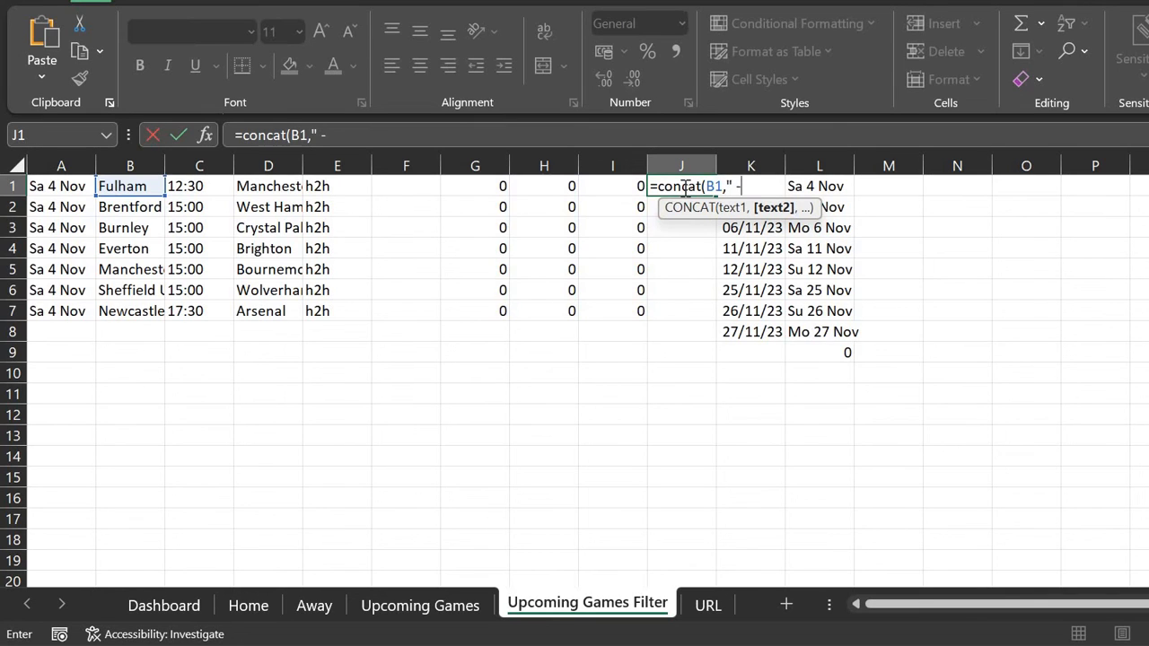
type("\",")
key("Left")
key("Left")
key("Left")
key("Left")
key("Left")
key("Left")
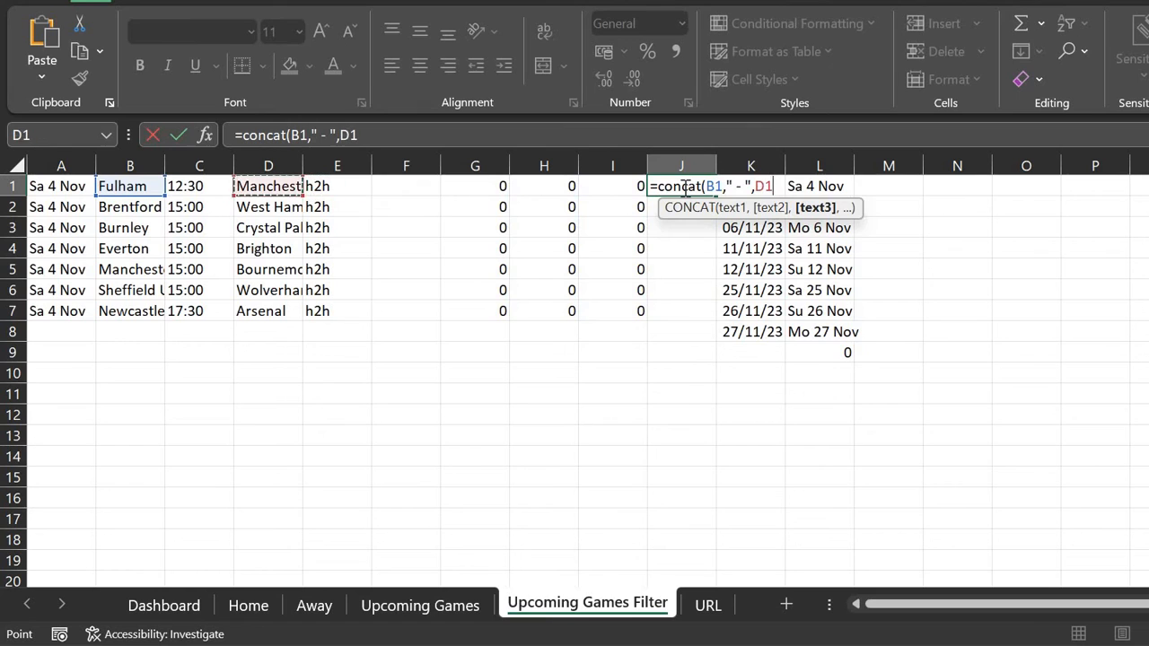
type(")")
key("Return")
Step: AutoFit column J and fill the match-name formula down to row 58
left_click(683, 186)
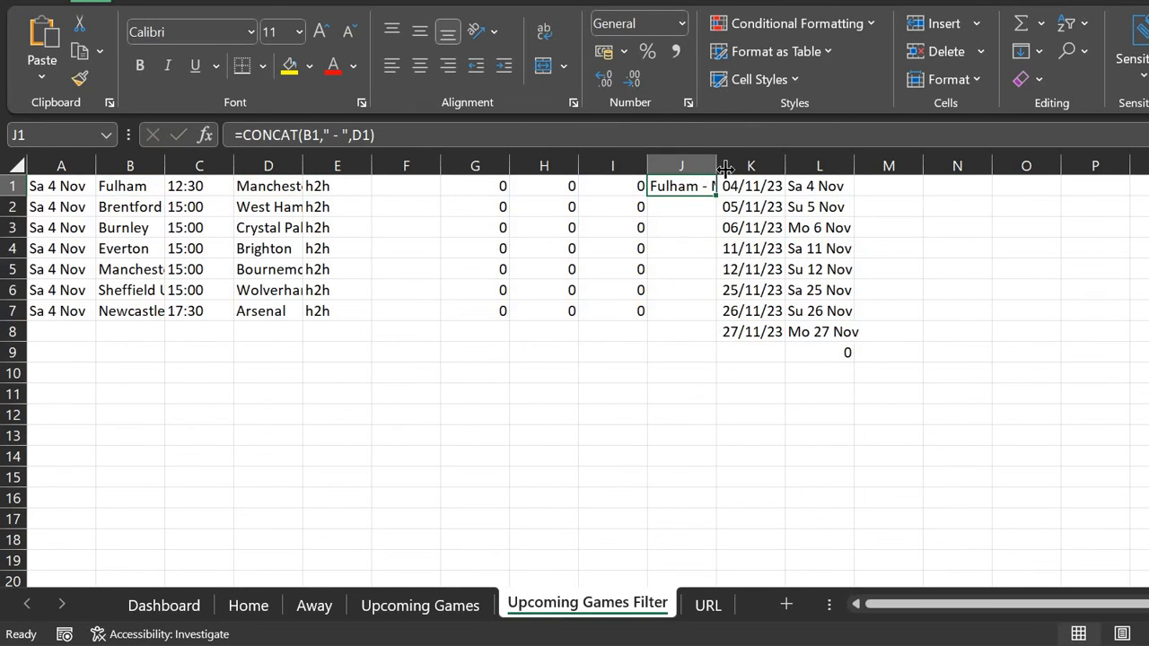
double_click(726, 165)
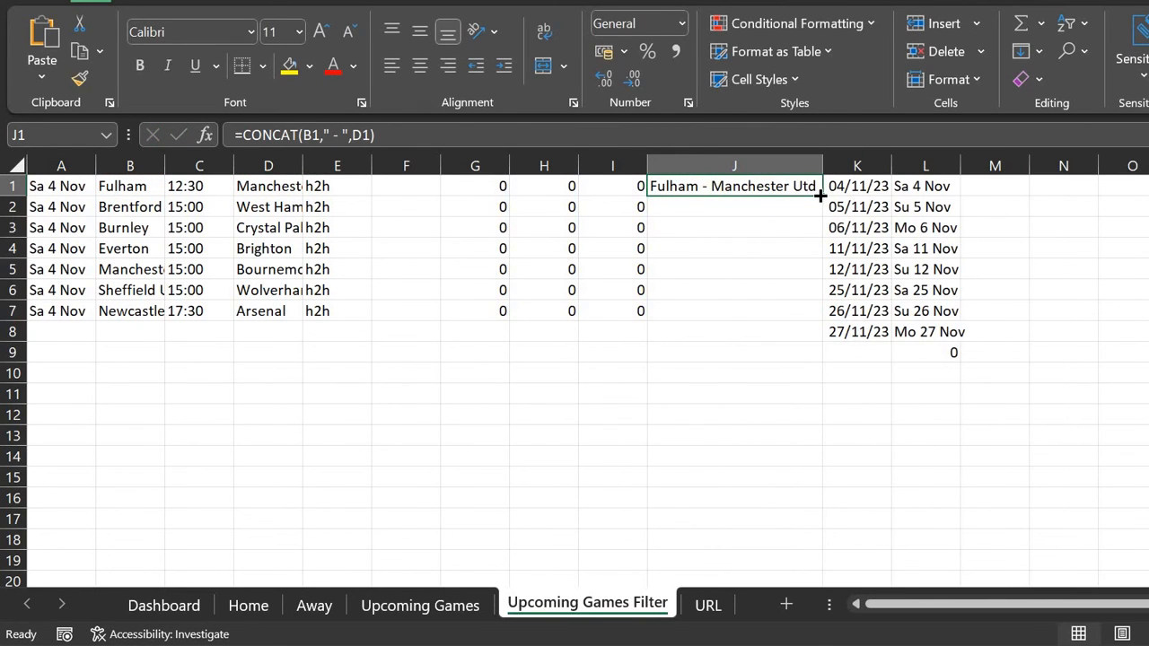
left_click_drag(823, 270, 823, 320)
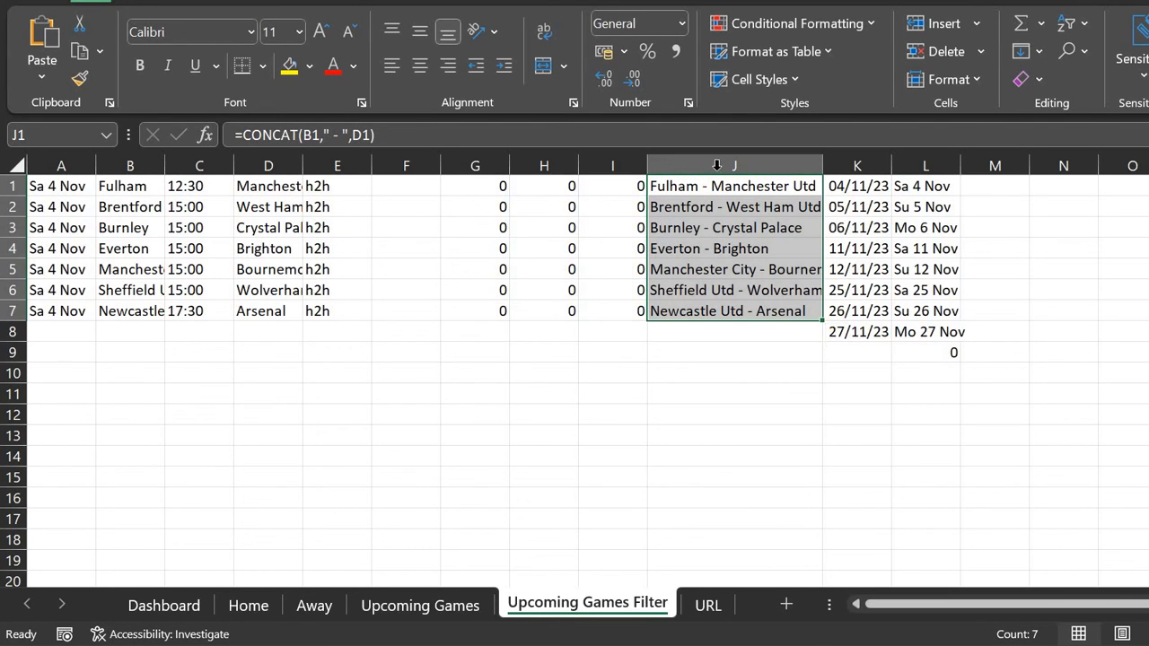
left_click_drag(823, 320, 772, 539)
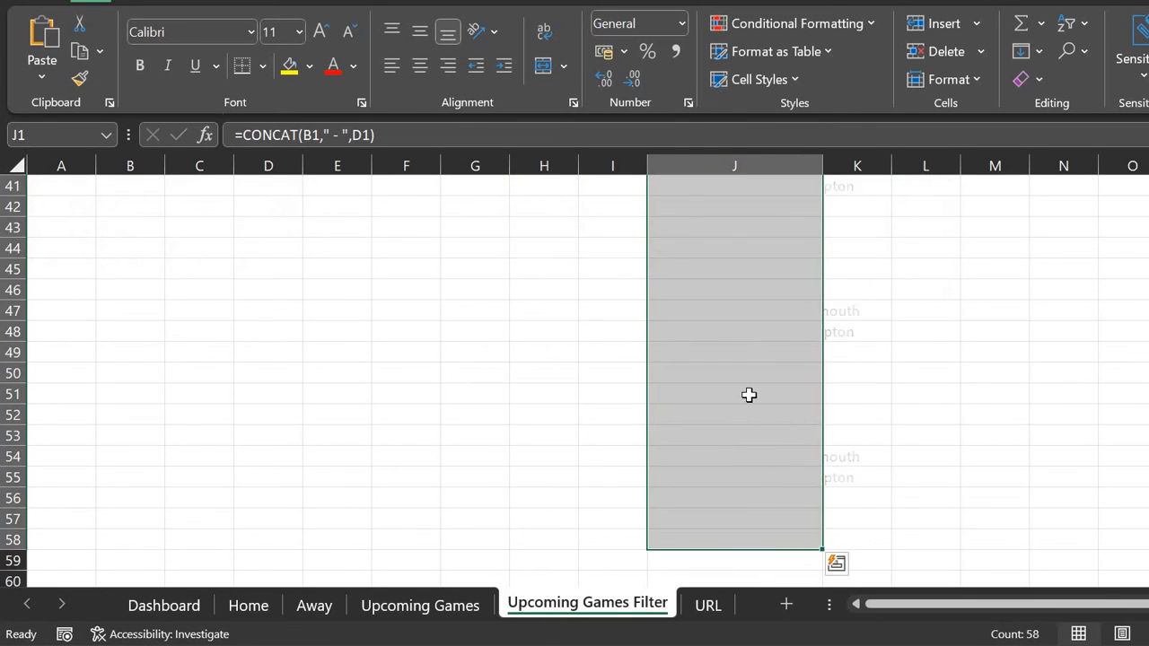
scroll(748, 324, "up", 8)
scroll(749, 324, "up", 5)
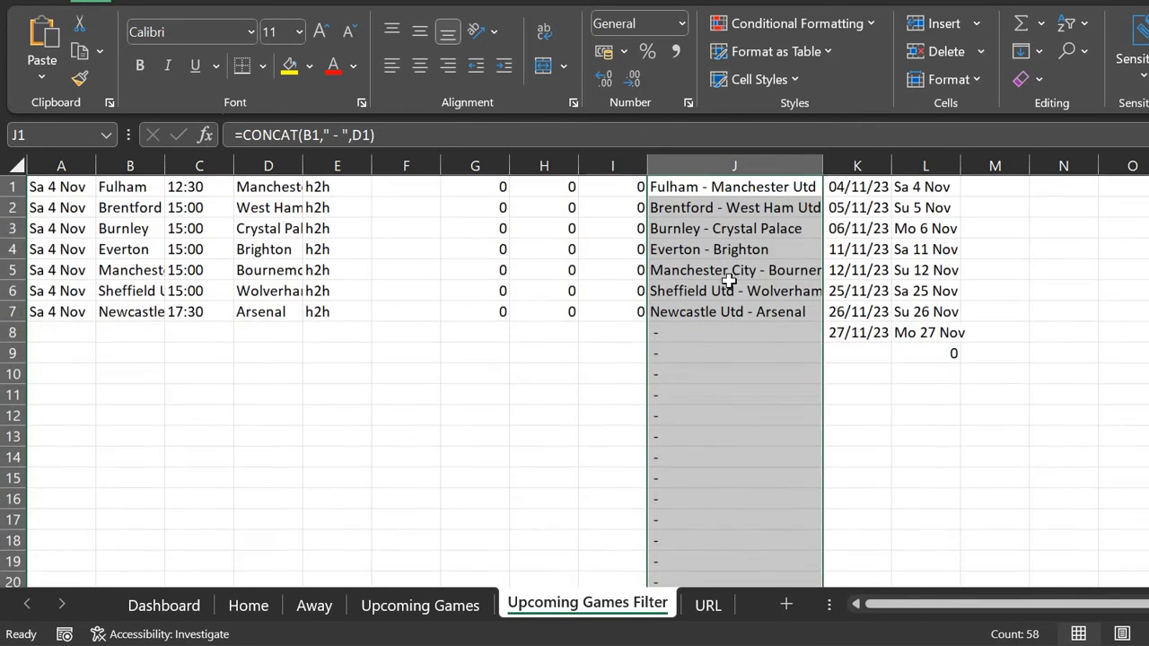
Step: Extend the column K date conversion formulas down to row 58
left_click(873, 290)
key("Up")
key("Up")
key("Up")
key("Up")
key("Up")
key("Right")
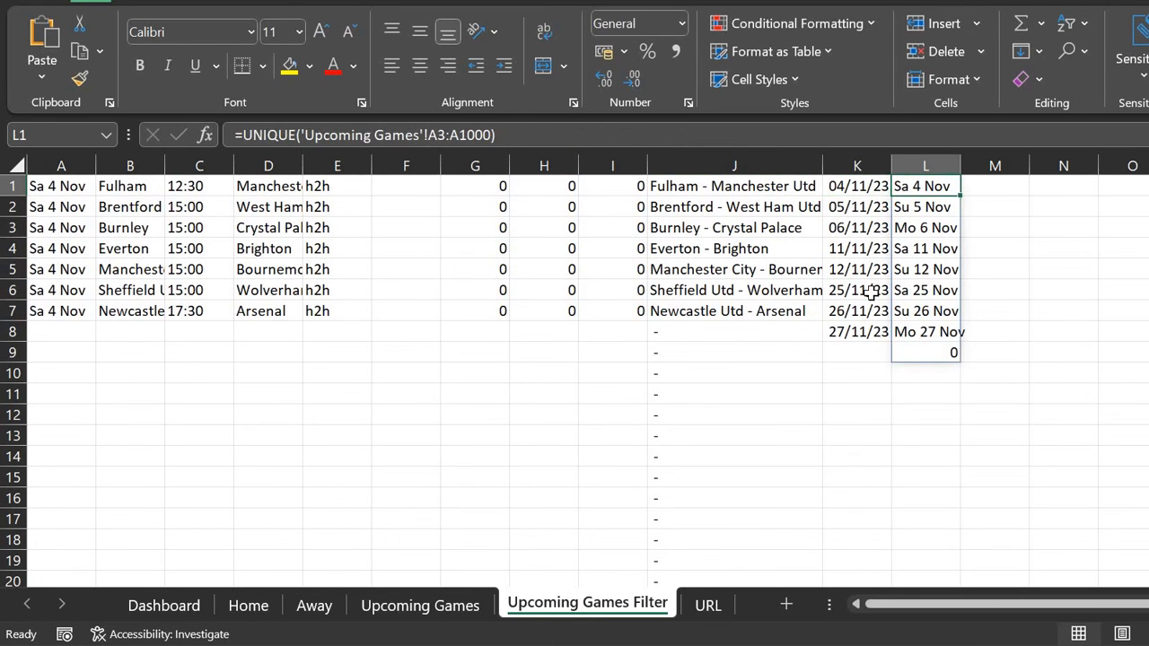
key("Left")
key("Down")
key("Down")
key("Down")
key("Down")
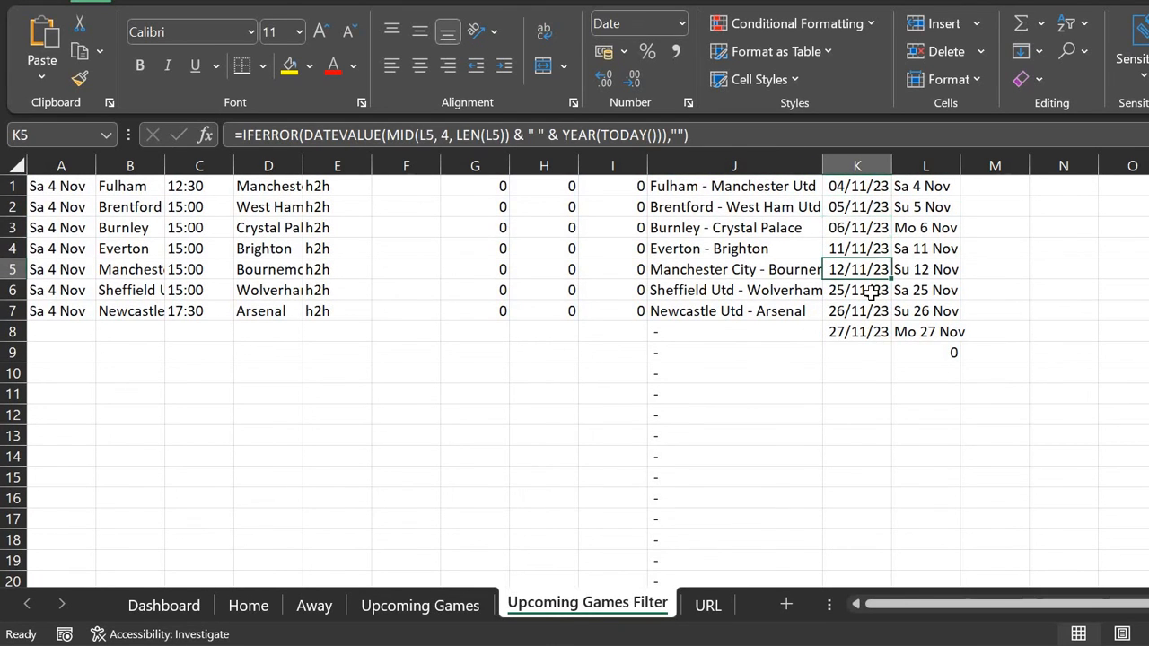
key("Down")
key("Down")
key("Down")
key("Down")
key("Up")
key("Up")
key("ctrl+Up")
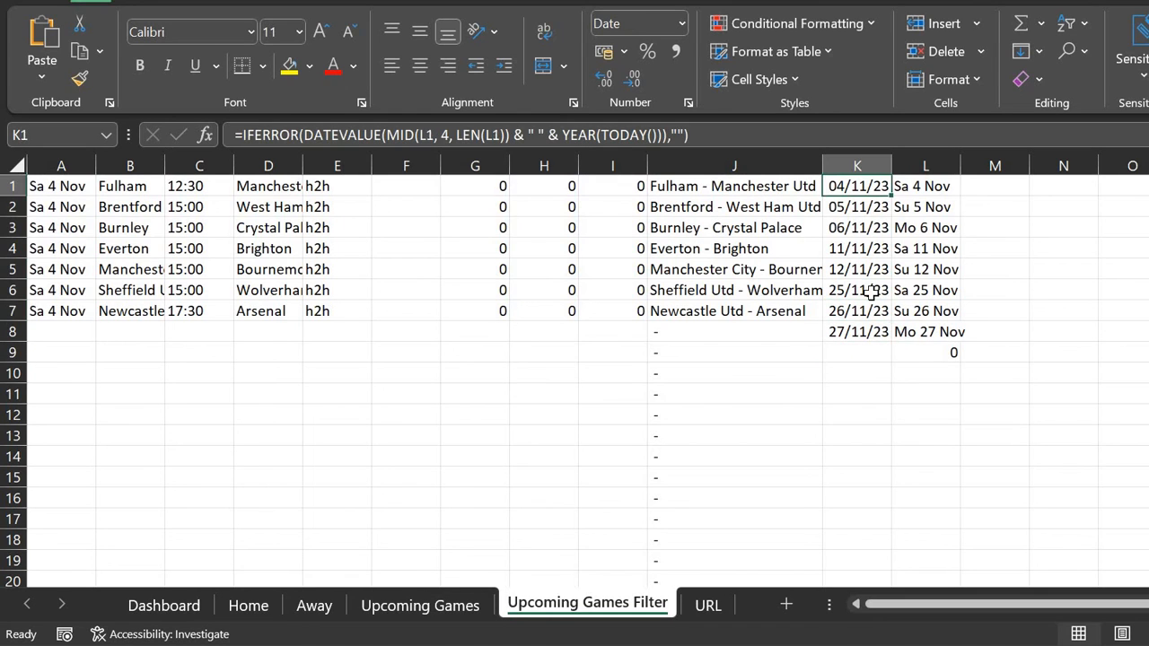
key("Down")
key("Down")
key("Up")
key("Up")
key("shift+Down")
key("shift+Down")
key("shift+Down")
key("shift+Down")
key("shift+Down")
key("shift+Down")
key("shift+Down")
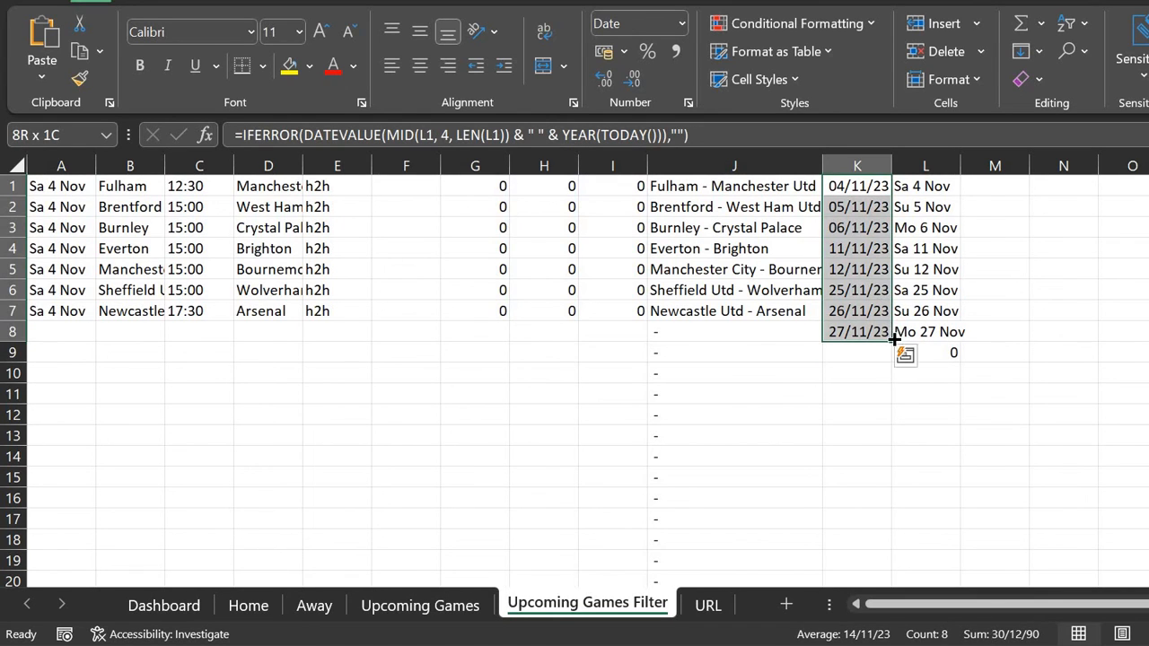
left_click_drag(892, 341, 813, 454)
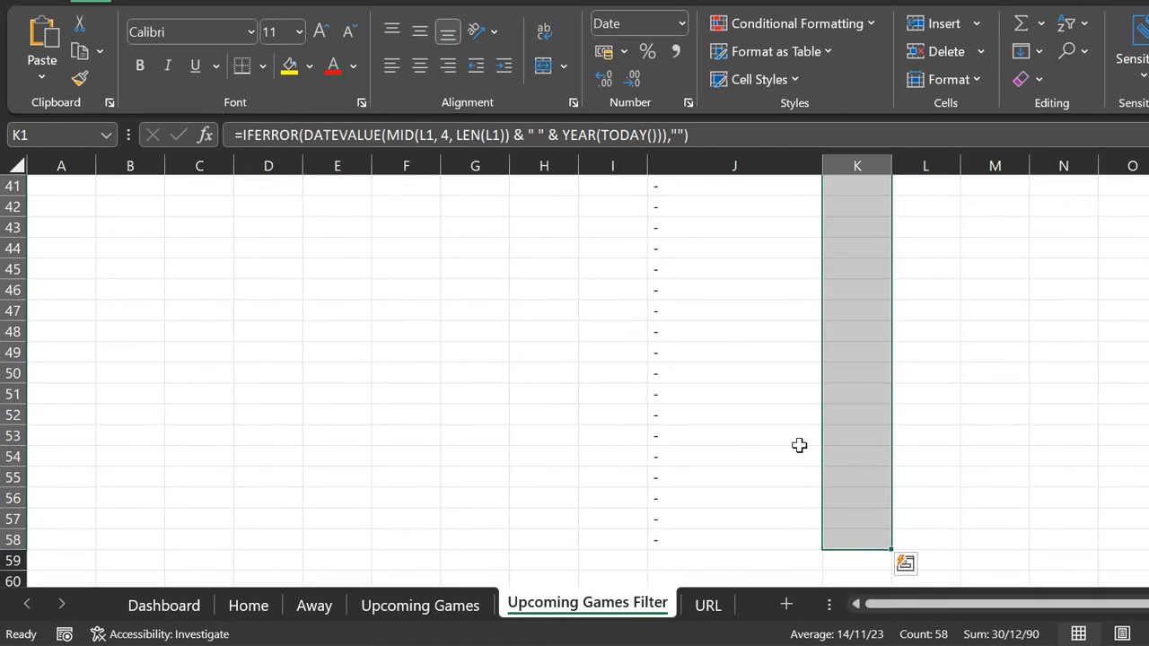
left_click(799, 445)
Step: Return to the top of the sheet and open the Home sheet
key("Up")
key("Up")
key("Up")
key("Up")
key("Up")
key("Up")
key("Up")
key("Up")
key("Up")
key("Up")
key("Up")
key("Up")
key("Up")
key("Up")
key("Up")
key("Up")
key("Up")
key("Up")
key("Up")
key("Up")
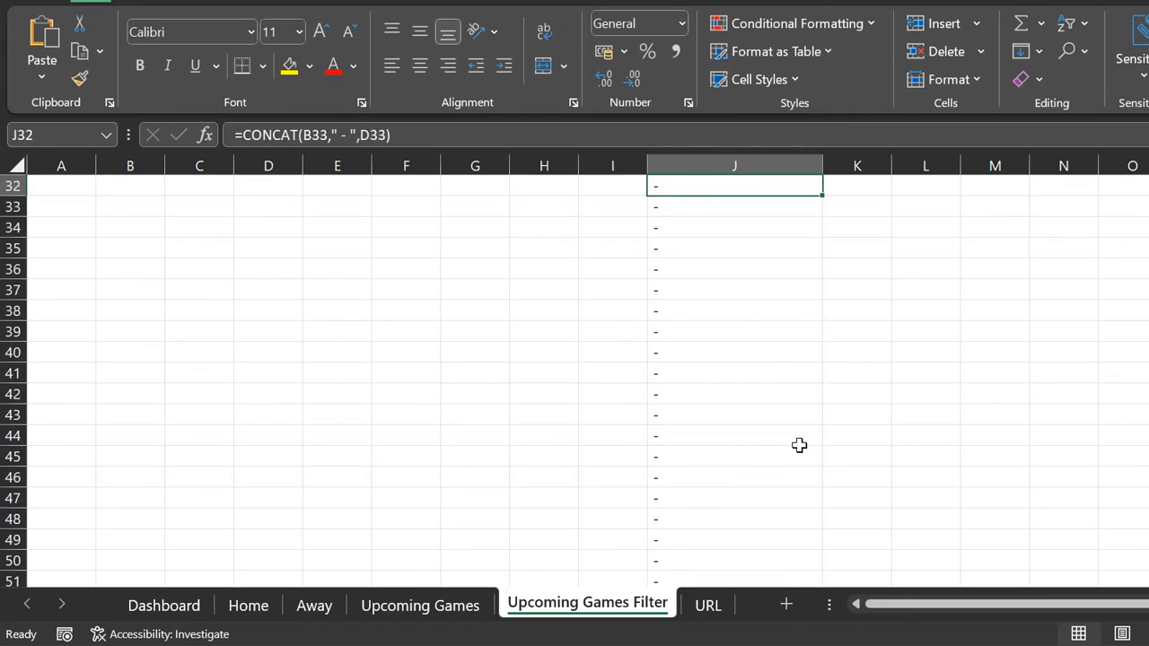
key("Up")
key("Up")
key("Up")
key("Up")
key("Up")
key("Up")
key("Up")
key("Up")
key("Up")
key("Up")
key("Up")
key("Up")
key("Up")
key("Up")
key("Up")
key("Up")
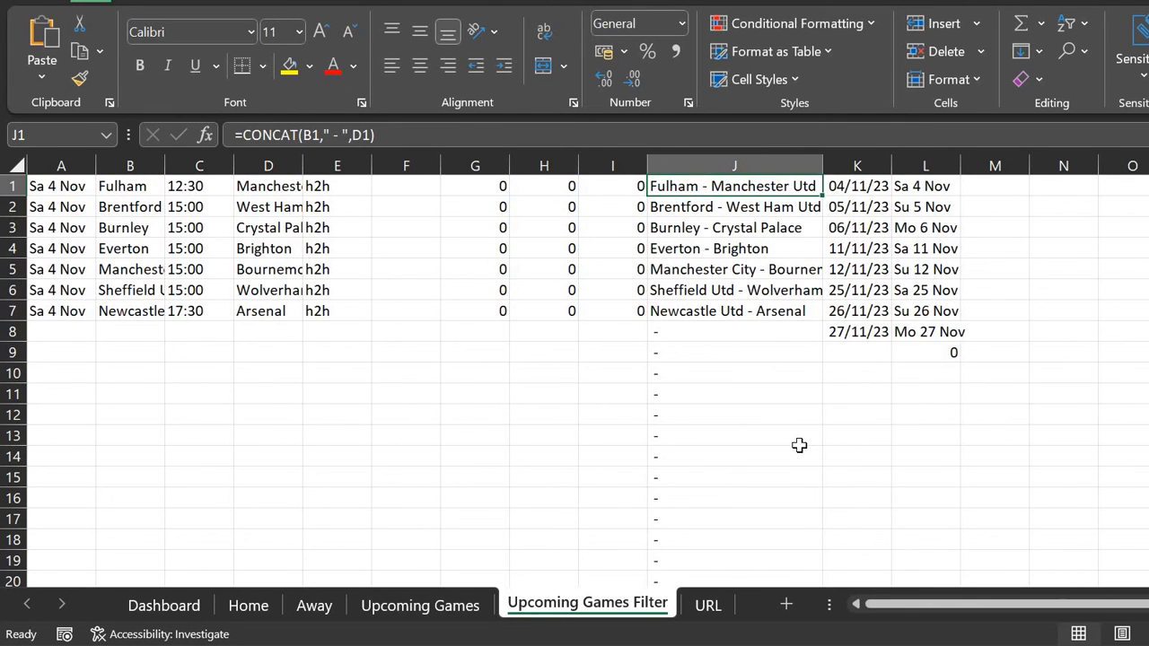
left_click(251, 610)
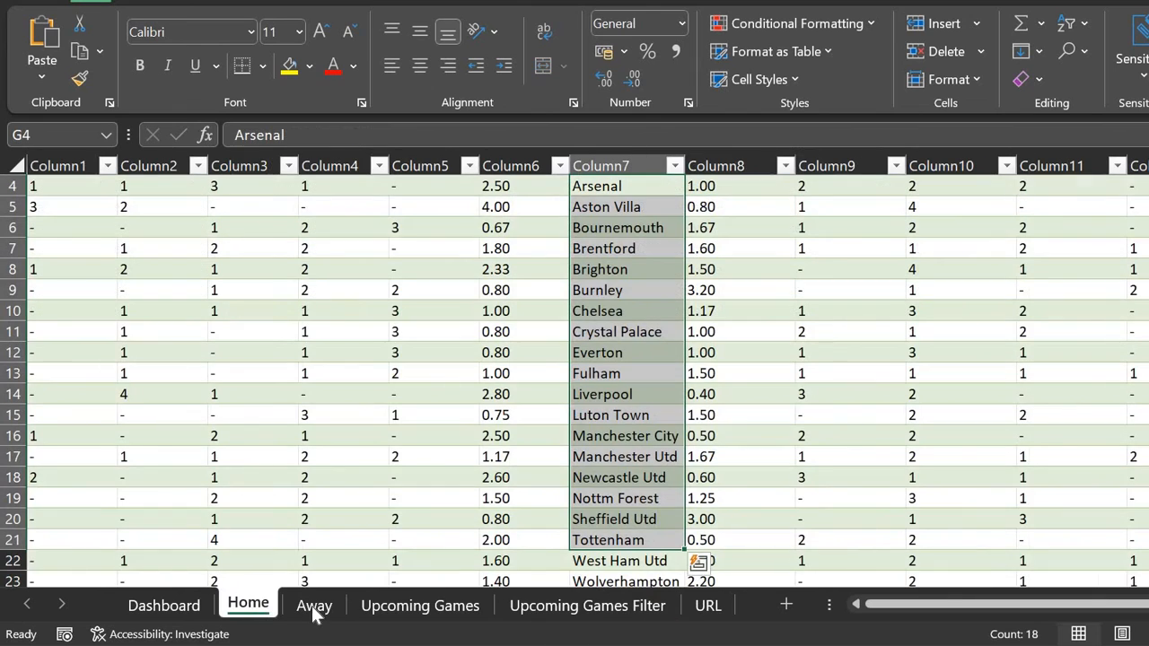
Step: Clear the data validation team lists from Dashboard cells A1 (Arsenal) and B1 (Chelsea)
left_click(184, 608)
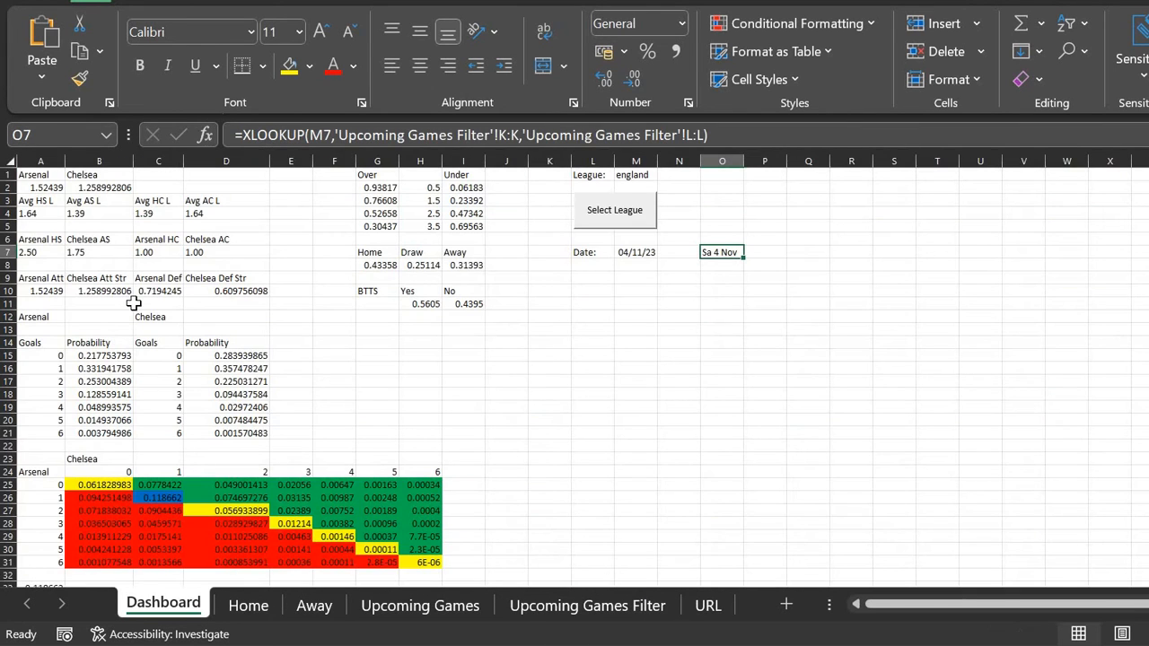
left_click(47, 179)
key("Right")
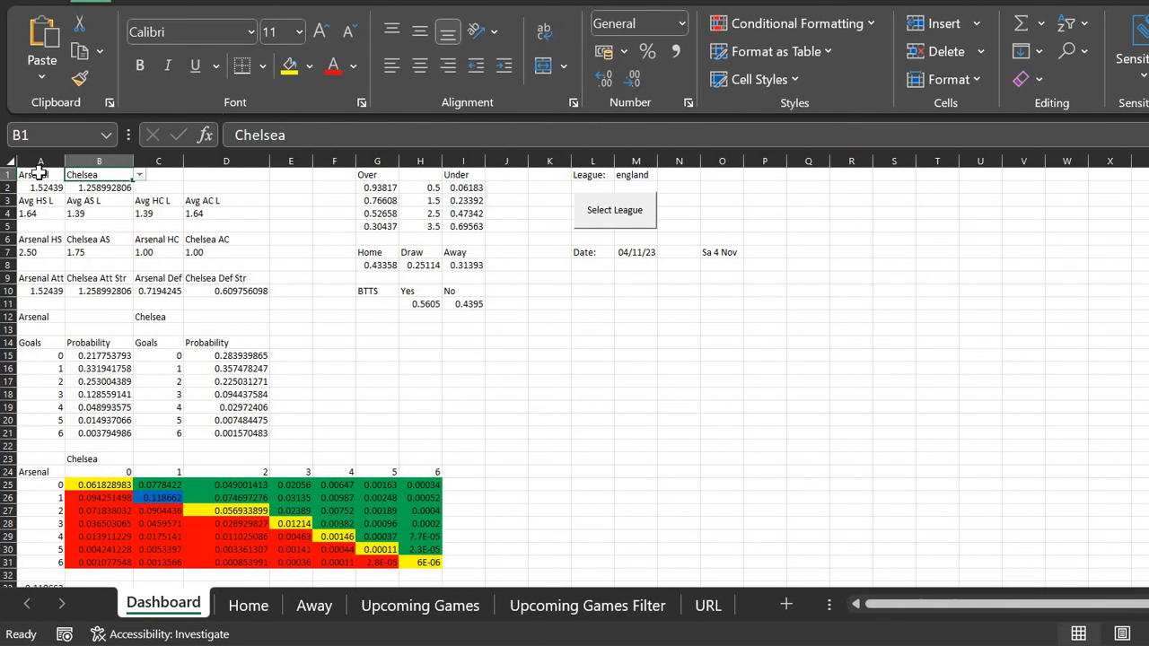
key("Left")
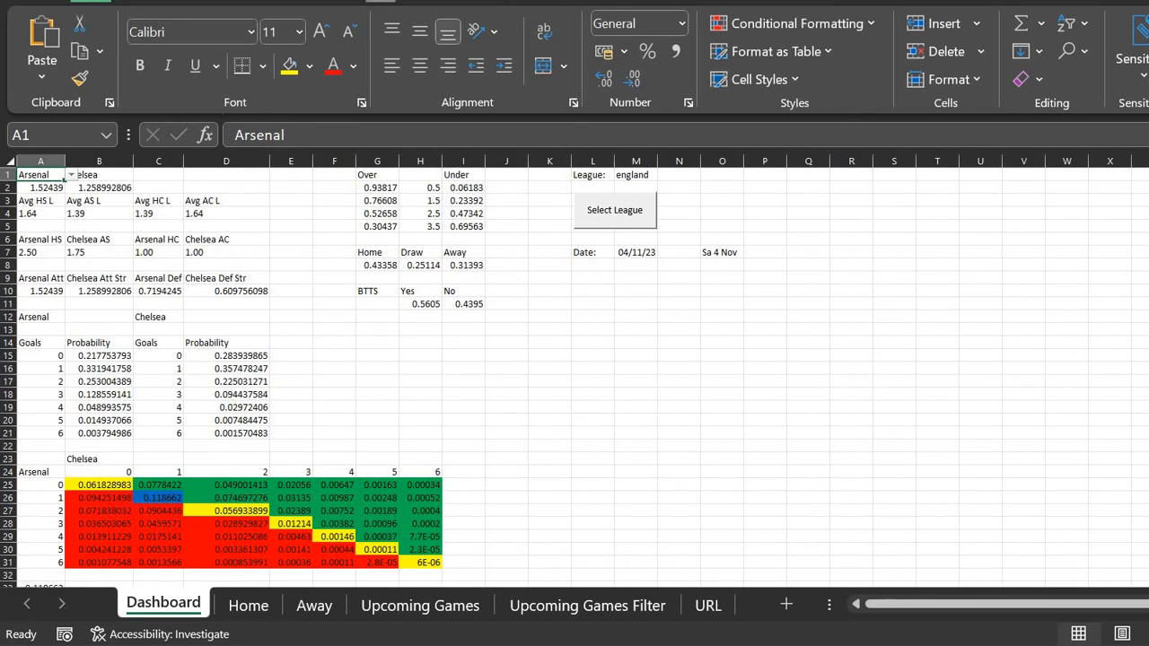
left_click(381, 1)
left_click(798, 81)
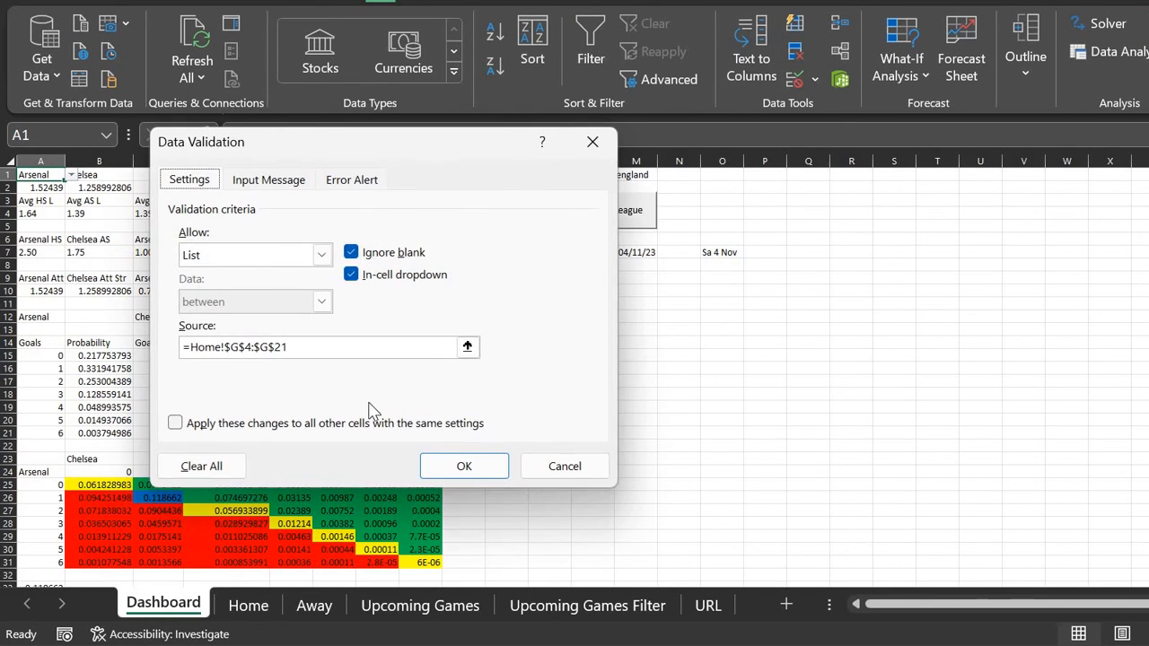
left_click(212, 472)
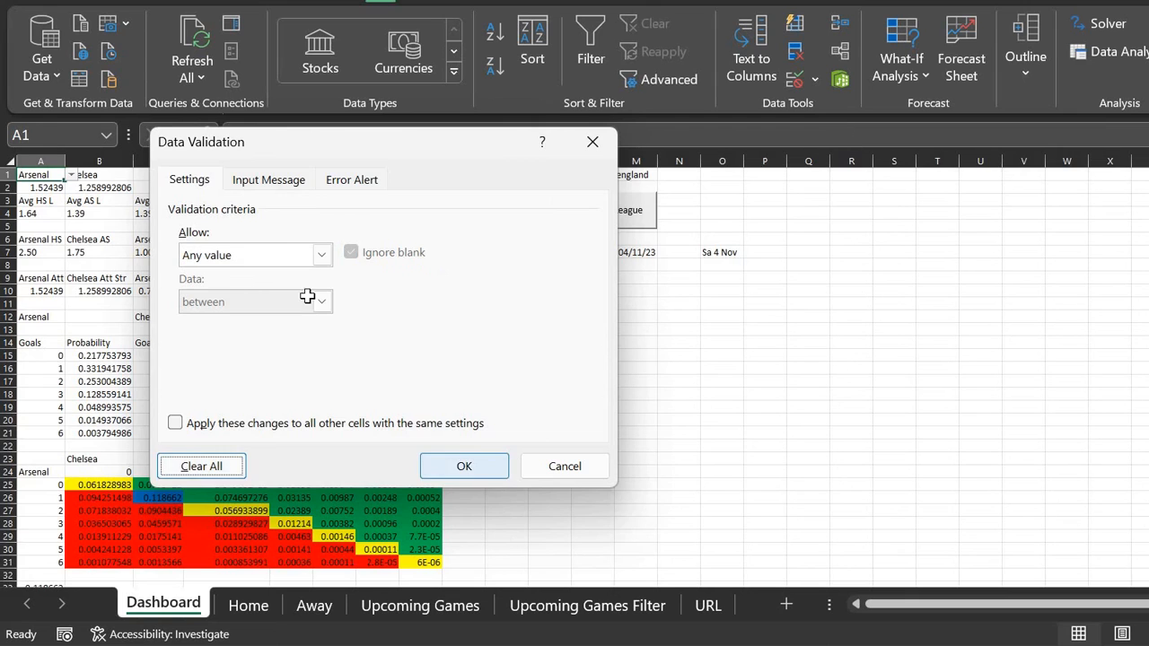
left_click(488, 475)
key("Right")
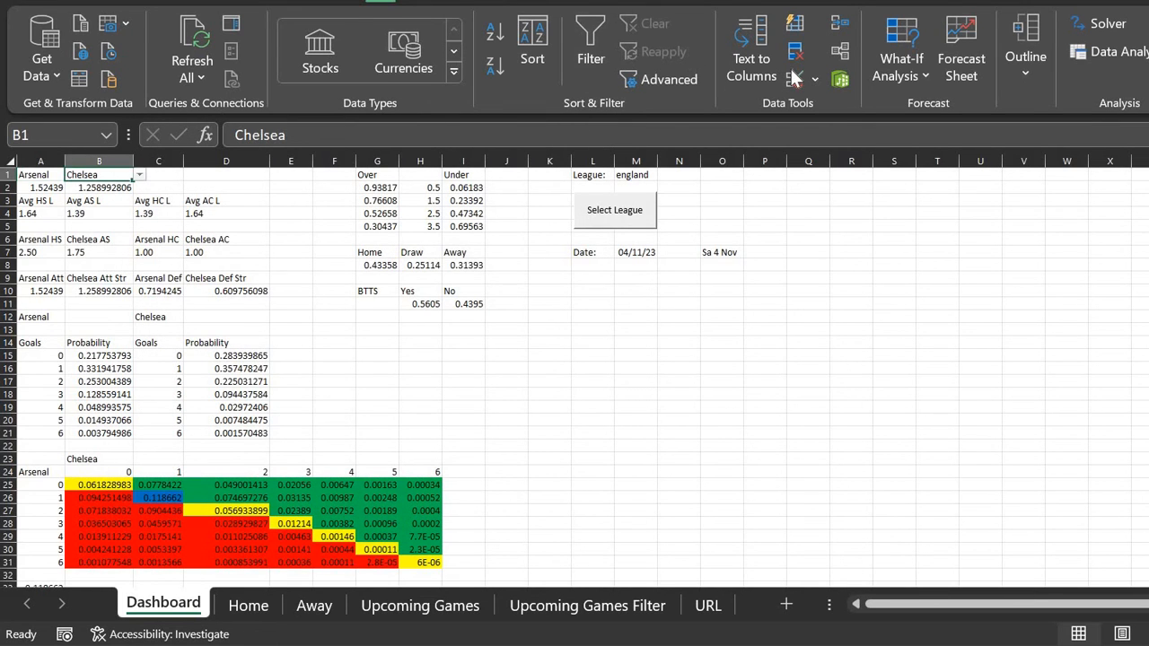
left_click(236, 465)
left_click(466, 468)
Step: Add a 'Select Game:' label in L9 and widen column L to fit it
left_click(598, 286)
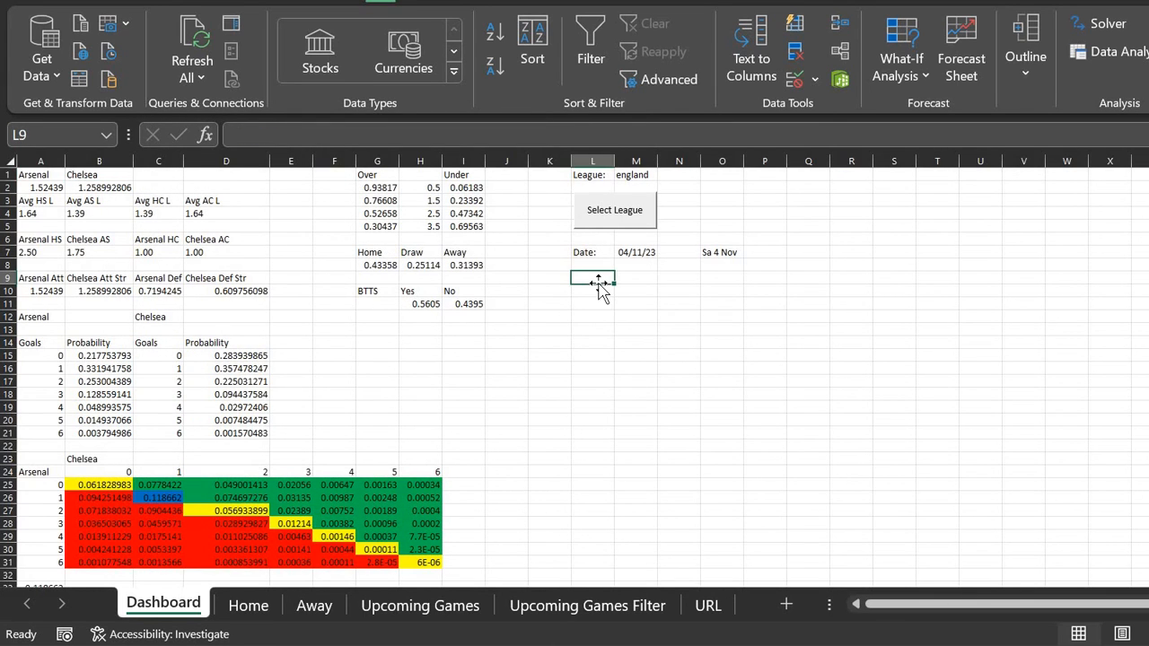
type("Selec")
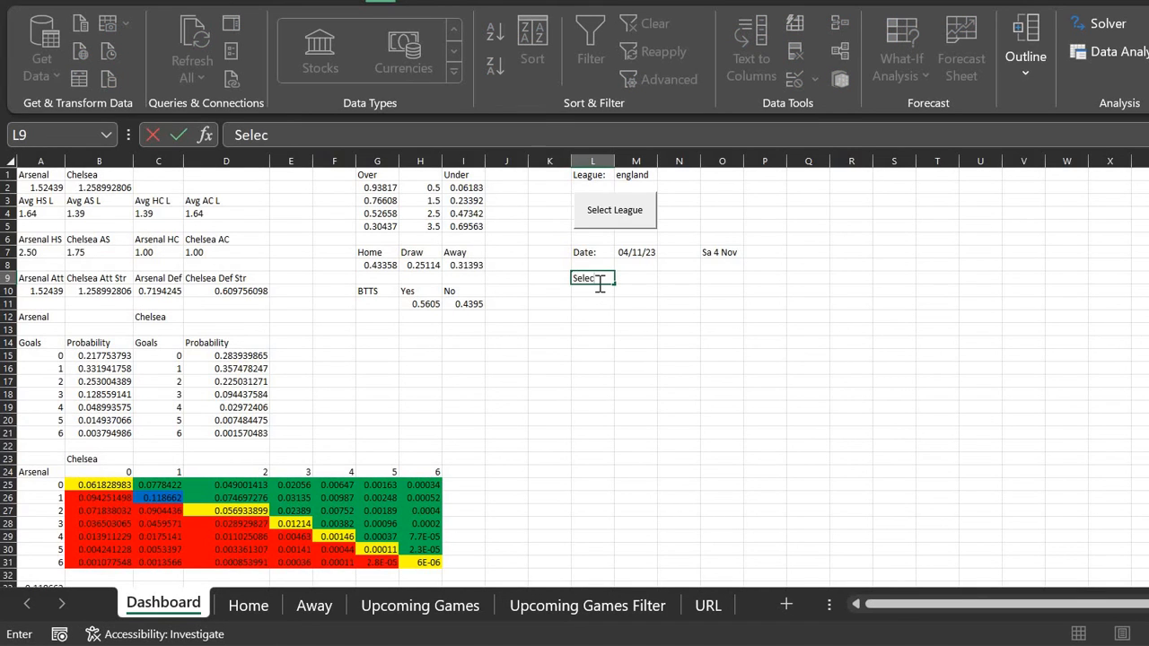
type("t Game:")
key("Return")
key("Up")
key("Right")
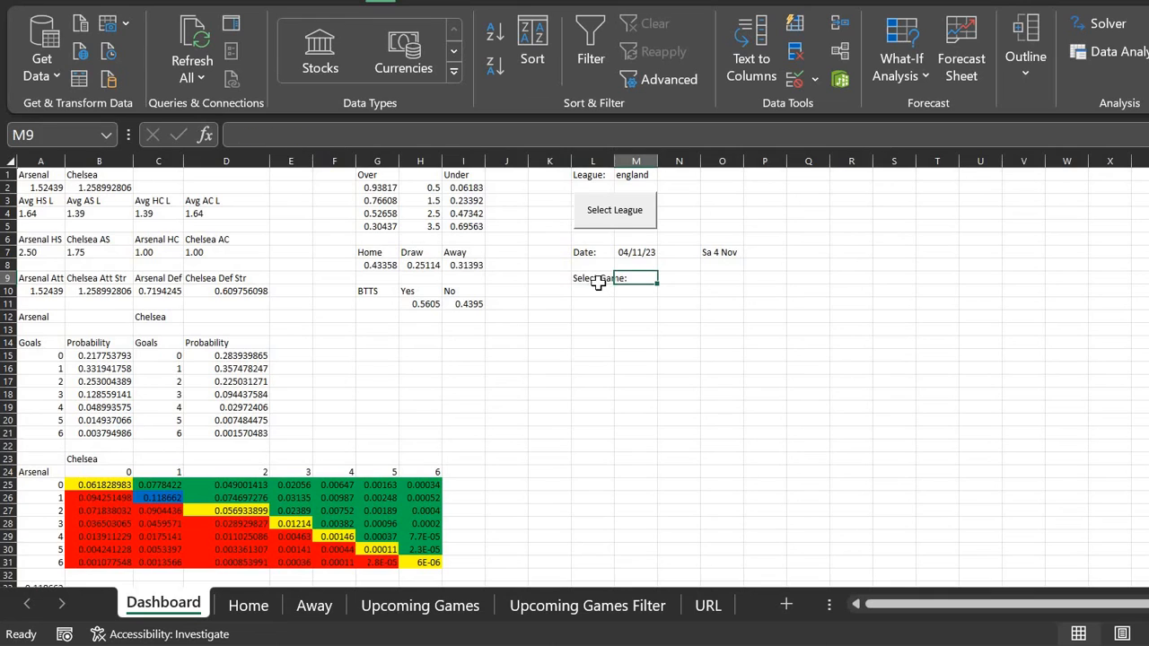
double_click(615, 157)
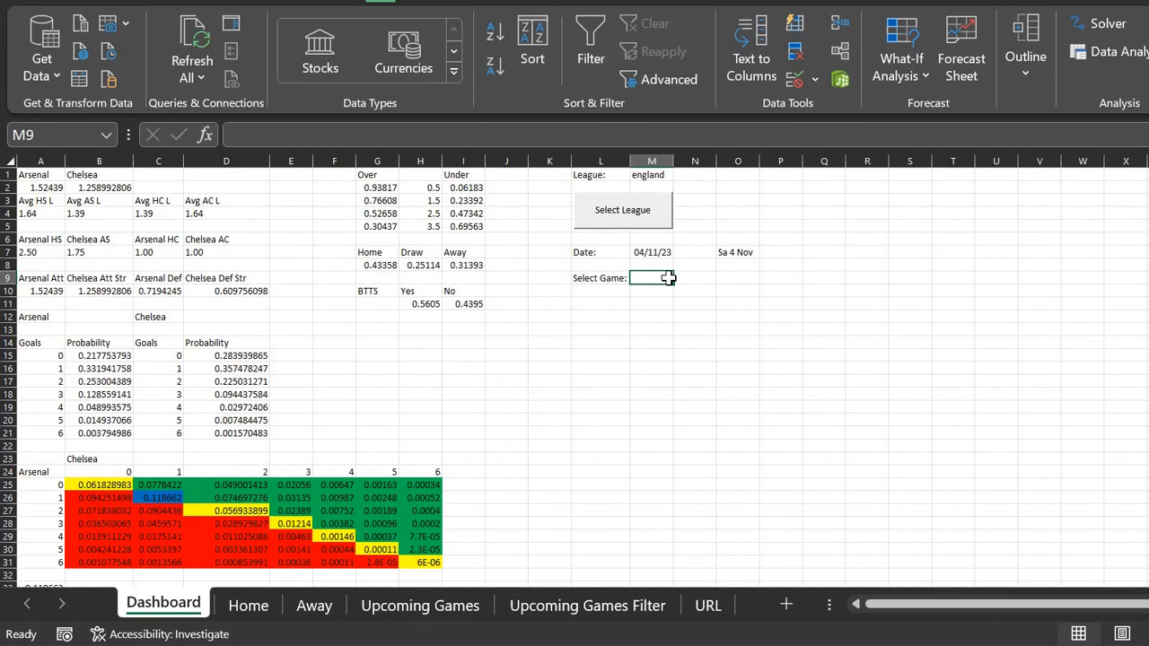
Step: Give M9 a list validation sourced from column J of 'Upcoming Games Filter'
left_click(795, 80)
left_click(322, 255)
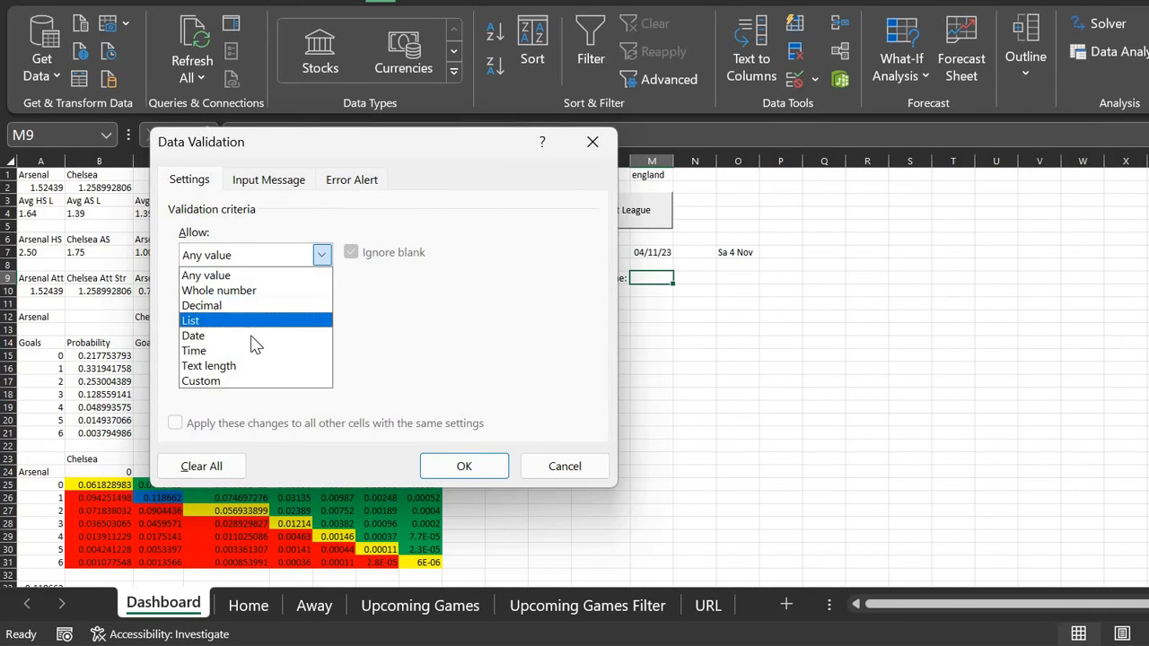
left_click(258, 324)
left_click(467, 347)
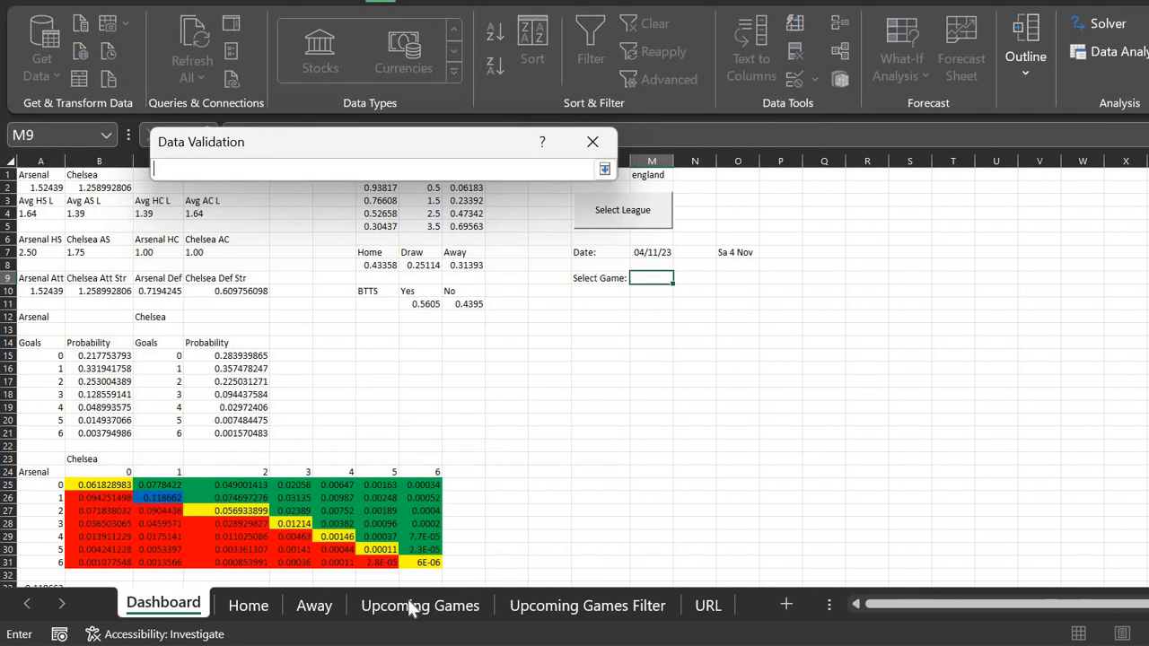
left_click(587, 604)
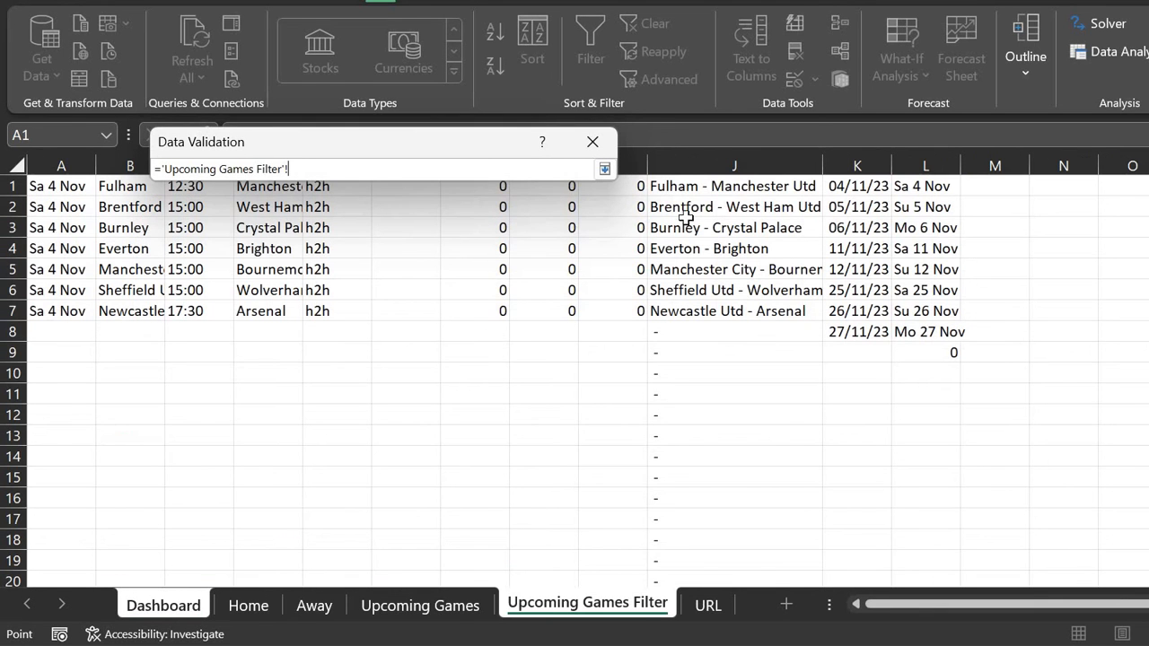
left_click(737, 168)
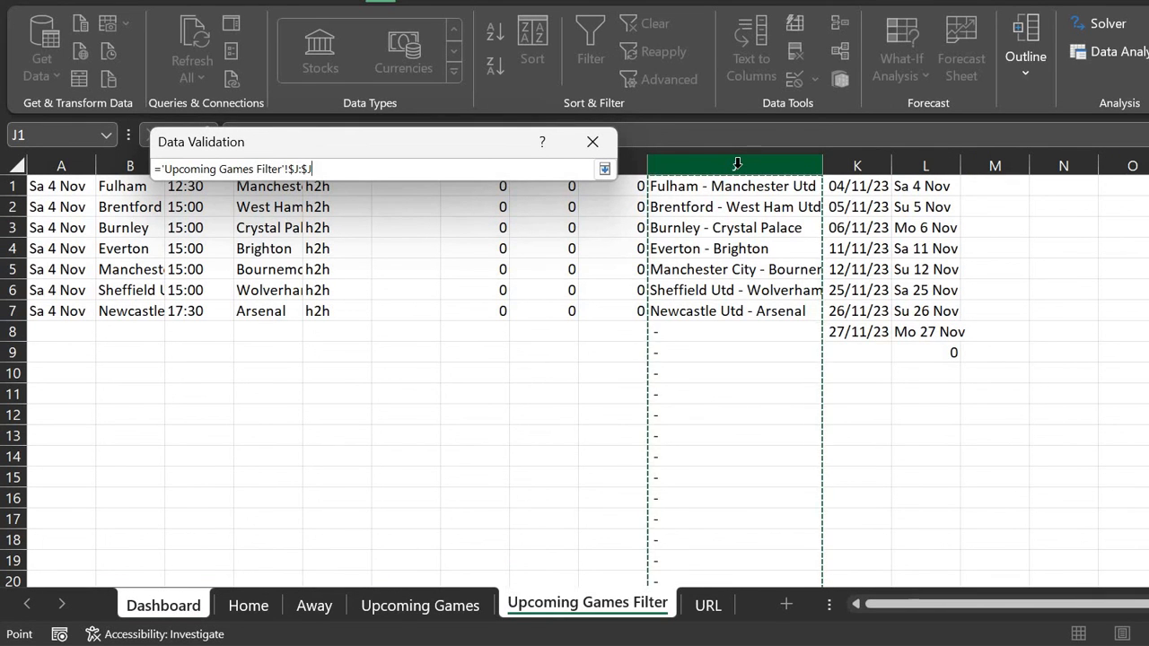
key("Return")
key("Return")
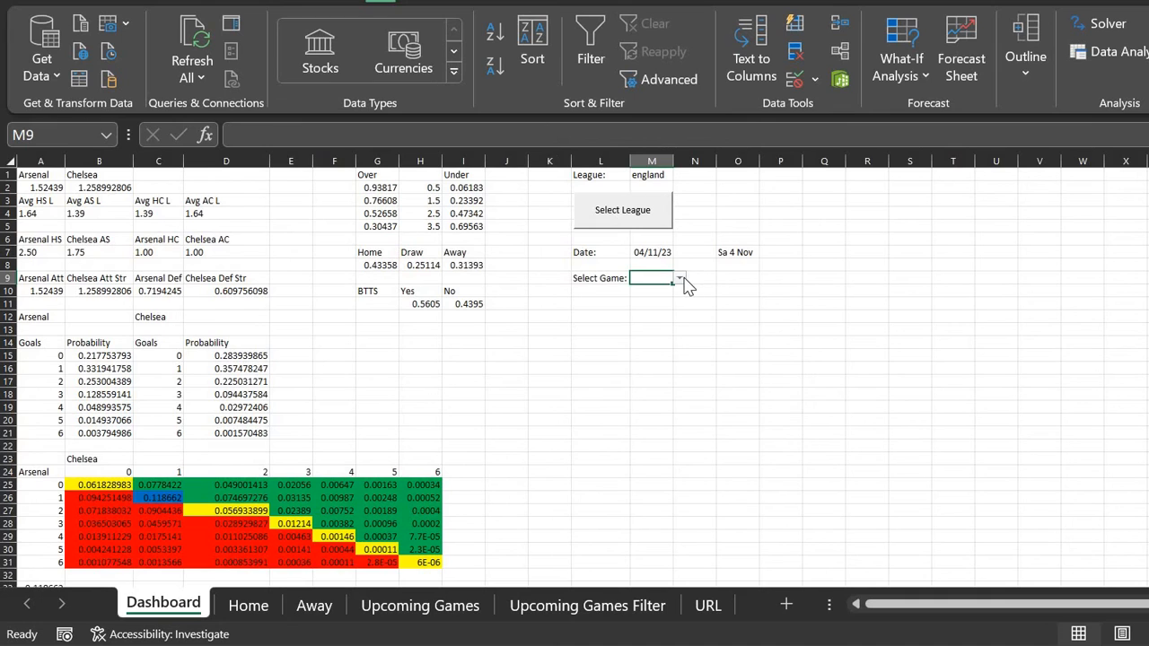
Step: Choose Fulham - Manchester Utd from the M9 game dropdown
left_click(679, 280)
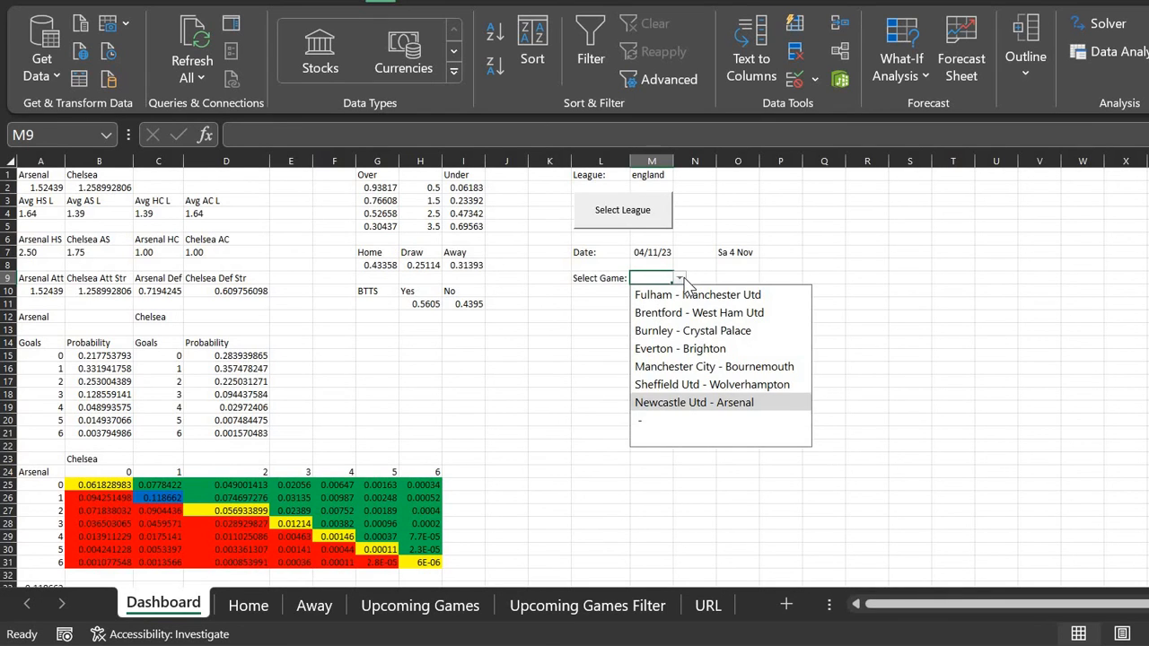
key("Down")
key("Down")
key("Down")
key("Down")
key("Down")
key("Down")
key("Down")
key("Down")
key("Up")
key("Up")
key("Up")
key("Up")
key("Up")
key("Up")
key("Up")
key("Up")
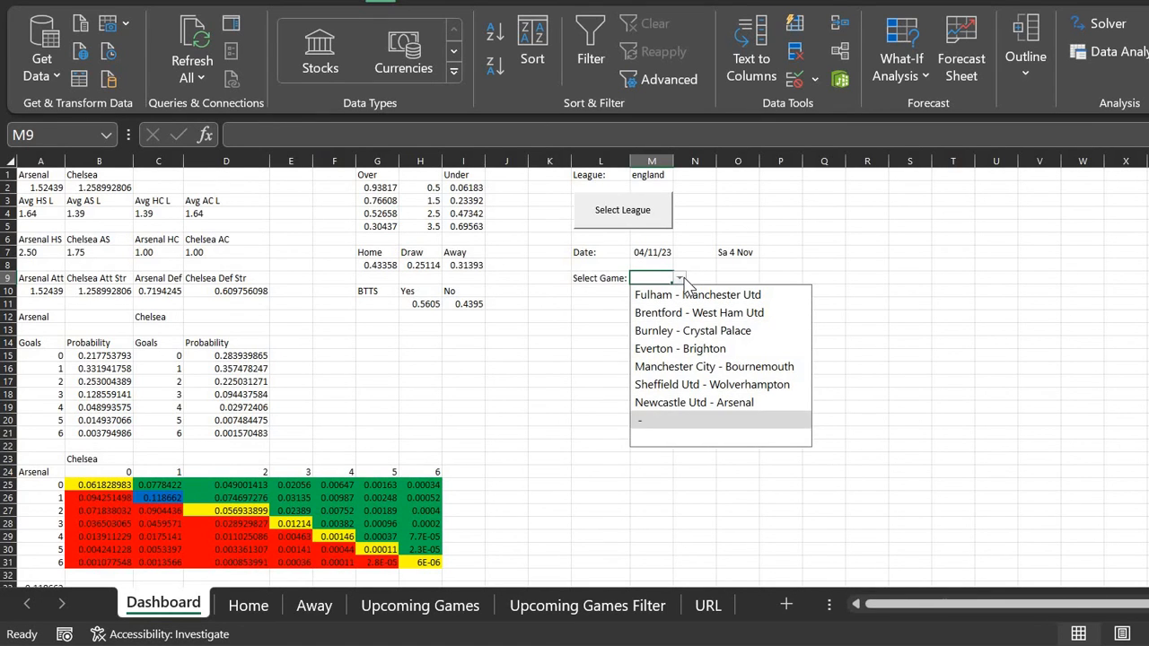
key("Return")
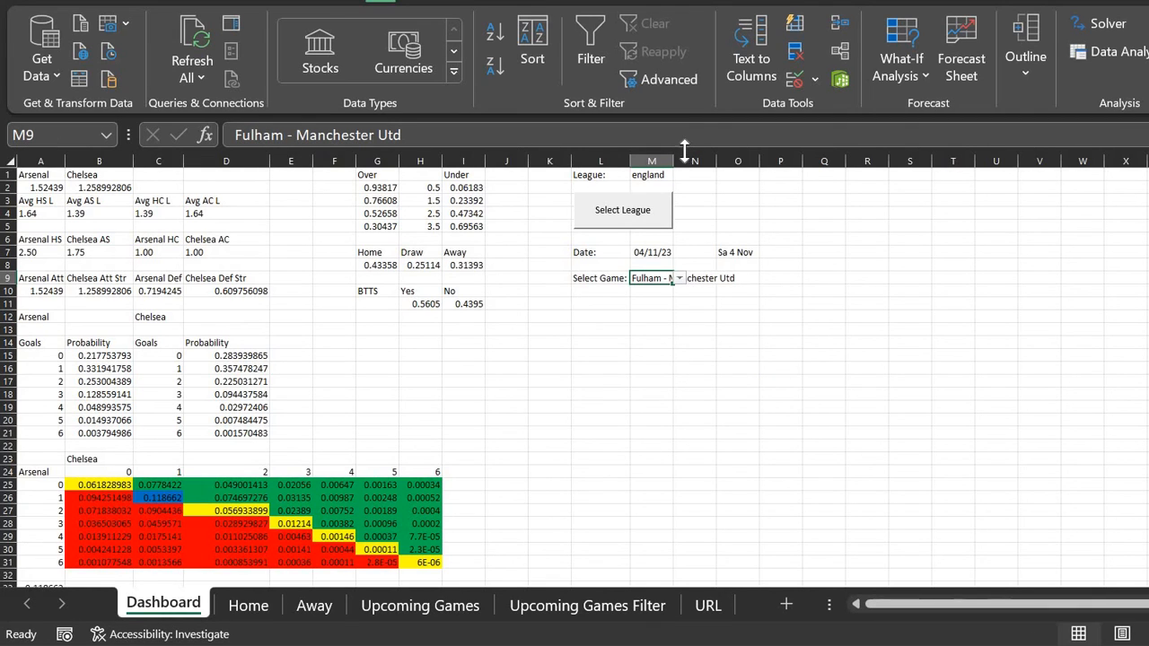
left_click(54, 179)
Step: Replace the fixed team names in A1 and B1 with =TEXTSPLIT(M9," - ") in A1
key("Delete")
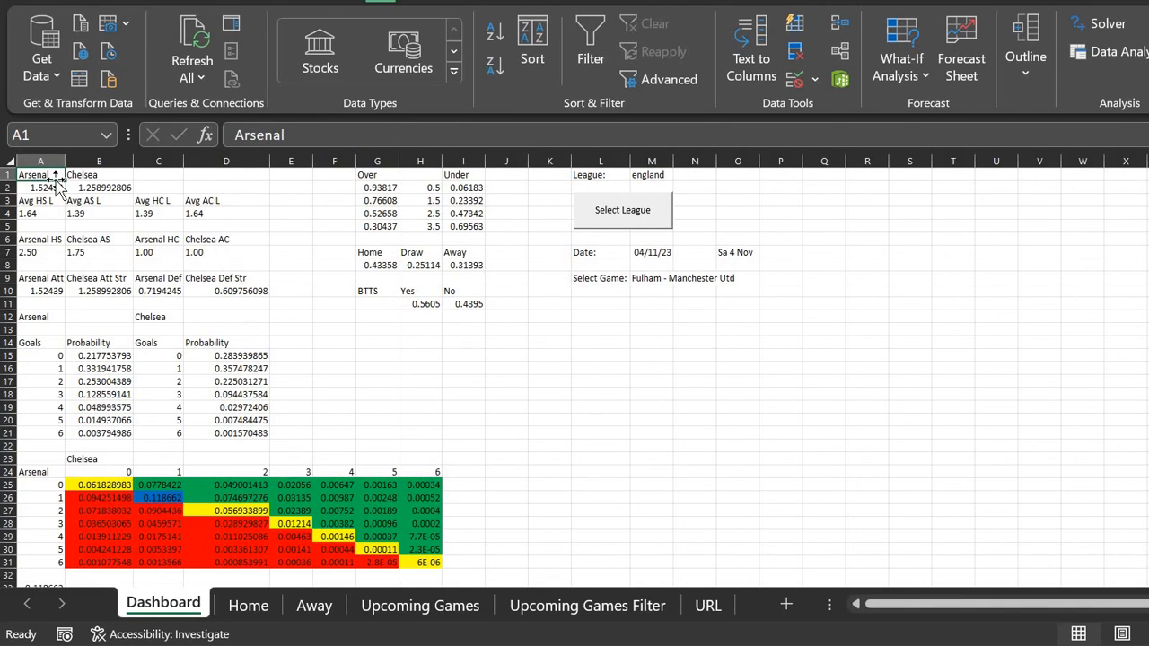
key("Right")
key("Delete")
key("Left")
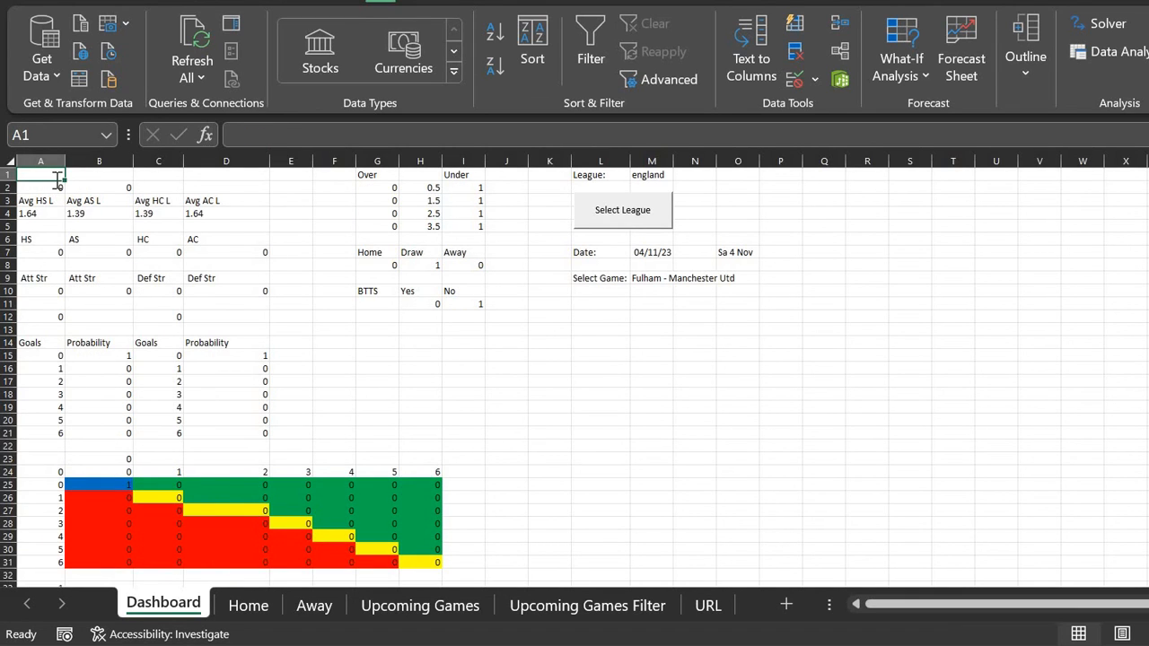
type("[")
type("=textsplit")
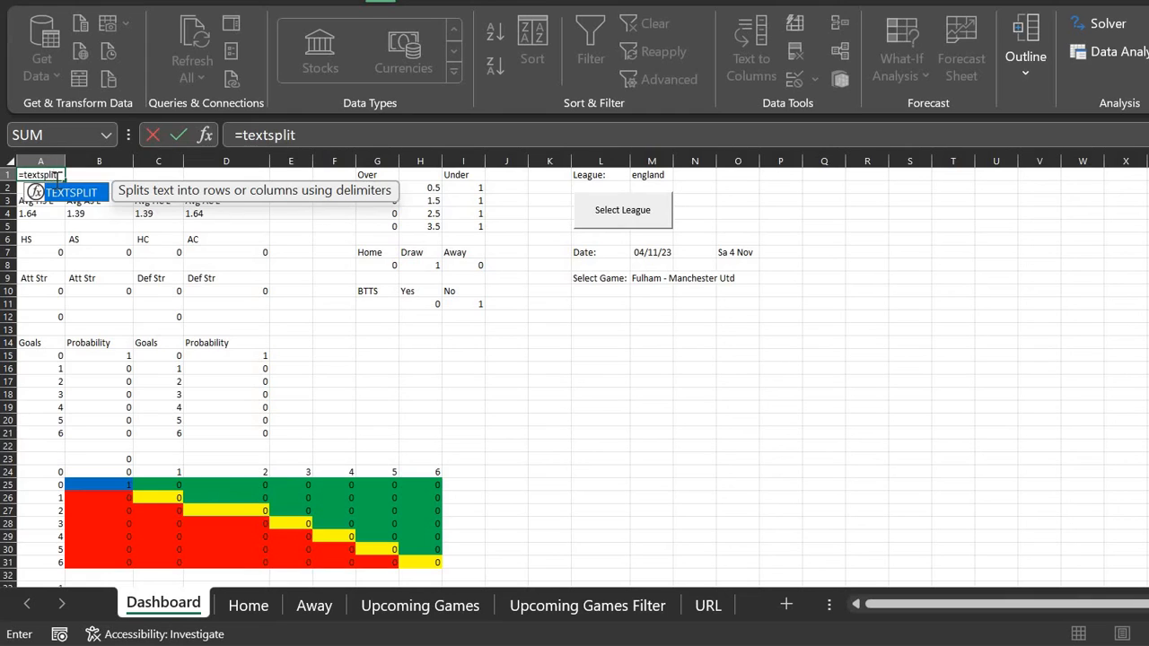
type("(")
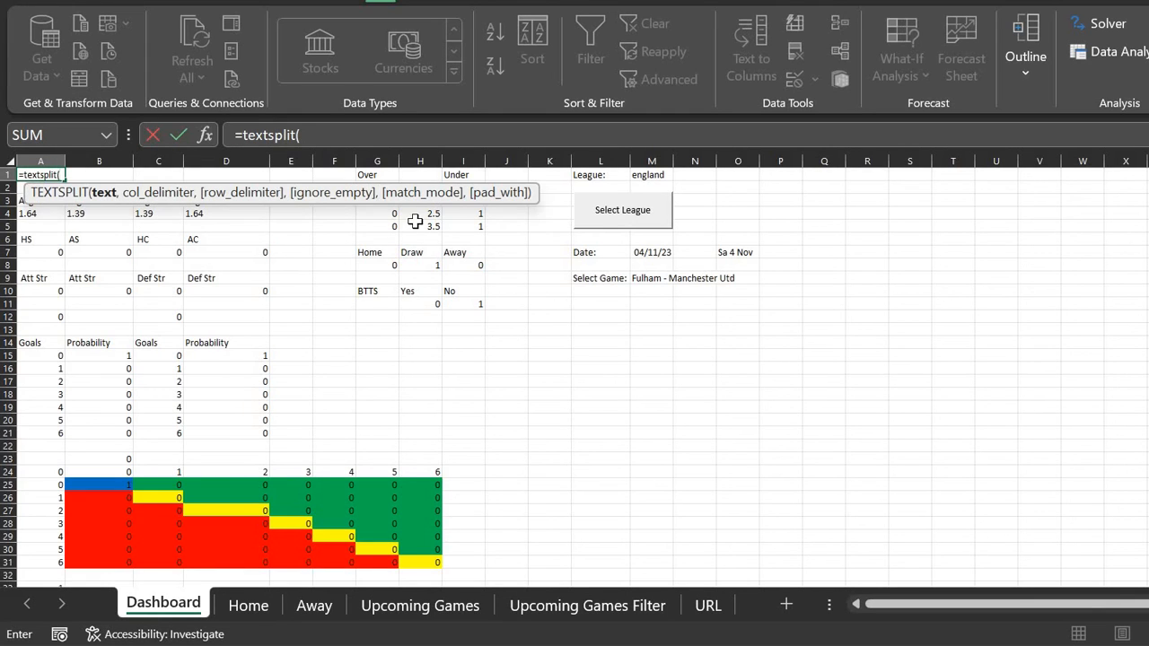
left_click(651, 280)
type(",")
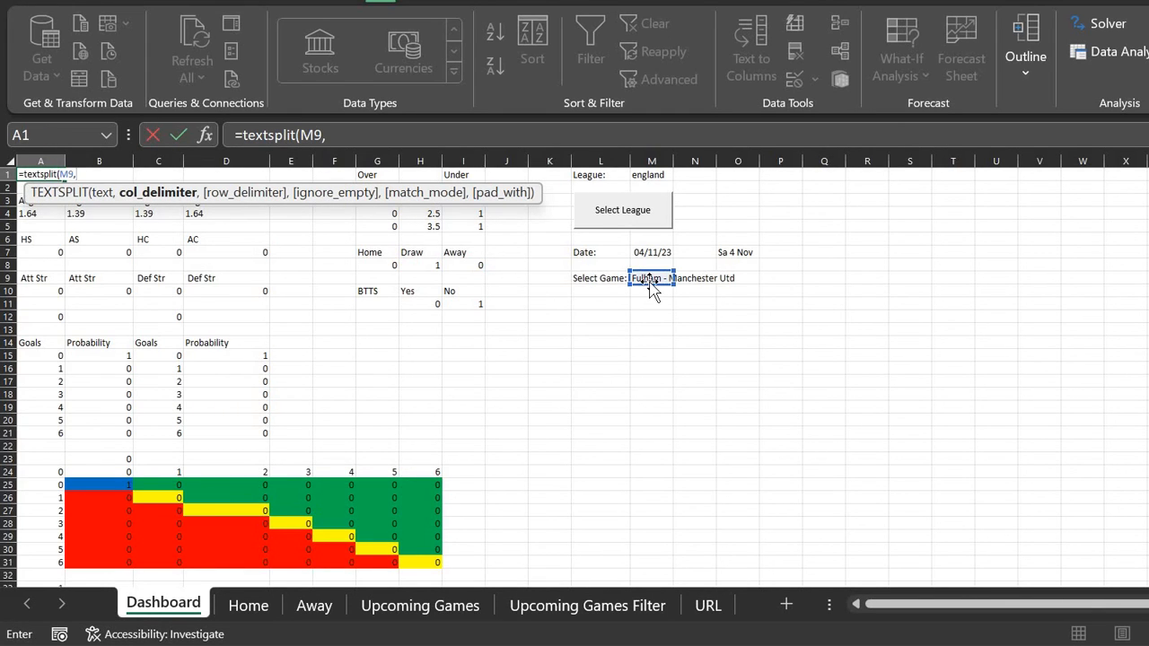
type("\" - \")")
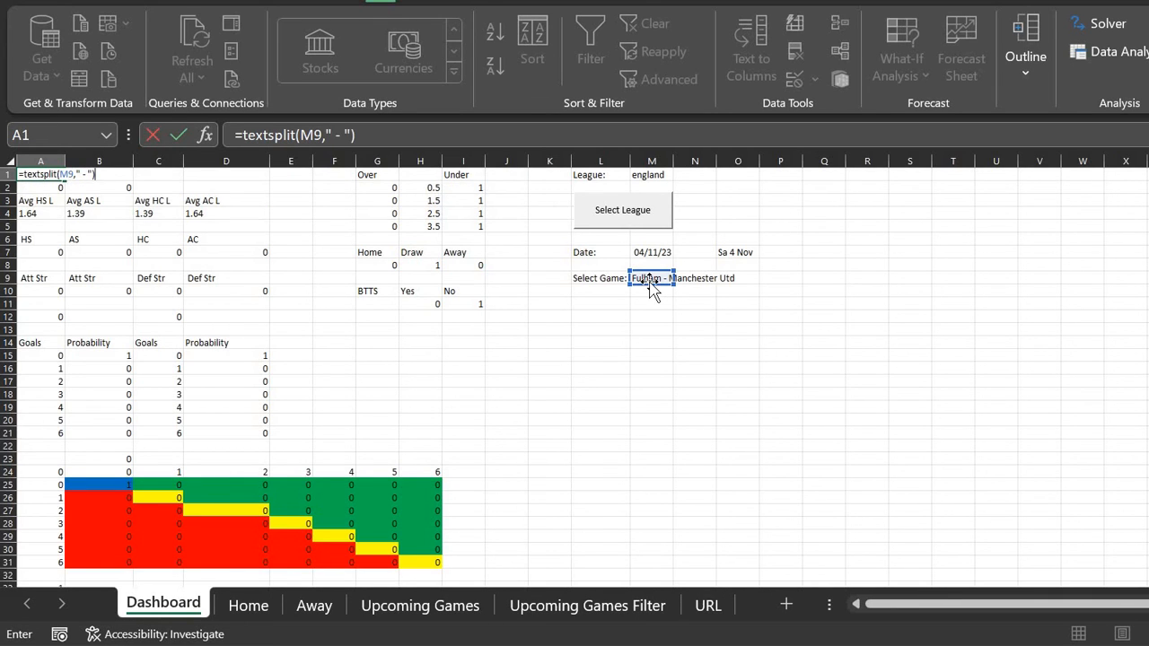
key("Return")
Step: Check that Fulham and Manchester Utd now appear in A1 and B1
key("Up")
key("Right")
key("Left")
key("Down")
key("Up")
key("Right")
key("Left")
key("Right")
key("Left")
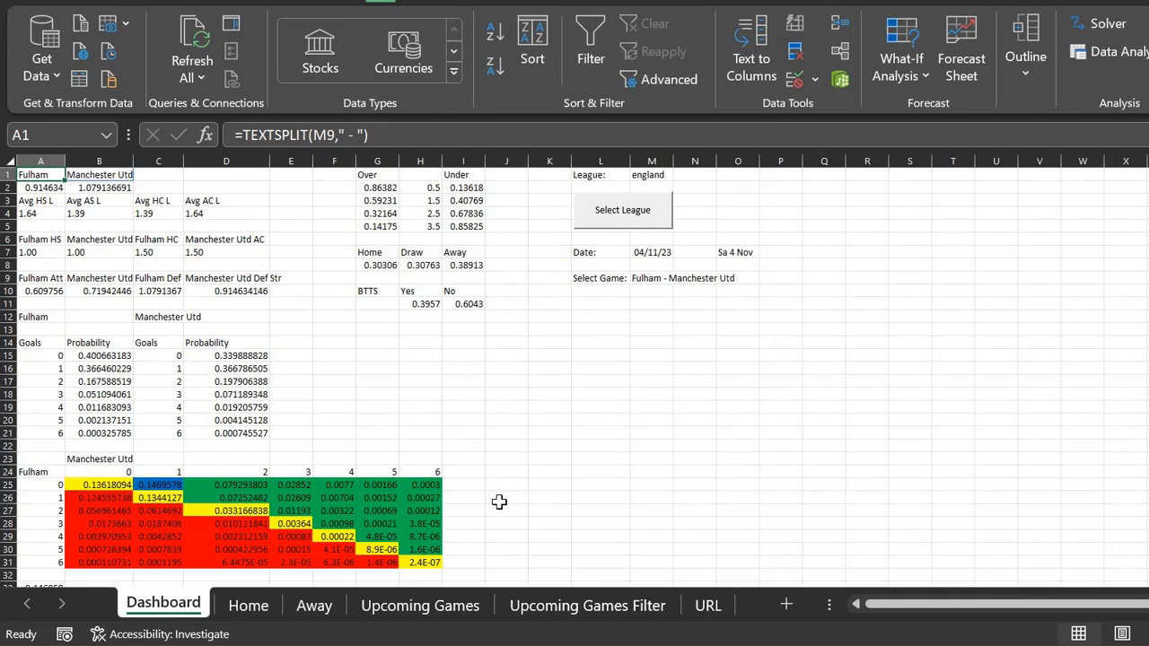
Step: Hide the five helper sheets: Home, Away, Upcoming Games, Upcoming Games Filter and URL
right_click(263, 611)
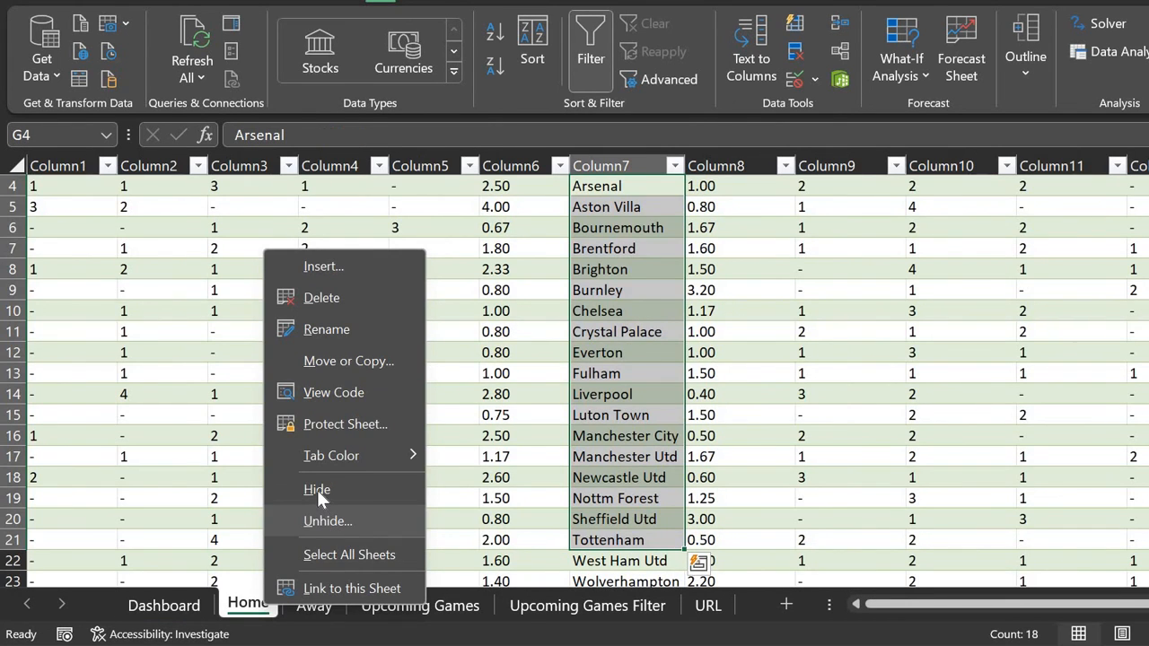
left_click(316, 489)
right_click(259, 611)
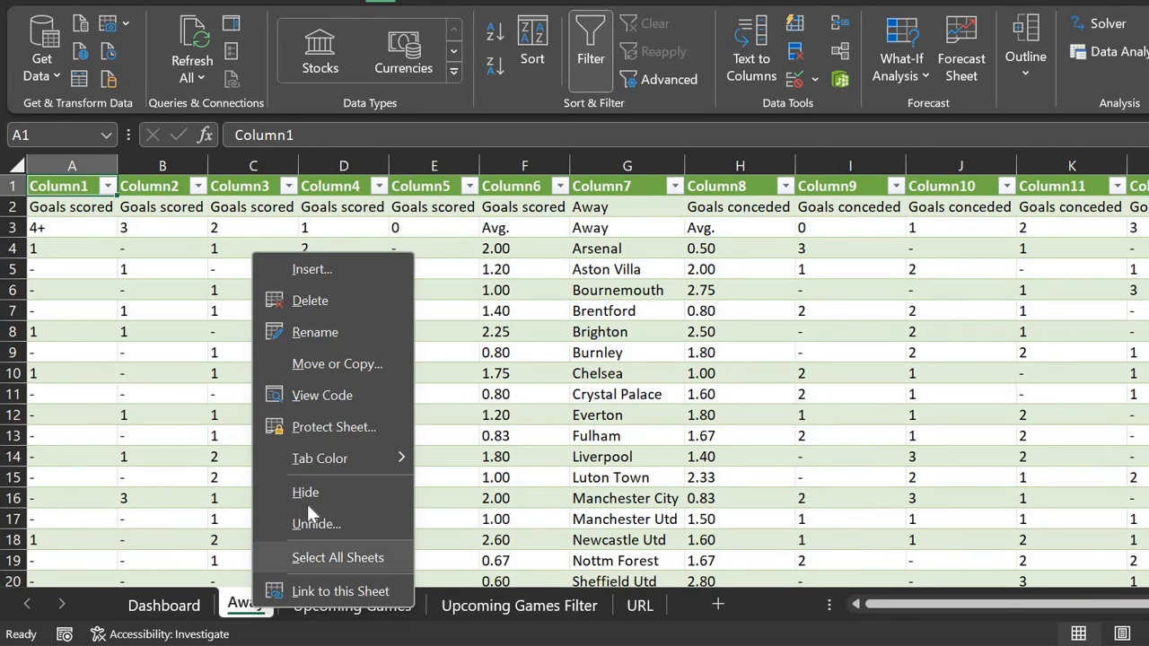
left_click(307, 491)
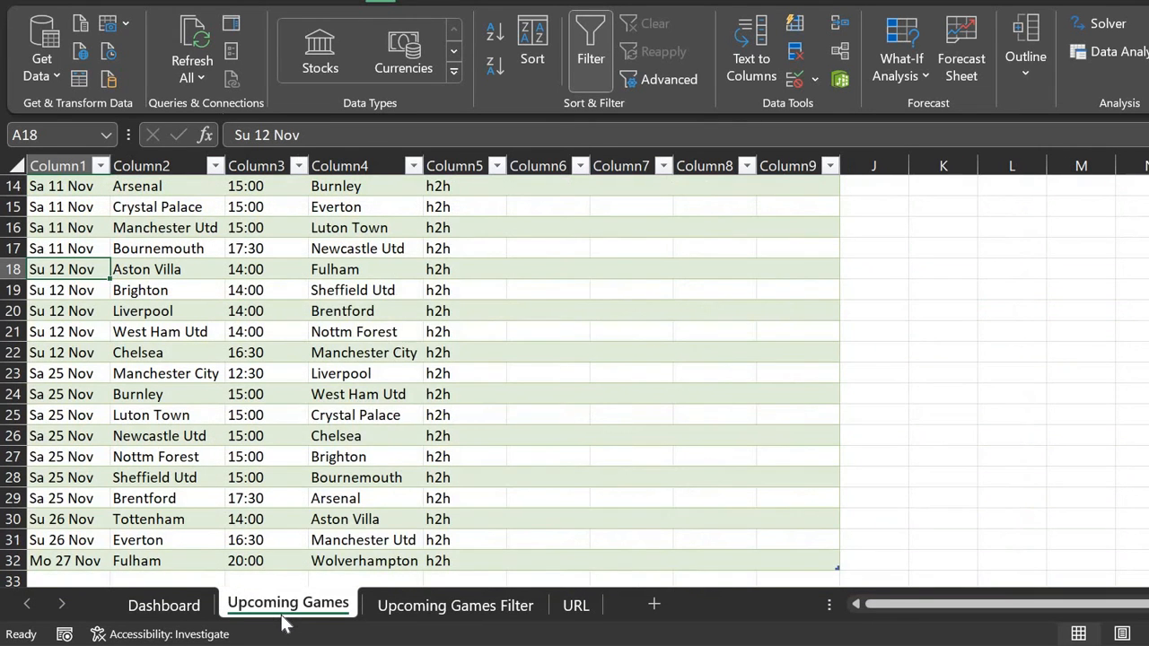
right_click(282, 618)
left_click(345, 491)
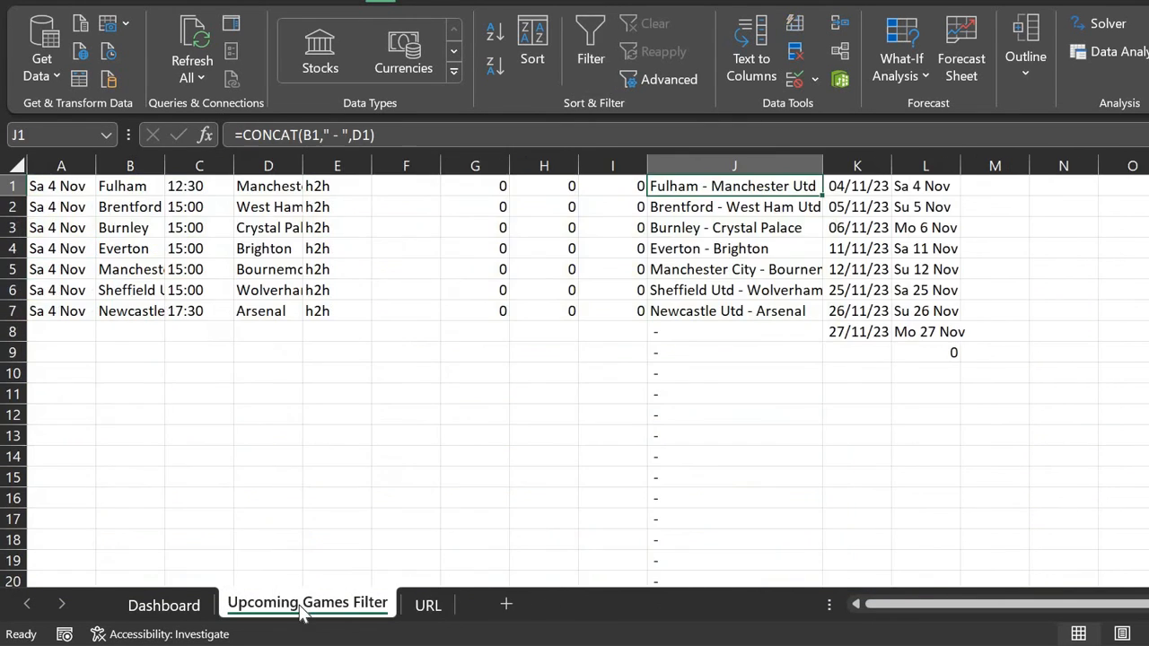
right_click(304, 612)
left_click(343, 492)
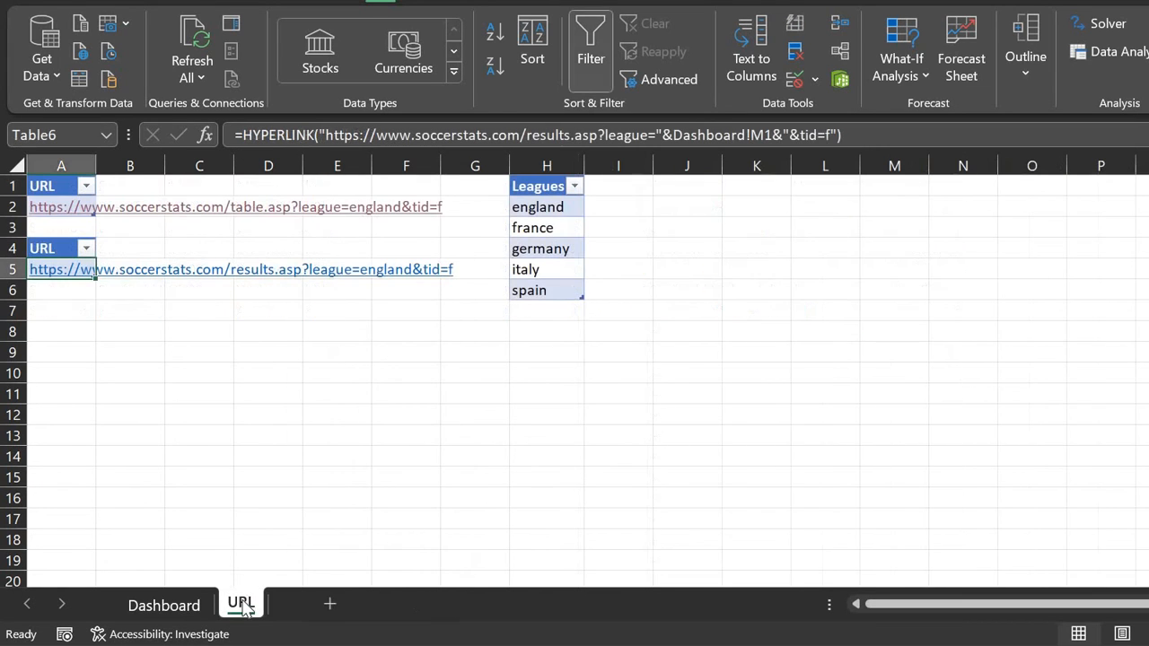
right_click(244, 604)
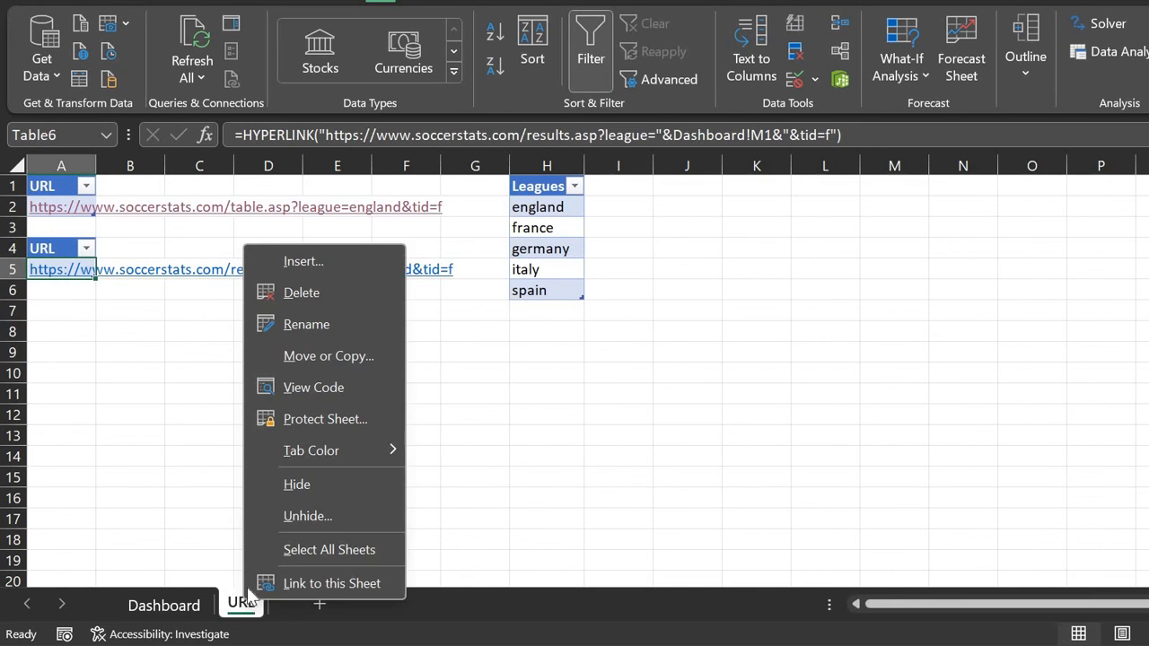
left_click(294, 485)
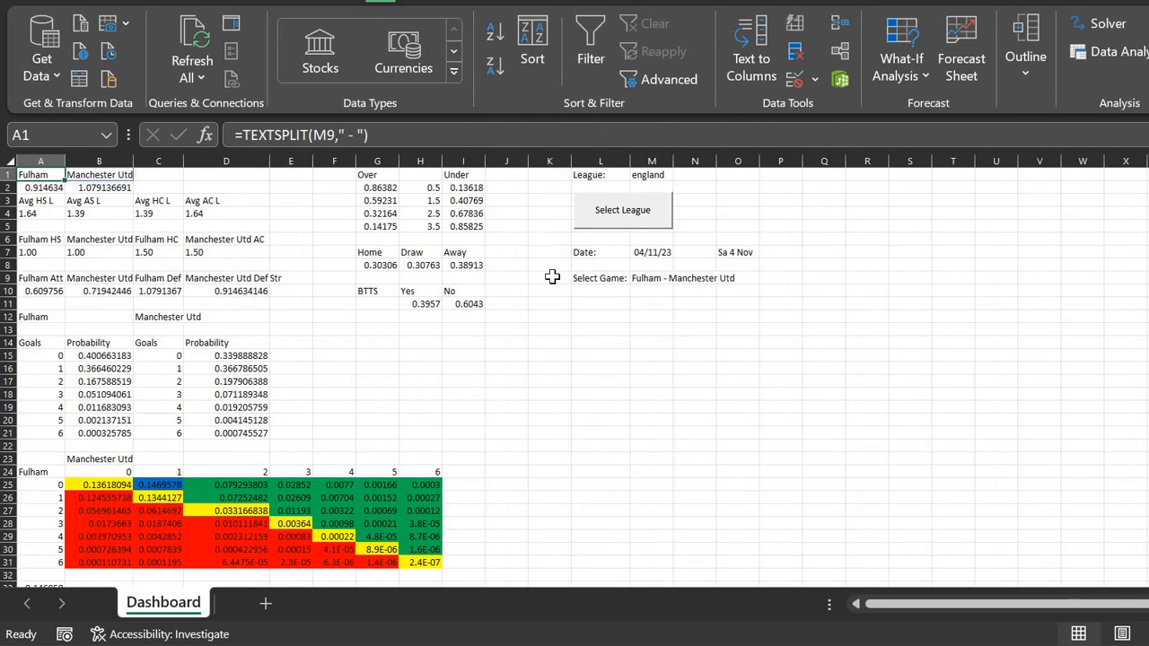
left_click(660, 175)
Step: Pick 05/11/23 as the match date in M7 and Luton Town - Liverpool in M9
left_click(665, 254)
left_click_drag(665, 255, 680, 256)
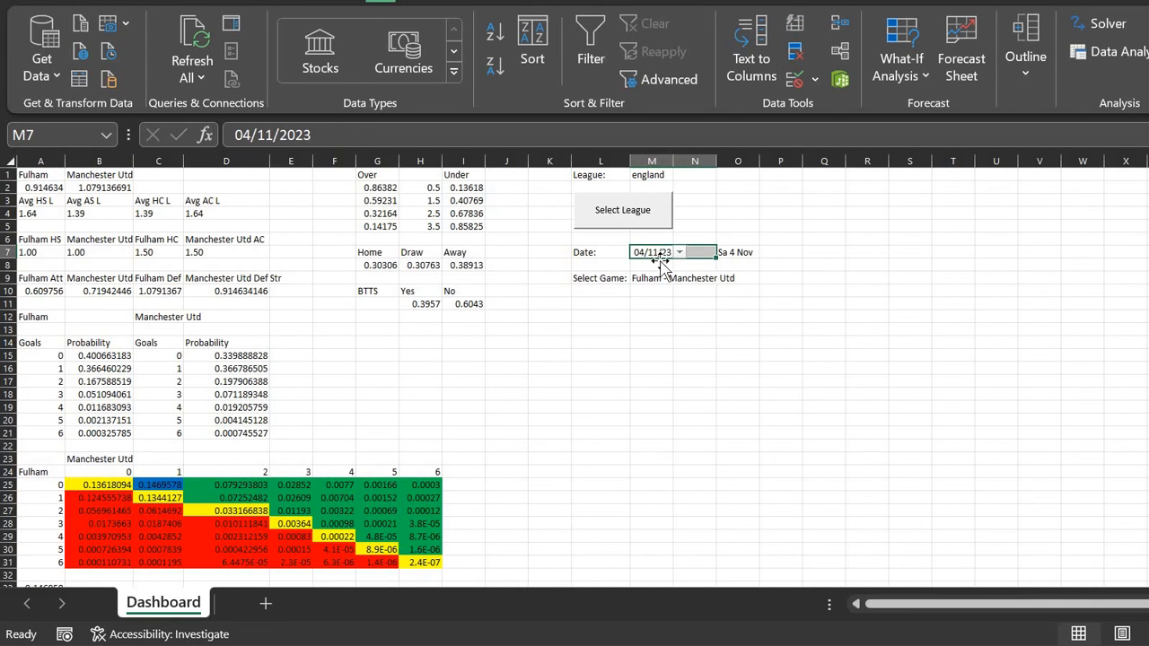
left_click(655, 263)
left_click(669, 253)
left_click(681, 252)
left_click(669, 286)
left_click(670, 280)
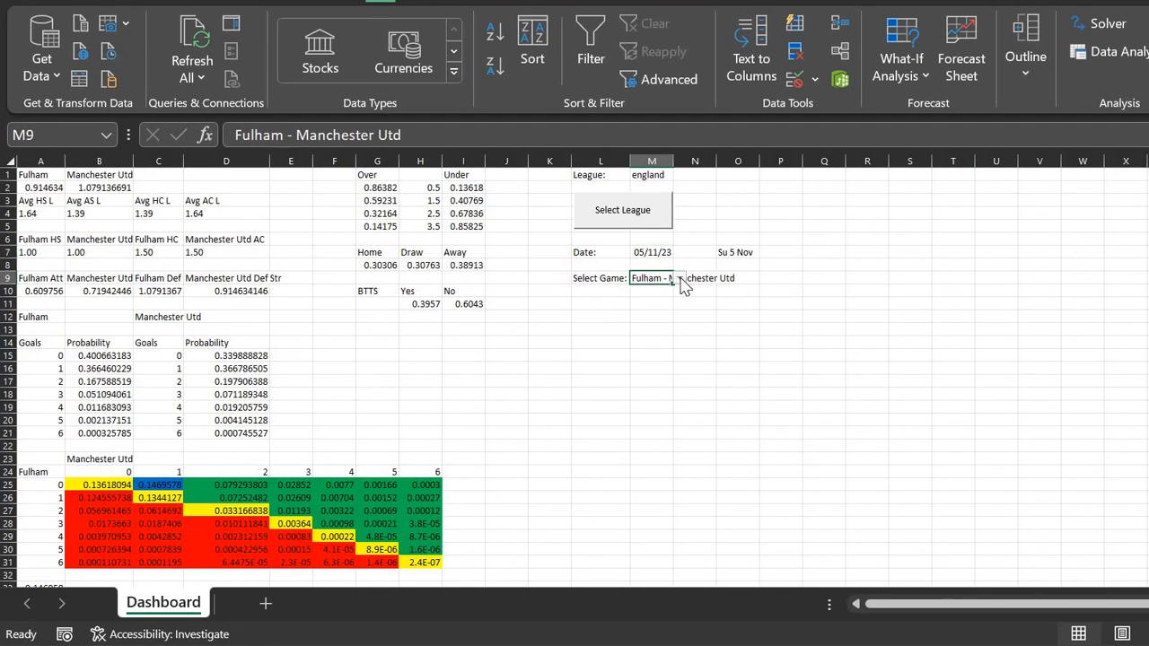
left_click(681, 278)
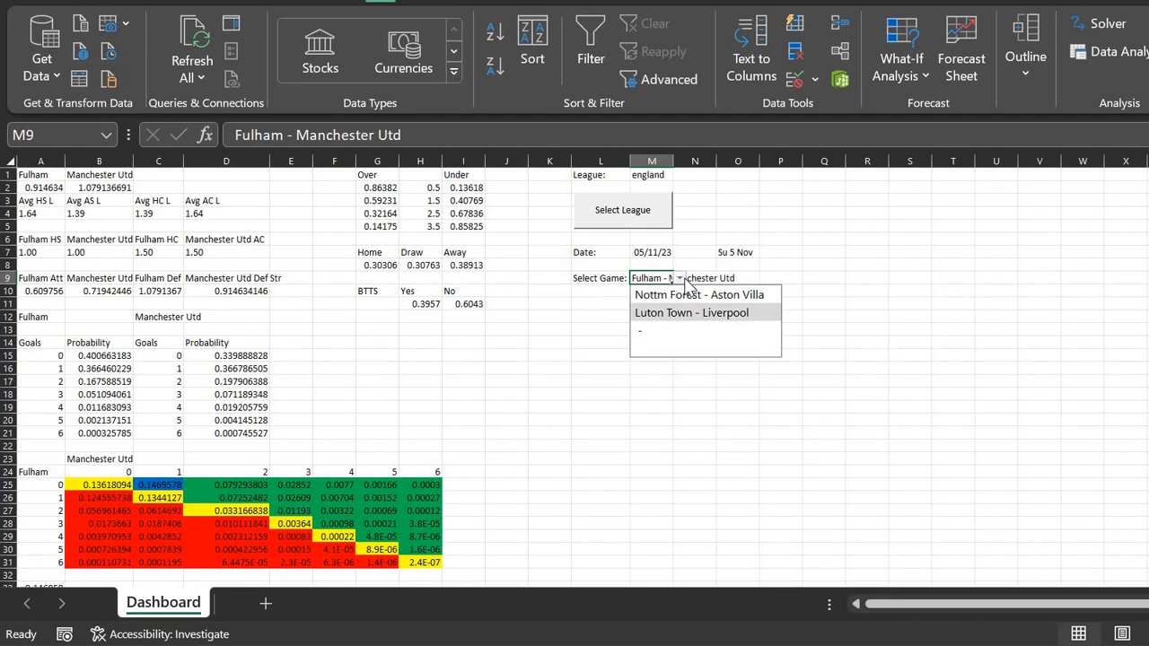
left_click(669, 305)
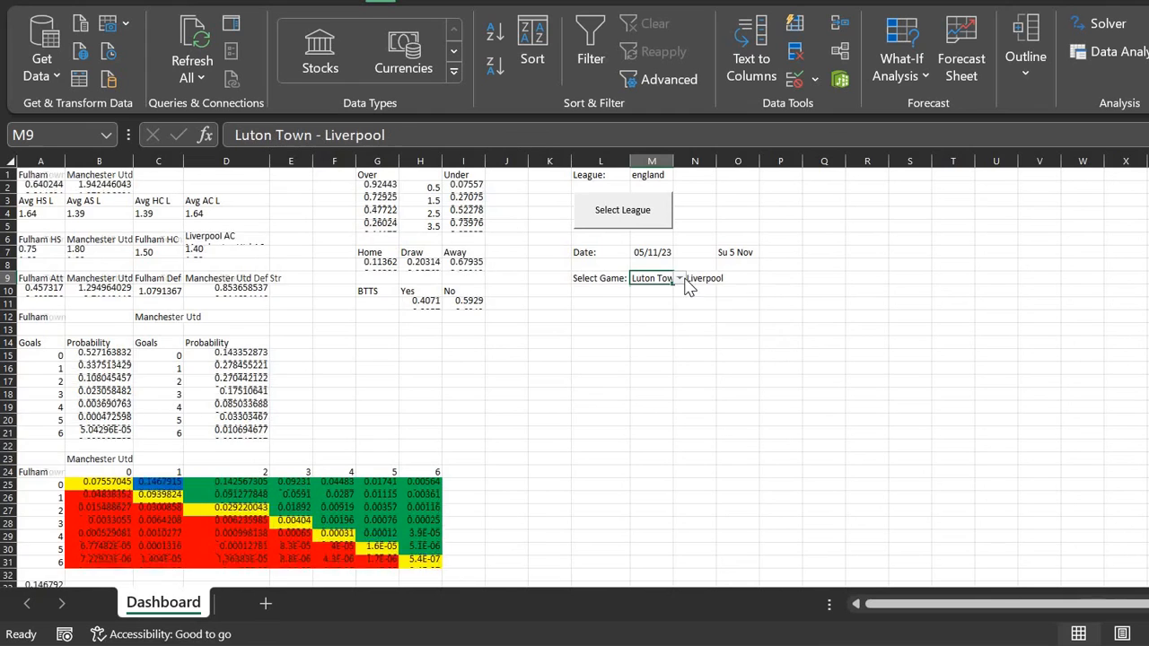
Step: Switch the M1 league to france and reload the league data with Select League
left_click(643, 175)
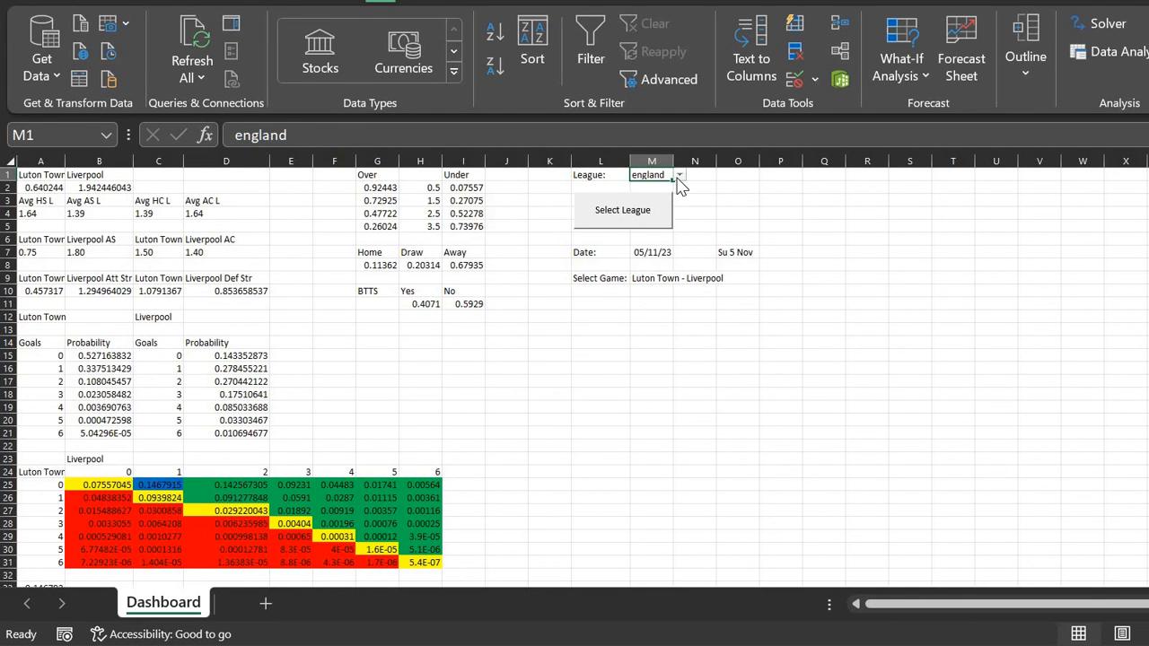
left_click(680, 176)
key("Down")
key("Return")
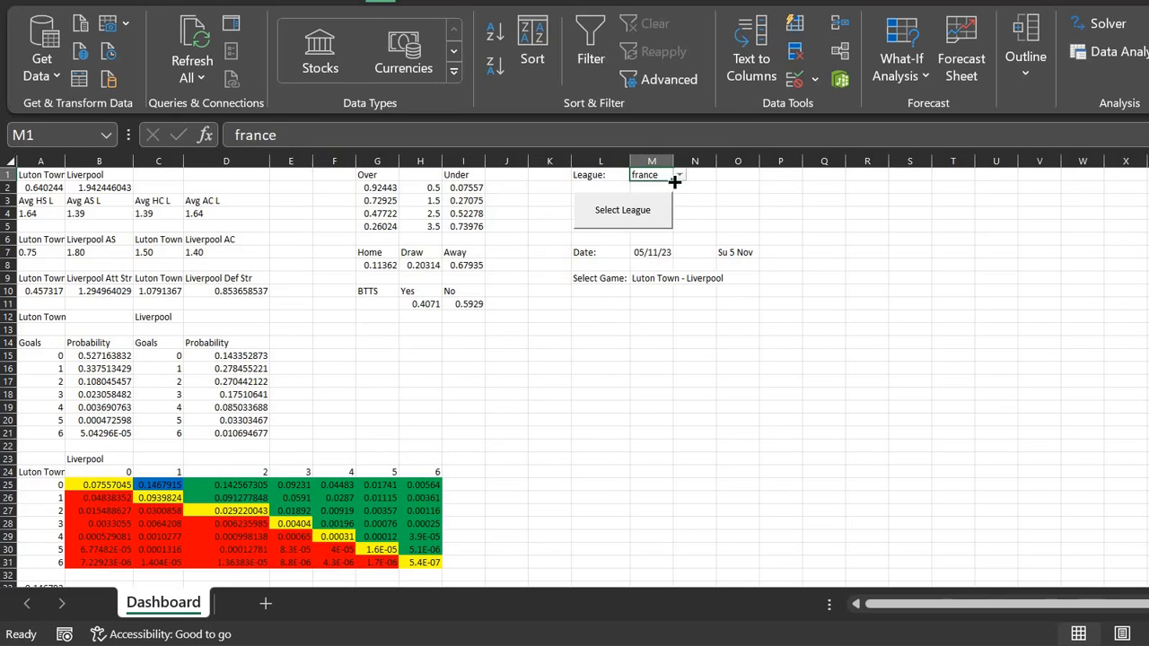
left_click(633, 210)
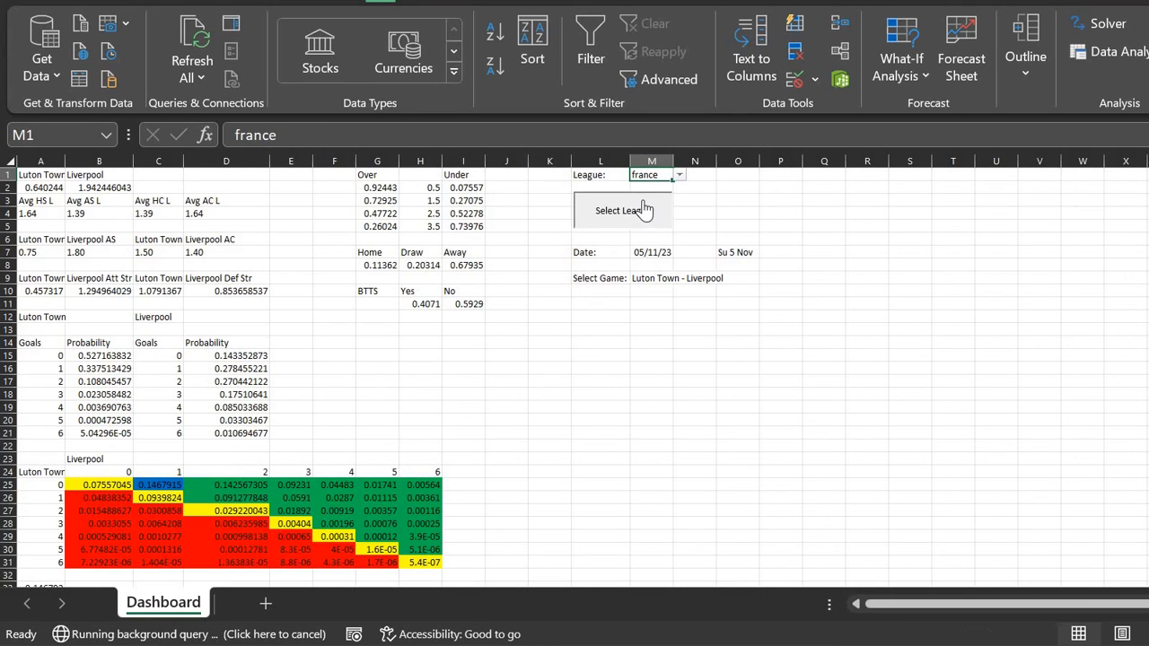
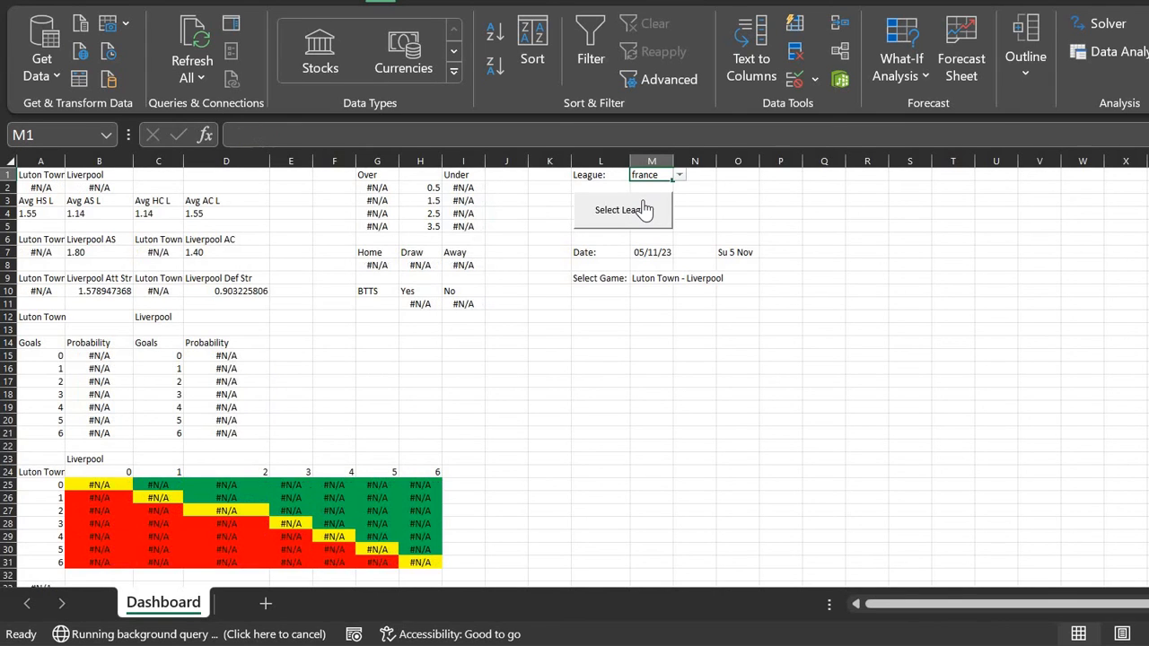
Step: Reopen the M9 game list, keeping Luton Town - Liverpool selected
left_click(664, 251)
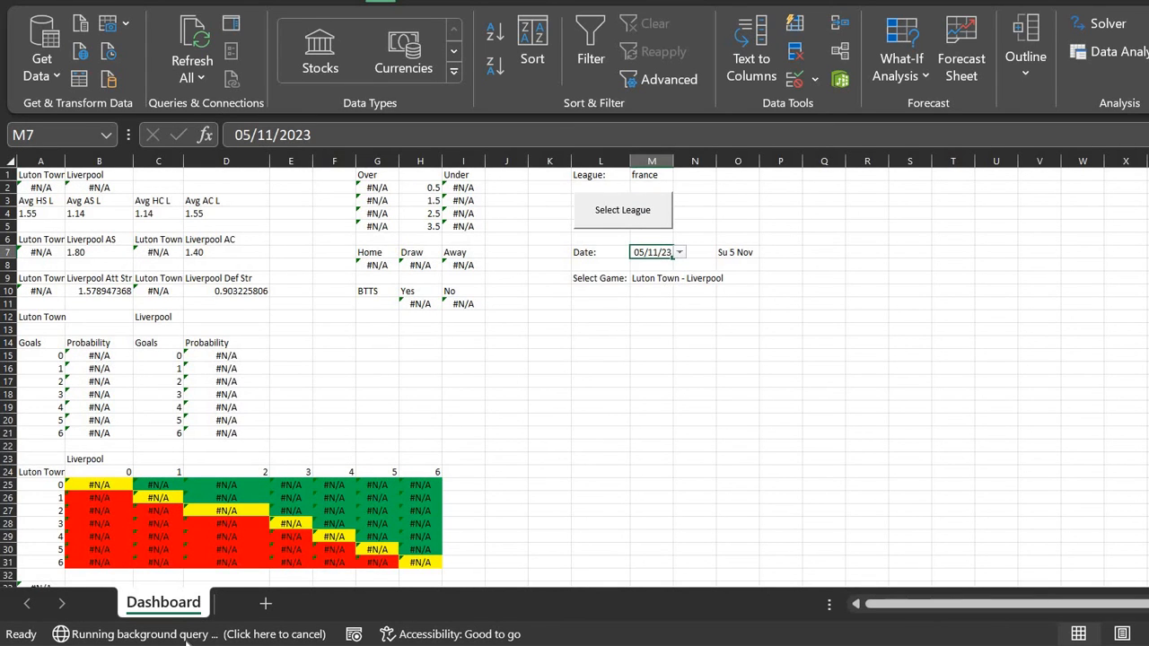
left_click(658, 279)
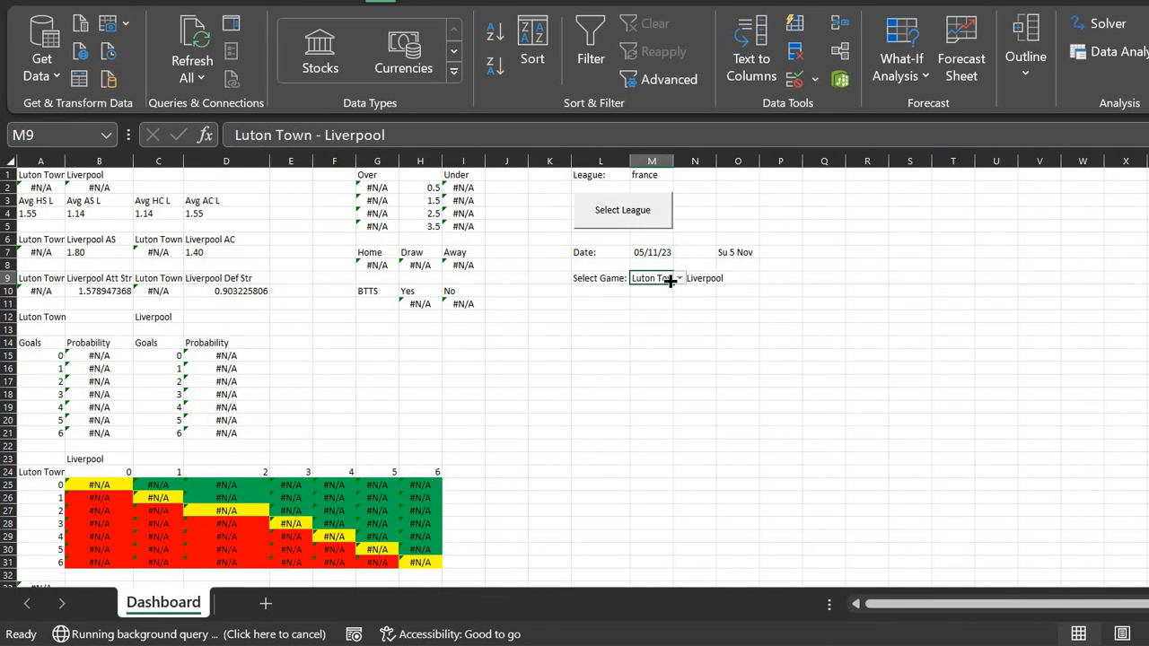
left_click(680, 279)
left_click(664, 299)
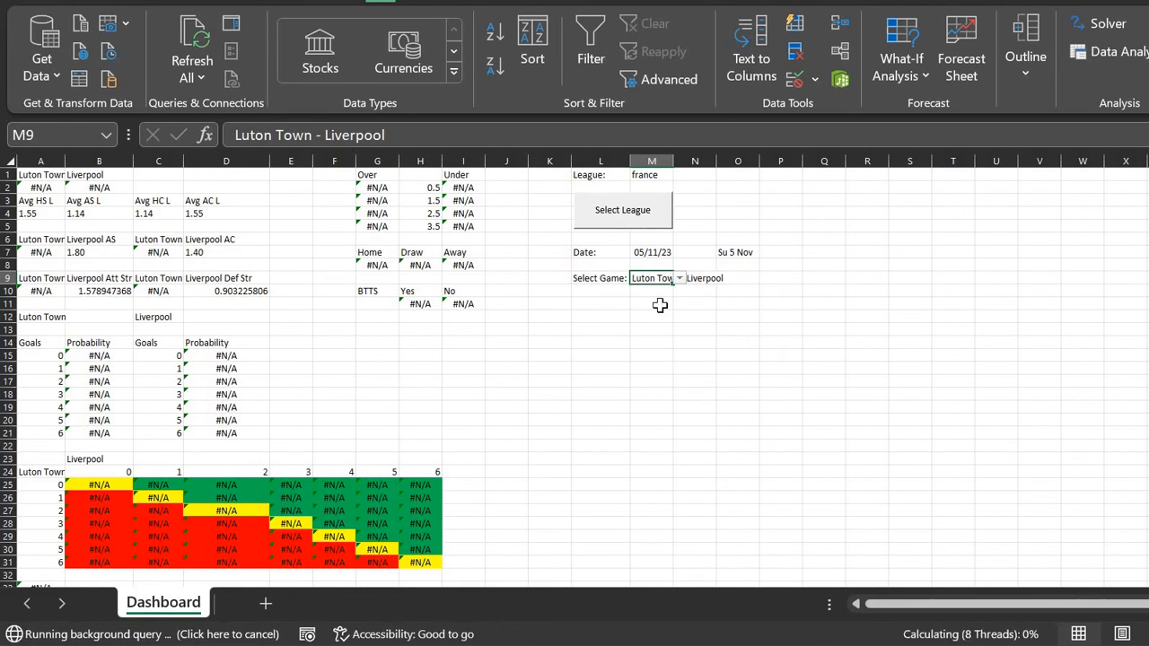
Step: Change the M7 date to 04/11/23 and choose Lorient - Lens as the game
left_click(660, 252)
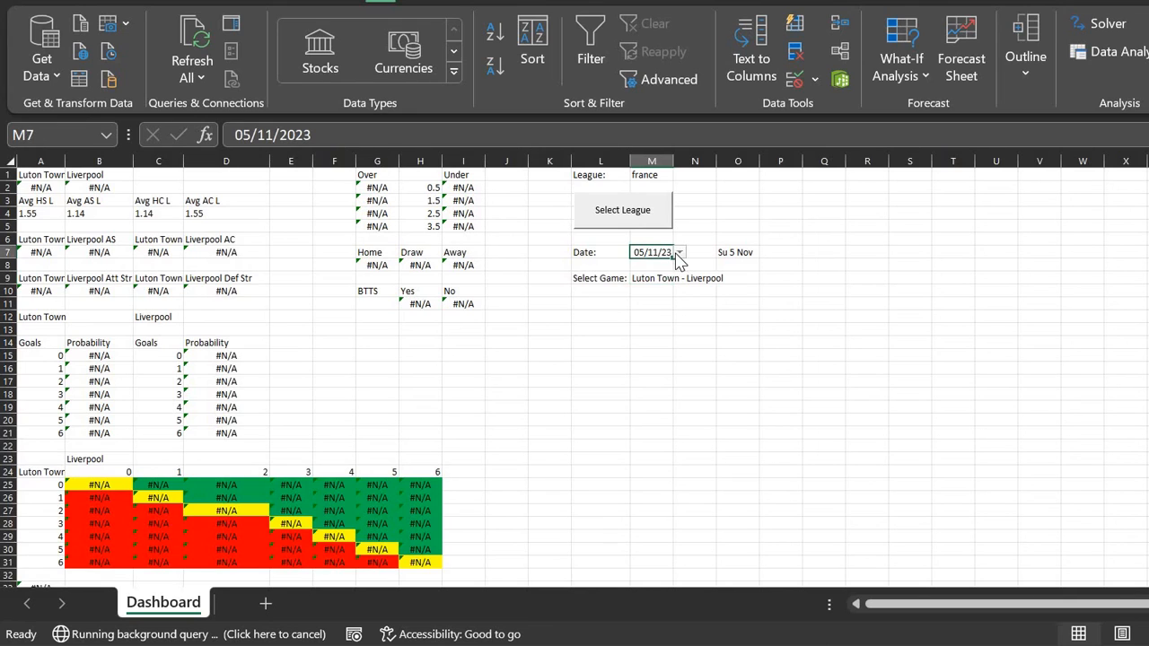
left_click(680, 253)
left_click(666, 266)
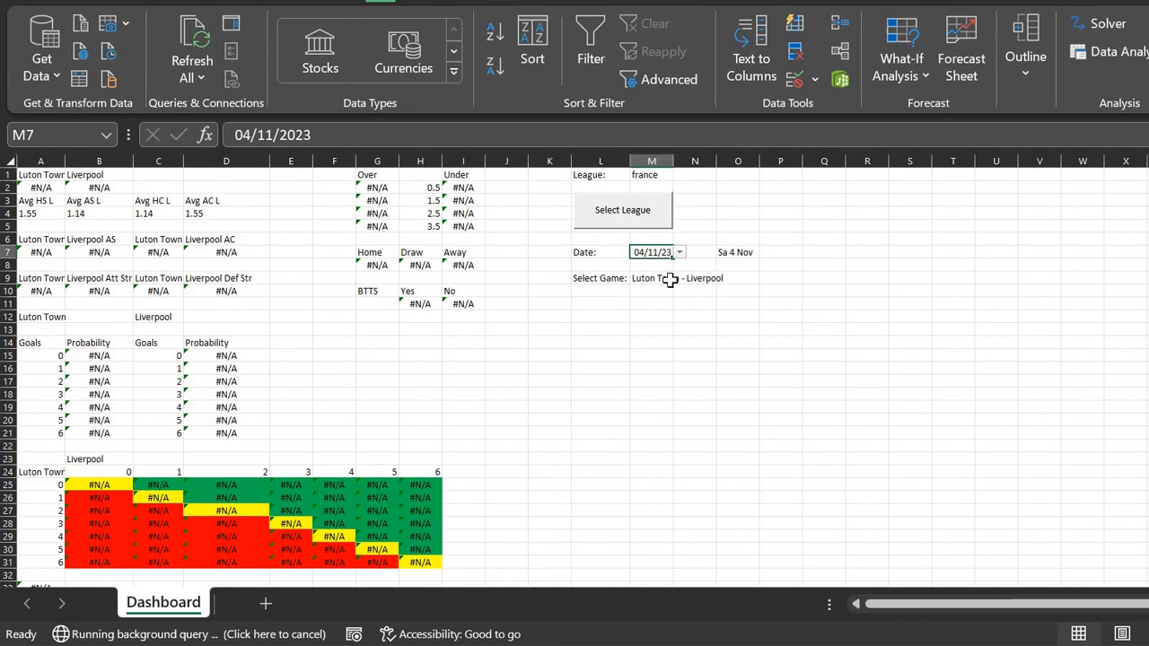
left_click(669, 279)
left_click(684, 281)
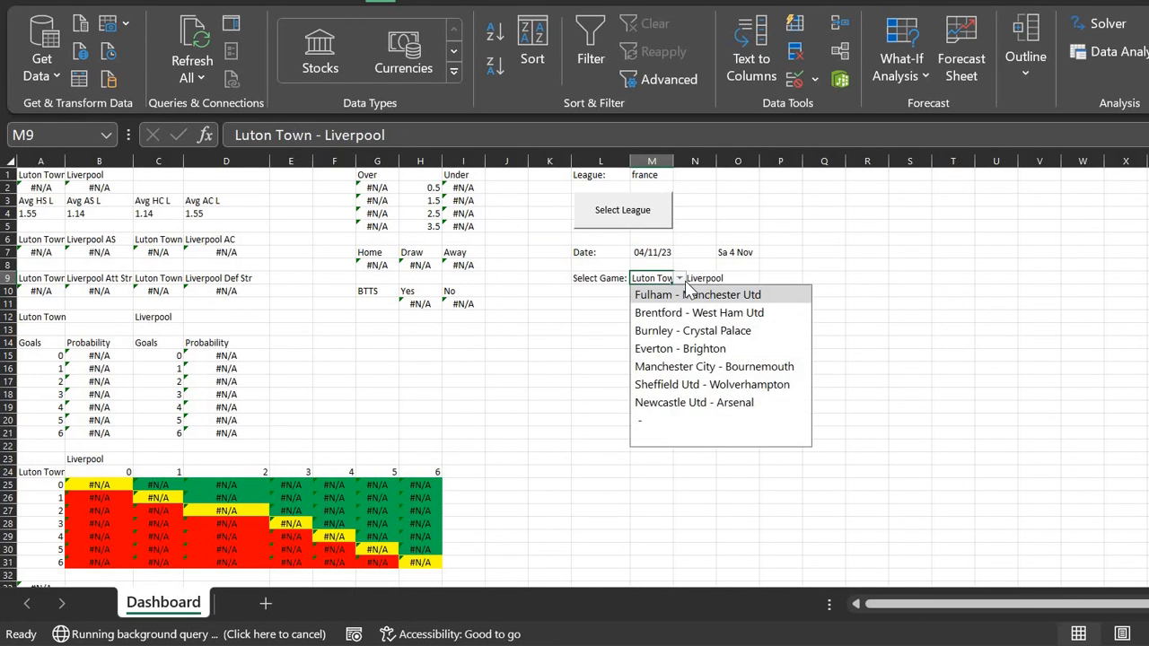
left_click(679, 279)
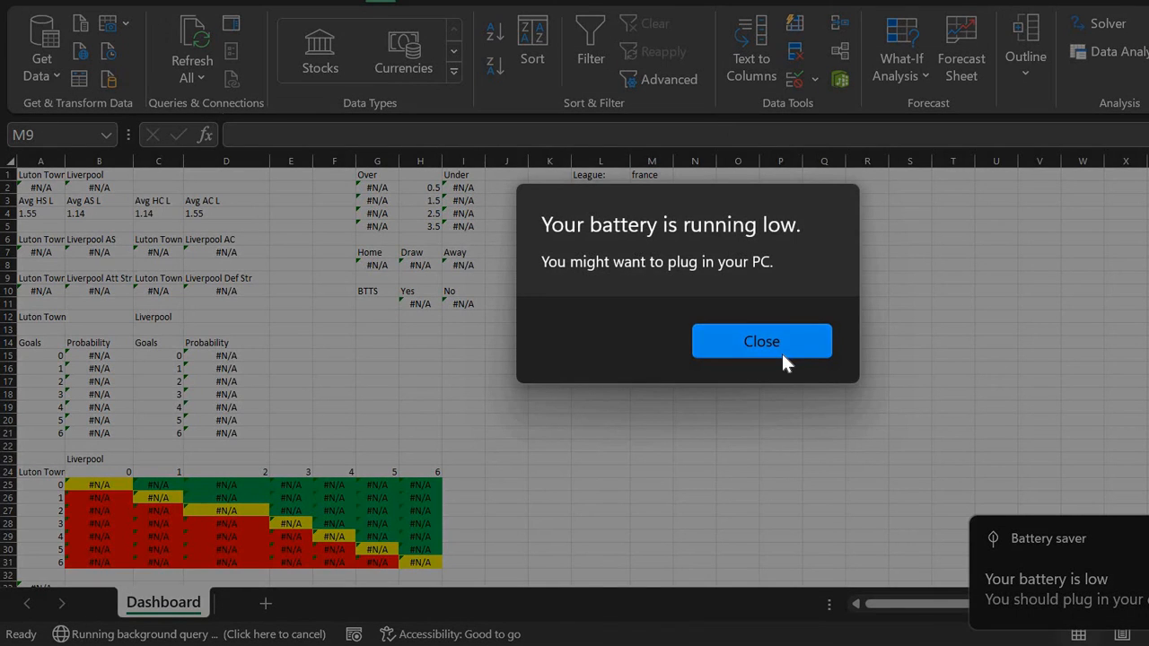
left_click(781, 351)
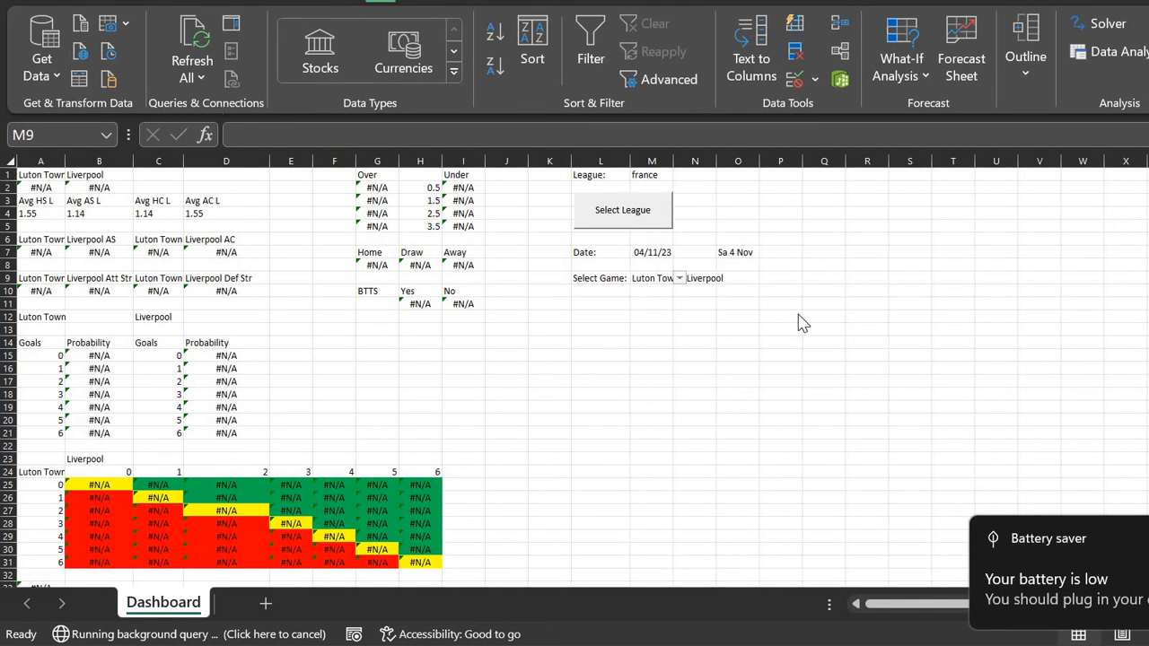
left_click(656, 279)
left_click(680, 278)
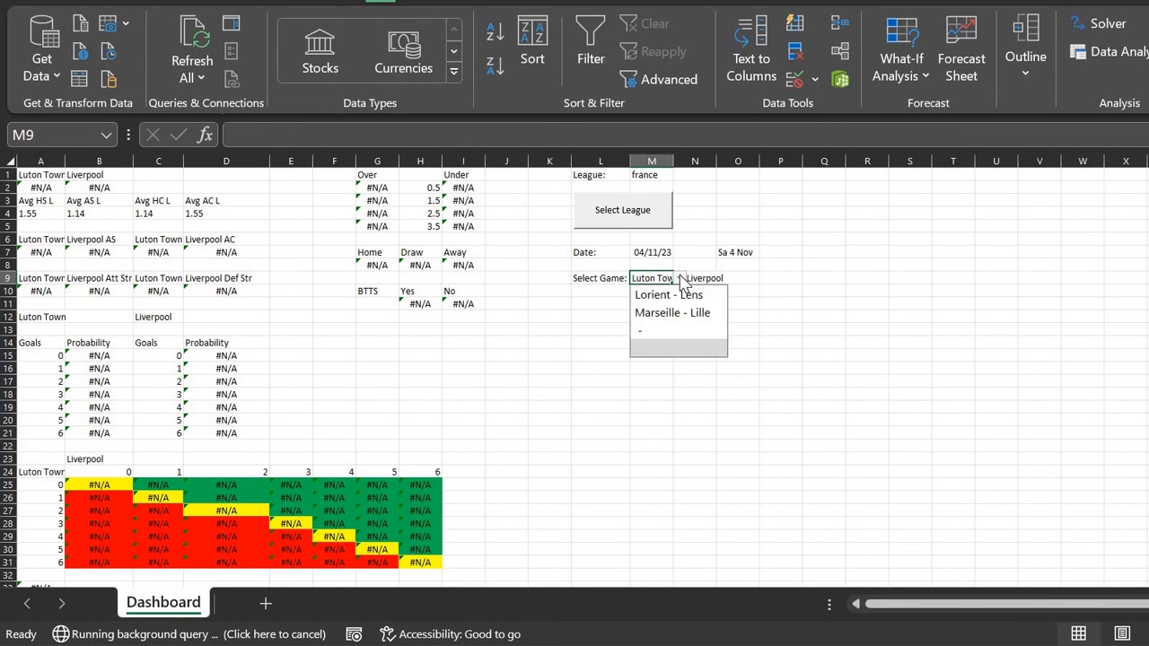
left_click(669, 295)
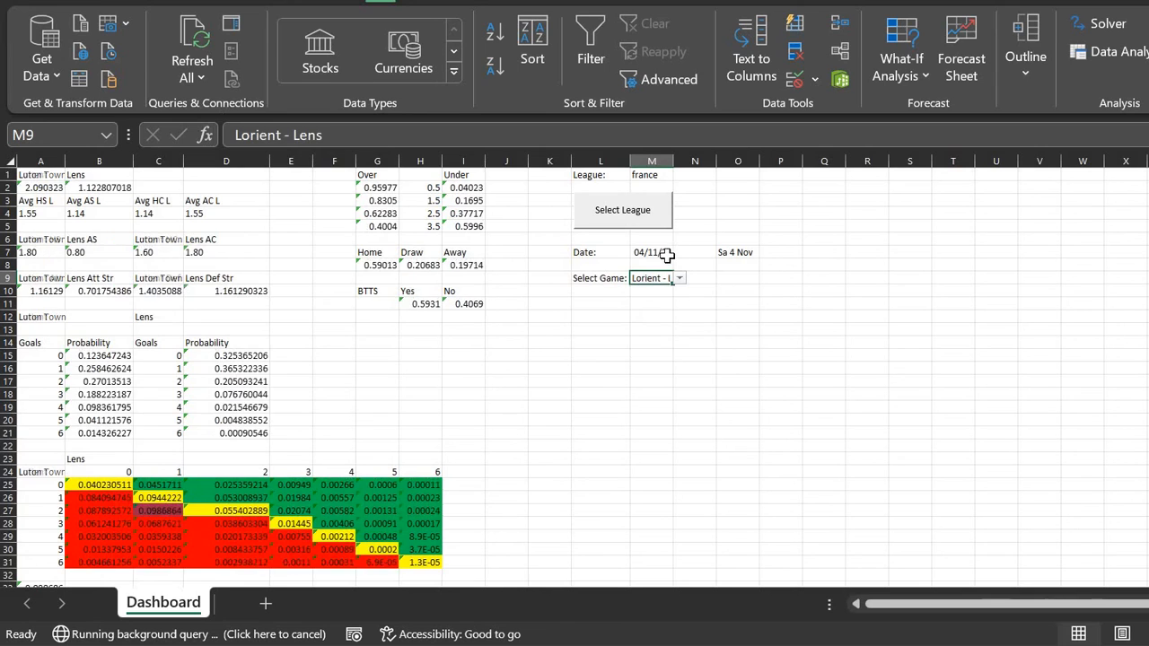
Step: Set the date to 03/11/23 and the game to Paris SG - Montpellier, then snap the window right
left_click(662, 252)
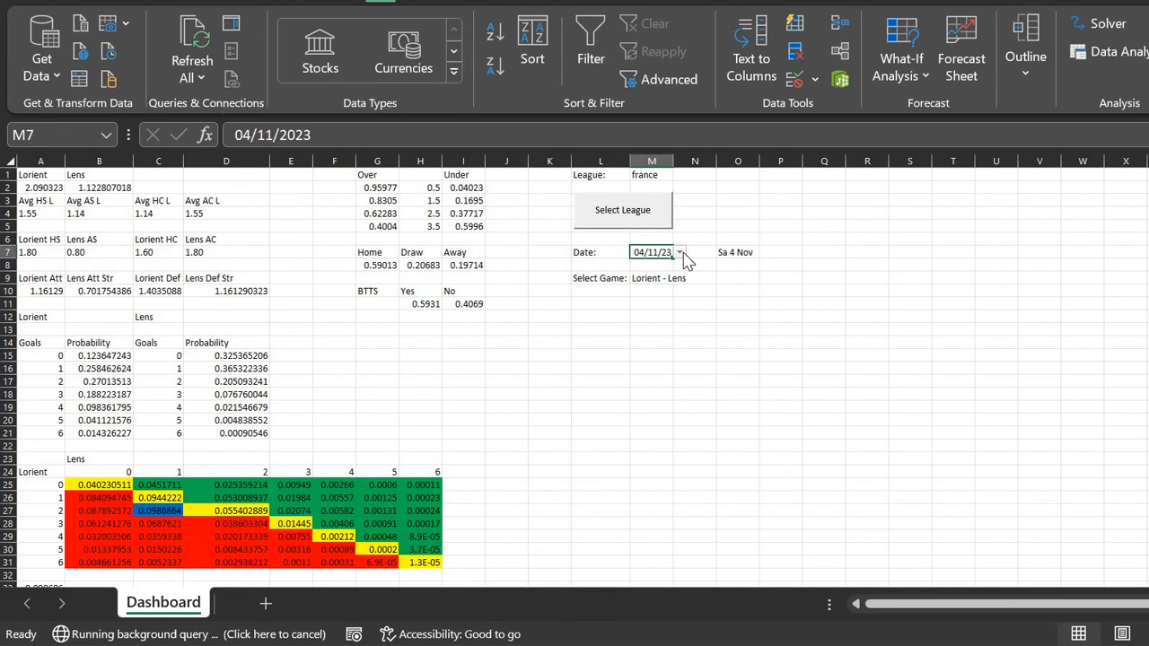
left_click(681, 253)
left_click(646, 269)
left_click(670, 279)
left_click(686, 279)
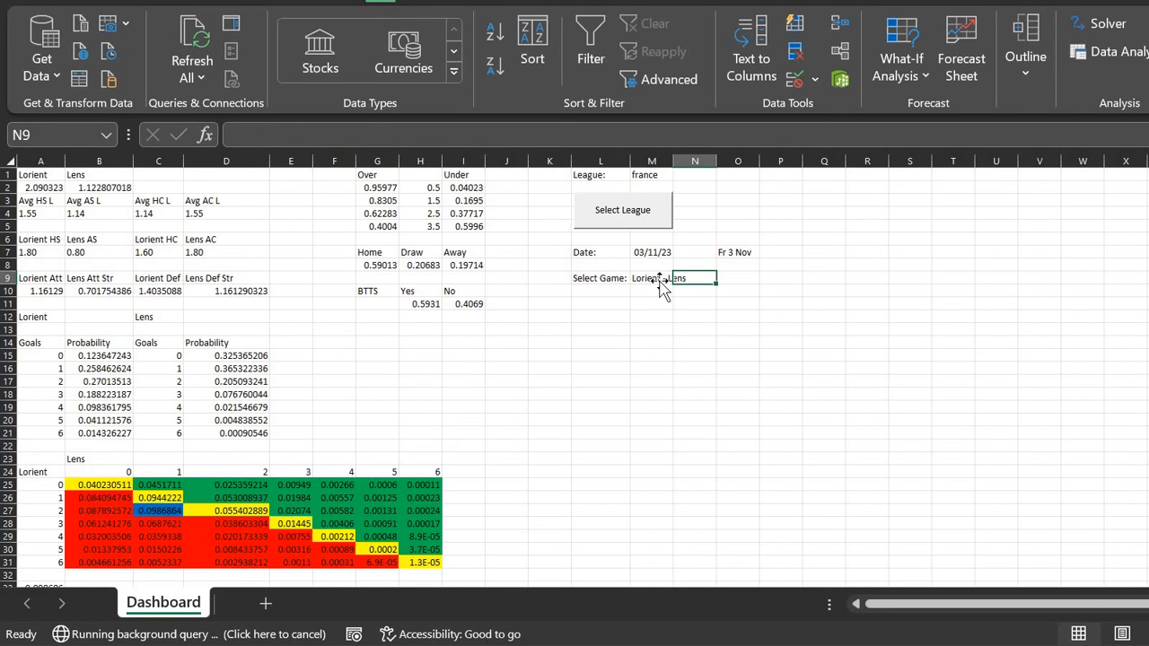
left_click(660, 280)
left_click(681, 279)
left_click(672, 294)
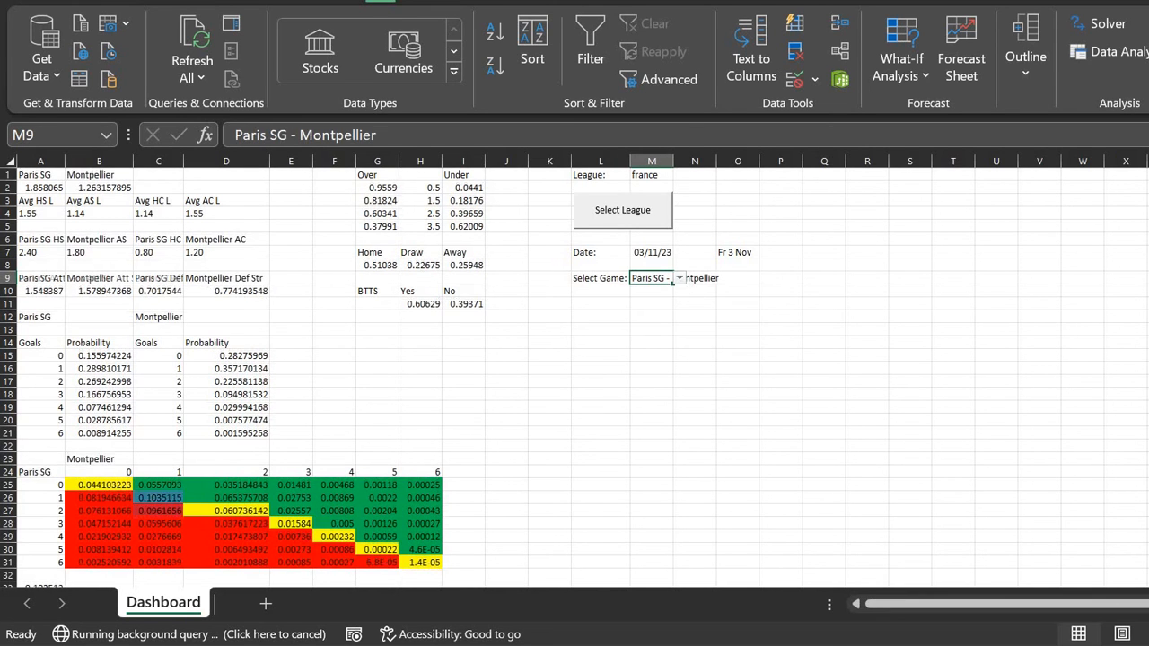
key("super+Right")
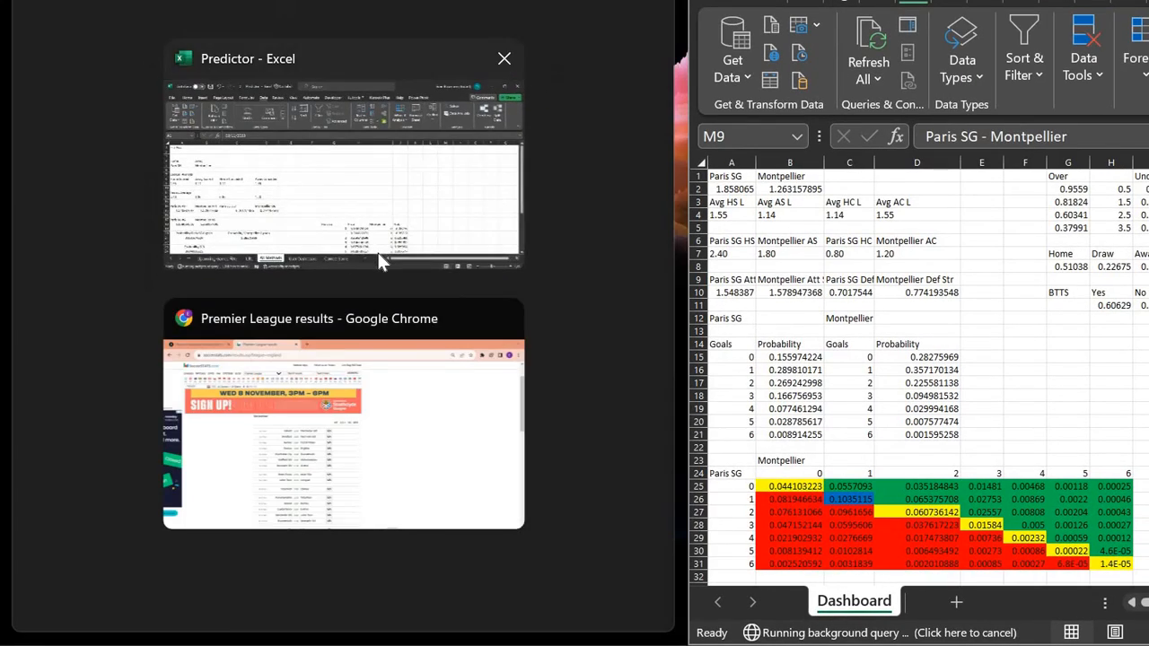
Step: Snap the Predictor workbook to the left half and browse its URL and User Dashboard sheets
left_click(382, 262)
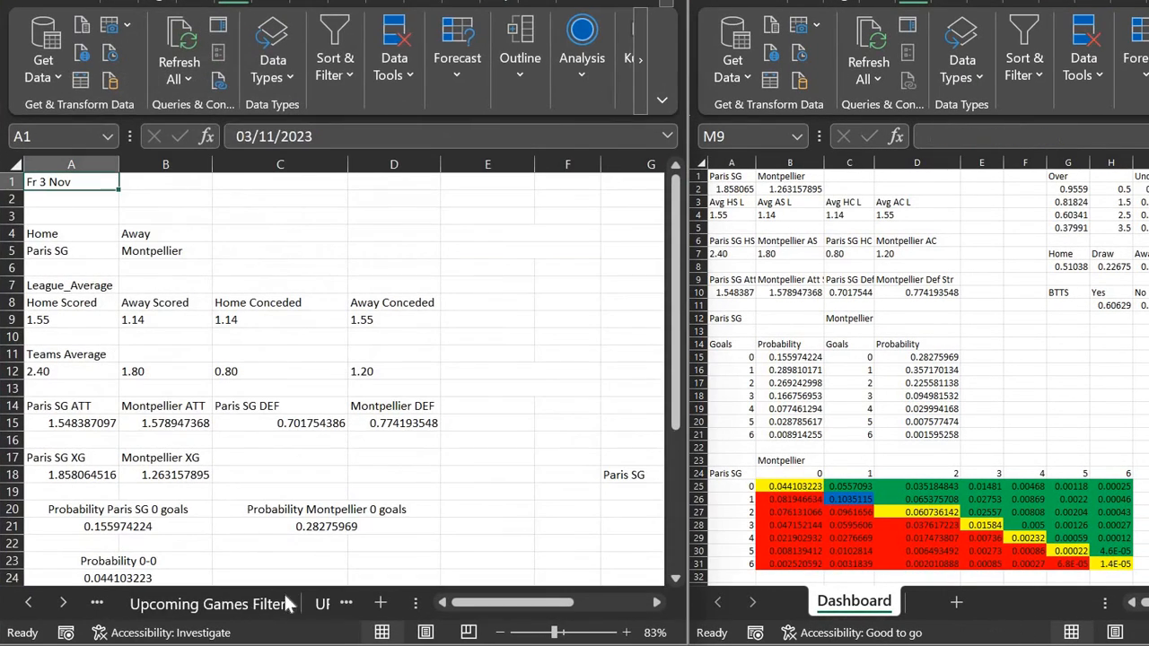
left_click(322, 604)
left_click(269, 604)
scroll(273, 375, "right", 2)
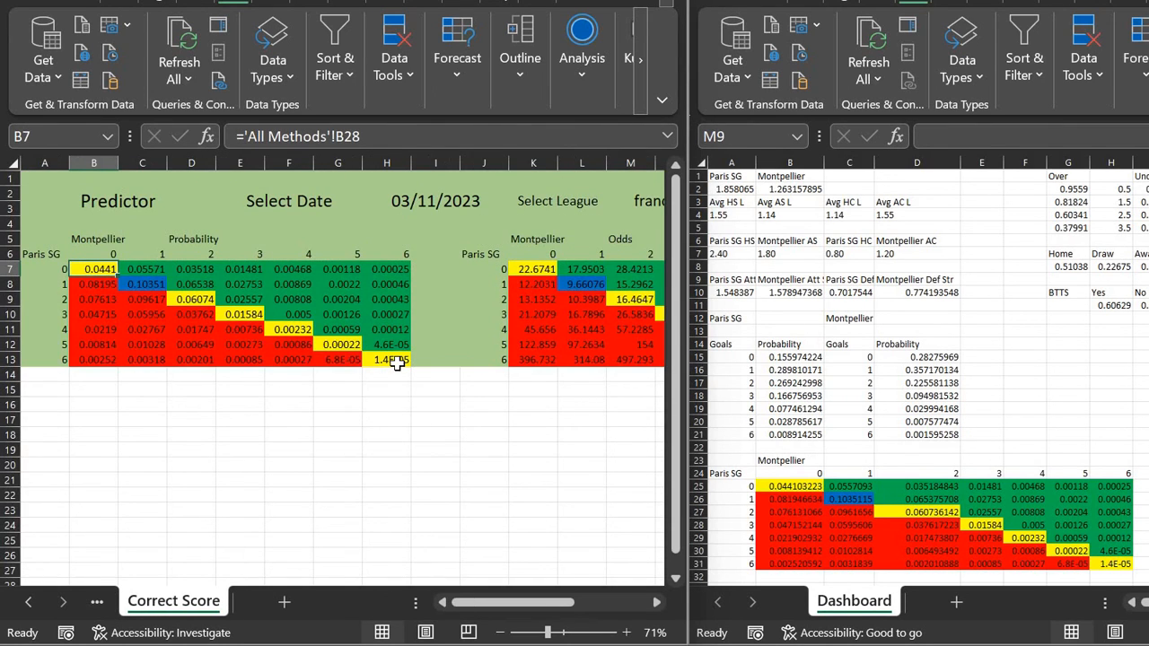
scroll(398, 362, "up", 2)
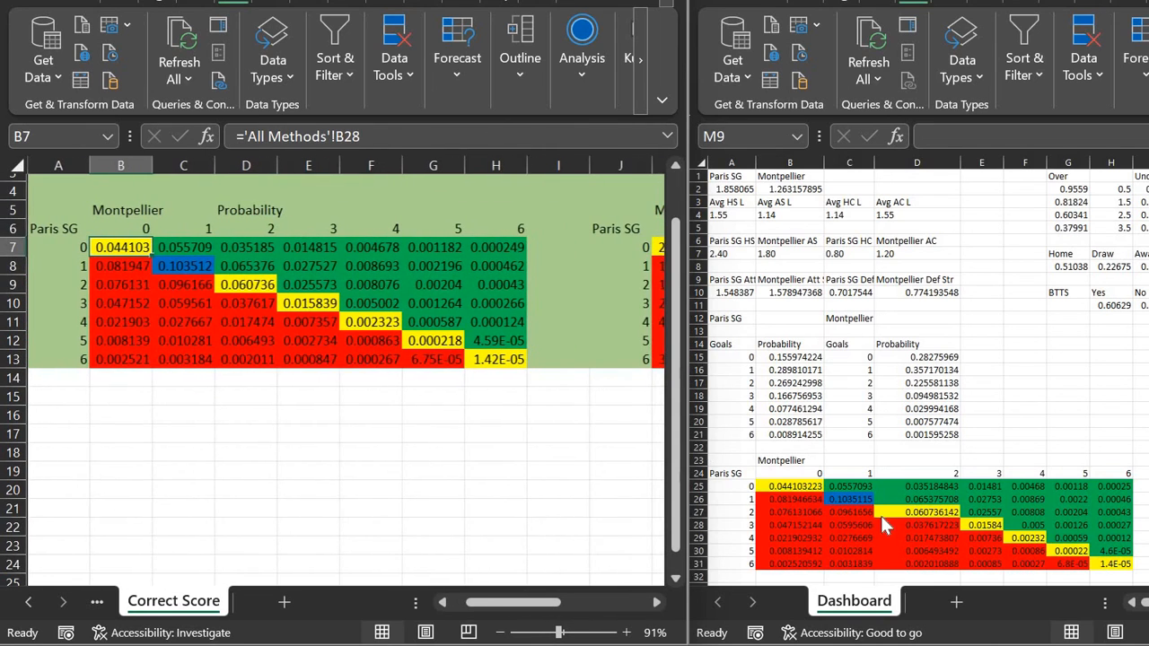
Step: Inspect the Dashboard formulas in B25 and C26, then maximize the Dashboard window
left_click(810, 489)
left_click(810, 489)
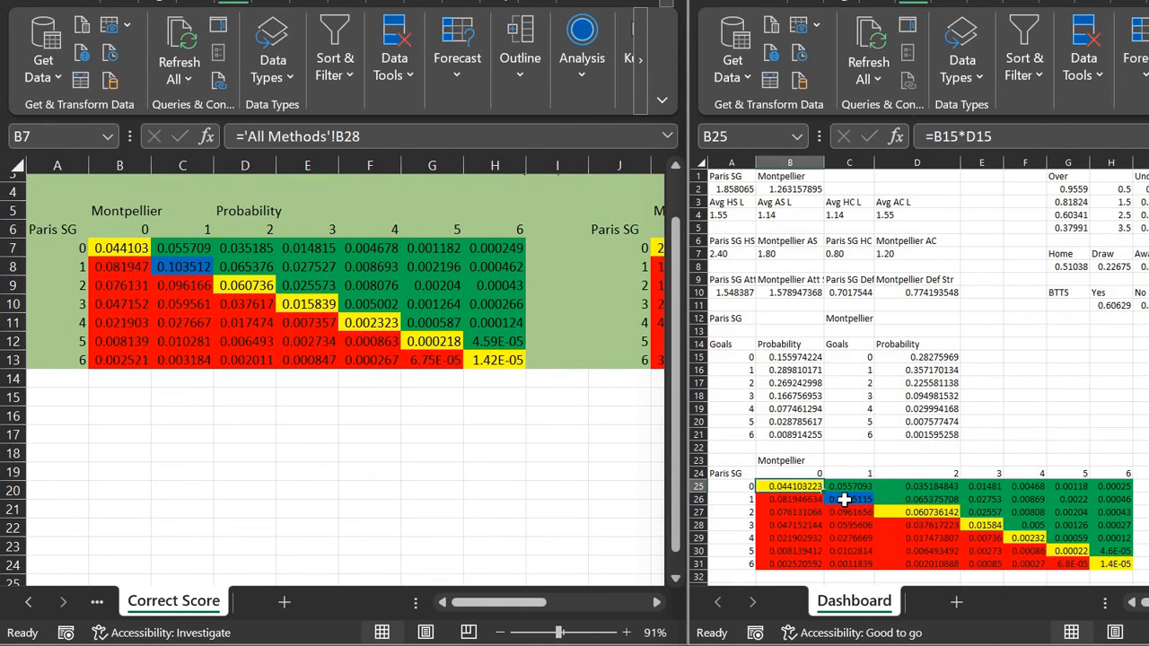
left_click(845, 500)
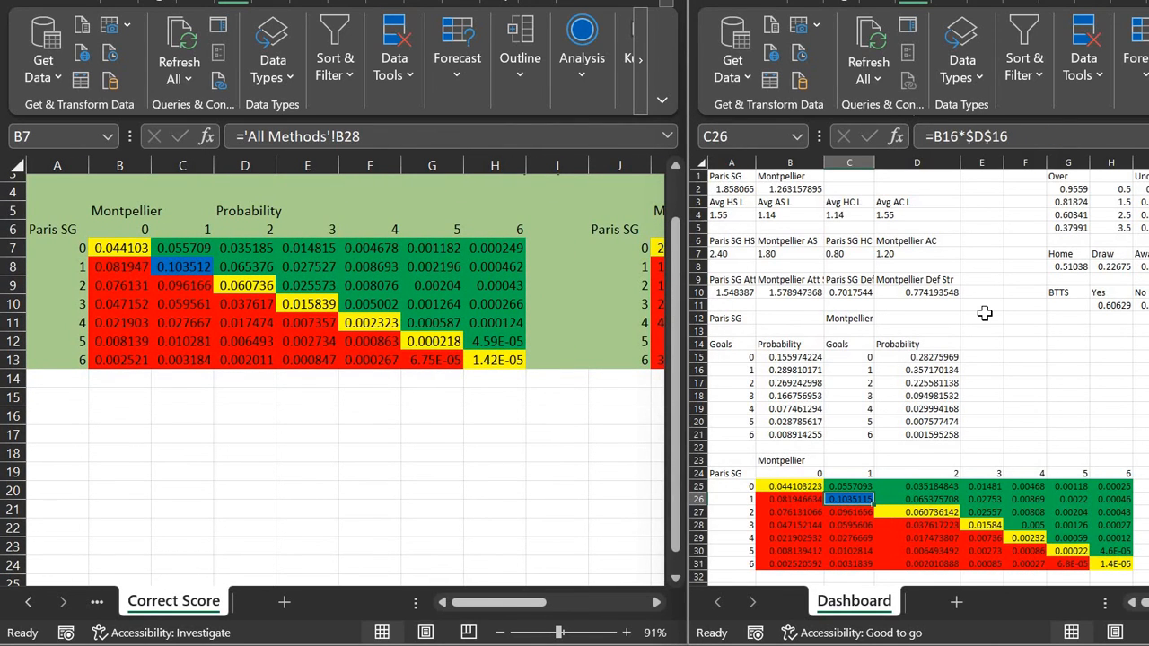
scroll(985, 313, "right", 5)
scroll(985, 312, "right", 2)
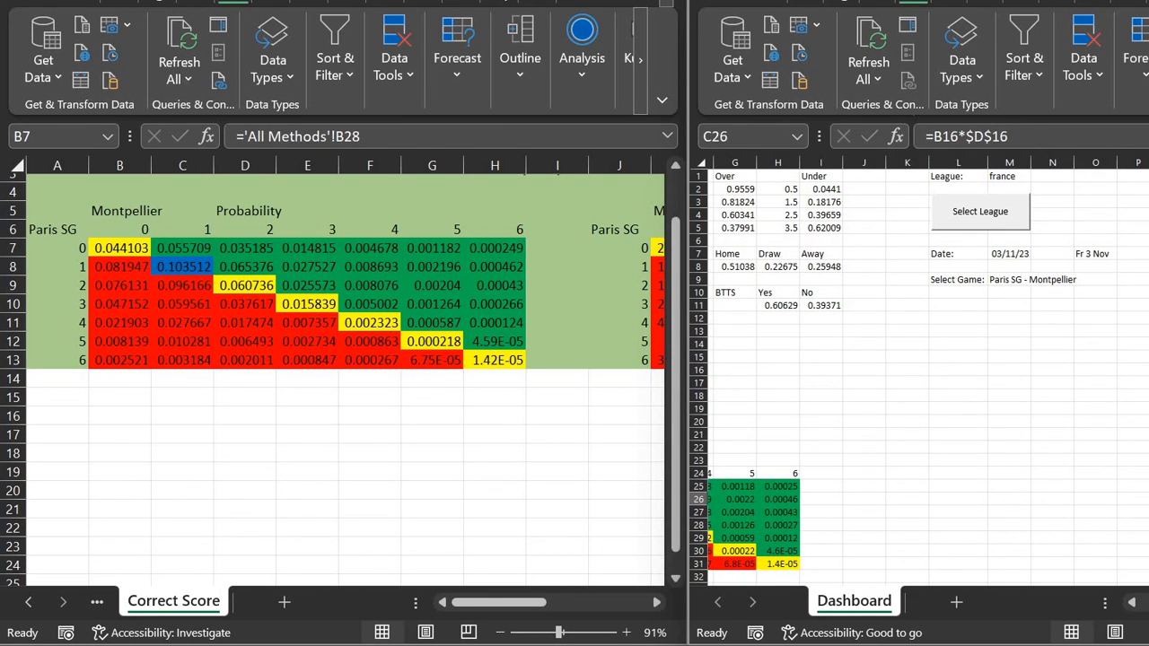
left_click(1148, 0)
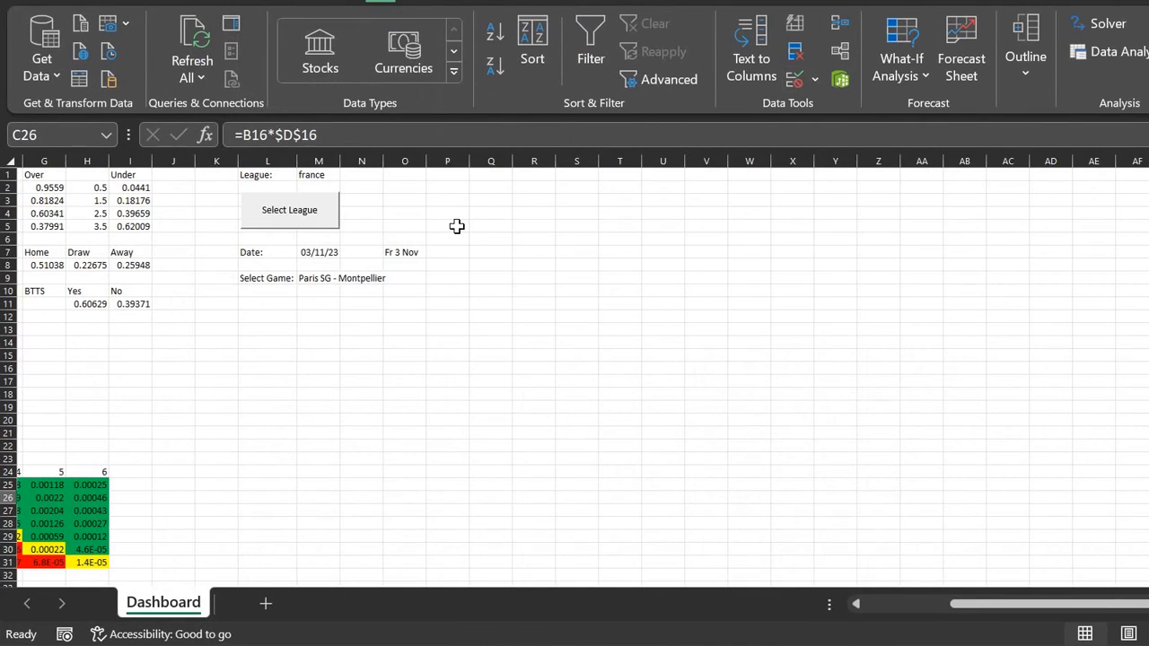
Step: Restore the Dashboard window and snap it to the right half beside Correct Score
scroll(457, 226, "left", 7)
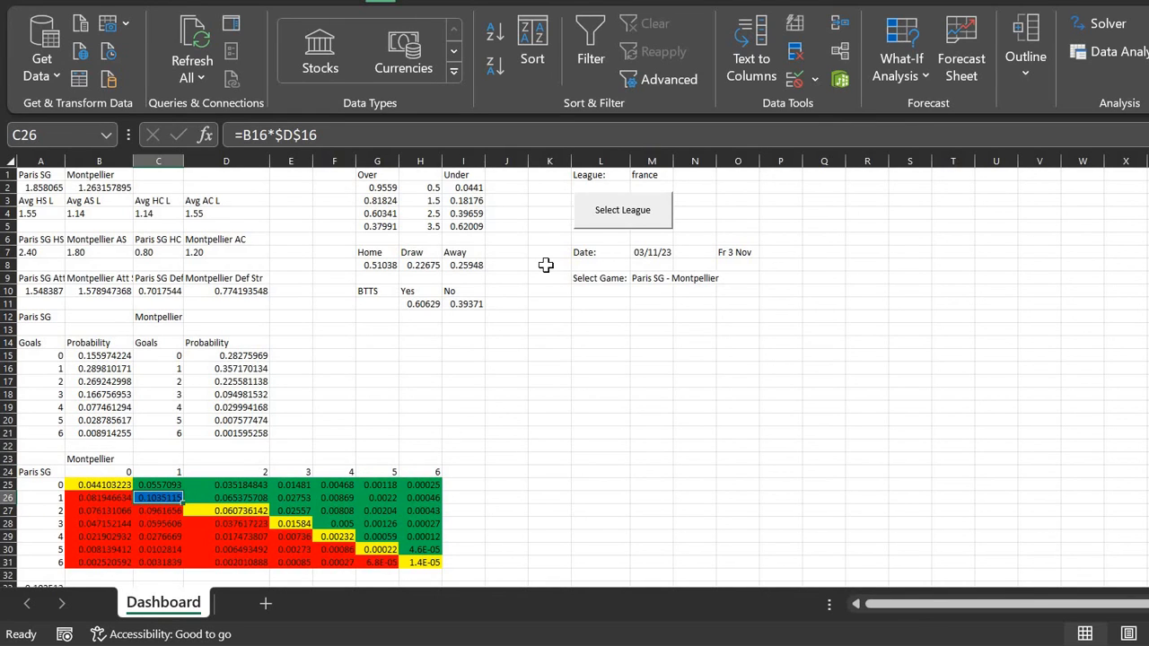
left_click_drag(628, 2, 1148, 269)
Step: On the Predictor's User Dashboard sheet, select the Home, Away and BTTS Yes probability rows
scroll(554, 293, "down", 2, "ctrl")
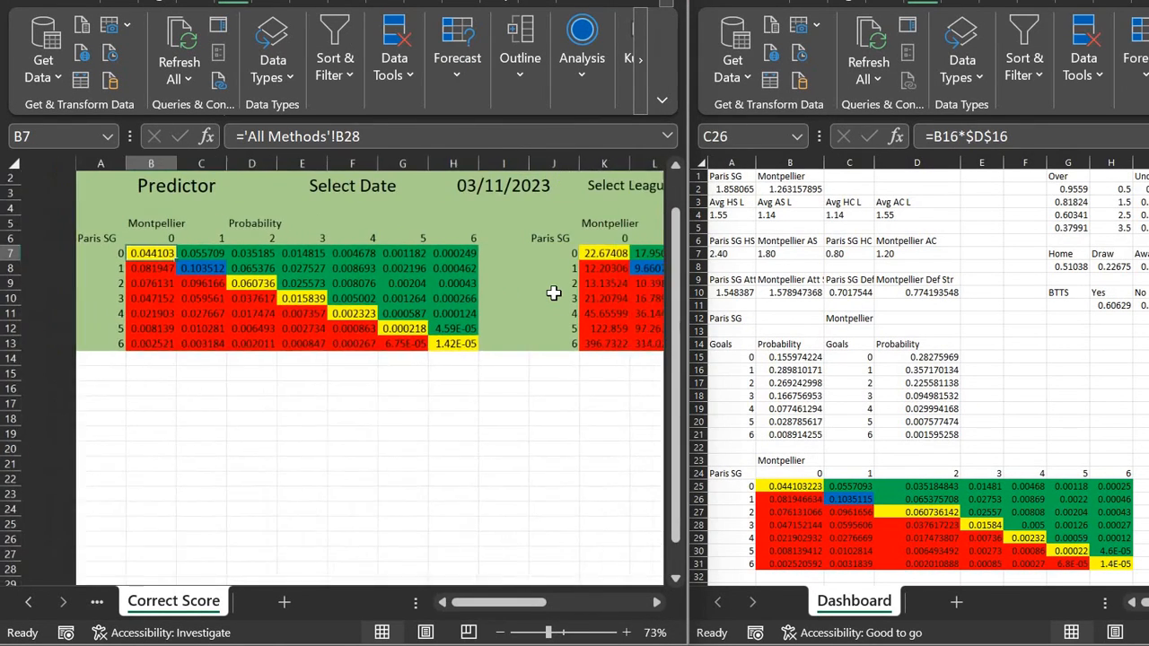
scroll(296, 430, "up", 1)
scroll(296, 430, "down", 1)
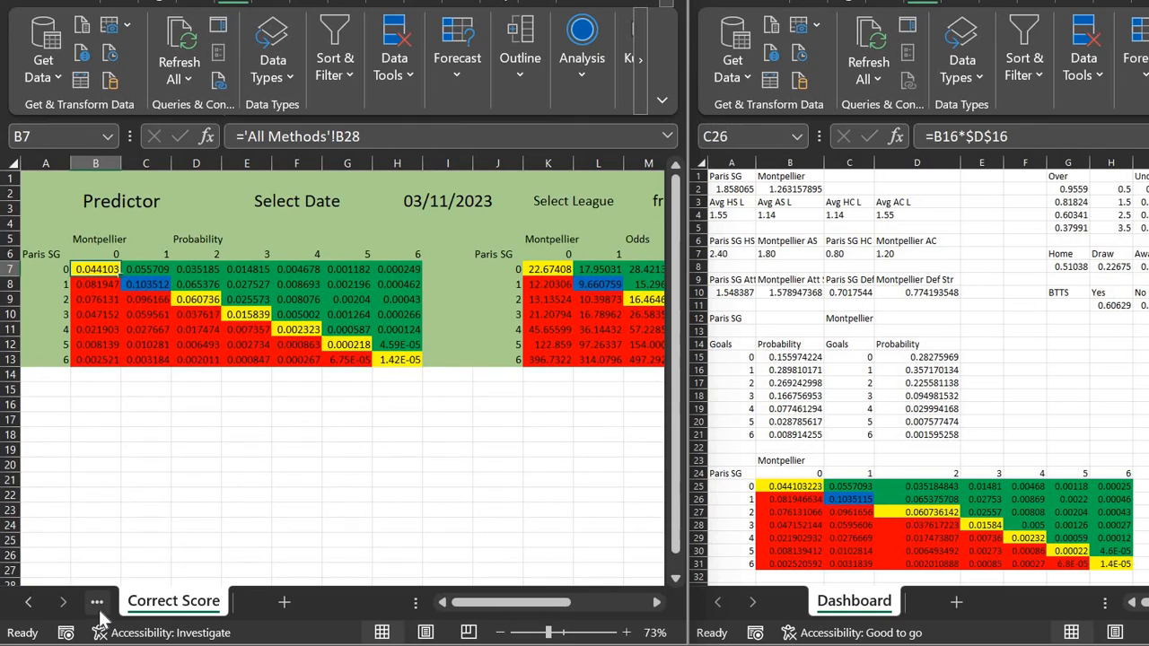
left_click(97, 602)
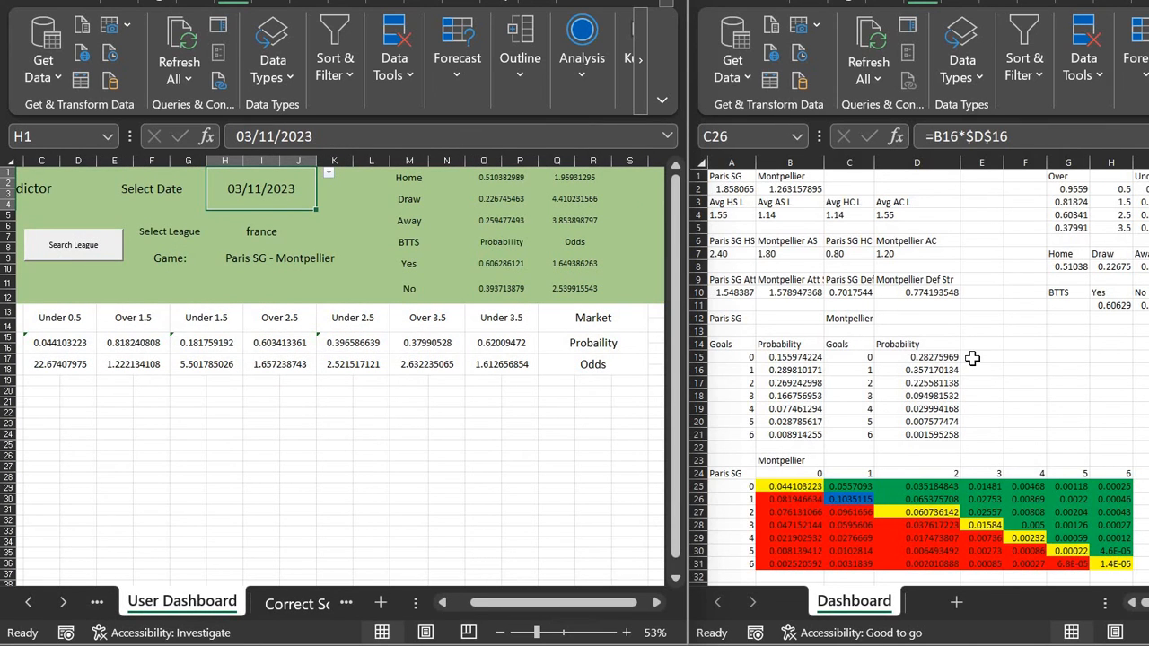
scroll(980, 350, "right", 1)
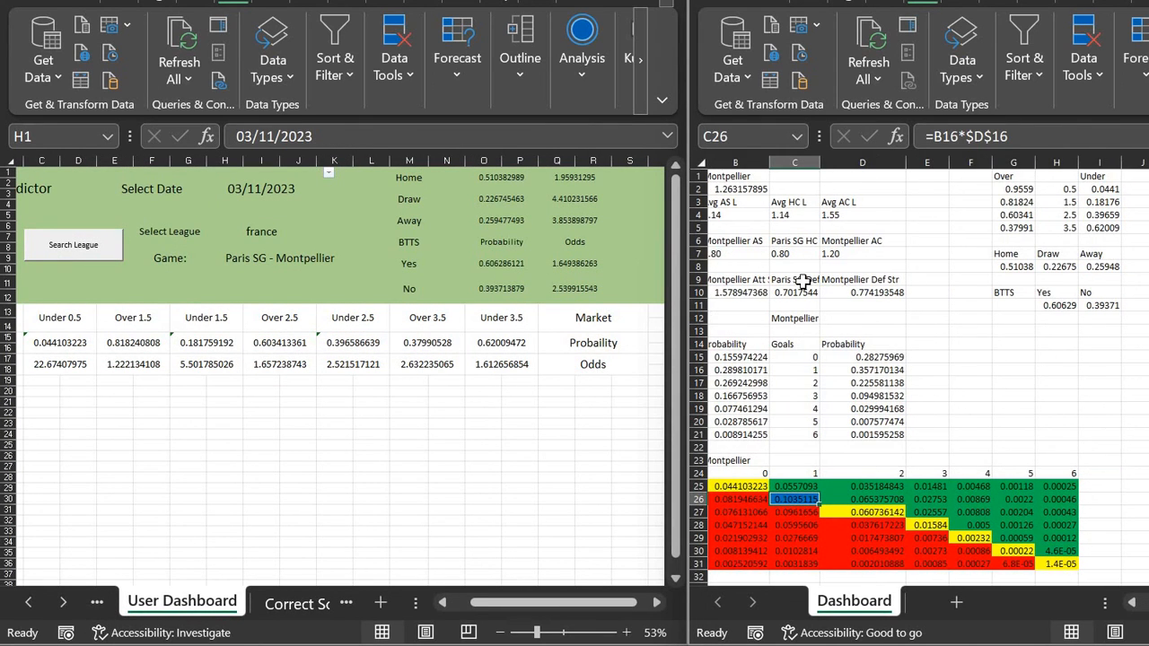
left_click(415, 185)
left_click(429, 222)
left_click(430, 260)
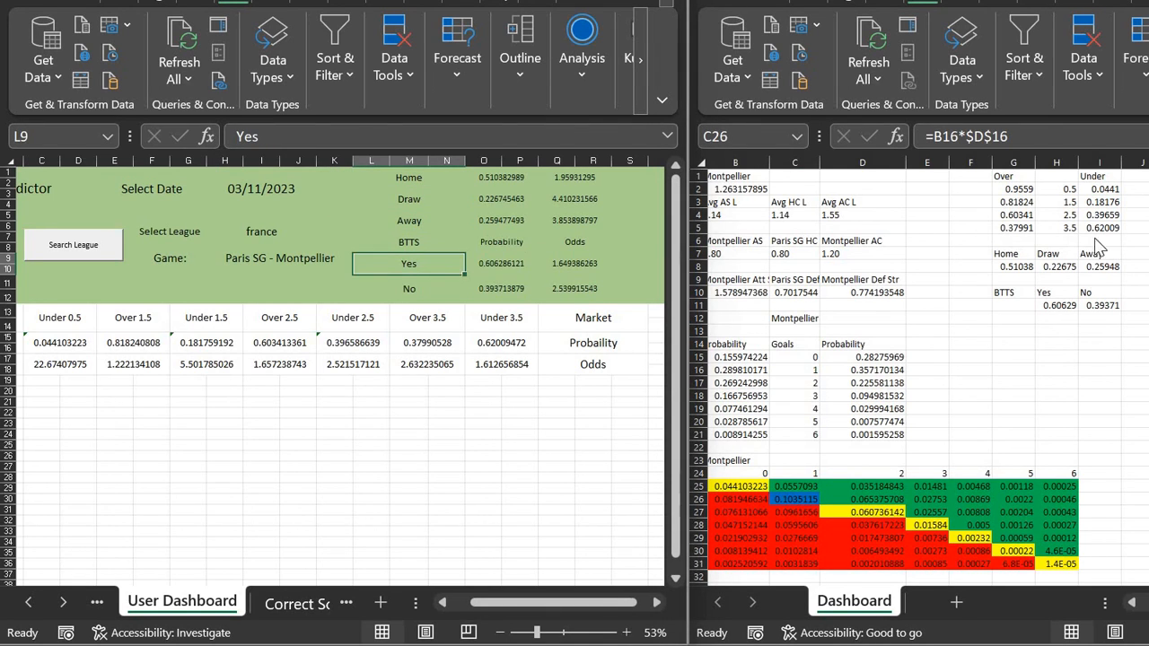
Step: Show the Predictor's Correct Score sheet and maximize the Dashboard workbook
left_click(1066, 292)
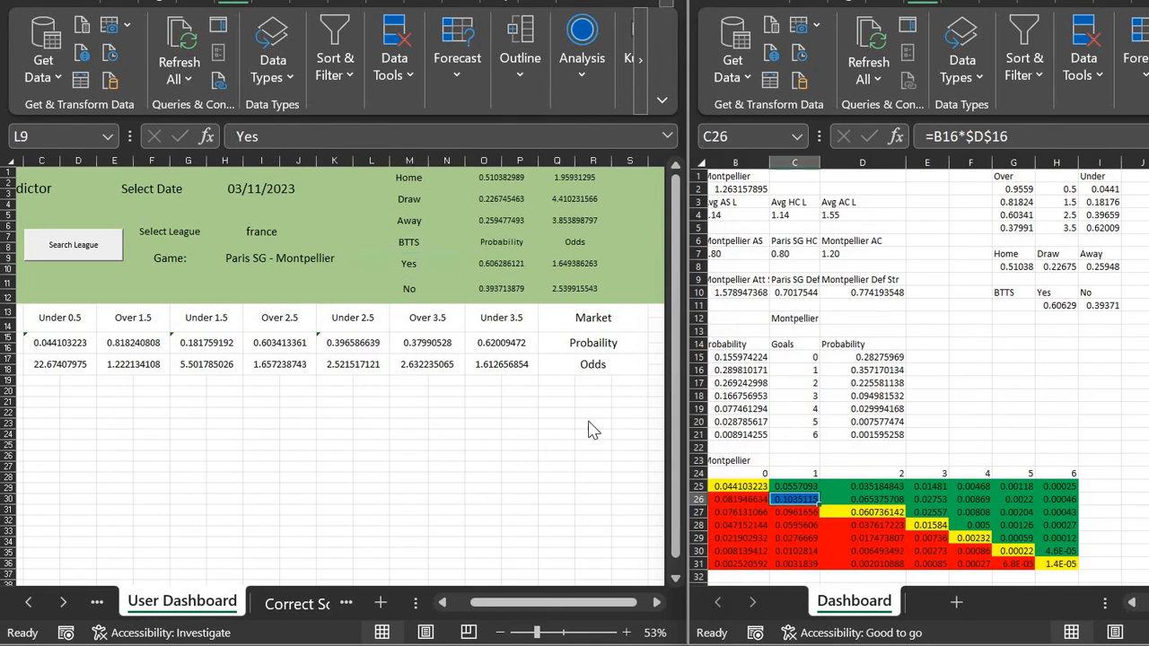
left_click(317, 595)
scroll(939, 531, "up", 3)
left_click(927, 486)
scroll(927, 486, "left", 1)
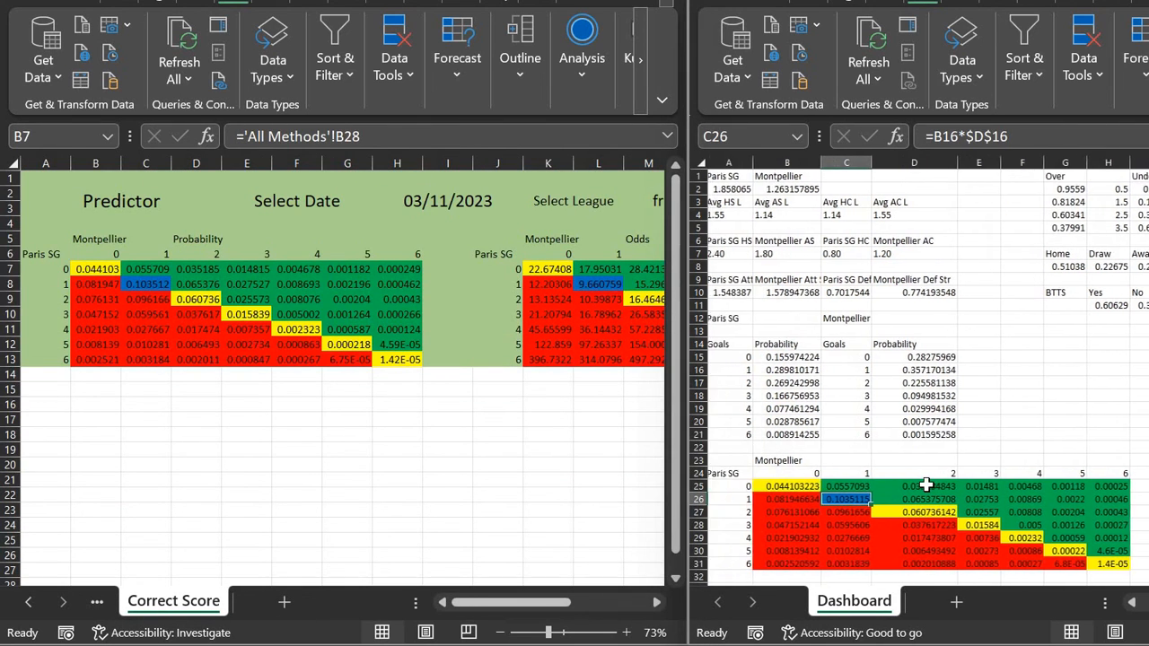
left_click(520, 431)
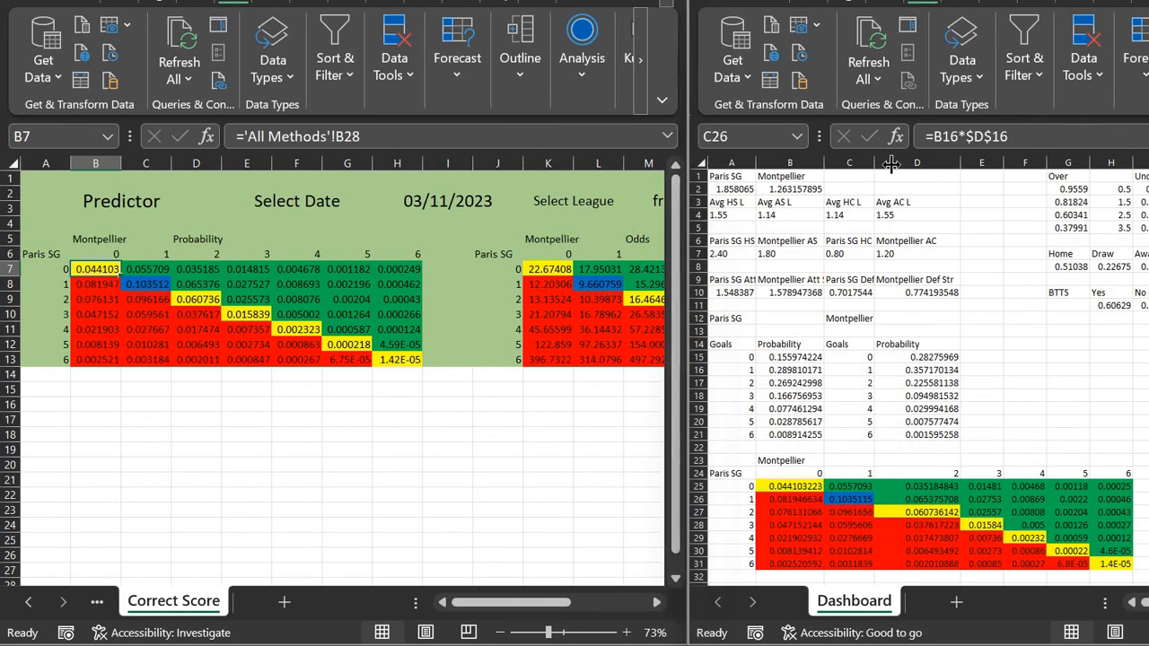
double_click(891, 2)
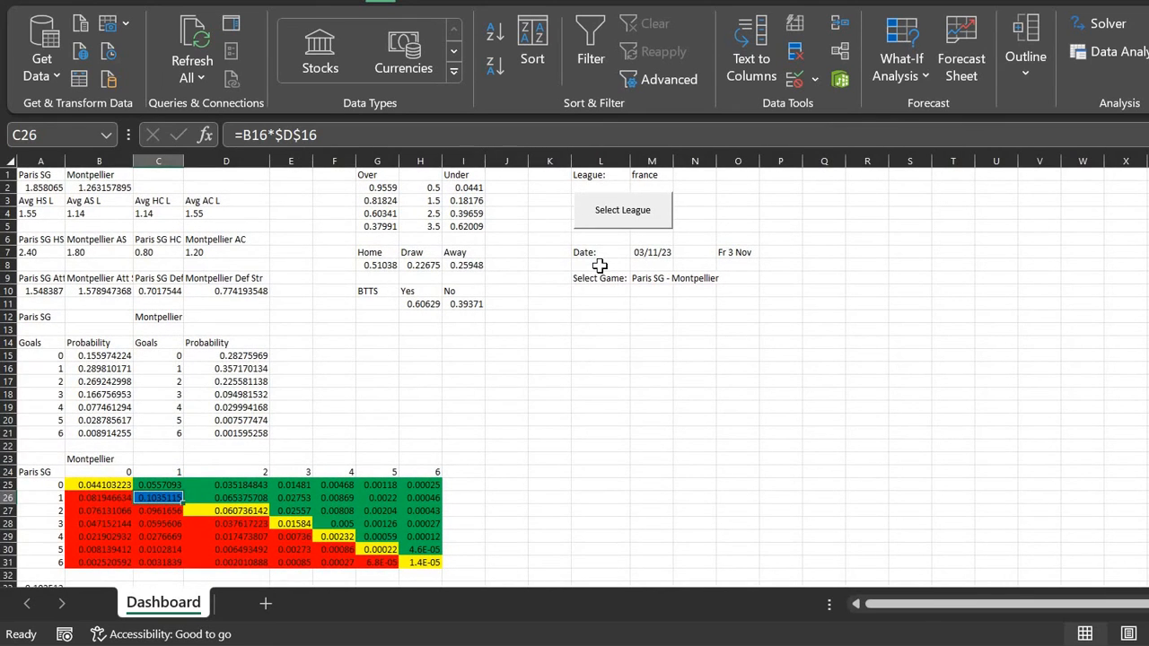
Step: Enter =1/B25 in J25 to check the 0-0 odds of 22.6741
scroll(368, 392, "down", 3)
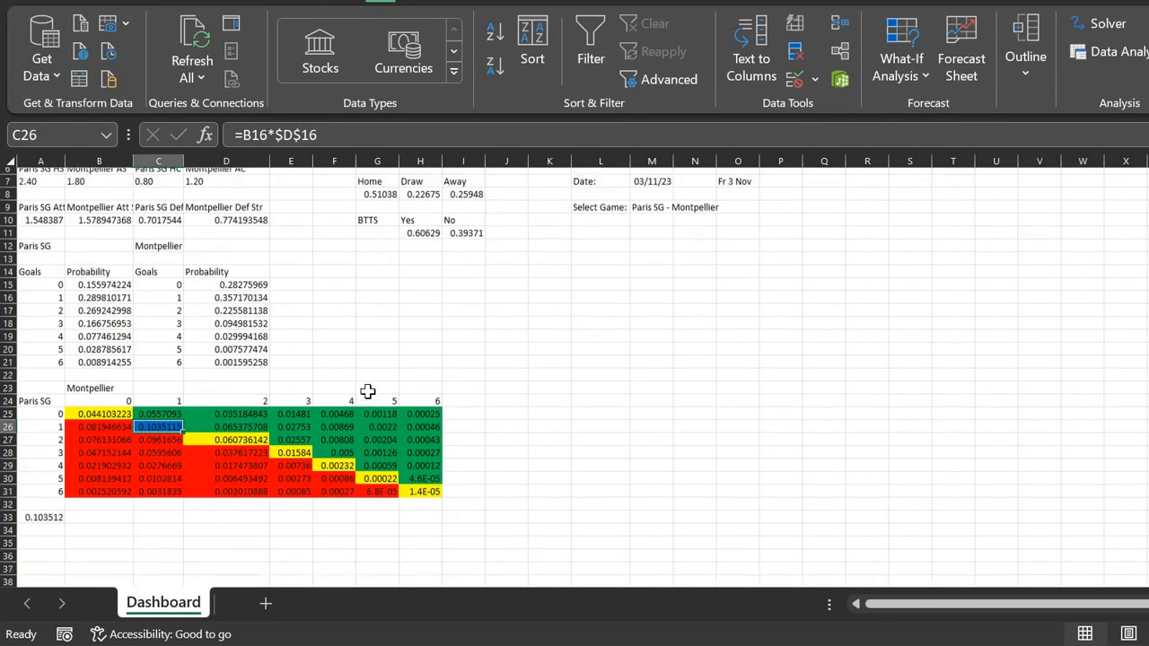
left_click(512, 406)
key("Up")
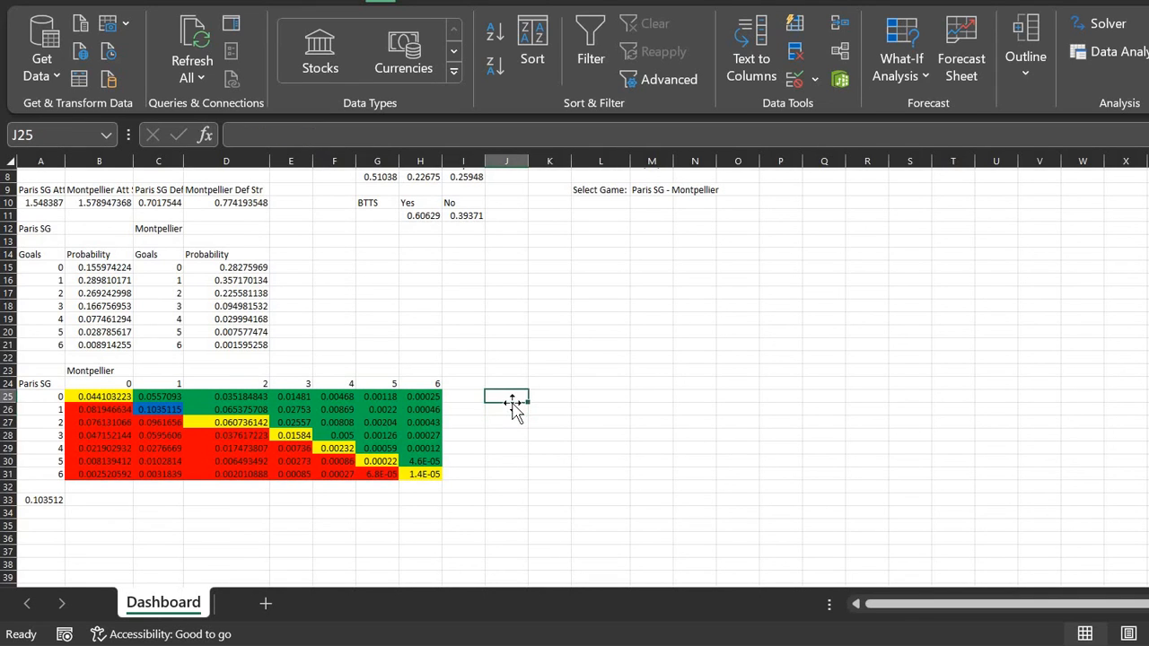
type("=1/")
key("Left")
key("Left")
key("Left")
key("Left")
key("Left")
key("Left")
key("Left")
key("Left")
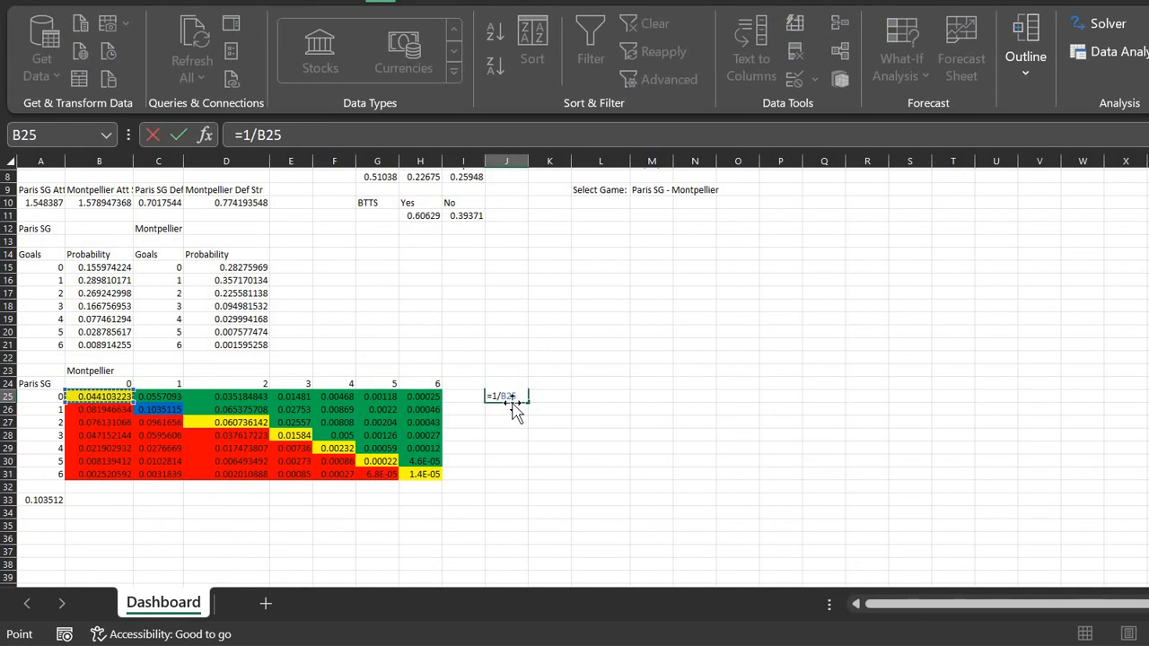
key("Return")
Step: Clear the trial odds formula and bring the Predictor workbook back to the front
key("Delete")
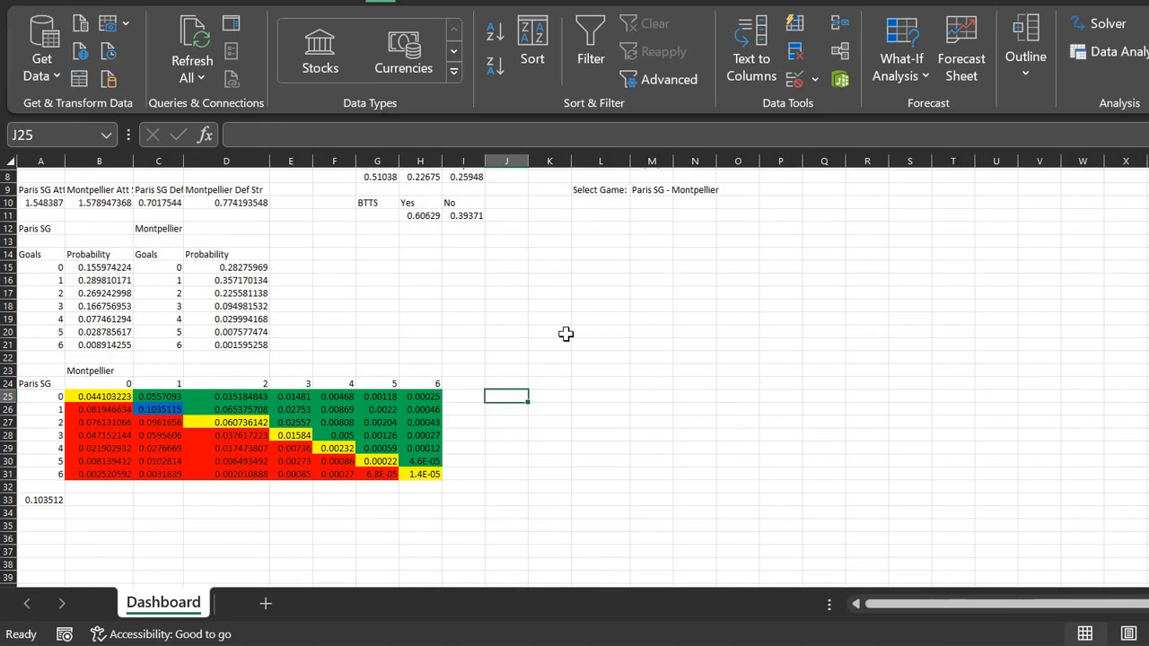
scroll(566, 334, "up", 3)
scroll(566, 334, "down", 1)
scroll(566, 334, "right", 1)
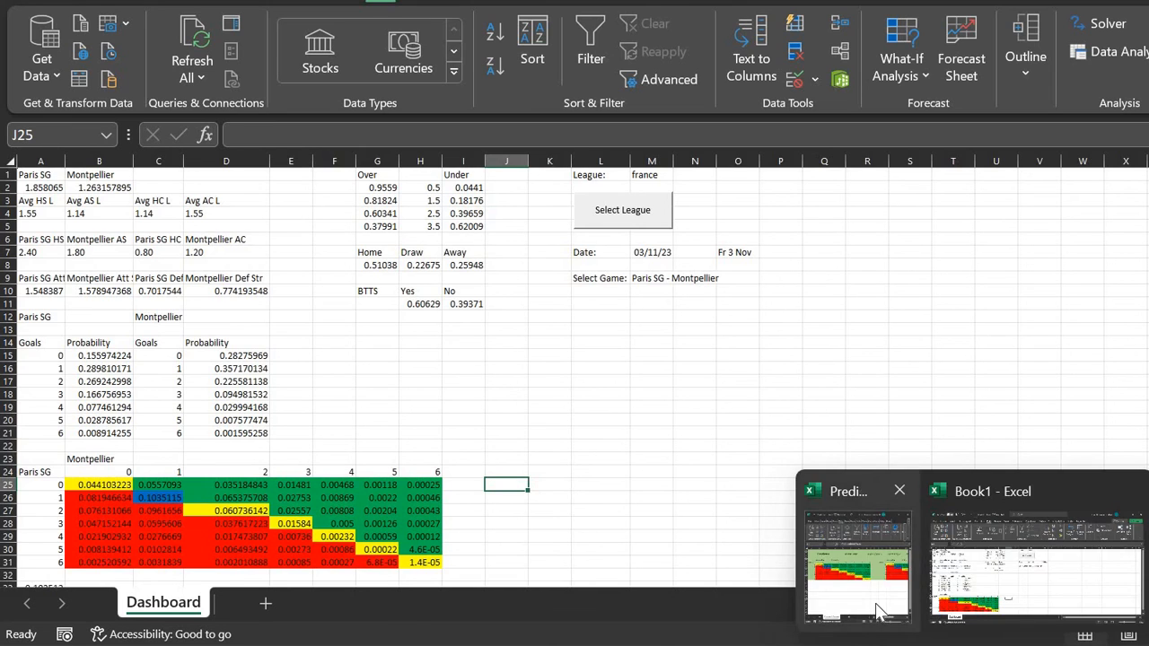
left_click(880, 610)
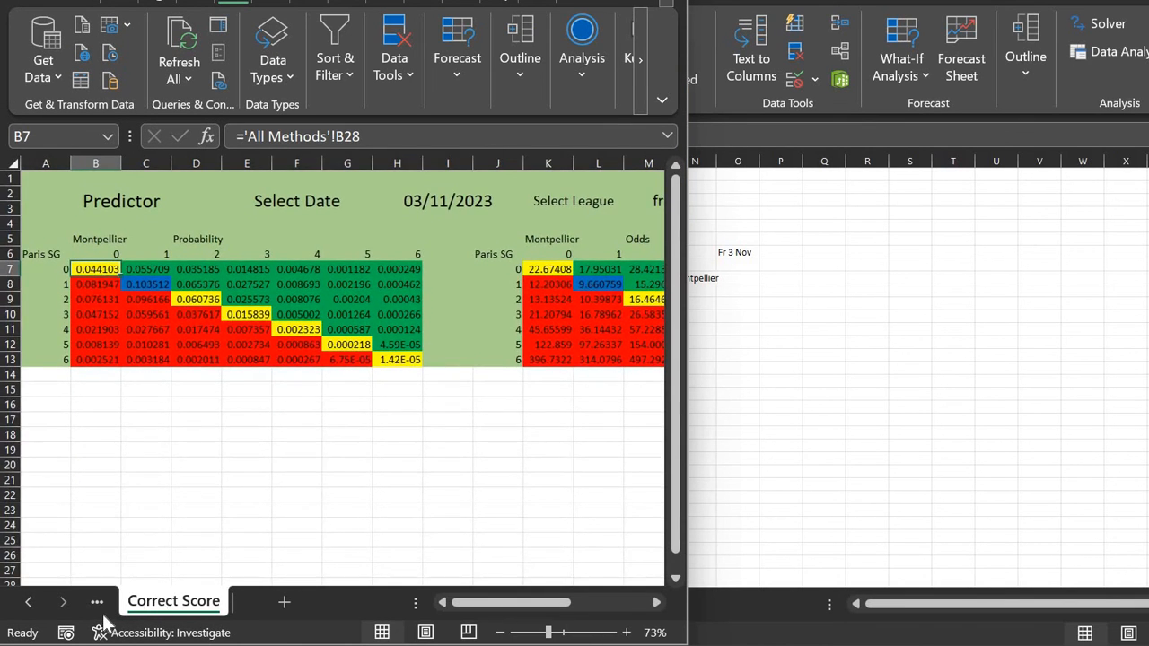
Step: Show the Predictor's User Dashboard sheet maximized and select the Paris SG - Montpellier game cell
left_click(97, 603)
left_click(626, 1)
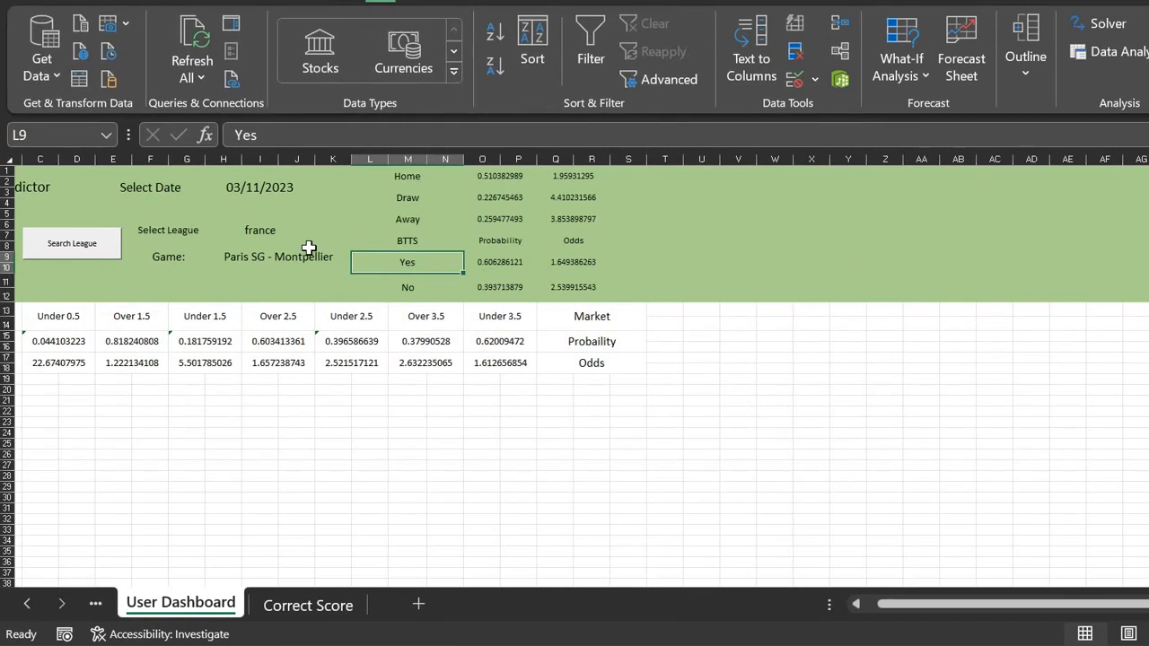
left_click(310, 254)
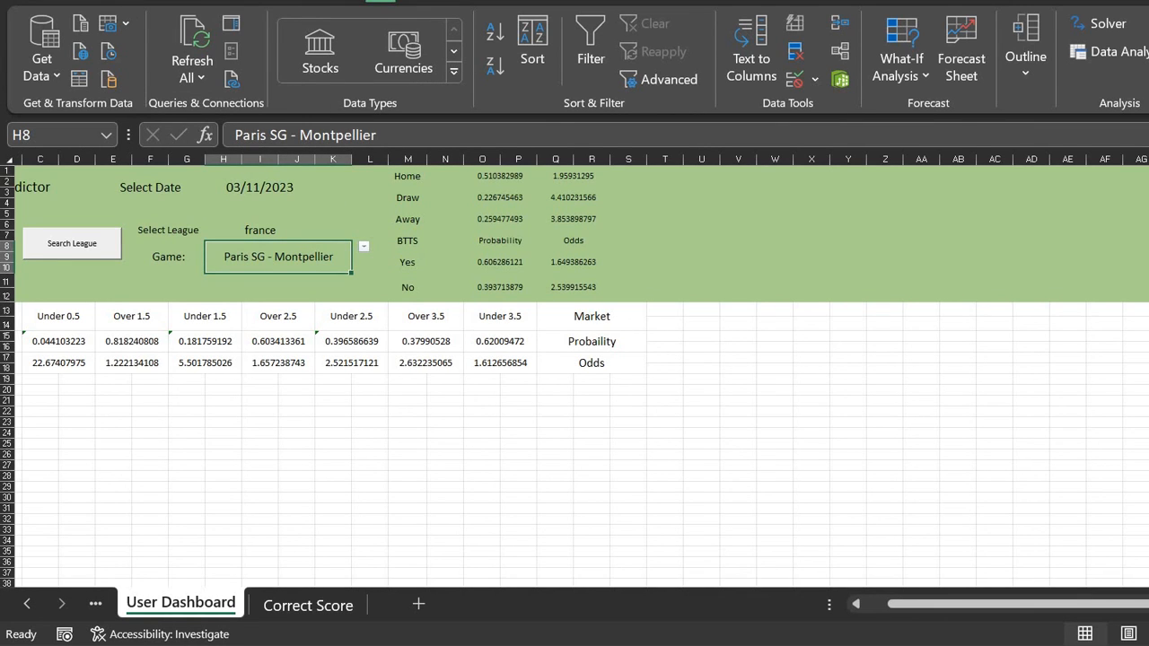
left_click(95, 2)
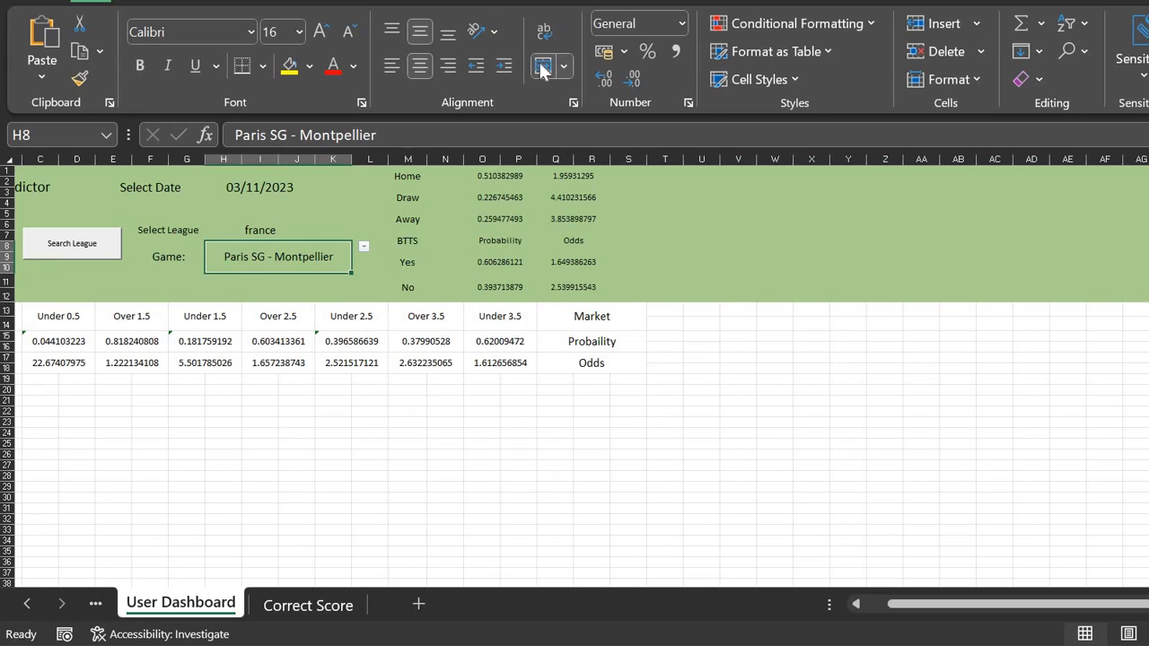
Step: Test Merge & Center on V4:X5 in the green header, then undo it
left_click(724, 209)
key("shift+Right")
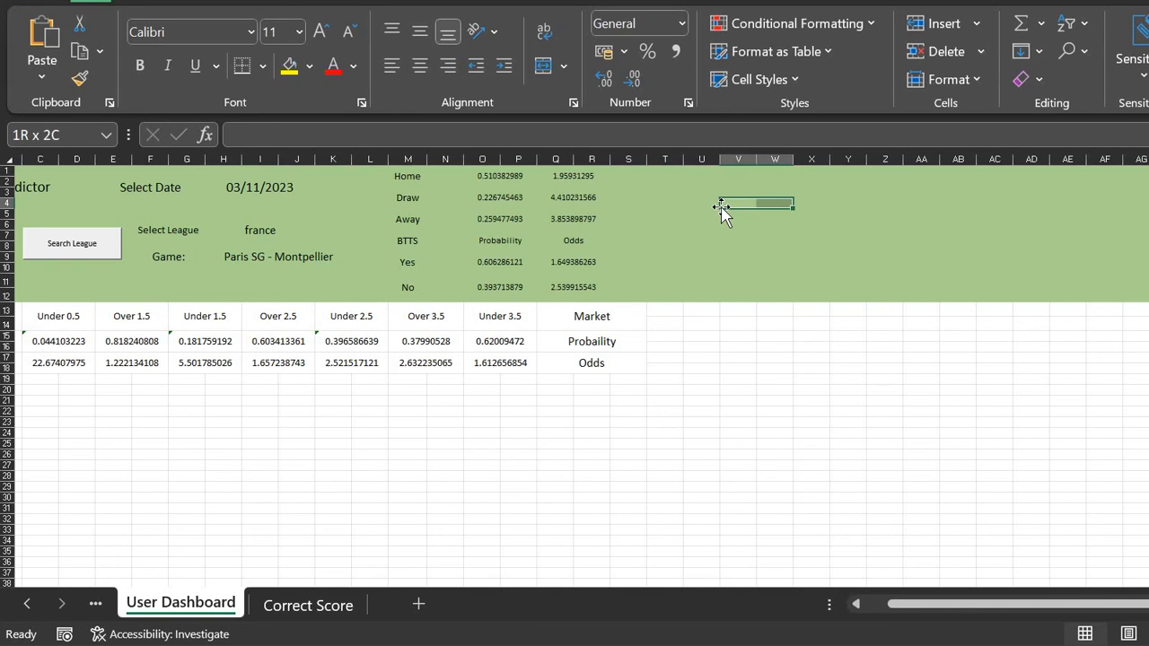
key("shift+Right")
key("shift+Down")
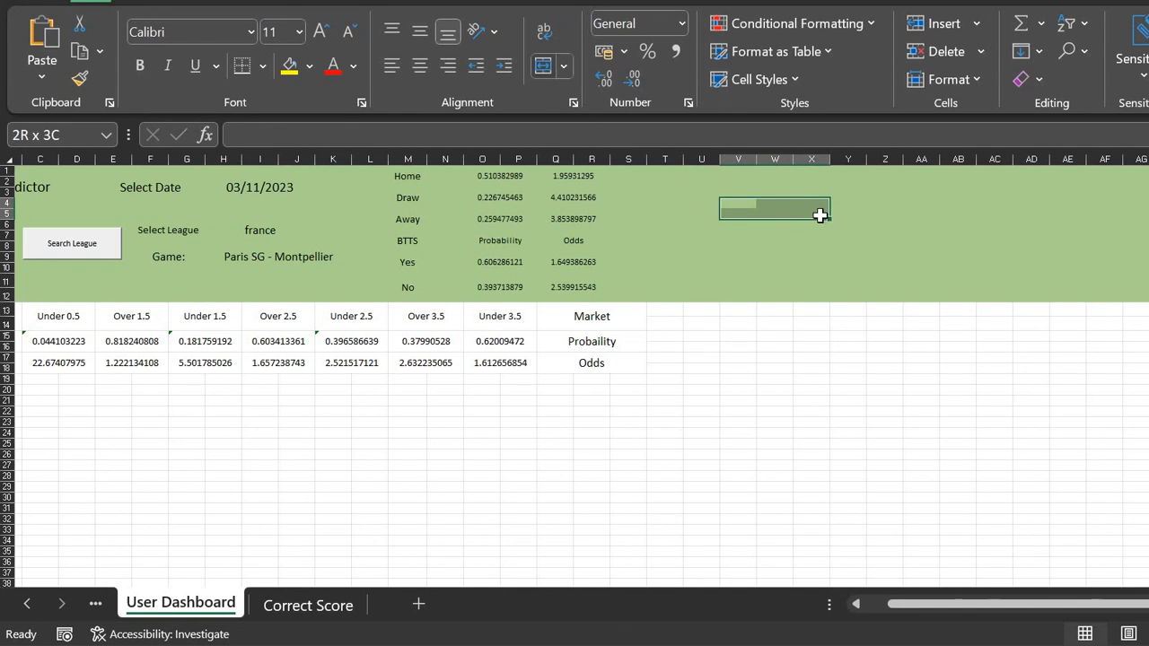
left_click(543, 65)
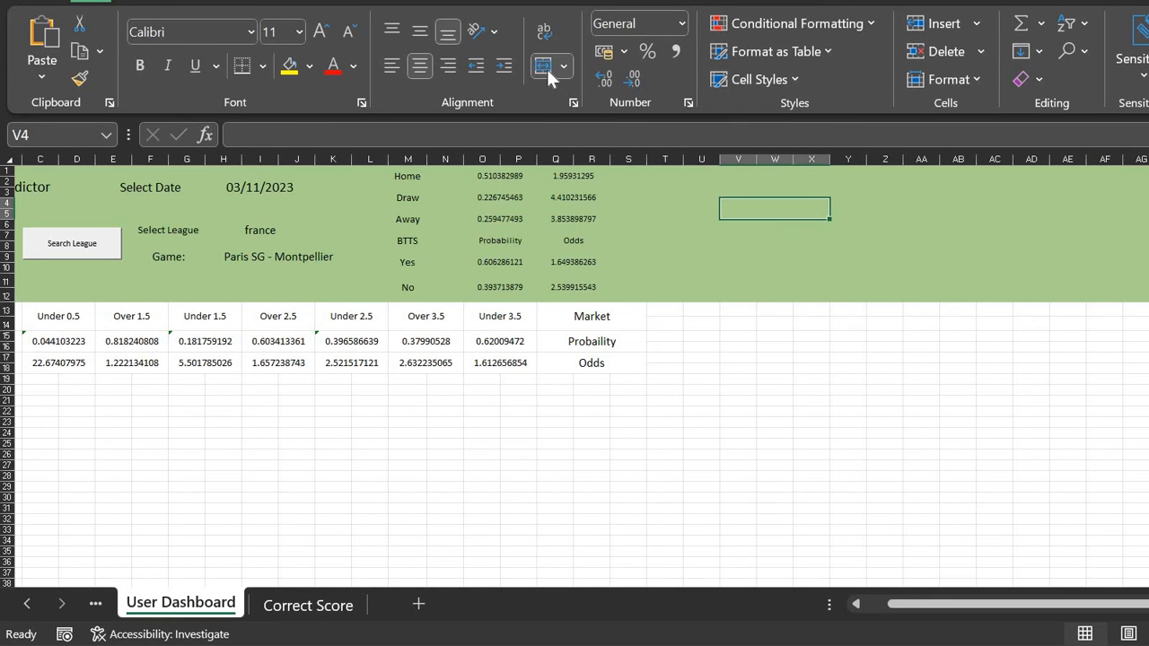
key("ctrl+z")
Step: Inspect the Away odds, Select Date label, title and date cells, then switch to Book1
left_click(585, 210)
key("Left")
key("Left")
key("Left")
key("Left")
key("Left")
key("Left")
key("Left")
key("Left")
key("Left")
scroll(585, 210, "up", 4)
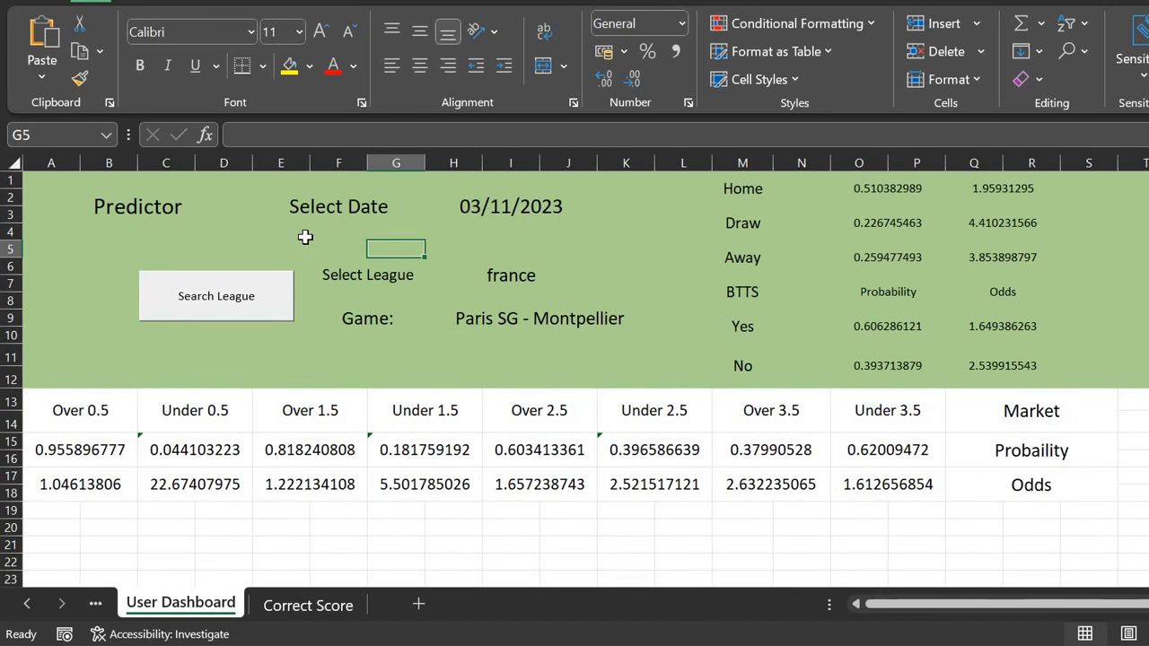
left_click(306, 238)
left_click(170, 208)
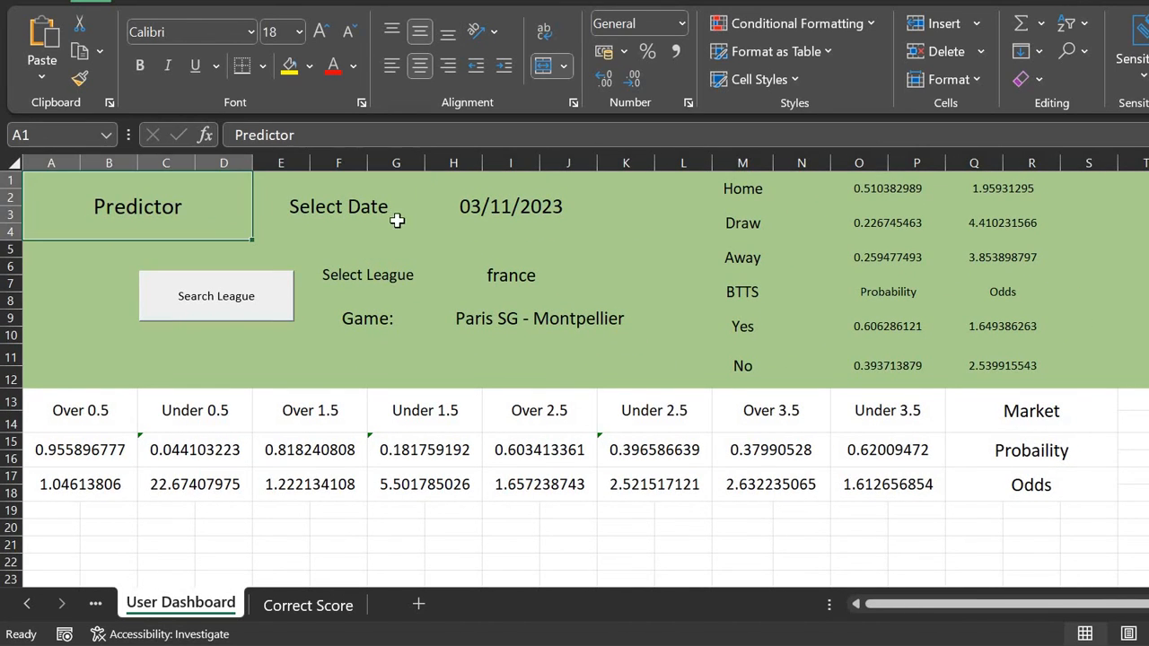
left_click(505, 221)
left_click(1048, 593)
Step: On the Book1 Dashboard, check the france league cell and the current game list
left_click(597, 345)
scroll(600, 353, "up", 2)
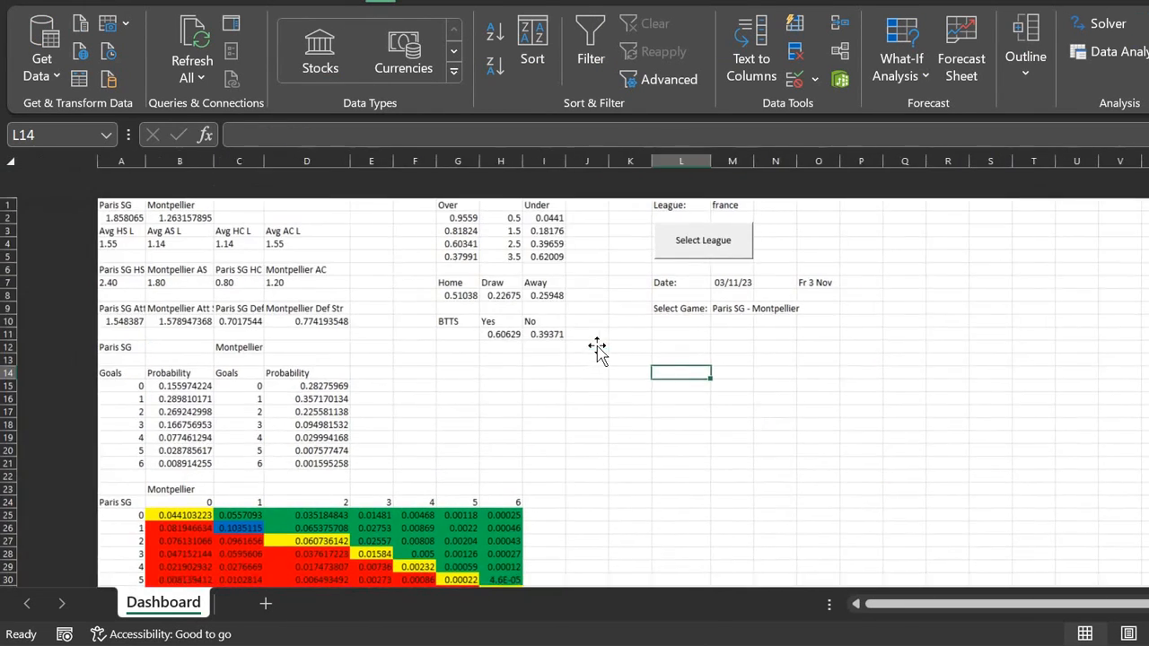
scroll(598, 346, "down", 7)
scroll(598, 347, "up", 7)
left_click(654, 175)
left_click(669, 279)
left_click(683, 282)
Step: Set the match date to 12/11/23 and the game to Metz - Nantes
left_click(663, 254)
left_click(681, 255)
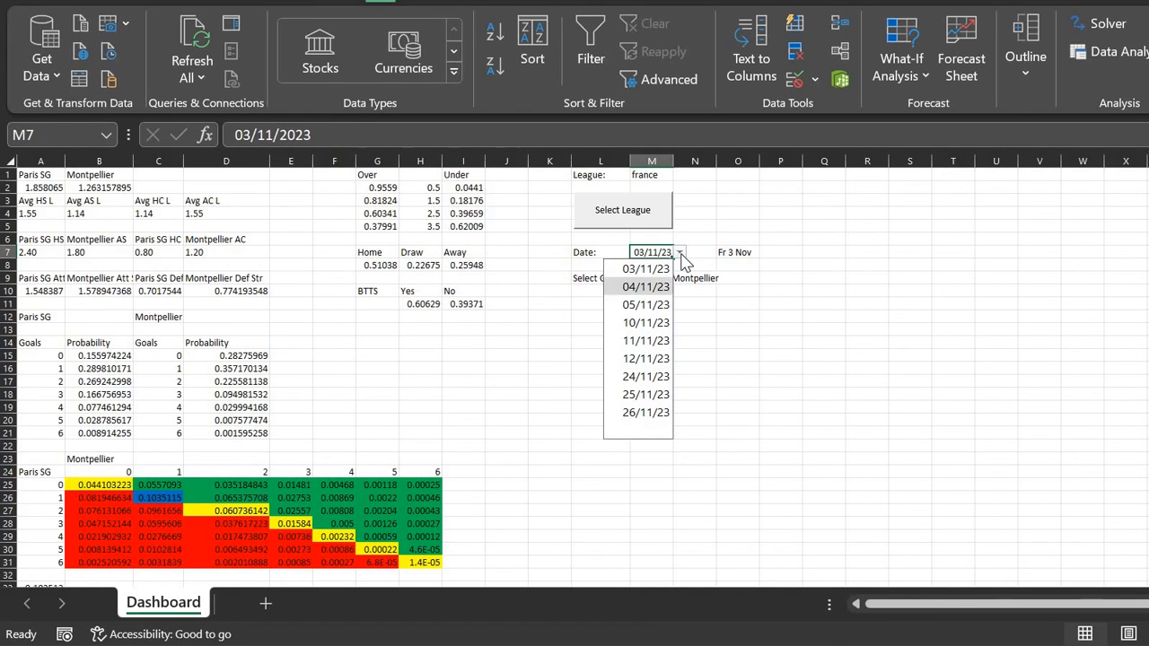
left_click(646, 358)
left_click(672, 280)
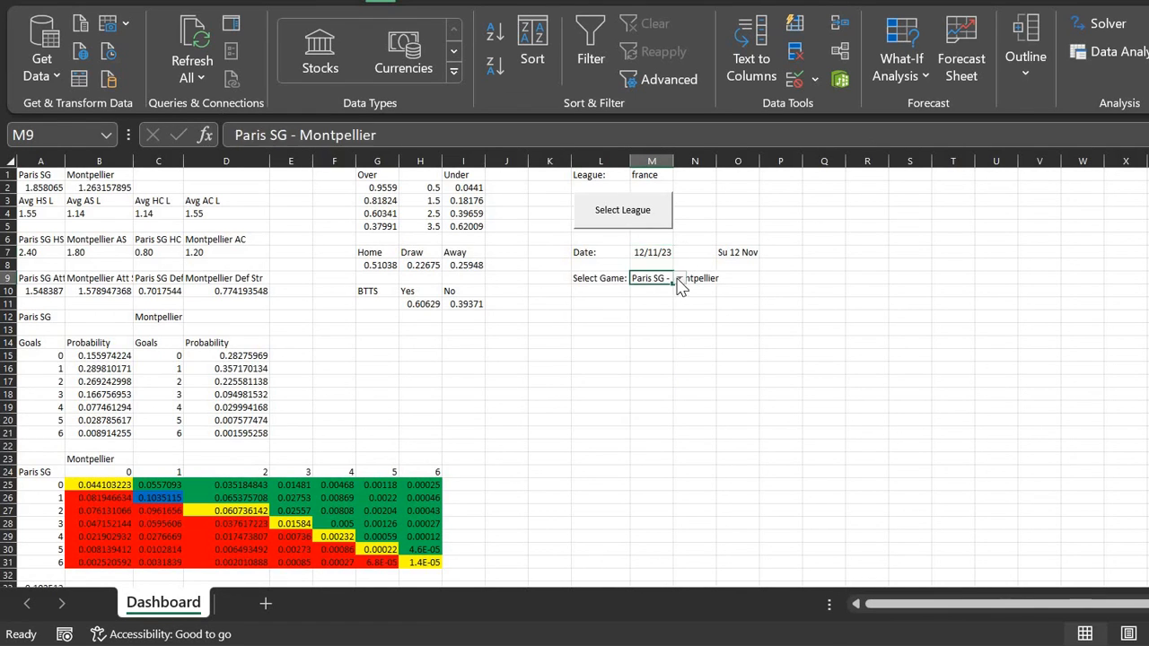
left_click(680, 279)
key("Down")
key("Down")
key("Down")
key("Return")
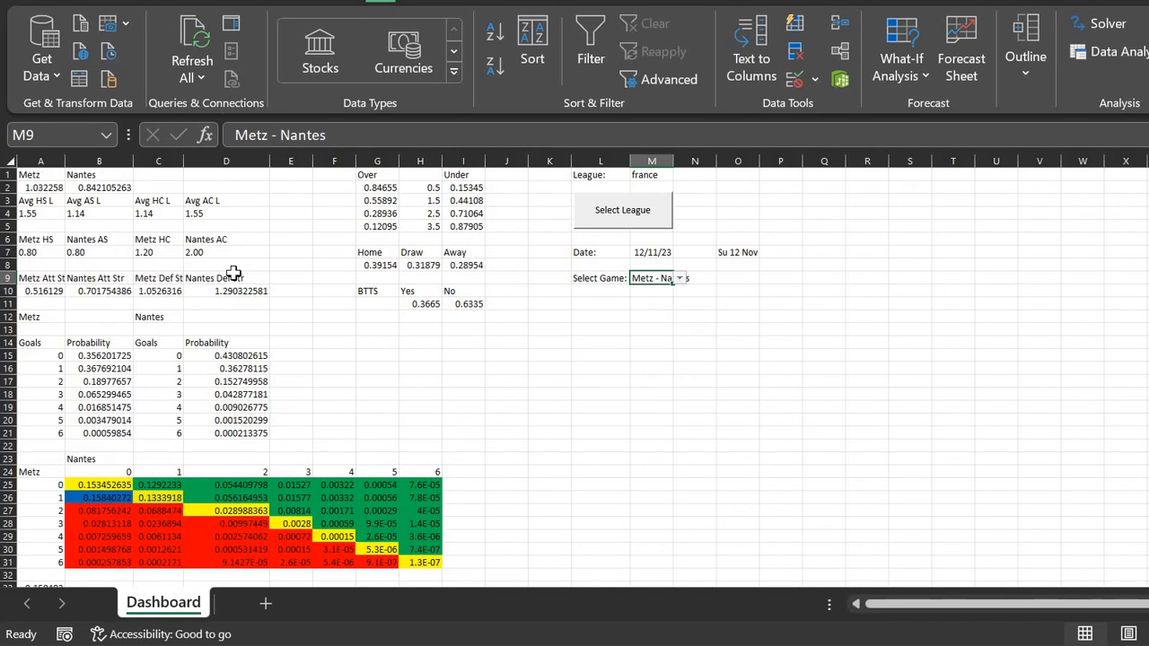